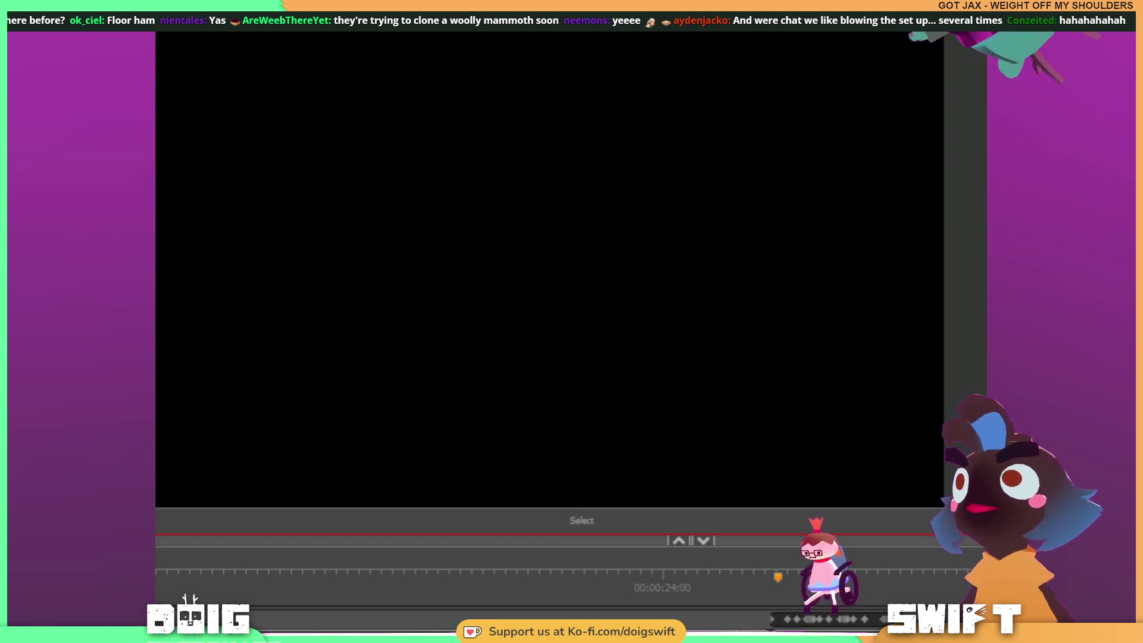
Move the playhead to panel 3 of scene 08, at 00:00:35:04 on the timeline.
key("Escape")
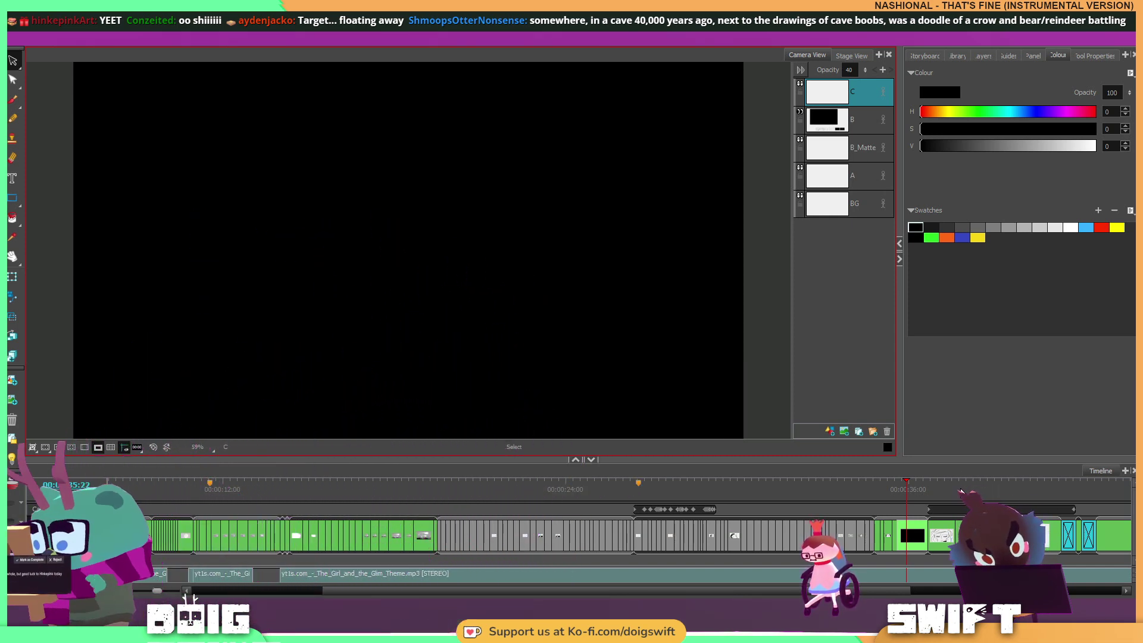
left_click(889, 484)
left_click(889, 484)
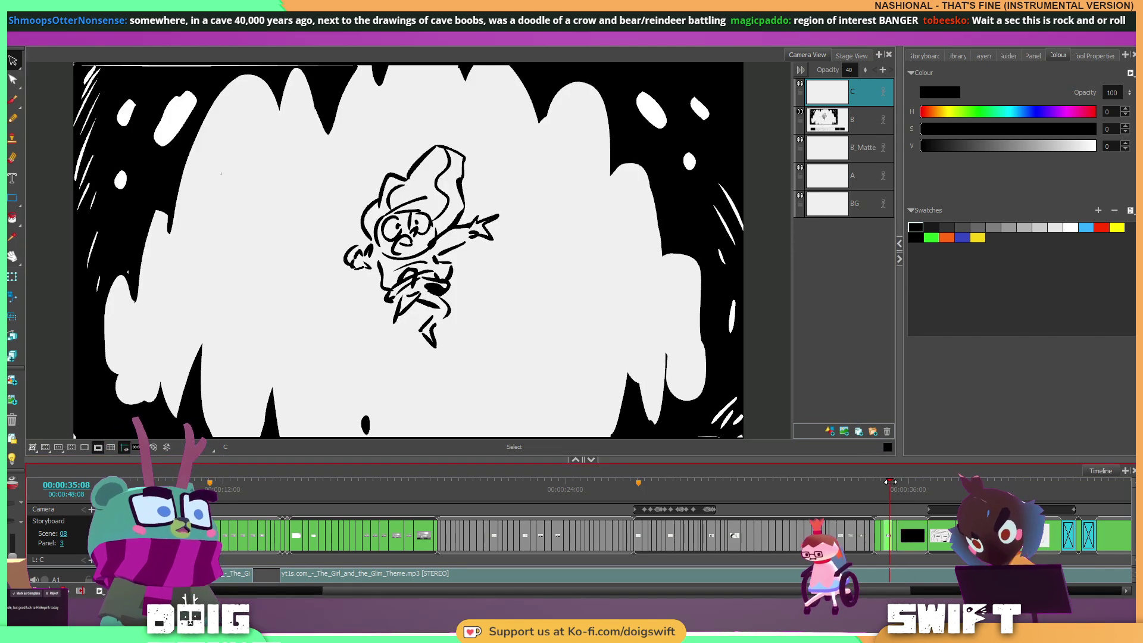
left_click_drag(884, 482, 886, 482)
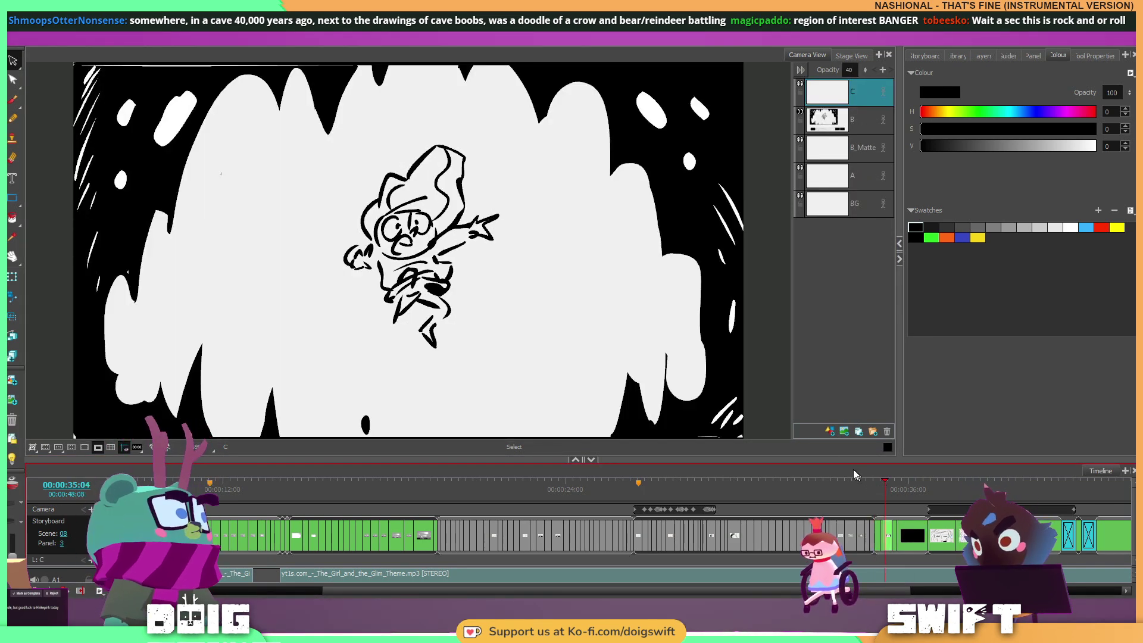
Brush black along the frame's top edge on layer B, undoing the unwanted strokes.
left_click(12, 100)
left_click(869, 120)
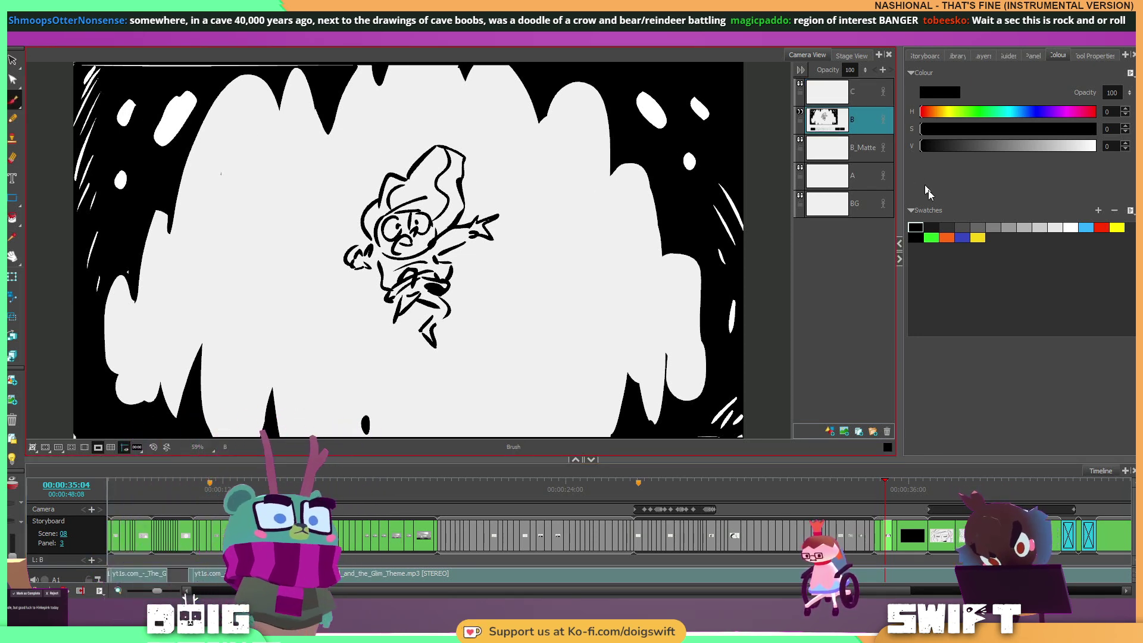
left_click(918, 227)
left_click_drag(570, 193, 771, 234)
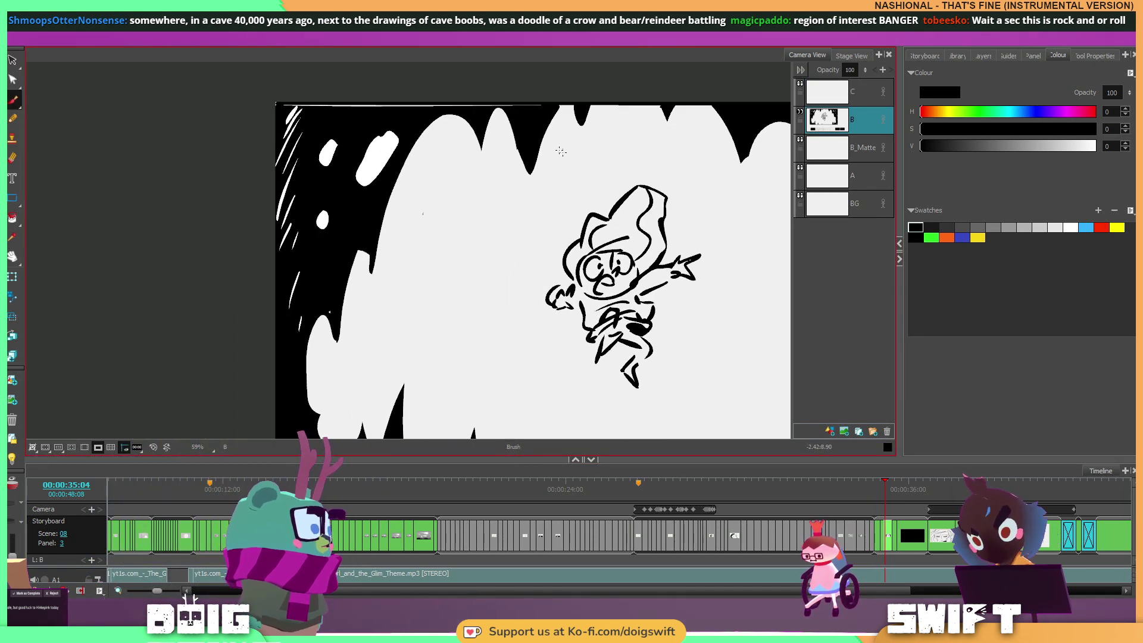
left_click_drag(274, 105, 349, 105)
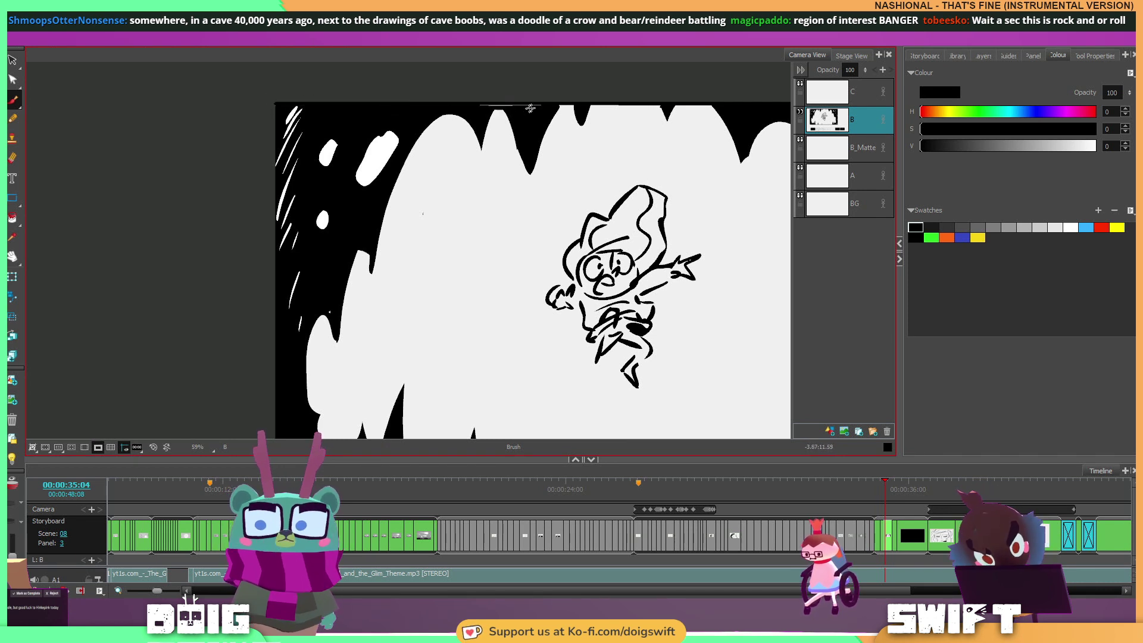
key("ctrl+z")
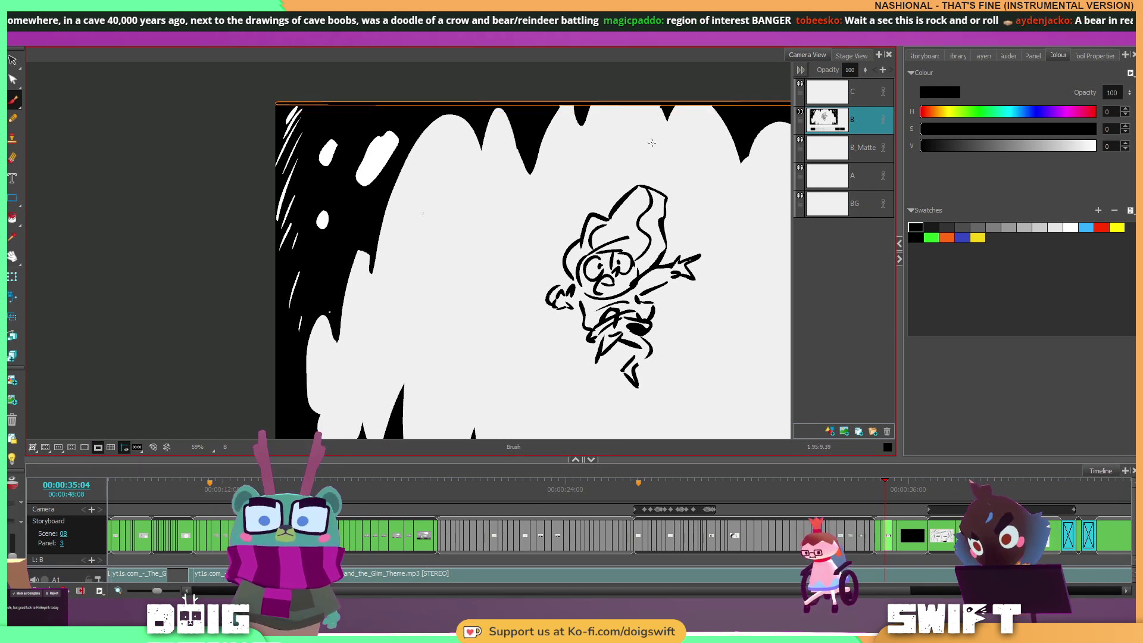
key("ctrl+z")
Enclose the remaining white gaps along the frame's top edge with brush strokes and fill them black.
left_click_drag(667, 161, 465, 217)
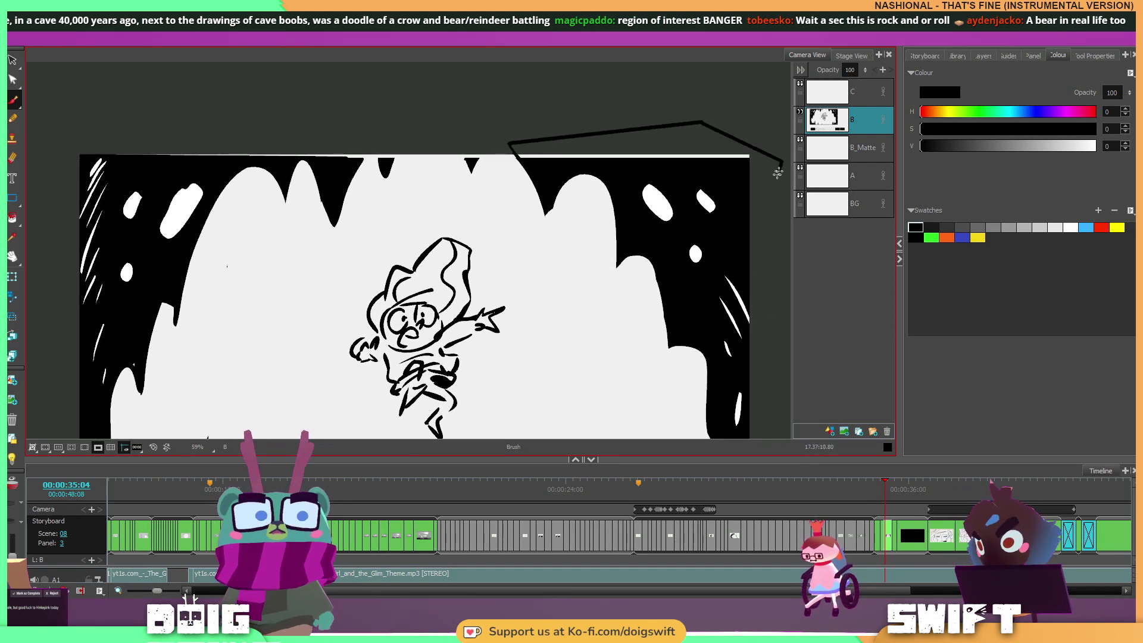
left_click_drag(779, 168, 752, 197)
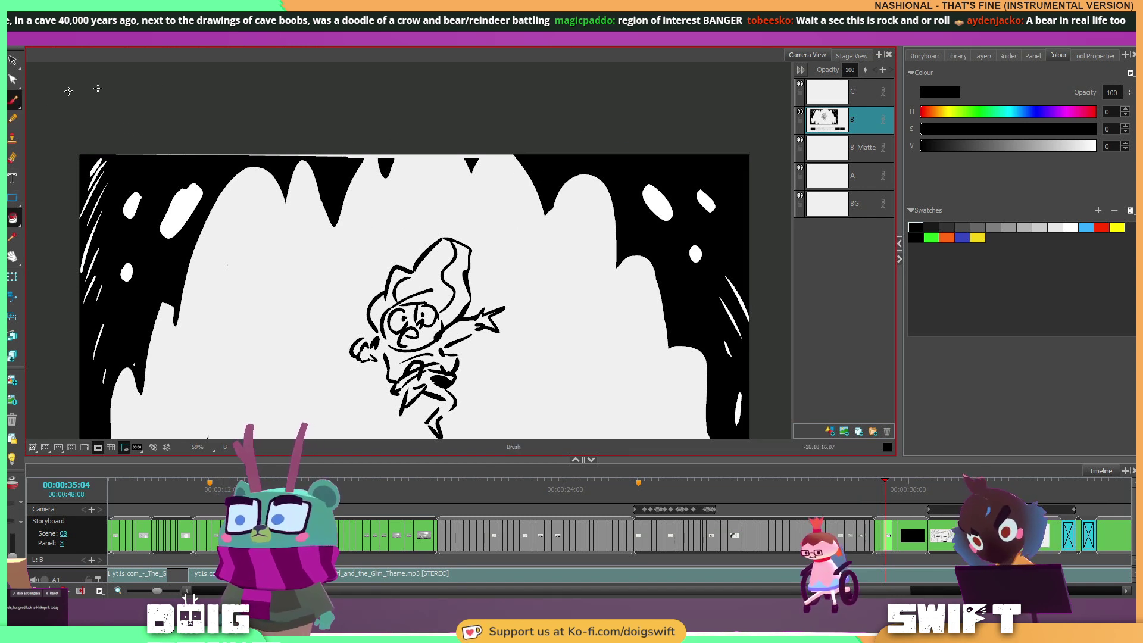
left_click_drag(465, 154, 581, 165)
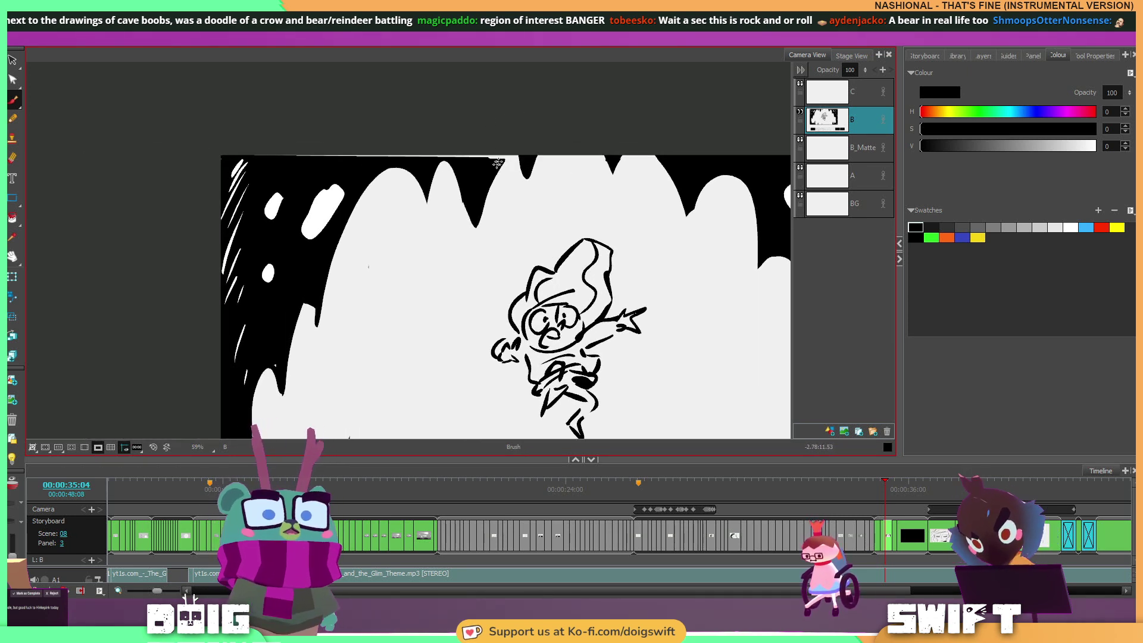
key("ctrl+z")
left_click(16, 221)
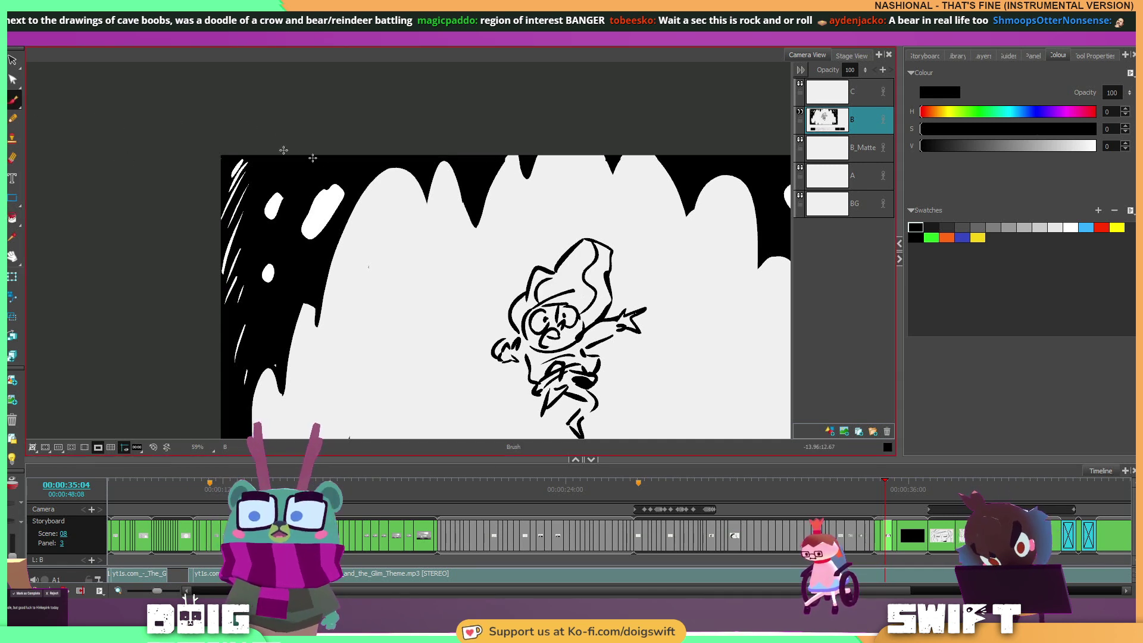
Cover the white gaps along the frame's bottom edge on layer B with black brush strokes and fills.
mouse_move(718, 402)
left_mouse_down()
mouse_move(620, 250)
mouse_move(638, 235)
mouse_move(631, 221)
left_mouse_up()
mouse_move(434, 284)
left_mouse_down()
mouse_move(606, 273)
mouse_move(577, 327)
left_mouse_up()
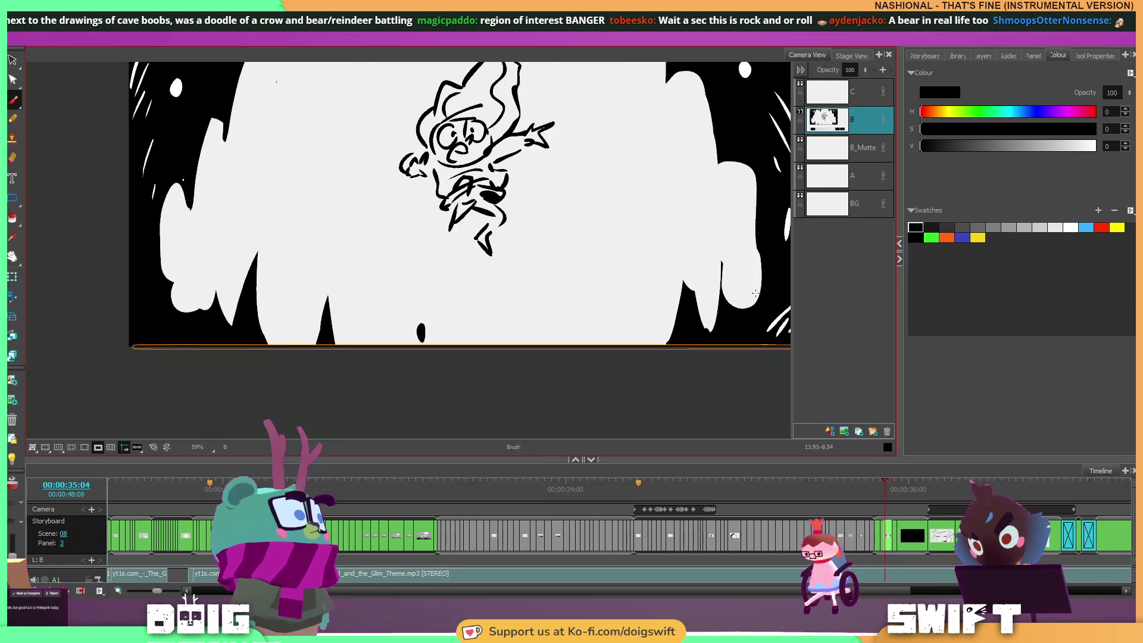
key("space")
left_click_drag(761, 319, 596, 335)
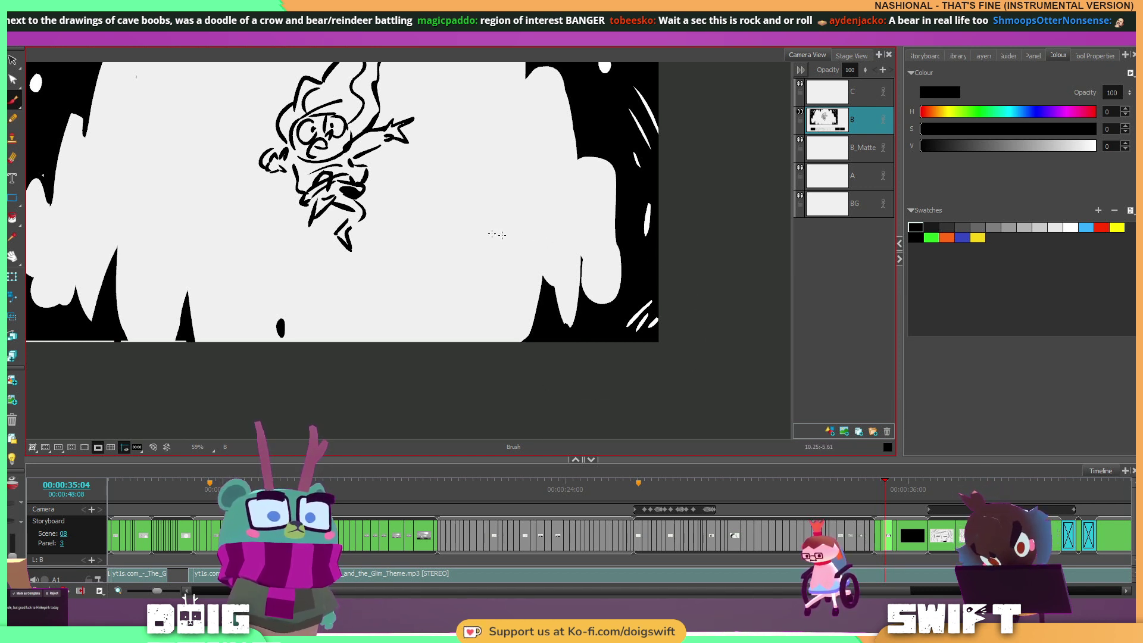
mouse_move(12, 218)
left_mouse_down()
mouse_move(34, 230)
mouse_move(36, 219)
left_mouse_up()
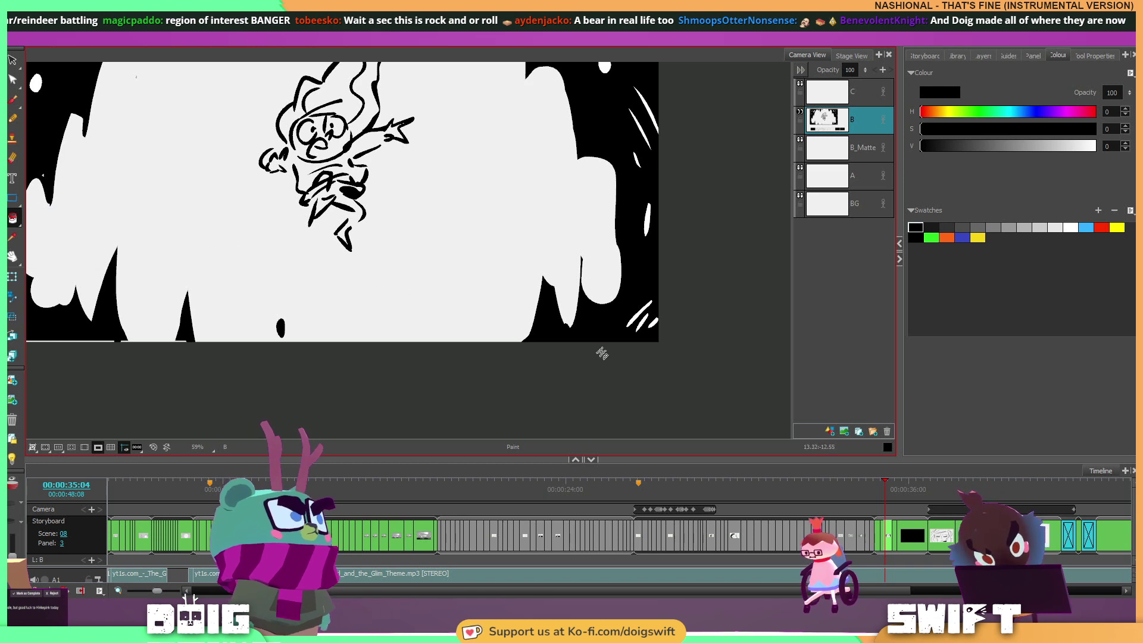
left_click_drag(412, 303, 762, 287)
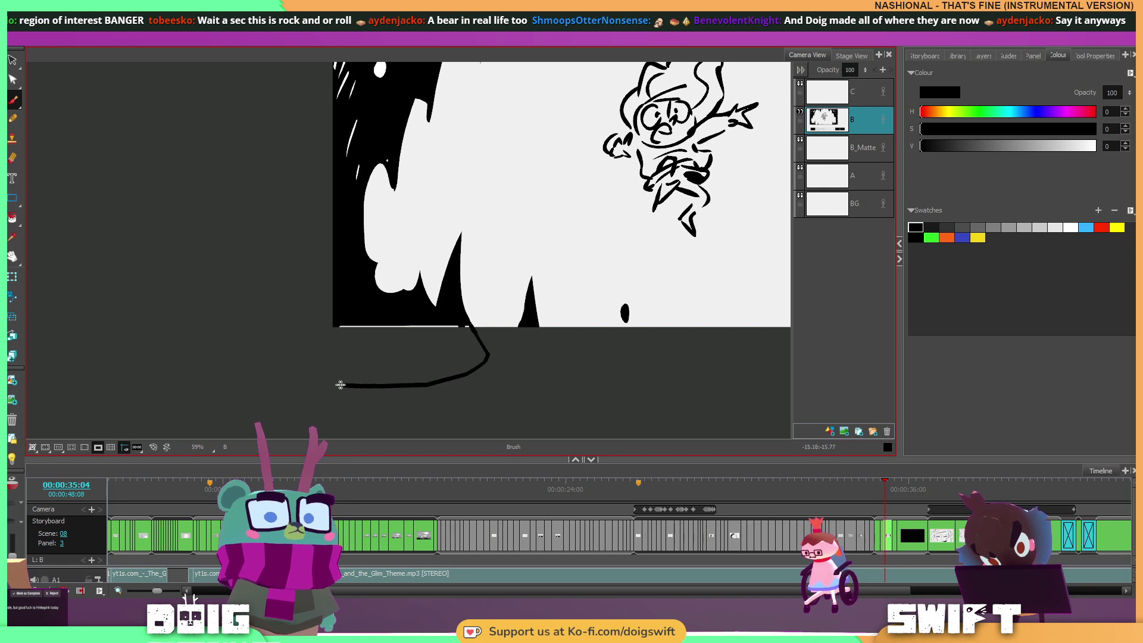
key("ctrl+z")
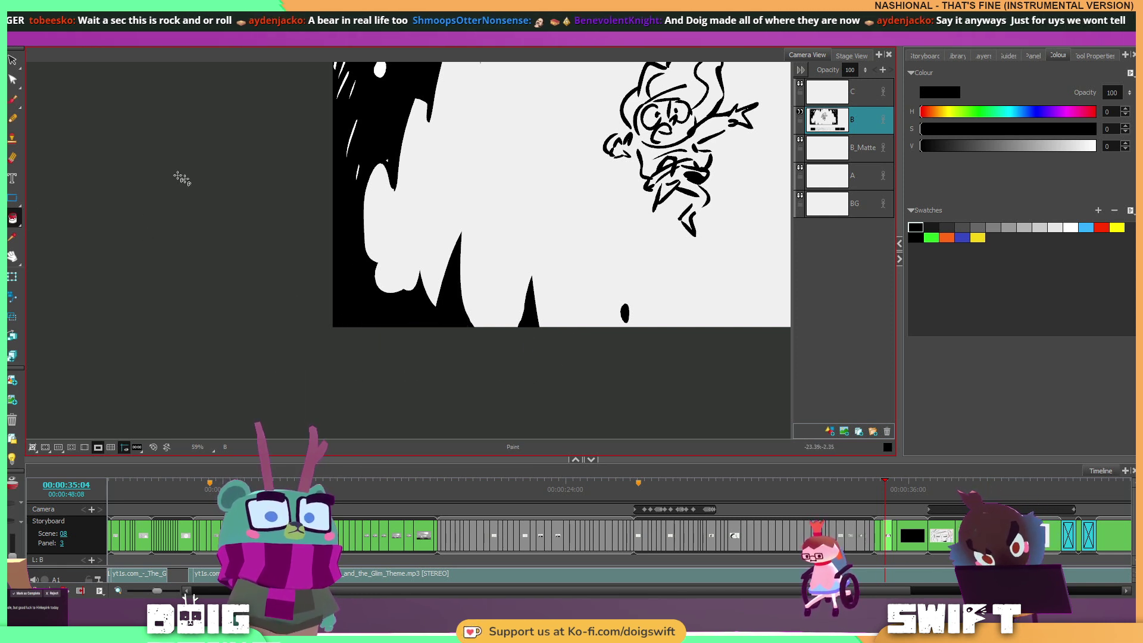
Flip back and forth through the panels around the cut from scene 07_A to scene 08 to review the flow.
mouse_move(568, 290)
left_mouse_down()
mouse_move(486, 299)
mouse_move(319, 410)
left_mouse_up()
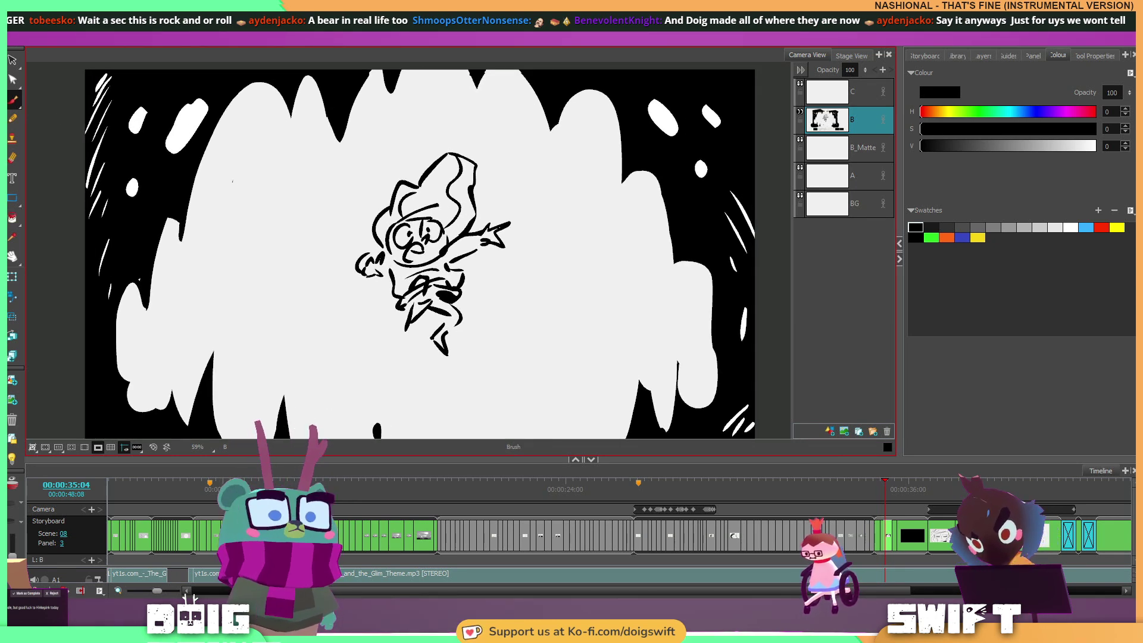
scroll(407, 343, "down", 2)
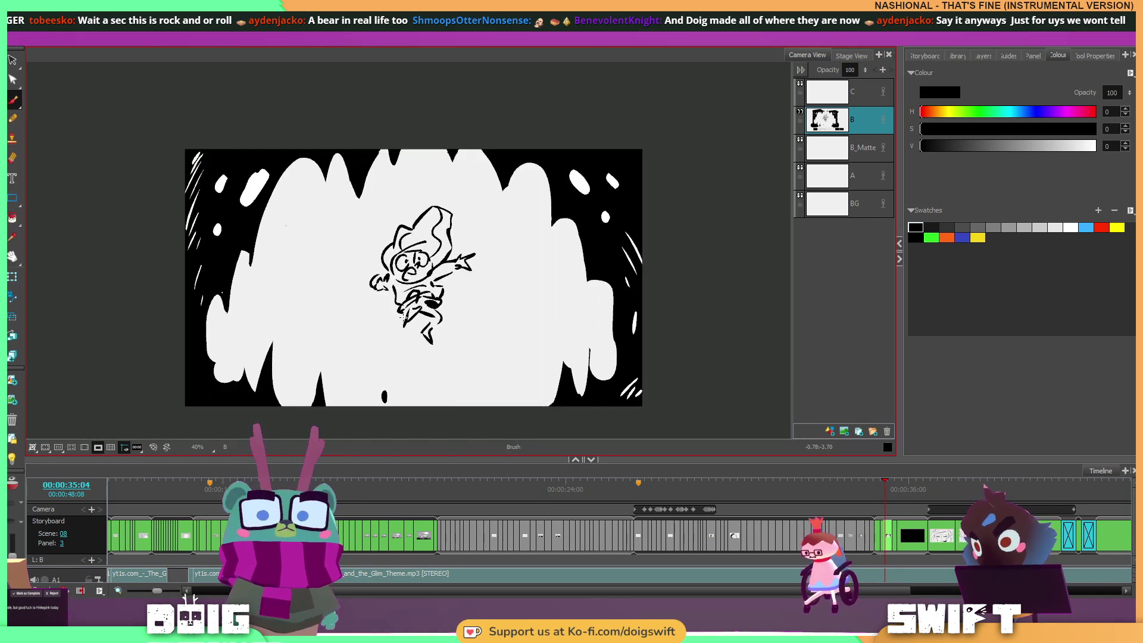
left_click_drag(455, 346, 490, 303)
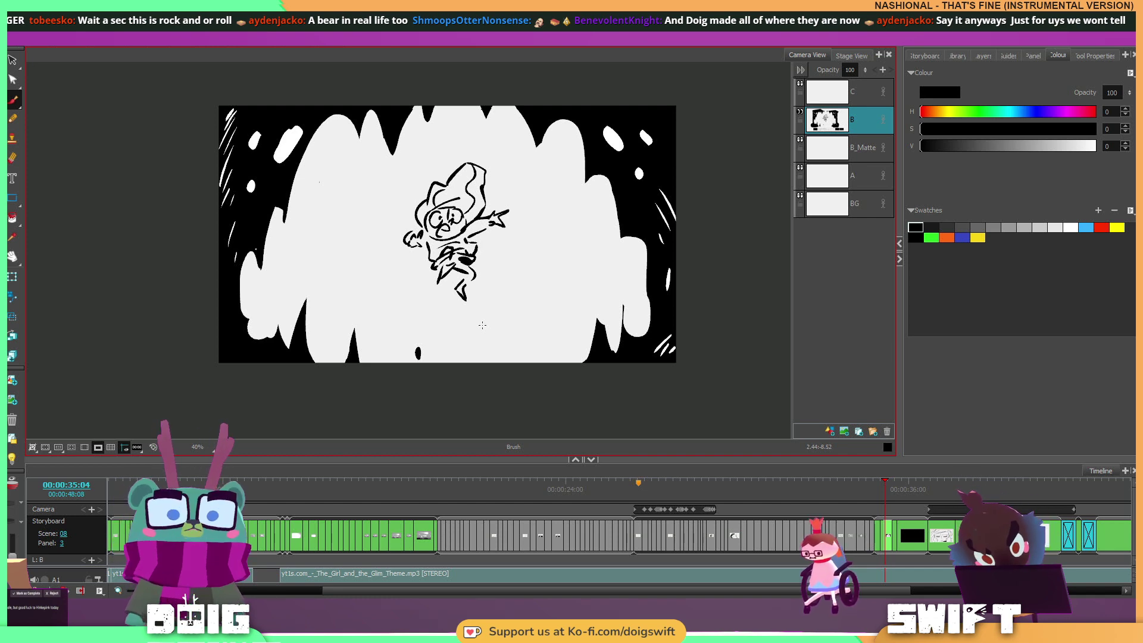
key("f")
key("Left")
key("Left")
key("Left")
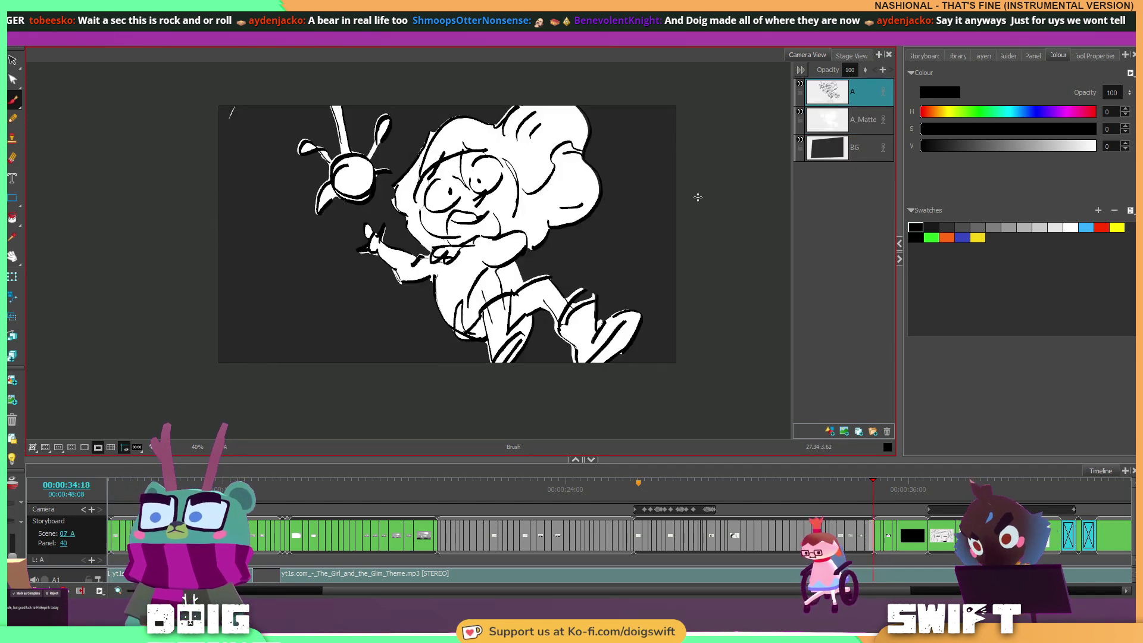
key("Right")
key("Right")
key("Right")
key("Right")
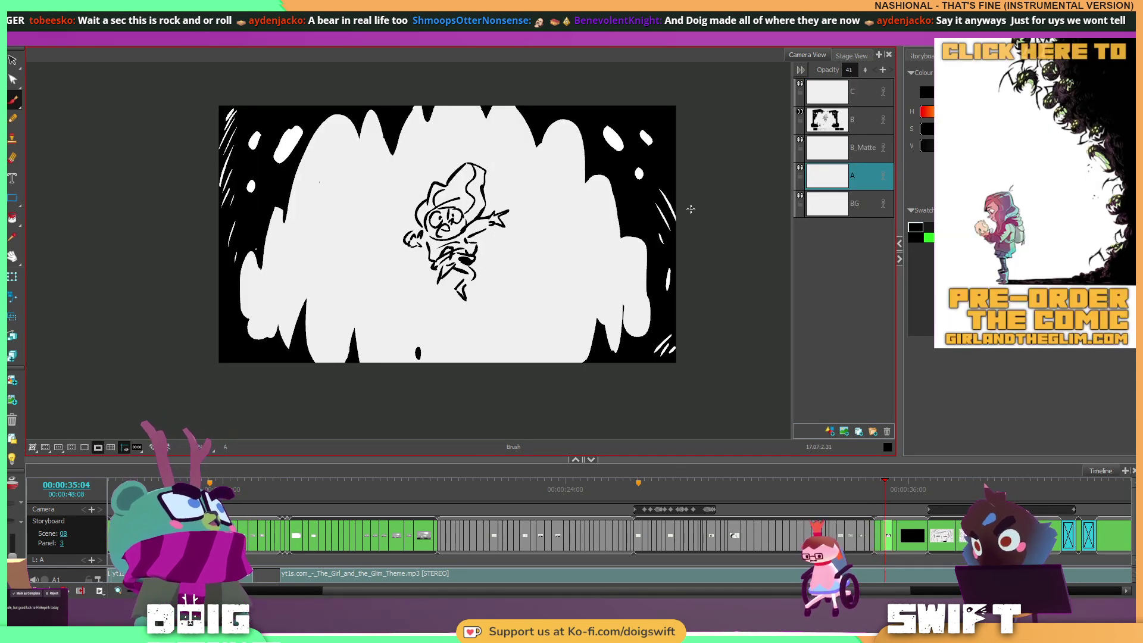
key("Left")
key("Left")
key("Left")
key("Left")
key("Left")
key("Left")
key("Left")
key("Left")
key("Right")
key("Right")
key("Right")
key("Right")
key("Right")
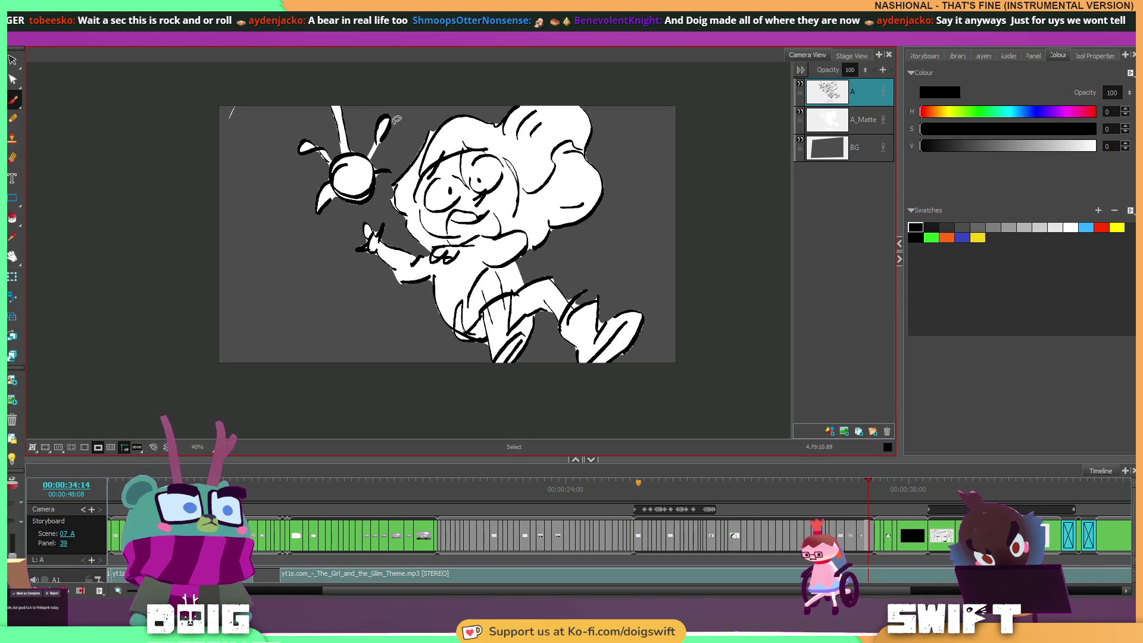
Lasso the round dangling creature on panel 39 of scene 07_A and enlarge it slightly.
left_click_drag(388, 177, 388, 178)
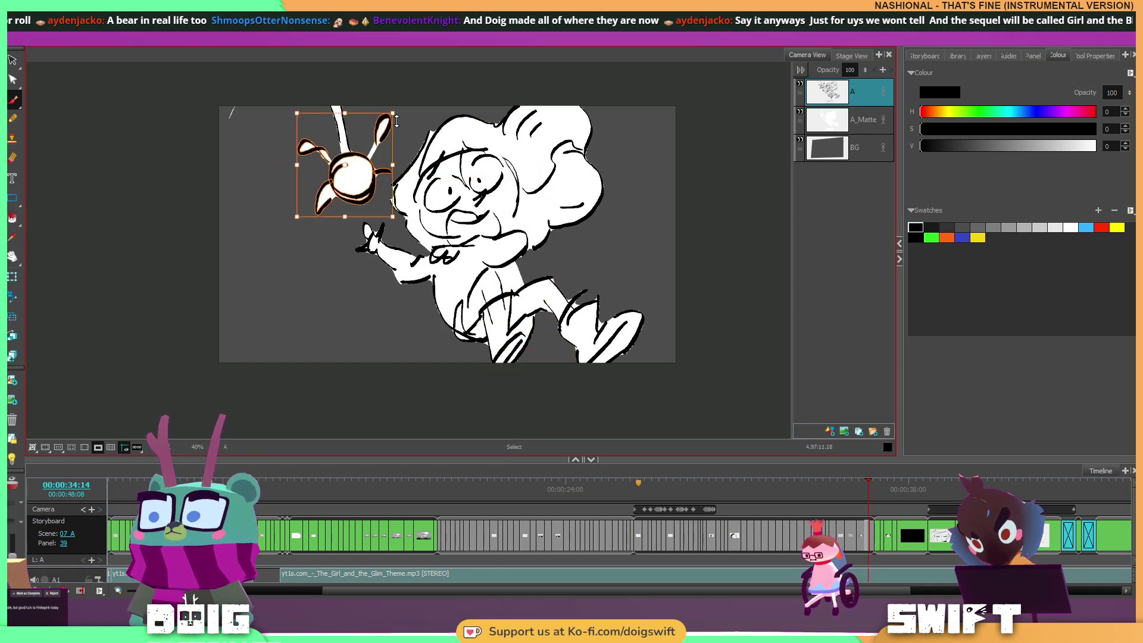
left_click_drag(393, 113, 395, 110)
key("f")
key("g")
Lasso the round dangling creature on panel 40 of scene 07_A and scale it up slightly.
key("s")
left_click_drag(393, 129, 382, 107)
mouse_move(344, 156)
left_mouse_down()
mouse_move(286, 179)
mouse_move(324, 217)
mouse_move(393, 146)
left_mouse_up()
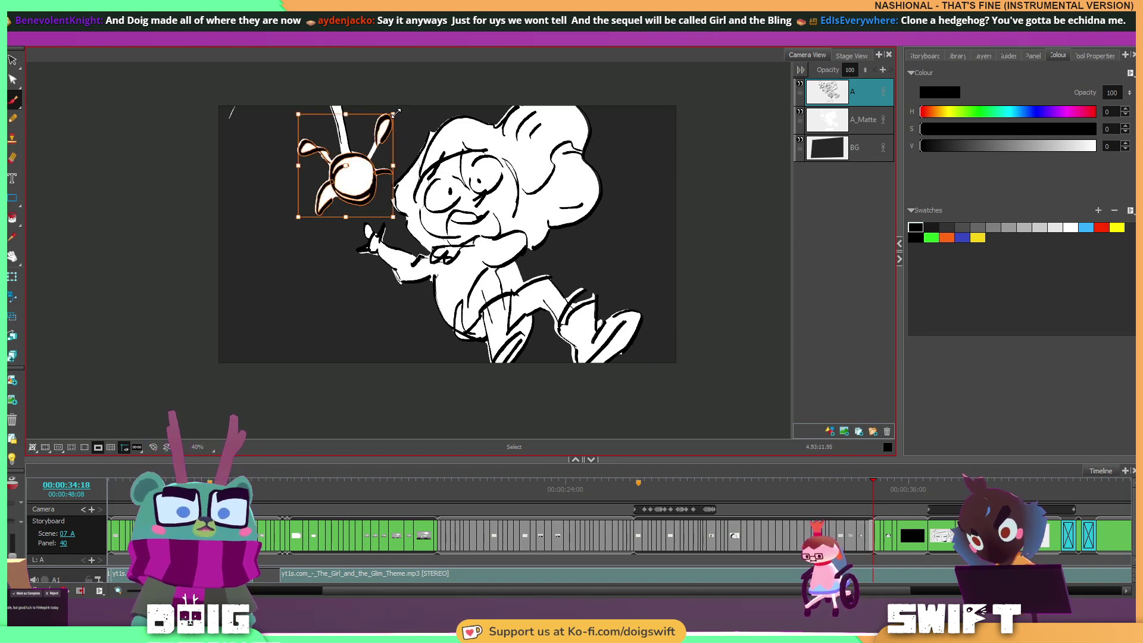
key("alt+b")
key("alt+s")
mouse_move(394, 138)
left_mouse_down()
mouse_move(373, 126)
mouse_move(358, 163)
mouse_move(317, 144)
mouse_move(285, 176)
mouse_move(317, 222)
mouse_move(374, 199)
mouse_move(395, 165)
mouse_move(396, 109)
left_mouse_up()
left_click_drag(375, 162, 373, 159)
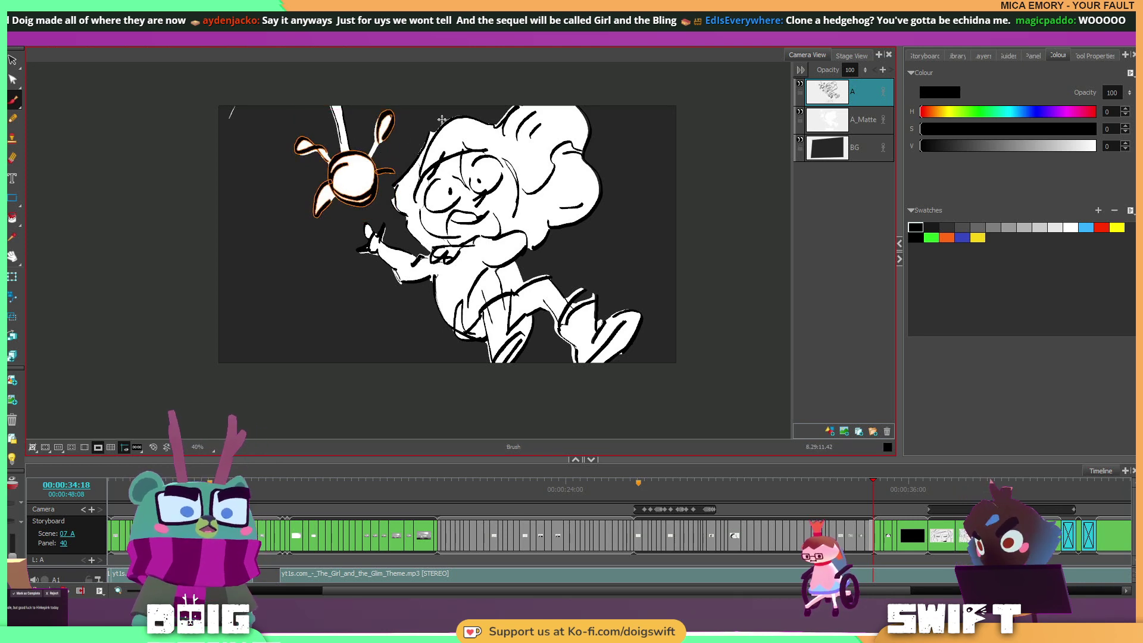
key("alt+b")
Flip between panels 39 and 40 of scene 07_A to compare the creature's size.
key("f")
key("f")
key("f")
key("f")
key("g")
key("g")
key("g")
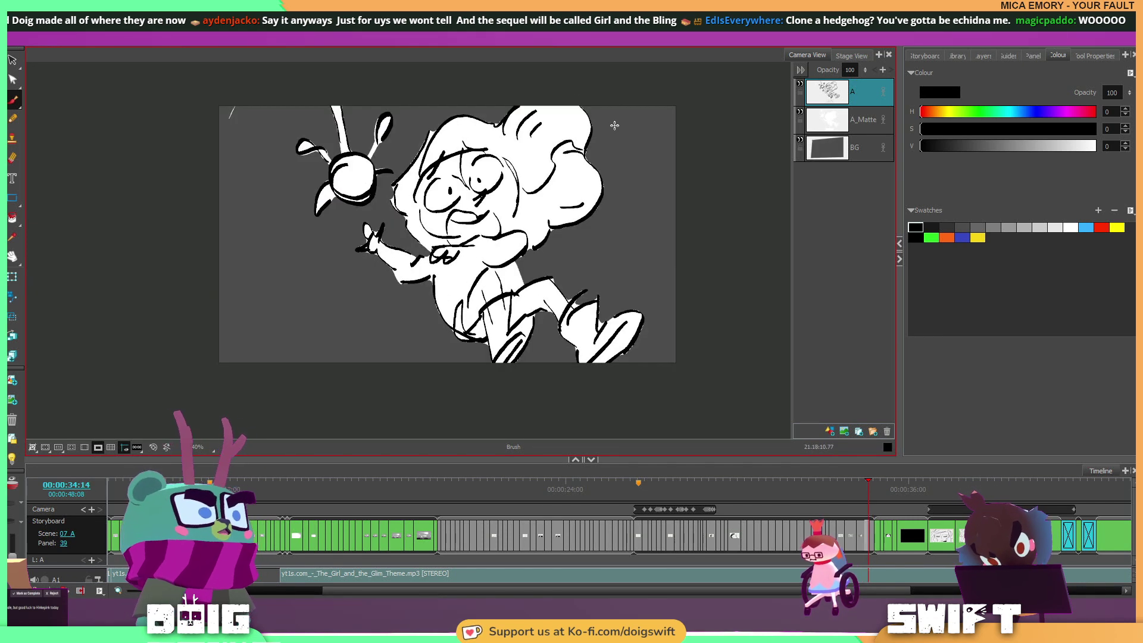
key("period")
key("period")
key("period")
key("period")
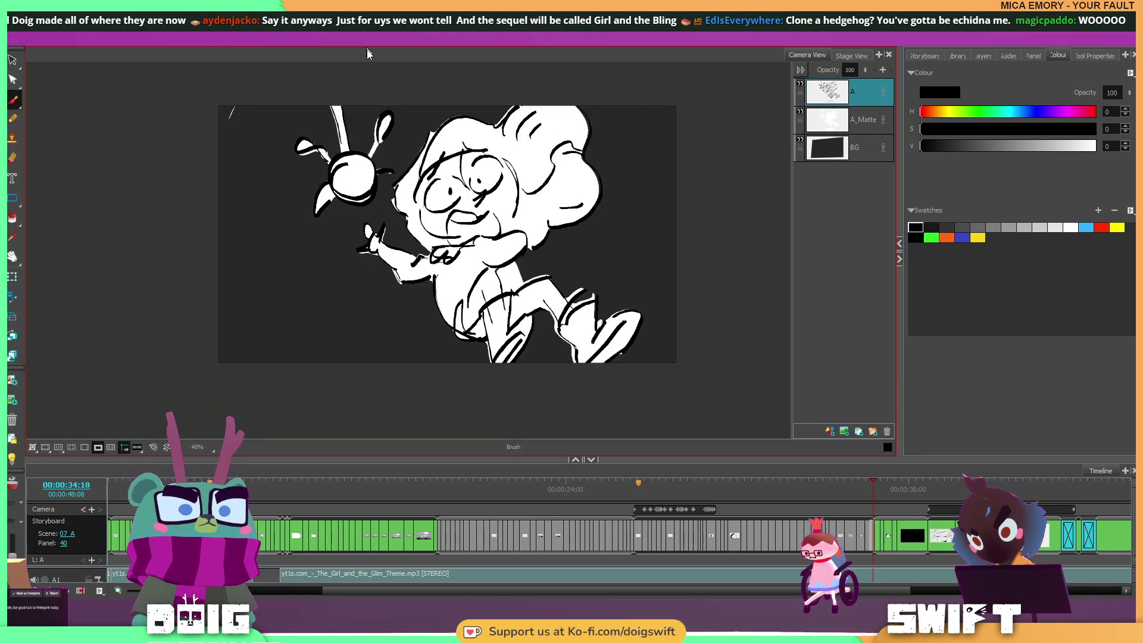
Select the strand above the creature on panel 40 and nudge it to line up with the body.
left_click(346, 108)
left_click_drag(352, 118, 347, 120)
key("f")
key("g")
key("f")
key("g")
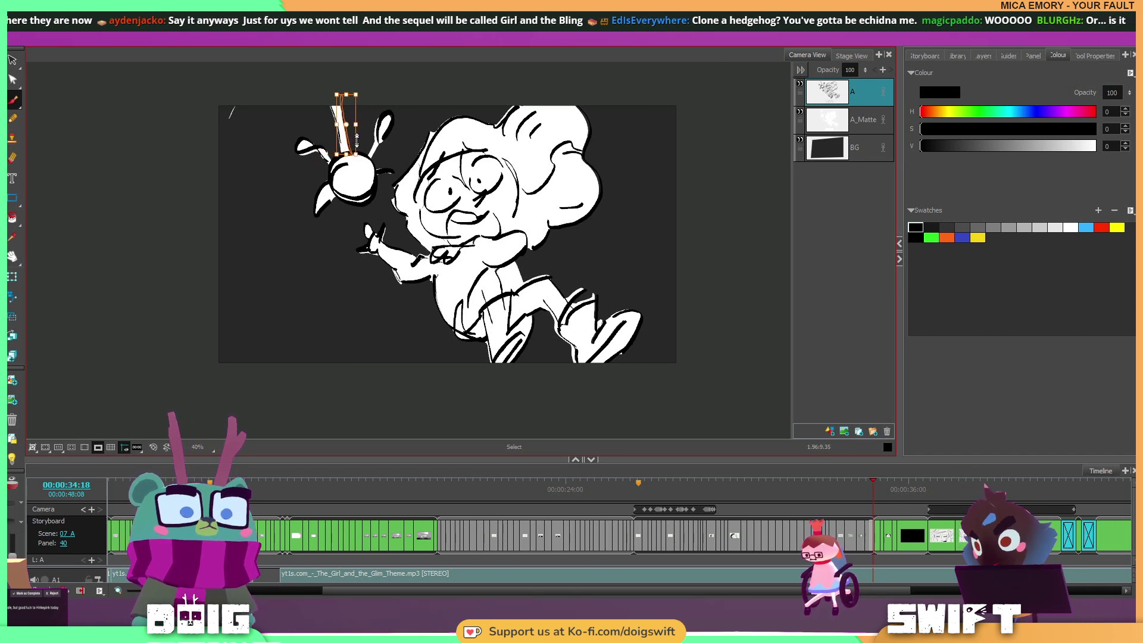
left_click(345, 125)
left_click_drag(351, 143, 352, 144)
left_click(374, 118)
Flip through the last panels of scene 07_A to check the motion leading into panel 40.
key("f")
key("g")
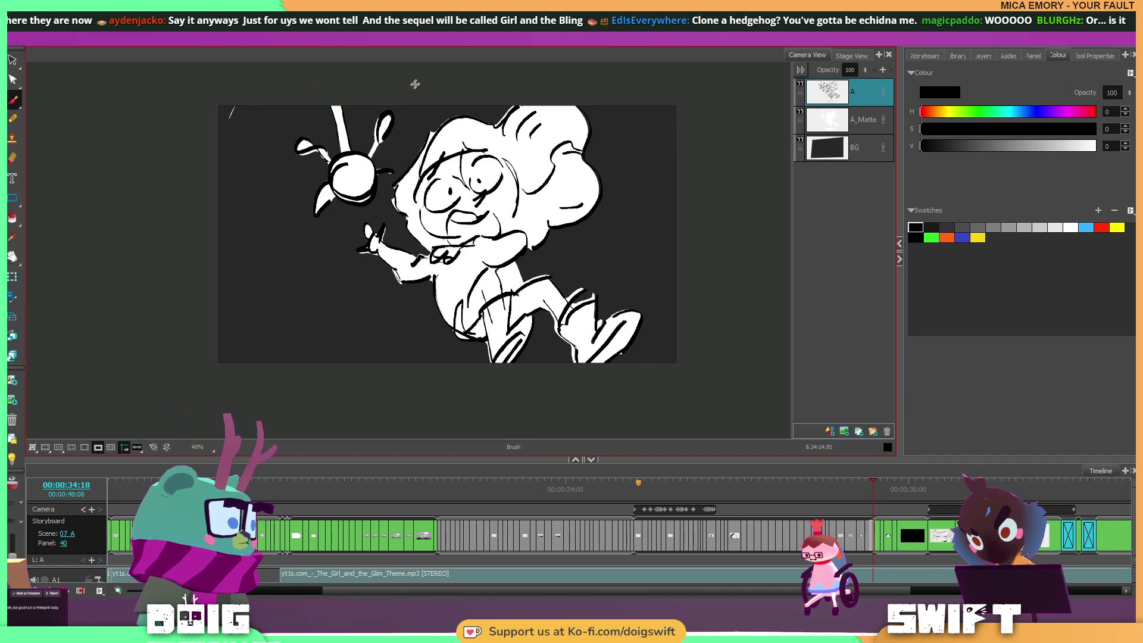
key("f")
key("g")
key("f")
key("f")
key("g")
key("Left")
key("Left")
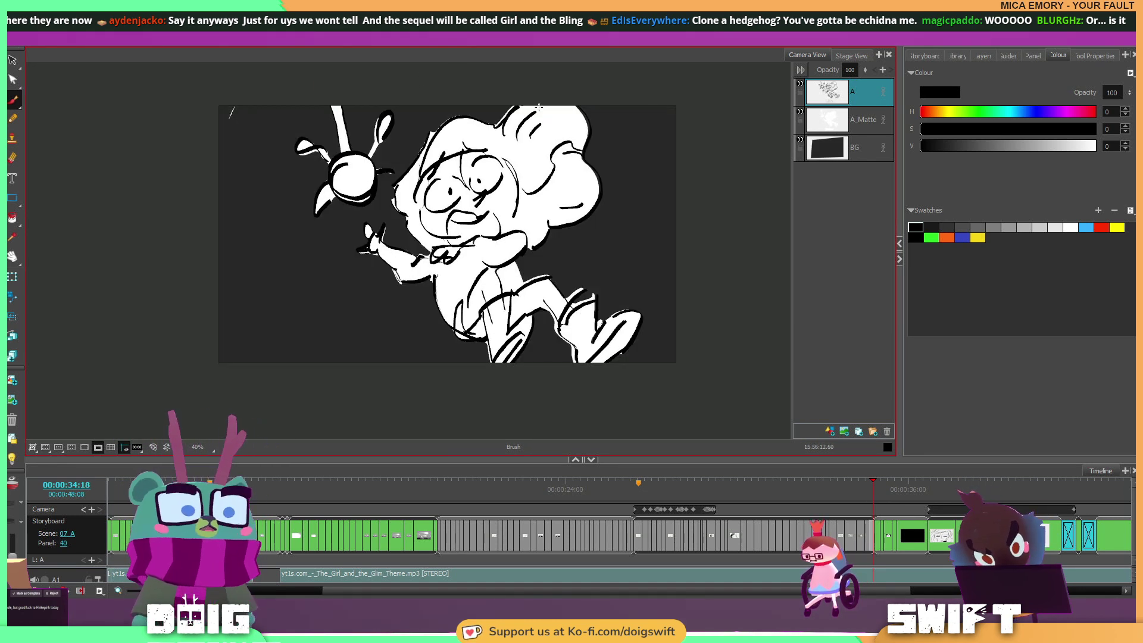
key("Right")
key("Right")
key("Right")
key("Right")
key("Right")
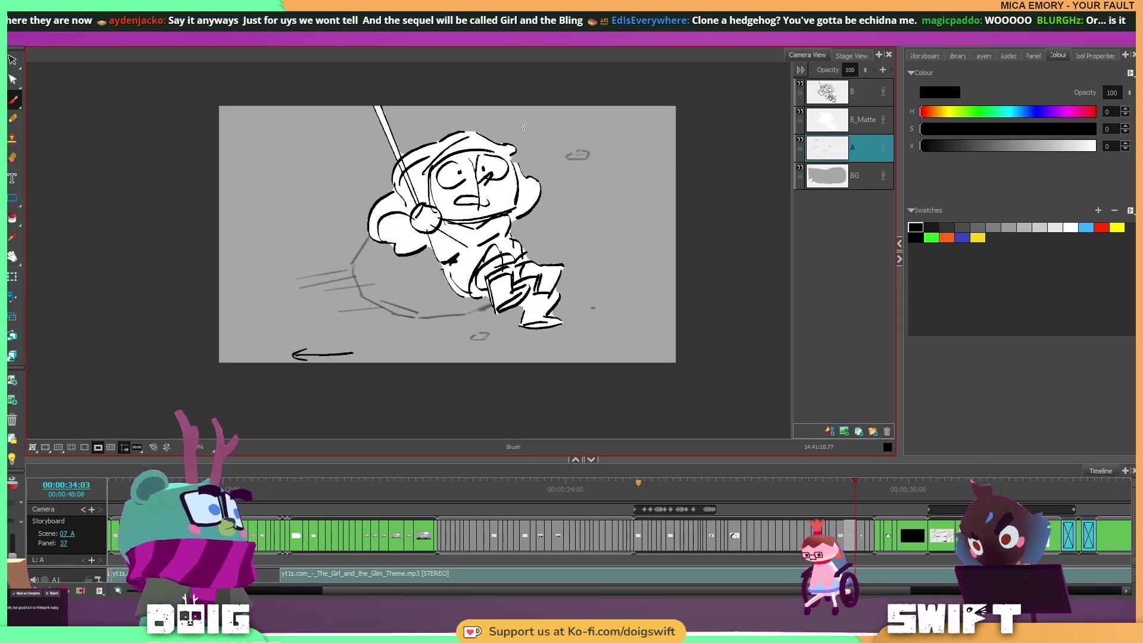
key("Left")
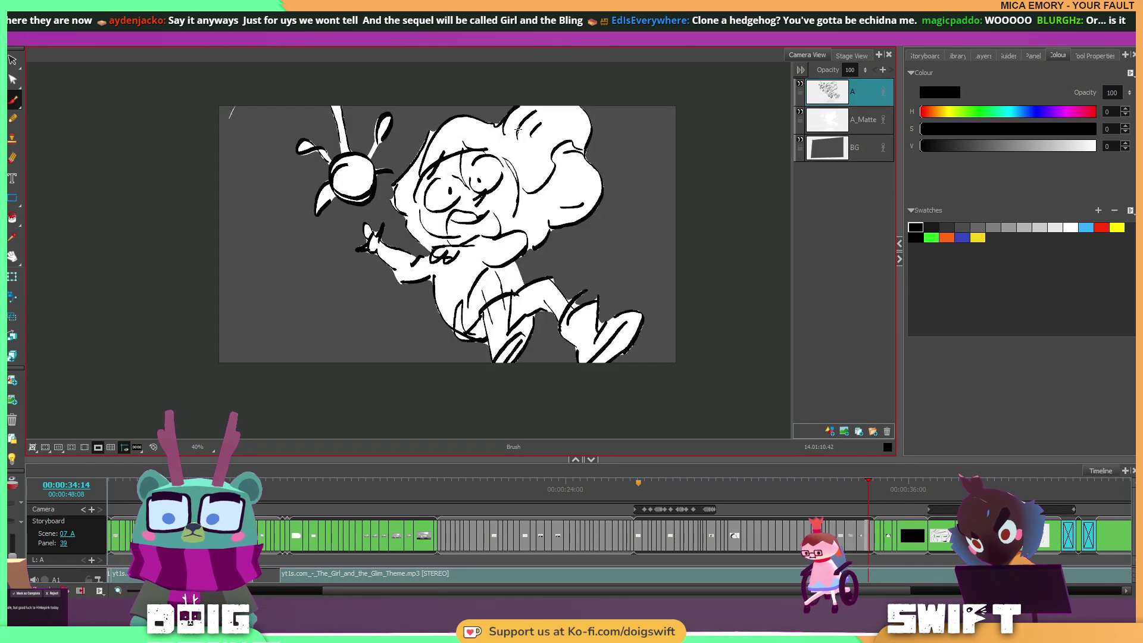
key("Left")
key("Right")
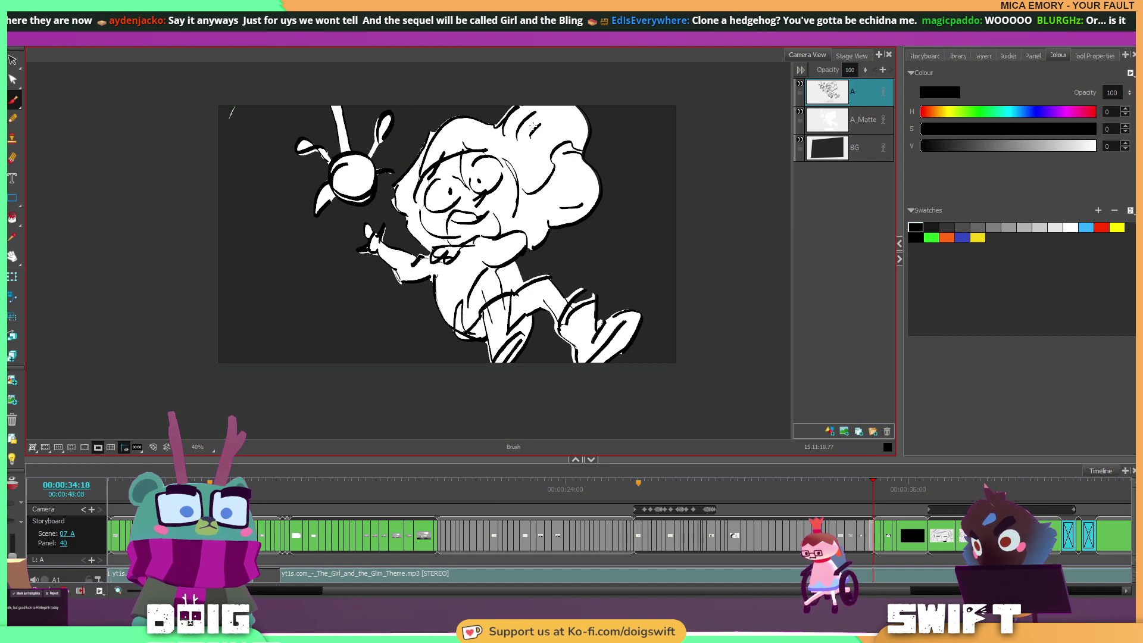
key("Right")
key("Left")
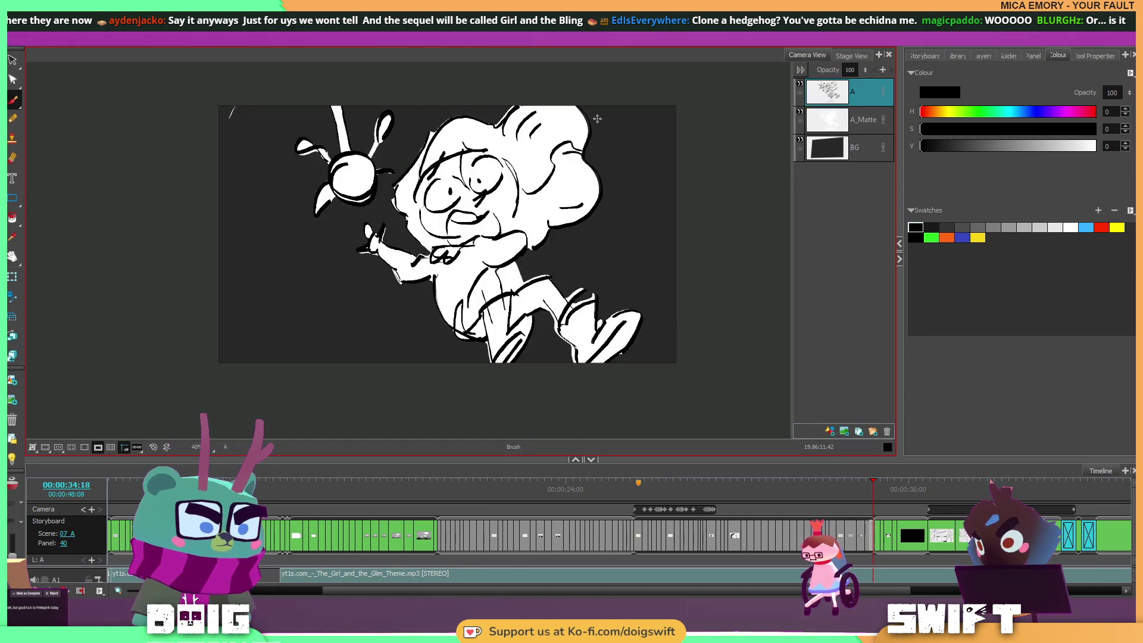
Select the girl on layers A and A_Matte of panel 40 in scene 07_A, scale her down slightly and nudge her into place.
left_click(832, 119, "shift")
key("alt+s")
mouse_move(439, 122)
left_mouse_down()
mouse_move(362, 230)
mouse_move(358, 323)
mouse_move(556, 397)
mouse_move(674, 298)
mouse_move(624, 128)
mouse_move(537, 85)
mouse_move(437, 108)
left_mouse_up()
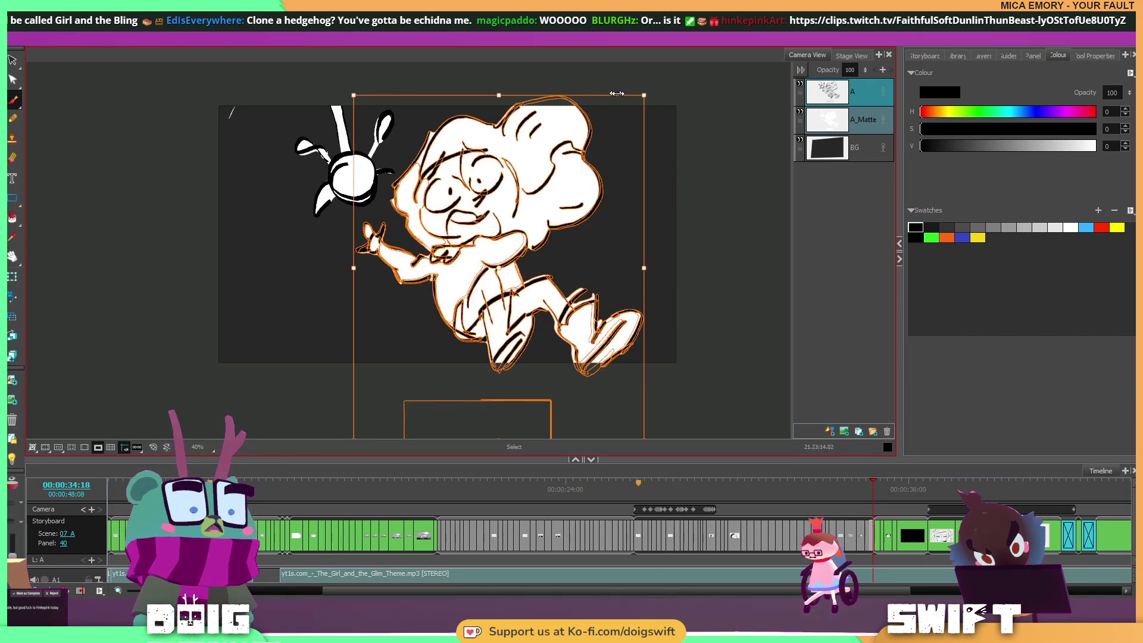
mouse_move(663, 127)
left_mouse_down()
mouse_move(599, 73)
mouse_move(503, 84)
mouse_move(420, 135)
mouse_move(374, 210)
mouse_move(358, 288)
mouse_move(433, 323)
mouse_move(490, 371)
mouse_move(589, 374)
mouse_move(655, 341)
mouse_move(675, 266)
mouse_move(637, 100)
left_mouse_up()
key("ctrl+alt")
key("ctrl+alt")
left_click_drag(553, 183, 554, 180)
key("alt+b")
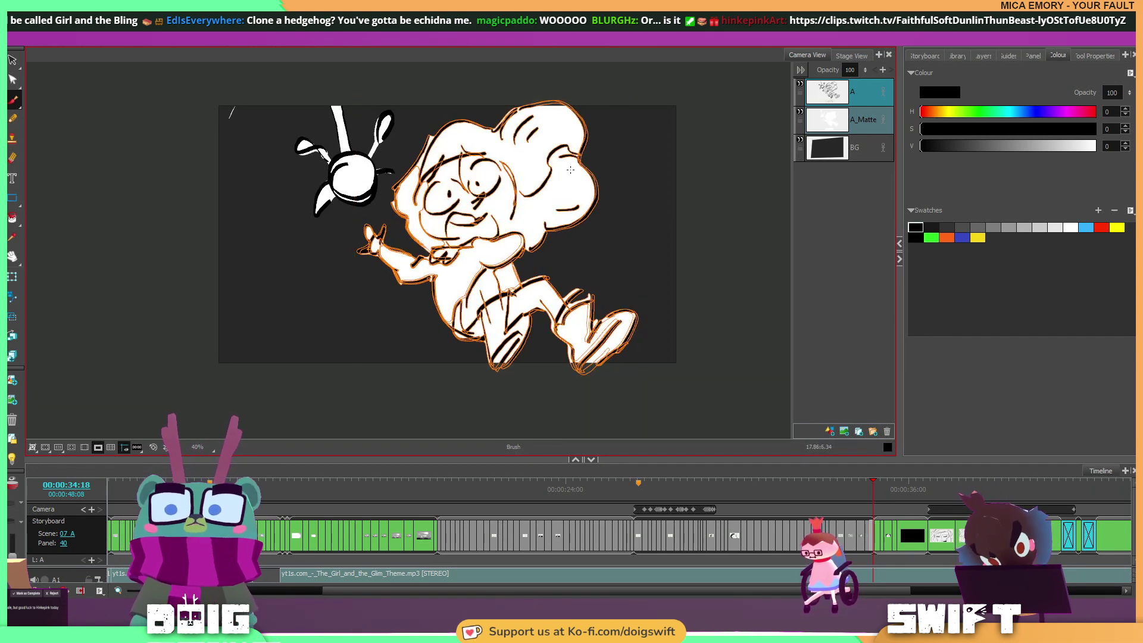
Flip between panel 40 of scene 07_A and its neighbouring panels to compare the girl's size.
key("f")
key("f")
key("g")
key("g")
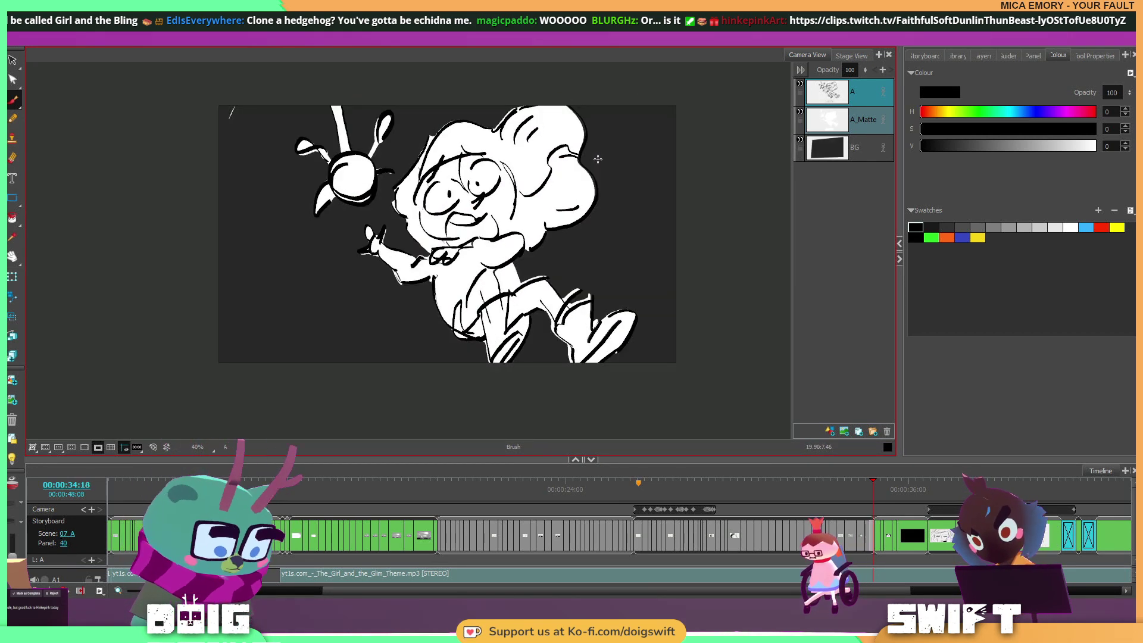
key("f")
key("period")
key("period")
key("period")
key("period")
Scale the girl on panel 40 down a touch more and nudge her slightly up.
key("ctrl+a")
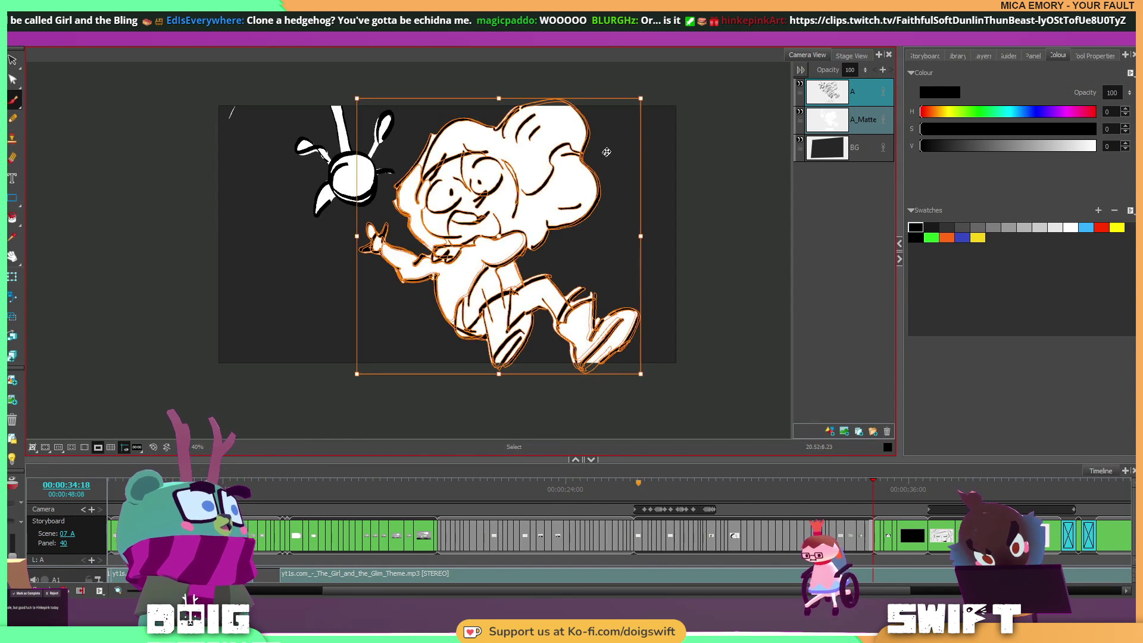
left_click_drag(638, 99, 635, 101)
left_click_drag(576, 167, 574, 165)
key("Escape")
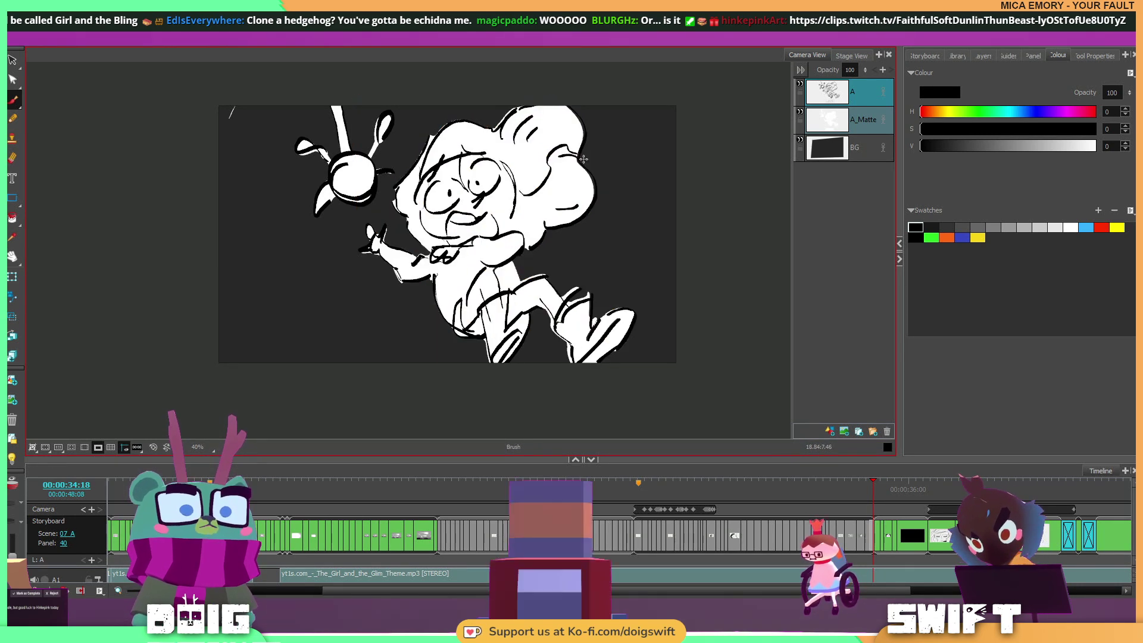
Reselect the girl on panel 40, enlarge her slightly and adjust her position.
key("s")
mouse_move(435, 131)
left_mouse_down()
mouse_move(367, 219)
mouse_move(617, 337)
mouse_move(411, 191)
mouse_move(613, 351)
left_mouse_up()
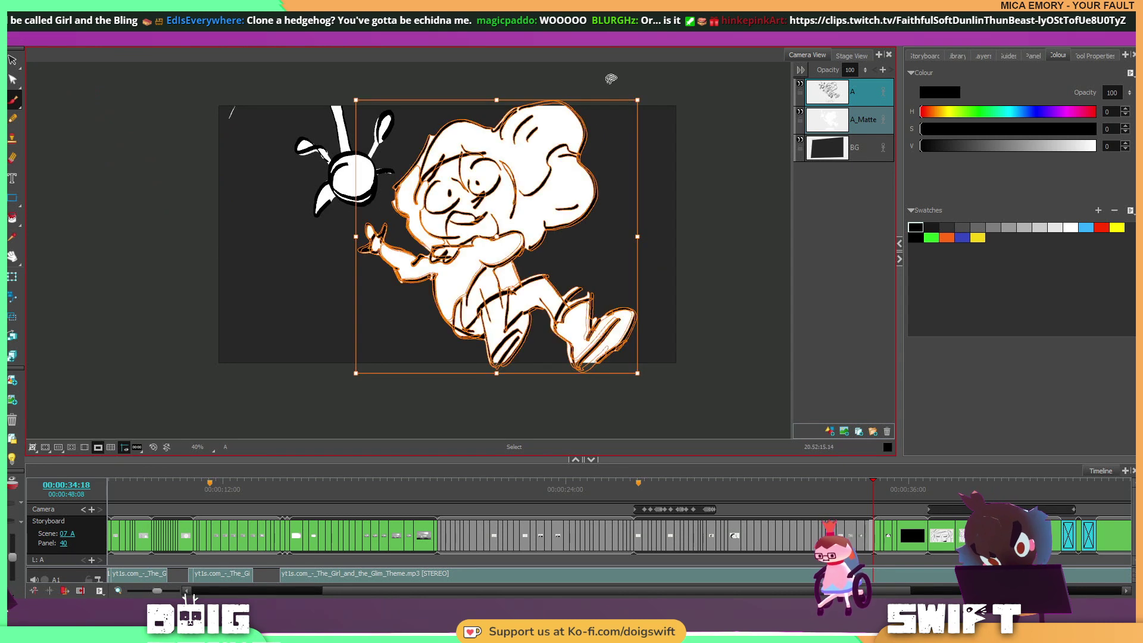
left_click_drag(635, 98, 638, 97)
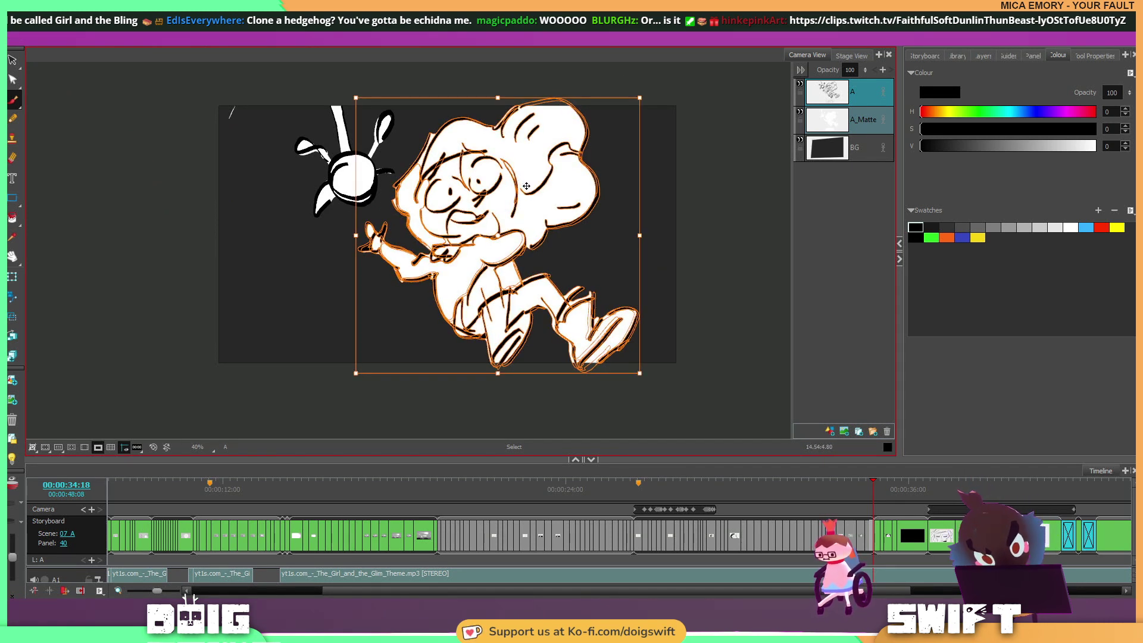
left_click_drag(528, 183, 528, 186)
left_click_drag(634, 97, 637, 96)
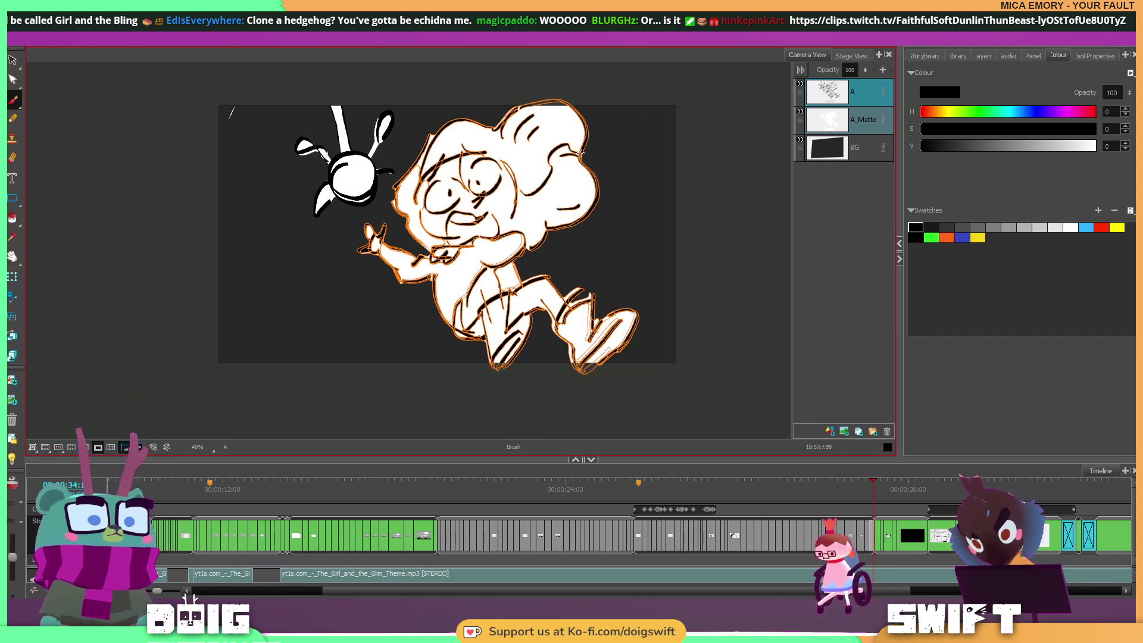
Compare panel 40 with the panel before it and fine-tune the girl's scale to match.
key("f")
key("g")
key("s")
mouse_move(421, 135)
left_mouse_down()
mouse_move(363, 221)
mouse_move(381, 296)
mouse_move(502, 394)
mouse_move(622, 322)
mouse_move(641, 186)
mouse_move(601, 367)
mouse_move(682, 176)
mouse_move(557, 80)
mouse_move(587, 99)
left_mouse_up()
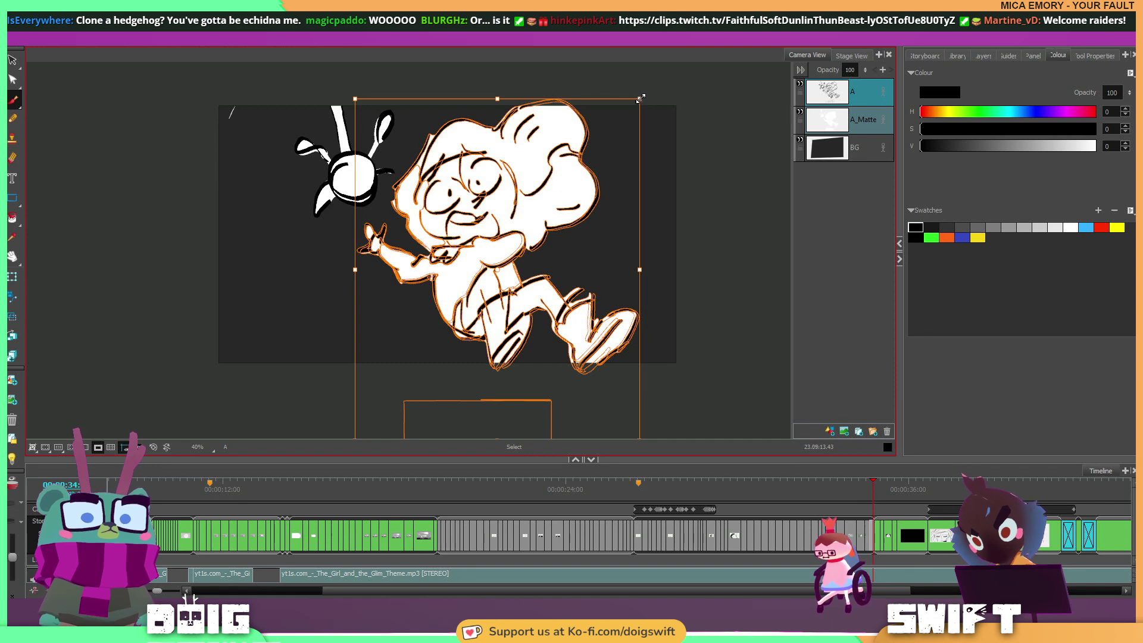
left_click_drag(639, 99, 641, 96)
key("alt+b")
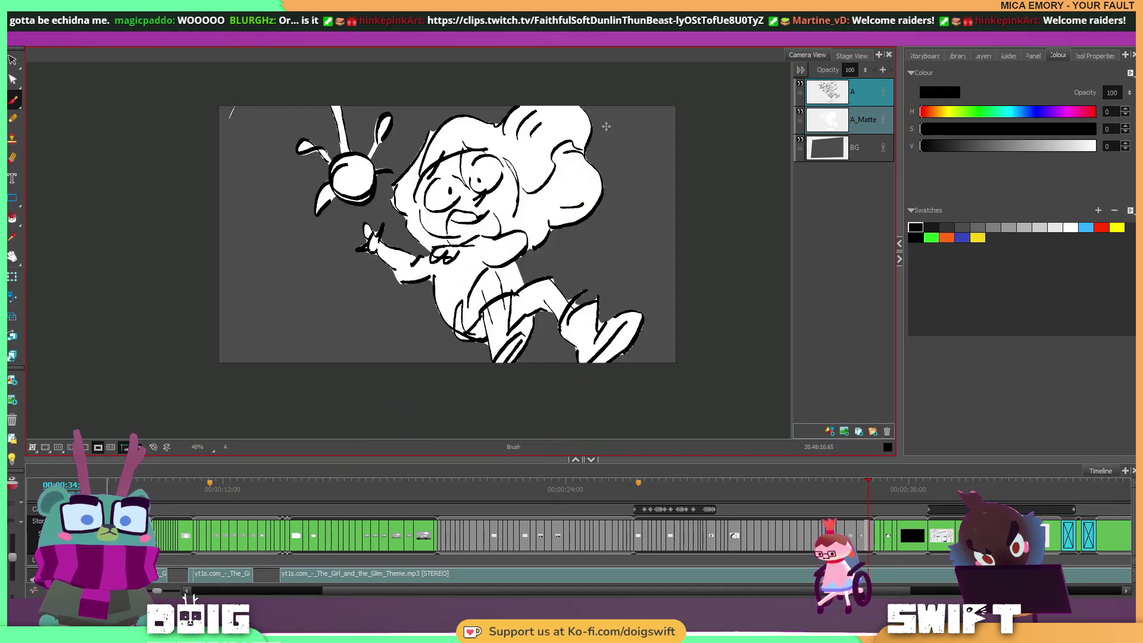
mouse_move(594, 107)
left_mouse_down()
mouse_move(569, 89)
mouse_move(413, 170)
mouse_move(387, 357)
mouse_move(633, 139)
mouse_move(595, 106)
left_mouse_up()
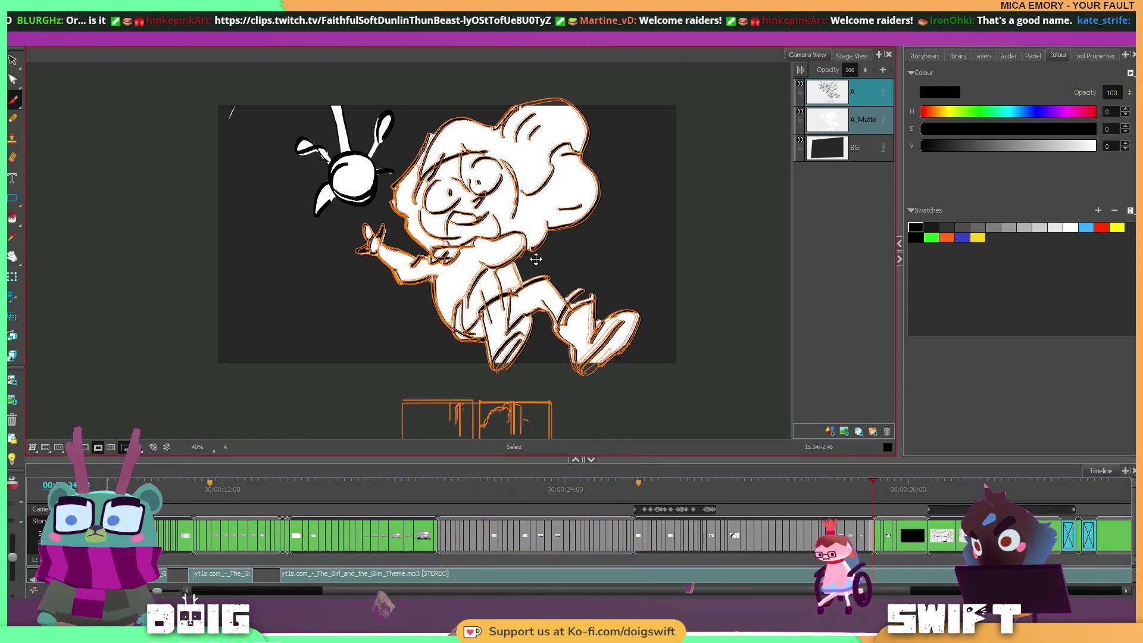
Flip between panels 39 and 40 to compare the girl's placement, reselecting her on panel 40.
key("f")
key("g")
key("f")
key("f")
key("g")
key("g")
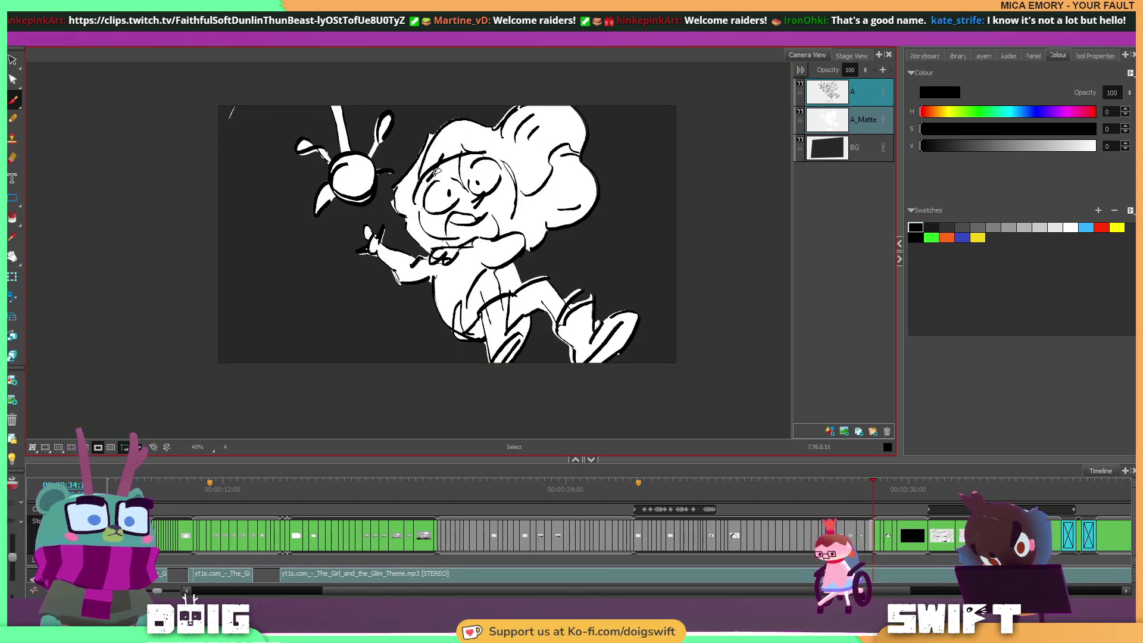
mouse_move(409, 157)
left_mouse_down()
mouse_move(355, 266)
mouse_move(510, 370)
mouse_move(655, 357)
mouse_move(619, 110)
mouse_move(479, 135)
left_mouse_up()
key("alt+b")
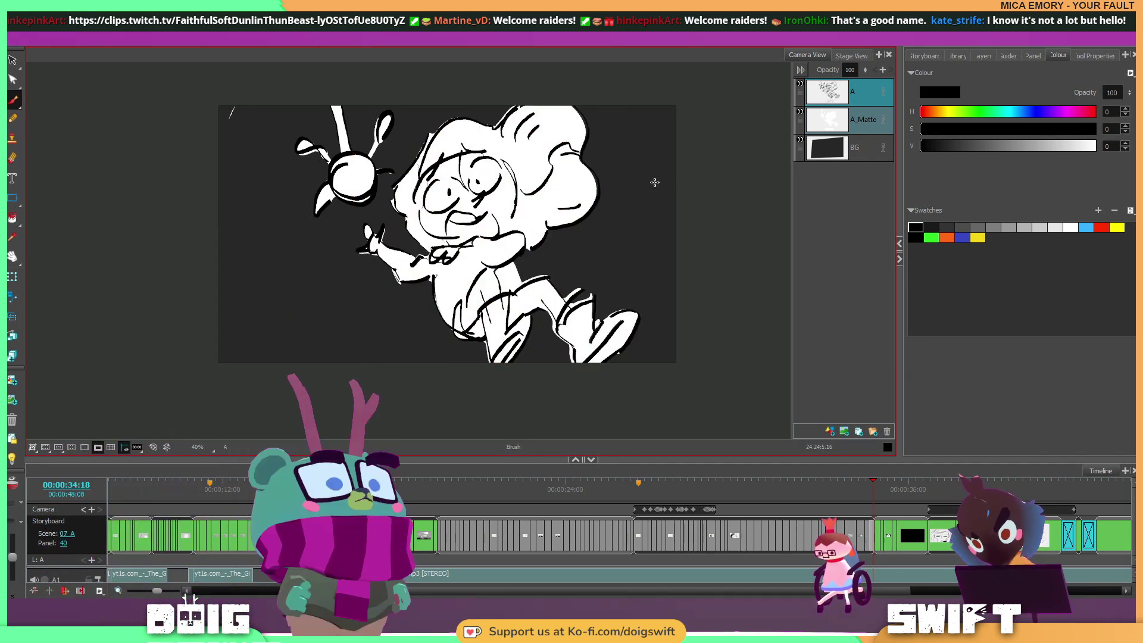
Flip through the last panels of scene 07_A and into panel 1 of scene 08 to check the transition.
key("f")
key("f")
key("f")
key("g")
key("g")
key("g")
key("g")
key("comma")
key("period")
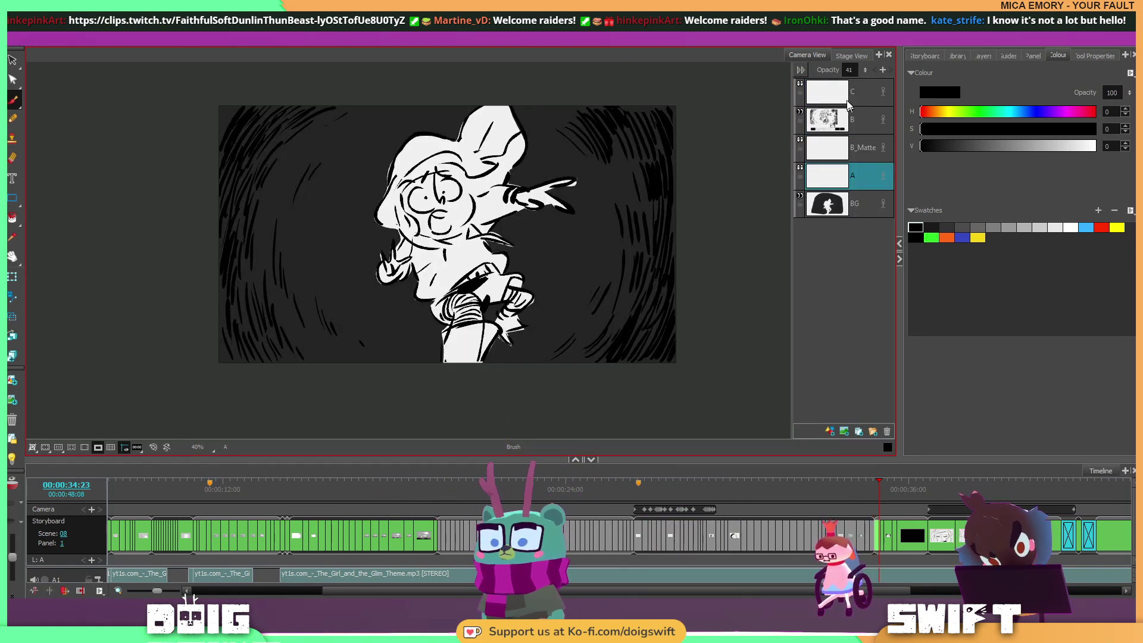
Sketch the creature's round body, upper limb and left limb on layer A of scene 08 panel 1, referencing the previous panel.
left_click(871, 95)
key("comma")
key("period")
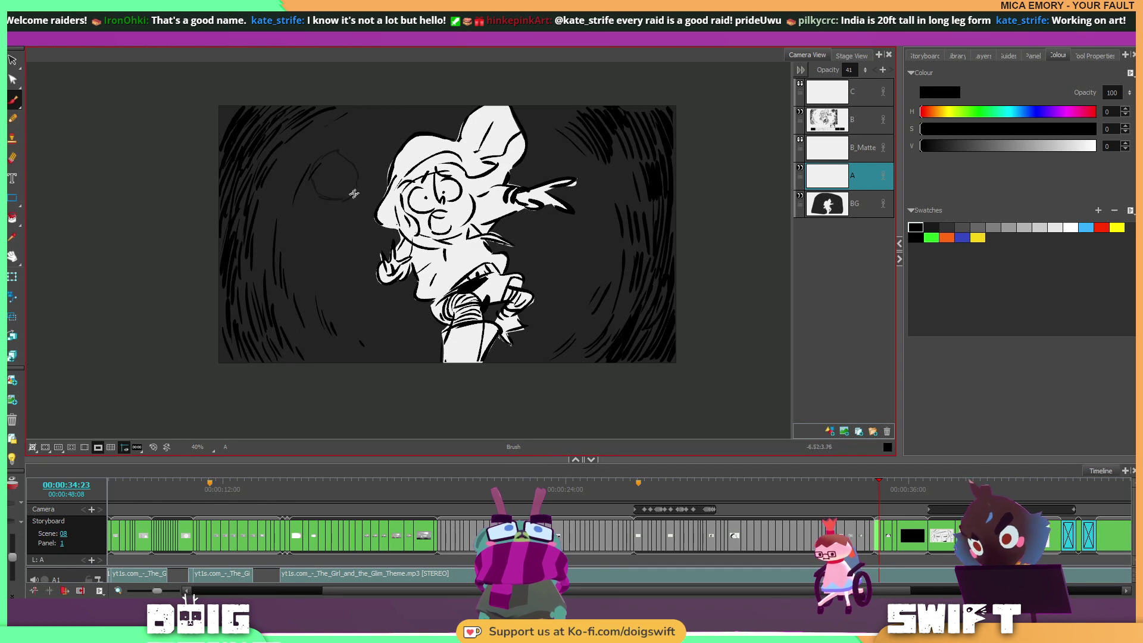
key("comma")
key("period")
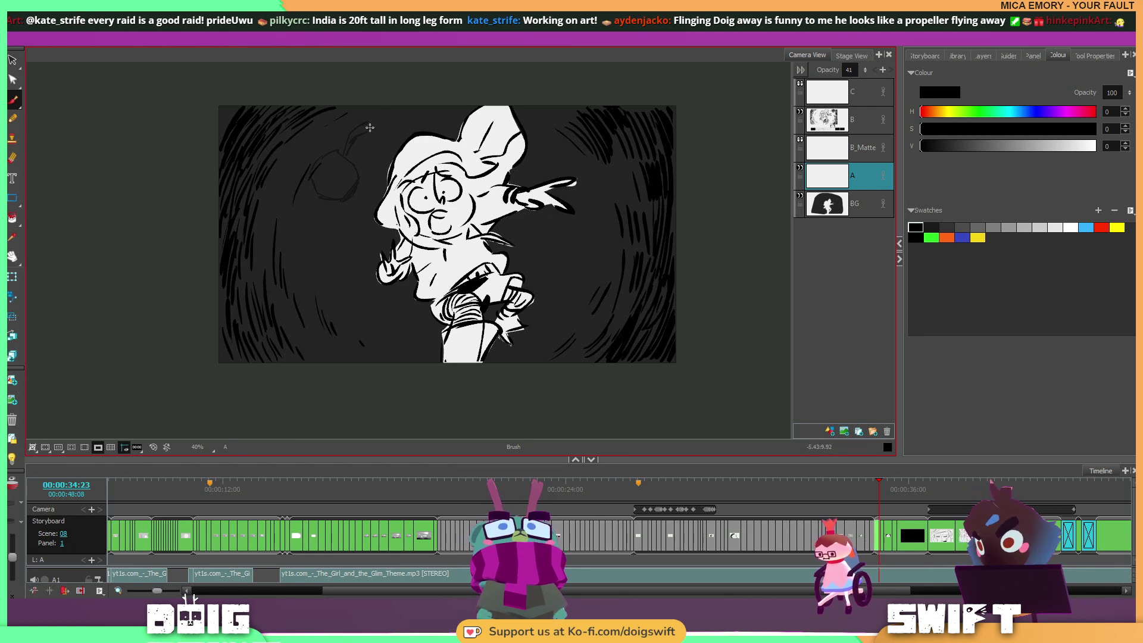
key("comma")
key("period")
key("comma")
key("period")
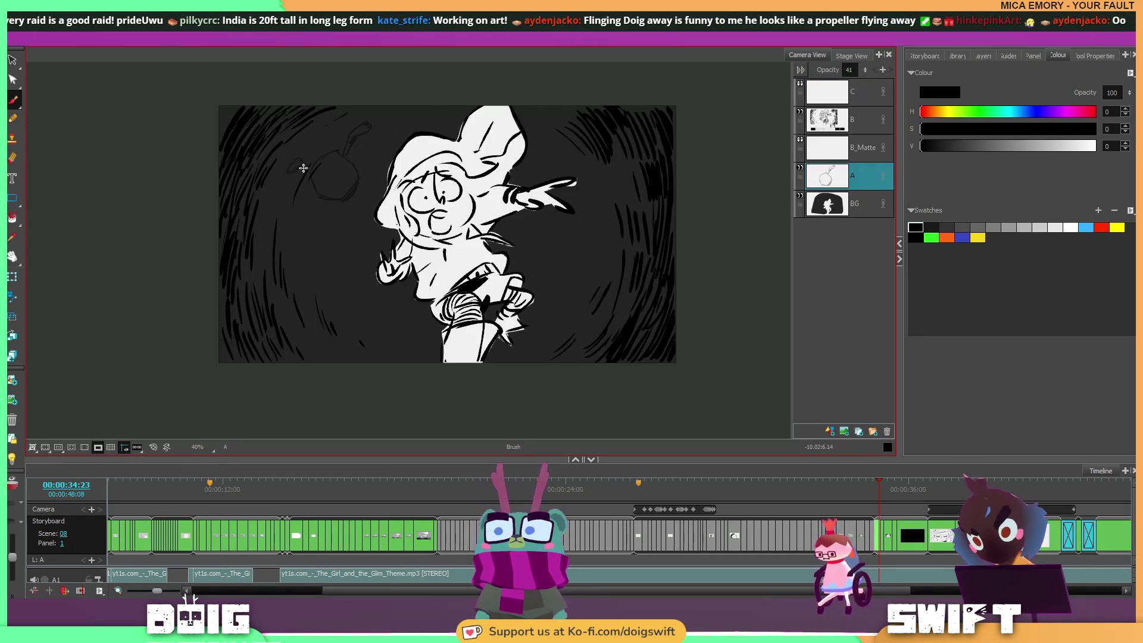
Draw the creature's limb reaching behind the girl's hair and start its lower limb, checking against the previous panel.
key("comma")
key("period")
key("comma")
key("period")
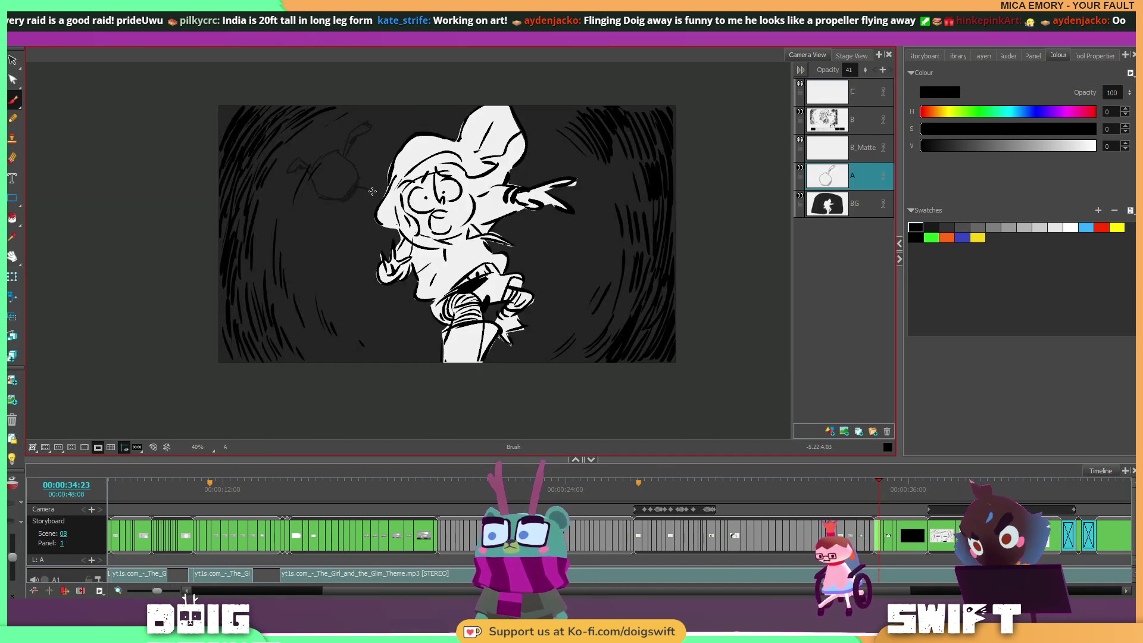
key("comma")
key("period")
key("comma")
key("period")
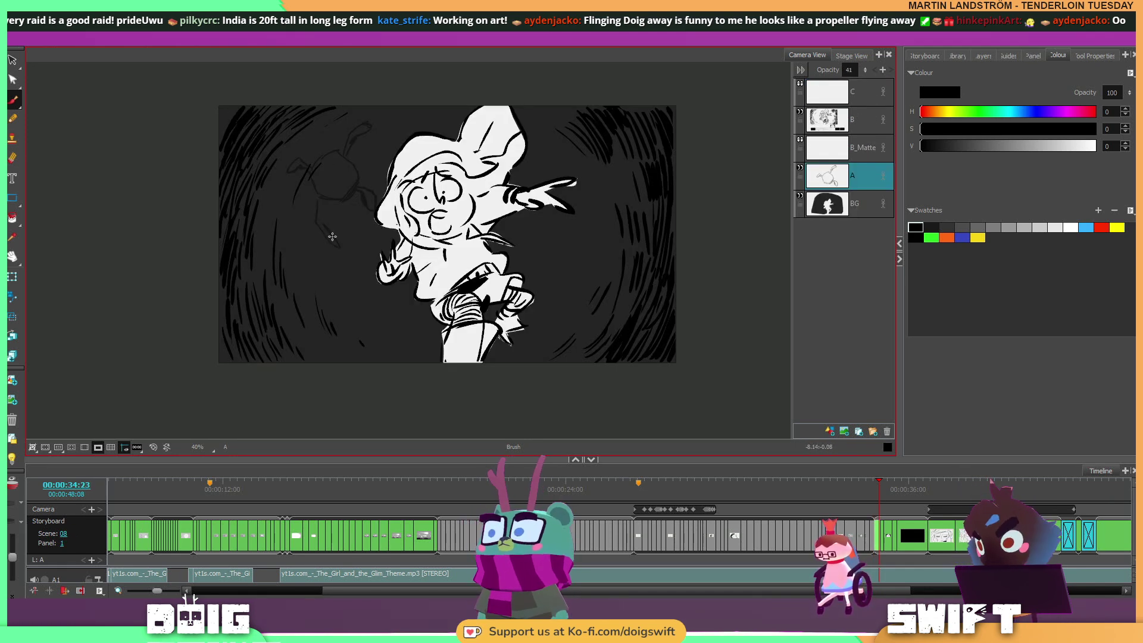
Refine the creature's long lower limb on layer A, matching its placement to the previous panel.
key("comma")
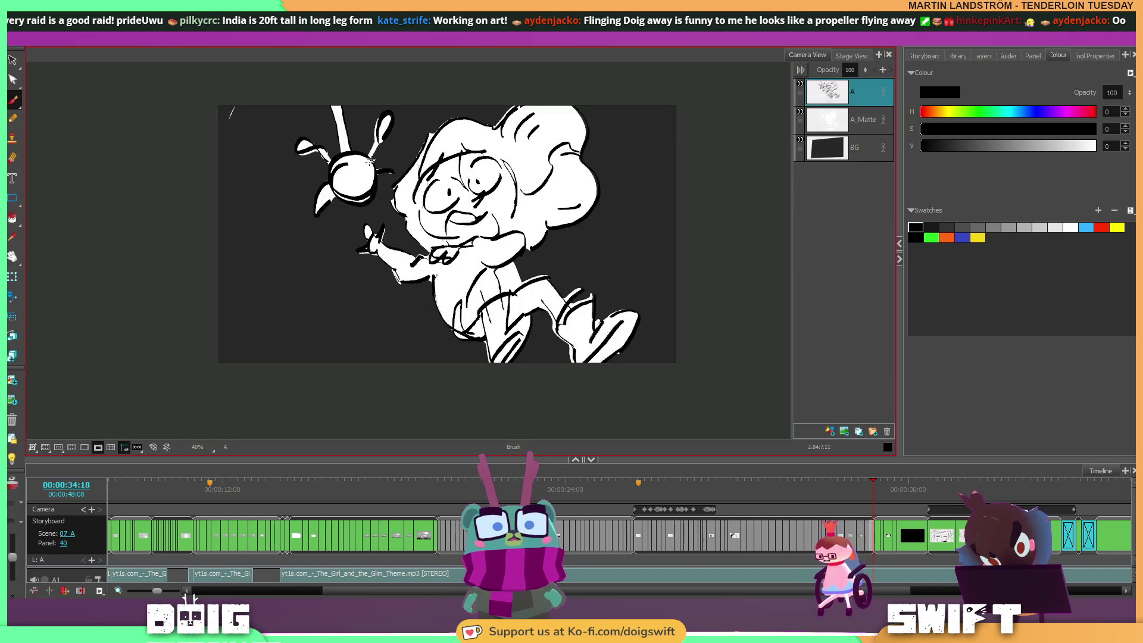
key("period")
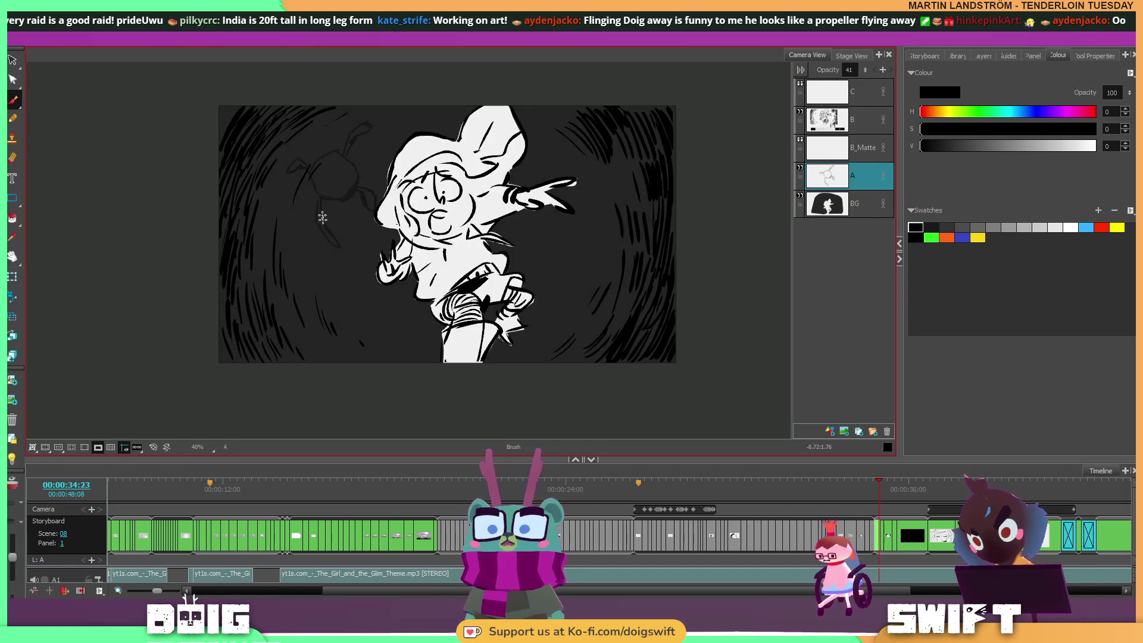
key("comma")
key("period")
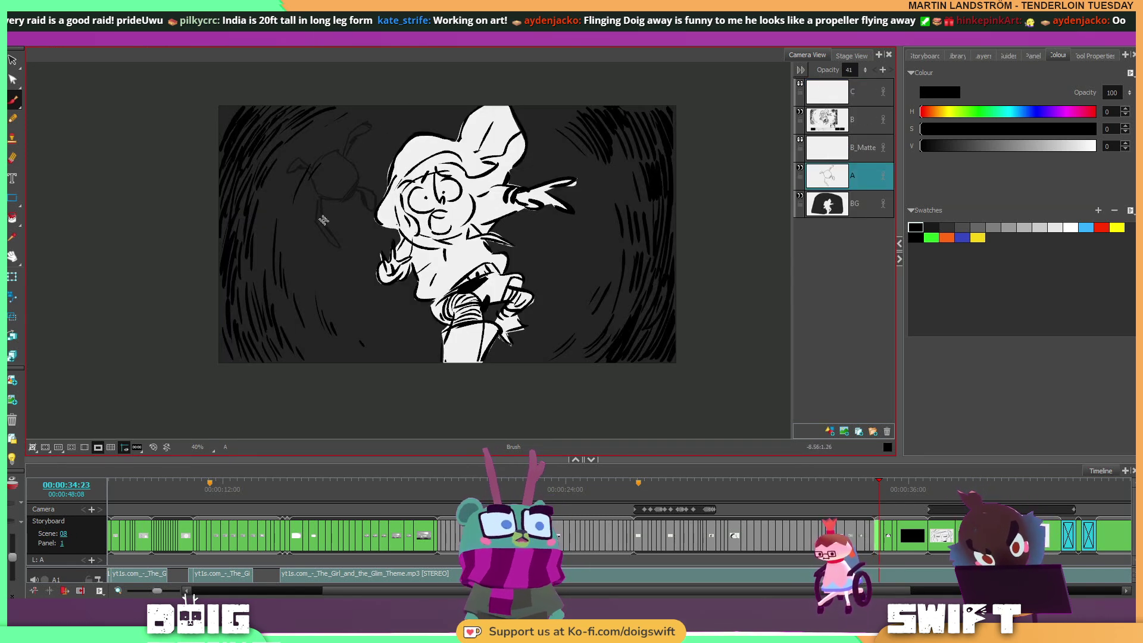
mouse_move(320, 227)
left_mouse_down()
mouse_move(349, 225)
mouse_move(345, 213)
mouse_move(336, 234)
left_mouse_up()
left_click_drag(336, 237, 338, 230)
key("comma")
key("period")
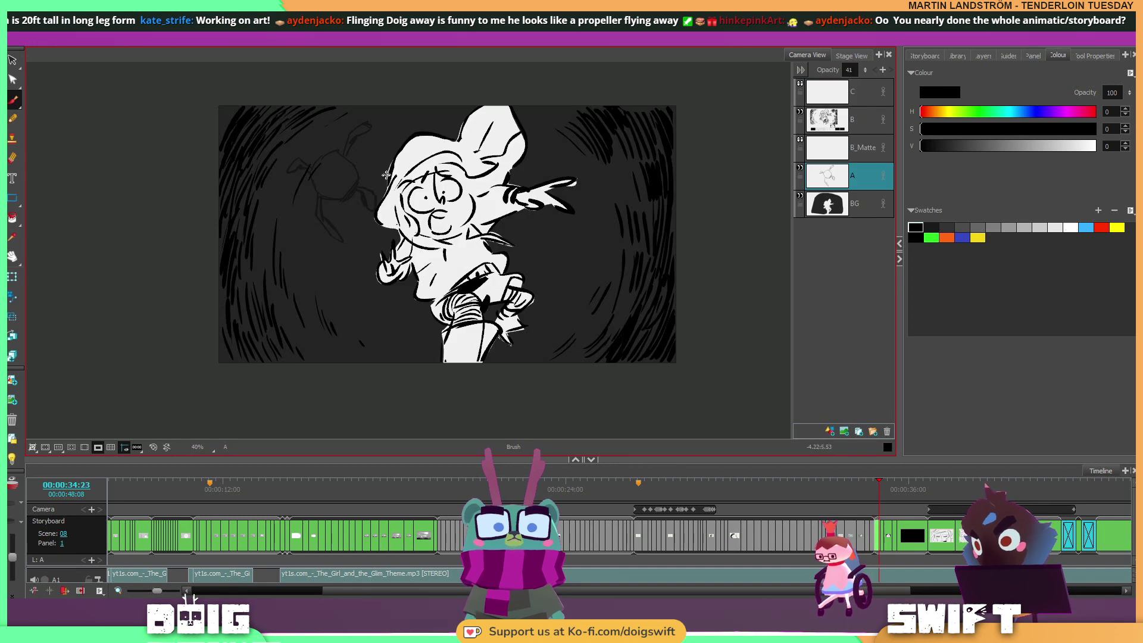
Add a second upper limb to the creature in scene 08, comparing it with the preceding panels.
key("comma")
key("period")
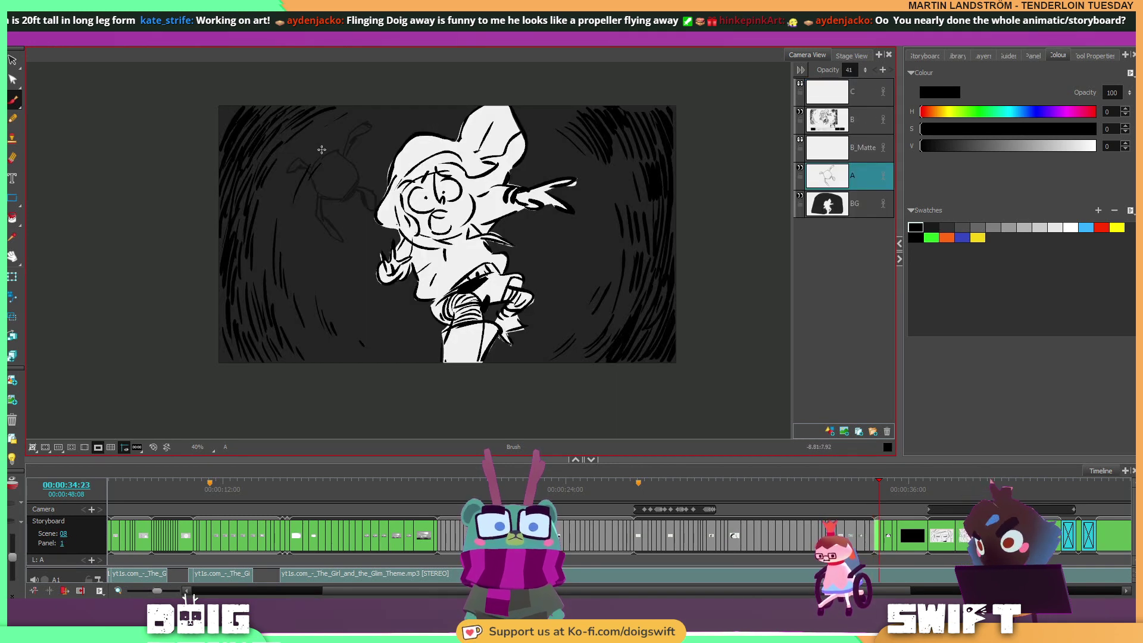
key("comma")
key("comma")
key("period")
key("period")
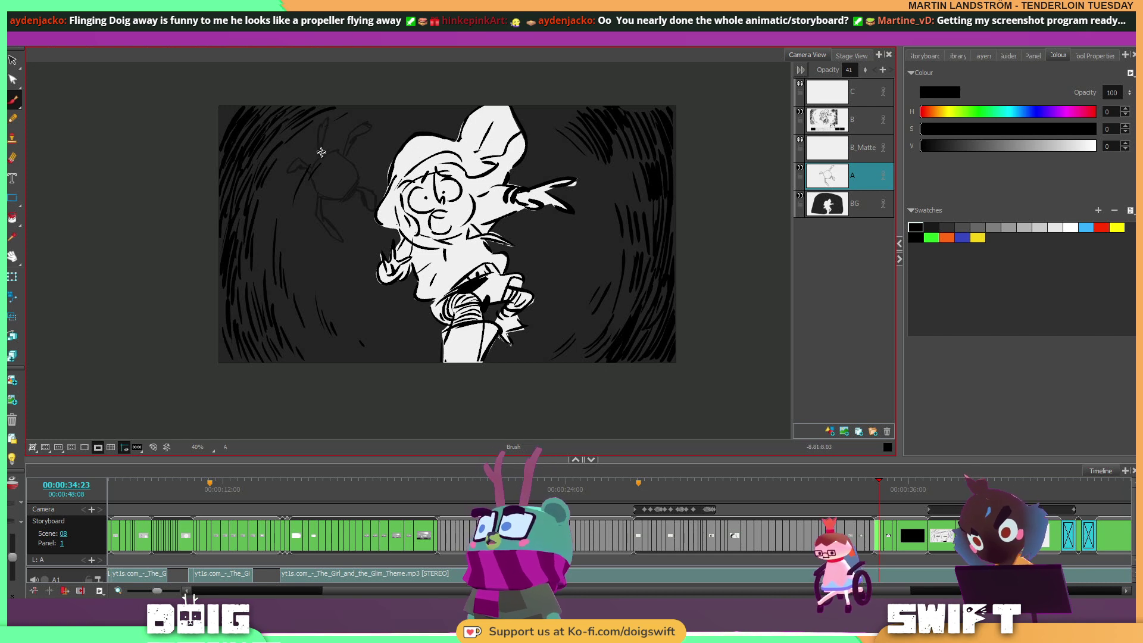
key("comma")
key("period")
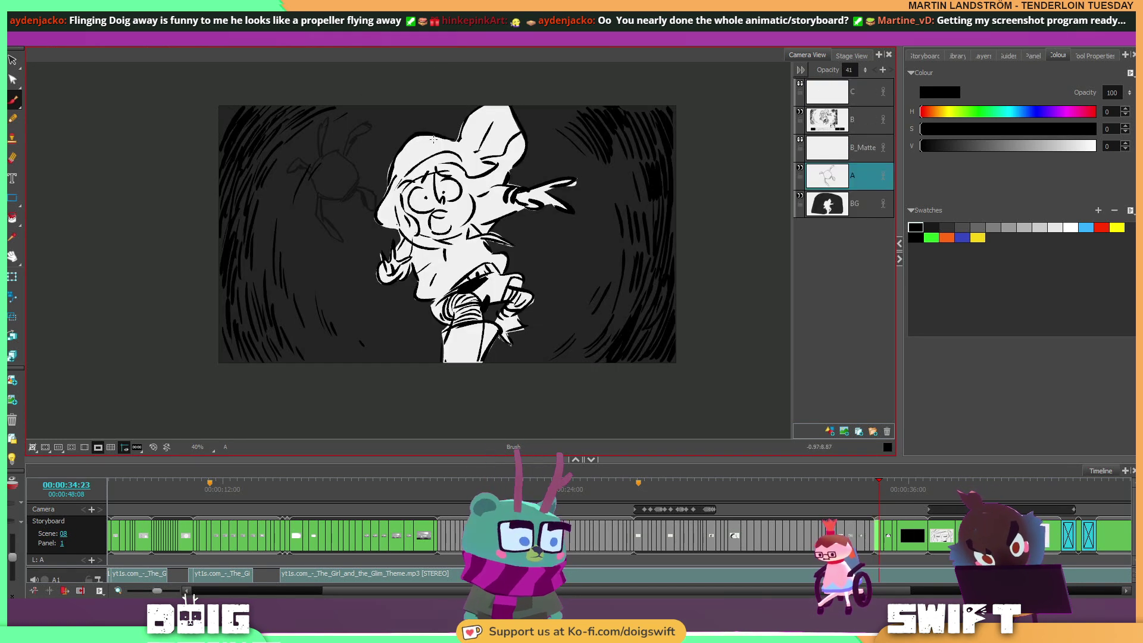
Lasso the whole creature in scene 08 and rotate it slightly clockwise.
mouse_move(352, 234)
left_mouse_down()
mouse_move(333, 113)
mouse_move(377, 186)
left_mouse_up()
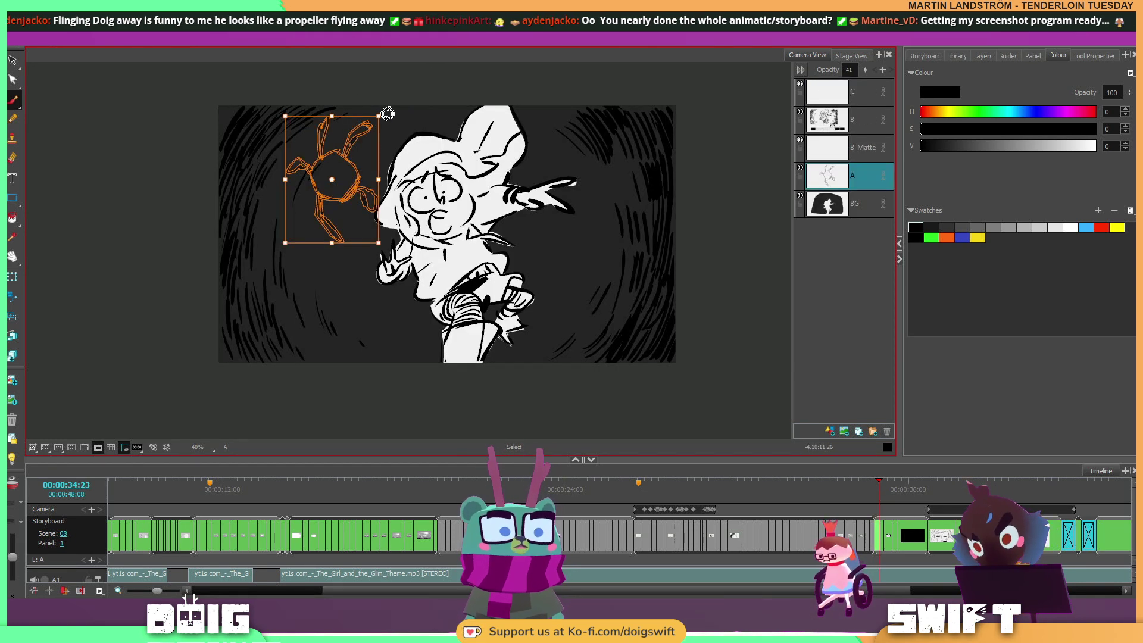
left_click_drag(384, 112, 366, 143)
Move layer A to the top of the layer stack and delete the empty layers C and B_Matte.
left_click_drag(853, 176, 853, 81)
left_click(860, 121)
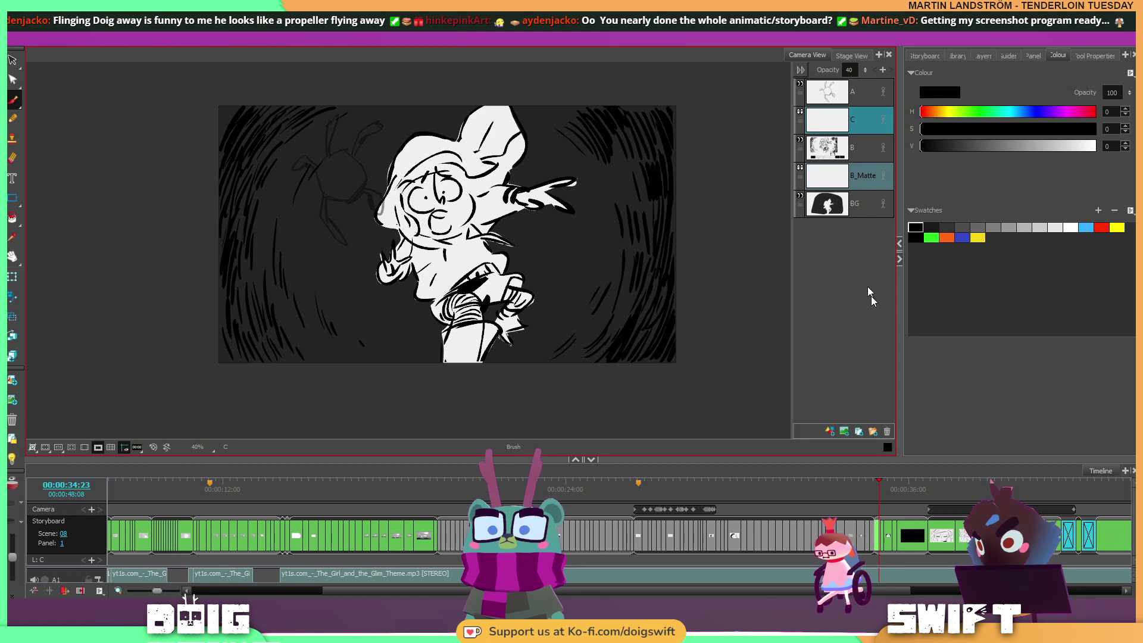
left_click(887, 431)
Set layer A's opacity to 100 and generate an automatic matte for the creature.
left_click(850, 98)
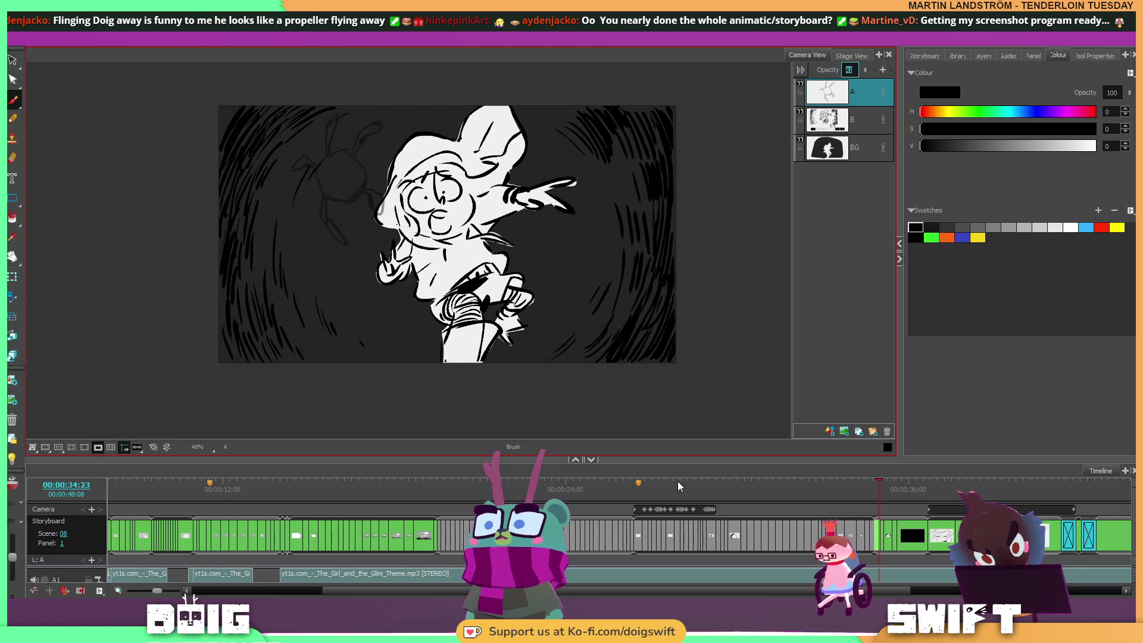
key("Return")
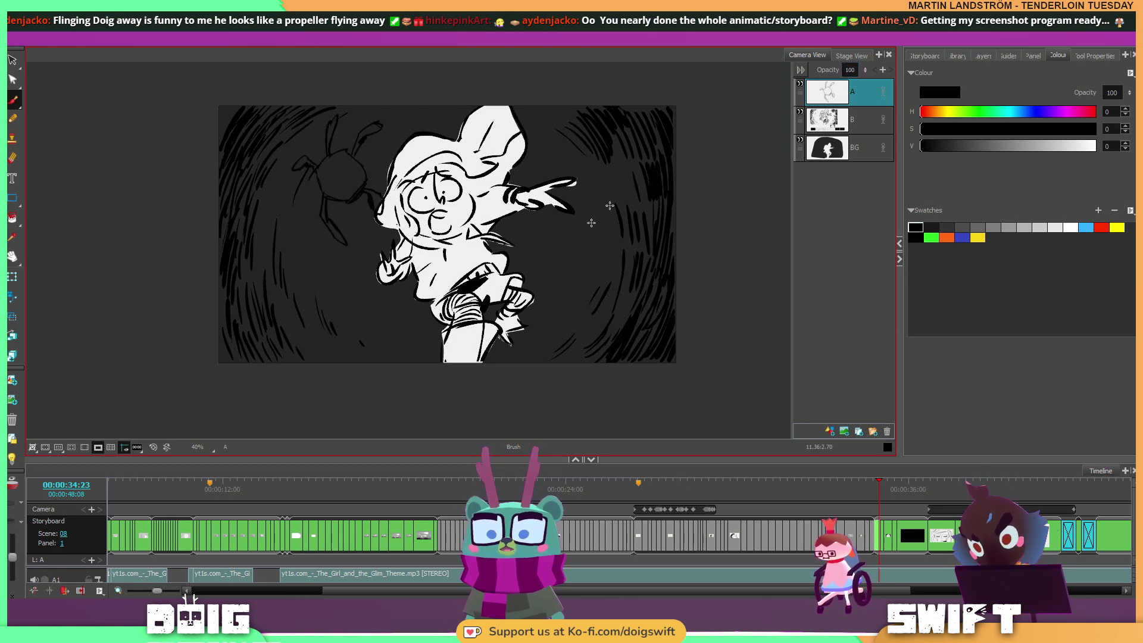
key("ctrl+shift+a")
key("Return")
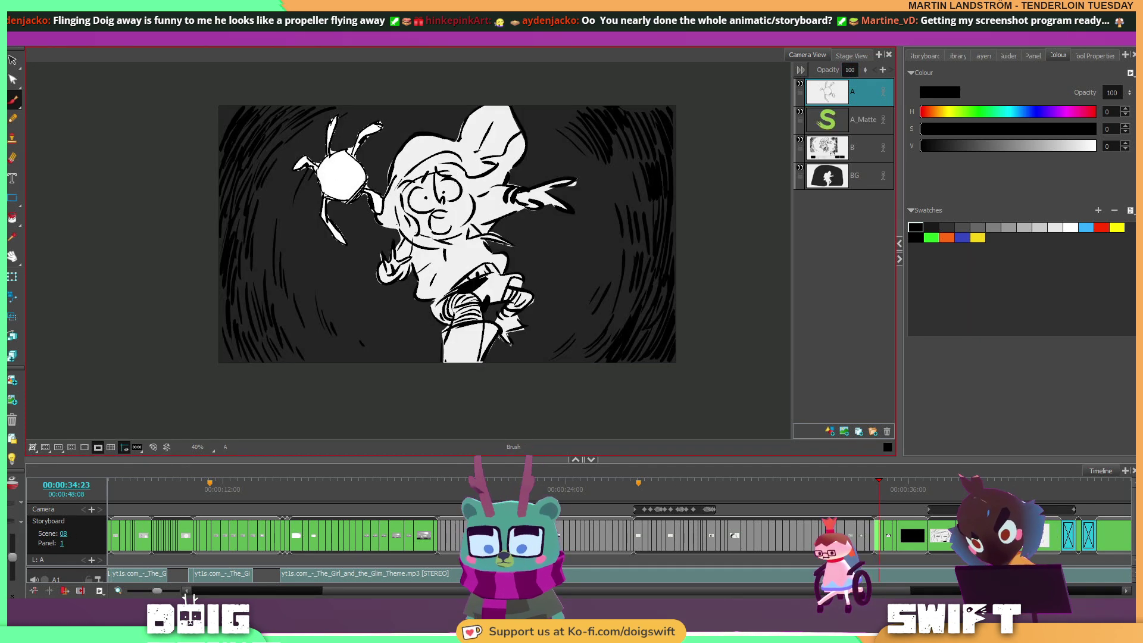
Clean up the white fill around the creature's lower limb on layer A_Matte.
left_click(856, 123)
key("f")
key("g")
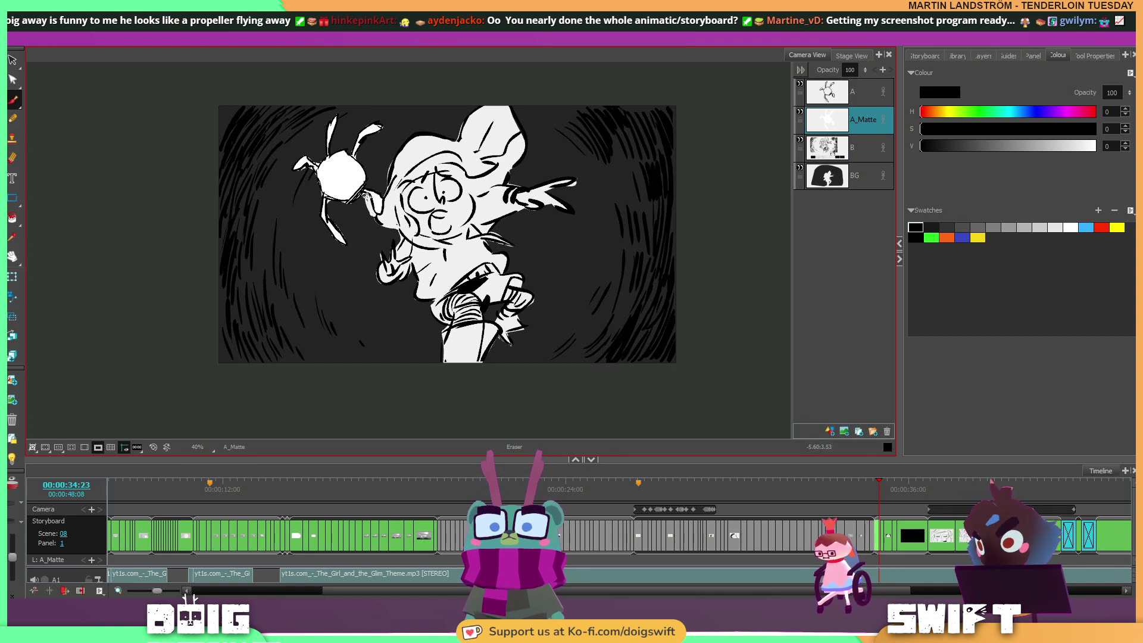
left_click_drag(343, 202, 334, 202)
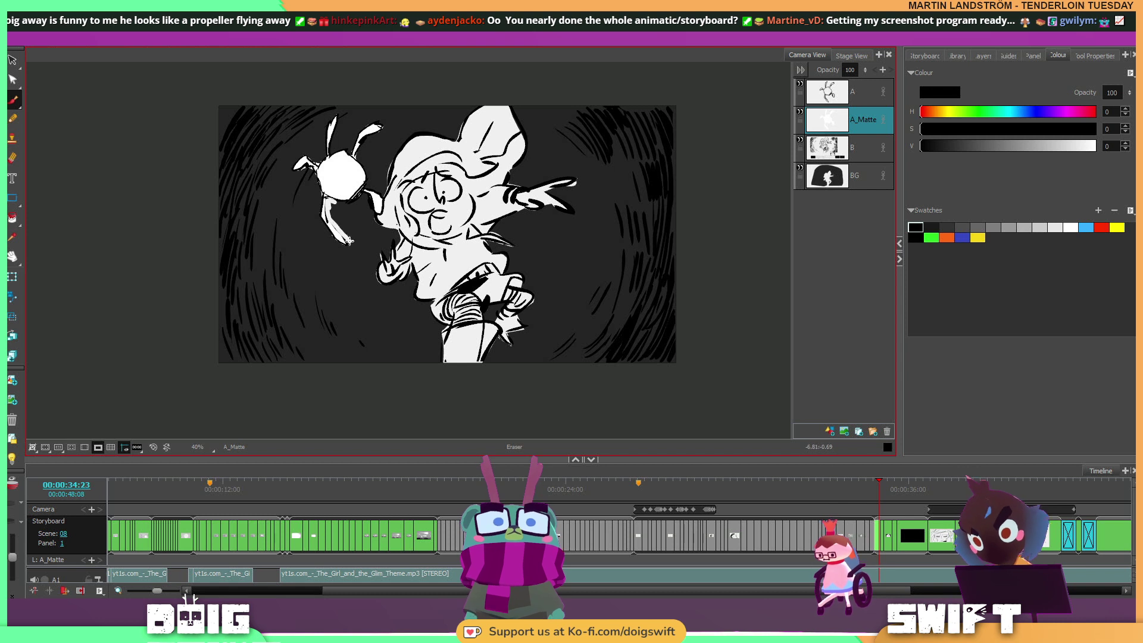
left_click_drag(347, 240, 322, 204)
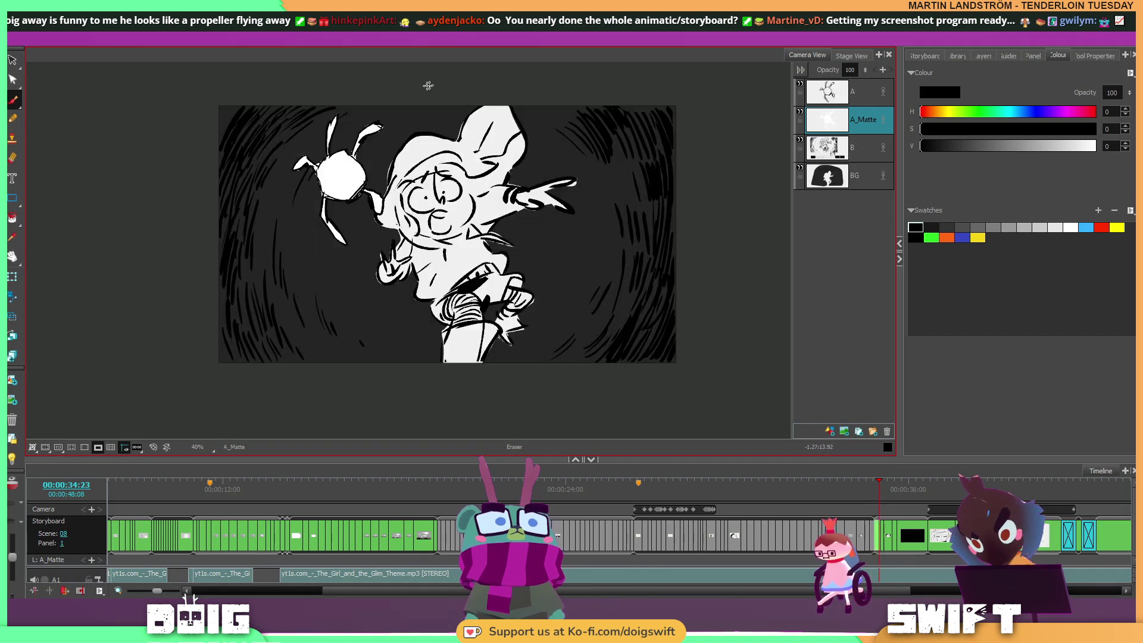
key("f")
key("g")
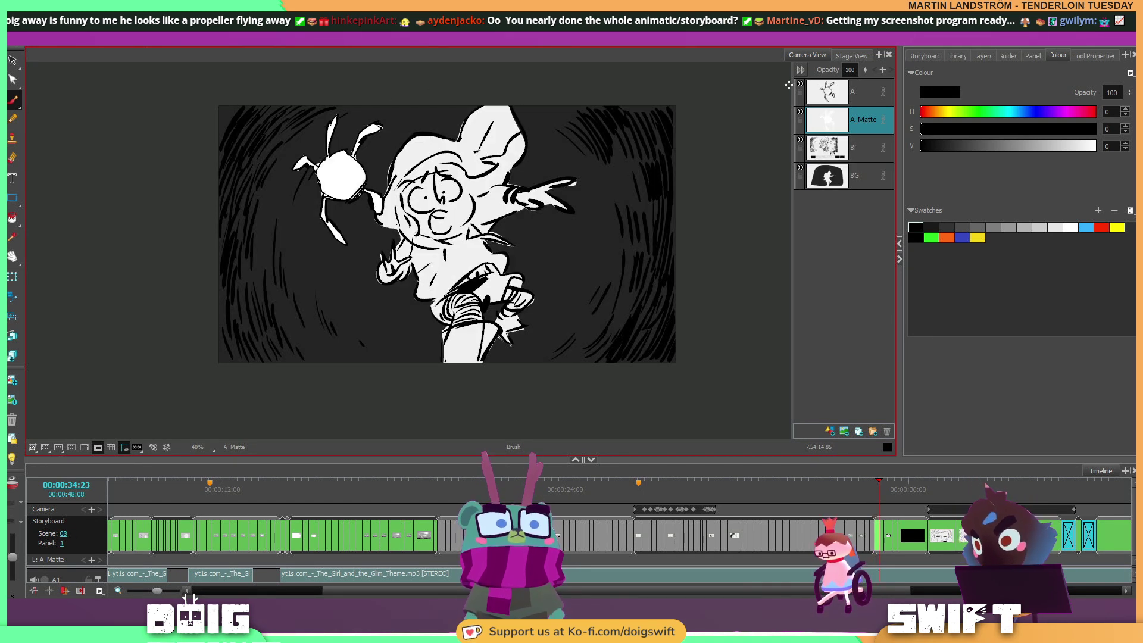
Select the creature's artwork on layers A and A_Matte together and shift it closer to the girl in scene 08.
left_click(840, 94, "ctrl")
key("ctrl+a")
key("ctrl+alt")
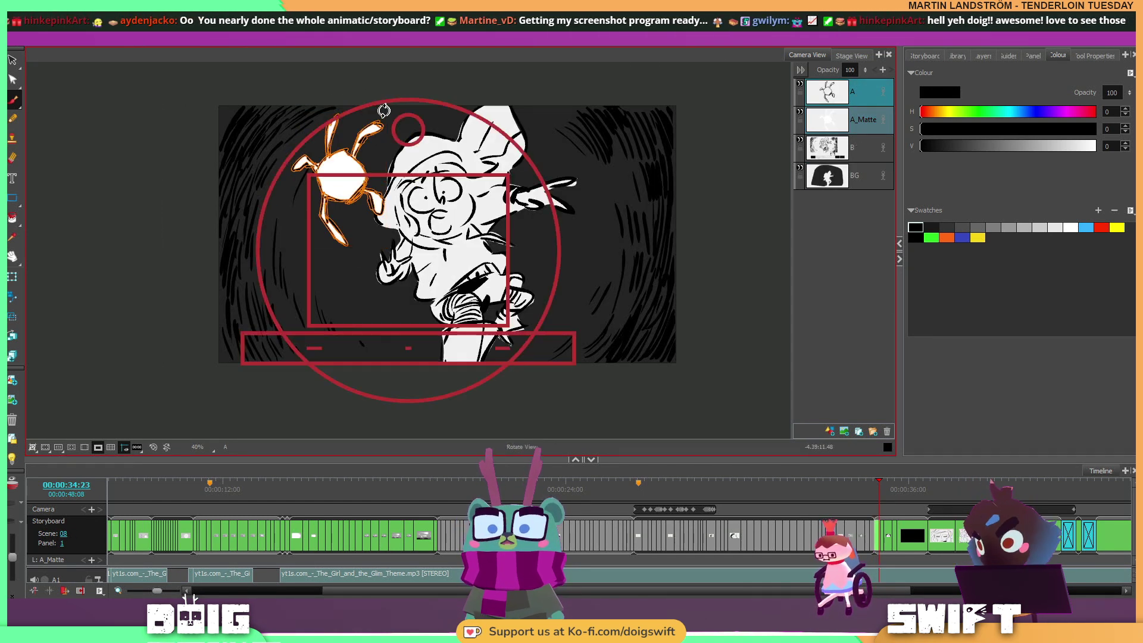
left_click_drag(386, 112, 393, 105)
left_click_drag(348, 161, 368, 184)
Compare the creature's placement between the last panel of scene 07_A and scene 08, closing the Wacom Tablet Properties window.
key("Escape")
key("f")
key("g")
right_click(569, 406)
key("f")
left_click(518, 362)
left_click(575, 95)
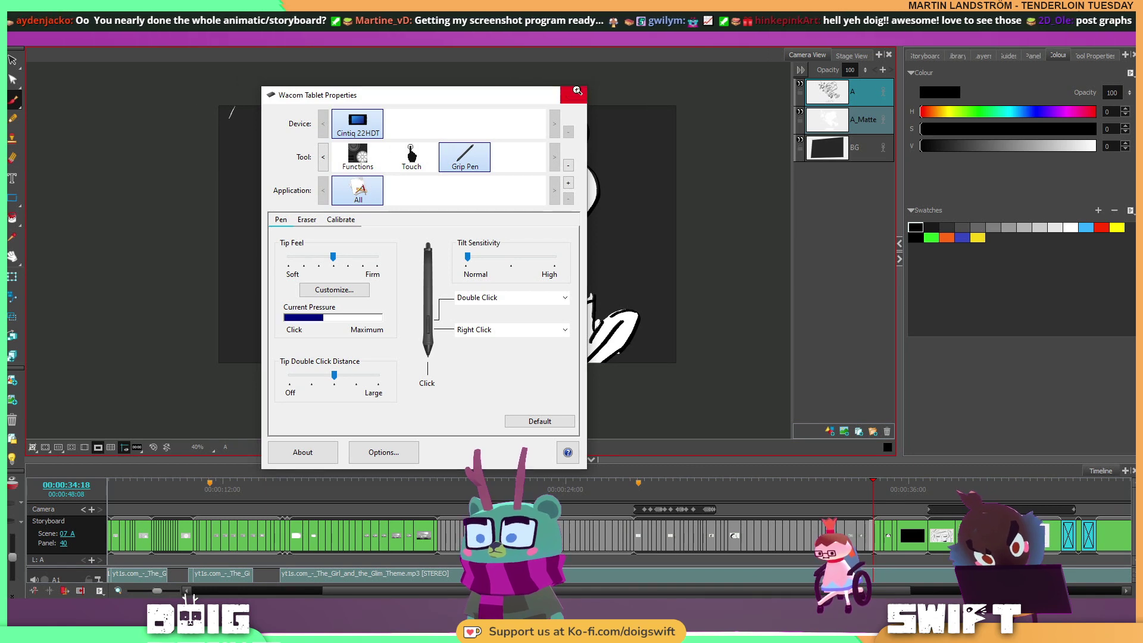
key("f")
key("f")
key("f")
key("Right")
key("Right")
key("Right")
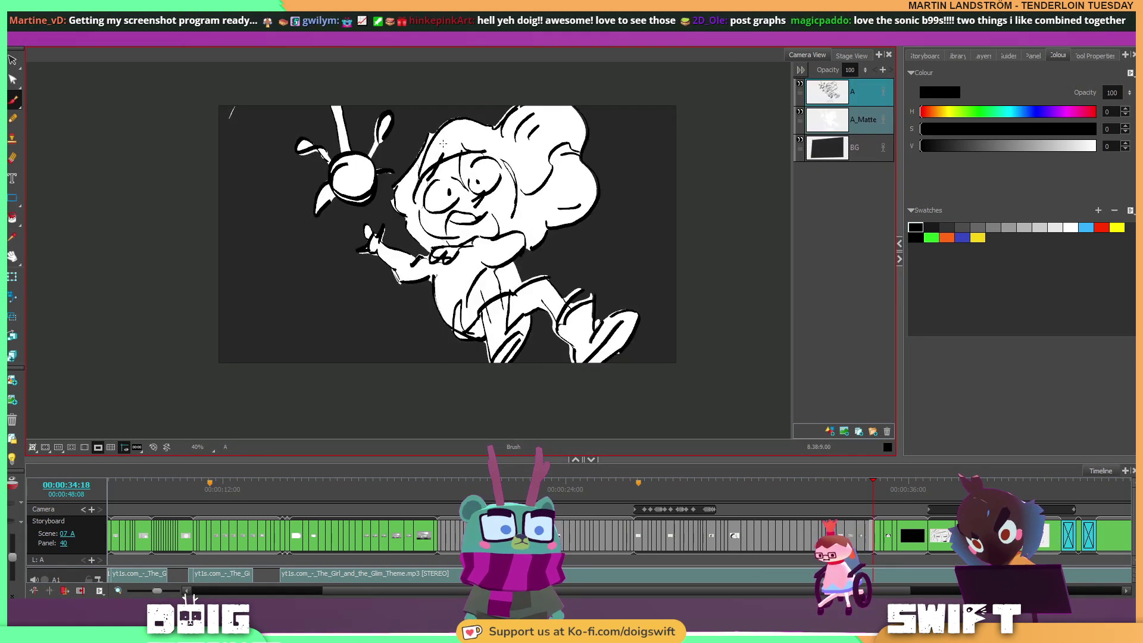
key("Right")
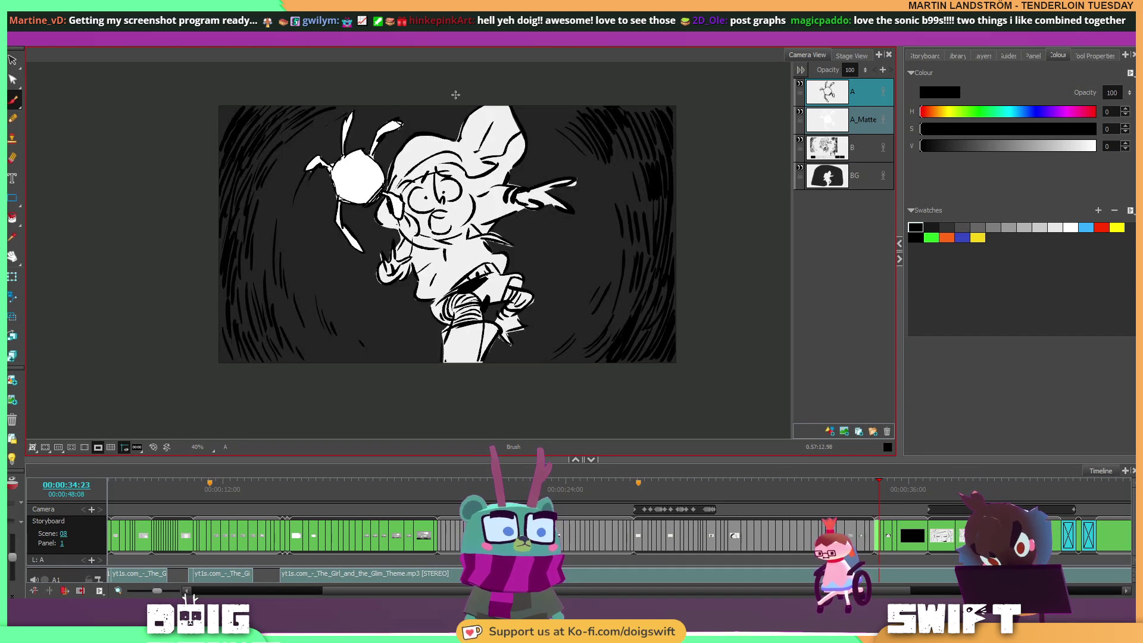
Nudge the creature slightly upward in scene 08's first panel and check it against the neighbouring panels.
mouse_move(417, 146)
left_mouse_down()
mouse_move(329, 89)
mouse_move(312, 247)
mouse_move(417, 160)
left_mouse_up()
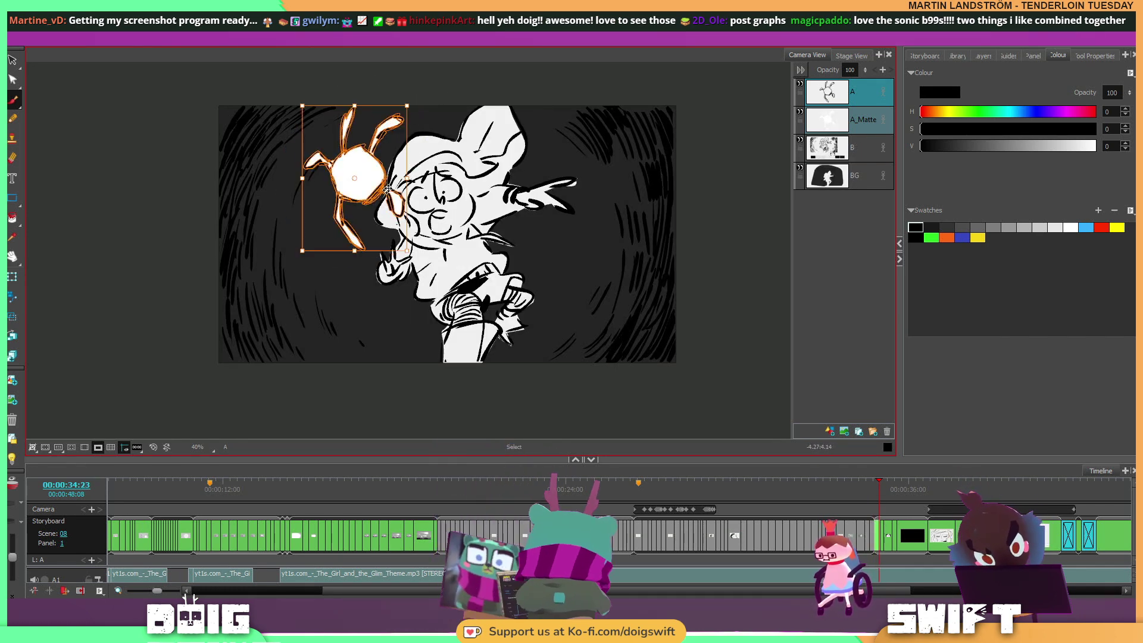
key("alt+b")
key("Escape")
key("f")
key("g")
key("f")
key("g")
key("f")
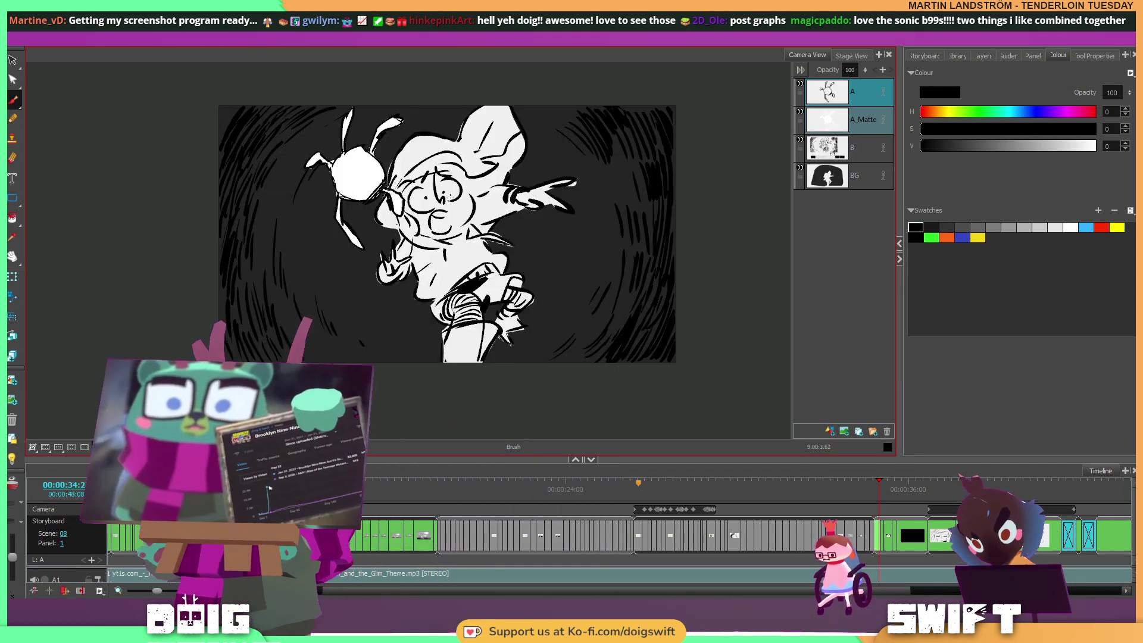
key("Right")
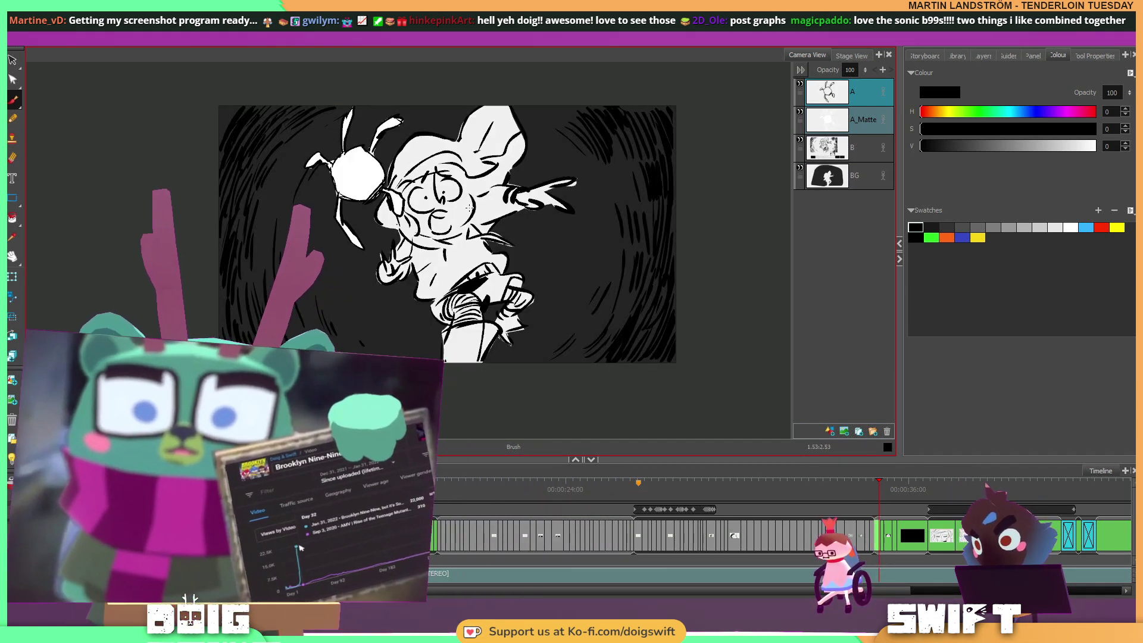
key("Left")
key("Right")
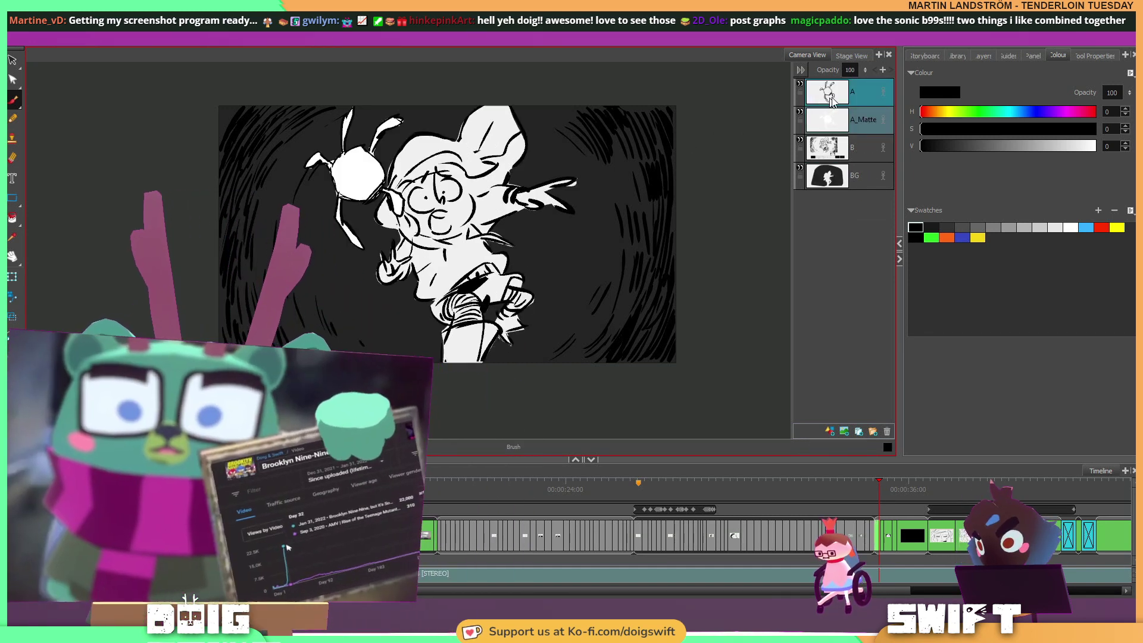
Copy layers A and A_Matte, and delete the empty layers C, B_Matte and A from the following panel.
right_click(842, 140)
left_click(878, 176)
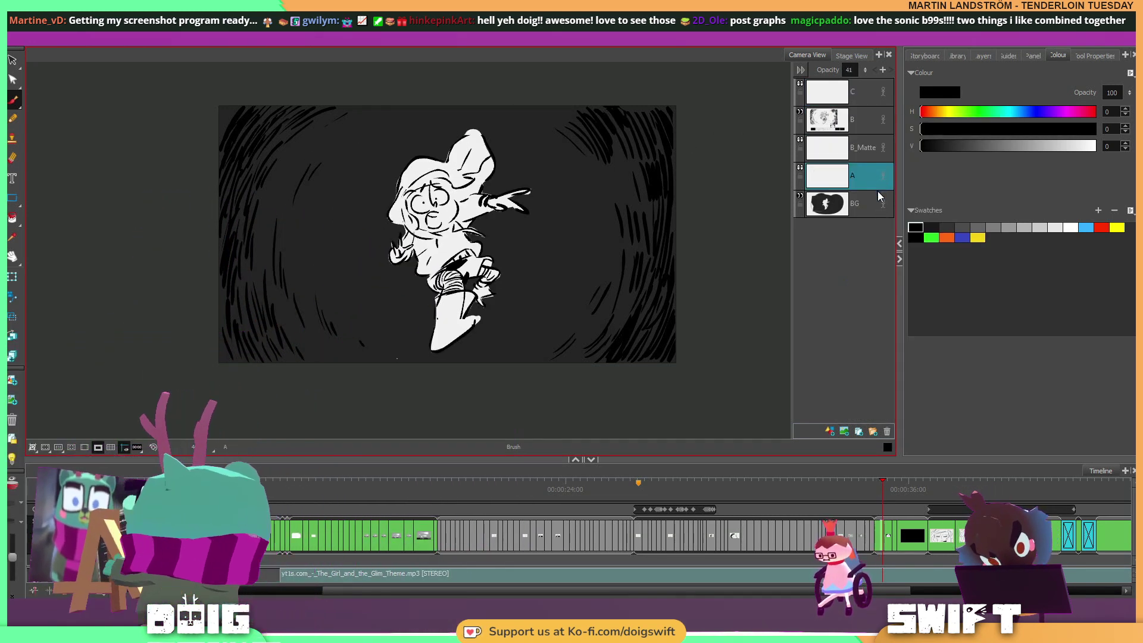
left_click(852, 149, "ctrl")
left_click(848, 97, "ctrl")
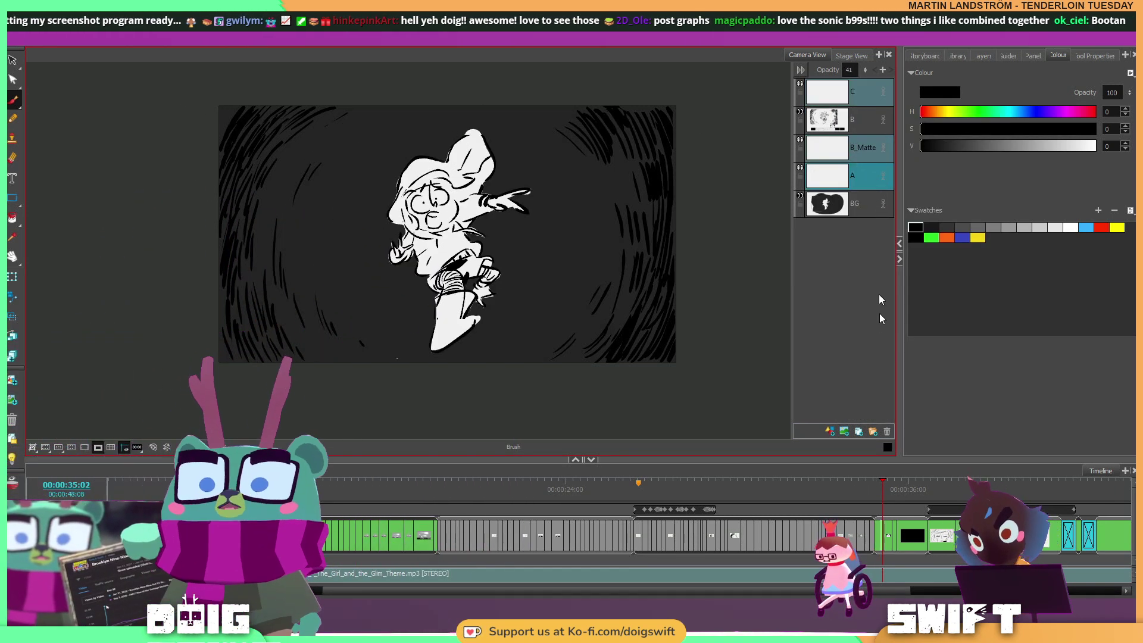
left_click(887, 431)
Paste the copied creature layers A and A_Matte above layer B and compare with the previous panel.
left_click(847, 96)
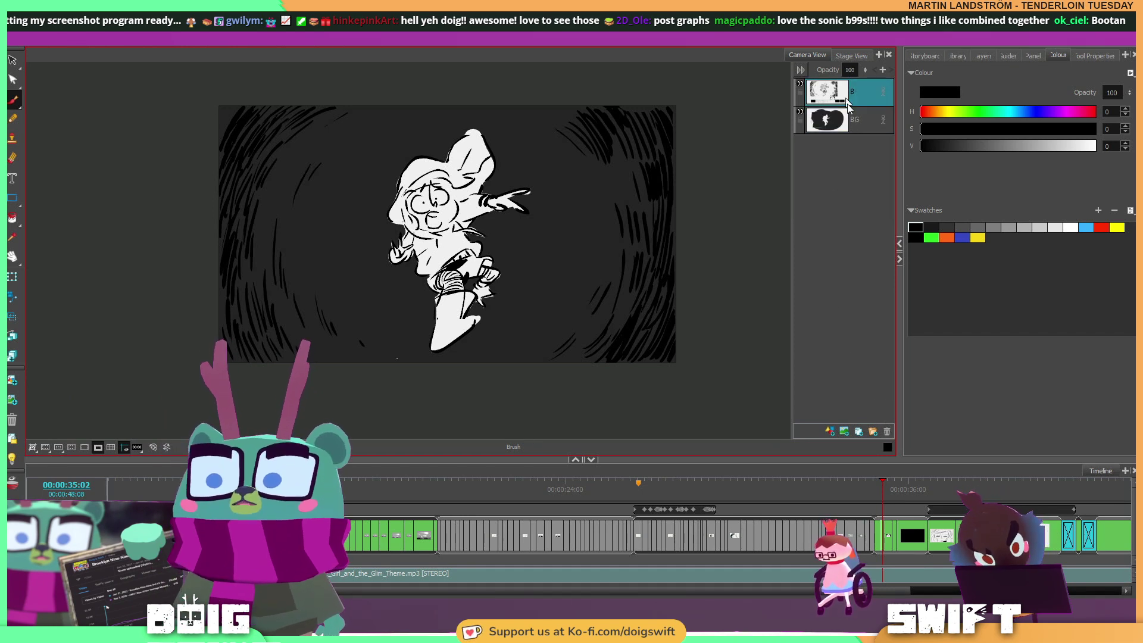
right_click(855, 181)
left_click(880, 215)
key("g")
key("g")
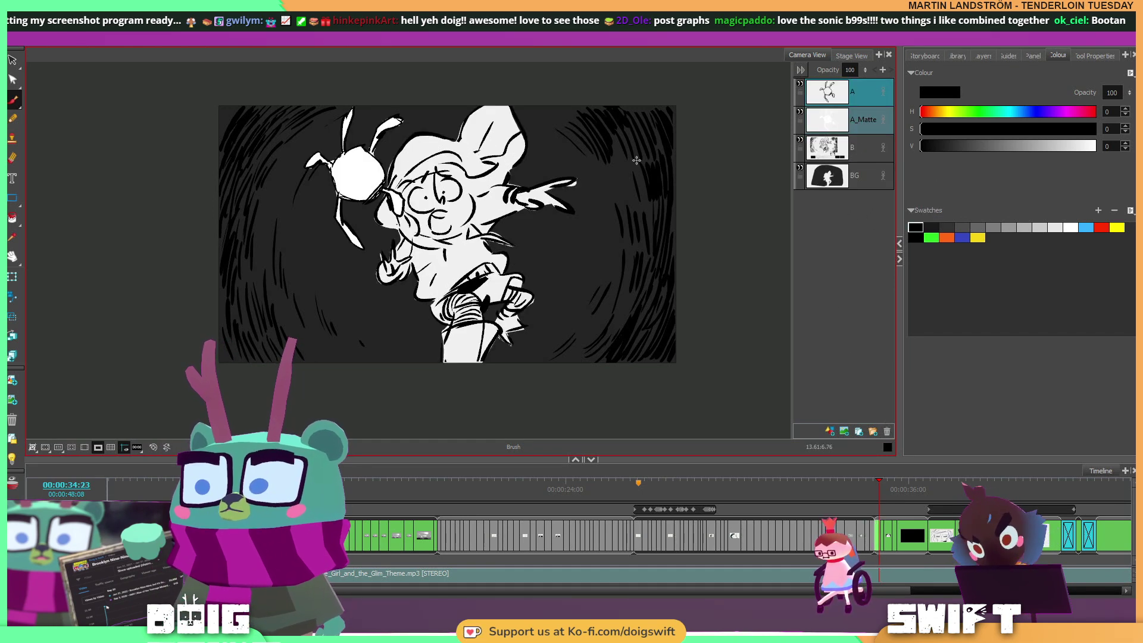
key("f")
key("f")
Select the pasted creature's line art and matte and scale it down slightly, checking it against the previous panel.
key("alt+s")
mouse_move(426, 199)
left_mouse_down()
mouse_move(388, 108)
mouse_move(417, 222)
left_mouse_up()
mouse_move(409, 106)
left_mouse_down()
mouse_move(394, 104)
mouse_move(398, 117)
left_mouse_up()
key("alt+s")
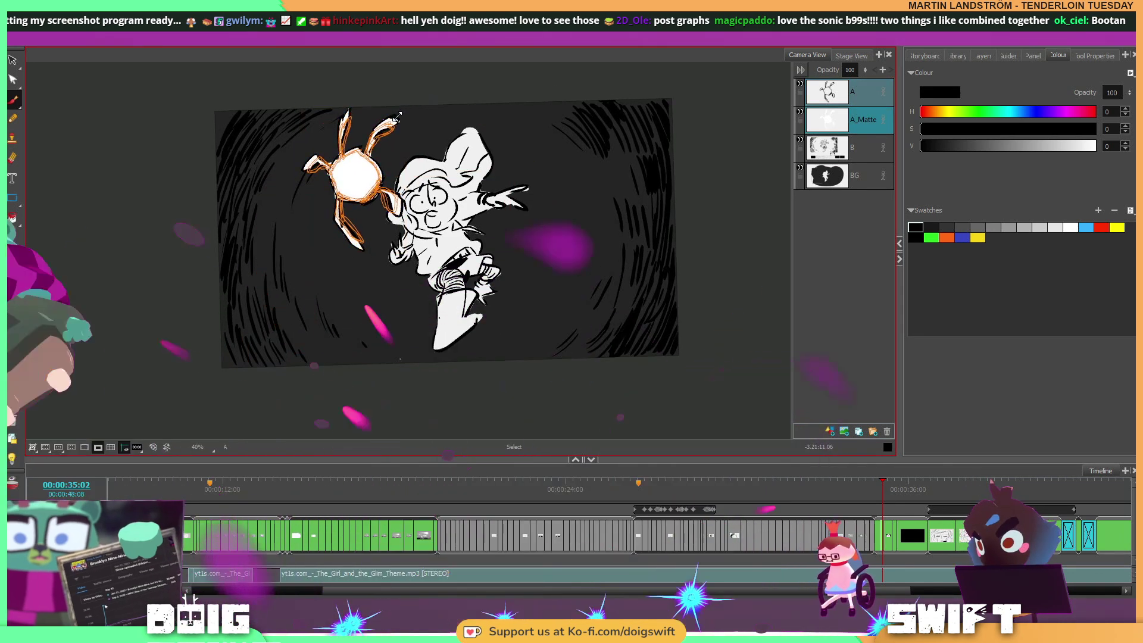
key("f")
key("f")
key("f")
key("Right")
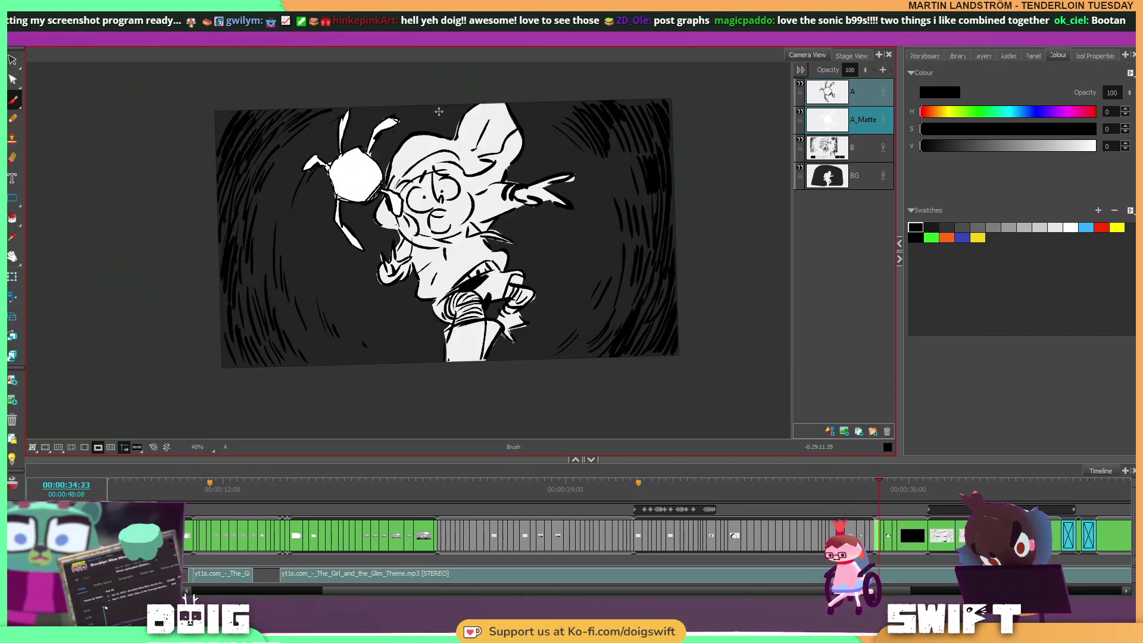
key("alt+s")
key("alt+b")
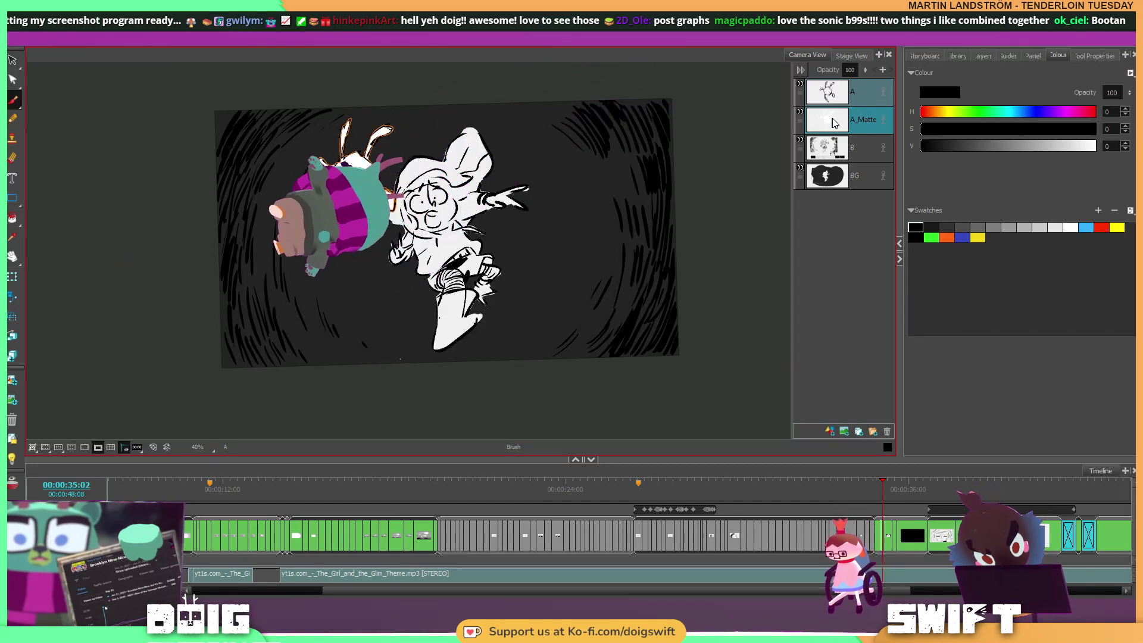
Cut out the creature's limb nearest the girl's face with the Cutter and adjust its position.
left_click(21, 66)
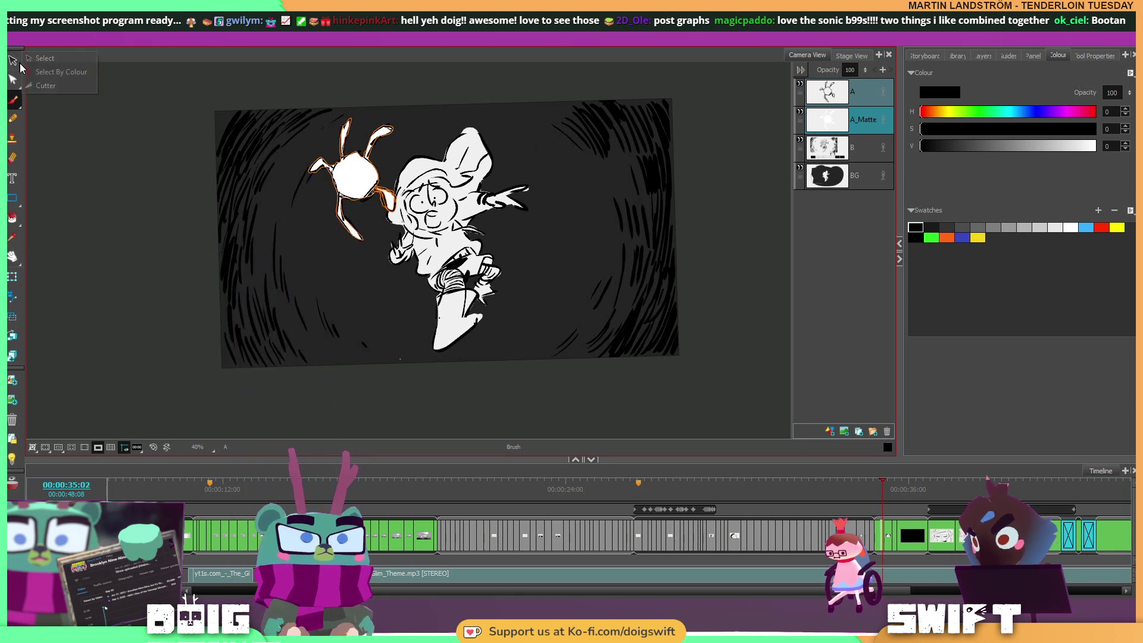
left_click(51, 86)
mouse_move(376, 190)
left_mouse_down()
mouse_move(405, 218)
mouse_move(403, 185)
left_mouse_up()
left_click_drag(409, 225, 418, 226)
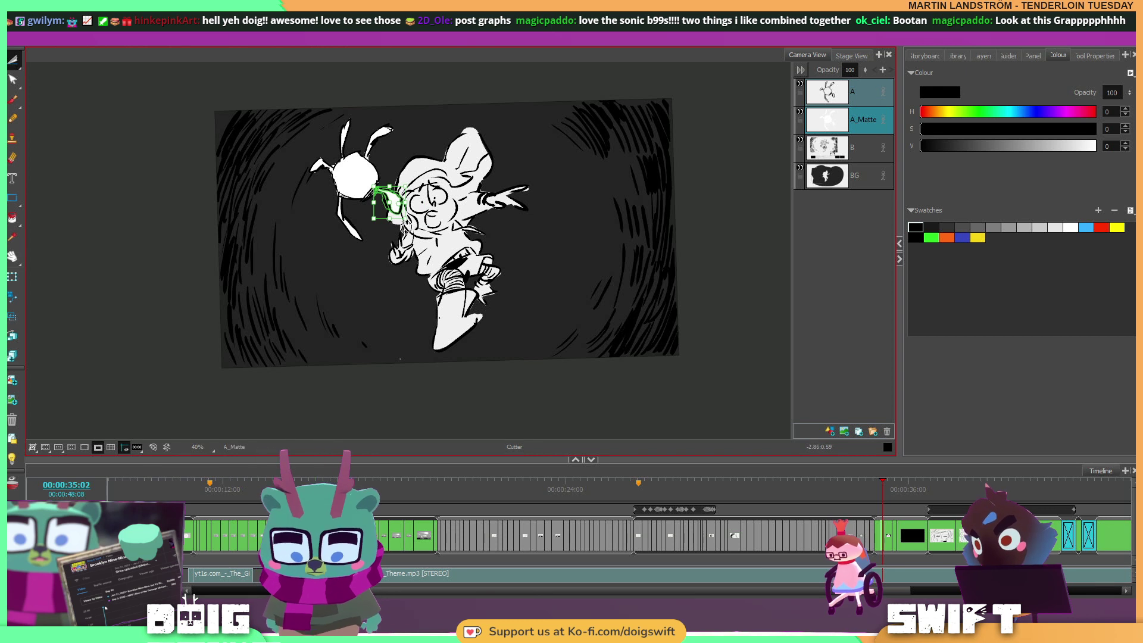
key("Escape")
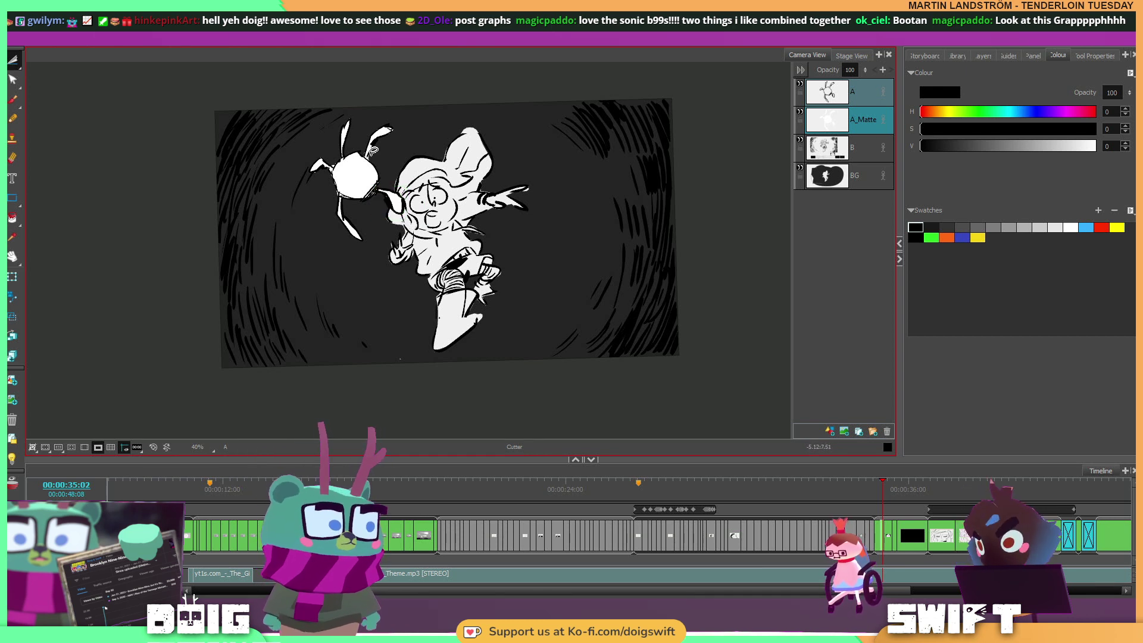
Cut out the creature's upper-right and left limbs in turn and adjust their positions.
mouse_move(395, 112)
left_mouse_down()
mouse_move(393, 151)
mouse_move(413, 103)
mouse_move(362, 124)
mouse_move(356, 97)
mouse_move(351, 123)
left_mouse_up()
key("Escape")
mouse_move(333, 169)
left_mouse_down()
mouse_move(309, 184)
mouse_move(303, 150)
mouse_move(277, 154)
left_mouse_up()
left_click(328, 125)
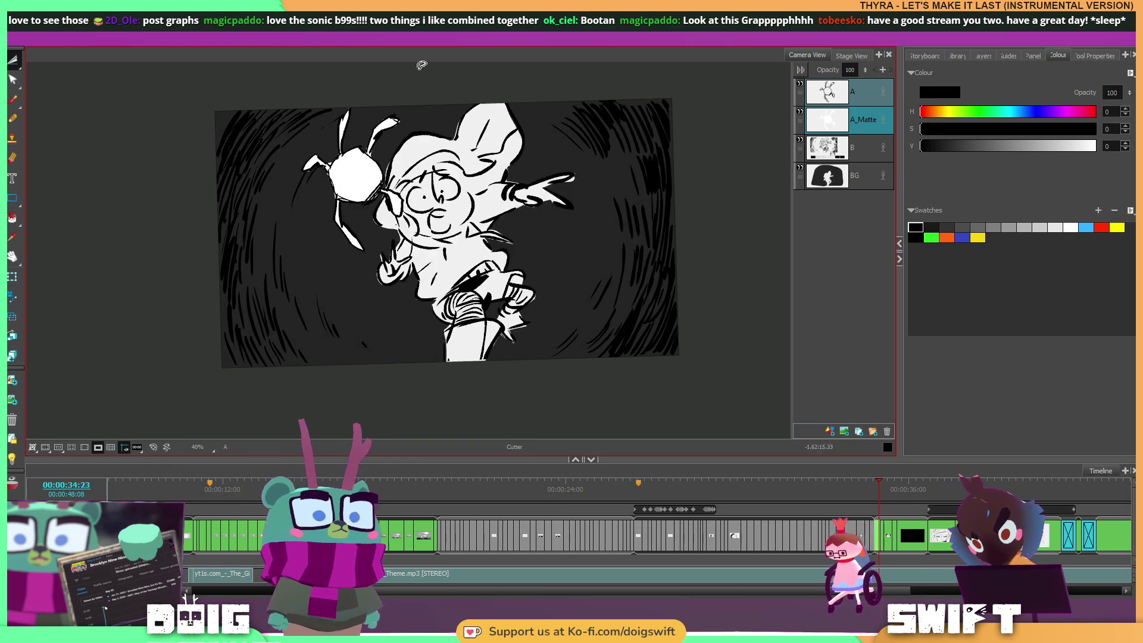
Cut out the creature's upper-left limb and reposition it, checking the movement against the previous panel.
key("f")
key("g")
key("f")
key("g")
mouse_move(347, 152)
left_mouse_down()
mouse_move(334, 152)
mouse_move(357, 146)
mouse_move(356, 113)
left_mouse_up()
key("f")
key(".")
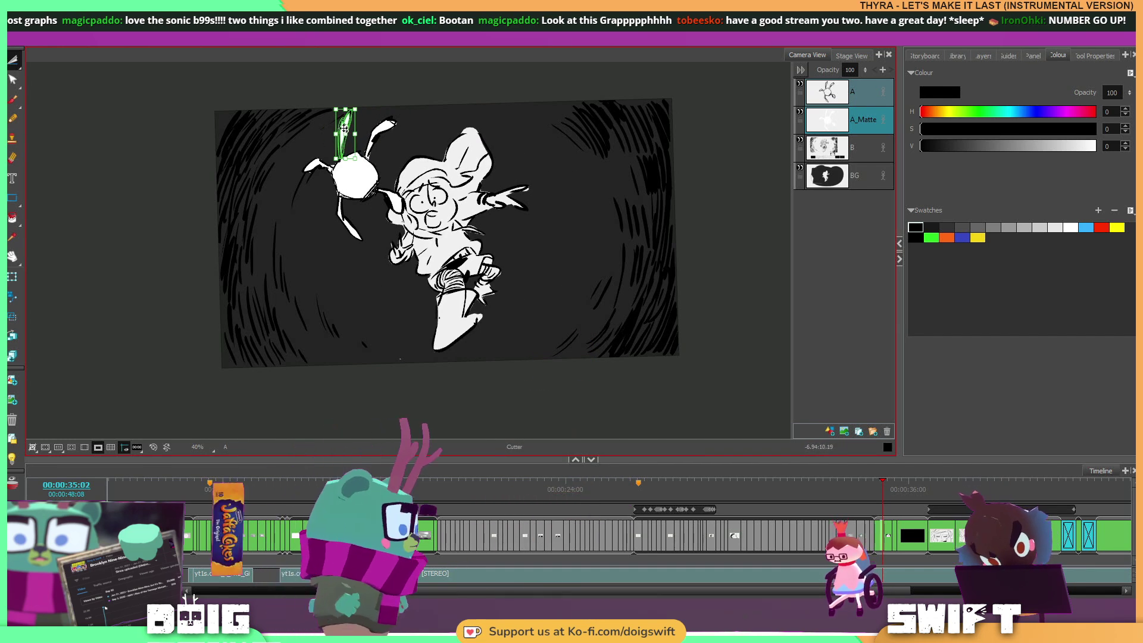
key("f")
key("g")
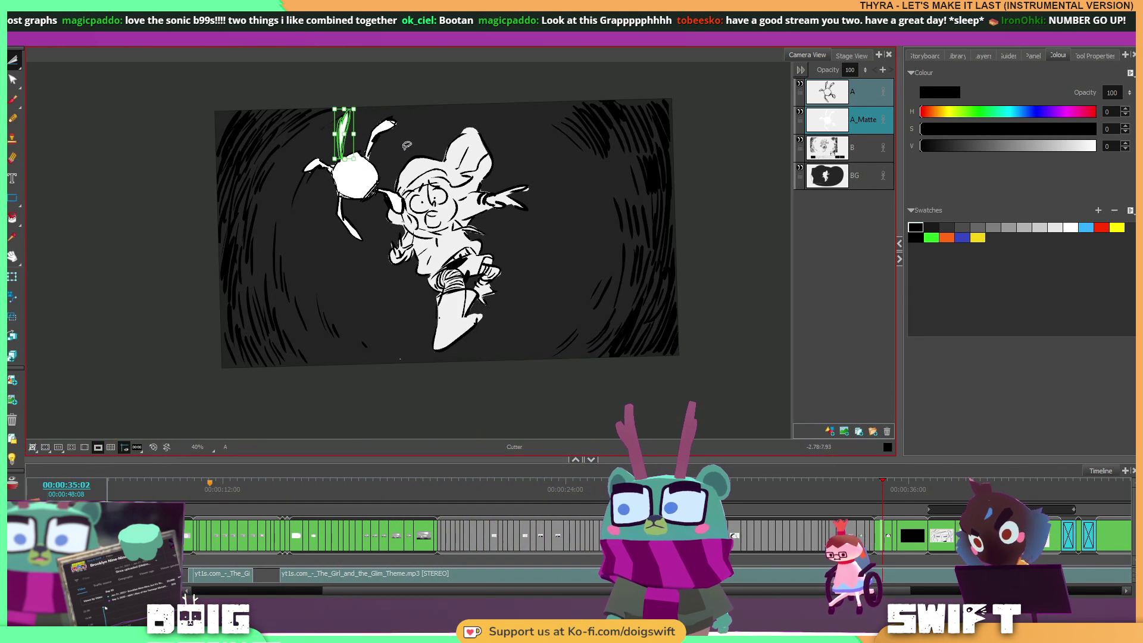
key("f")
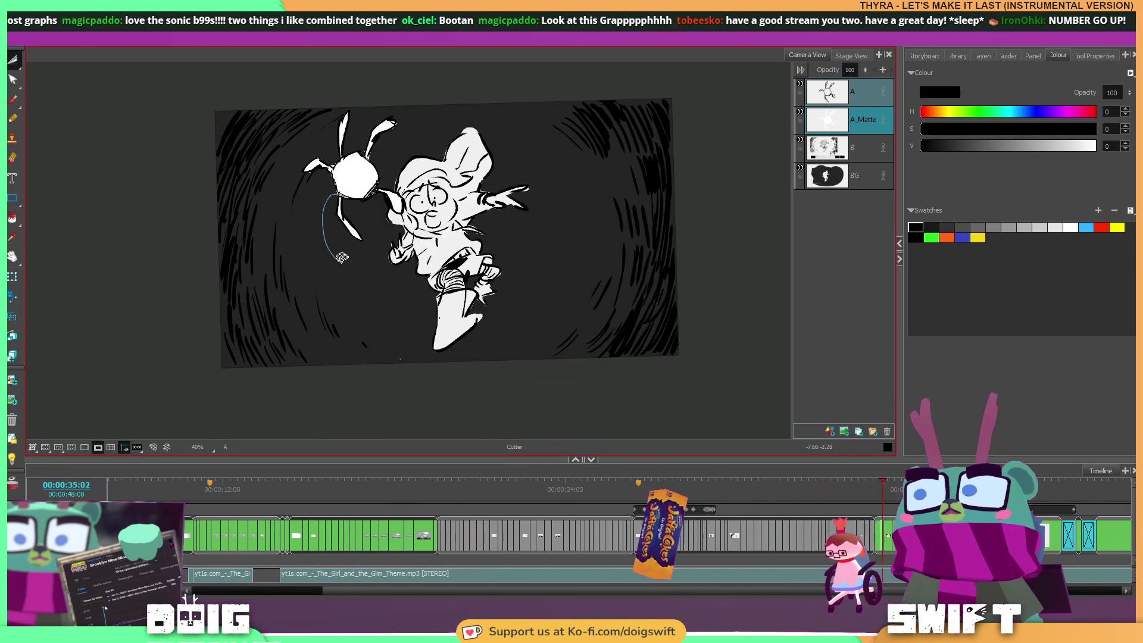
Lengthen the creature's lower limb with the Cutter and distort its shape with the Perspective tool.
left_click_drag(346, 268, 350, 275)
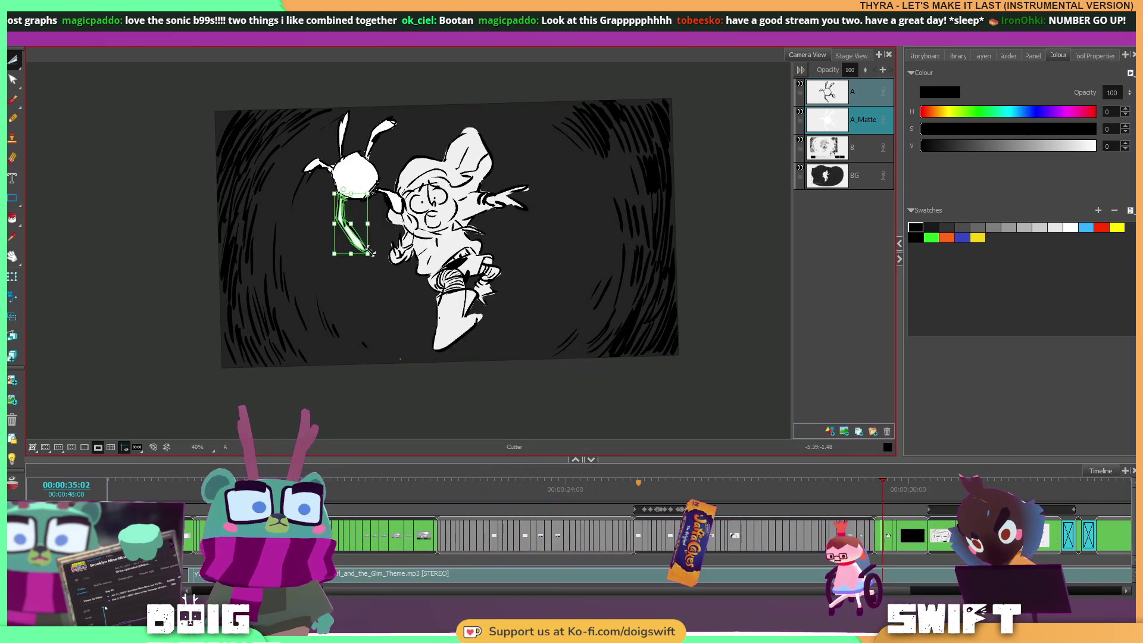
left_click_drag(367, 253, 361, 242)
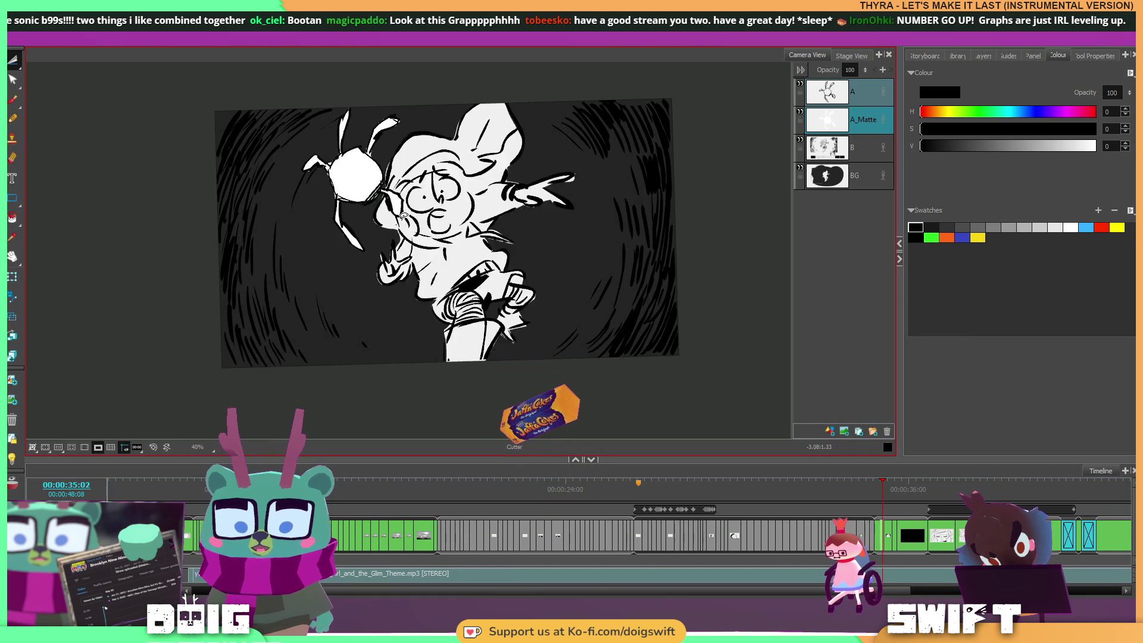
left_click(16, 82)
left_click(60, 105)
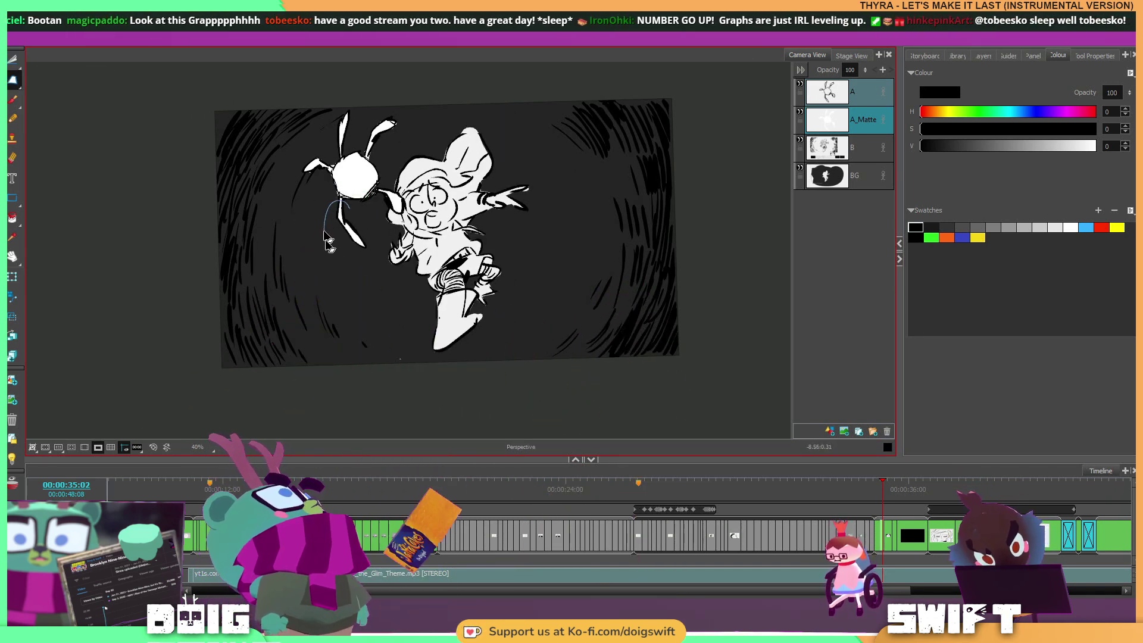
left_click_drag(368, 248, 330, 259)
key("f")
key("g")
left_click(361, 261)
left_click_drag(354, 213, 327, 208)
left_click(330, 217)
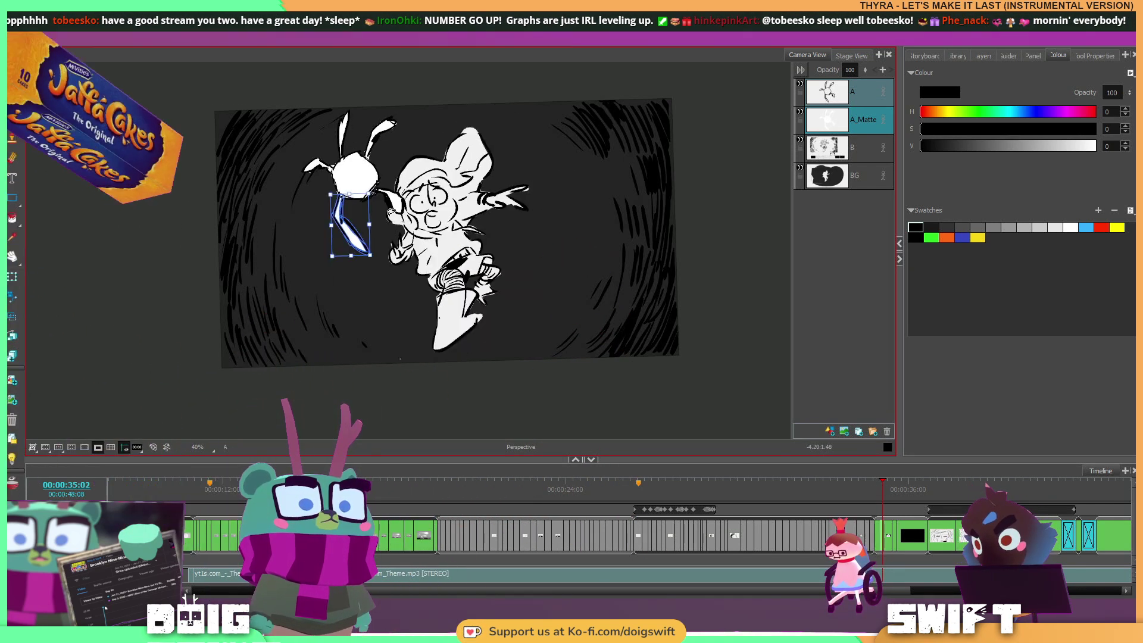
Distort the limb beside the girl's face and the creature's upper-right limb in perspective.
mouse_move(387, 181)
left_mouse_down()
mouse_move(408, 209)
mouse_move(376, 197)
mouse_move(409, 227)
left_mouse_up()
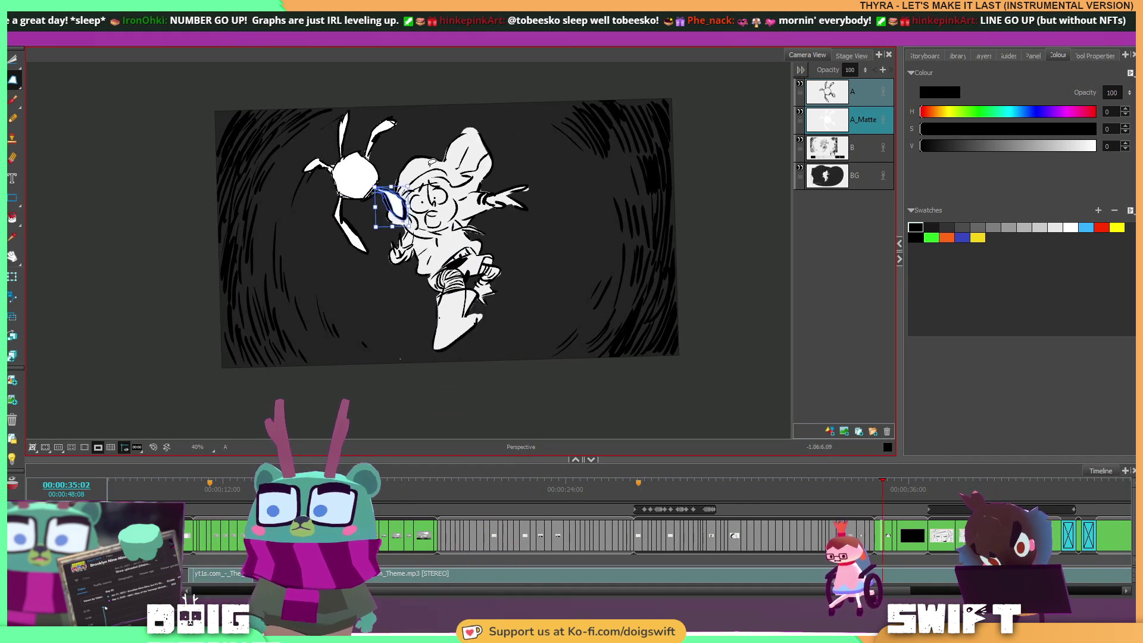
key("f")
key("g")
mouse_move(374, 110)
left_mouse_down()
mouse_move(378, 162)
mouse_move(409, 95)
left_mouse_up()
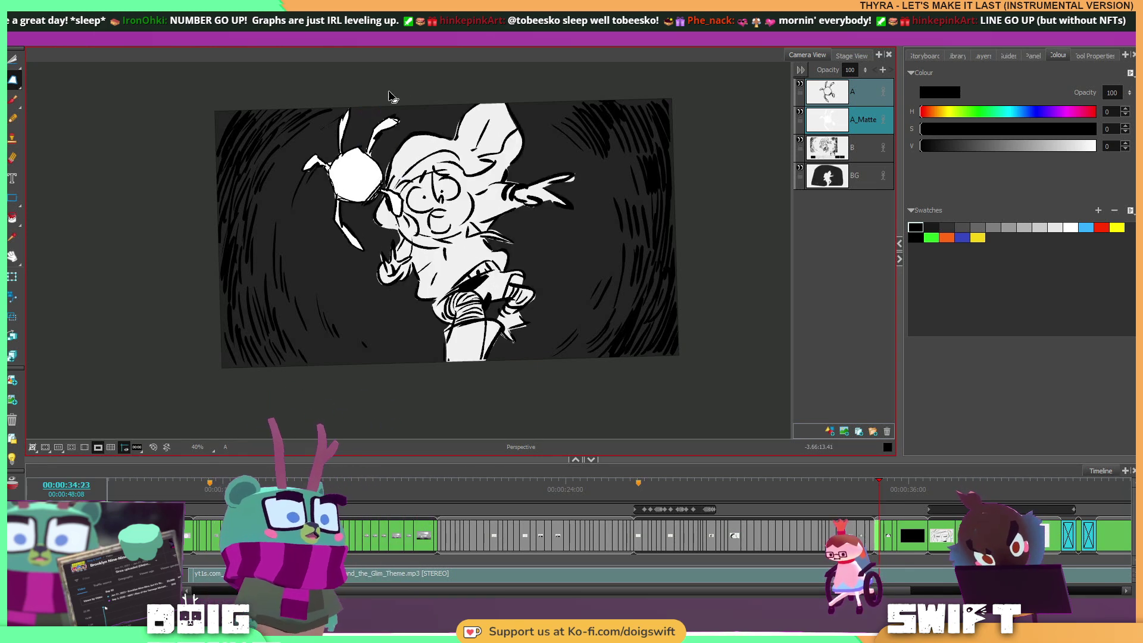
Distort the creature's upper-left limb in perspective, and undo the changes tried on its left limb.
mouse_move(338, 122)
left_mouse_down()
mouse_move(345, 143)
mouse_move(352, 110)
mouse_move(333, 104)
mouse_move(362, 96)
left_mouse_up()
mouse_move(318, 149)
left_mouse_down()
mouse_move(304, 181)
mouse_move(302, 149)
mouse_move(293, 158)
left_mouse_up()
key("ctrl+z")
key("ctrl+z")
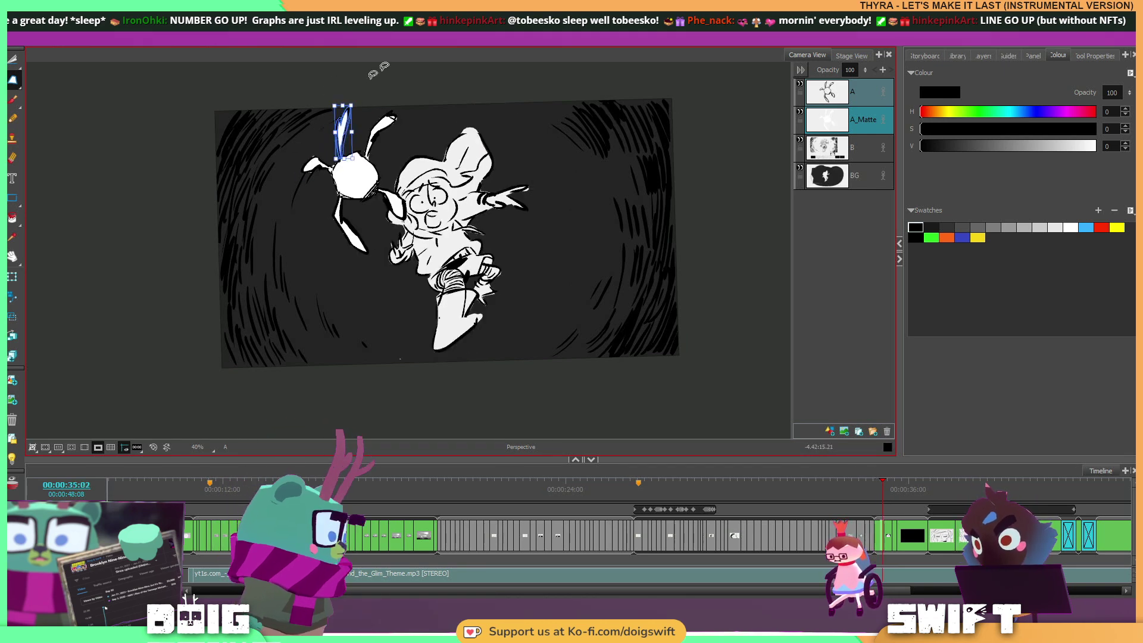
Lasso the whole creature with the Select tool and scale it down slightly relative to the previous panel.
left_click_drag(13, 60, 38, 59)
left_click(546, 119)
mouse_move(414, 168)
left_mouse_down()
mouse_move(335, 93)
mouse_move(364, 267)
mouse_move(402, 112)
mouse_move(379, 147)
left_mouse_up()
key("f")
key("g")
key("f")
key("g")
key("f")
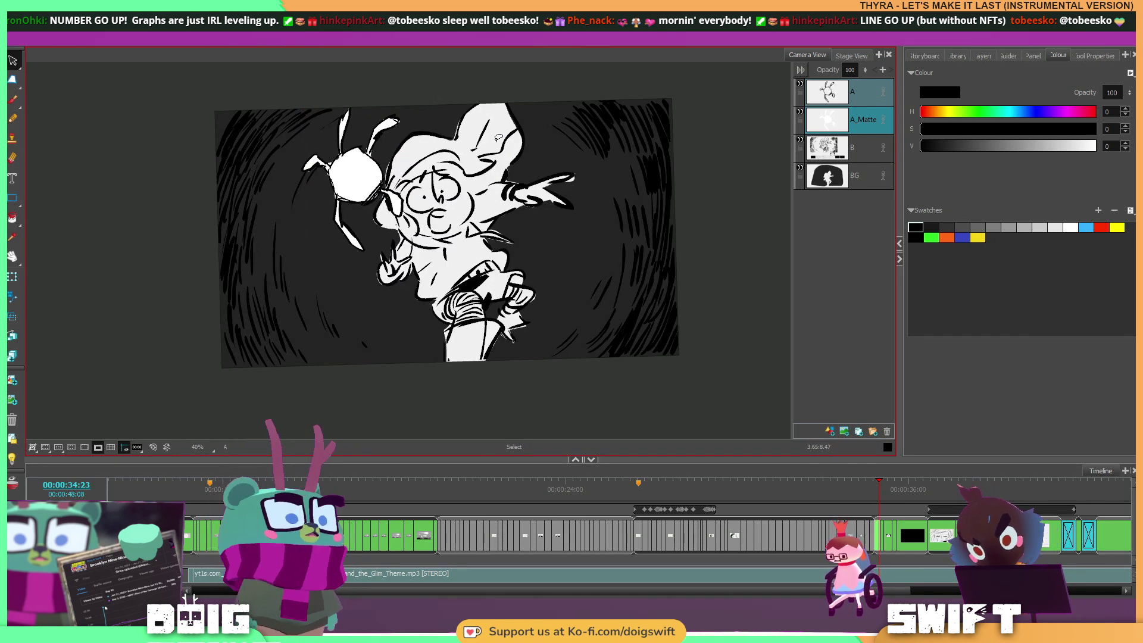
key("f")
key("g")
key("g")
left_click(395, 156)
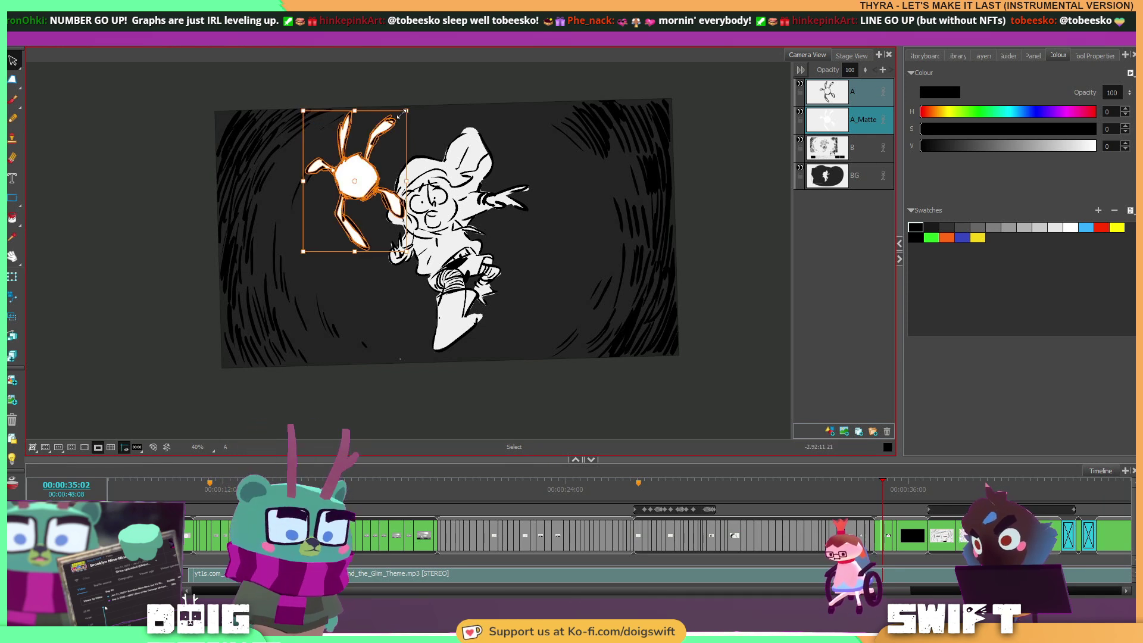
left_click_drag(383, 132, 385, 133)
left_click(440, 95)
Flip between the neighbouring panels to examine how the creature's size and position change beside the girl.
key("f")
key("period")
key("period")
key("period")
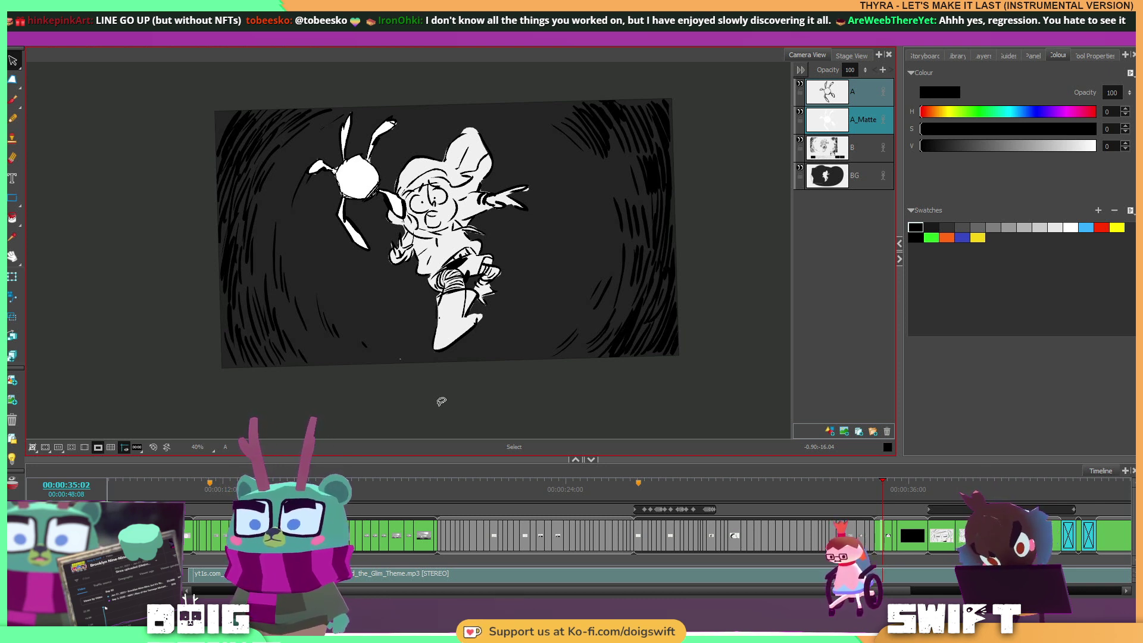
key("f")
key("f")
key("g")
key("g")
key("g")
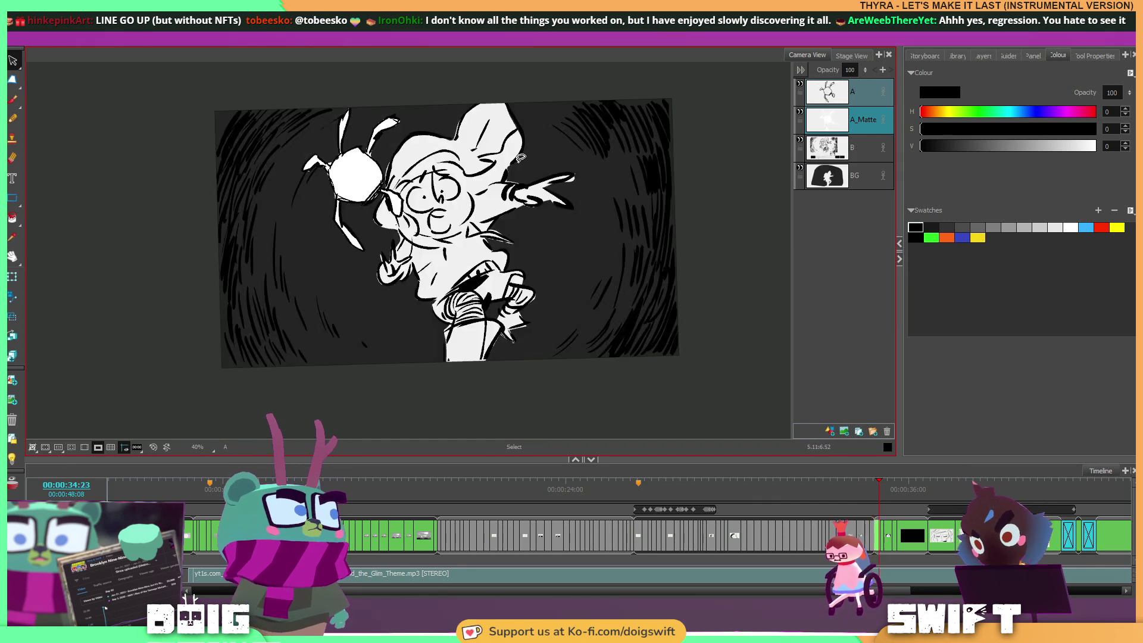
key("comma")
key("comma")
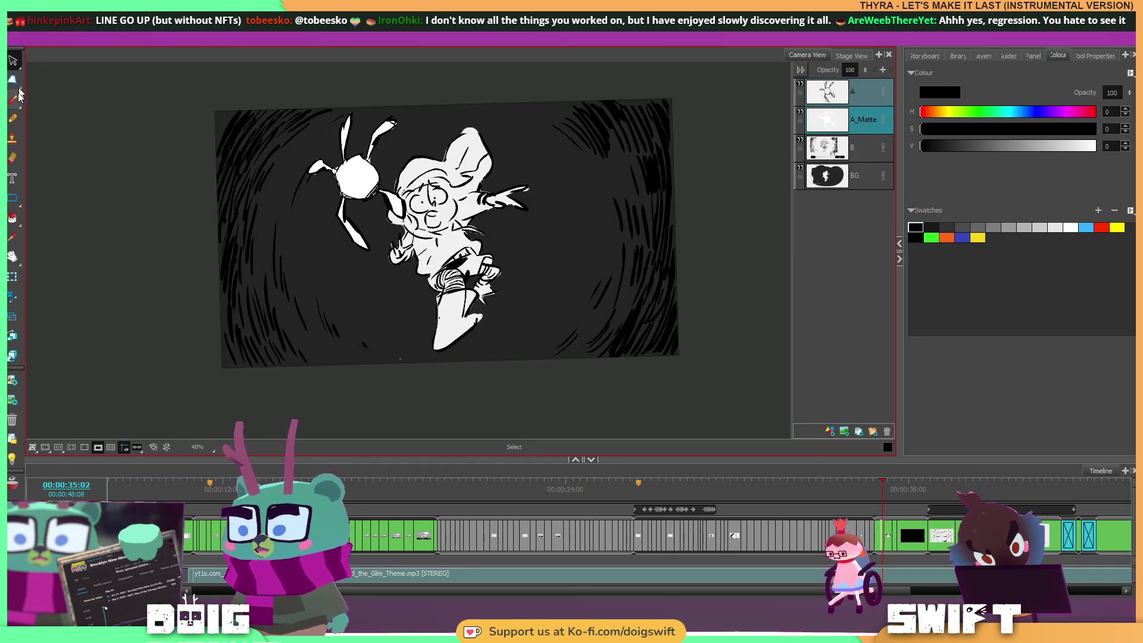
Delete the spare layers from the white-background panel and add a new vector layer above the girl.
key("alt+b")
key("period")
key("period")
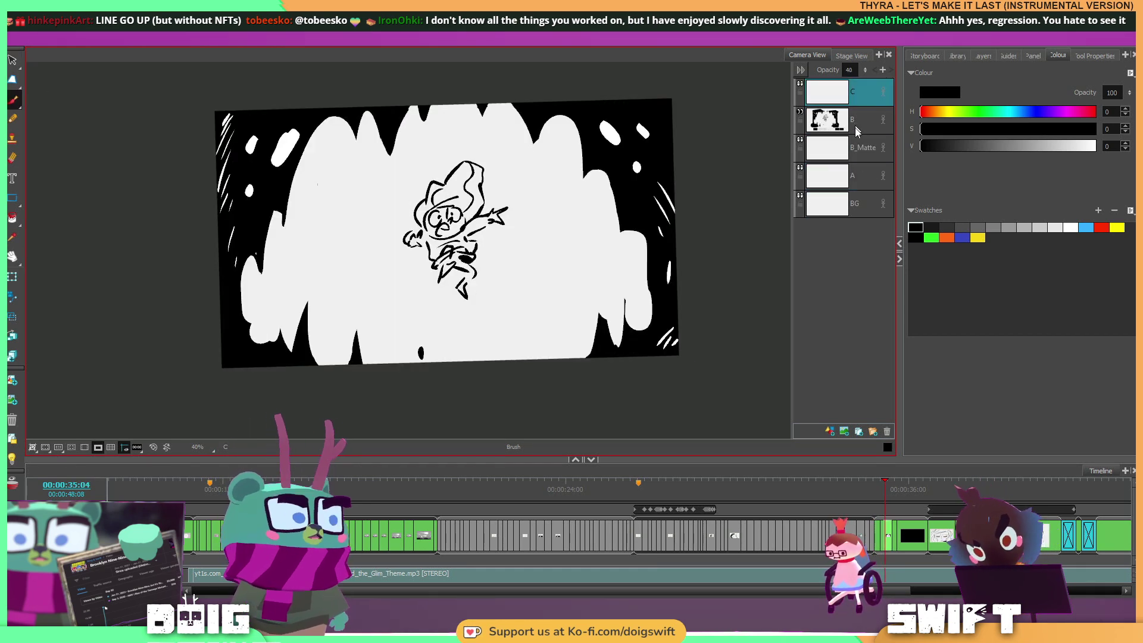
left_click(887, 431)
left_click(830, 431)
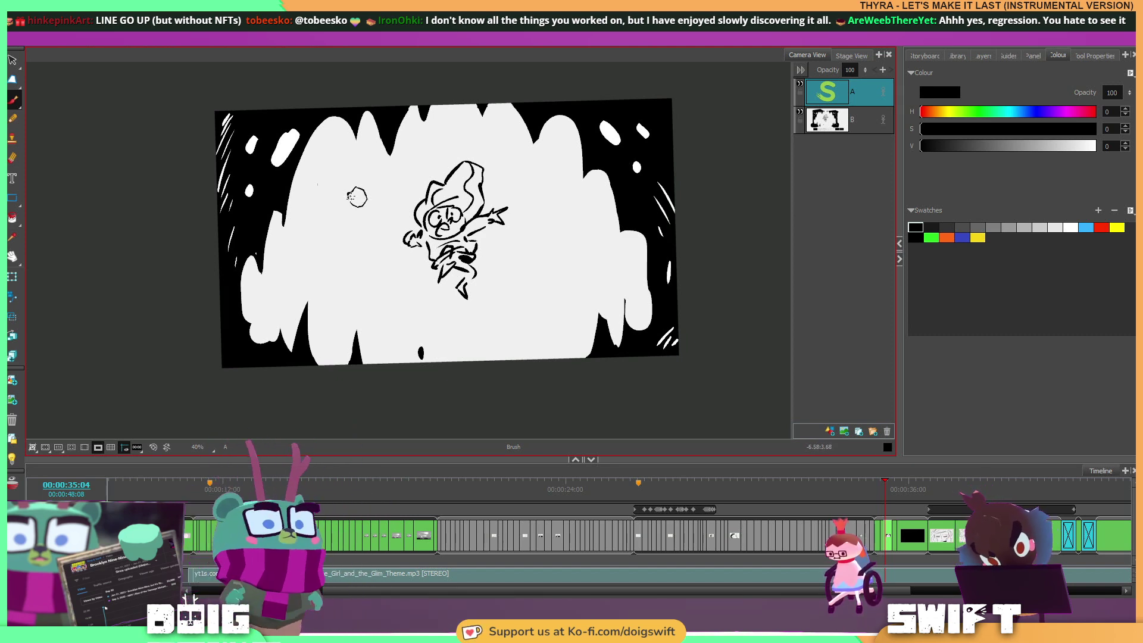
Draw the creature's small round body on the new layer and nudge it into place beside the girl.
key("comma")
key("period")
key("comma")
key("period")
key("alt+s")
left_click_drag(360, 187, 373, 200)
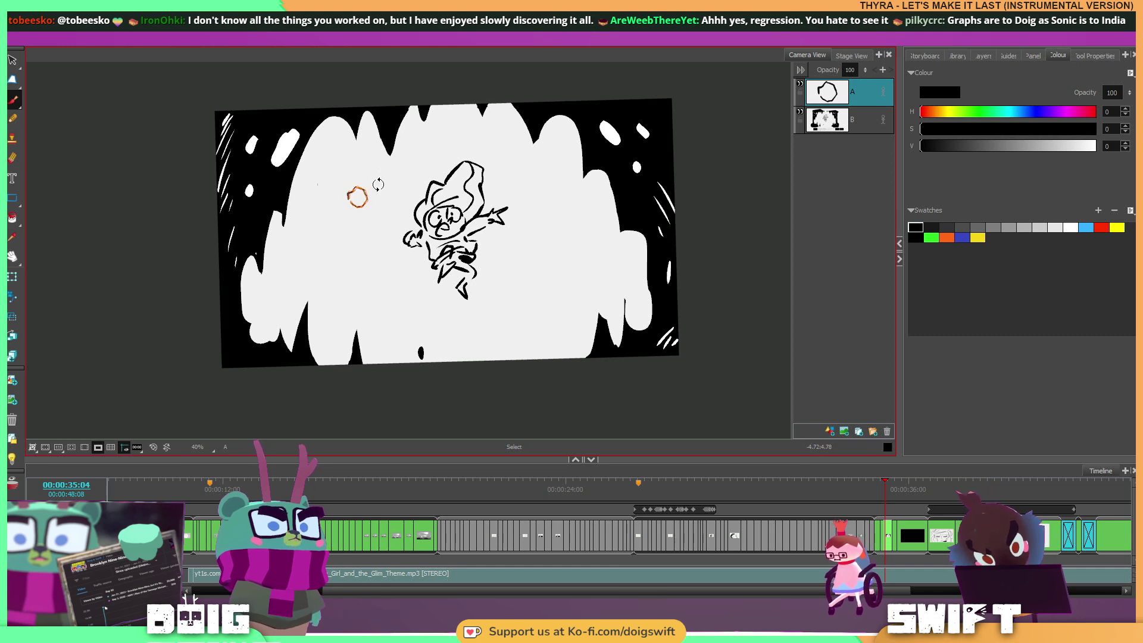
key("alt+b")
key("g")
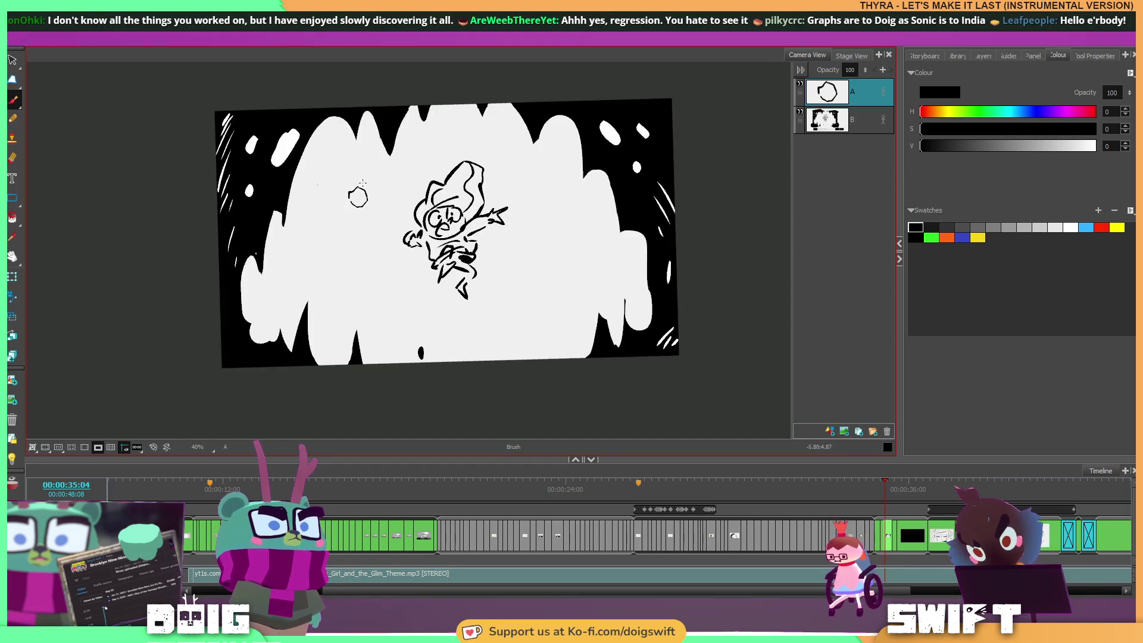
Draw the creature's upper-right limb and compare the pose with the previous panel.
key("f")
key("g")
left_click_drag(382, 169, 383, 175)
key("comma")
key("period")
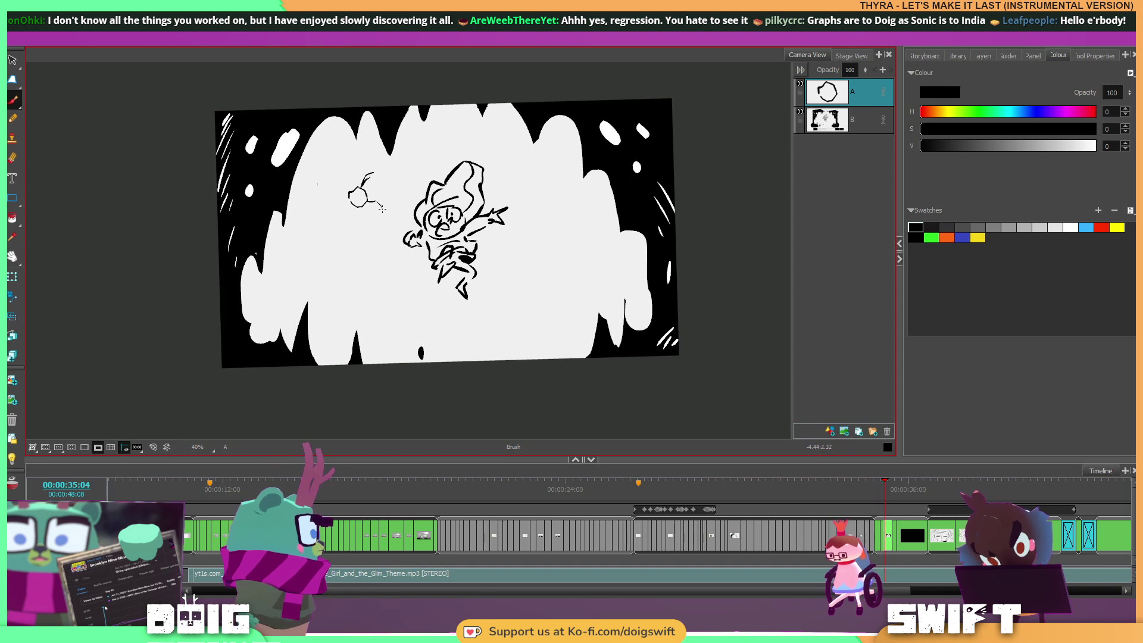
Draw the creature's two lower limbs and try a limb on its left side.
key("f")
key("g")
key("f")
key("g")
left_click_drag(349, 190, 332, 191)
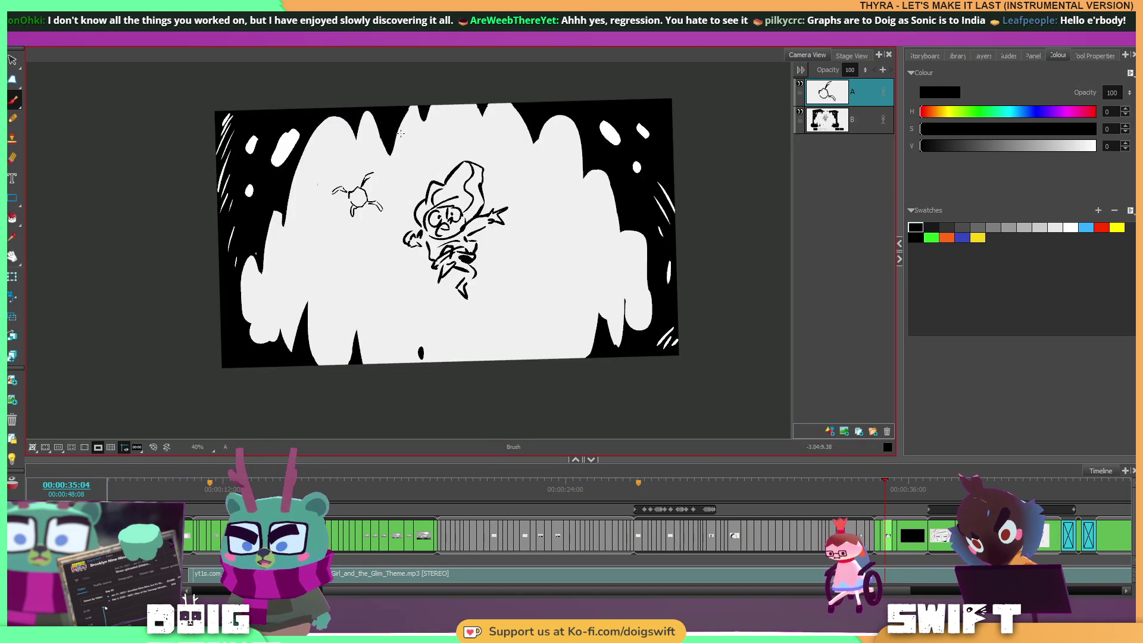
Draw the creature's long upper-left limb, checking its angle against the previous panel.
key("comma")
key("period")
left_click_drag(351, 182, 357, 160)
key("comma")
key("period")
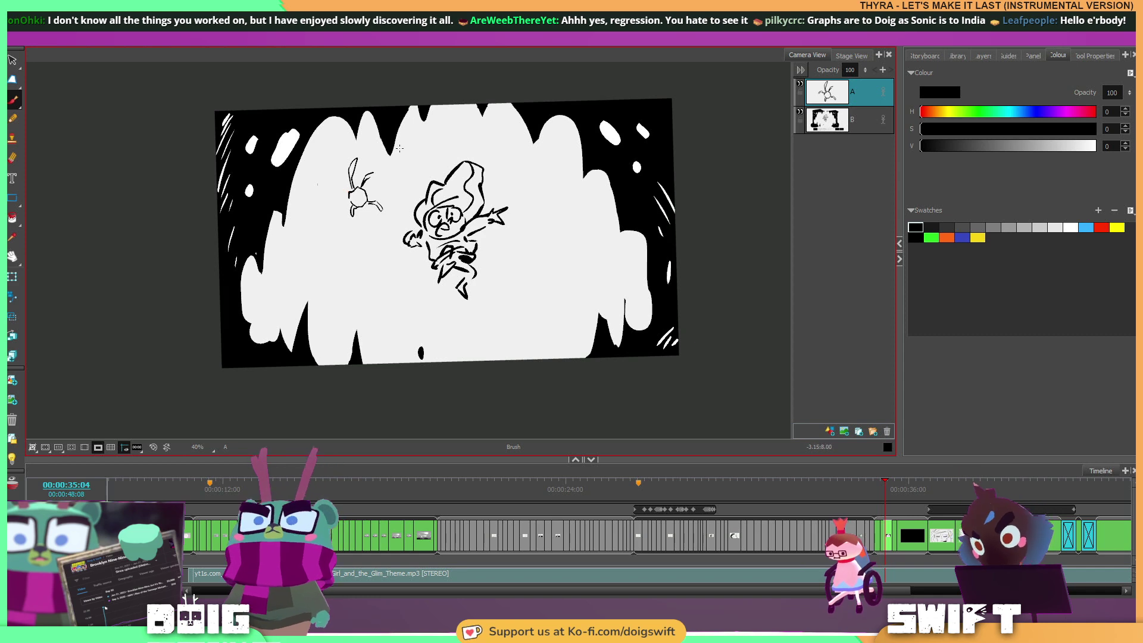
Select the creature's upper-left limb and adjust its position to follow the previous panel.
key("comma")
key("period")
key("alt+s")
left_click(351, 170)
left_click_drag(351, 171, 350, 170)
key("comma")
key("period")
key("comma")
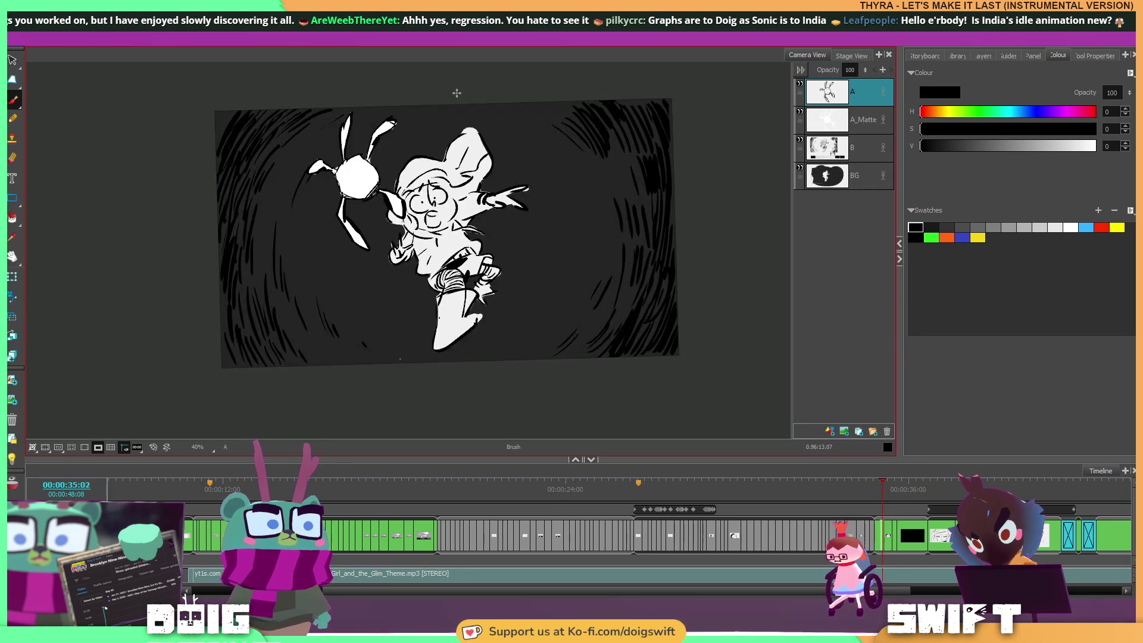
Select the whole small creature and move it slightly closer to the girl.
key("period")
left_click_drag(389, 180, 357, 174)
left_click(411, 146)
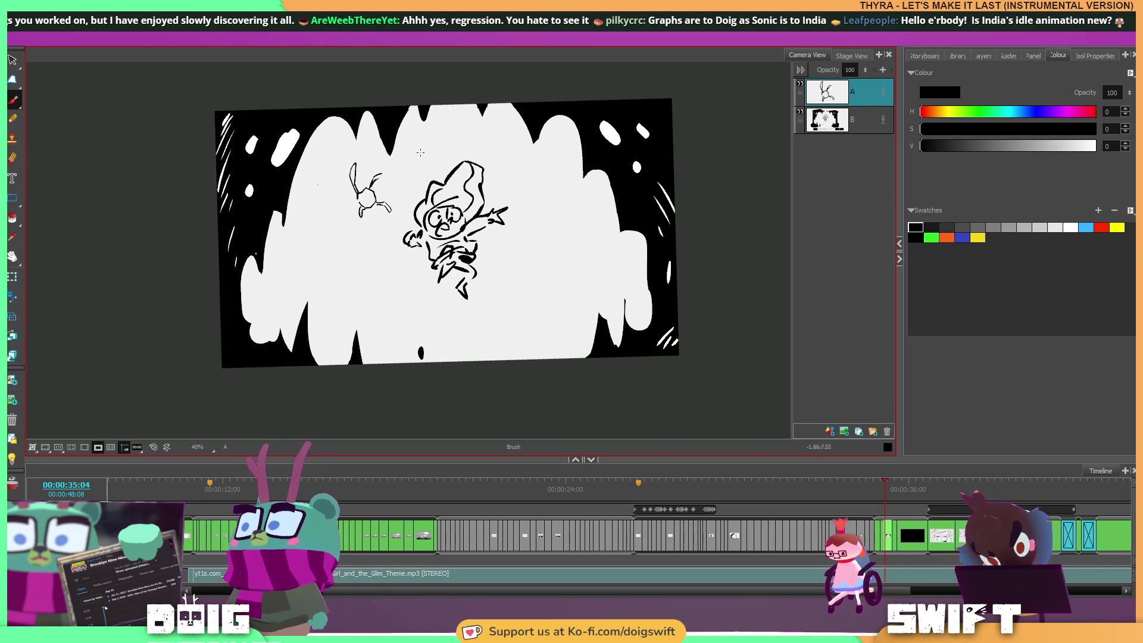
key("f")
key("period")
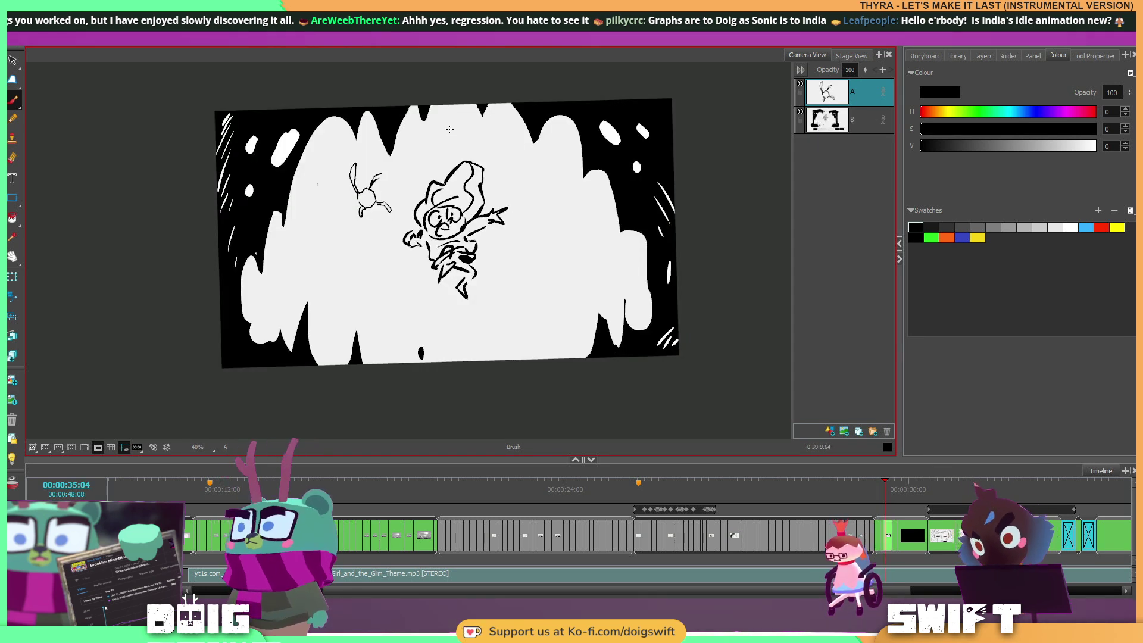
left_click_drag(394, 204, 391, 207)
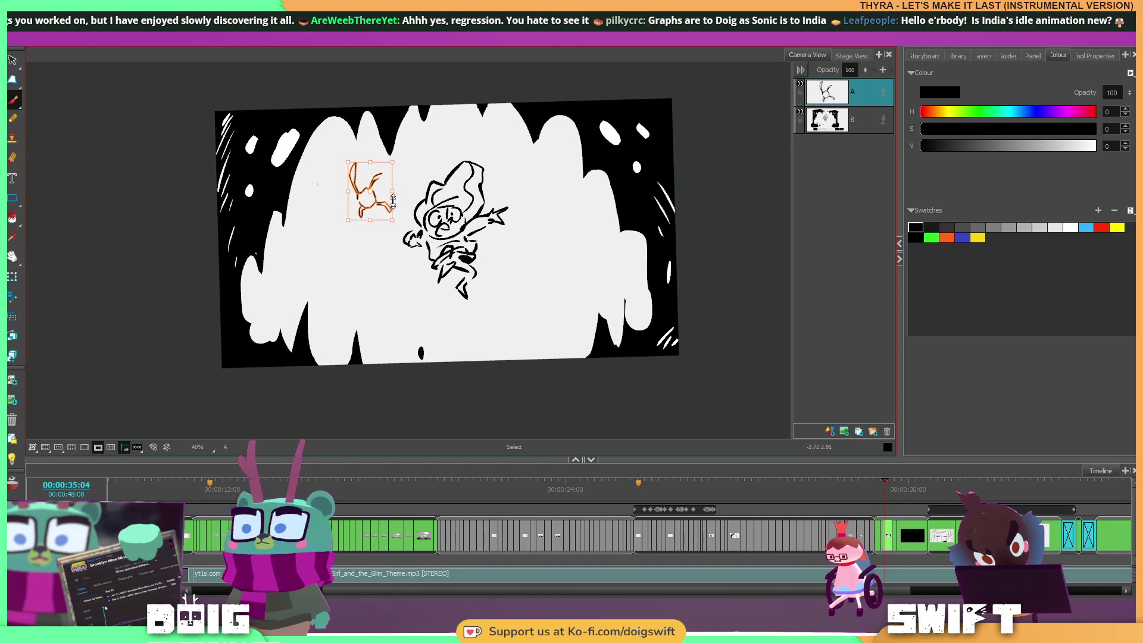
left_click_drag(378, 166, 379, 177)
key("alt+b")
key("comma")
key("period")
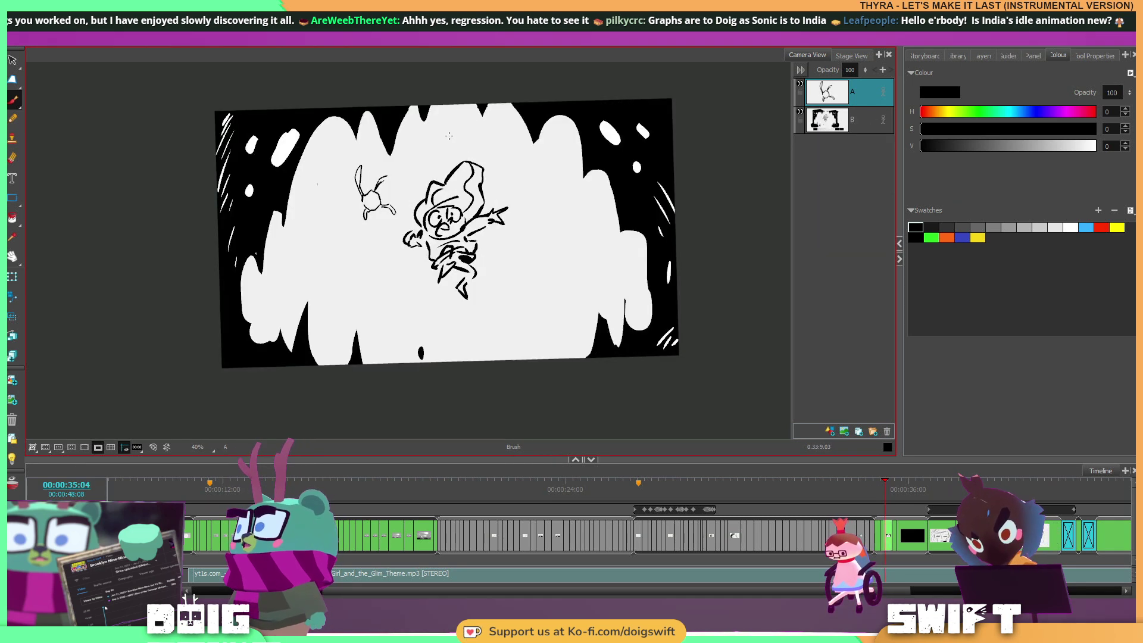
Lasso the creature, enlarge it slightly and refine its position beside the girl.
mouse_move(402, 182)
left_mouse_down()
mouse_move(348, 221)
mouse_move(405, 154)
mouse_move(393, 165)
left_mouse_up()
key("alt+b")
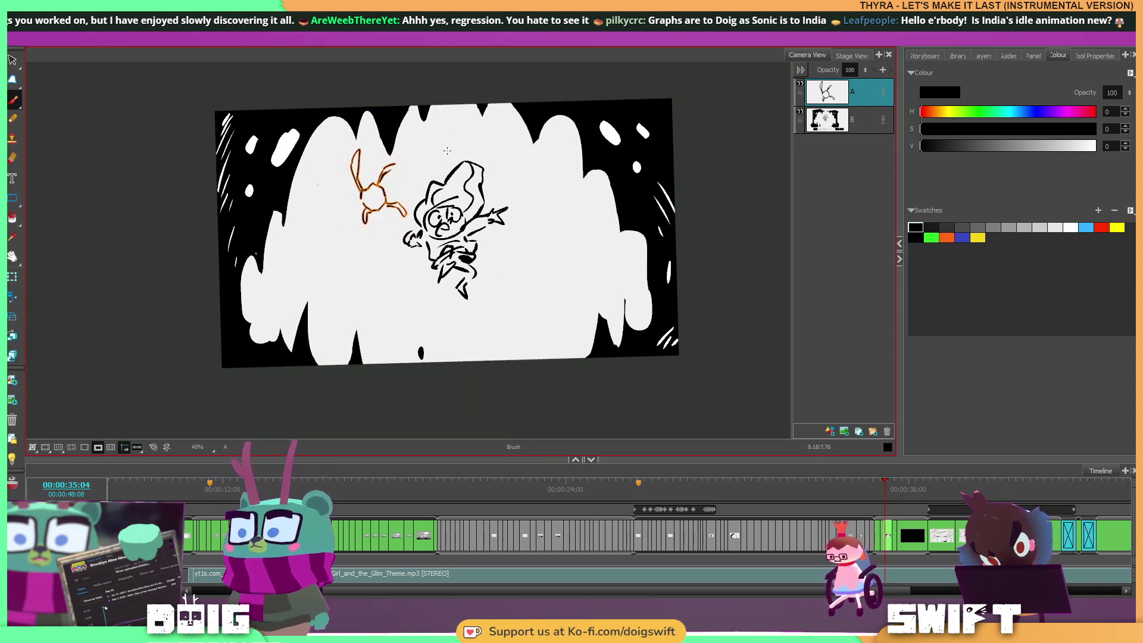
key("comma")
key("comma")
key("period")
key("period")
key("alt+s")
mouse_move(413, 189)
left_mouse_down()
mouse_move(367, 229)
mouse_move(333, 178)
mouse_move(351, 145)
mouse_move(405, 160)
mouse_move(410, 178)
mouse_move(384, 197)
left_mouse_up()
Flip through the neighbouring panels to examine how the creature's size and position carry over.
key("alt+b")
key("comma")
key("period")
key("period")
key("period")
key("comma")
key("comma")
key("period")
Transfer the creature drawing to the next panel, pasting it on a new vector layer above the girl.
mouse_move(381, 148)
left_mouse_down()
mouse_move(351, 225)
mouse_move(411, 193)
mouse_move(414, 165)
left_mouse_up()
key("ctrl+x")
key("period")
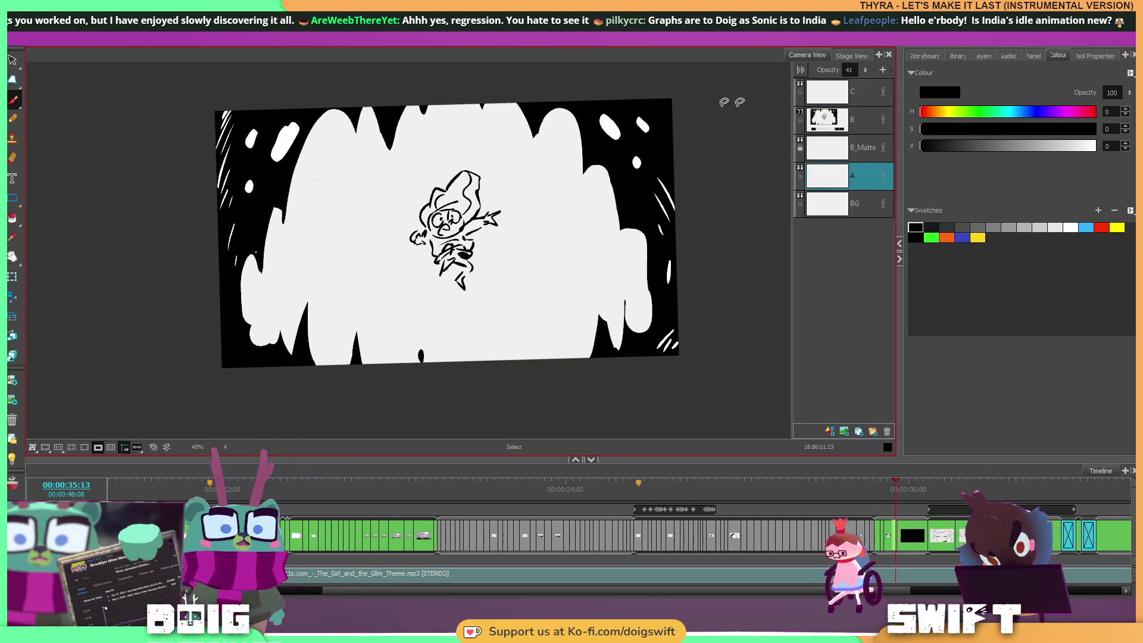
left_click(859, 95)
left_click(829, 431)
left_click(829, 431)
key("ctrl+v")
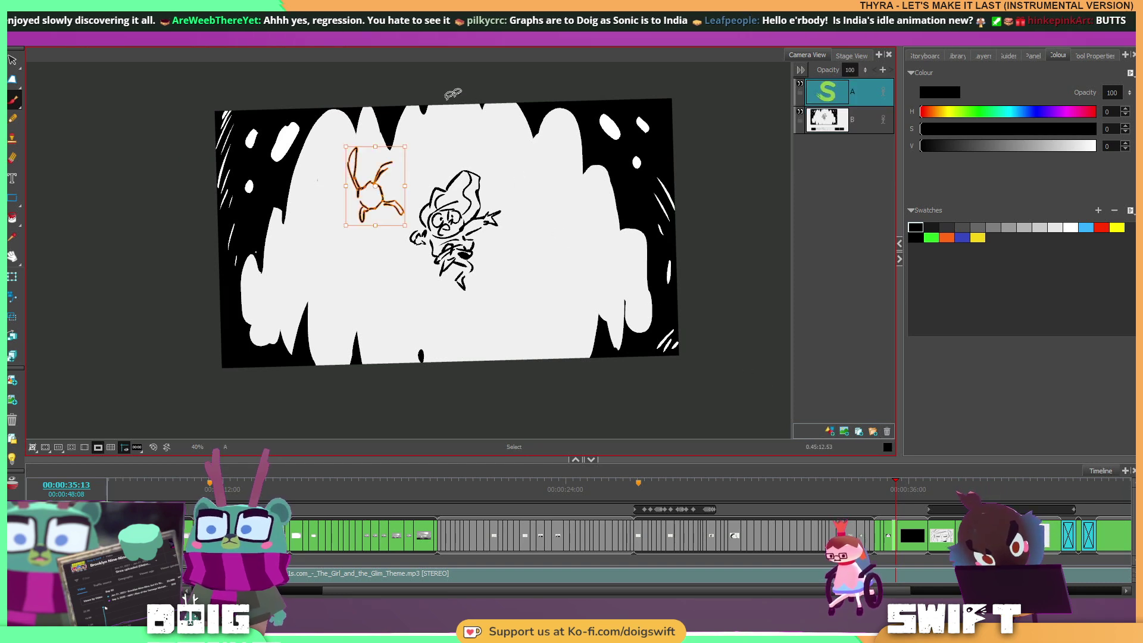
Scale the pasted creature down slightly and rotate it a little to match the girl's motion.
left_click_drag(406, 149, 389, 183)
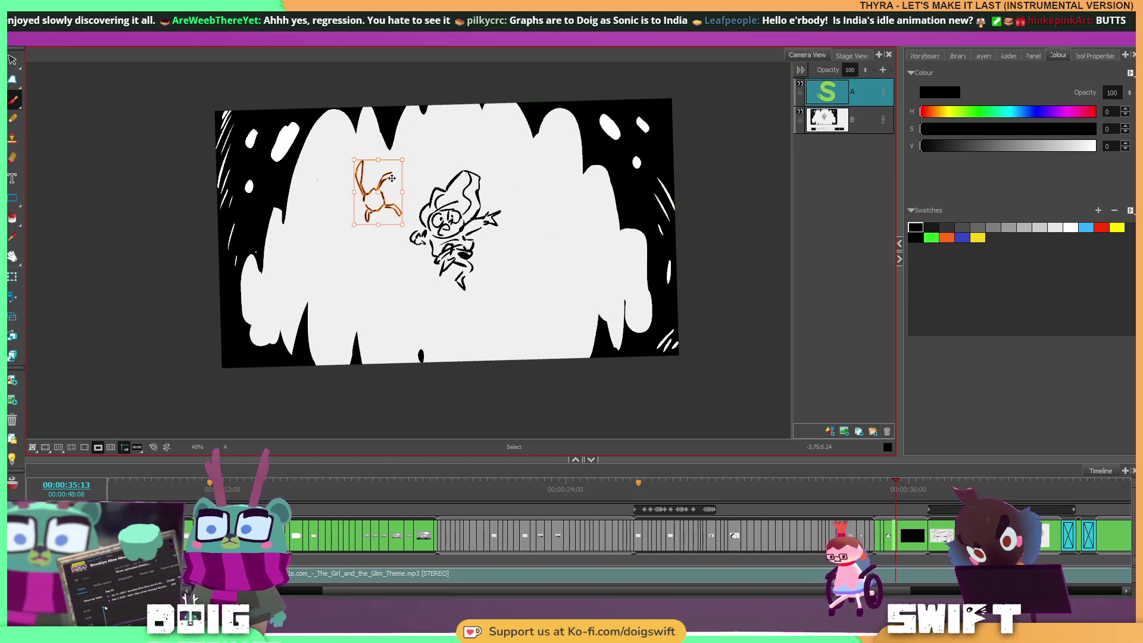
key("f")
key("f")
key("f")
key("g")
key("g")
key("g")
key("s")
mouse_move(394, 162)
left_mouse_down()
mouse_move(390, 228)
mouse_move(400, 163)
mouse_move(388, 184)
left_mouse_up()
Lasso the creature again and fine-tune its rotation and placement against the neighbouring panel.
key("f")
key("f")
key("f")
key("Right")
key("alt+s")
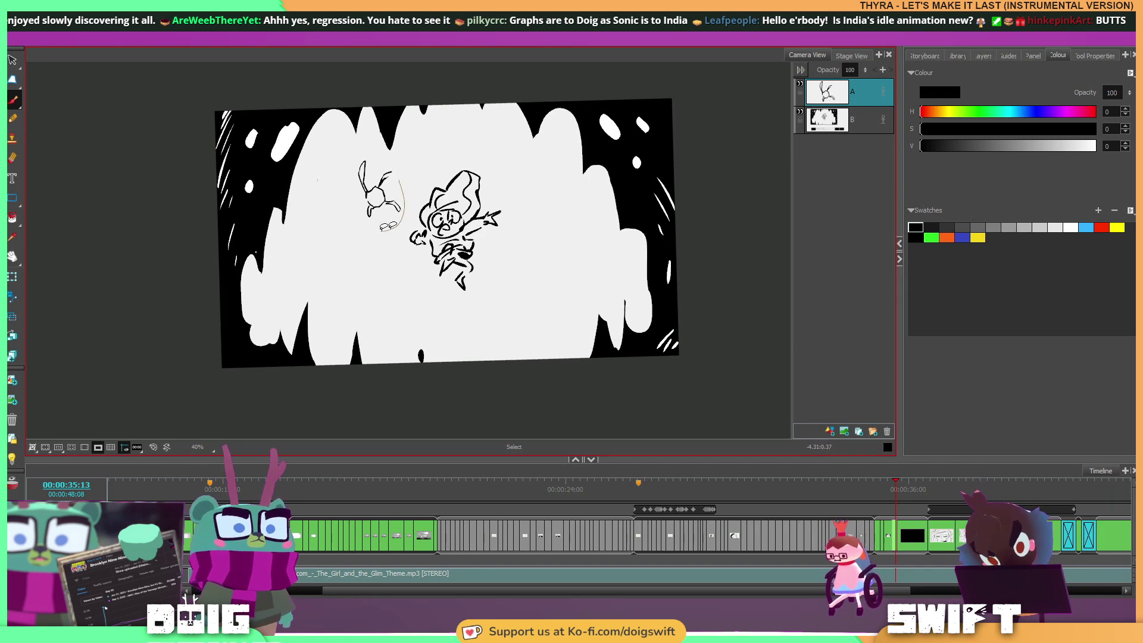
left_click_drag(366, 156, 380, 160)
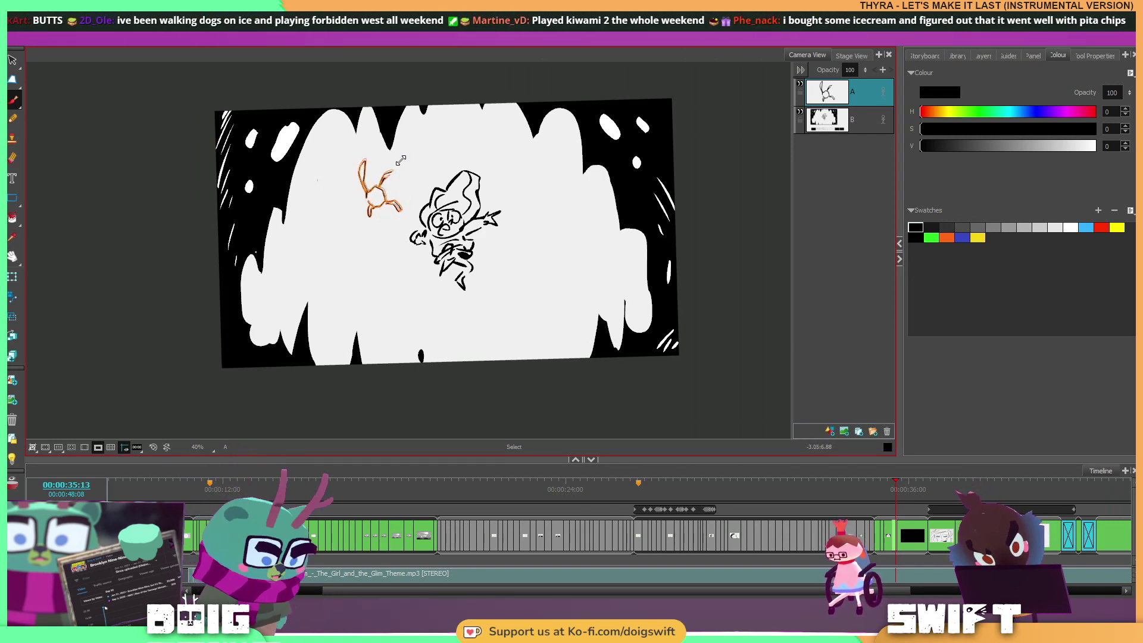
key("Left")
key("Right")
left_click_drag(378, 153, 373, 156)
Compare the surrounding panels and move the creature slightly closer to the girl.
key("Left")
key("Left")
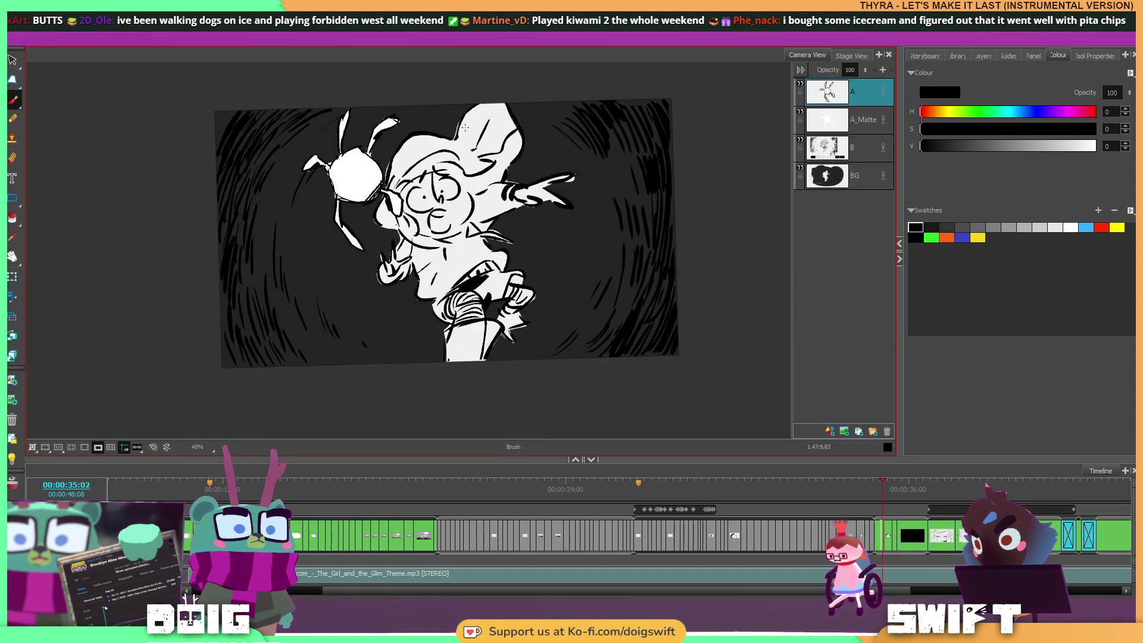
key("Right")
key("Right")
key("Right")
key("Left")
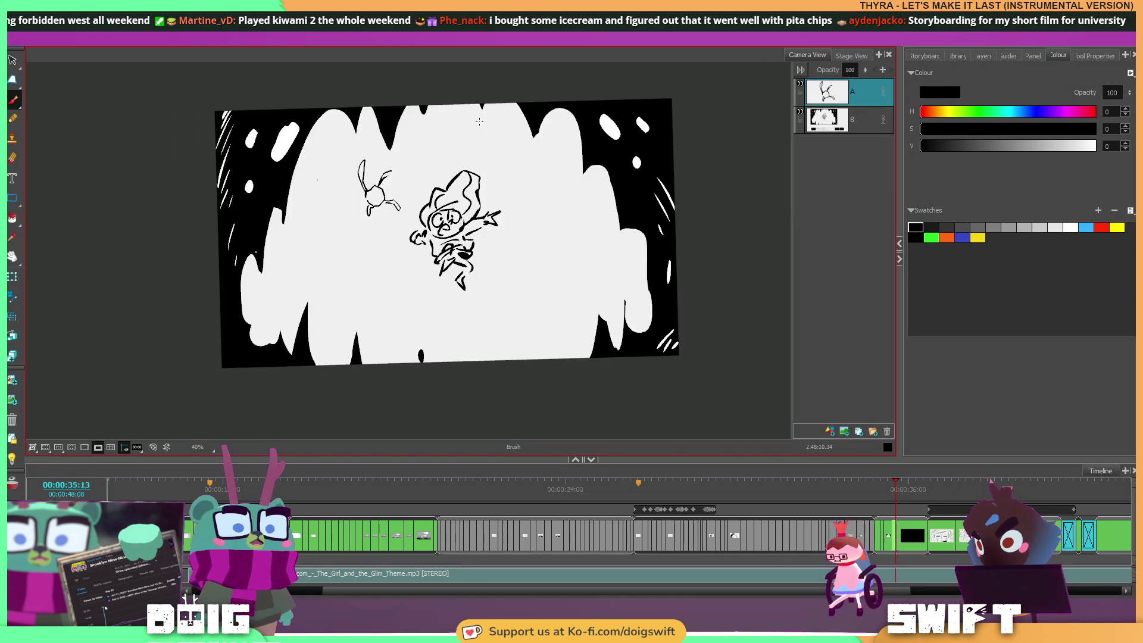
mouse_move(407, 186)
left_mouse_down()
mouse_move(379, 215)
mouse_move(388, 162)
mouse_move(388, 192)
left_mouse_up()
key("alt+s")
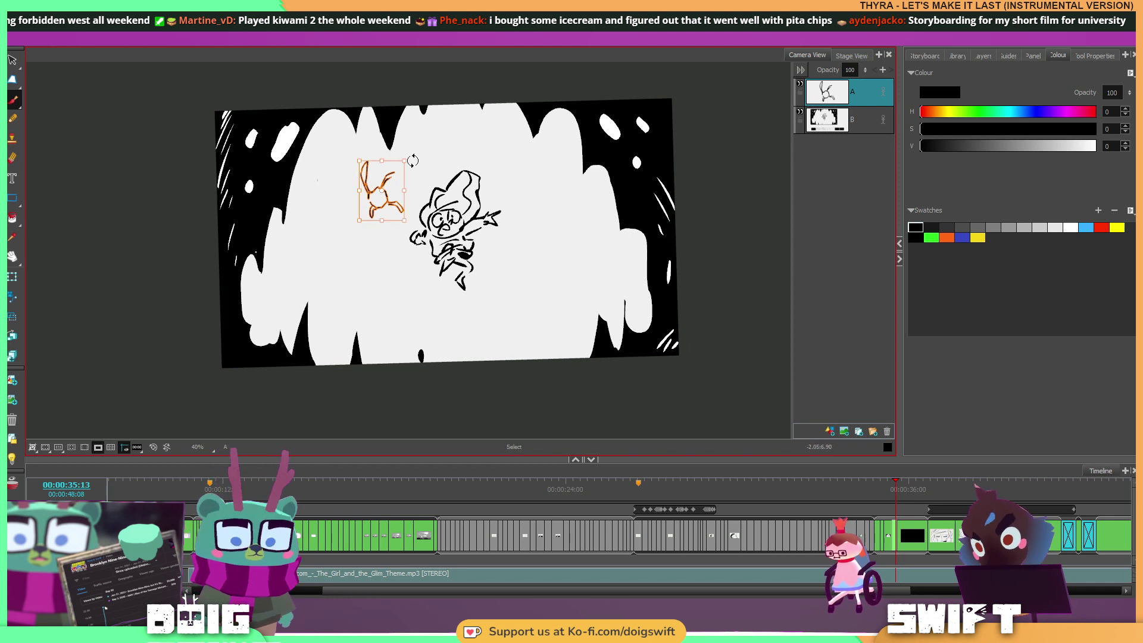
left_click_drag(395, 194, 396, 193)
key("alt+b")
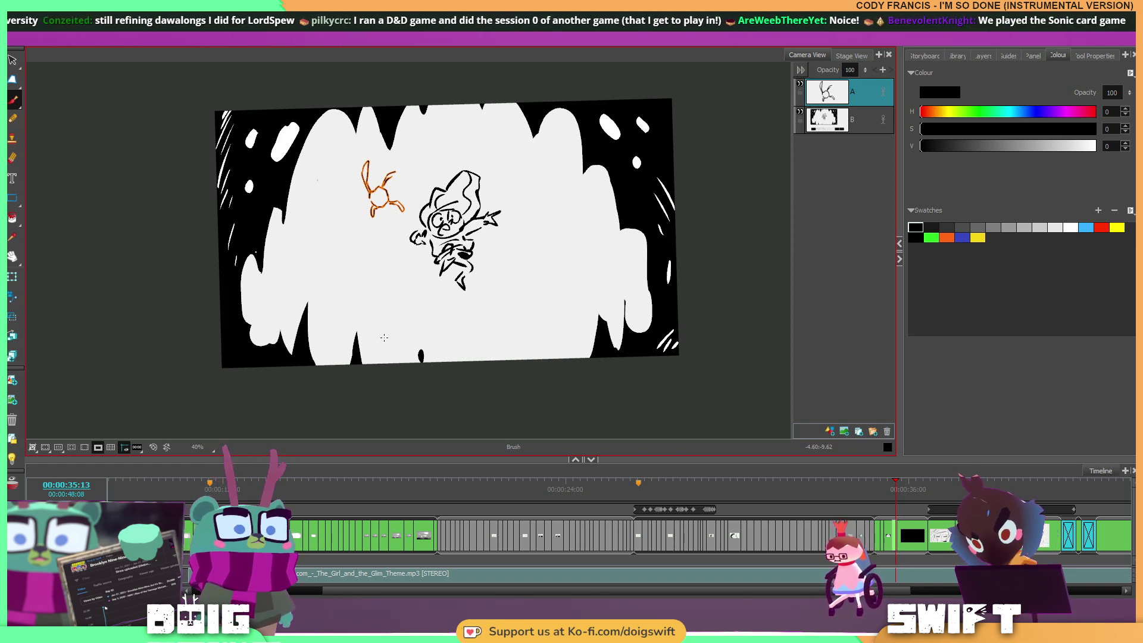
Save the project and close the prompt about creating a new scene.
key("ctrl+s")
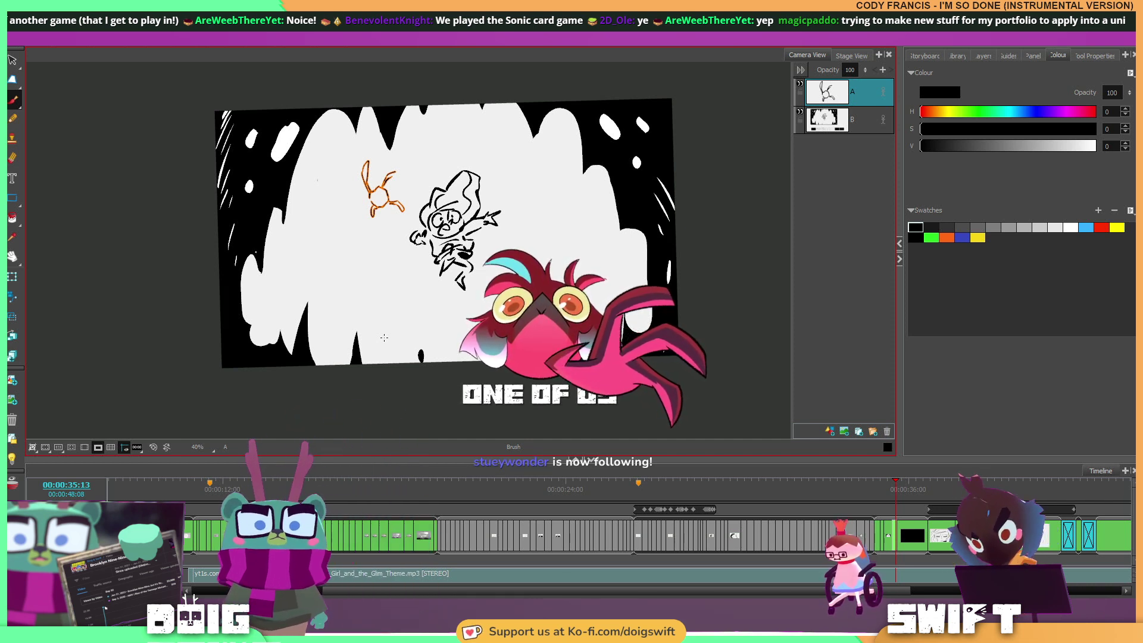
key("s")
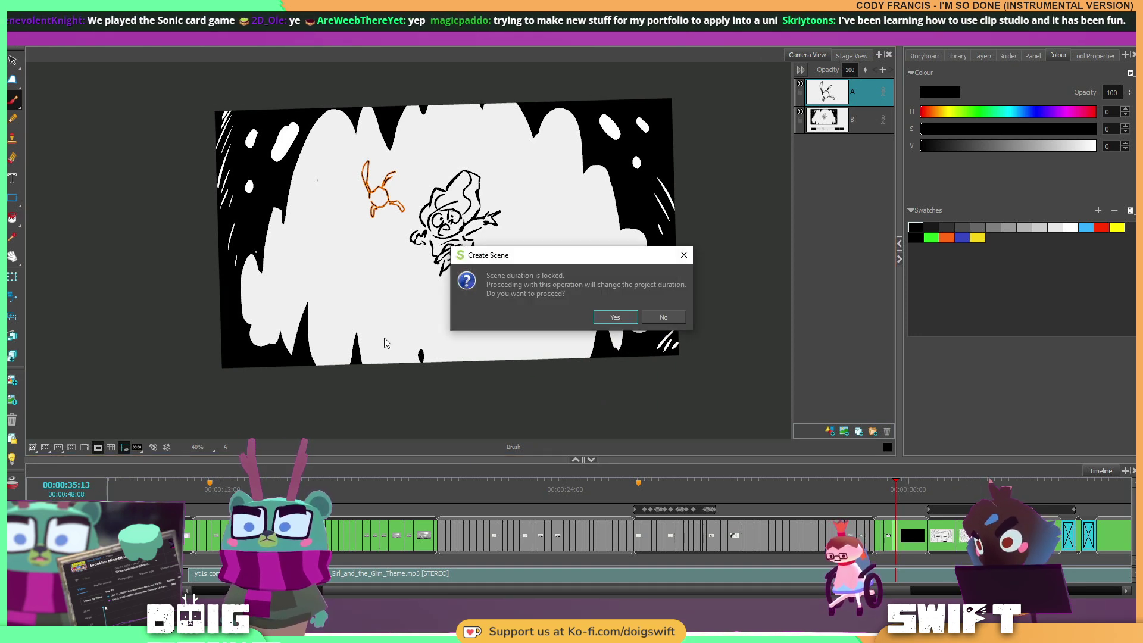
left_click(615, 317)
key("Return")
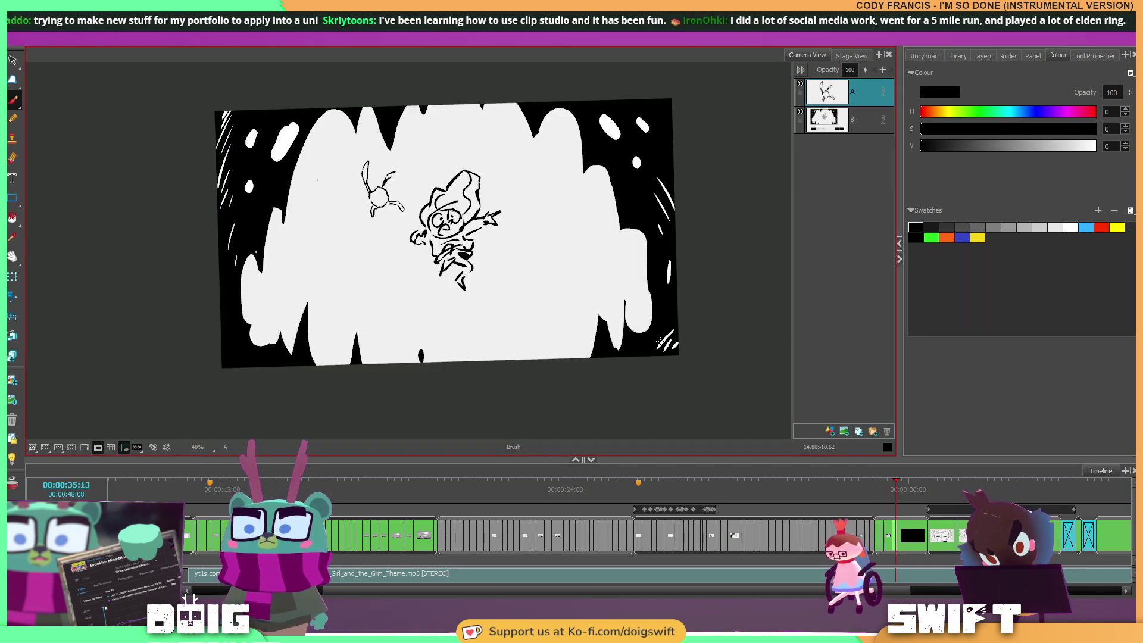
Return to the last small-figure panel, select creature and girl across layers A and B, and scale them down slightly.
key("Left")
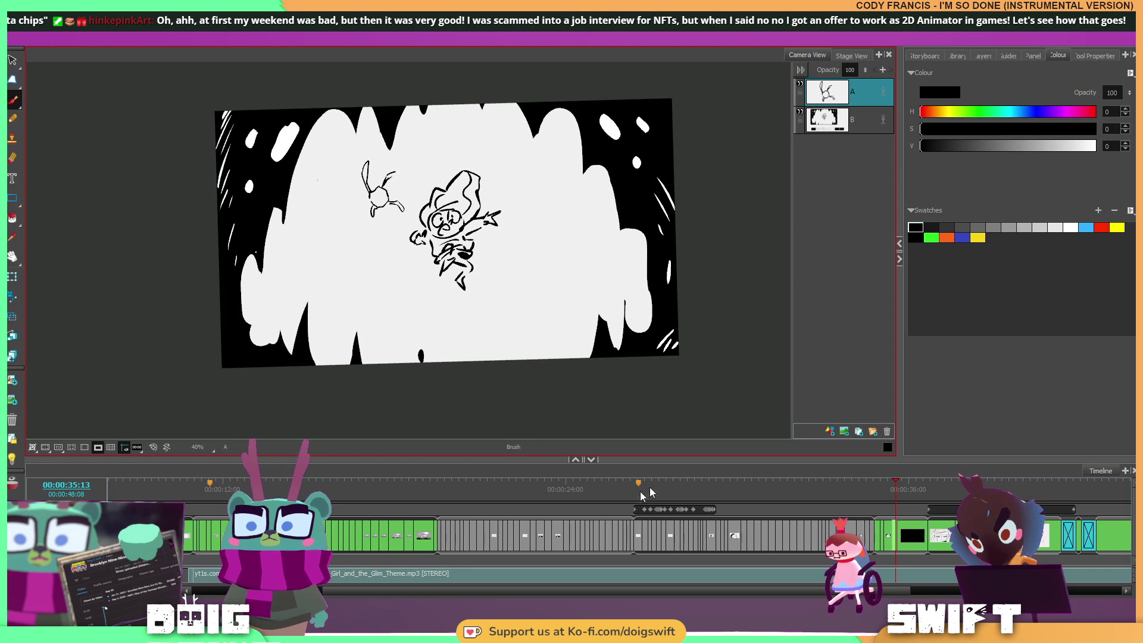
mouse_move(895, 489)
left_mouse_down()
mouse_move(861, 498)
mouse_move(897, 497)
left_mouse_up()
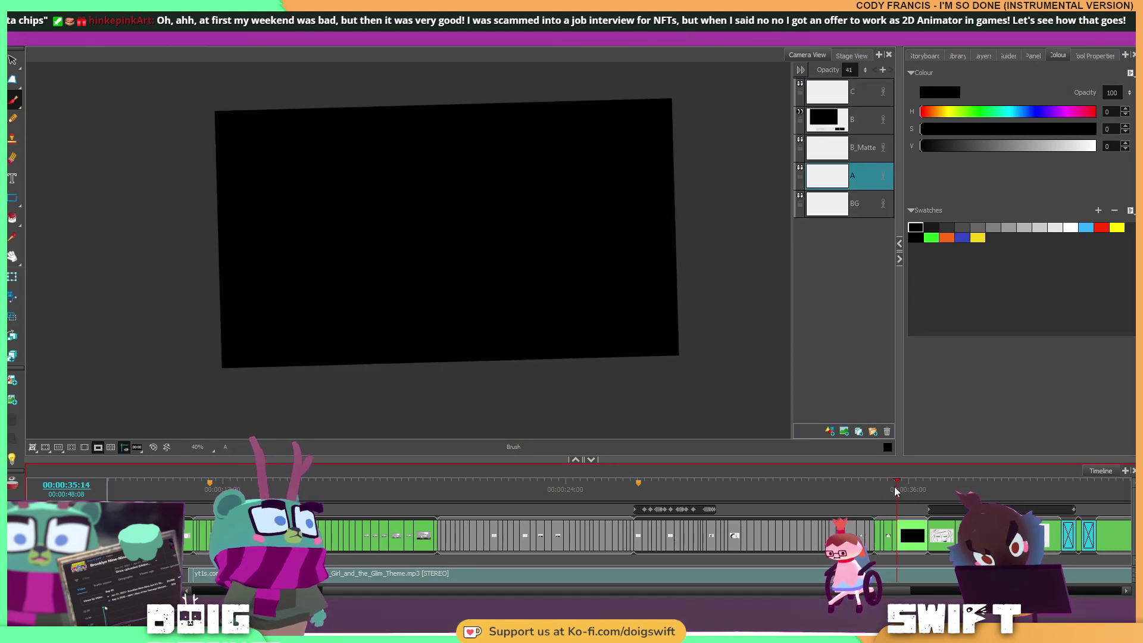
left_click(893, 494)
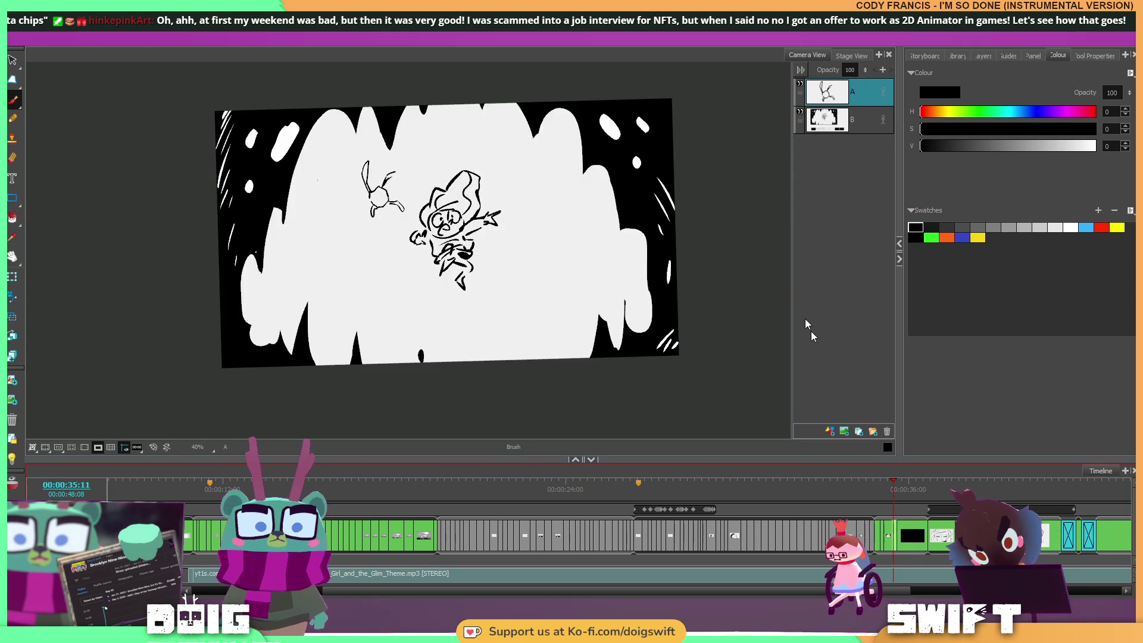
left_click(832, 124, "ctrl")
mouse_move(403, 170)
left_mouse_down()
mouse_move(361, 151)
mouse_move(383, 278)
left_mouse_up()
mouse_move(493, 152)
left_mouse_down()
mouse_move(504, 170)
mouse_move(497, 162)
left_mouse_up()
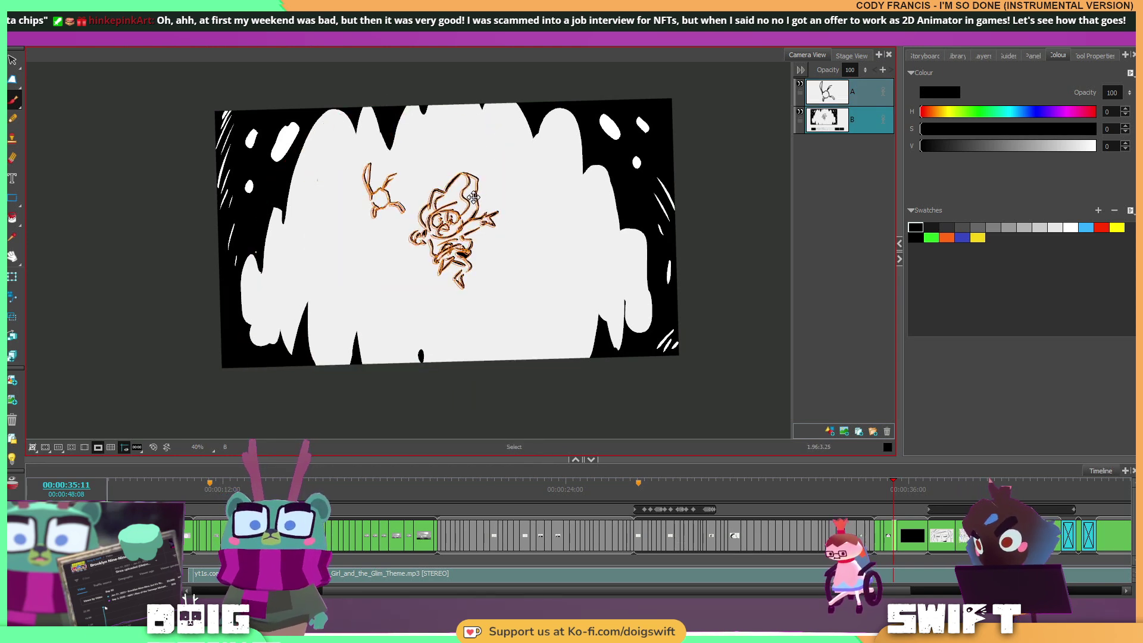
Flip between the small-figure panels and the dark close-up to examine the transition.
key("f")
key("g")
key("f")
key("f")
key("f")
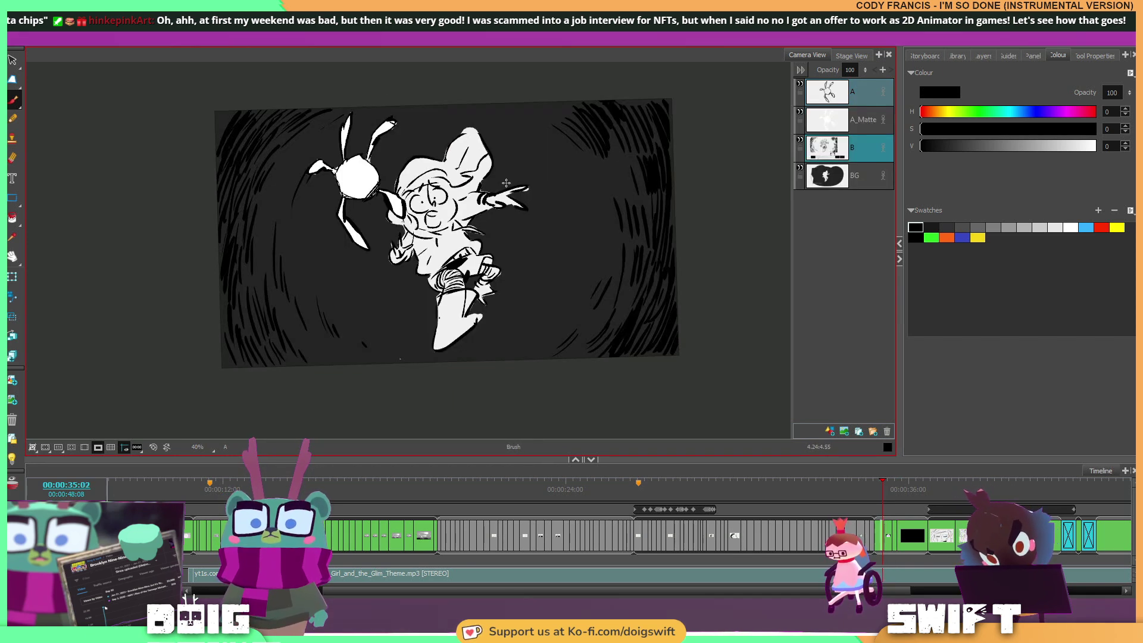
key("Right")
key("Left")
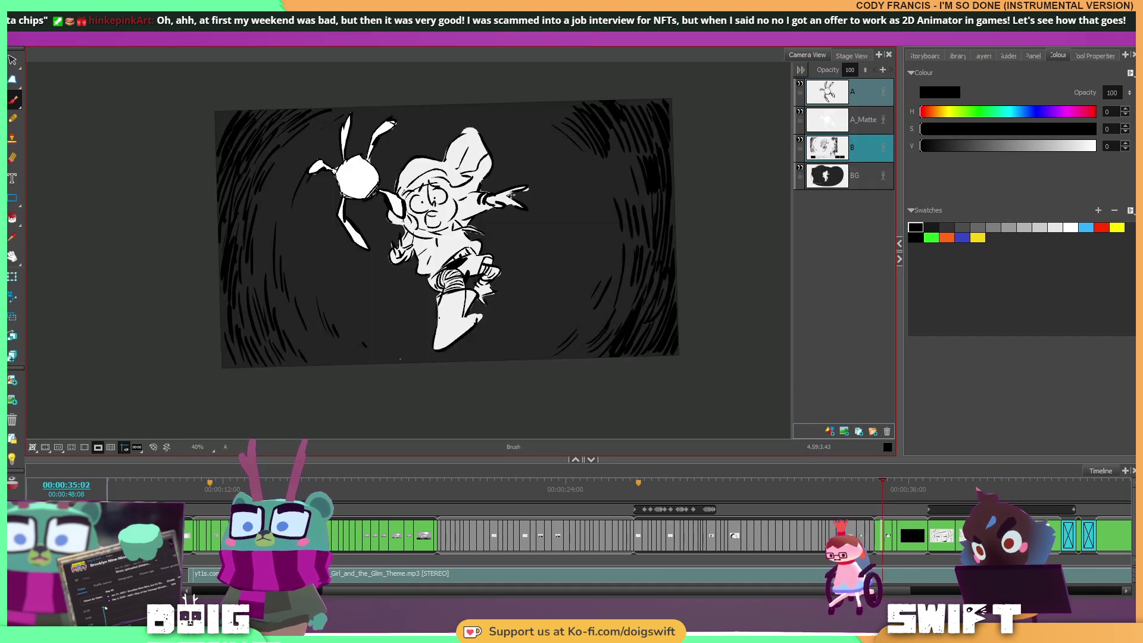
key("Right")
Lasso the creature and girl together and shift them slightly down and to the left.
mouse_move(405, 169)
left_mouse_down()
mouse_move(348, 146)
mouse_move(354, 248)
mouse_move(375, 150)
mouse_move(425, 296)
mouse_move(502, 143)
mouse_move(507, 159)
left_mouse_up()
mouse_move(483, 208)
left_mouse_down()
mouse_move(368, 156)
mouse_move(483, 150)
mouse_move(474, 218)
left_mouse_up()
key("Left")
key("Right")
key("Right")
key("s")
key("Left")
key("Right")
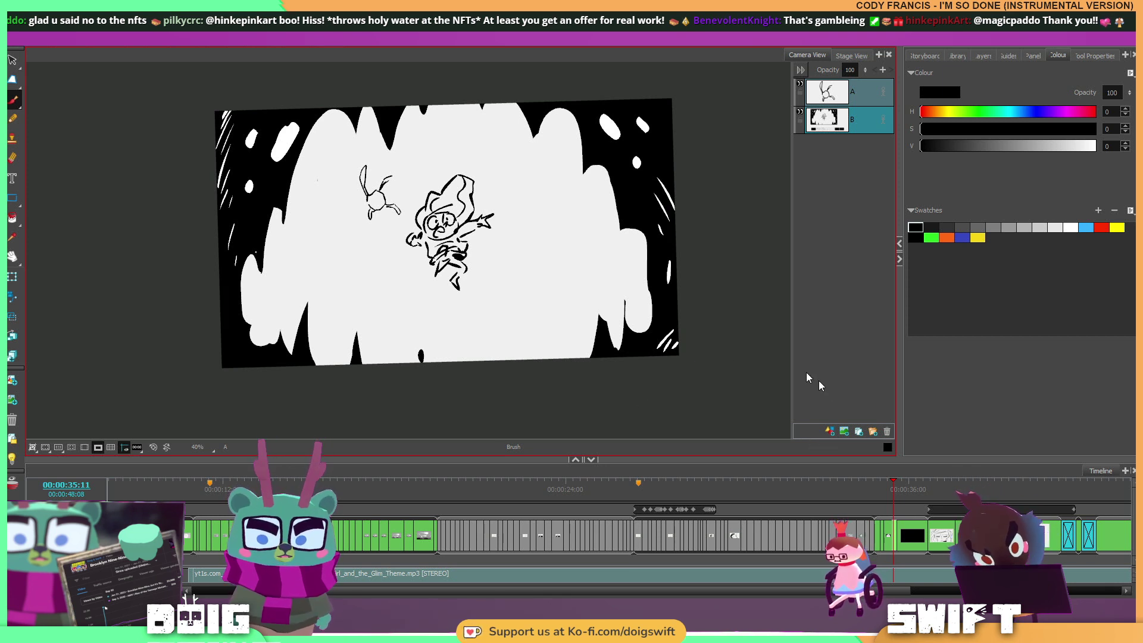
In the large dark close-up panel, lasso the girl with her background cutout on layers B and BG and shift her slightly right.
mouse_move(887, 489)
left_mouse_down()
mouse_move(900, 489)
mouse_move(864, 490)
mouse_move(875, 490)
left_mouse_up()
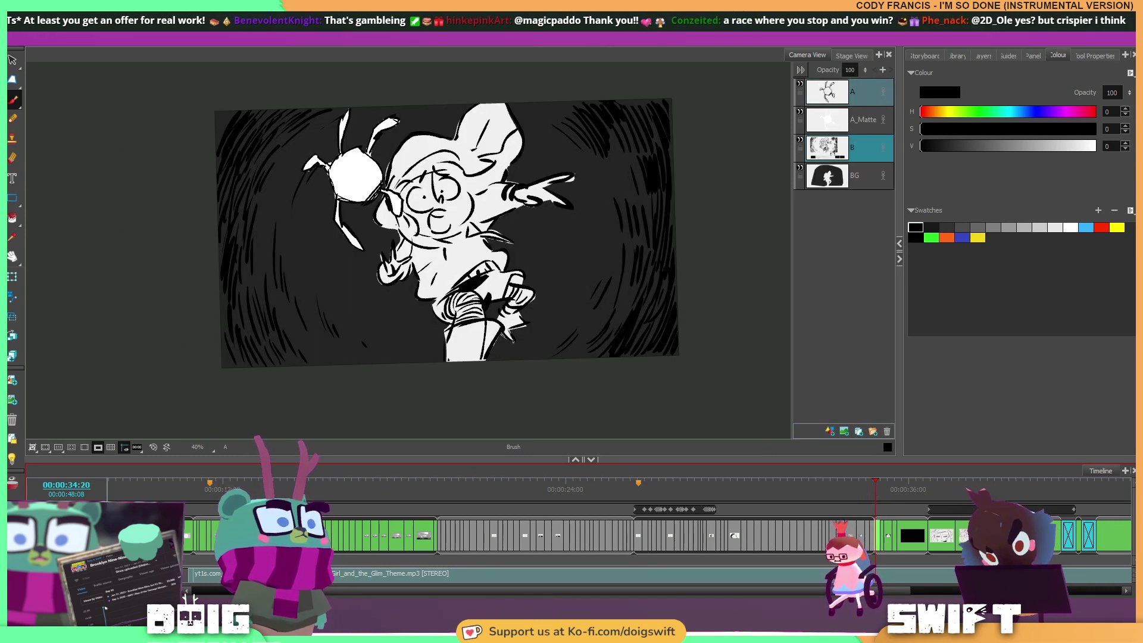
key("alt+s")
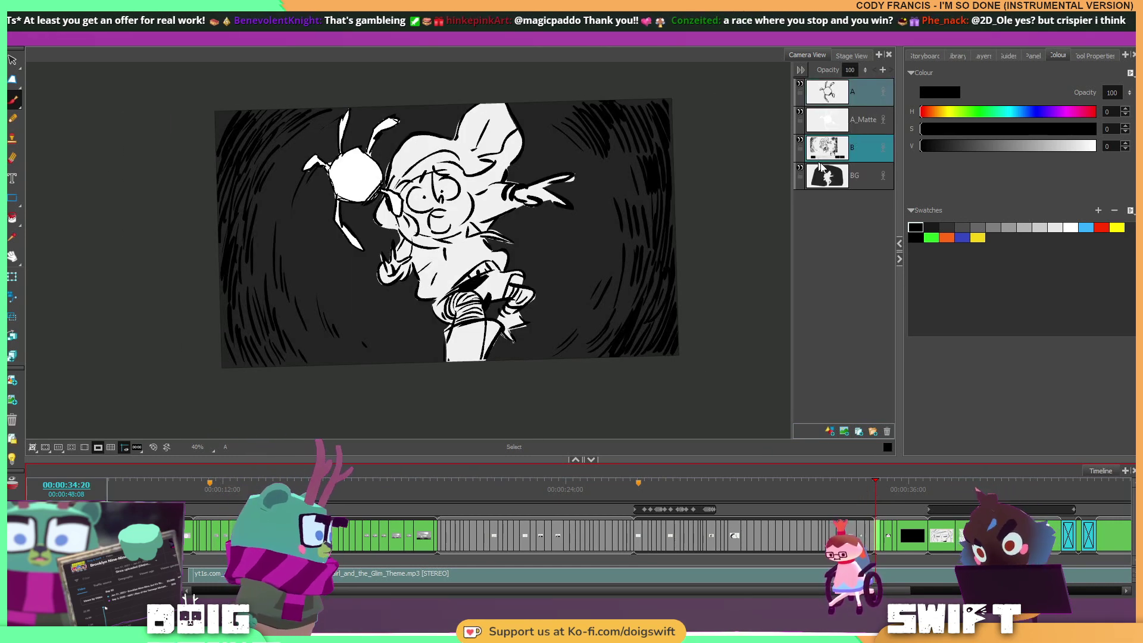
left_click(842, 181, "ctrl")
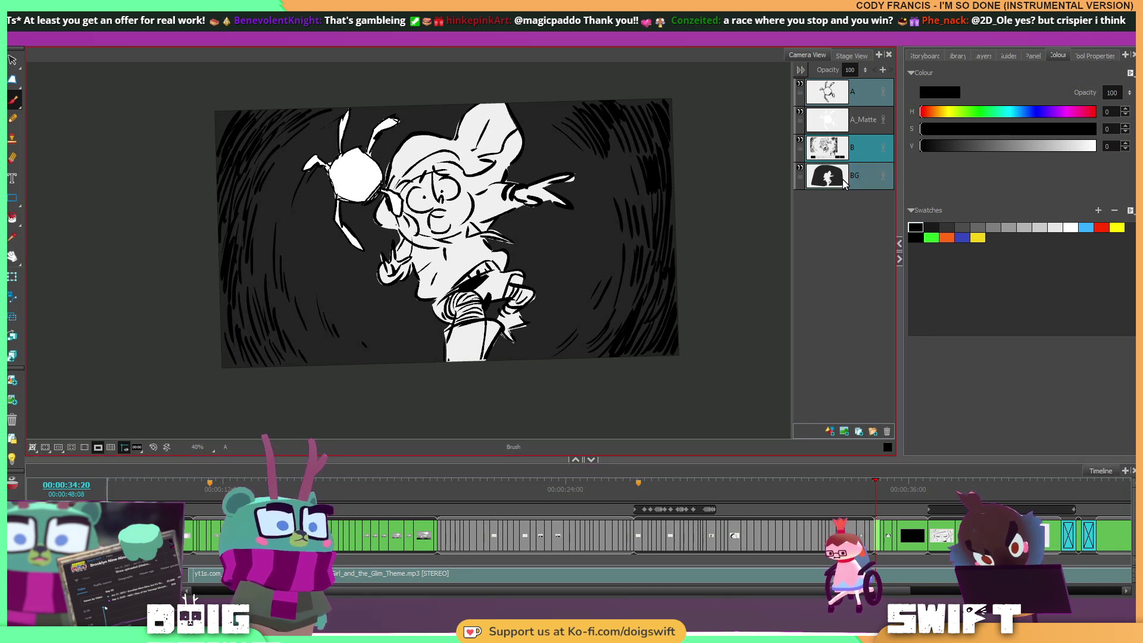
mouse_move(725, 209)
left_mouse_down()
mouse_move(658, 111)
mouse_move(714, 106)
left_mouse_up()
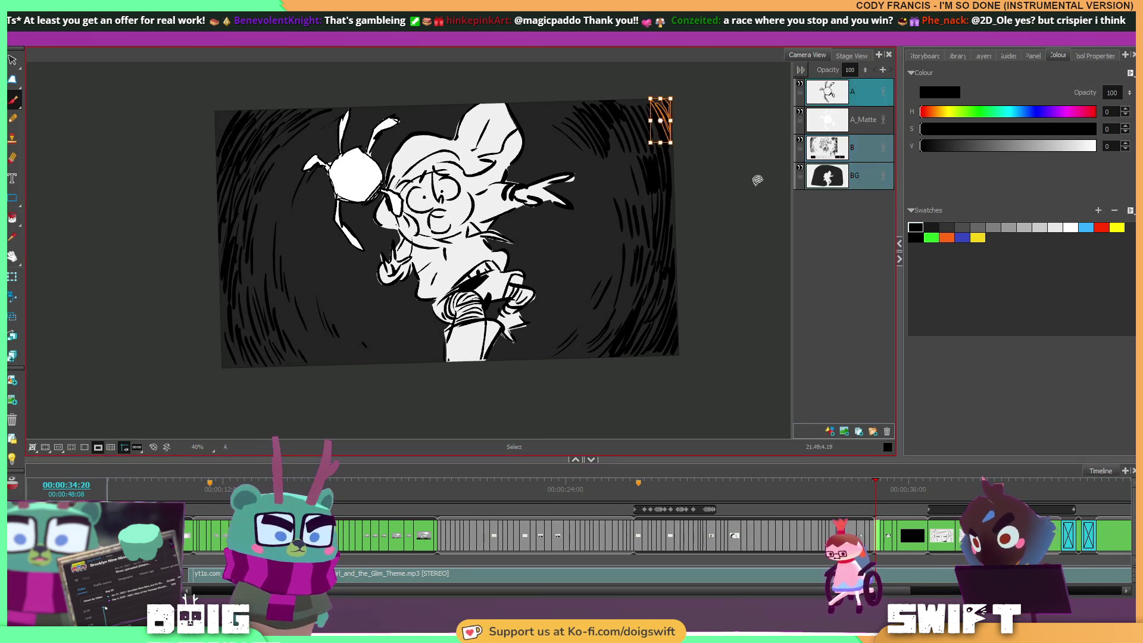
left_click(833, 154)
left_click(820, 186, "ctrl")
left_click(843, 127)
left_click(845, 154)
left_click(843, 181, "ctrl")
mouse_move(583, 167)
left_mouse_down()
mouse_move(524, 107)
mouse_move(467, 95)
mouse_move(388, 145)
mouse_move(372, 195)
mouse_move(364, 249)
mouse_move(378, 290)
mouse_move(416, 324)
mouse_move(438, 388)
mouse_move(519, 371)
left_mouse_up()
left_click_drag(545, 290, 566, 212)
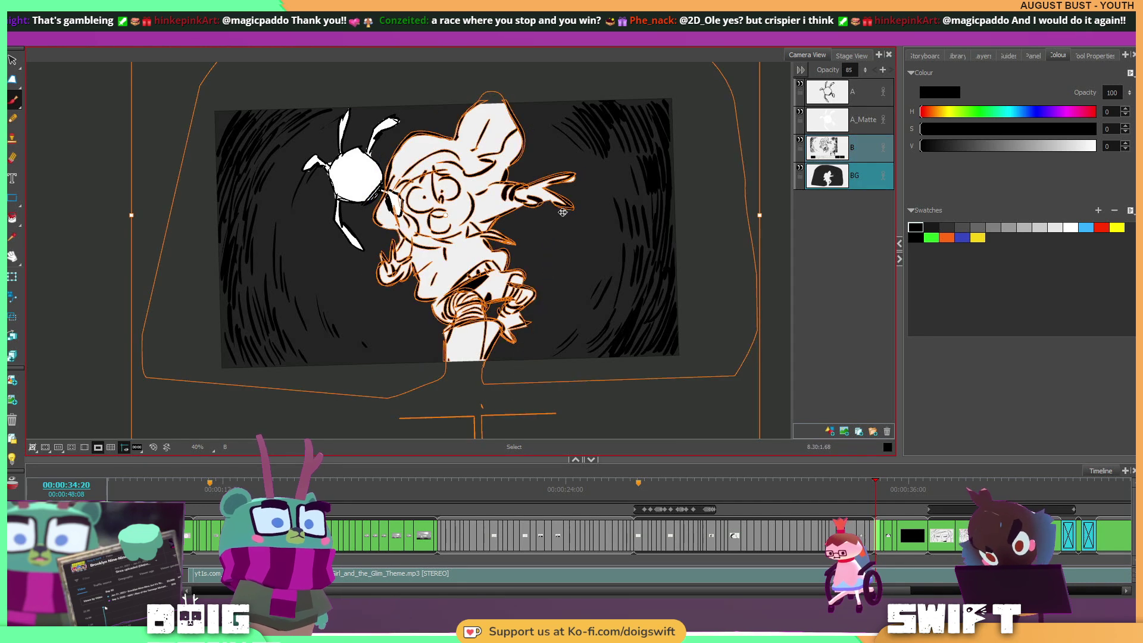
left_click_drag(530, 269, 531, 296)
key("alt+b")
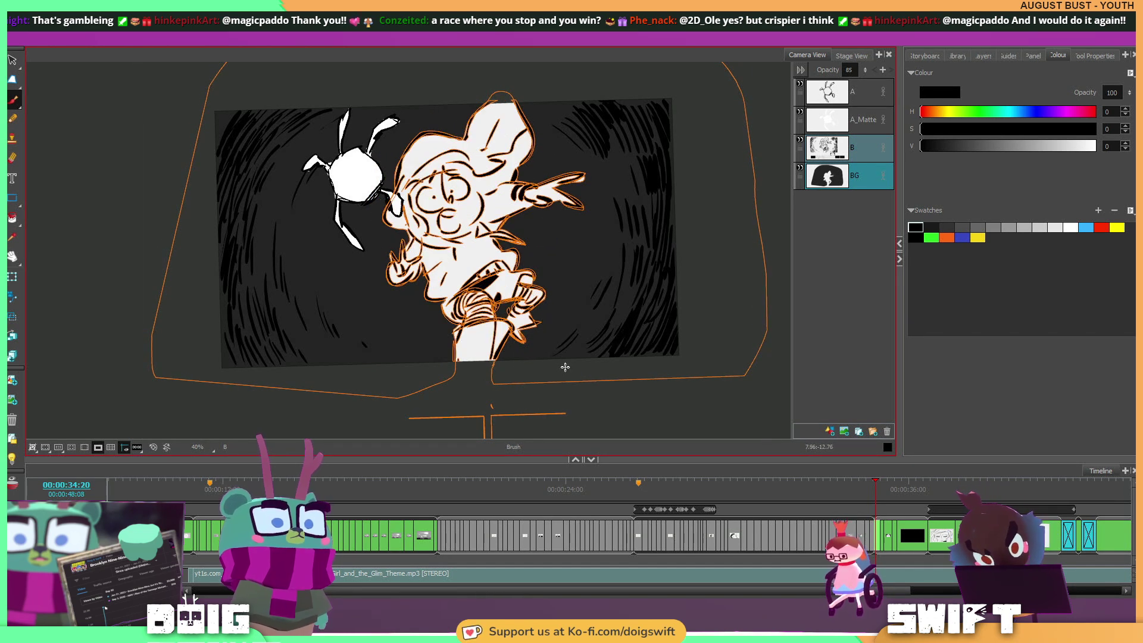
Flip between the large and smaller dark girl panels to compare her position.
key("f")
key("f")
key("Right")
key("Right")
key("Right")
key("Right")
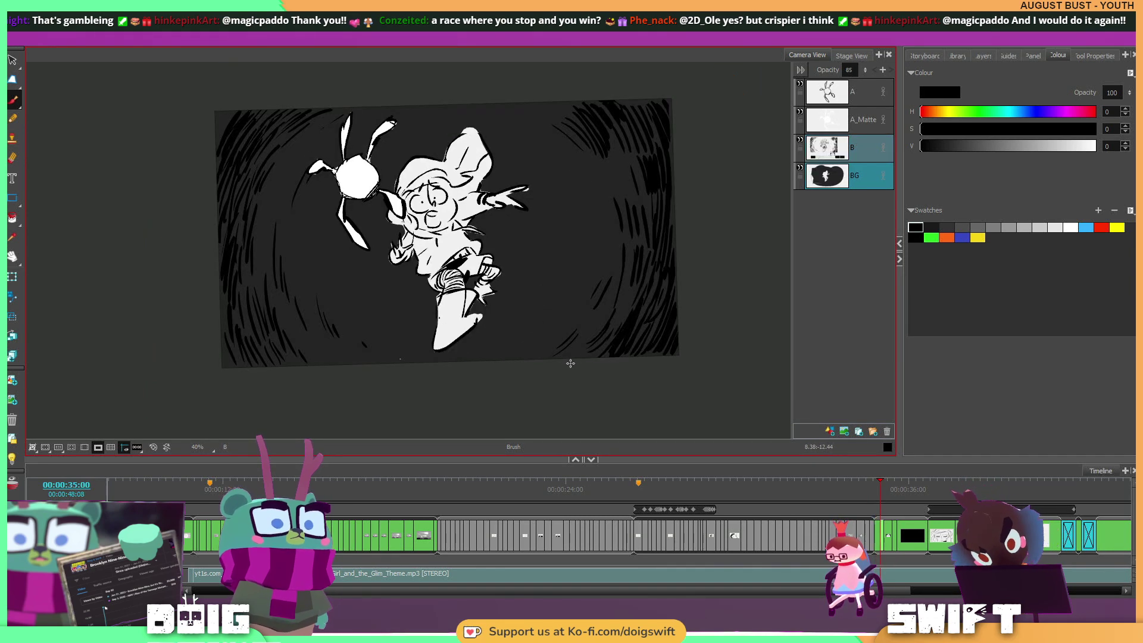
key("Left")
key("Right")
key("Left")
key("Left")
key("Right")
key("Right")
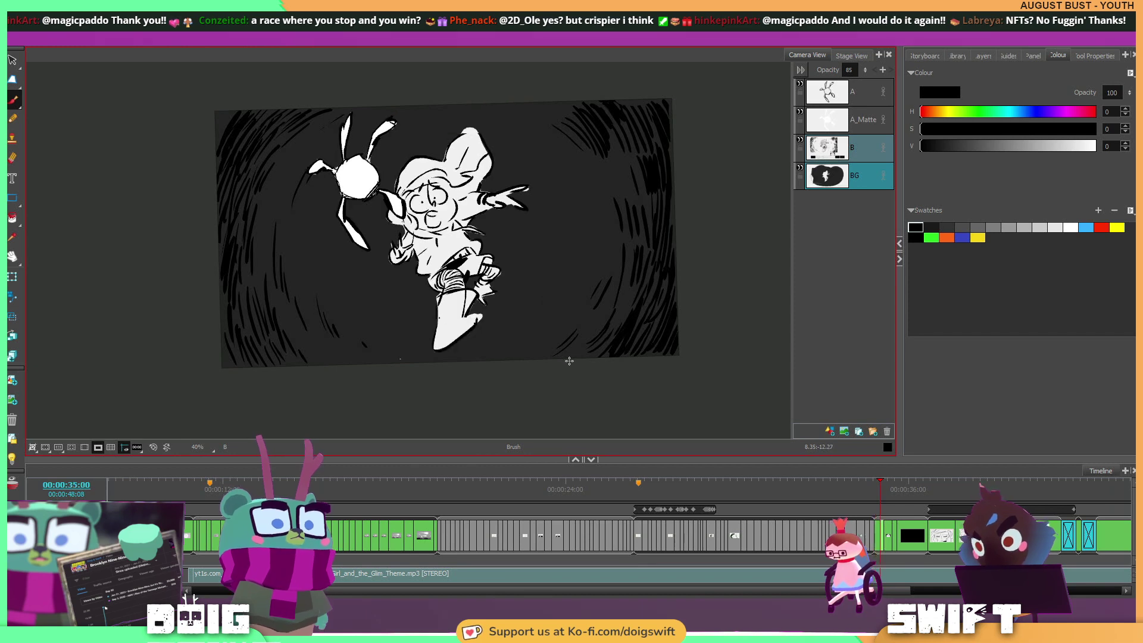
In the smaller dark panel at 00:00:35:00, lasso the girl across layers B and BG and nudge her slightly right.
mouse_move(524, 260)
left_mouse_down()
mouse_move(506, 311)
mouse_move(431, 340)
mouse_move(383, 286)
mouse_move(395, 174)
mouse_move(499, 130)
mouse_move(500, 275)
left_mouse_up()
key("alt+b")
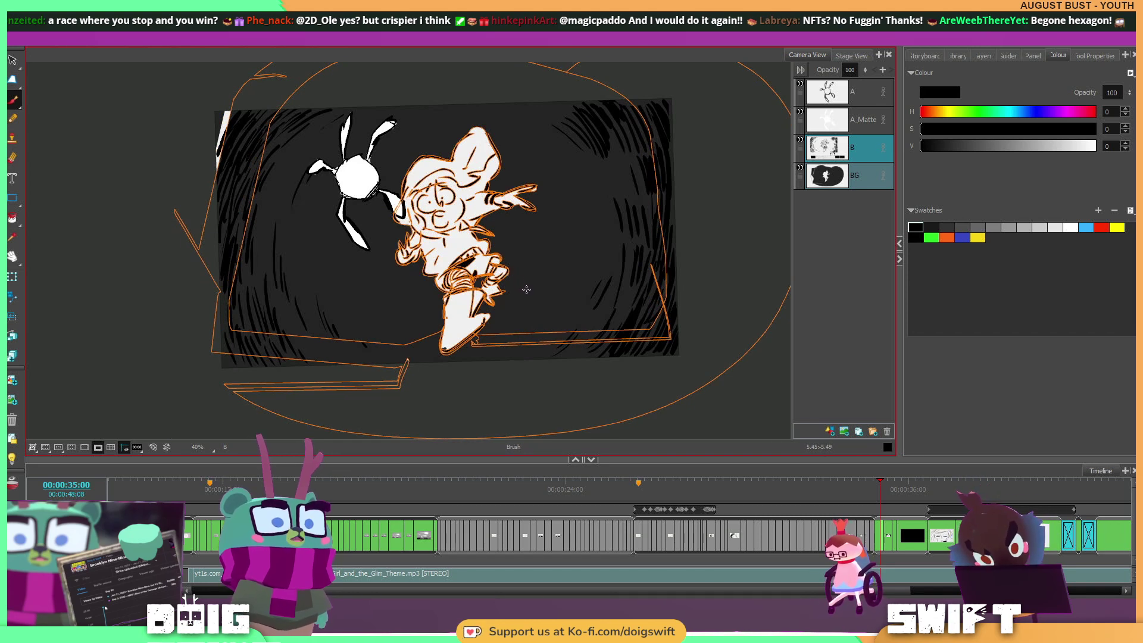
key("f")
key("g")
key("alt+s")
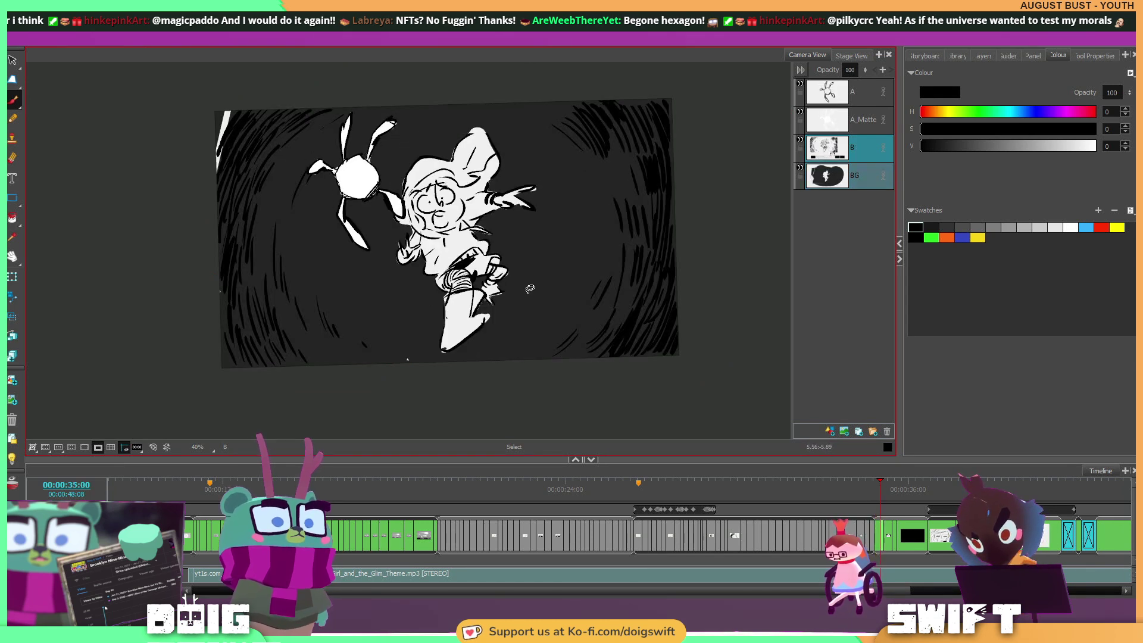
mouse_move(499, 342)
left_mouse_down()
mouse_move(381, 298)
mouse_move(489, 110)
mouse_move(532, 244)
left_mouse_up()
key("alt+b")
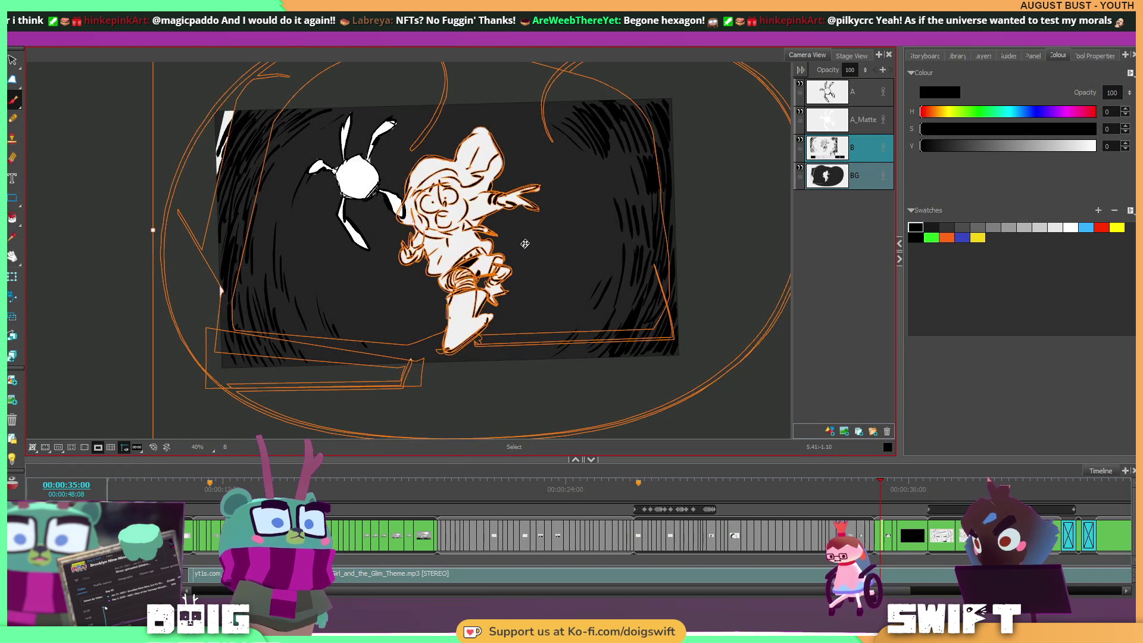
Step back and forth through the dark panels, including the one preceding the close-up, to check the girl's motion.
key("comma")
key("comma")
key("comma")
key("comma")
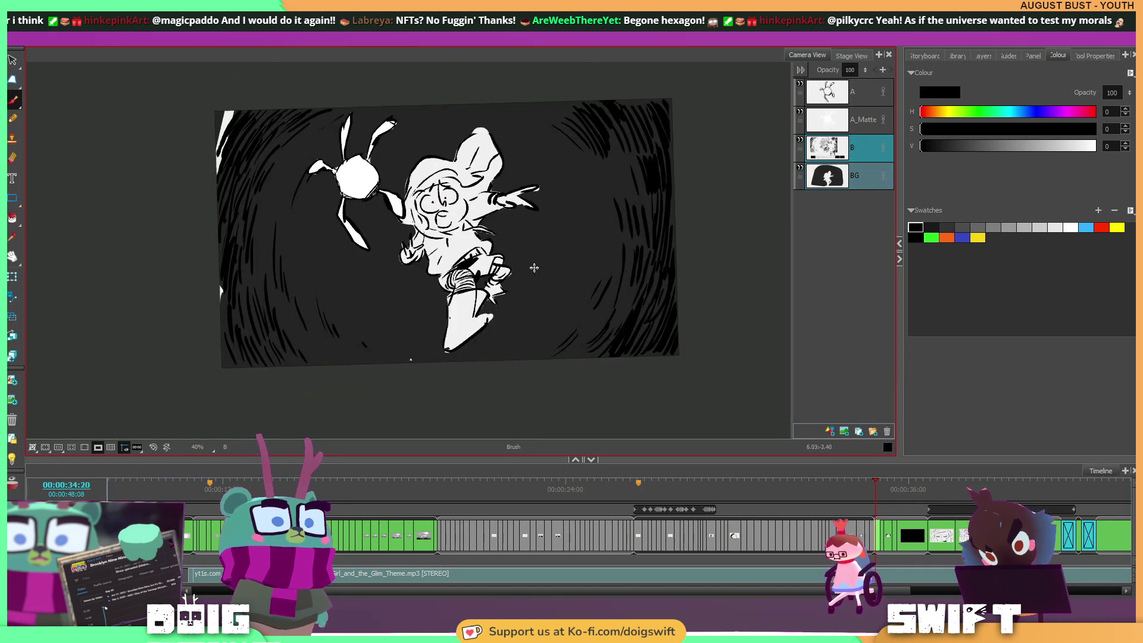
key("period")
key("period")
key("period")
key("period")
key("period")
key("period")
key("period")
key("period")
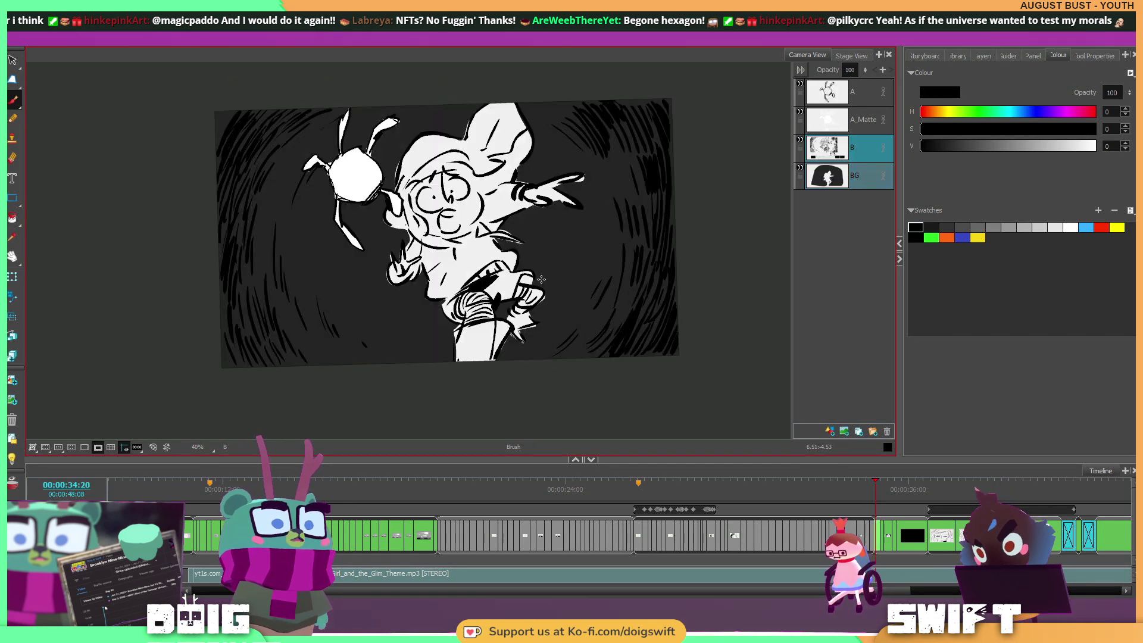
key("comma")
key("comma")
key("comma")
key("comma")
key("comma")
key("comma")
key("comma")
key("comma")
key("comma")
key("comma")
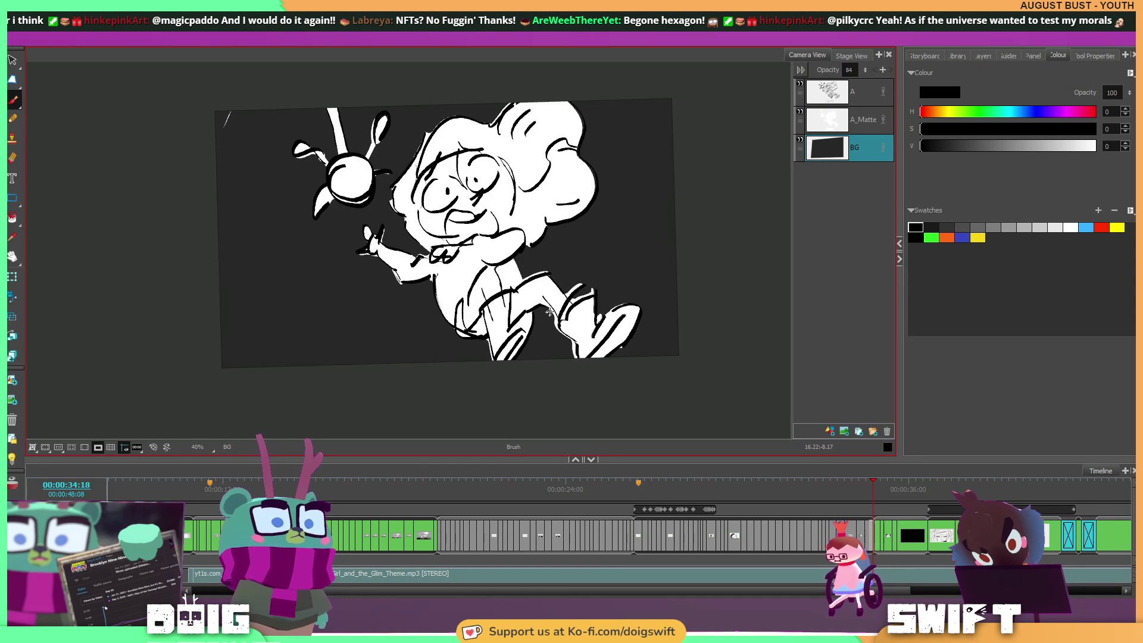
Try to reposition the big-haired girl, without the creature, on layers A and A_Matte in the panel at 00:00:34:18.
left_click(823, 99)
left_click(822, 119, "shift")
key("s")
mouse_move(617, 183)
left_mouse_down()
mouse_move(604, 106)
mouse_move(447, 96)
mouse_move(408, 155)
left_mouse_up()
mouse_move(365, 226)
left_mouse_down()
mouse_move(557, 403)
mouse_move(620, 179)
left_mouse_up()
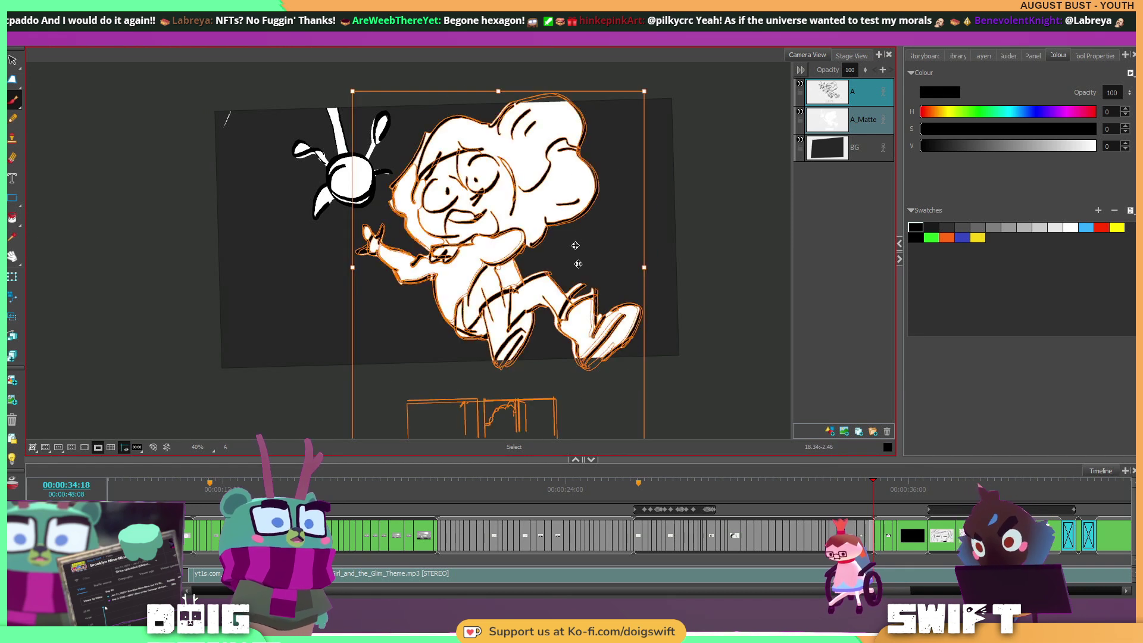
key("alt+b")
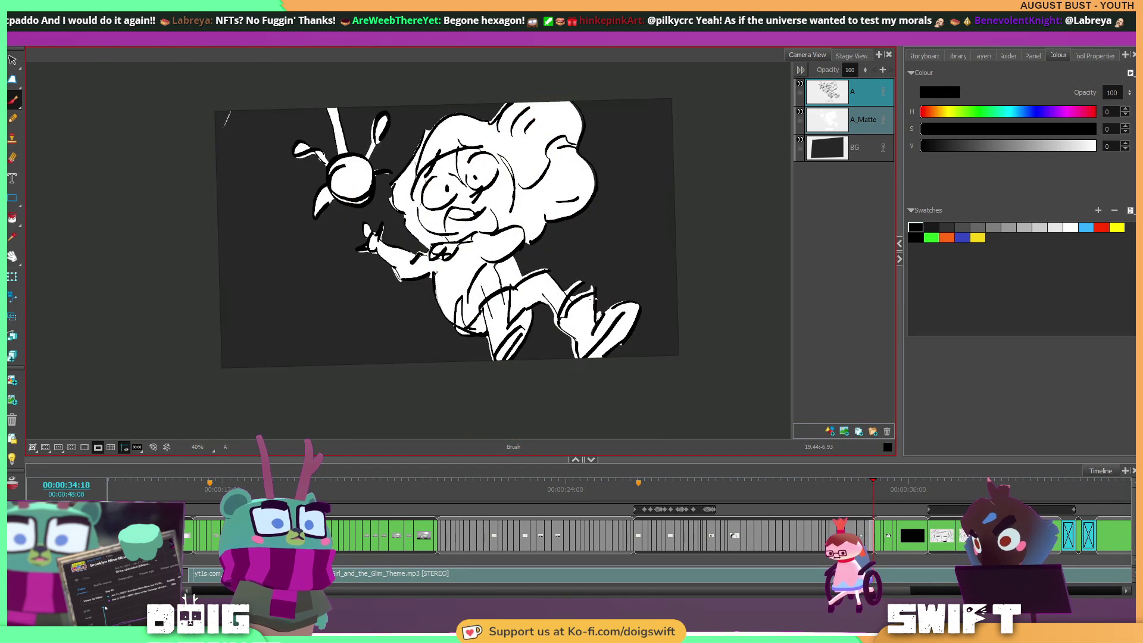
key("ctrl+z")
left_click(587, 309)
left_click_drag(587, 309, 585, 315)
key("alt+b")
In the panel at 00:00:35:00, brush over the white gaps along the frame's left and lower edges on the BG layer.
key("g")
key("g")
key("g")
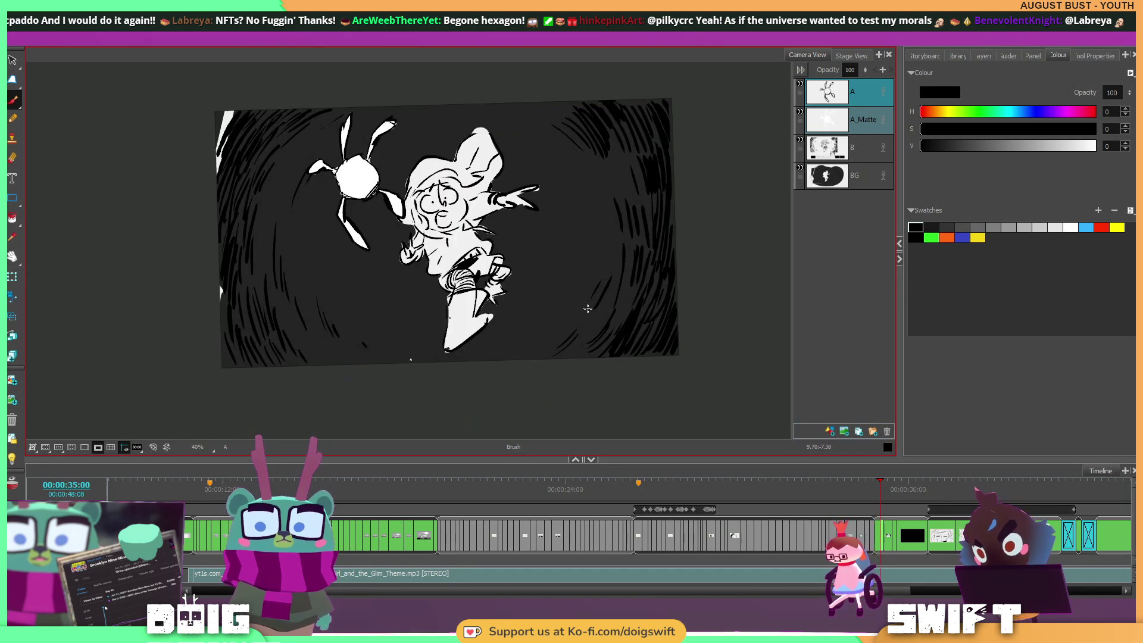
key("f")
key("f")
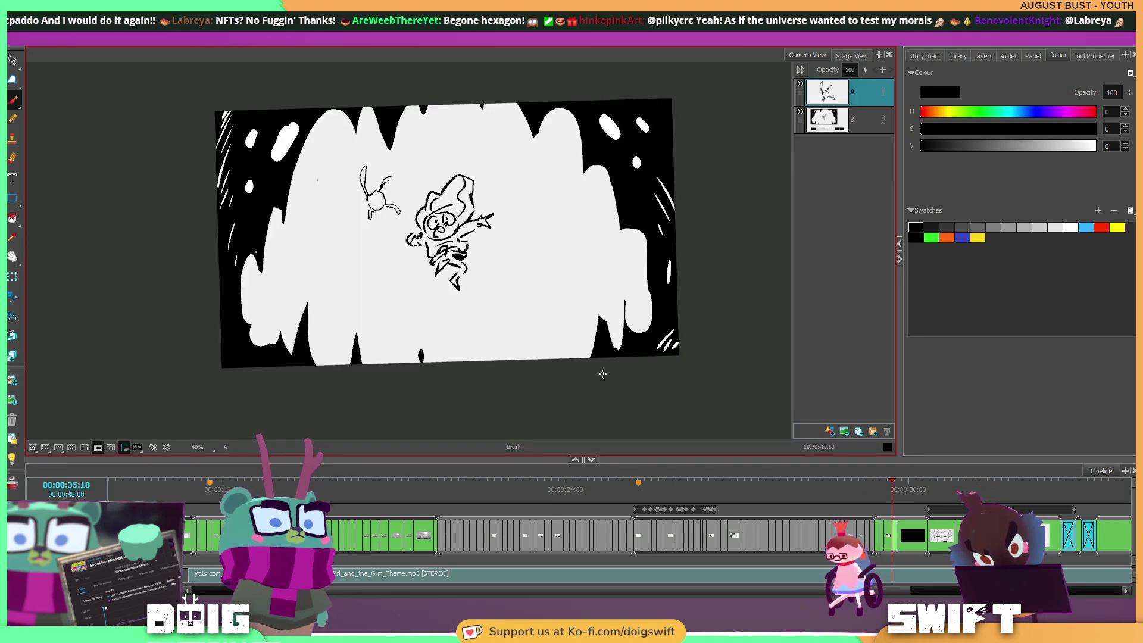
left_click(824, 177)
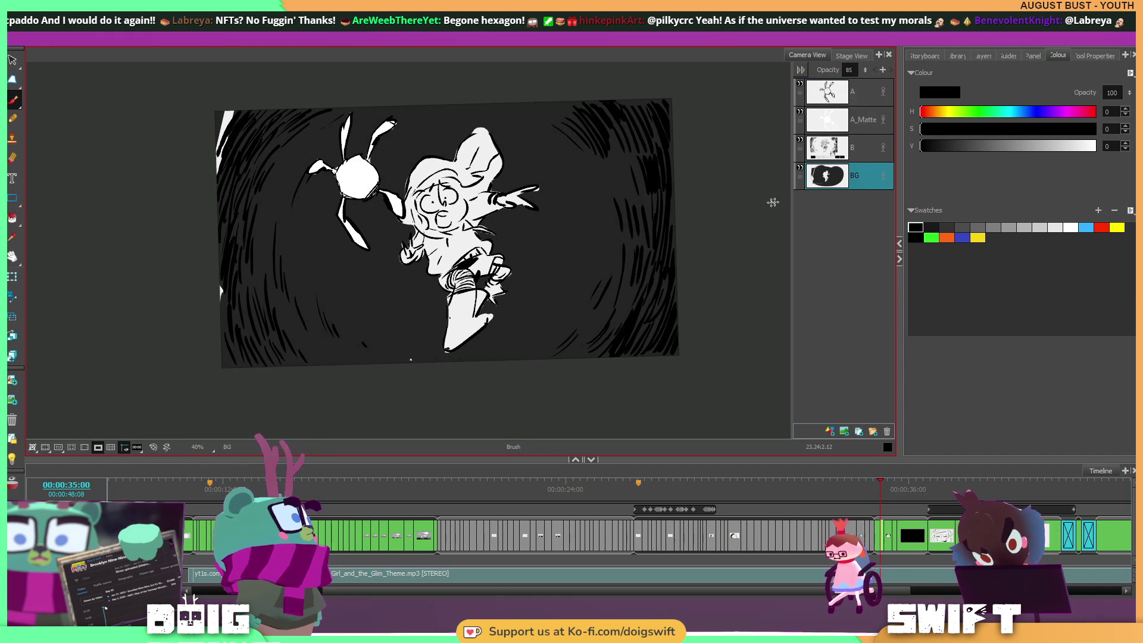
left_click(12, 237)
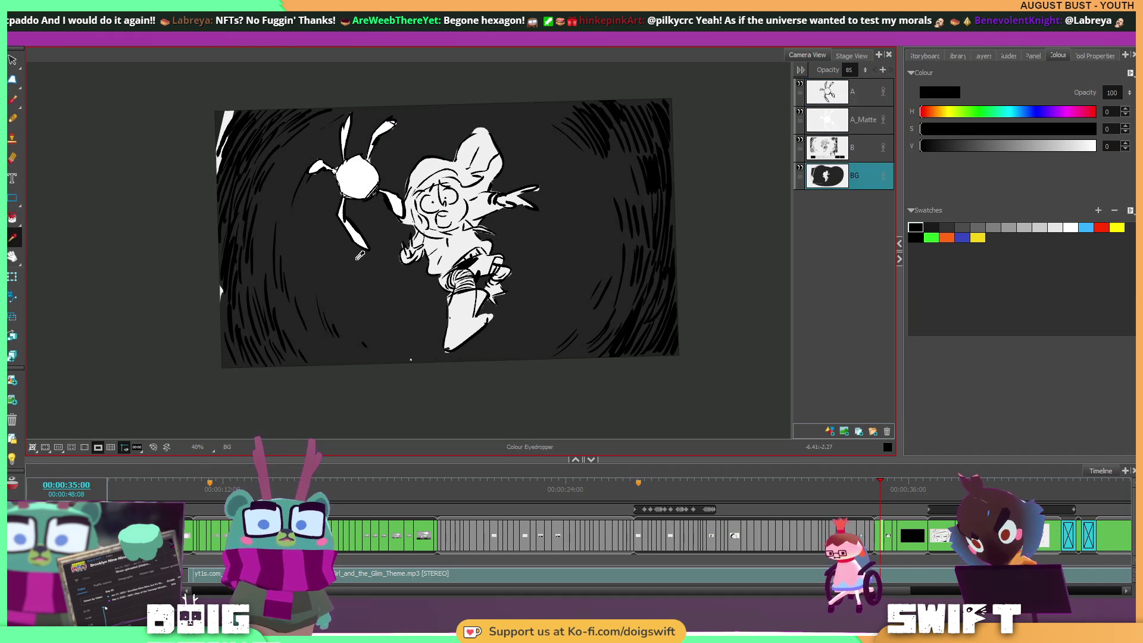
left_click(13, 99)
mouse_move(211, 171)
left_mouse_down()
mouse_move(227, 99)
mouse_move(245, 97)
left_mouse_up()
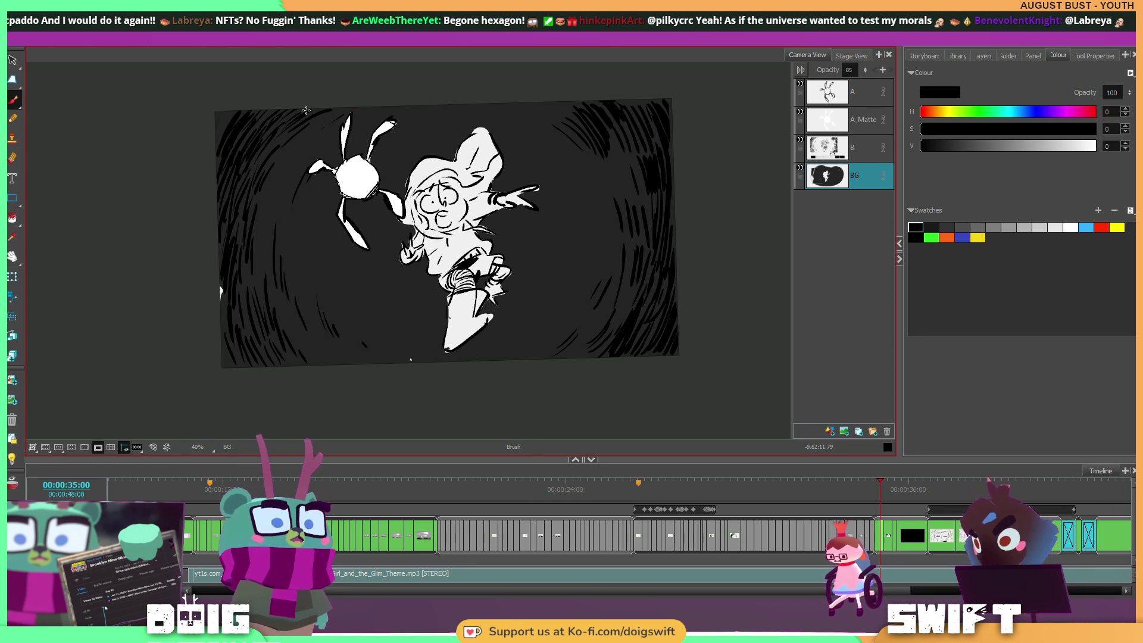
left_click_drag(222, 304, 220, 298)
left_click_drag(406, 356, 421, 370)
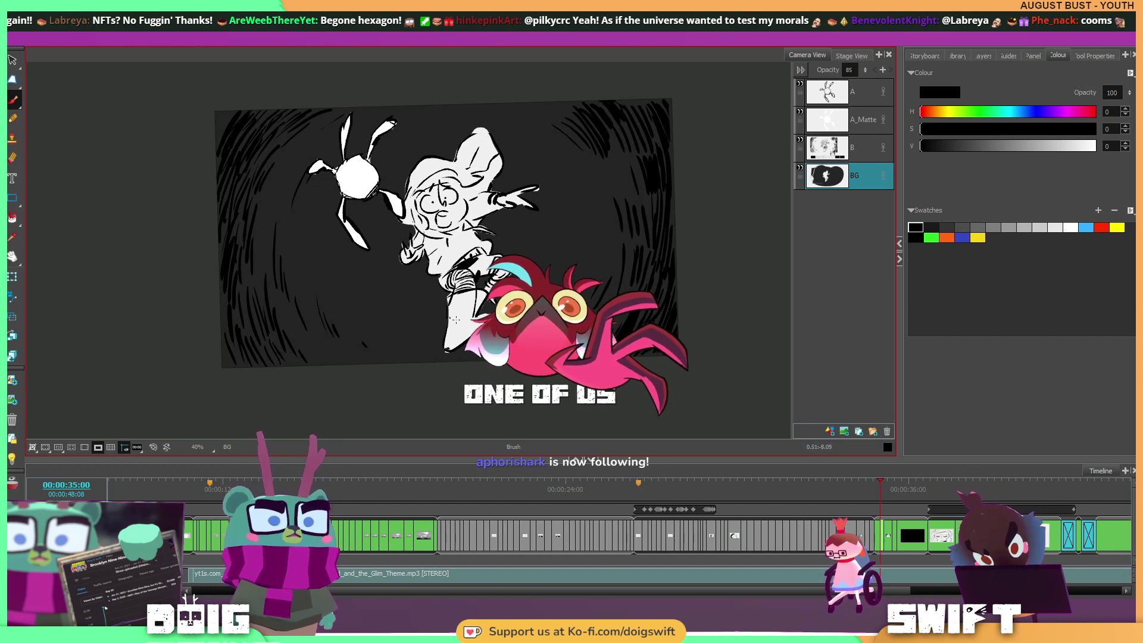
Remove the stray mark in the upper-left corner of the grey panel at 00:00:34:12 by erasing it on layer A.
left_click(875, 489)
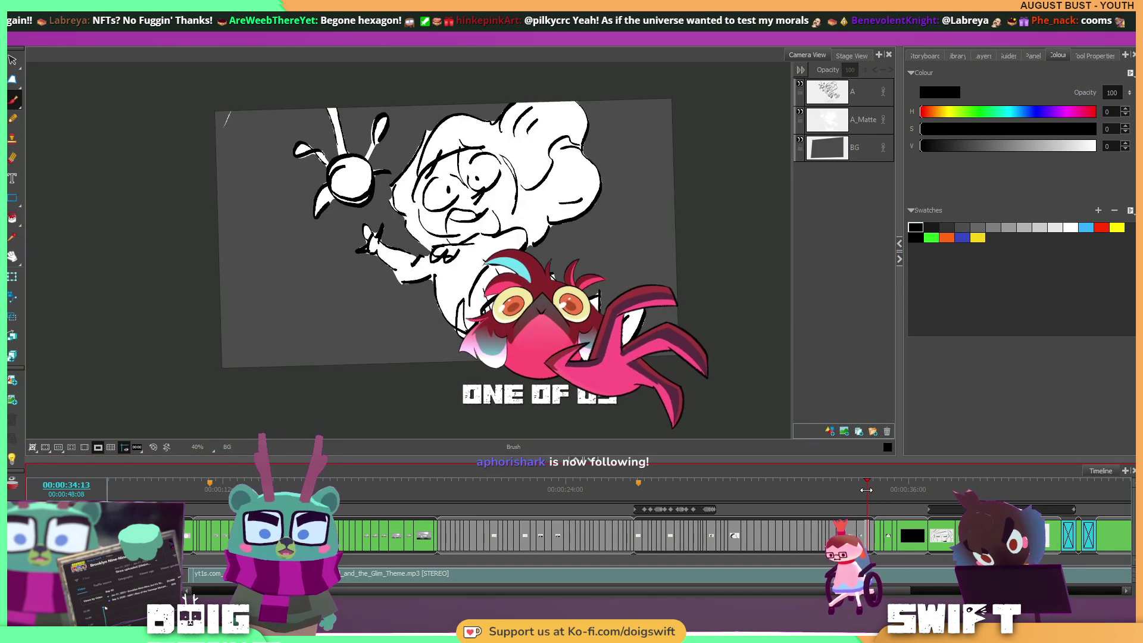
left_click_drag(881, 488, 866, 494)
left_click_drag(221, 131, 240, 95)
left_click_drag(224, 134, 232, 112)
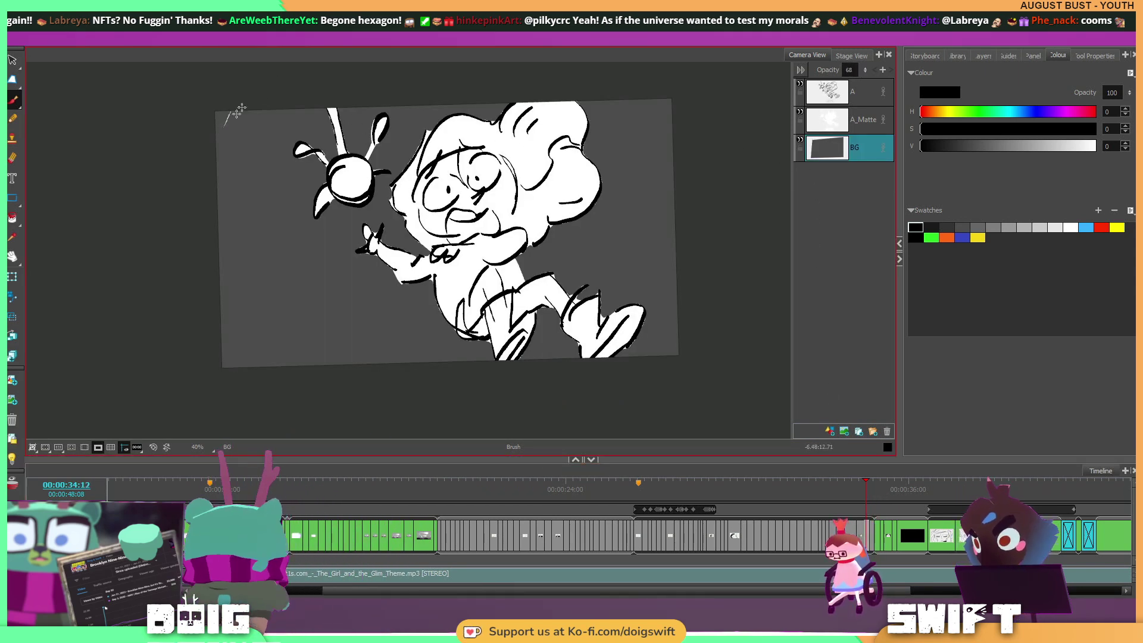
left_click(863, 120)
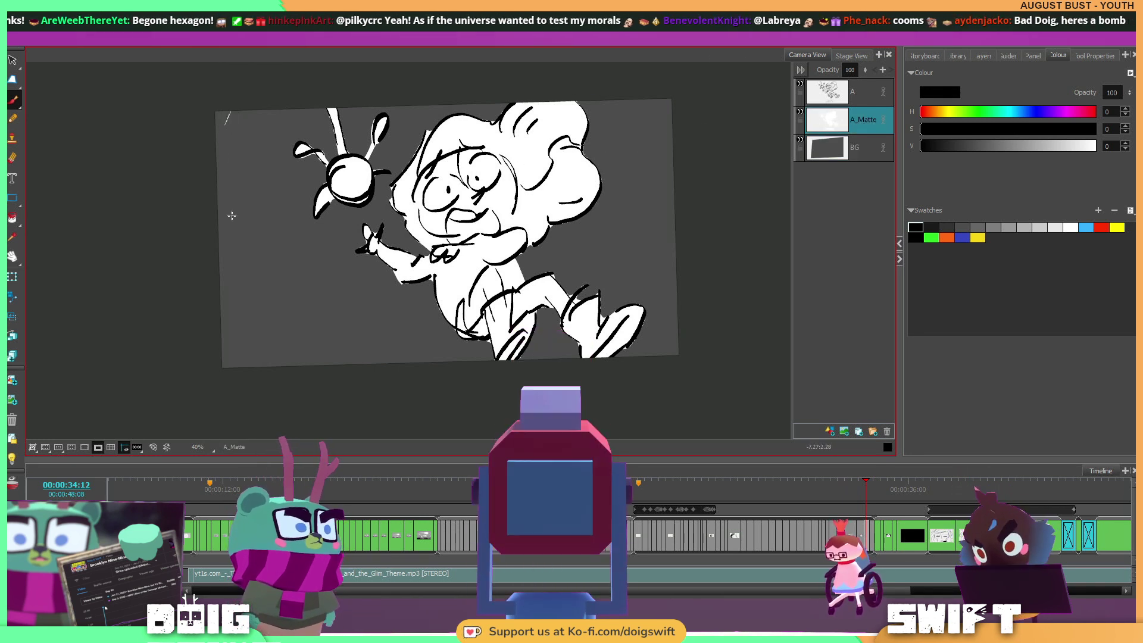
left_click(860, 92)
left_click_drag(241, 103, 221, 138)
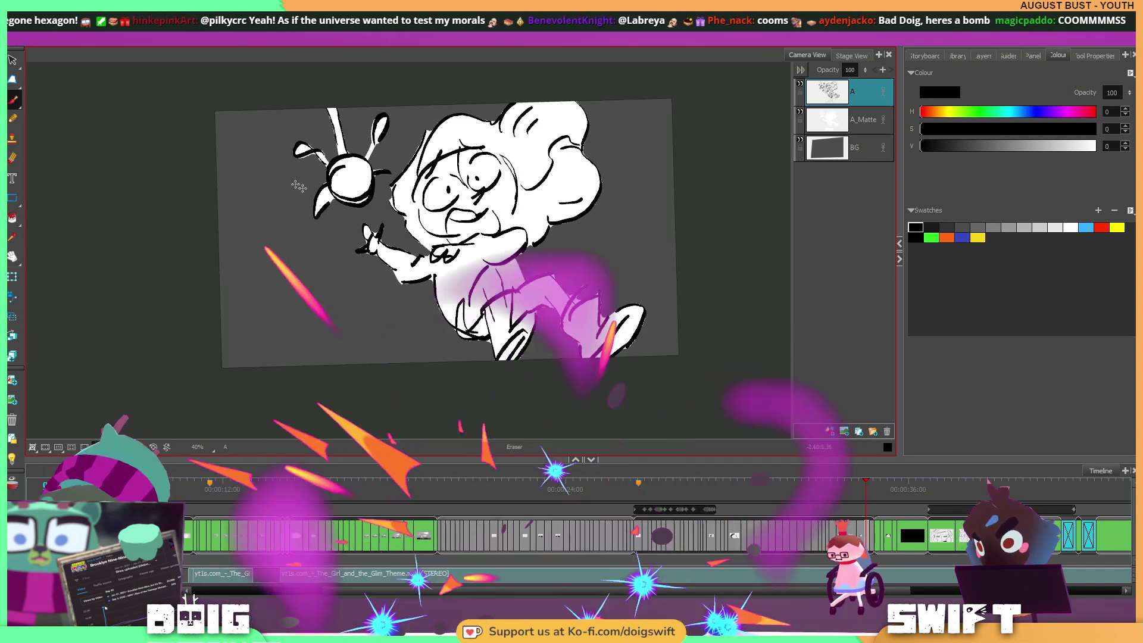
Erase the stray corner mark from the A_Matte layer in the dark panel at 00:00:34:17 and return to the Brush.
left_click(871, 487)
left_click_drag(236, 107, 222, 132)
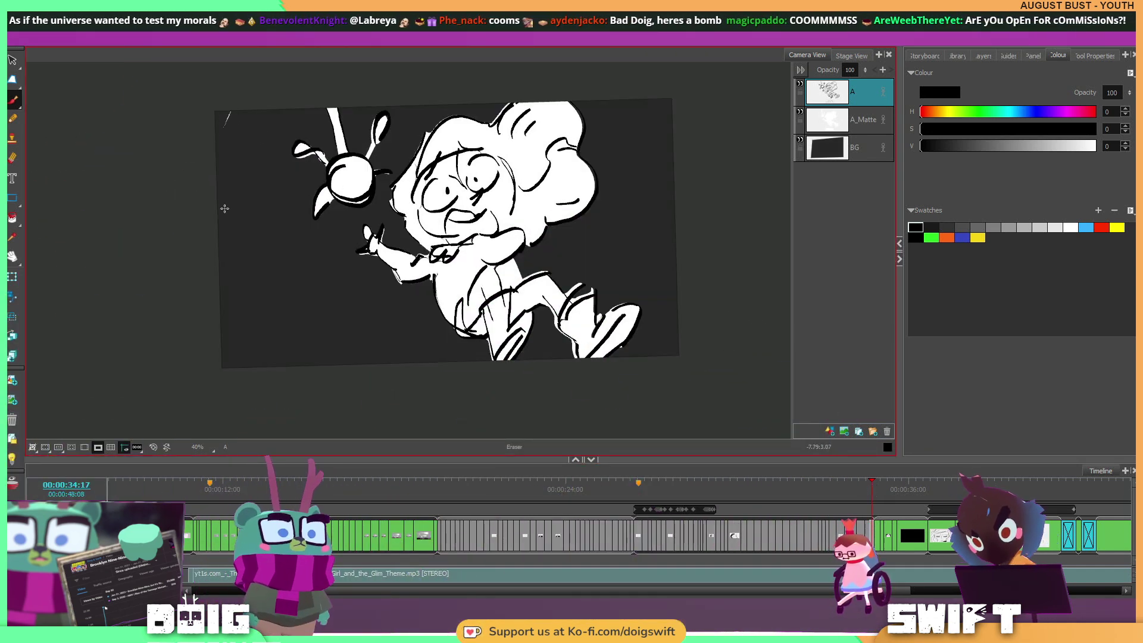
left_click(831, 116)
left_click_drag(231, 113, 222, 133)
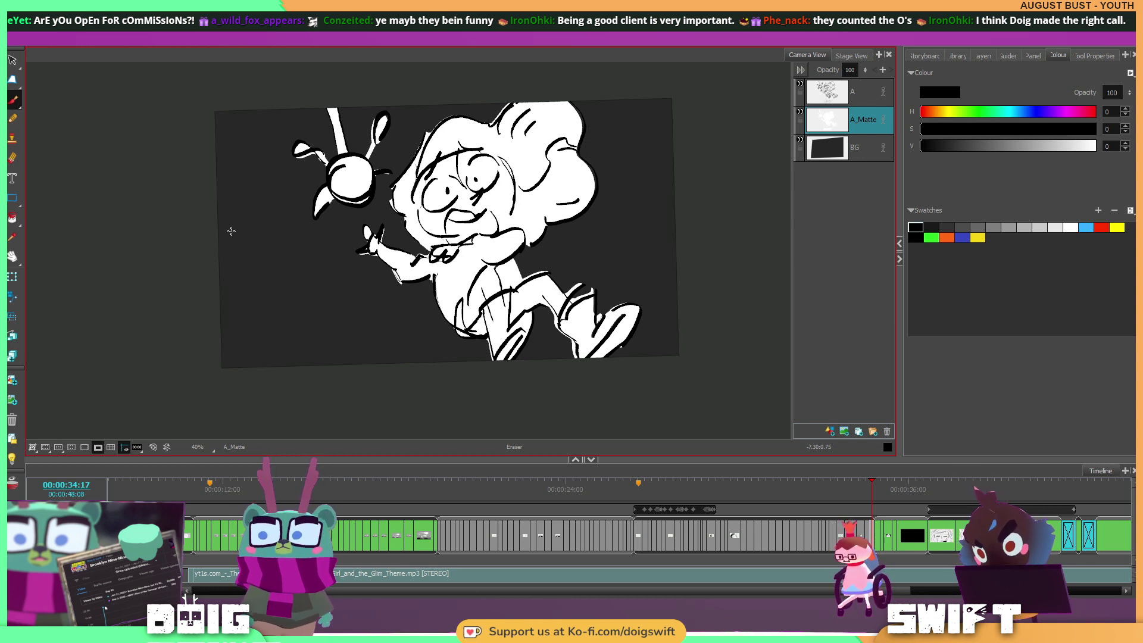
key("alt+b")
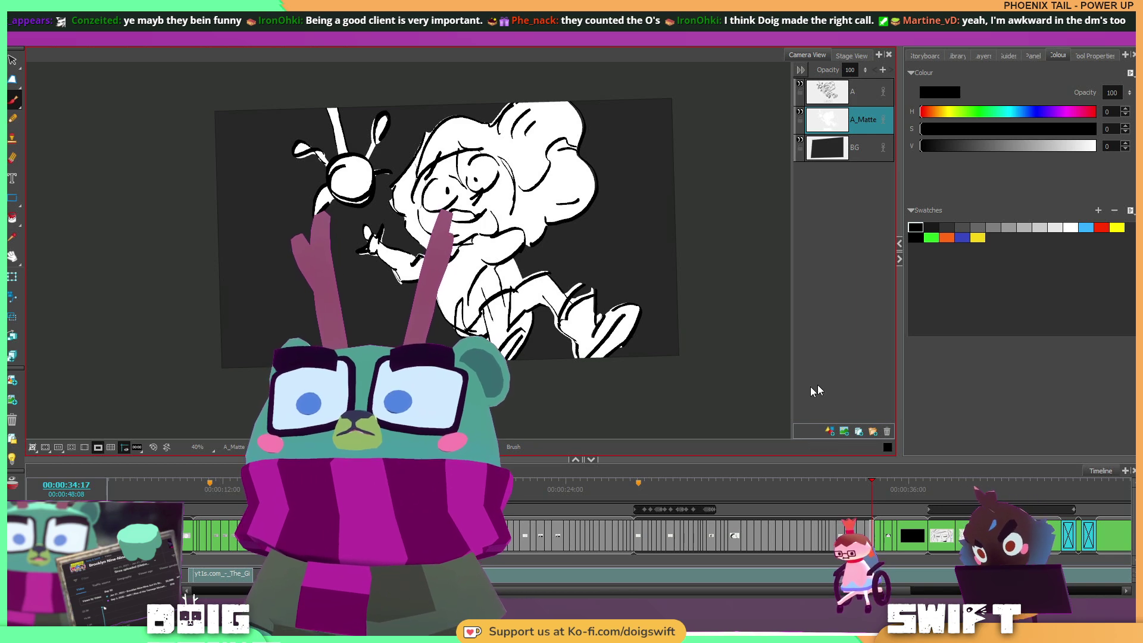
In the panel at 00:00:21:18, outline the grimacing girl's torso on the D_Matte layer and fill it white.
mouse_move(871, 483)
left_mouse_down()
mouse_move(826, 493)
mouse_move(902, 479)
left_mouse_up()
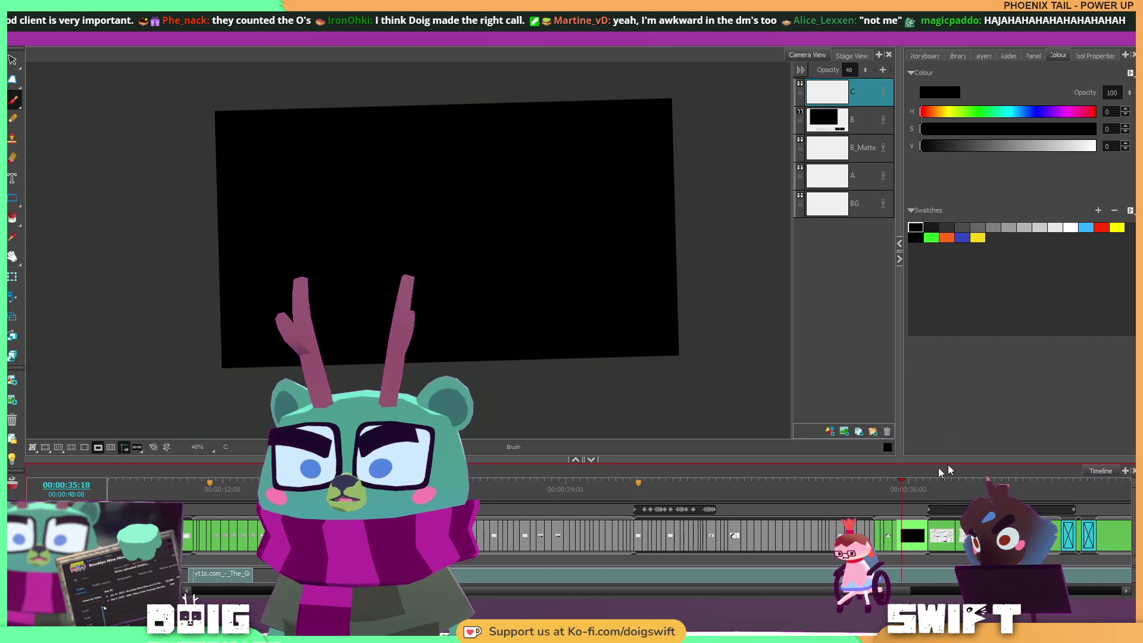
mouse_move(850, 491)
left_mouse_down()
mouse_move(774, 500)
mouse_move(809, 503)
mouse_move(442, 503)
mouse_move(502, 522)
left_mouse_up()
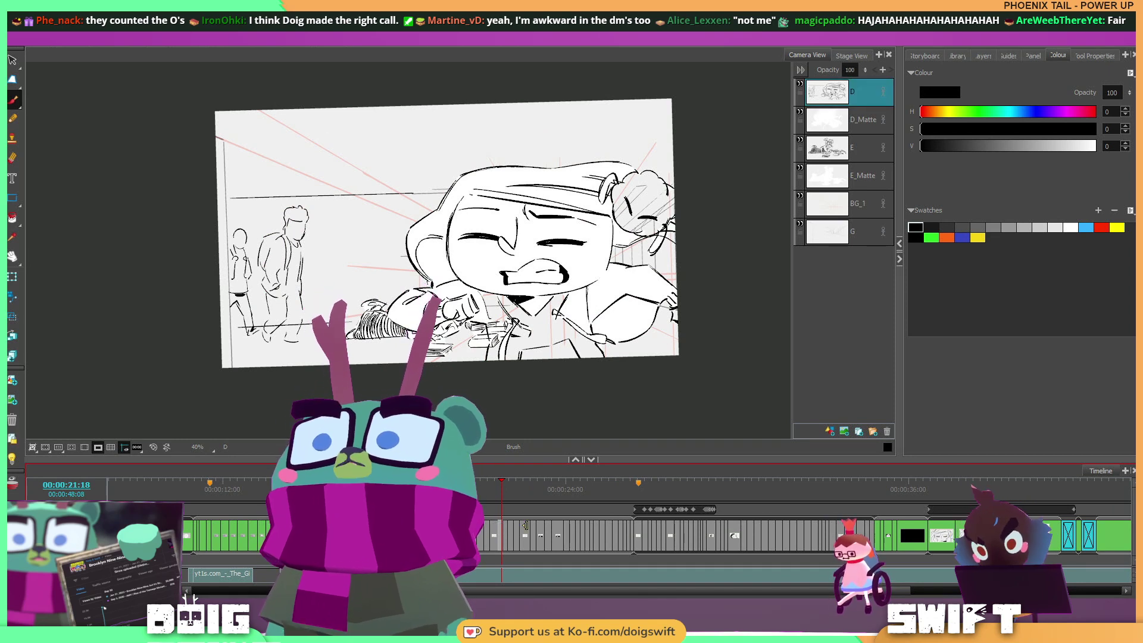
left_click(862, 120)
left_click(1071, 228)
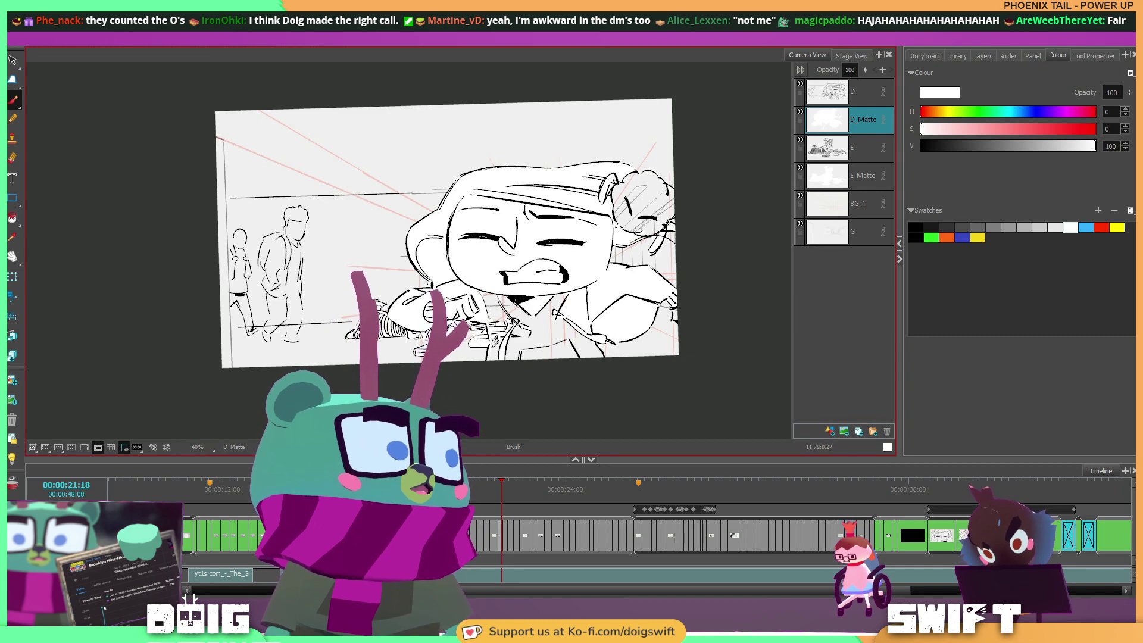
mouse_move(603, 357)
left_mouse_down()
mouse_move(557, 392)
mouse_move(492, 384)
mouse_move(494, 322)
left_mouse_up()
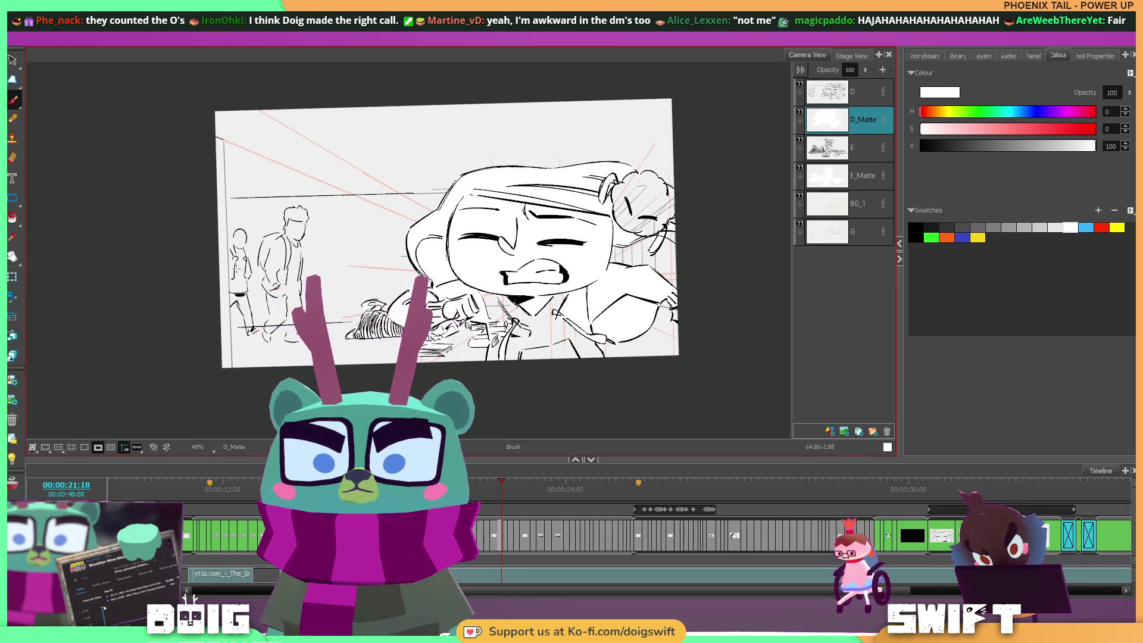
left_click(11, 219)
left_click(534, 308)
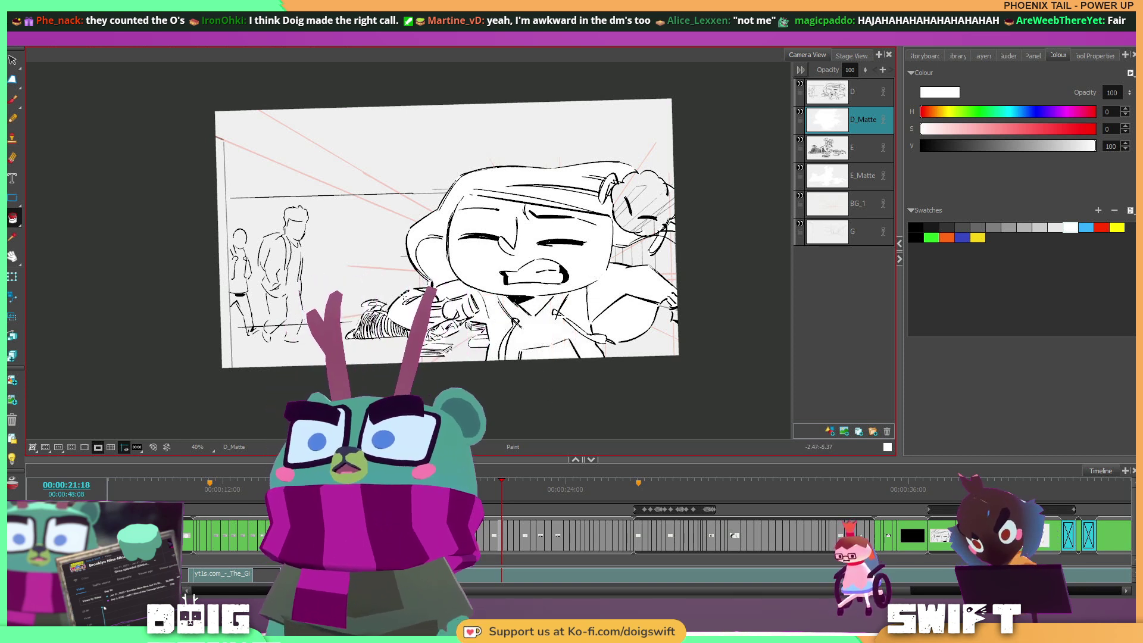
Close the matte outline around the creature beside the girl's head, fill it white on D_Matte, and save the project.
left_click(12, 100)
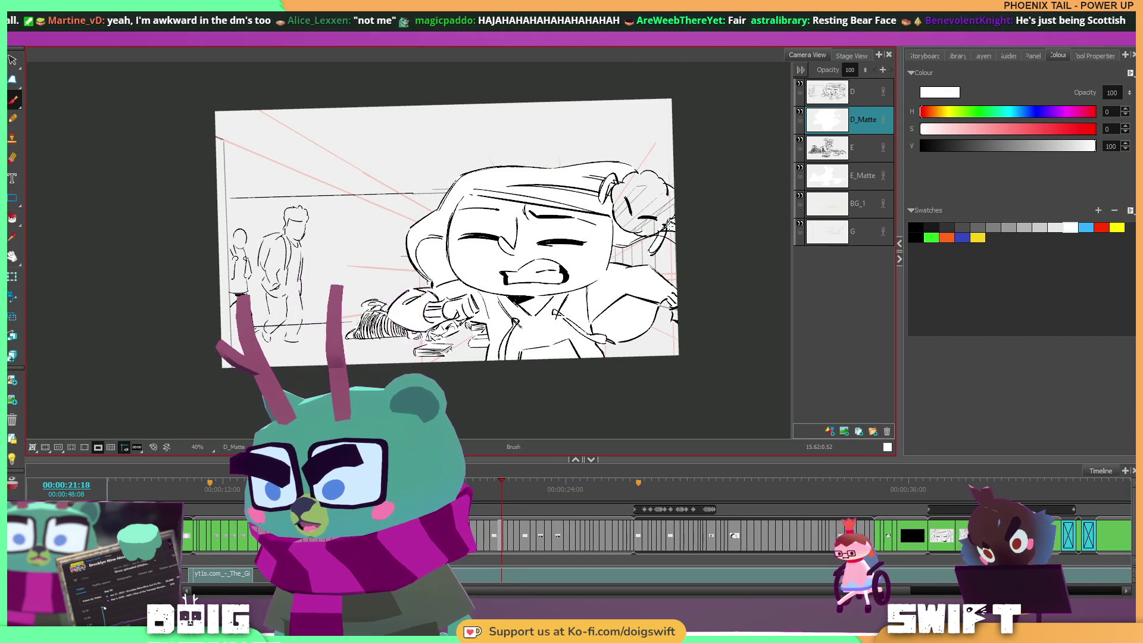
mouse_move(666, 291)
left_mouse_down()
mouse_move(702, 238)
mouse_move(672, 171)
left_mouse_up()
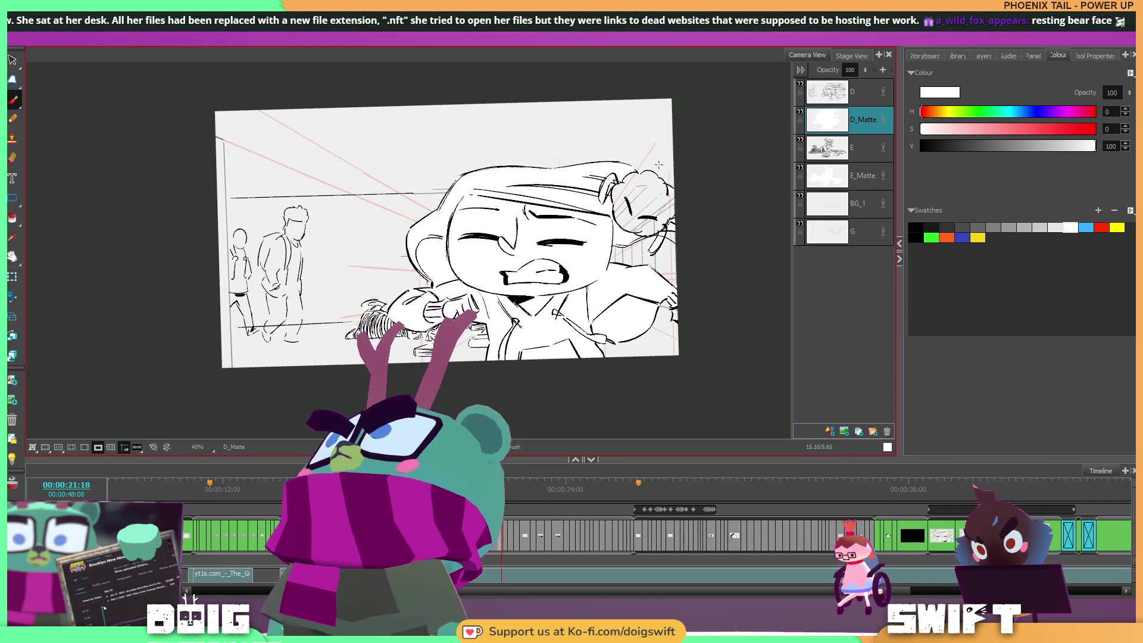
left_click(12, 218)
left_click(661, 203)
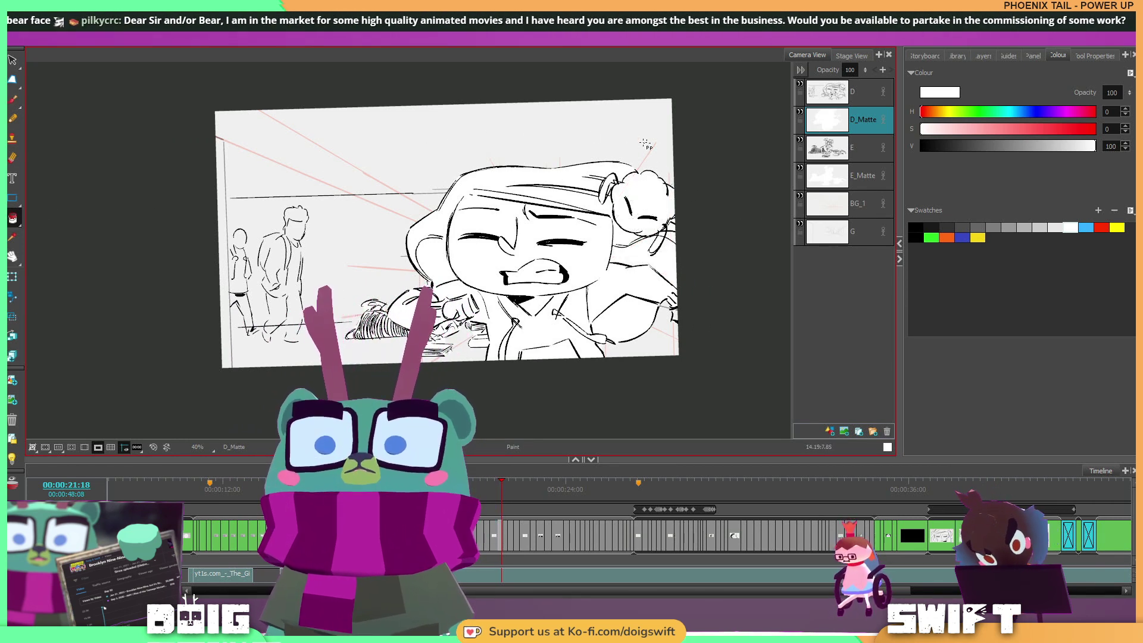
key("alt+b")
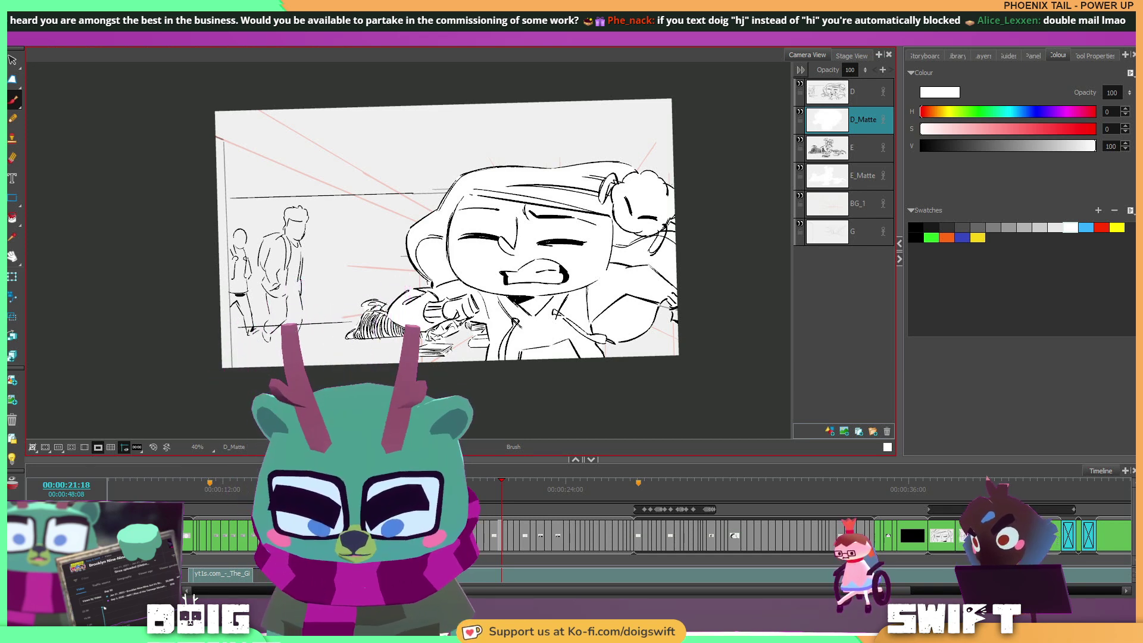
key("ctrl+s")
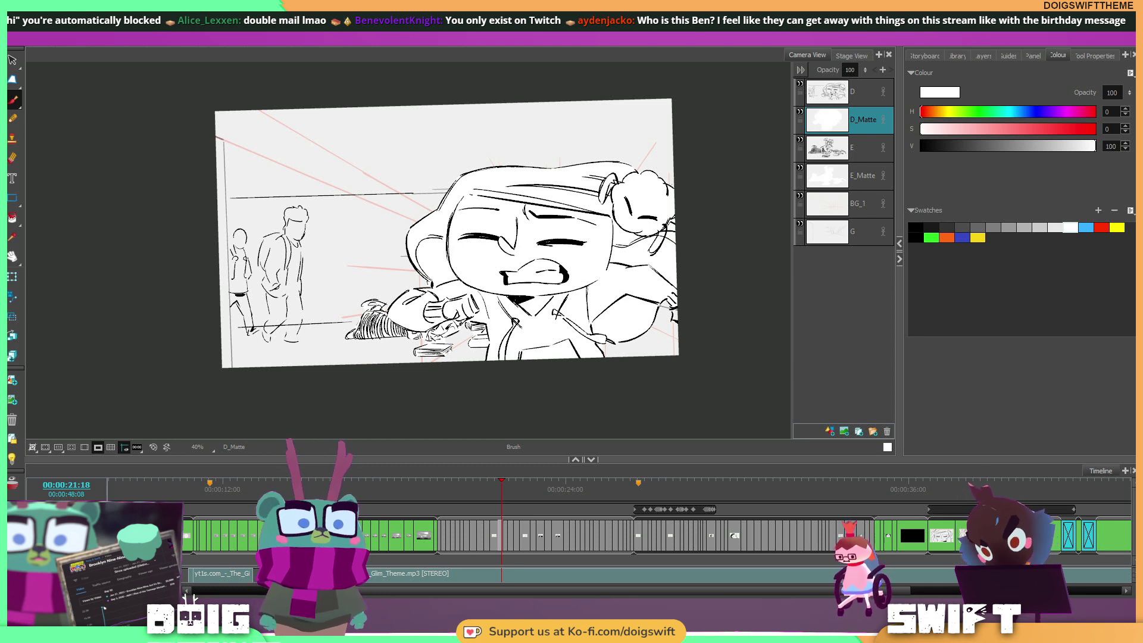
In the panel at 00:00:21:23, fill the wide-eyed girl's torso with white on the D_Matte layer.
mouse_move(499, 481)
left_mouse_down()
mouse_move(493, 489)
mouse_move(508, 491)
left_mouse_up()
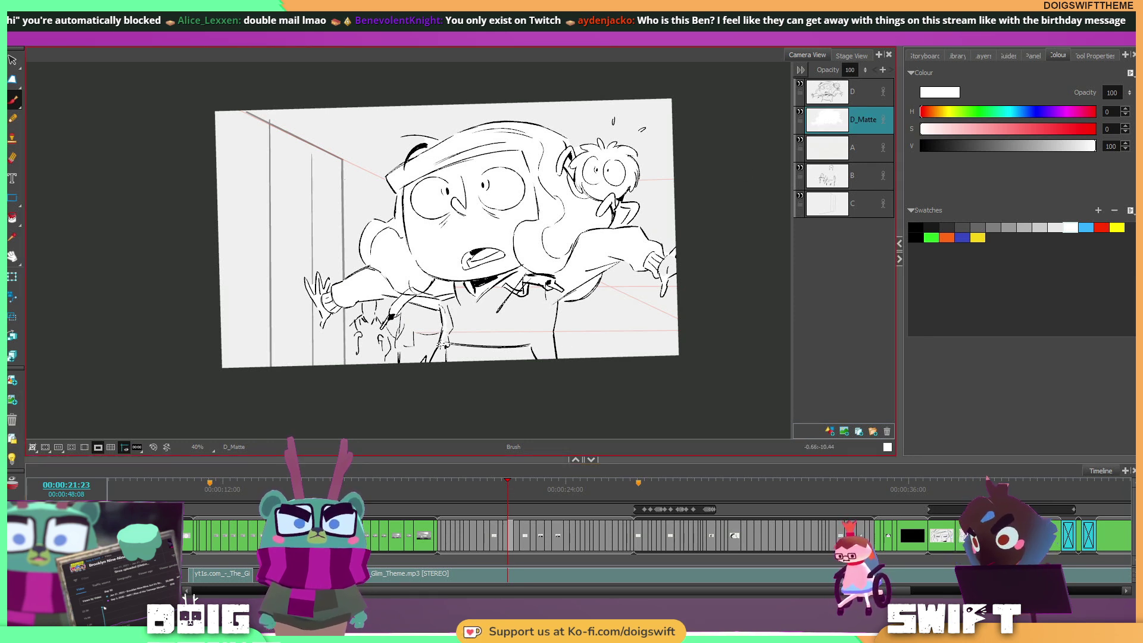
mouse_move(436, 353)
left_mouse_down()
mouse_move(427, 382)
mouse_move(450, 395)
mouse_move(534, 397)
mouse_move(553, 385)
mouse_move(552, 322)
mouse_move(577, 286)
left_mouse_up()
key("ctrl+z")
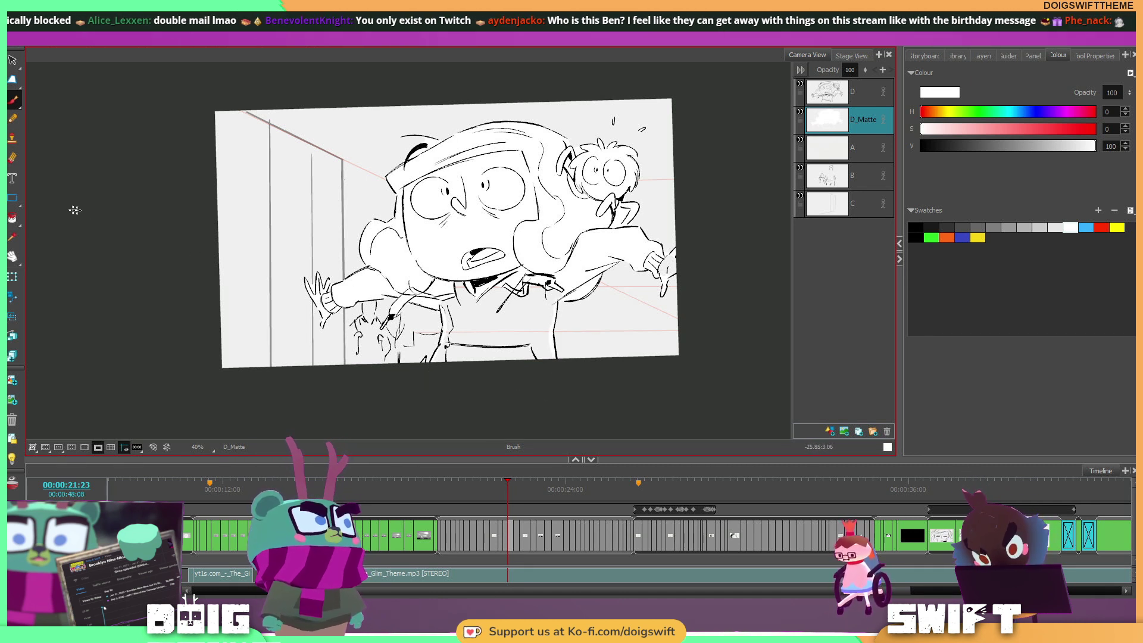
left_click(12, 218)
left_click(497, 276)
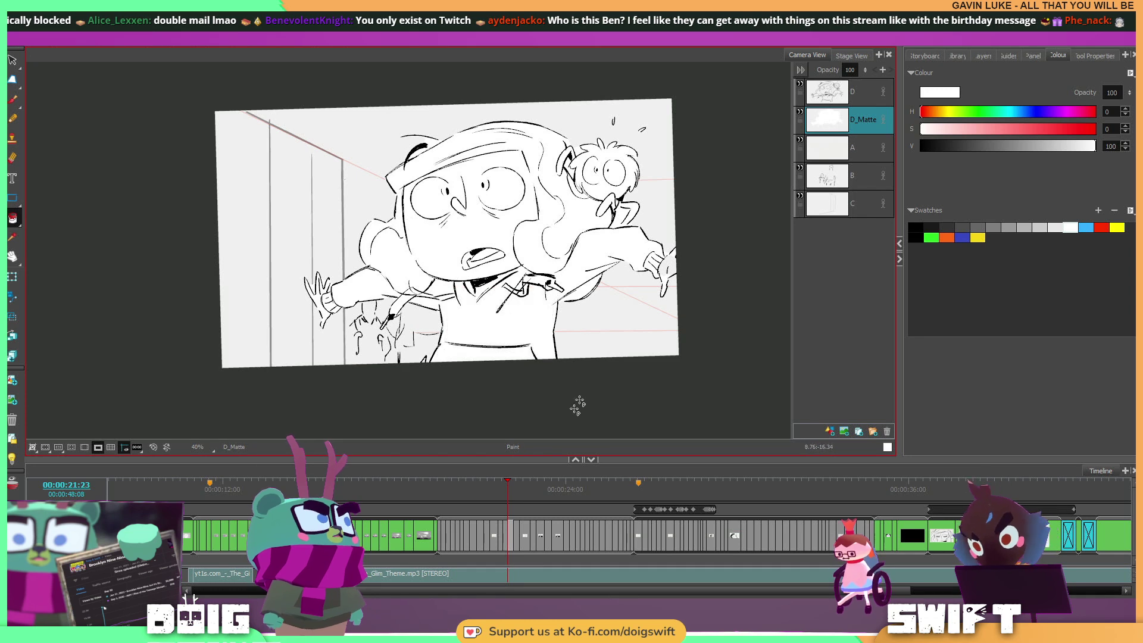
In the panel at 00:00:21:19, close the girl's torso outline on D_Matte and fill it white.
left_click(503, 490)
left_click(12, 99)
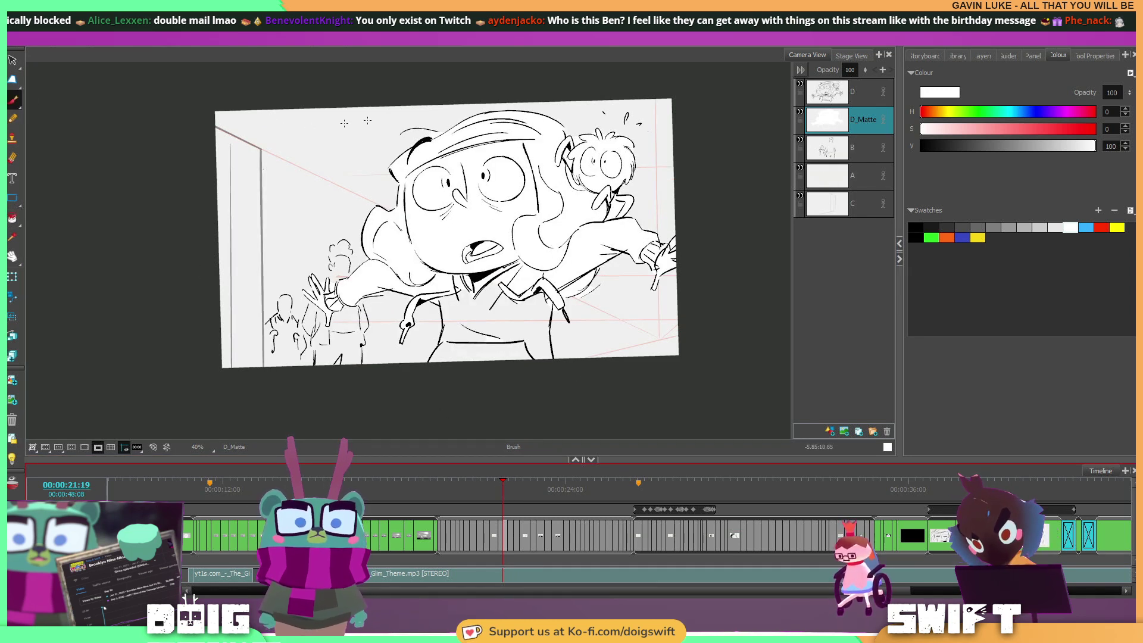
mouse_move(442, 311)
left_mouse_down()
mouse_move(431, 384)
mouse_move(487, 398)
mouse_move(553, 390)
mouse_move(552, 303)
left_mouse_up()
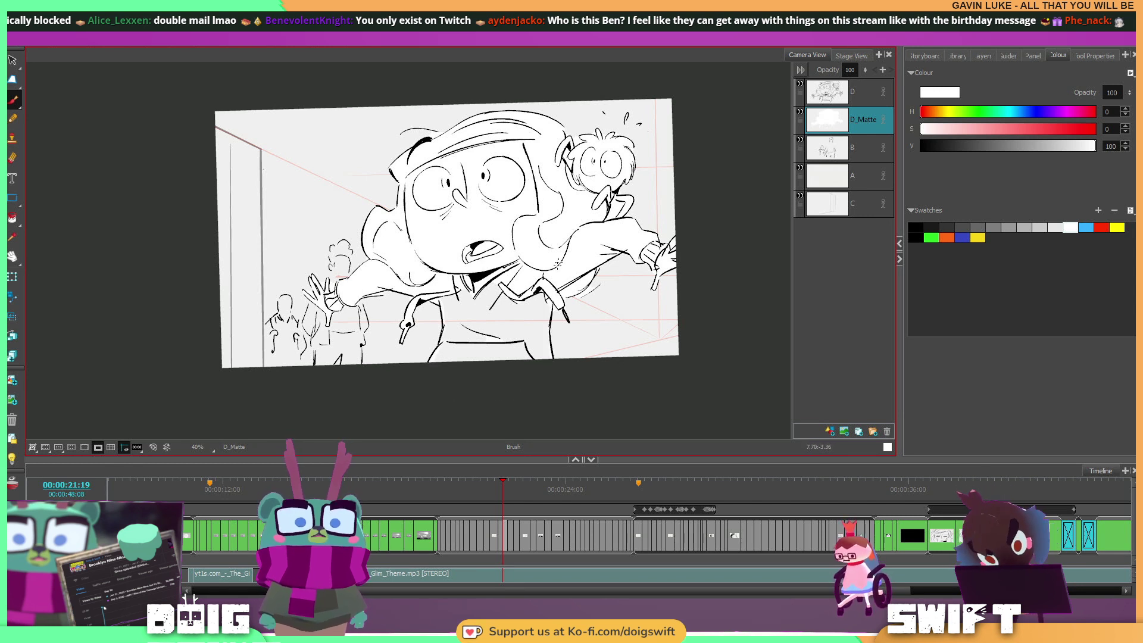
left_click(13, 218)
left_click(481, 276)
In the panel at 00:00:22:06, touch up the girl's white matte around her arm and hair on D_Matte with the Brush and Eraser.
mouse_move(496, 489)
left_mouse_down()
mouse_move(522, 480)
mouse_move(516, 487)
left_mouse_up()
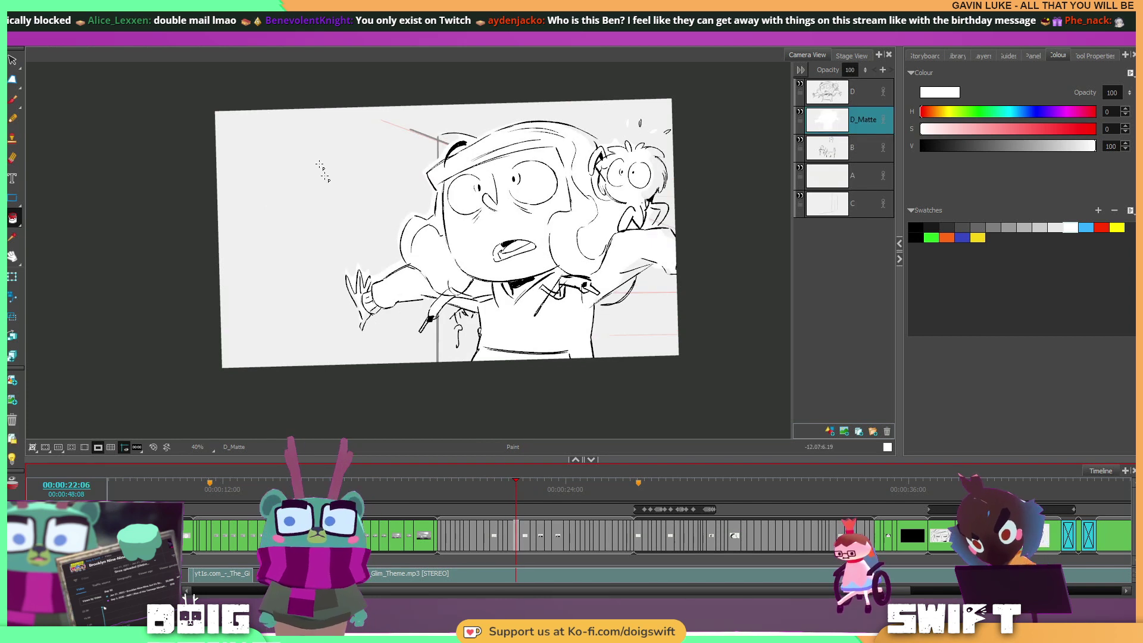
left_click(13, 99)
mouse_move(598, 299)
left_mouse_down()
mouse_move(632, 278)
mouse_move(619, 299)
mouse_move(640, 274)
mouse_move(633, 282)
left_mouse_up()
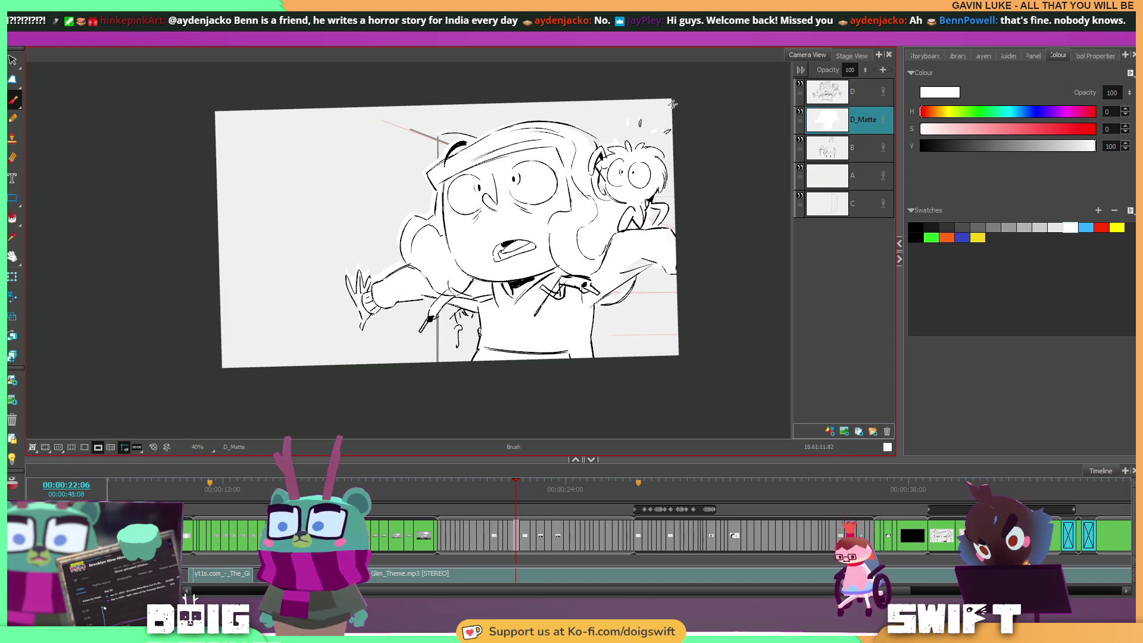
key("alt+i")
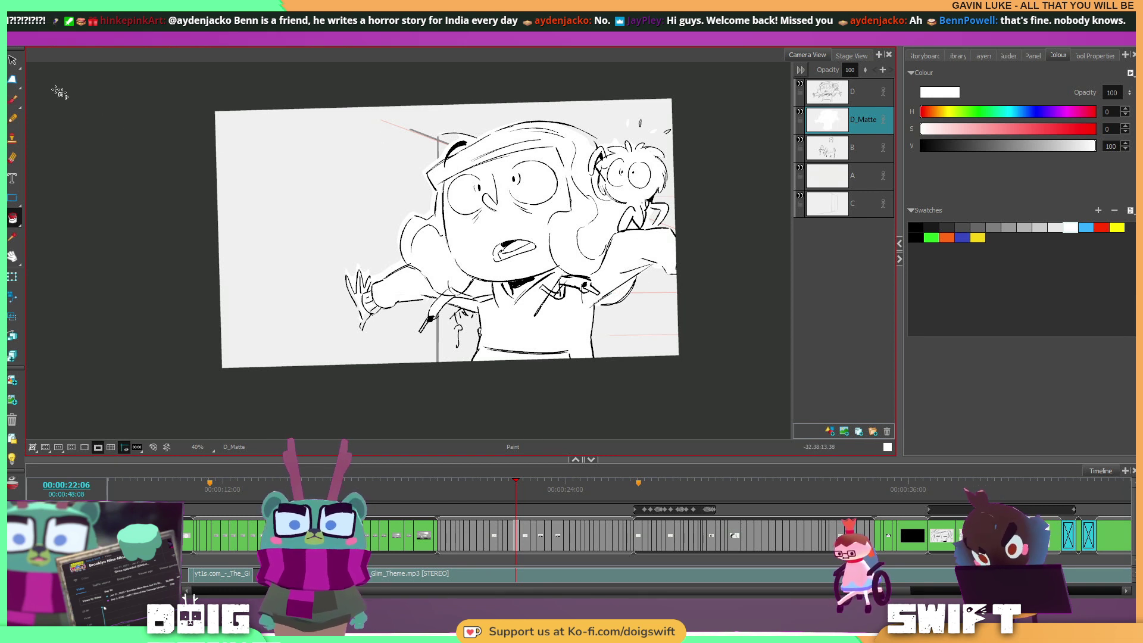
left_click(14, 100)
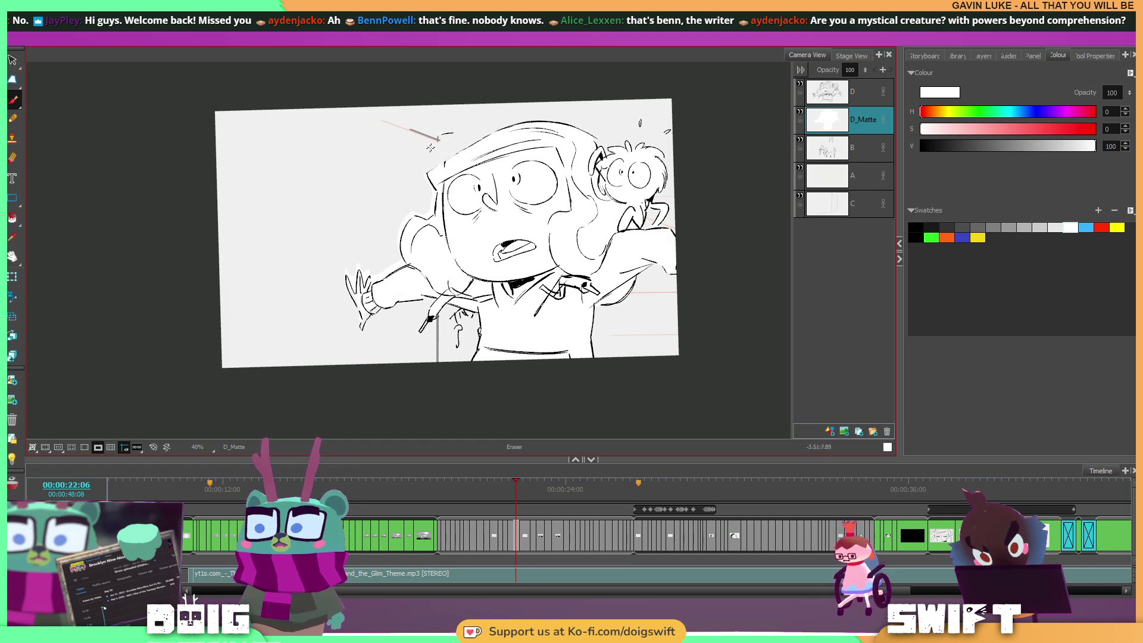
left_click_drag(439, 135, 499, 113)
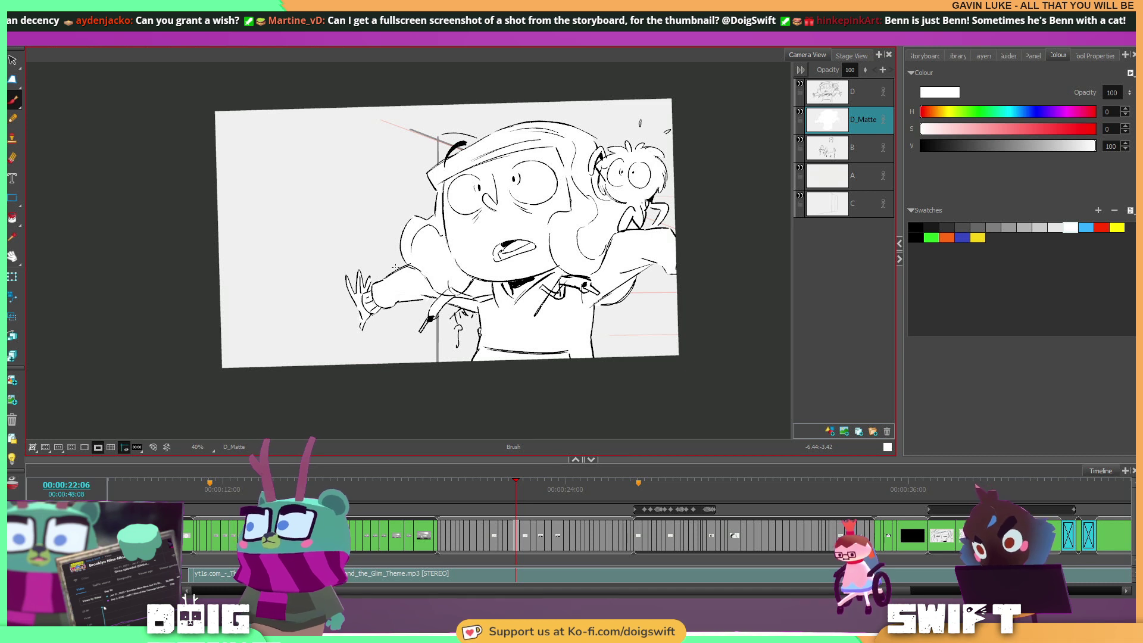
key("alt+e")
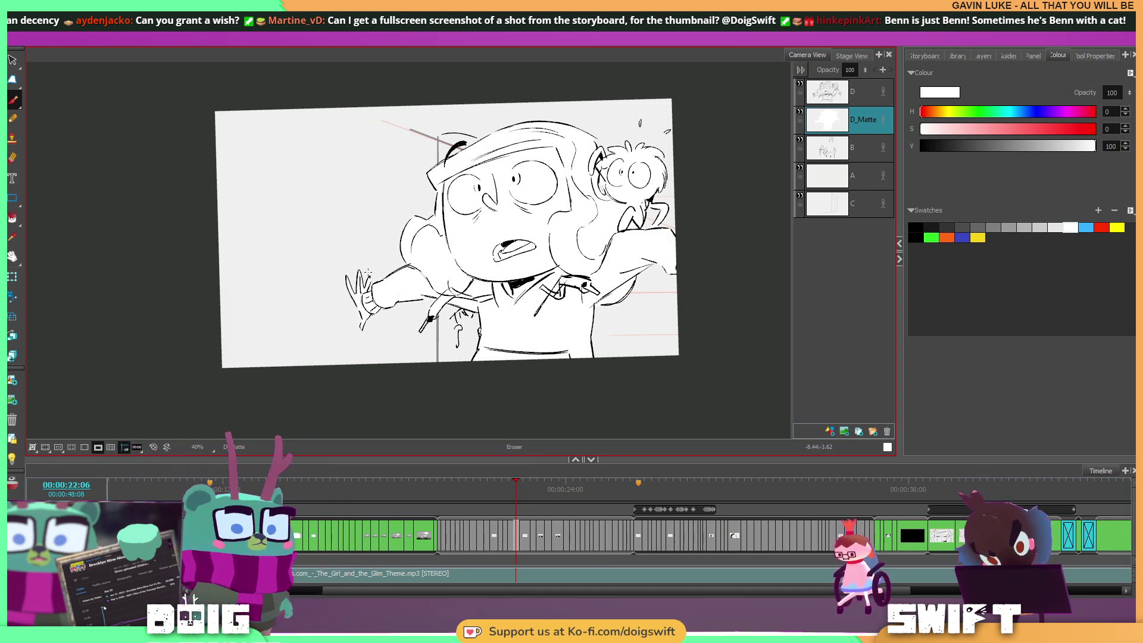
key("alt+b")
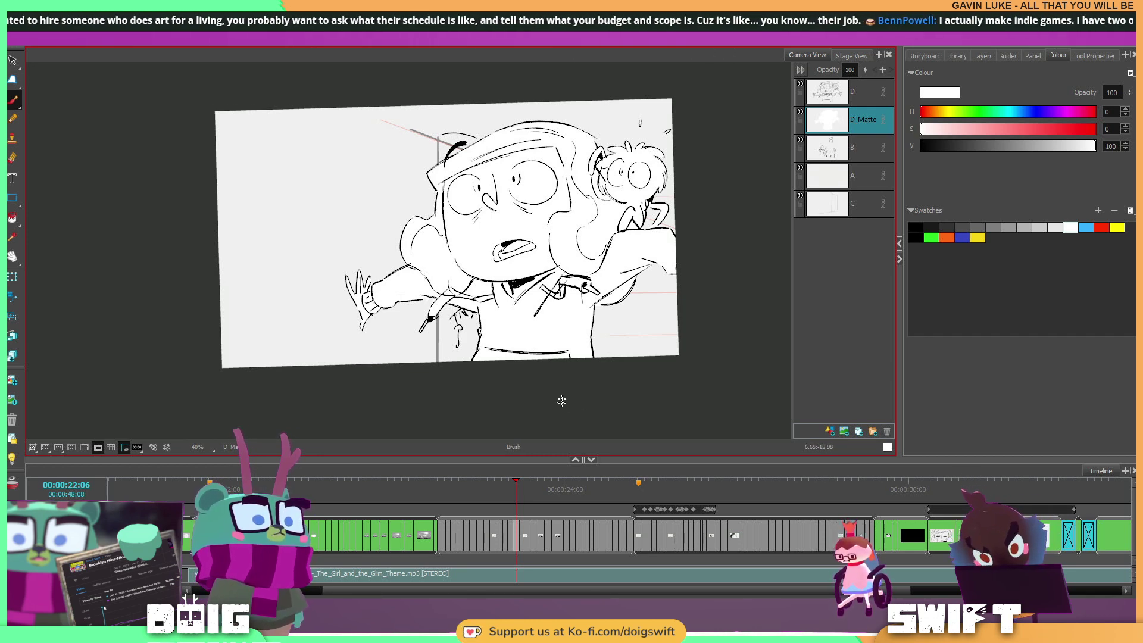
Move the playhead to 00:00:22:07 and save the project.
left_click_drag(515, 483, 517, 483)
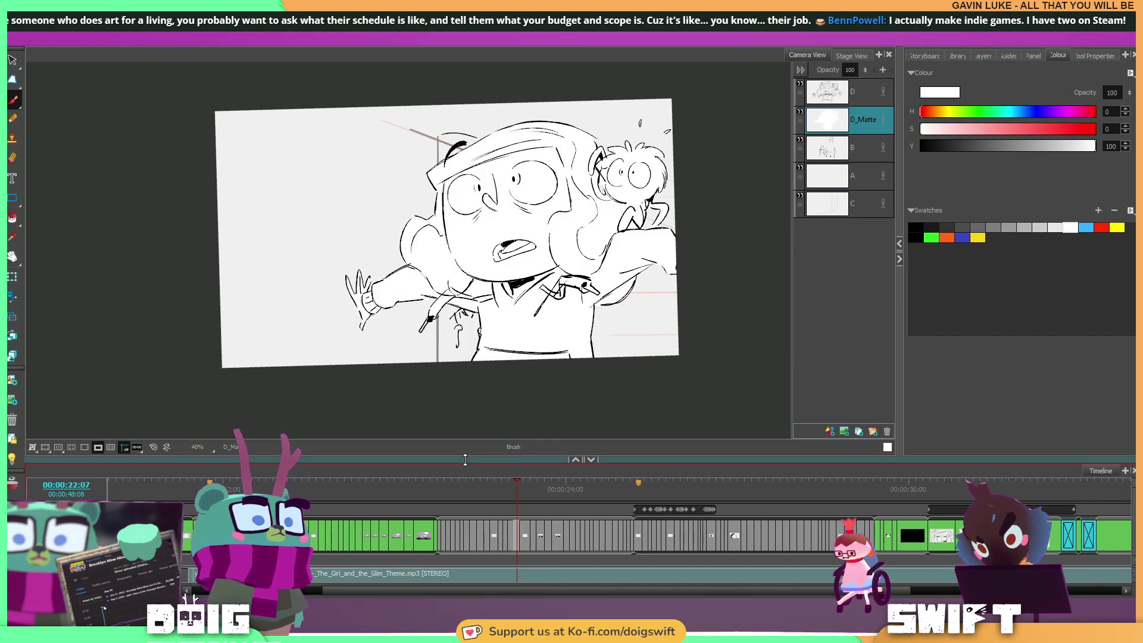
key("s")
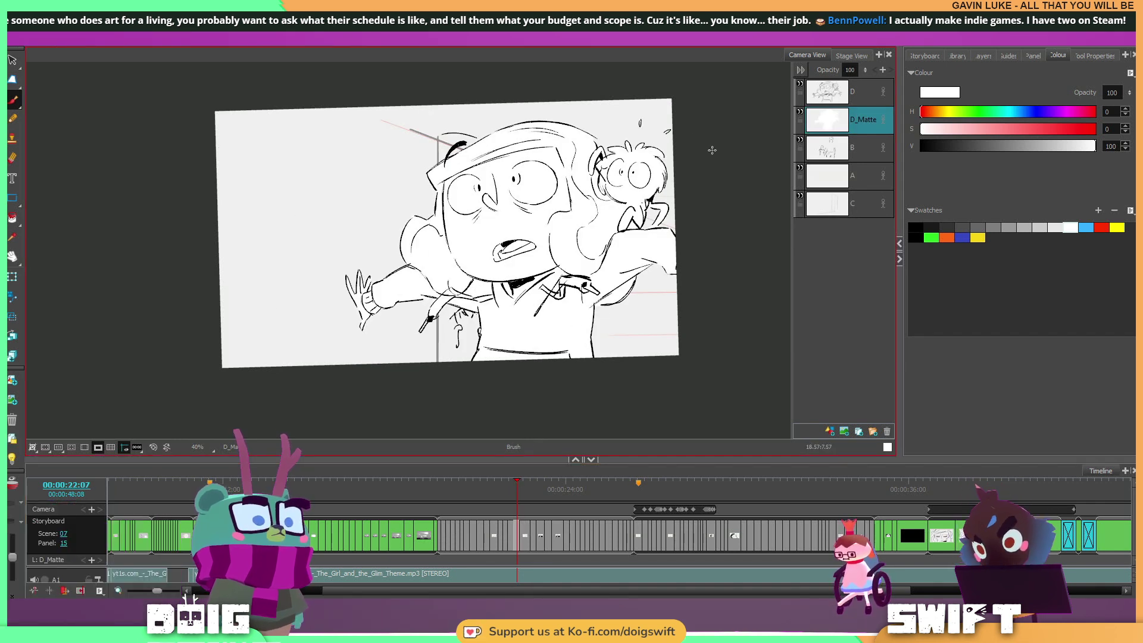
key("ctrl+s")
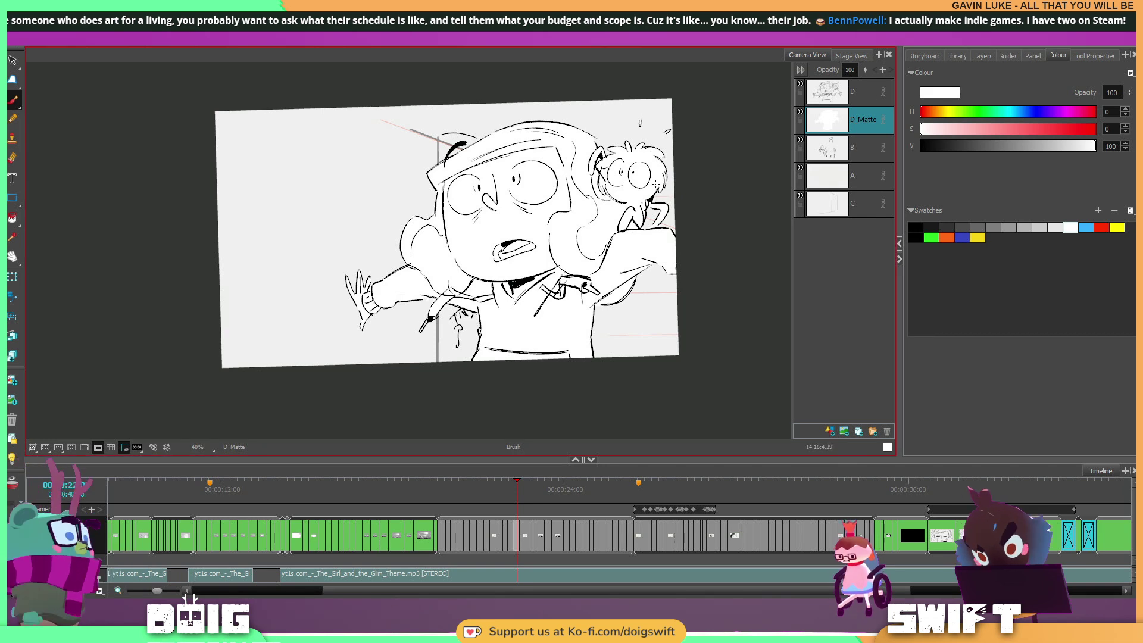
Straighten the camera view, float it in its own maximized window, and show the 00:00:22:07 frame enlarged for a screenshot.
key("shift+x")
key("2")
key("2")
scroll(550, 215, "down", 1)
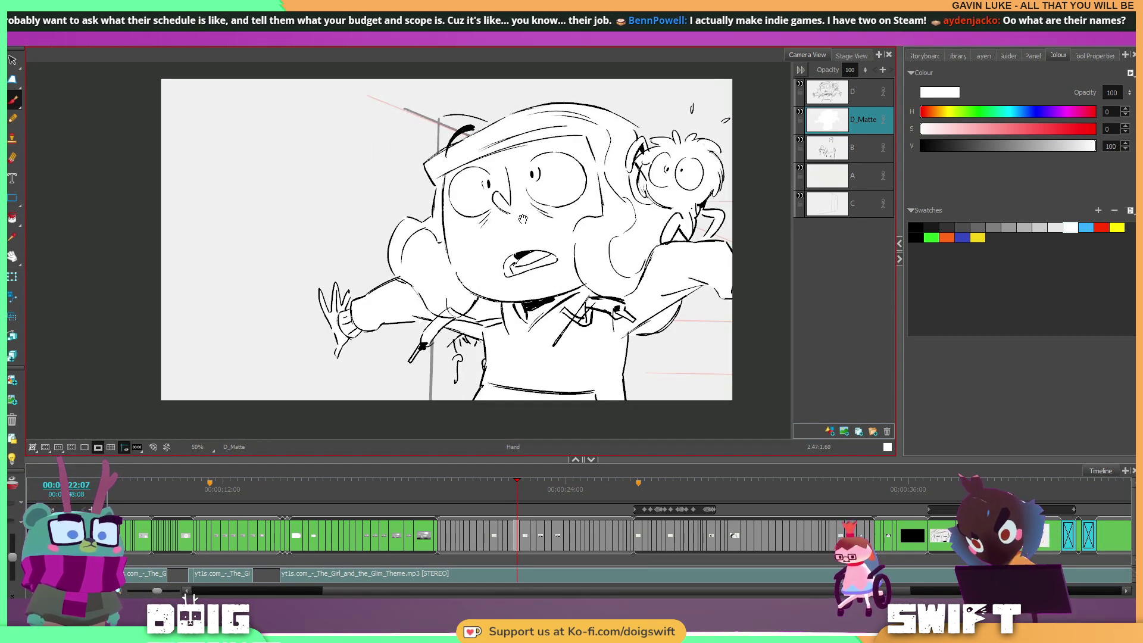
left_click_drag(522, 220, 523, 218)
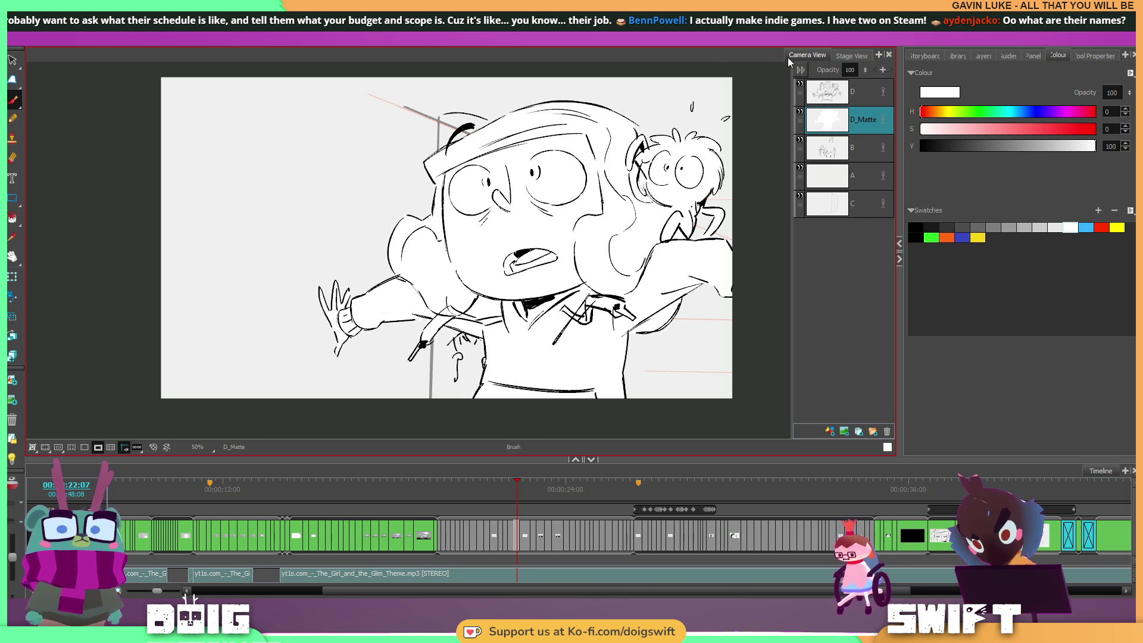
left_click_drag(788, 58, 334, 105)
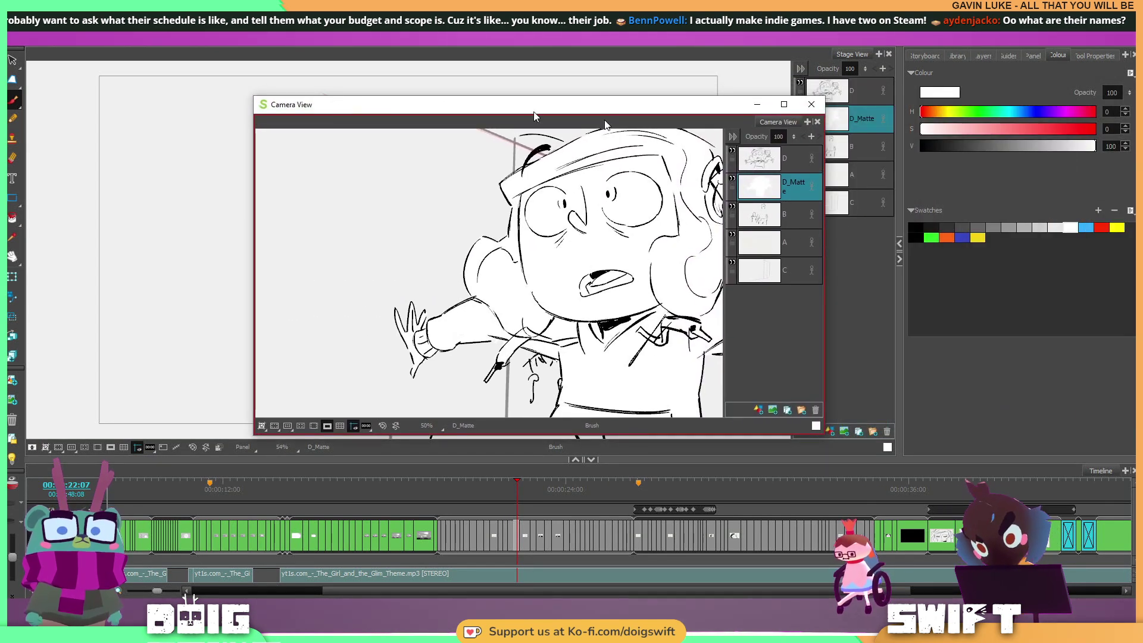
left_click(784, 104)
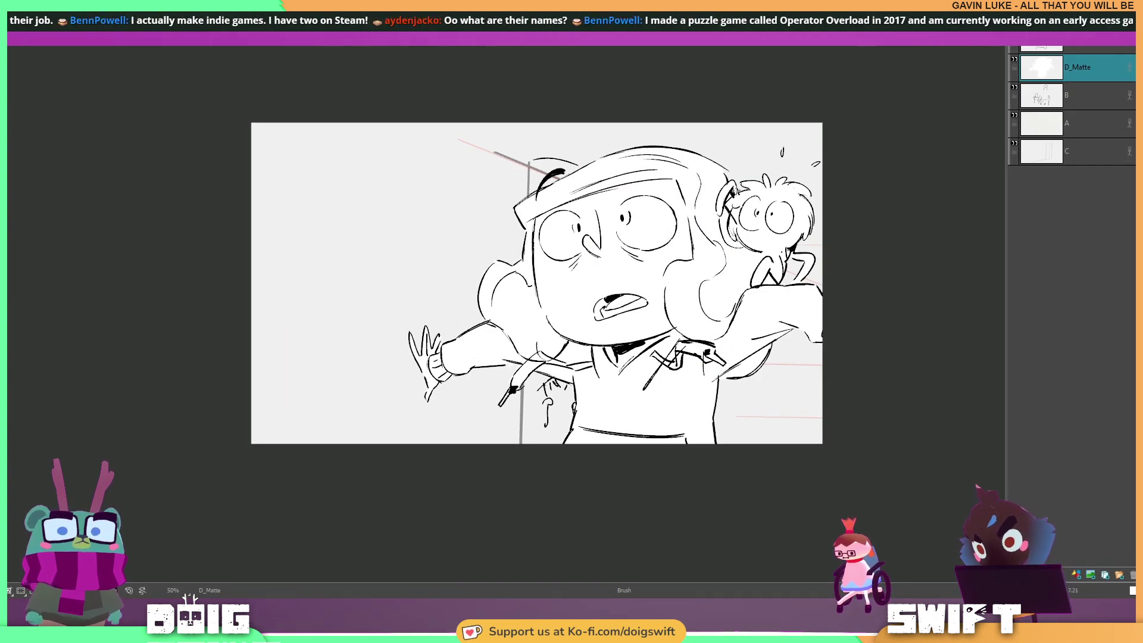
scroll(696, 216, "up", 2)
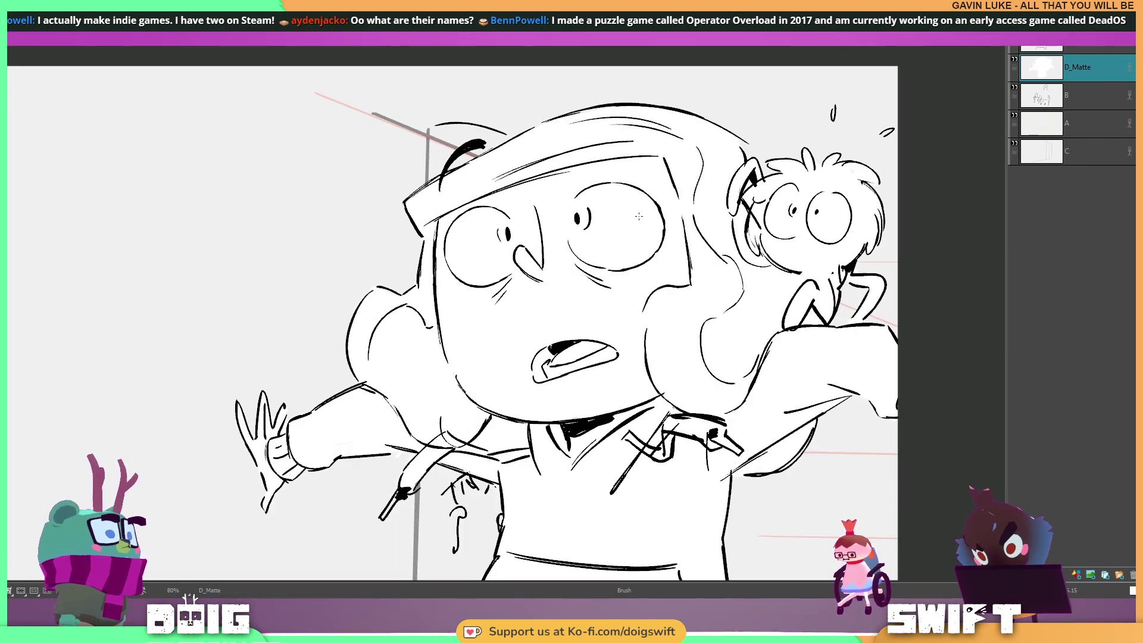
left_click_drag(642, 215, 687, 187)
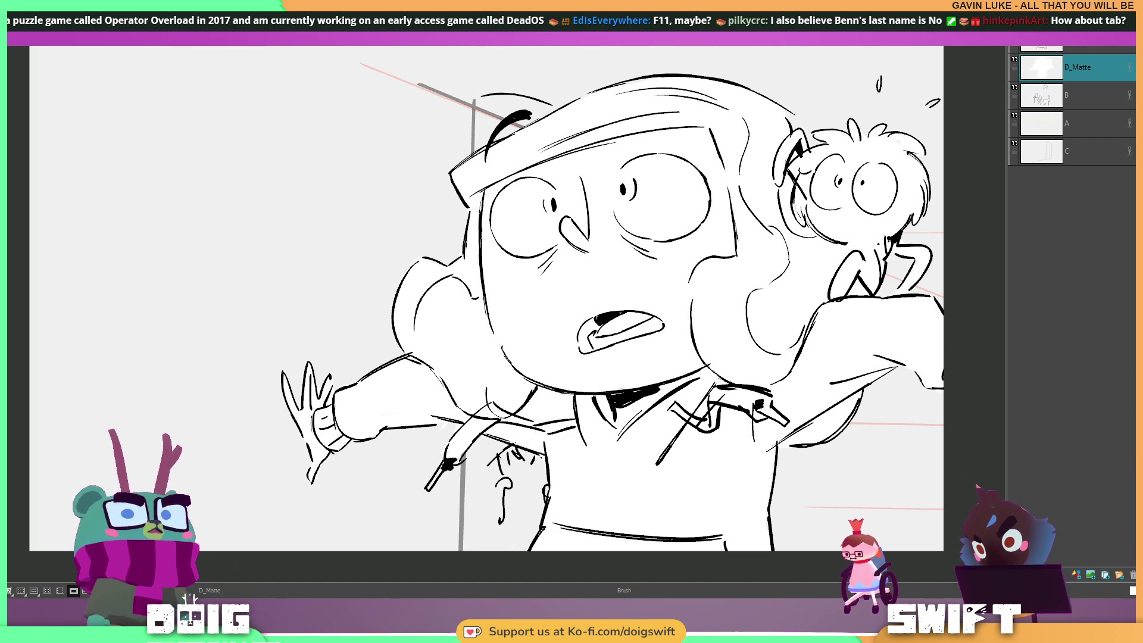
Dock the Camera View back into the main workspace beside the Stage View and centre the frame in it.
key("Tab")
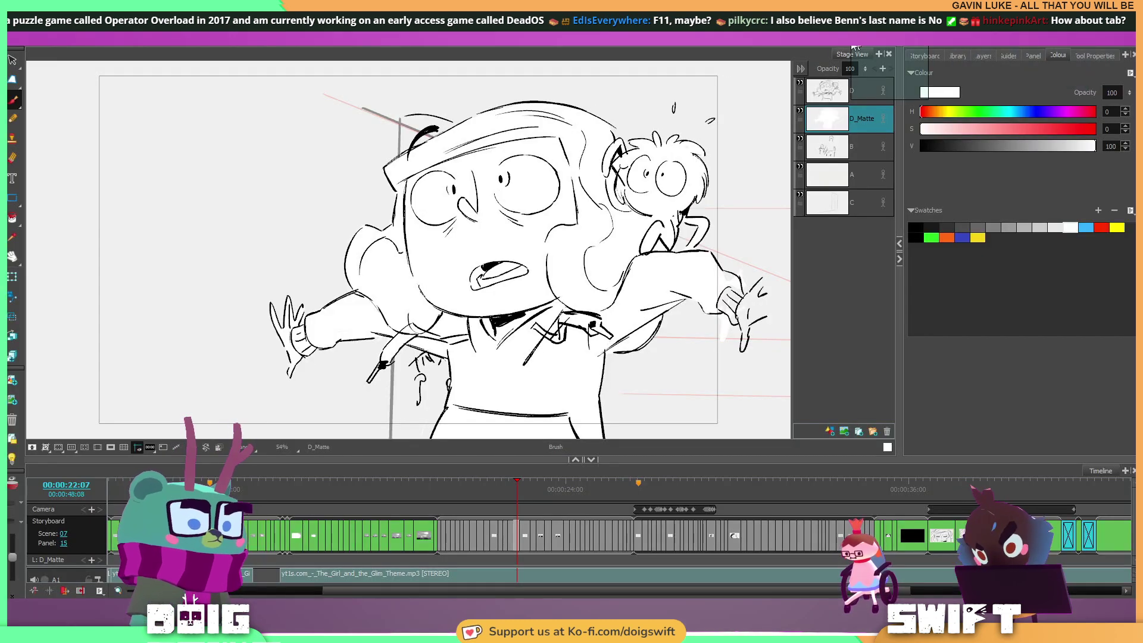
left_click(817, 55)
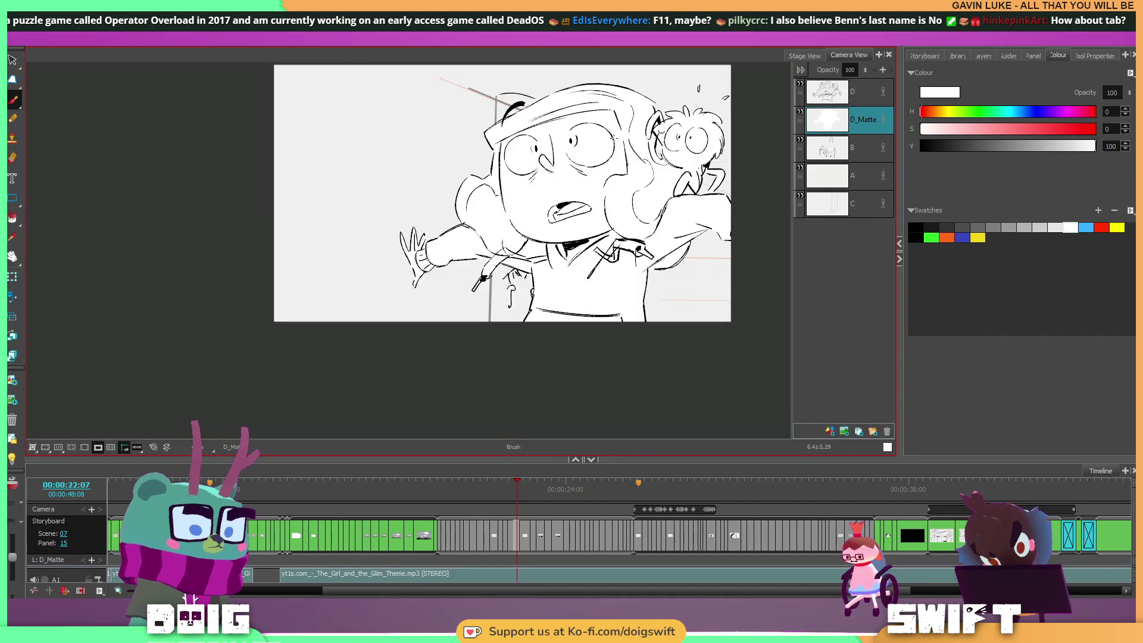
key("2")
key("space")
left_click_drag(592, 136, 603, 163)
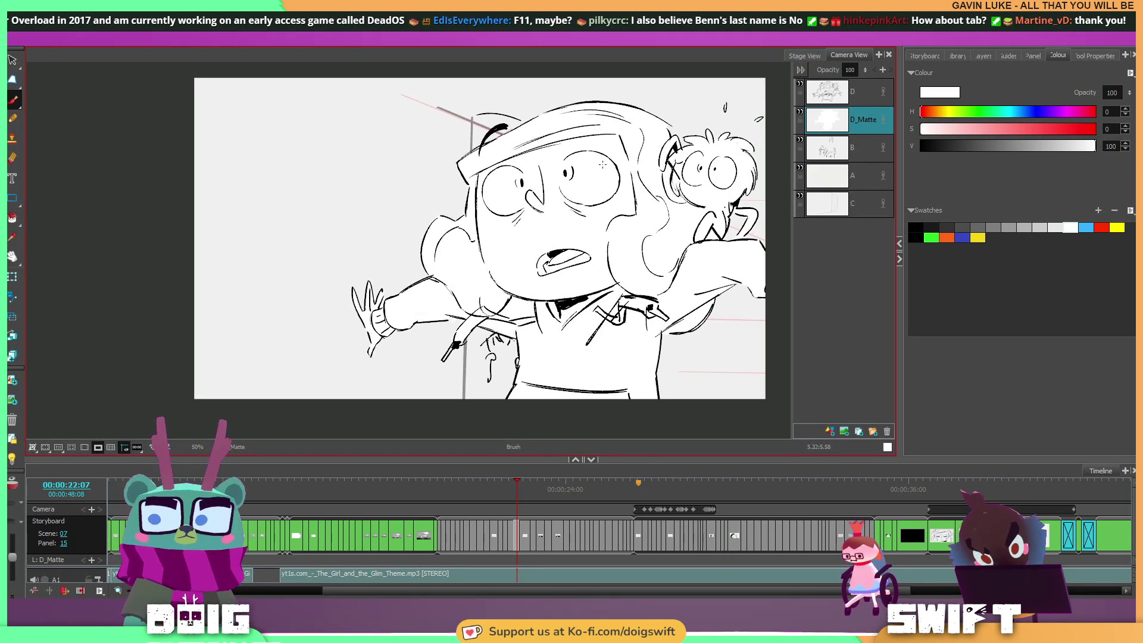
key("f")
key("f")
key("f")
key("g")
key("g")
key("period")
key("period")
key("period")
key("period")
key("period")
key("period")
key("period")
key("period")
key("period")
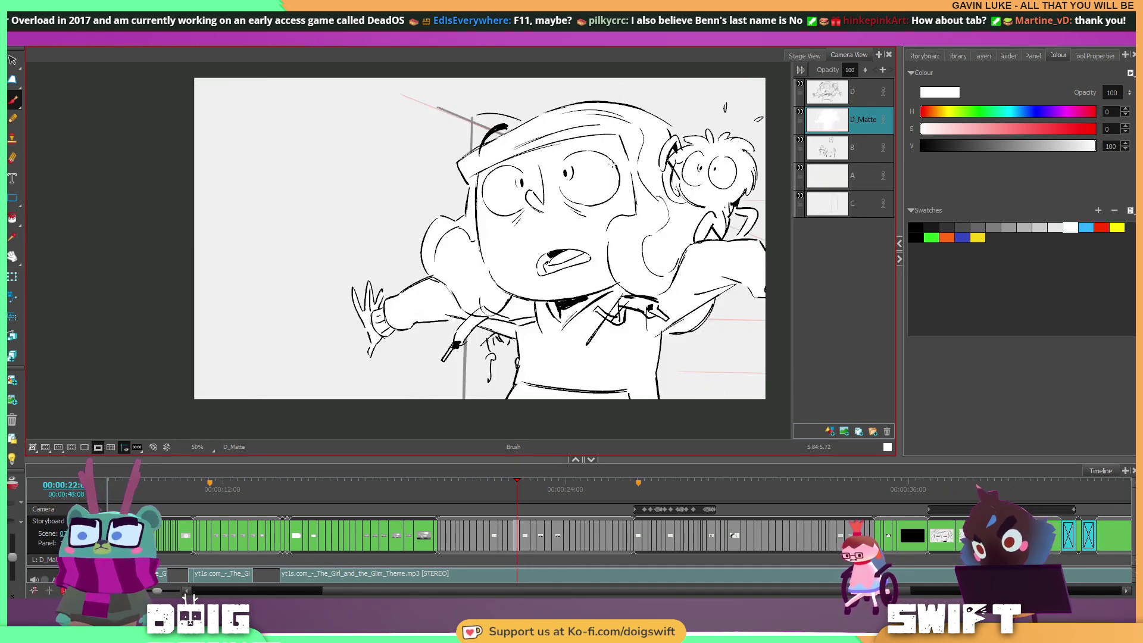
On layer C of the 00:00:22:07 panel, extend the lockers' top edge up to the frame border in black.
left_click(859, 204)
left_click(916, 227)
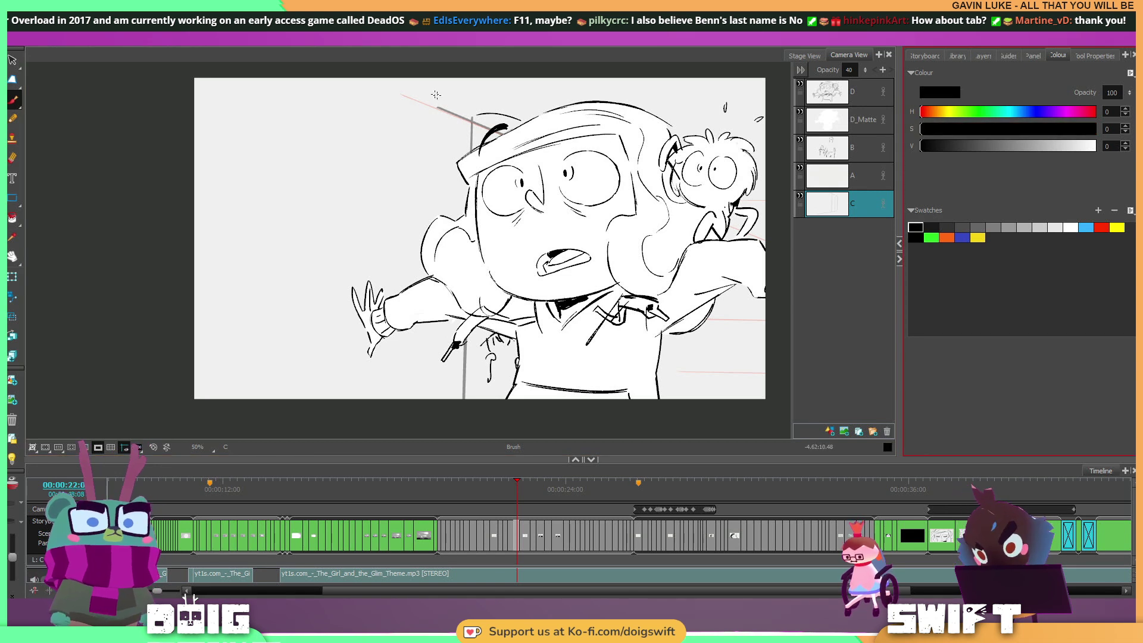
left_click_drag(440, 106, 357, 73)
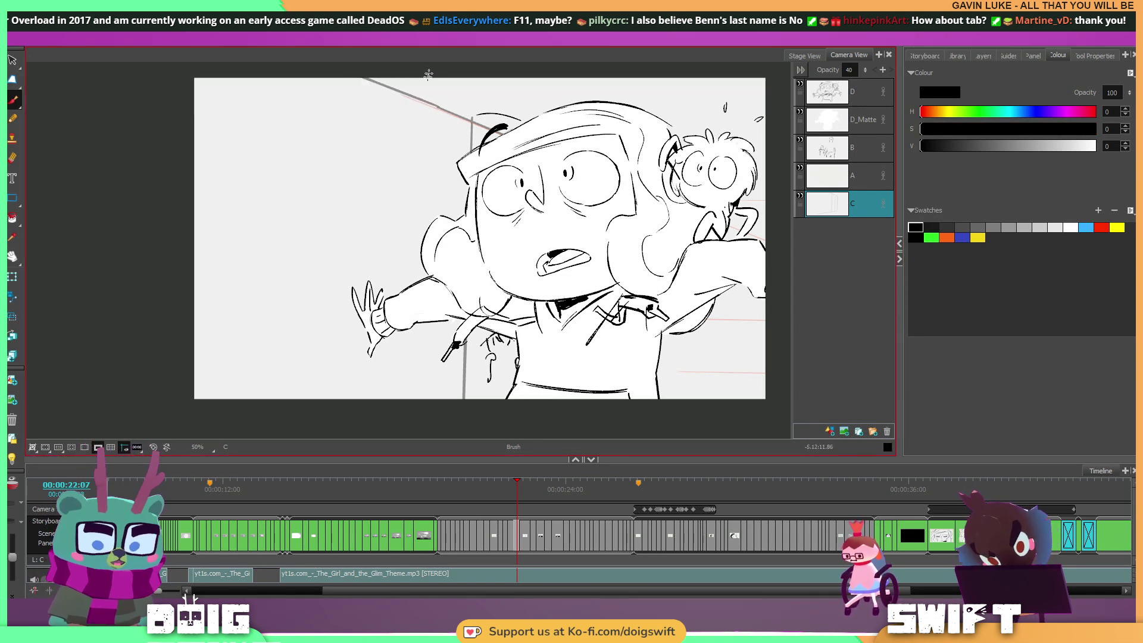
key("s")
left_click(423, 95)
left_click_drag(450, 78, 452, 69)
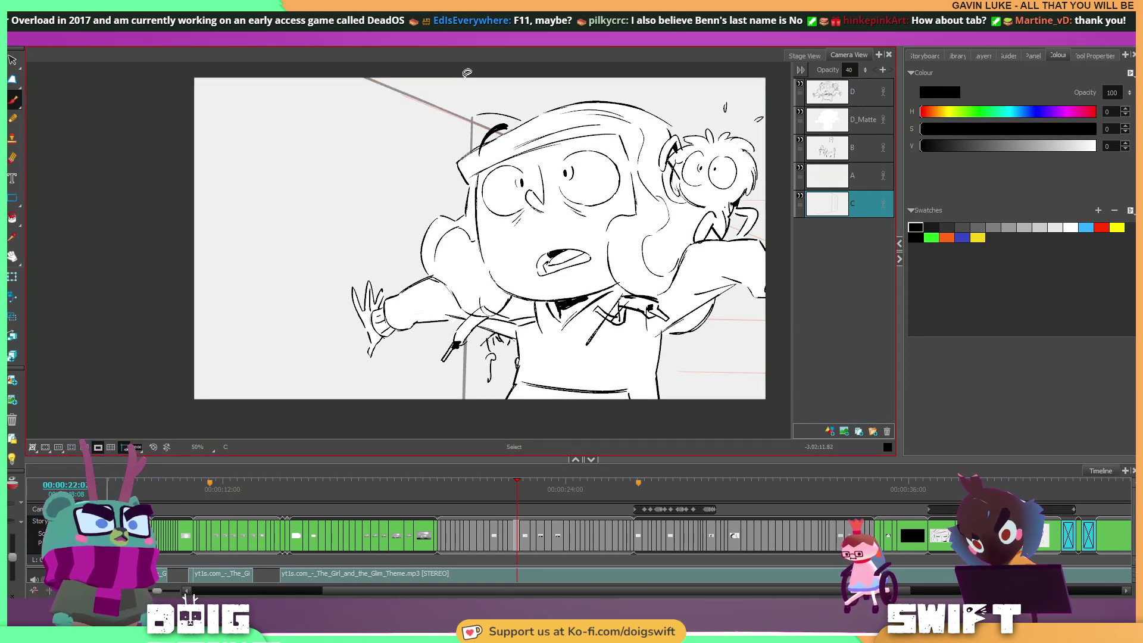
Draw a full-height vertical locker divider behind the girl's outstretched hand and compare it with the neighbouring panels.
left_click_drag(379, 84, 374, 402)
key("f")
key("g")
key("g")
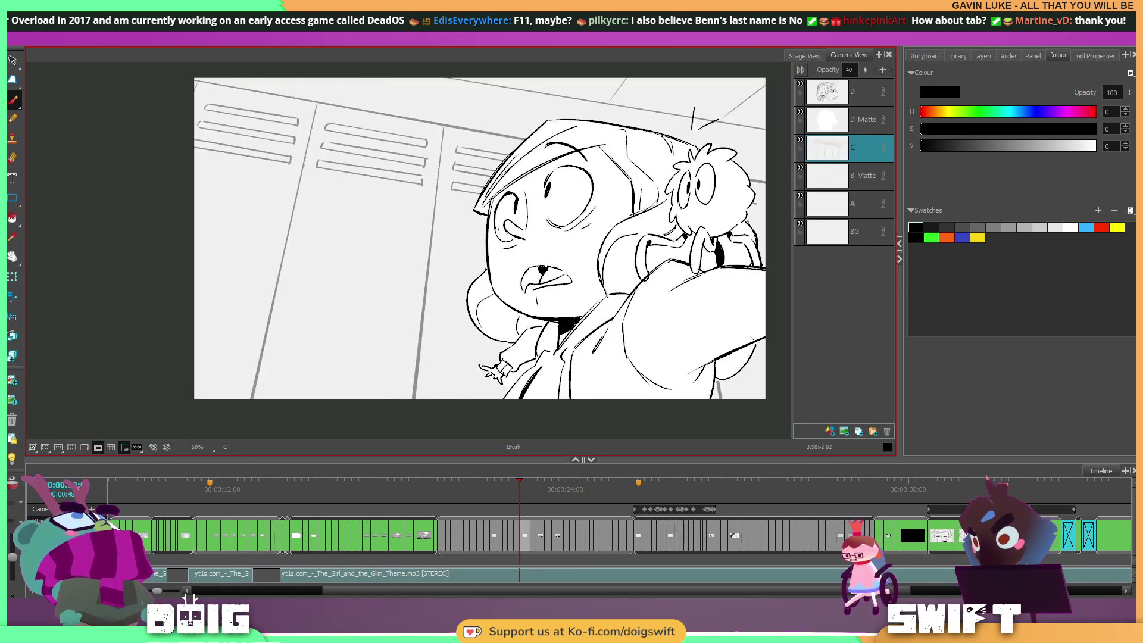
key("Left")
key("Left")
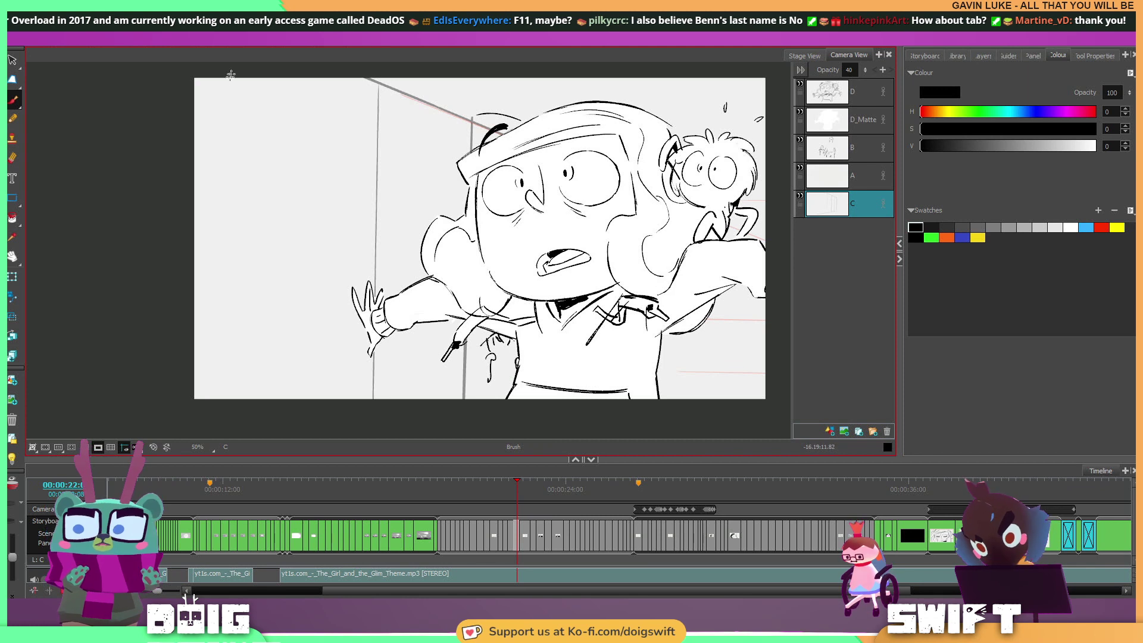
Draw the slanted edge of the nearest locker and two converging vent lines below the lockers' top edge, checking them against adjacent panels.
left_click_drag(230, 76, 195, 320)
left_click_drag(321, 81, 477, 137)
left_click_drag(275, 70, 472, 146)
key("alt+s")
left_click(477, 155)
key("f")
key("g")
key("g")
key("f")
Select the upper vent line on the lockers for adjustment and check the perspective against the neighbouring panels.
key("alt+s")
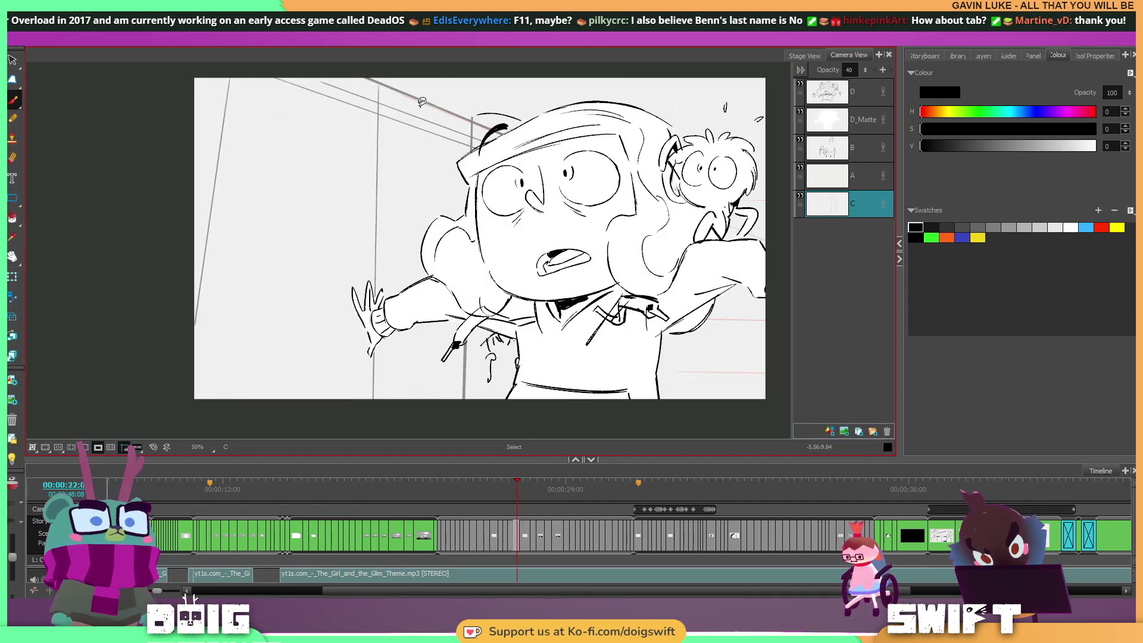
left_click(360, 96)
key("alt+b")
key("f")
key("g")
key("g")
key("comma")
key("comma")
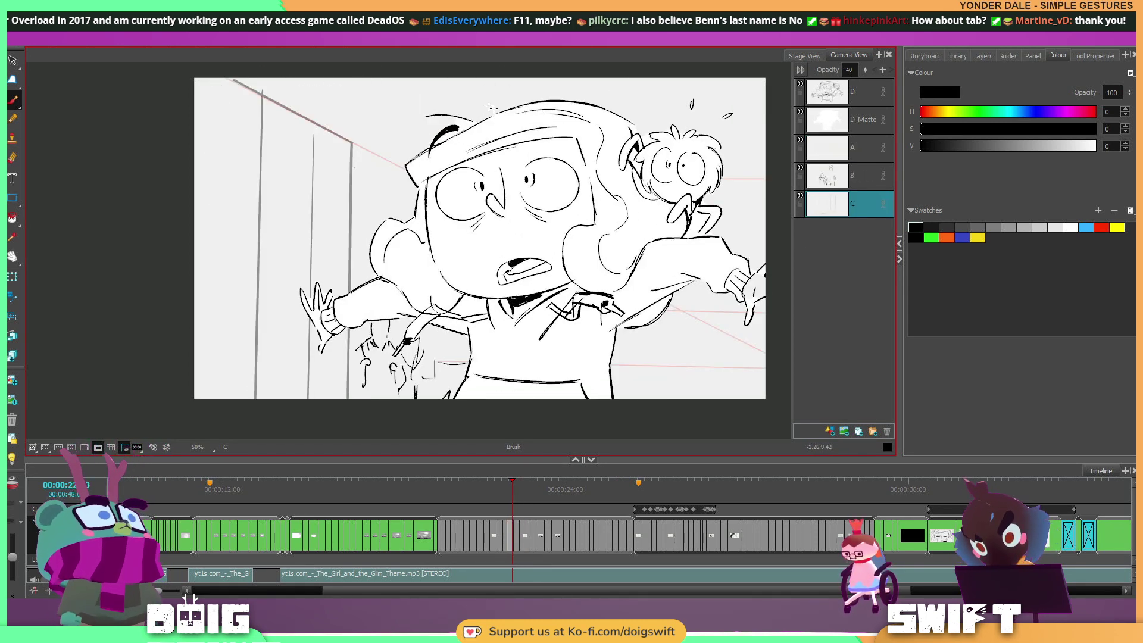
Nudge the second locker vent line slightly upward and flip between panels to check its spacing.
key("alt+s")
left_click(425, 124)
left_click_drag(425, 123, 425, 119)
left_click_drag(504, 67, 513, 74)
key("alt+b")
key("f")
key("g")
key("g")
key("comma")
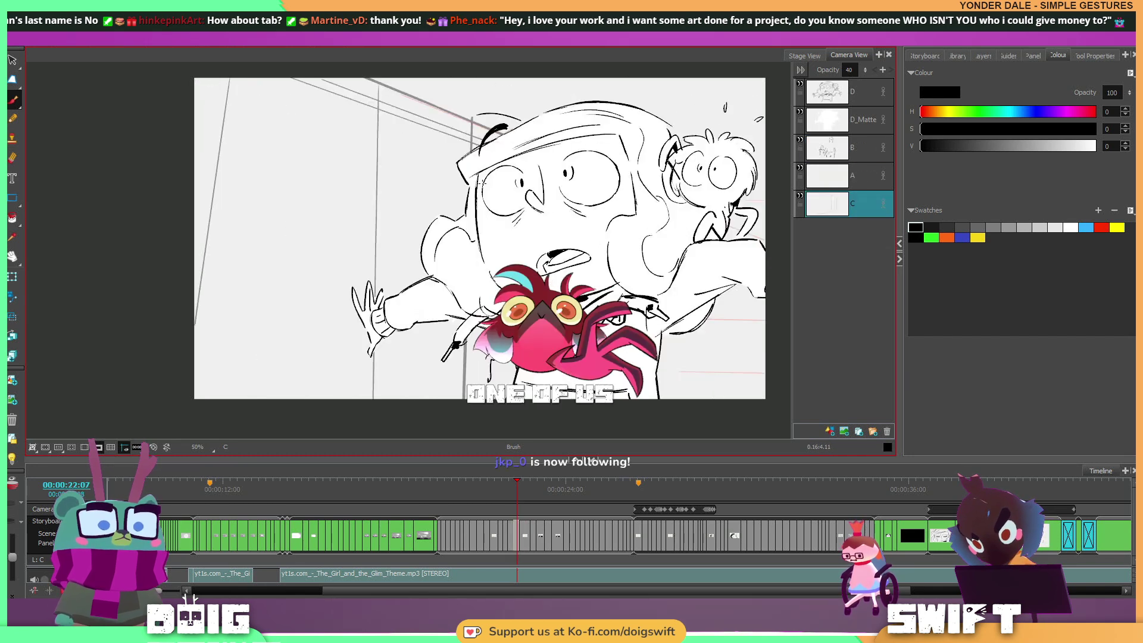
Draw another converging vent line below the existing ones and shift it closer to the line above.
left_click_drag(221, 76, 484, 159)
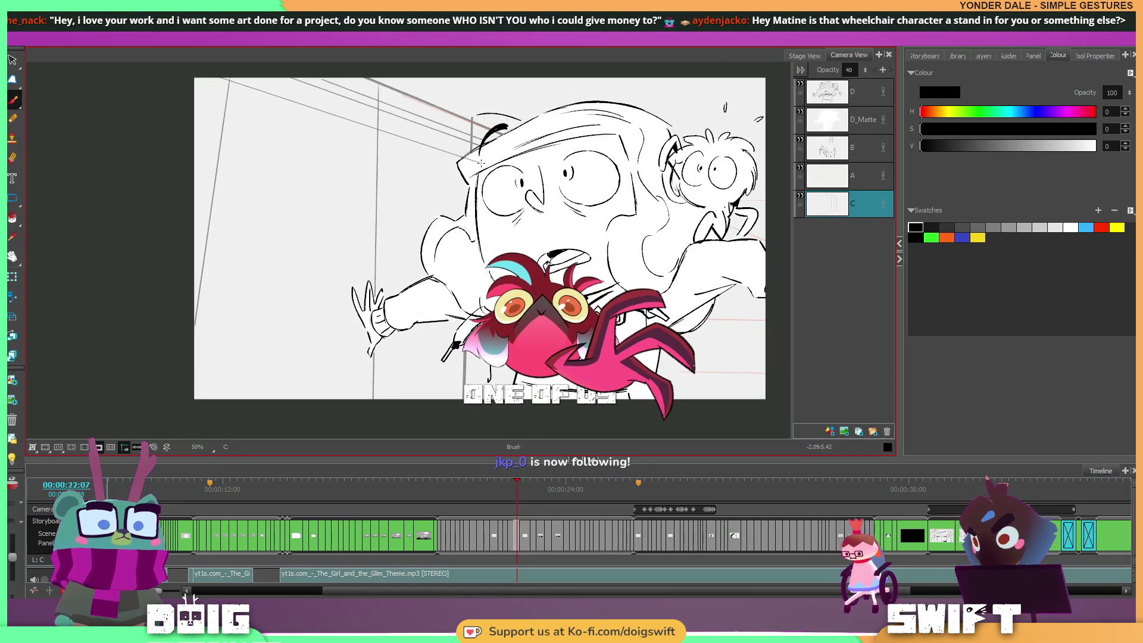
key("alt+s")
left_click(412, 145)
left_click_drag(412, 146, 435, 137)
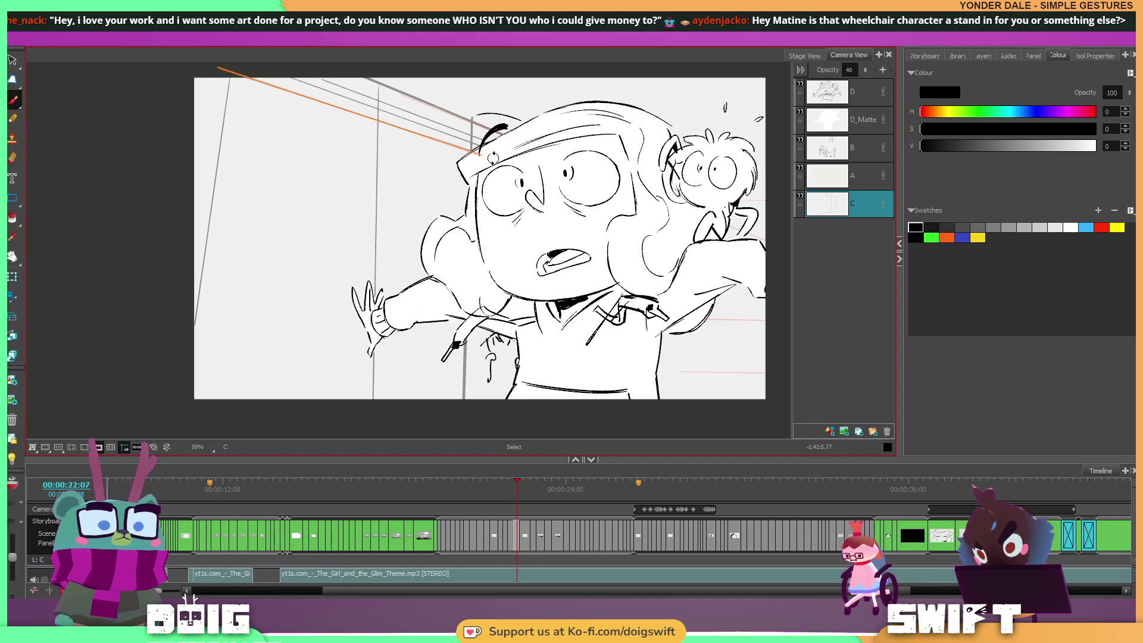
left_click_drag(440, 142, 440, 139)
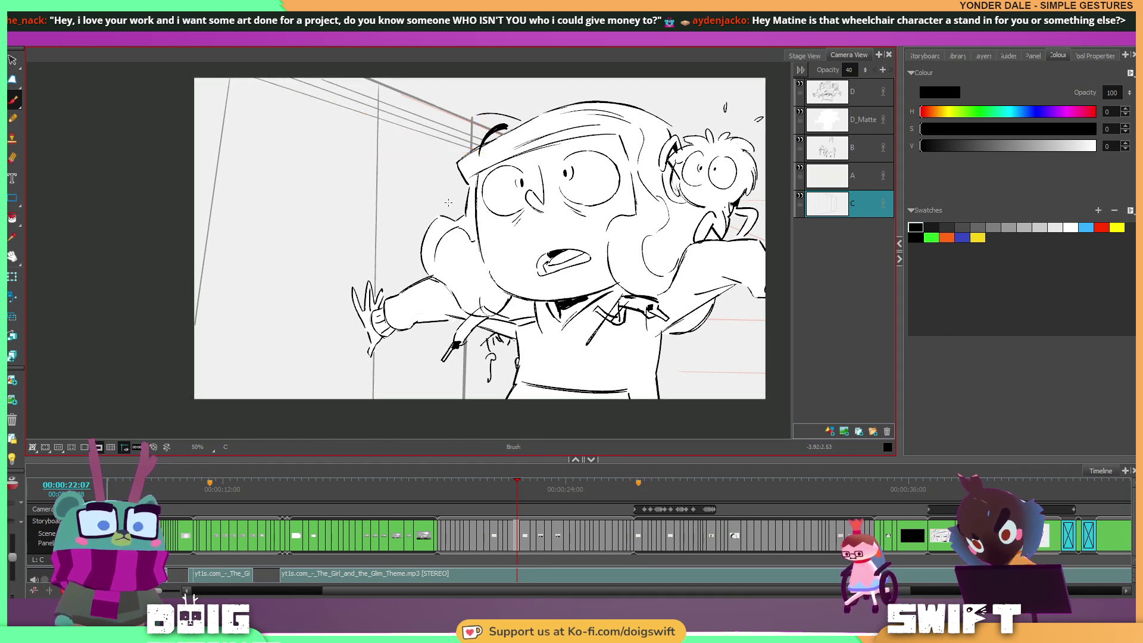
Add a further vent line running from the frame's corner to the girl's hat and compare it with the previous panel.
left_click_drag(208, 73, 484, 160)
key("comma")
key("comma")
key("comma")
key("comma")
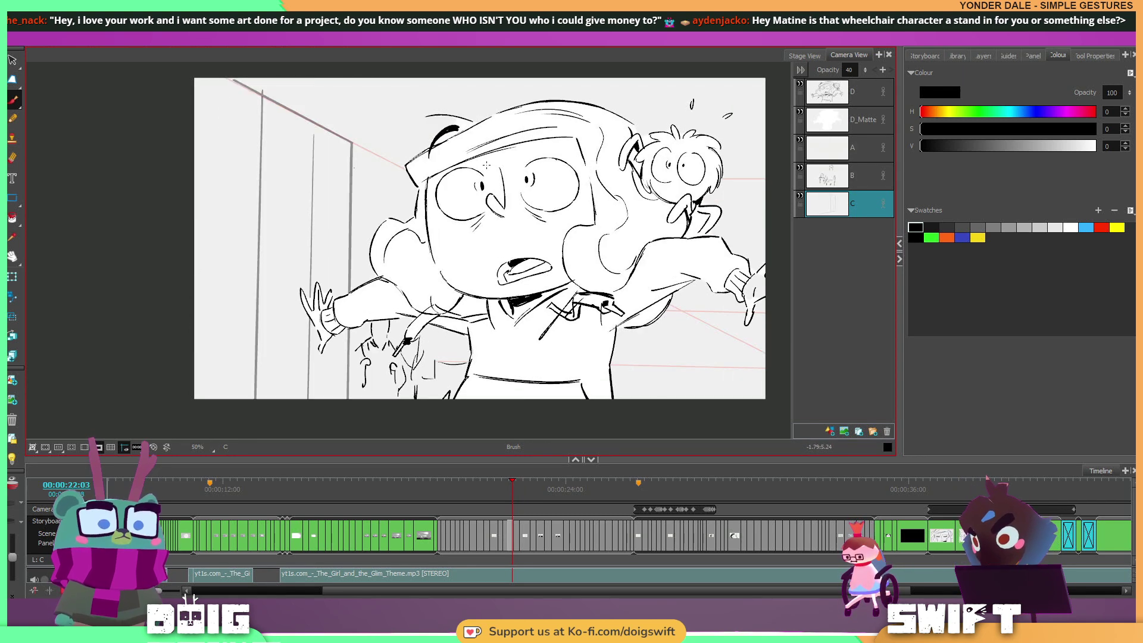
key("g")
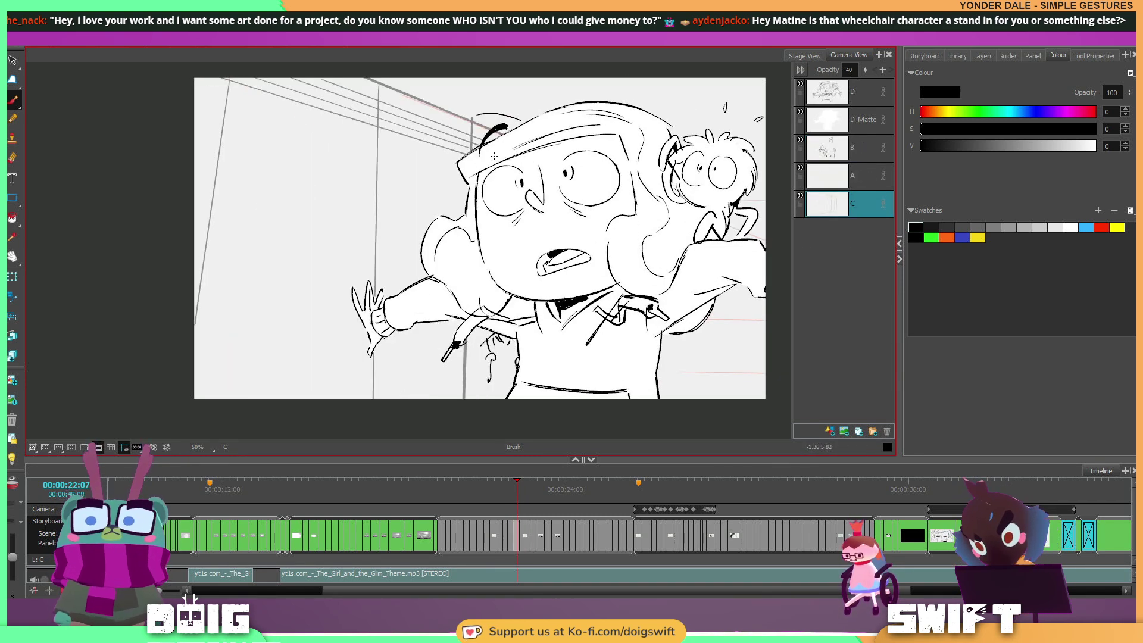
Select the converging vent lines and fine-tune their placement beside the girl's hat.
key("s")
left_click_drag(337, 82, 429, 144)
left_click_drag(499, 134, 499, 137)
left_click(443, 169)
key("alt+b")
Draw the two lowest vent lines across the lockers and check the full set against the adjacent panels.
left_click_drag(195, 79, 476, 160)
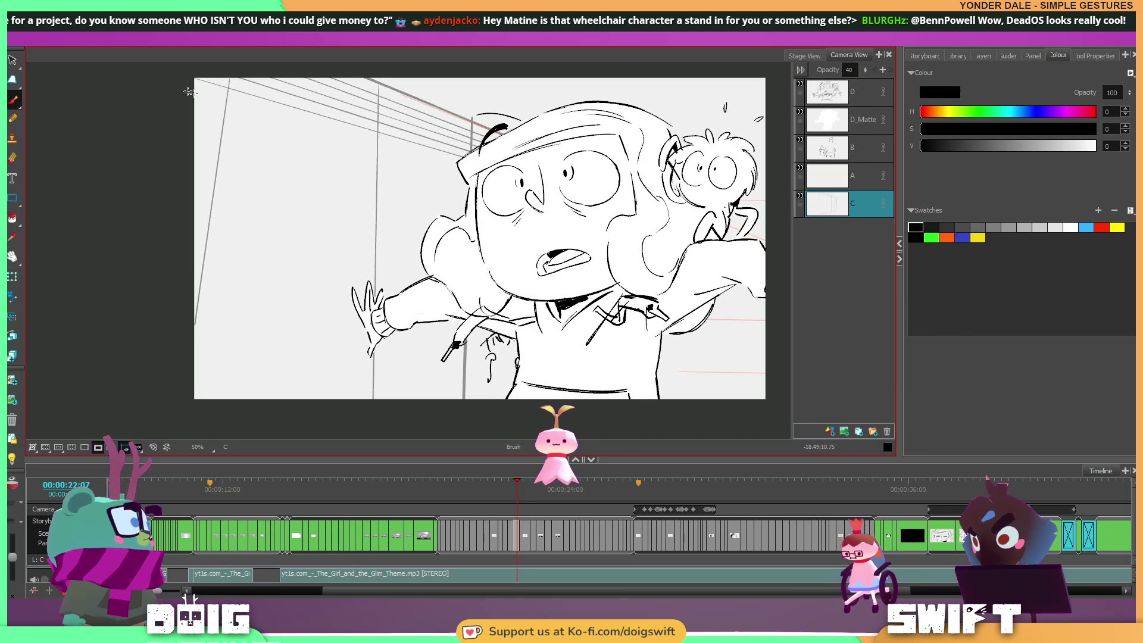
left_click_drag(194, 87, 446, 151)
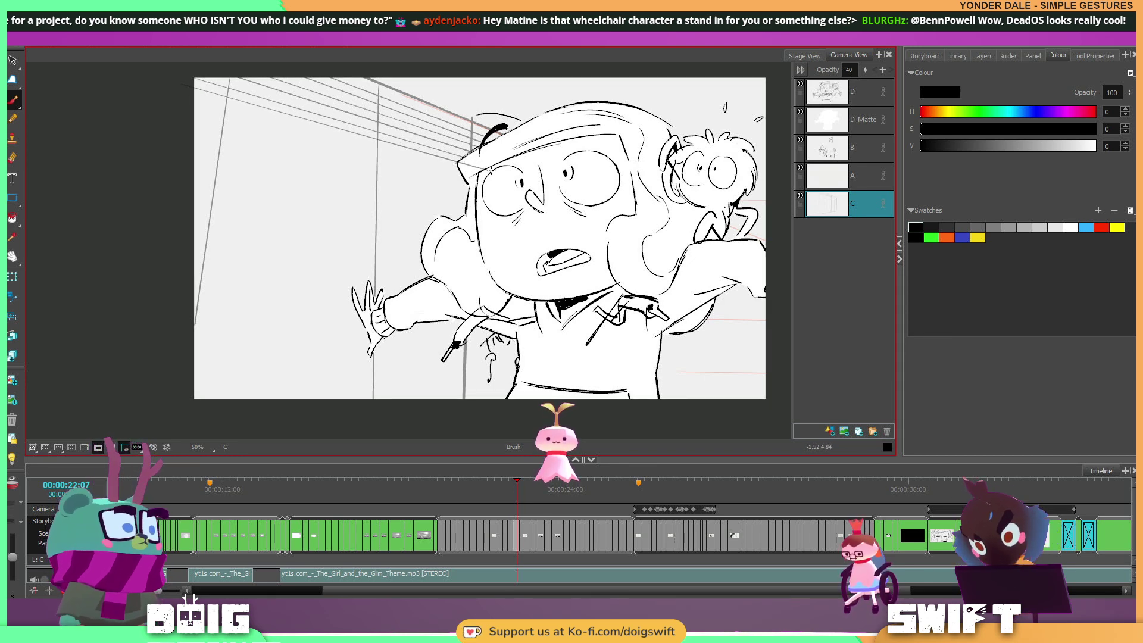
key("f")
key("g")
key("g")
key("f")
key("f")
key("Right")
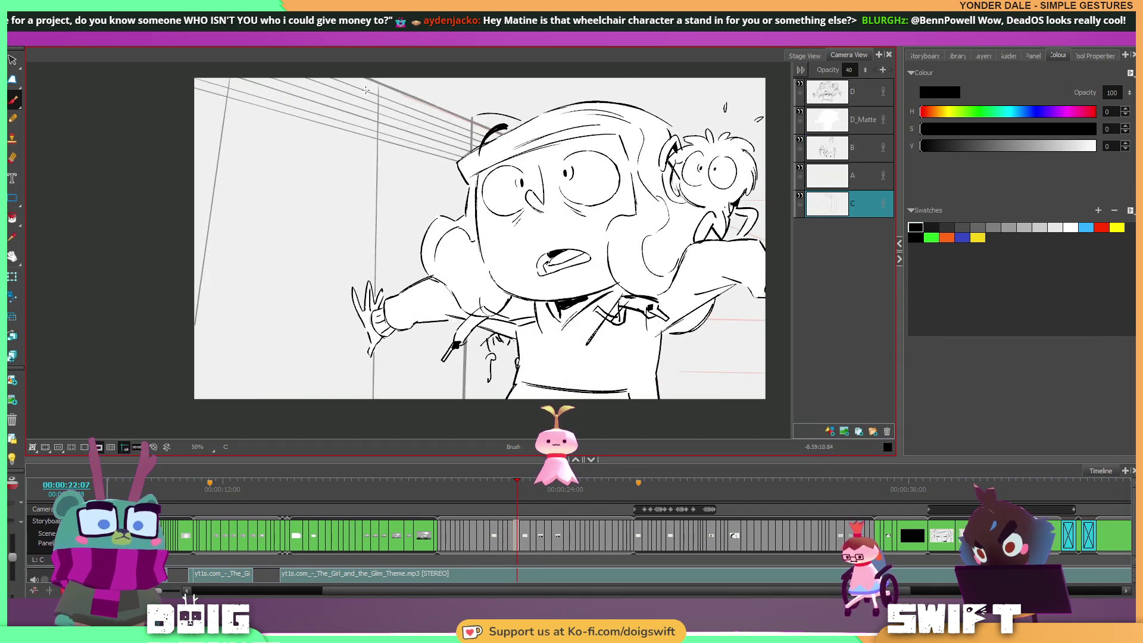
Draw short end marks closing the vent slats just before the locker divider and compare them with adjacent panels.
left_click_drag(366, 107, 364, 115)
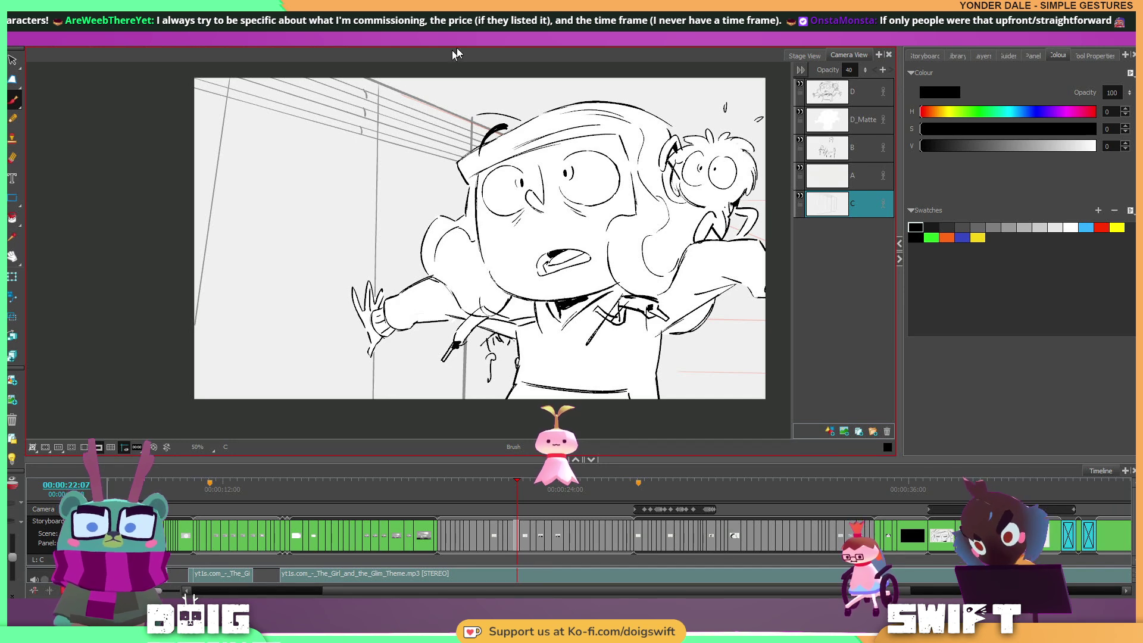
key("g")
key("f")
key("f")
key("g")
Delete the misplaced lower vent end mark and redraw the slats' short end marks on both sides of the locker divider.
key("s")
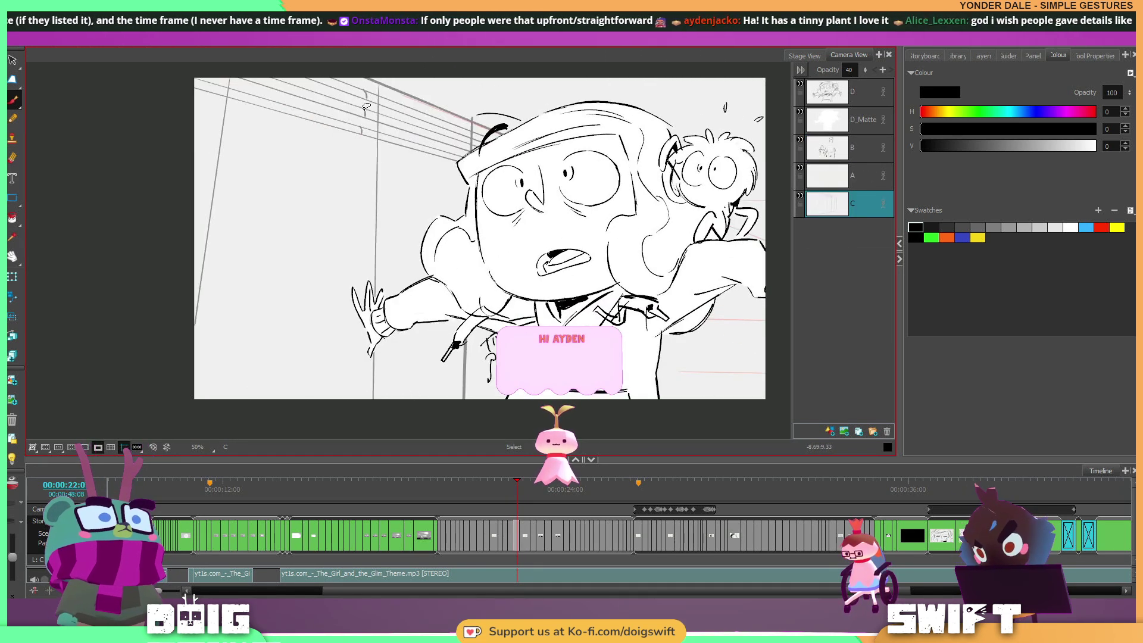
left_click(365, 107)
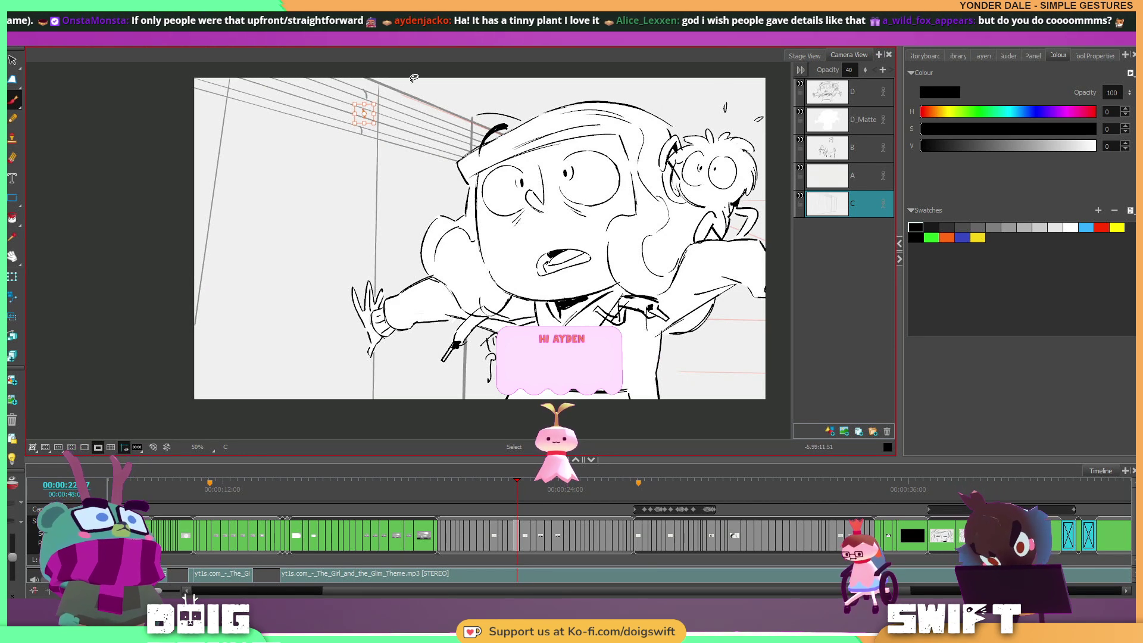
key("f")
key("g")
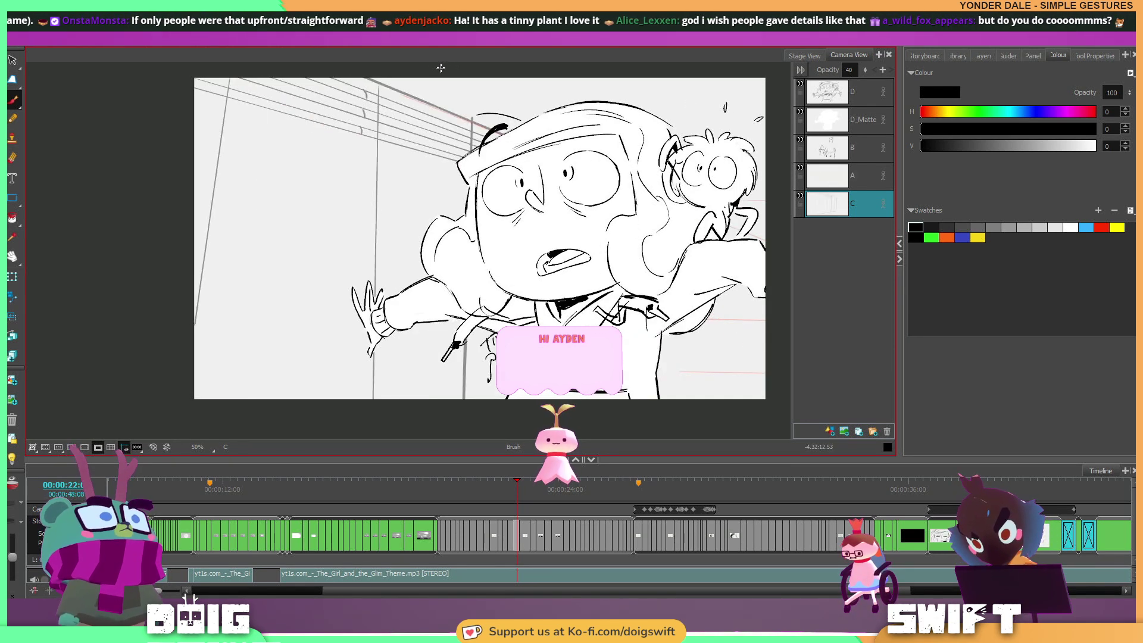
left_click(364, 126)
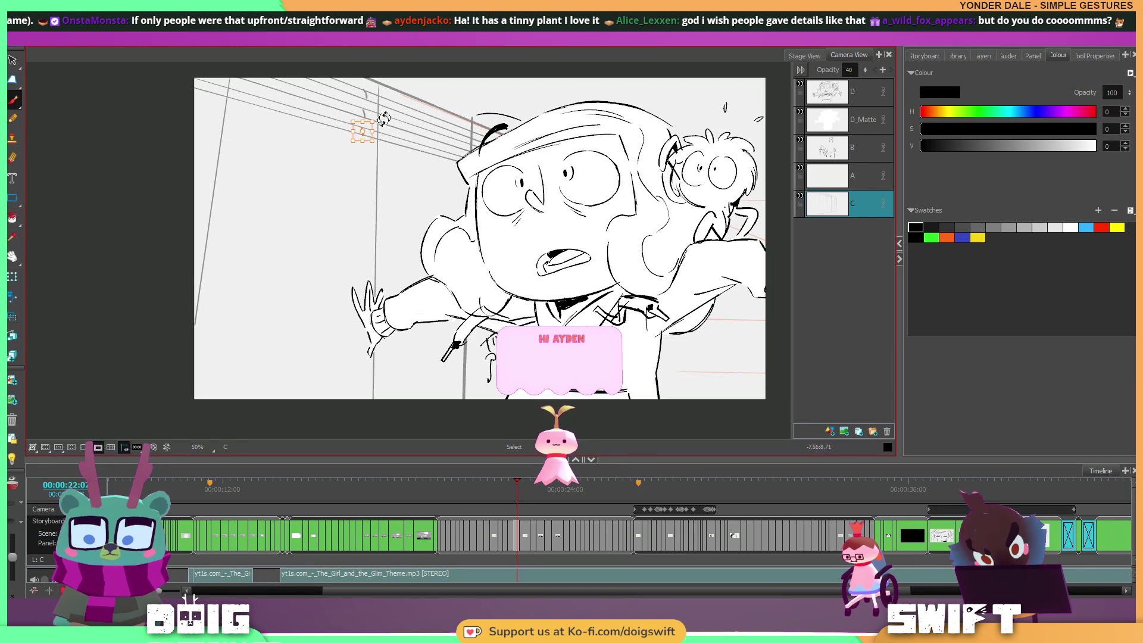
key("Delete")
key("alt+b")
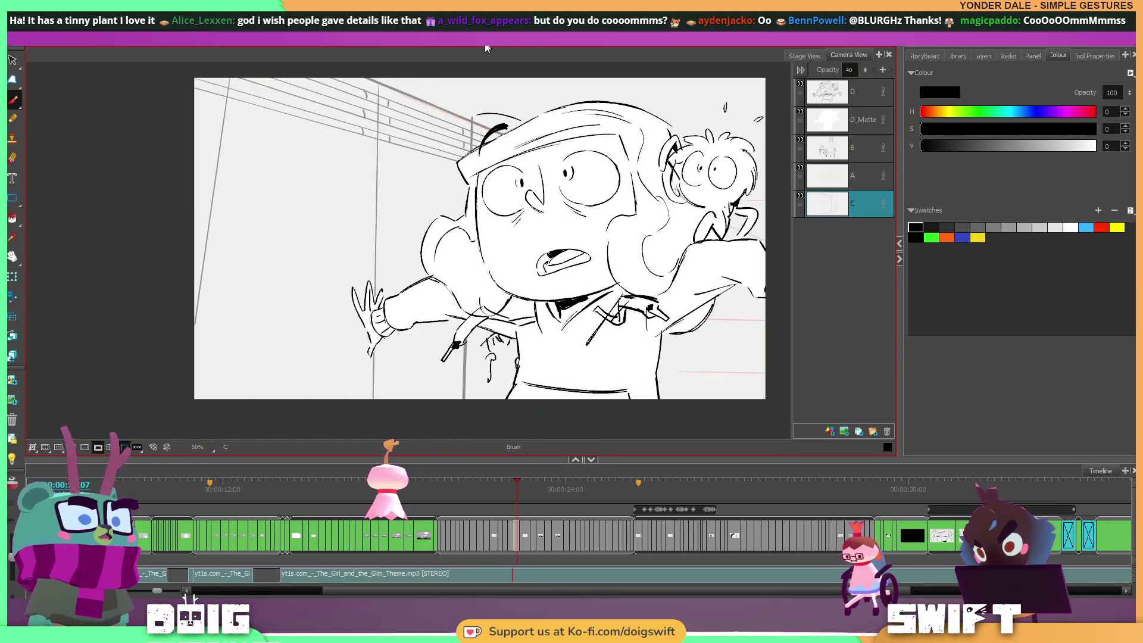
Adjust the slat end marks on the far side of the locker divider, comparing with the neighbouring panels.
key("Right")
key("Left")
key("Left")
key("Right")
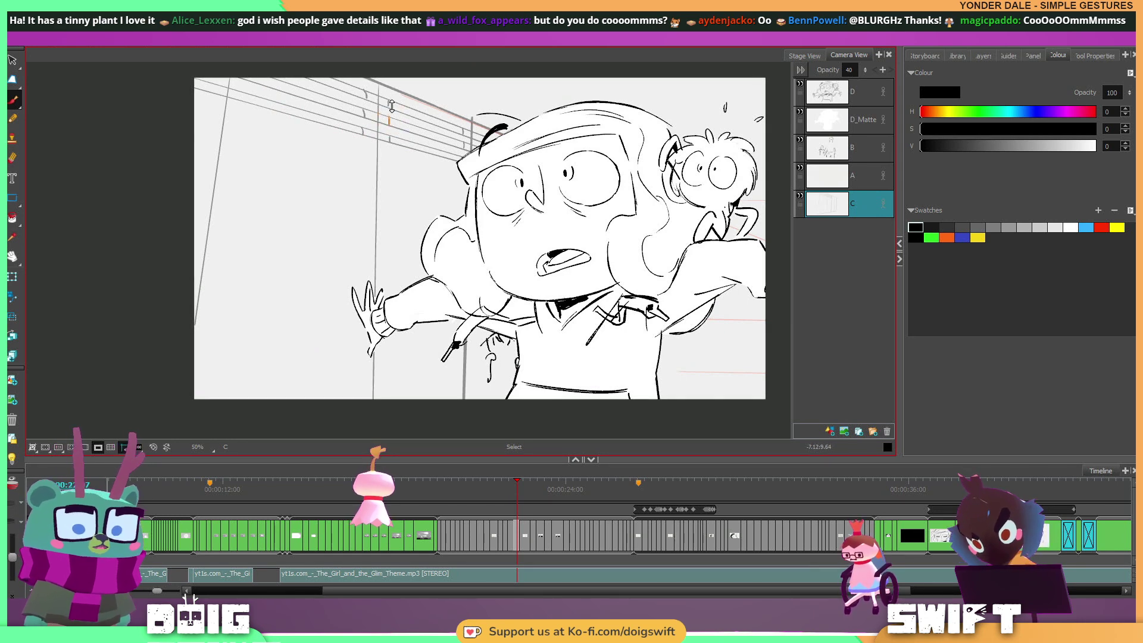
key("alt+b")
key("Left")
key("Right")
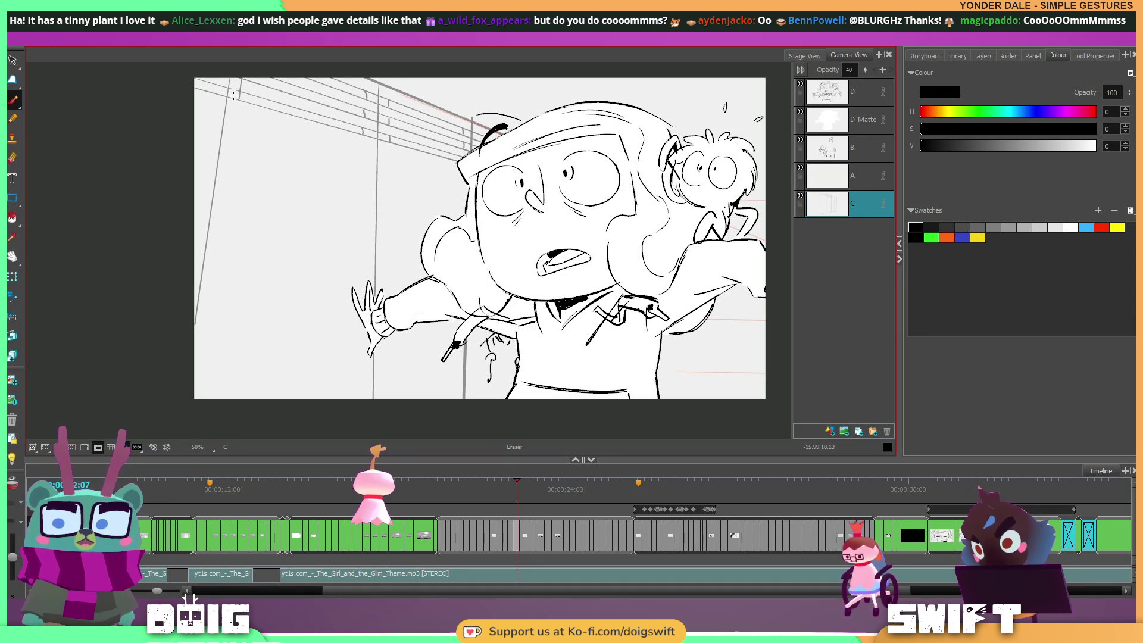
Erase the vent line segments crossing the gaps at the locker edges so each locker has separate vent slats.
left_click_drag(220, 89, 230, 85)
left_click_drag(221, 97, 230, 93)
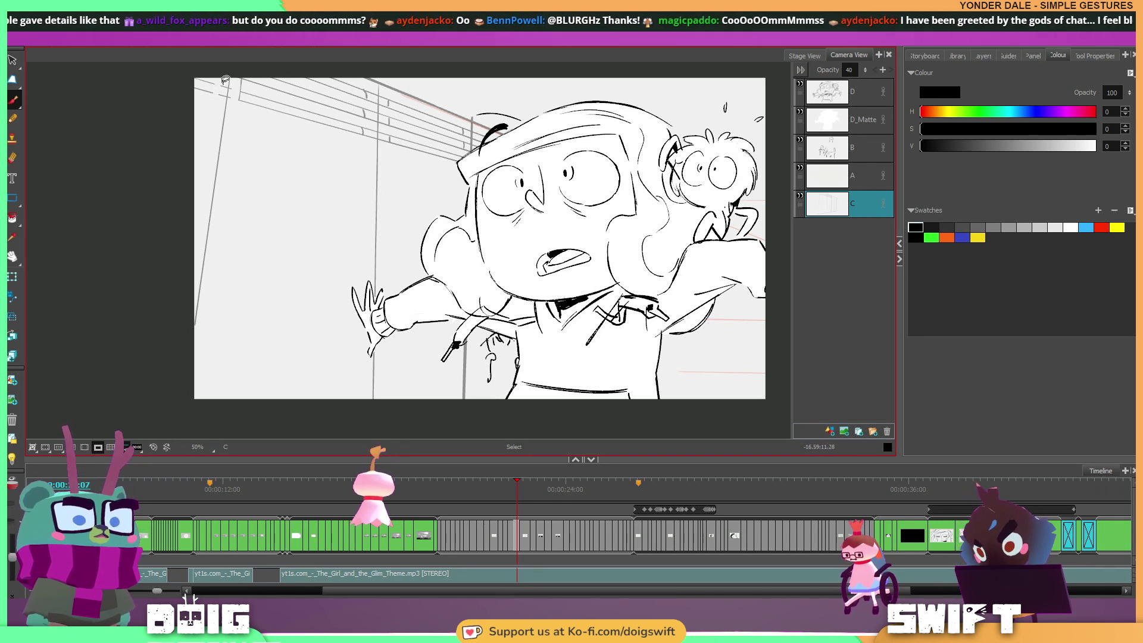
key("ctrl+z")
key("ctrl+z")
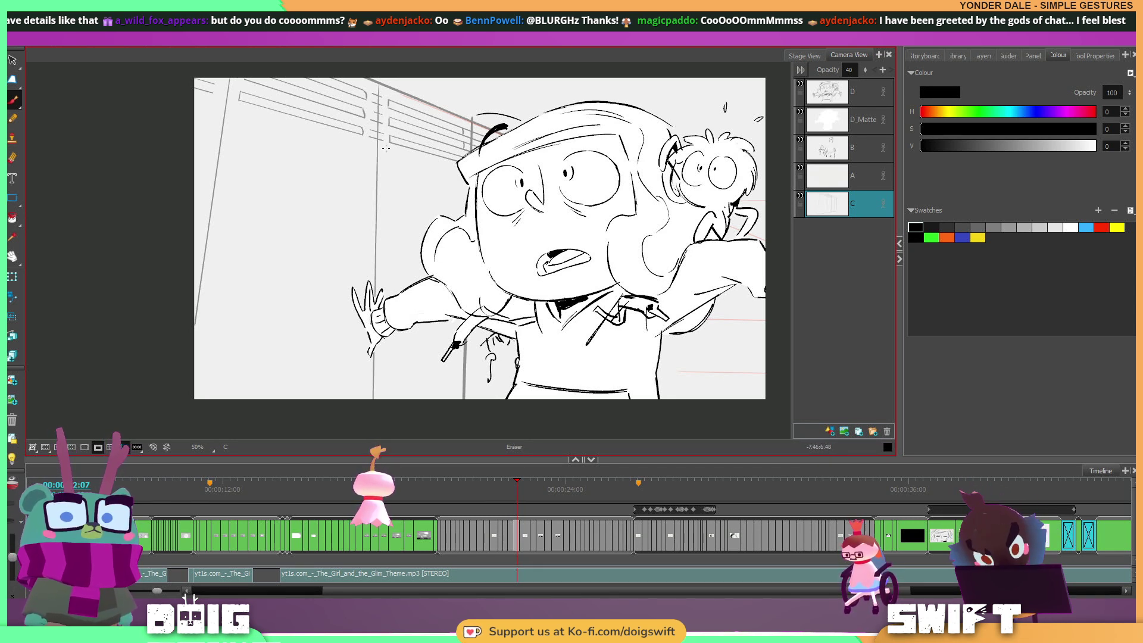
mouse_move(387, 94)
left_mouse_down()
mouse_move(383, 138)
mouse_move(378, 90)
left_mouse_up()
key("Delete")
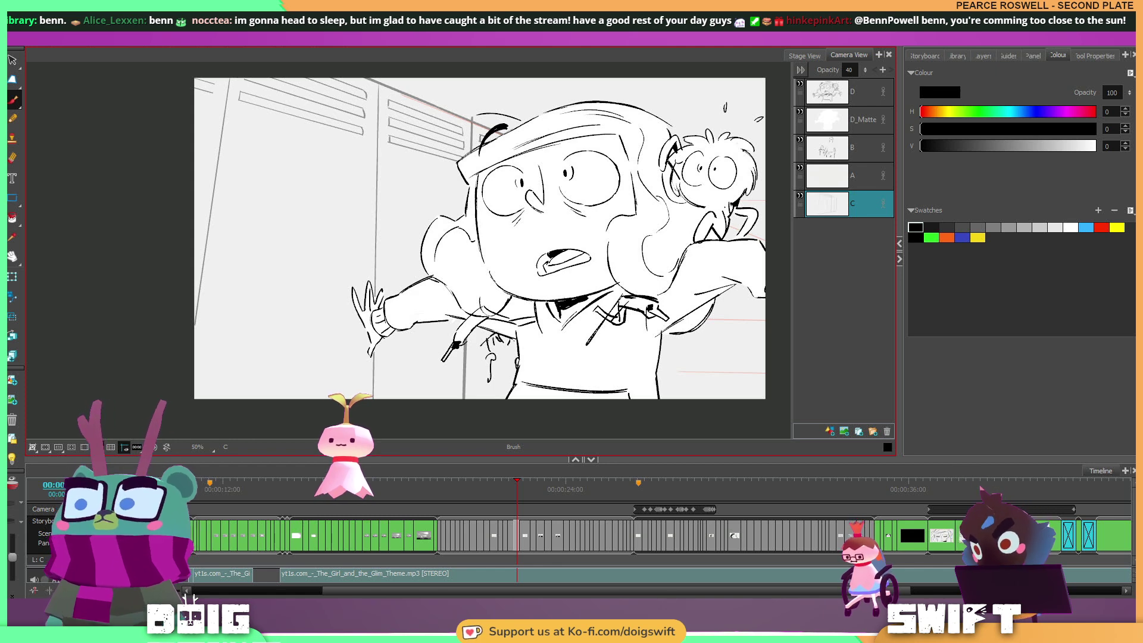
Select the two lockers' vent slats together, nudge them slightly downward, and compare with the neighbouring panels.
left_click(511, 486)
mouse_move(511, 483)
left_mouse_down()
mouse_move(535, 479)
mouse_move(515, 488)
left_mouse_up()
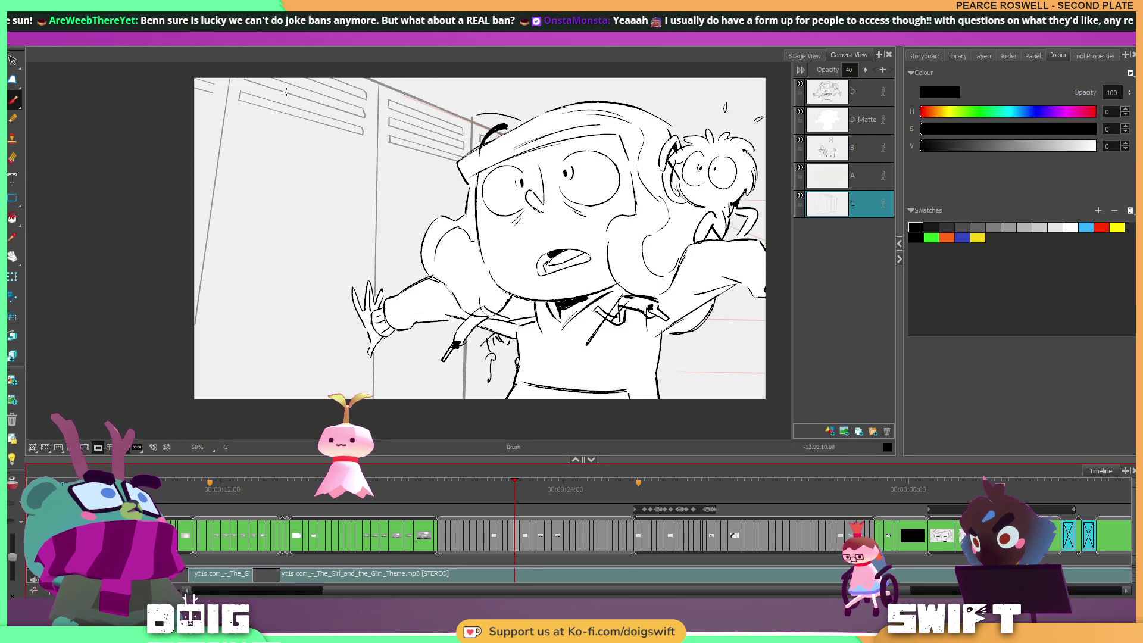
left_click_drag(388, 95, 392, 135)
mouse_move(467, 165)
left_mouse_down()
mouse_move(384, 97)
mouse_move(286, 71)
mouse_move(314, 159)
left_mouse_up()
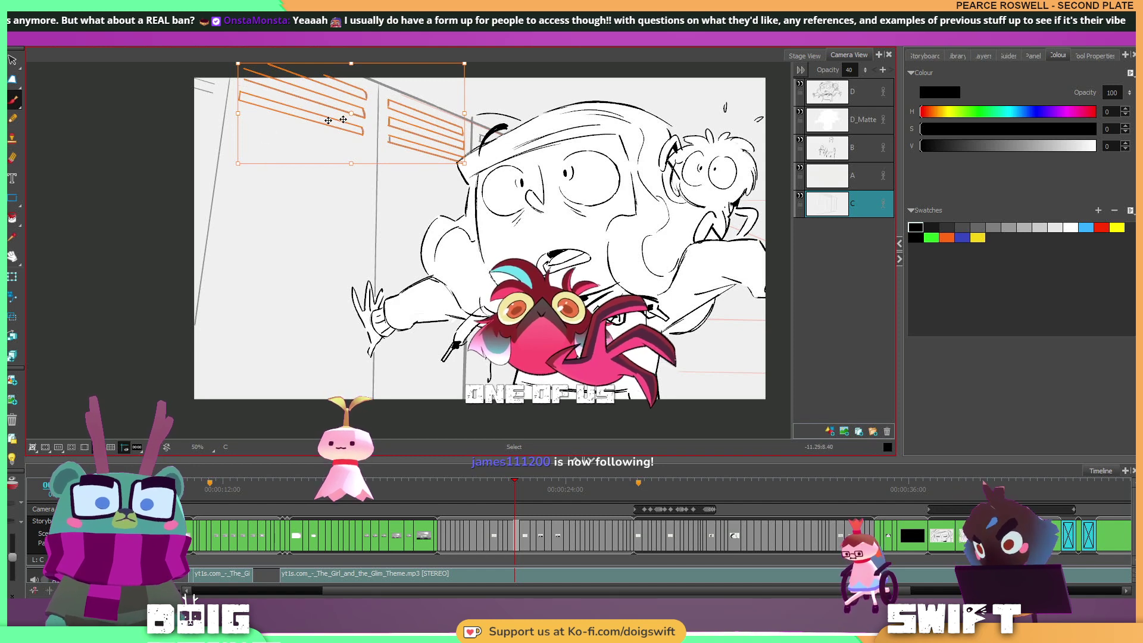
mouse_move(461, 136)
left_mouse_down()
mouse_move(436, 149)
mouse_move(461, 141)
left_mouse_up()
key("f")
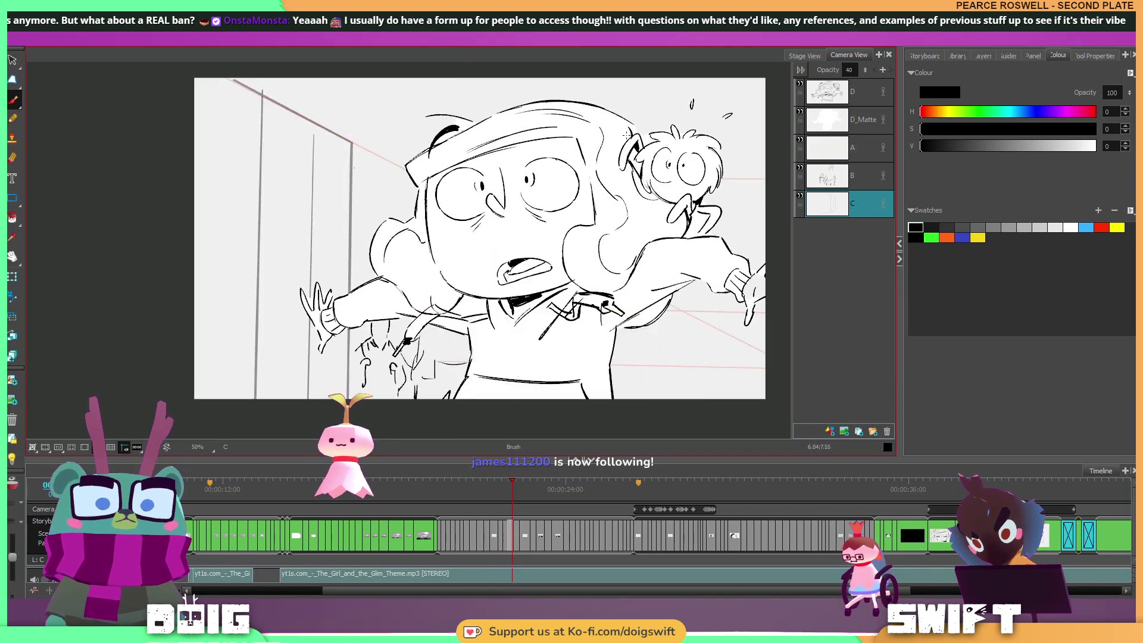
key("g")
key("g")
In the panel at 00:00:28:22, erase the parts of the black creature on layer D that spill over the door frame.
mouse_move(522, 491)
left_mouse_down()
mouse_move(640, 474)
mouse_move(430, 499)
mouse_move(634, 479)
left_mouse_up()
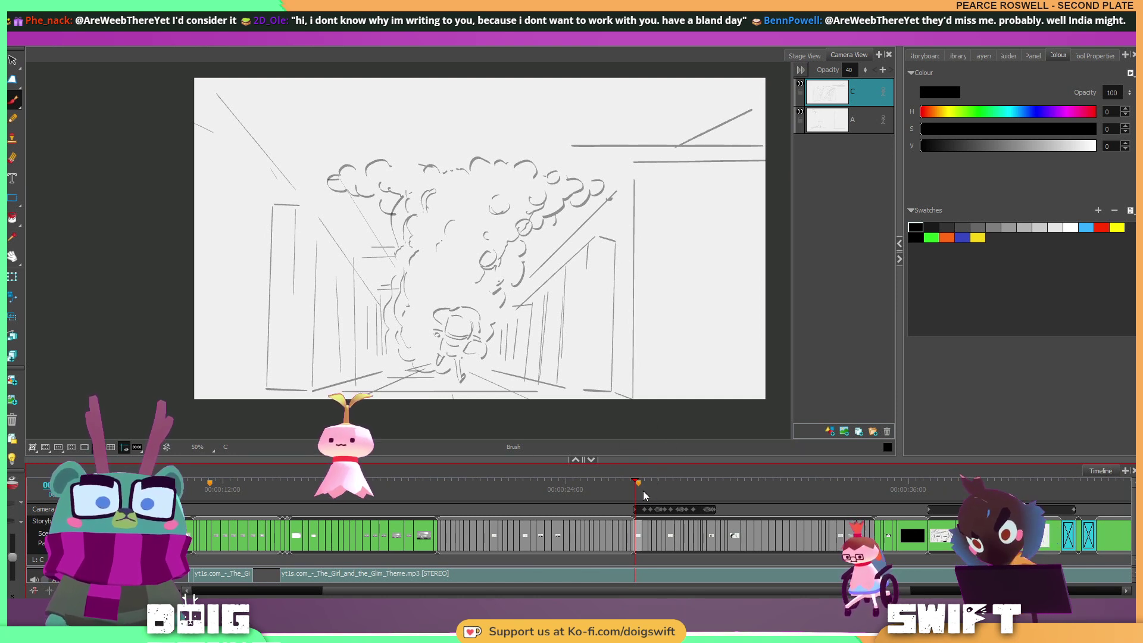
left_click_drag(649, 484, 706, 466)
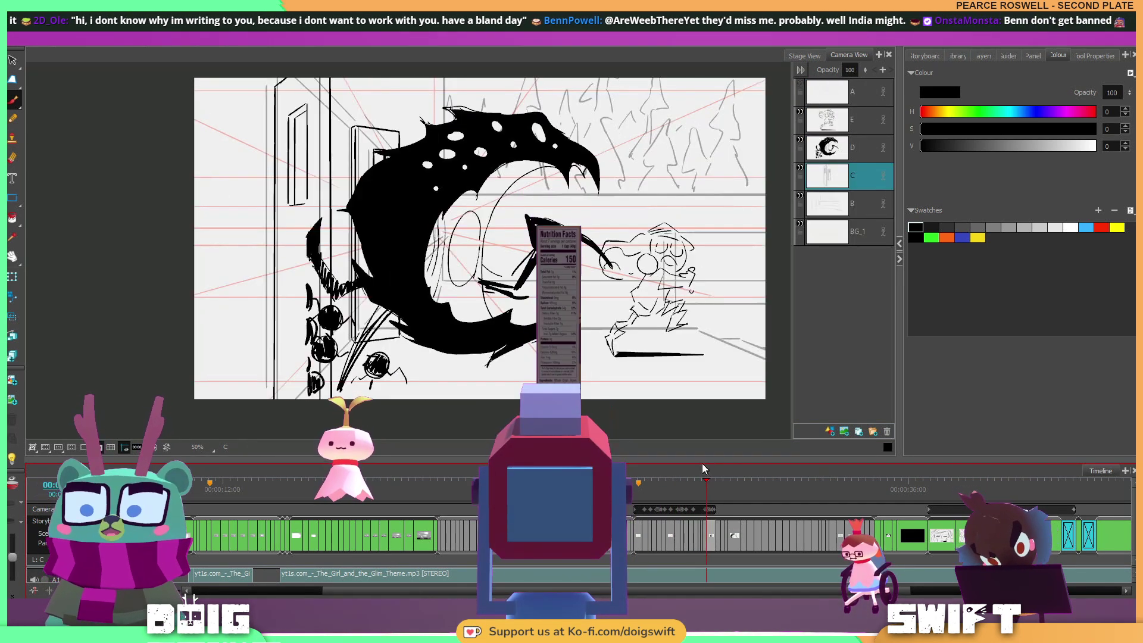
left_click(838, 150)
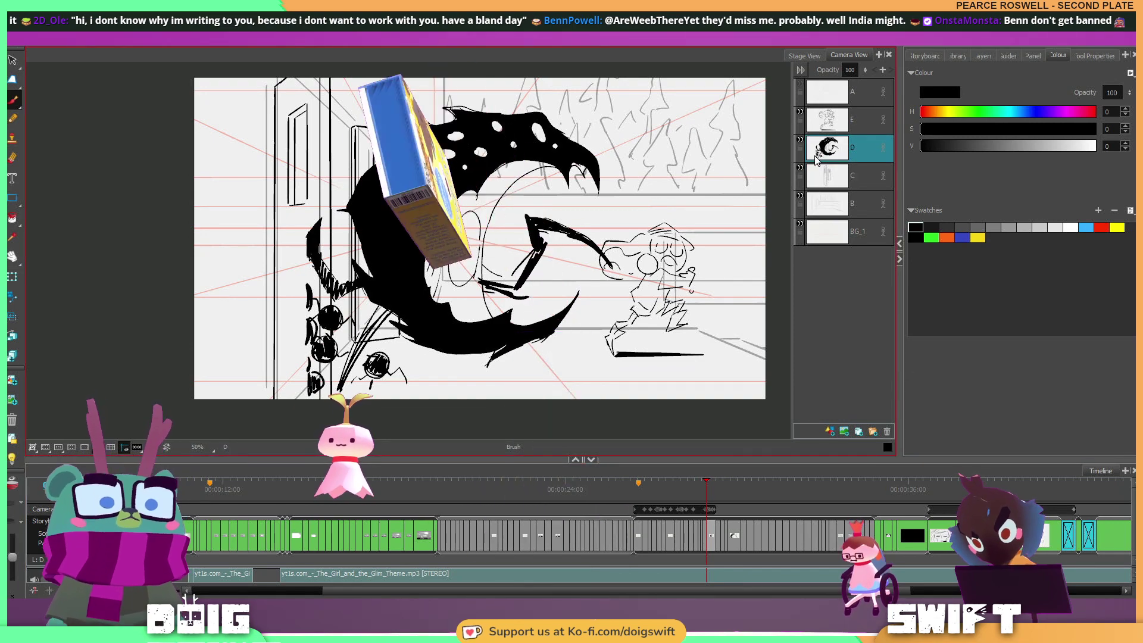
left_click_drag(308, 214, 320, 348)
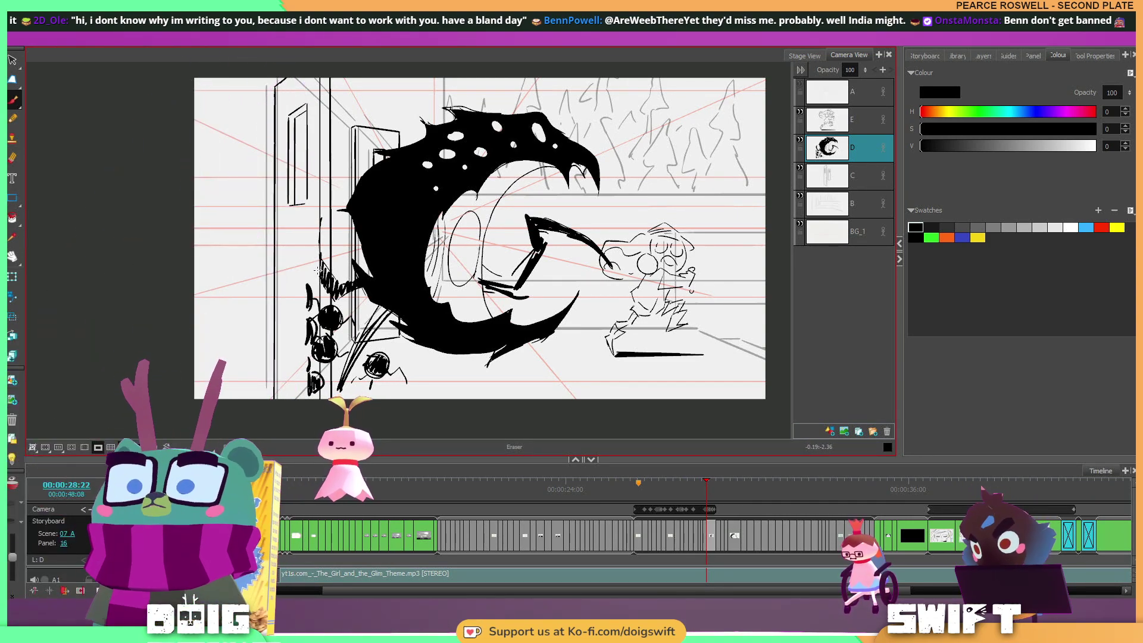
mouse_move(318, 301)
left_mouse_down()
mouse_move(316, 393)
mouse_move(312, 319)
left_mouse_up()
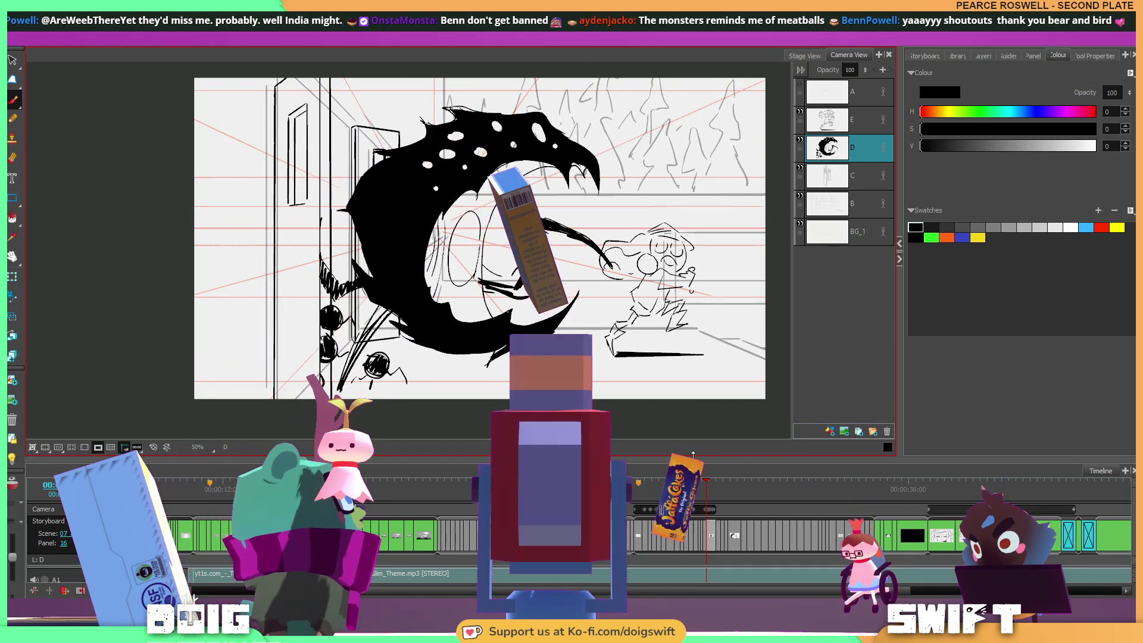
In the panel at 00:00:29:07, fill the creature's tall middle spike with solid black on layer D.
left_click(717, 477)
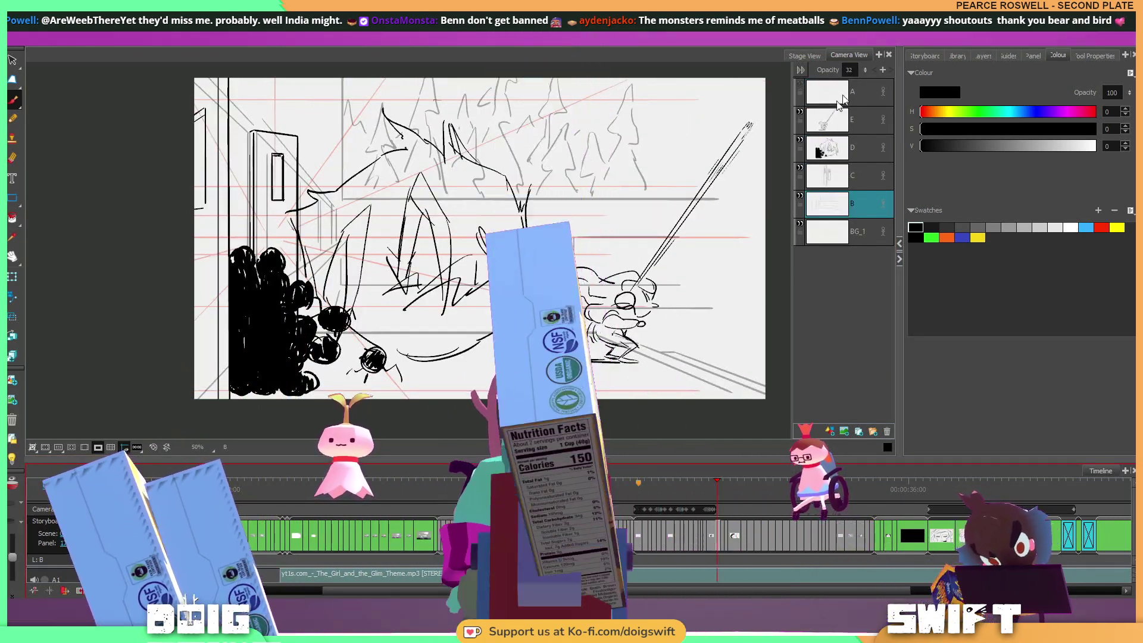
left_click(828, 148)
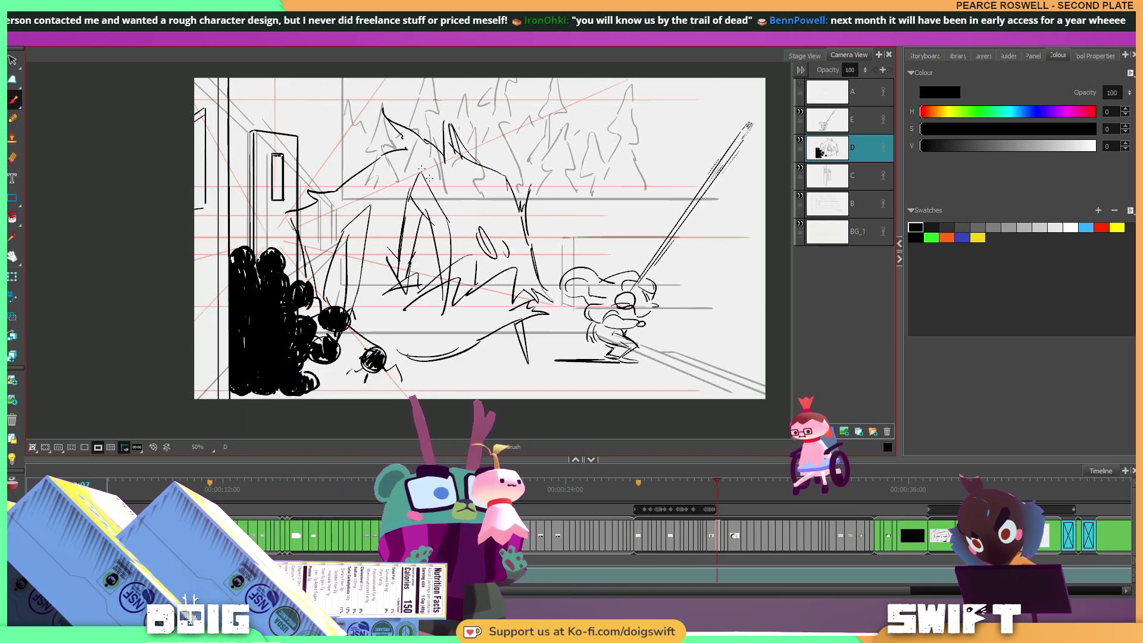
left_click_drag(432, 218, 440, 268)
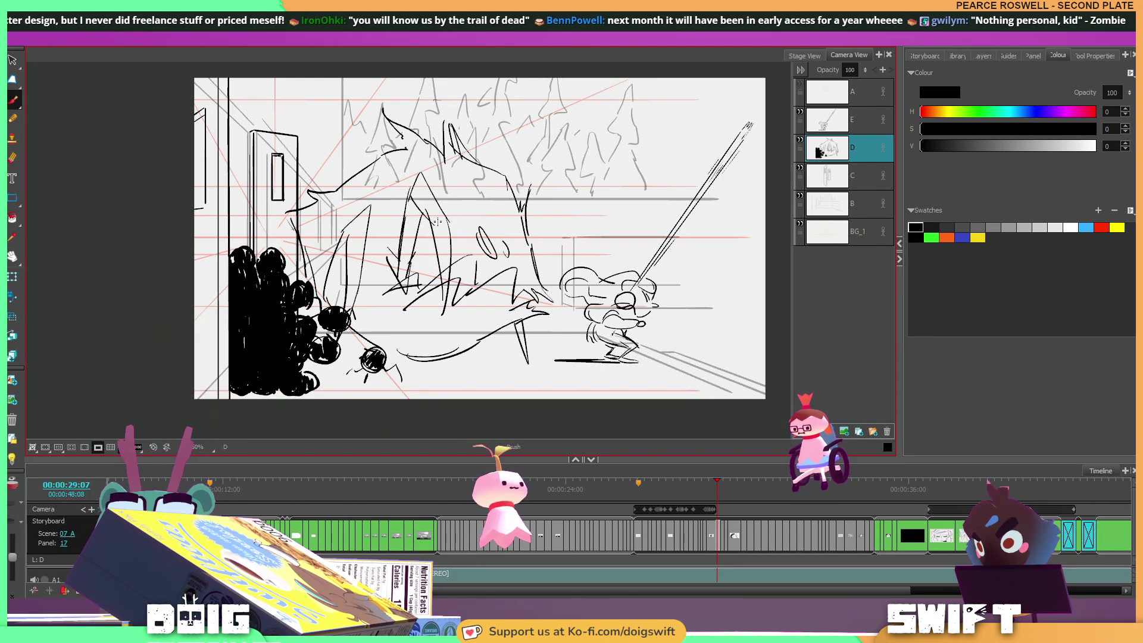
left_click_drag(434, 225, 443, 300)
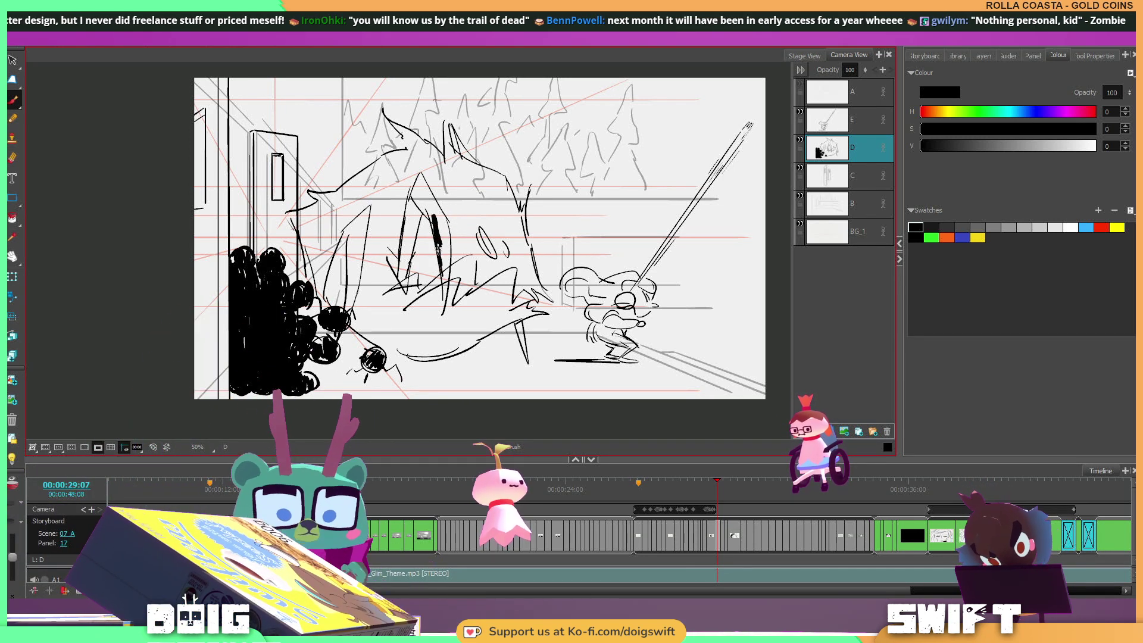
left_click_drag(440, 254, 446, 291)
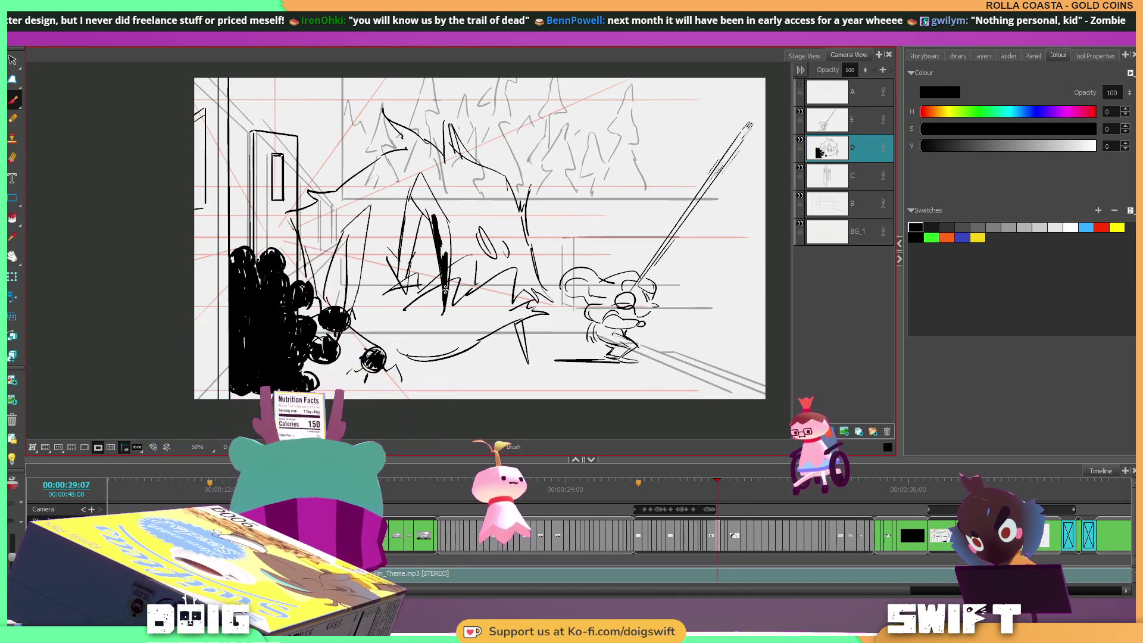
mouse_move(440, 230)
left_mouse_down()
mouse_move(446, 261)
mouse_move(445, 220)
mouse_move(433, 217)
mouse_move(434, 234)
mouse_move(414, 199)
mouse_move(444, 224)
mouse_move(421, 206)
left_mouse_up()
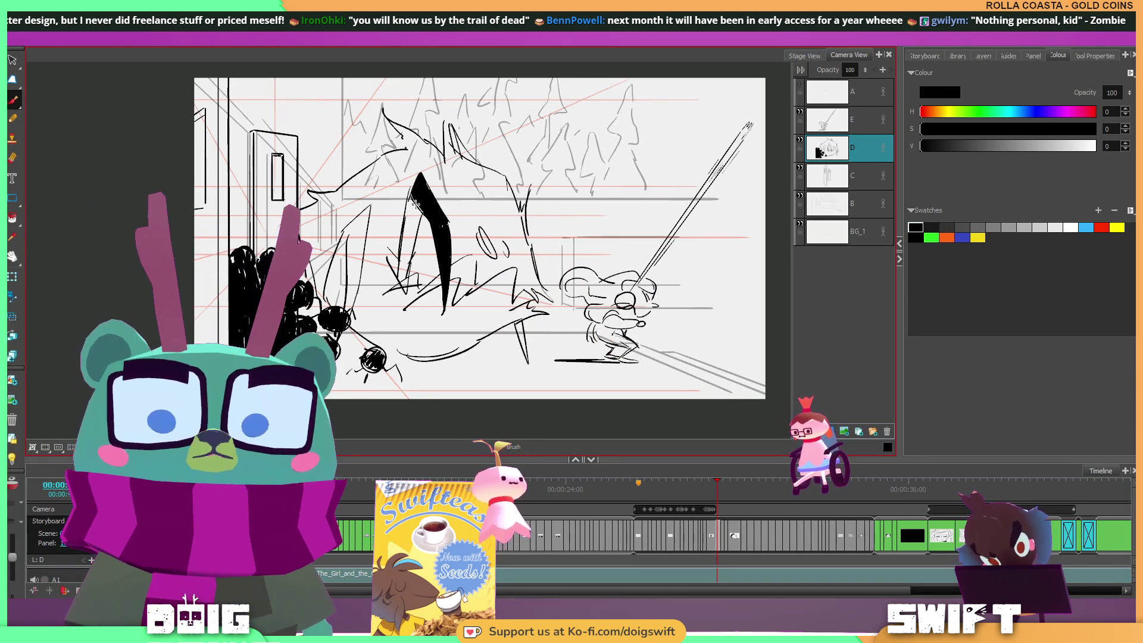
mouse_move(419, 192)
left_mouse_down()
mouse_move(411, 252)
mouse_move(420, 211)
left_mouse_up()
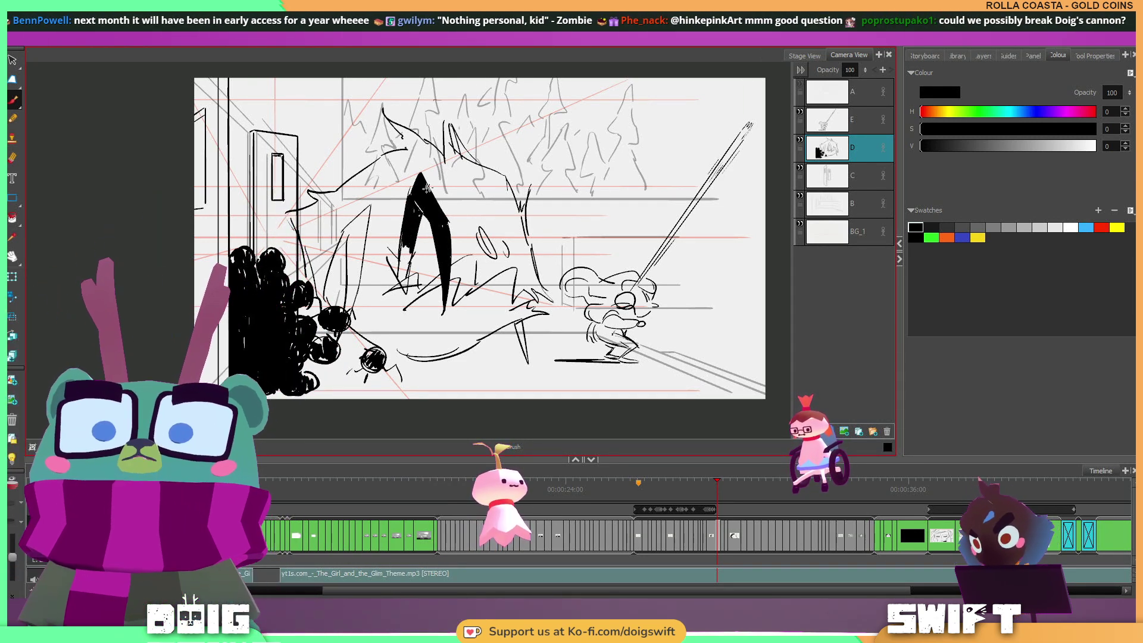
left_click_drag(409, 256, 403, 273)
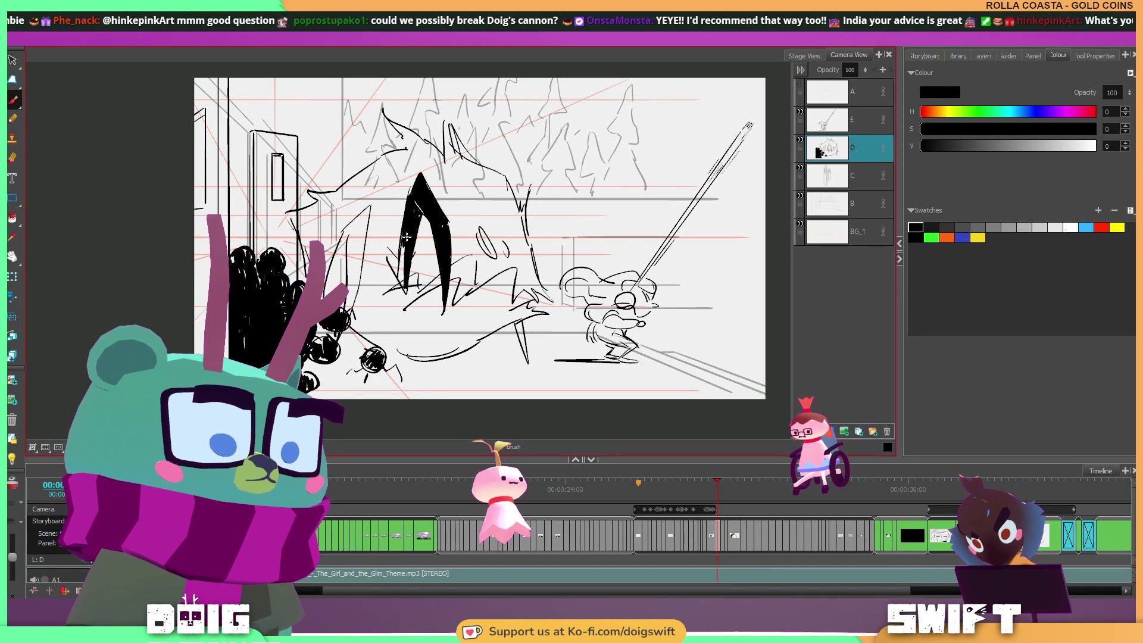
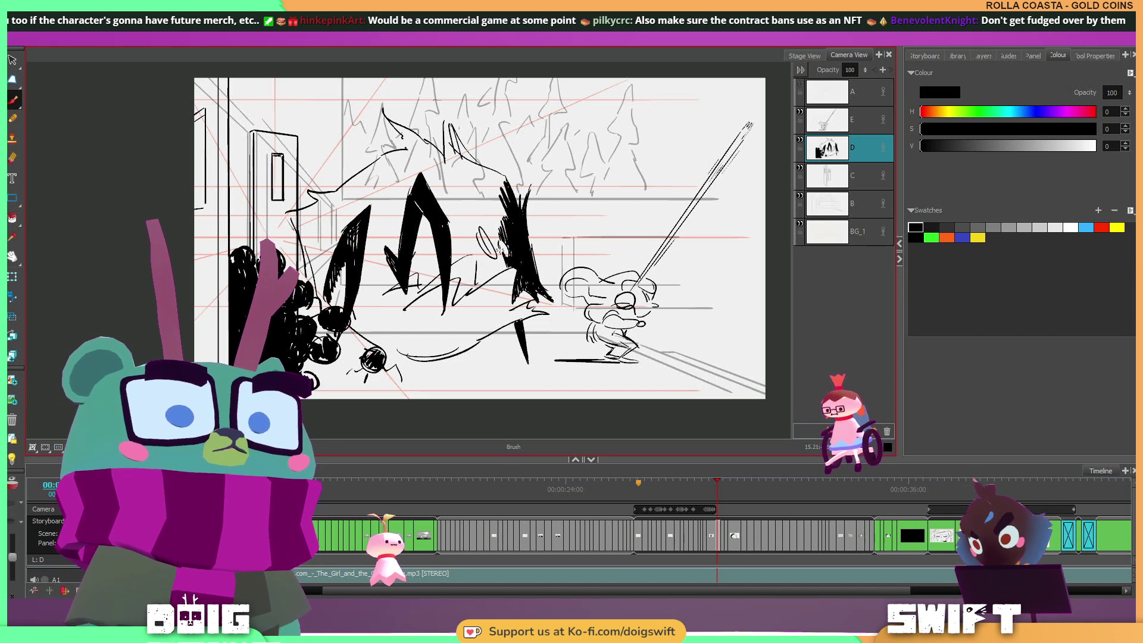
Erase part of the creature's oval eye outline and black in the area above it.
key("e")
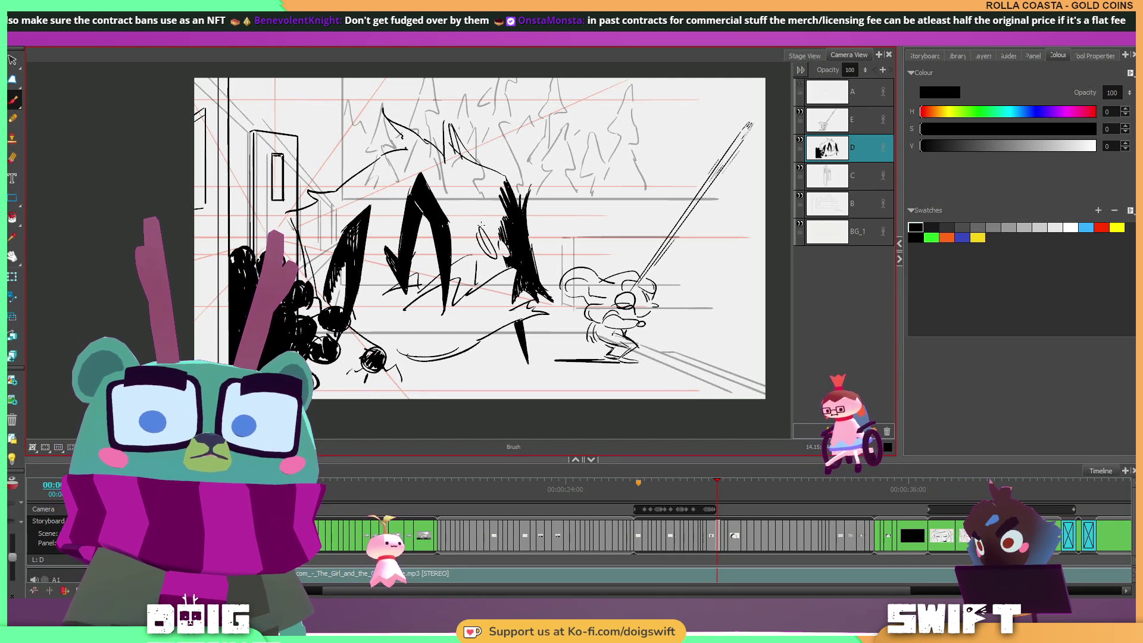
mouse_move(491, 235)
left_mouse_down()
mouse_move(491, 201)
mouse_move(502, 228)
mouse_move(504, 218)
mouse_move(493, 194)
mouse_move(509, 217)
mouse_move(501, 177)
left_mouse_up()
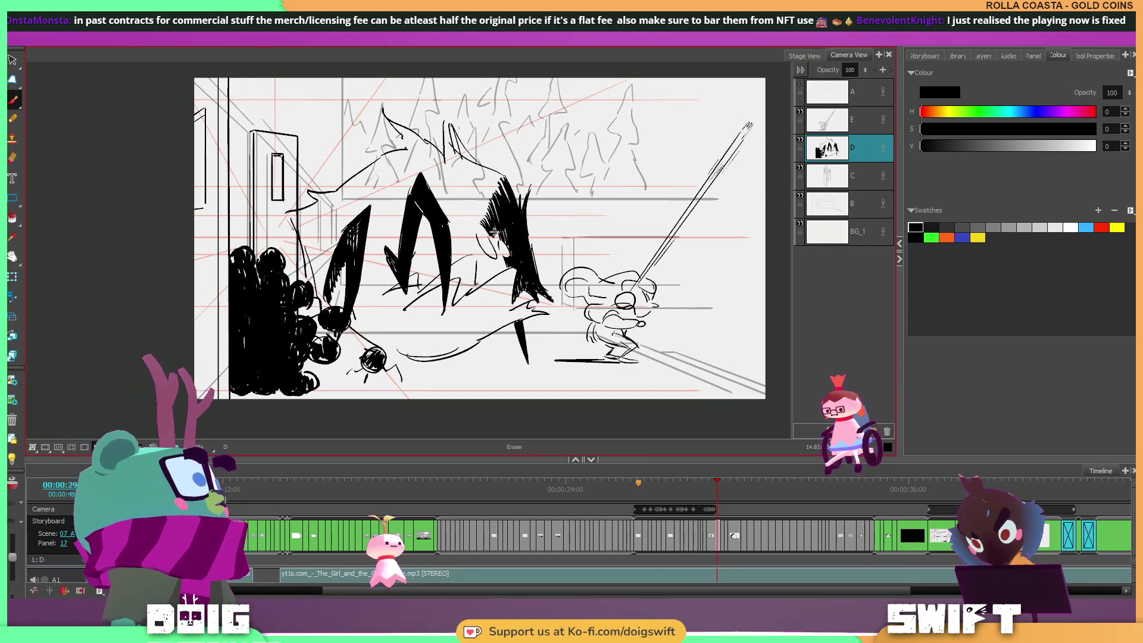
key("e")
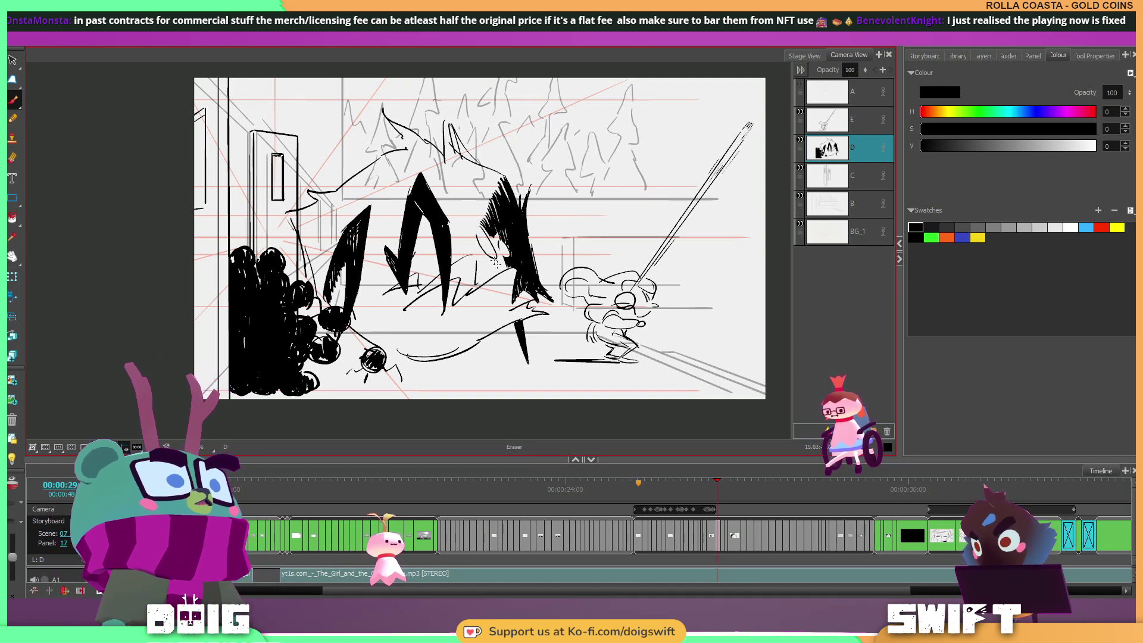
key("alt+b")
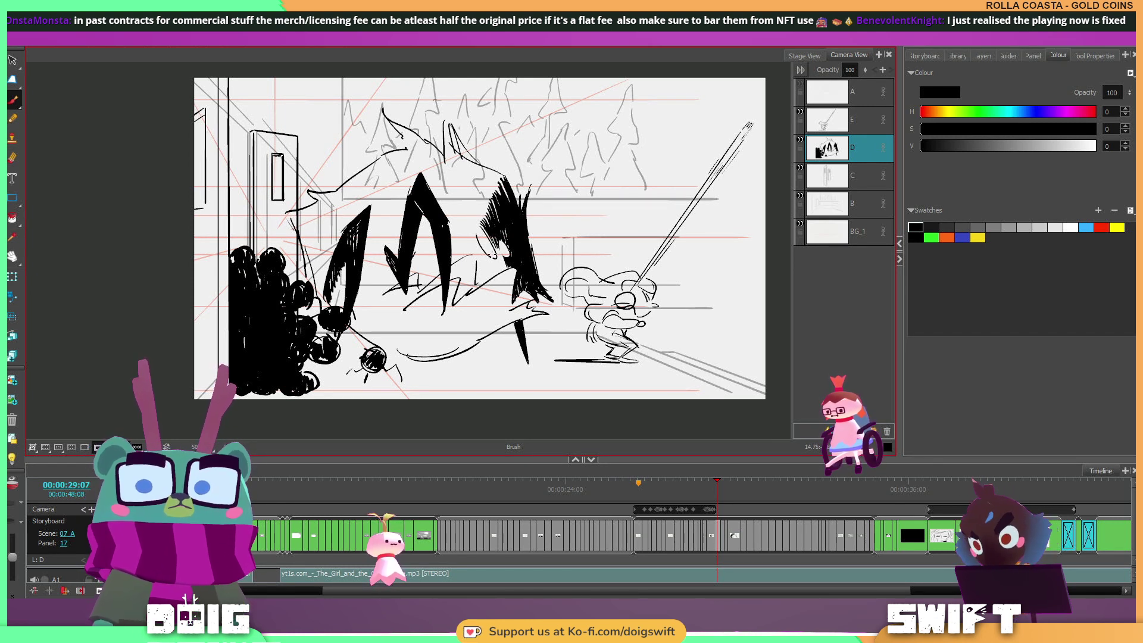
Brush black into the creature's face just below the eye, undoing strokes that miss the shape.
left_click_drag(500, 257, 506, 269)
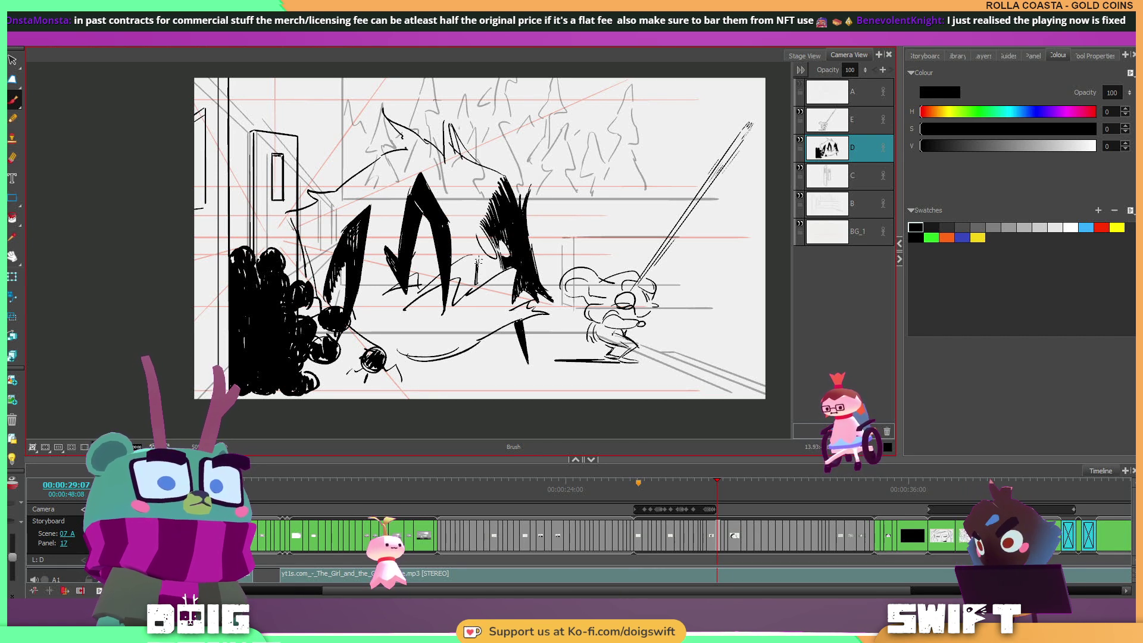
left_click_drag(481, 284, 492, 275)
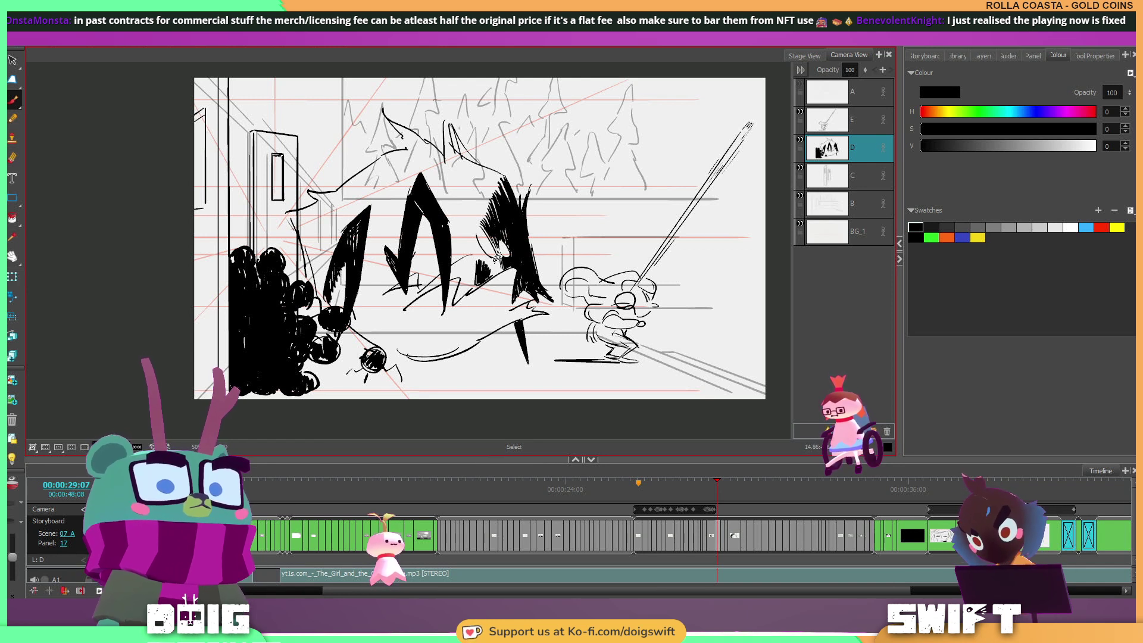
key("ctrl+z")
key("ctrl+z")
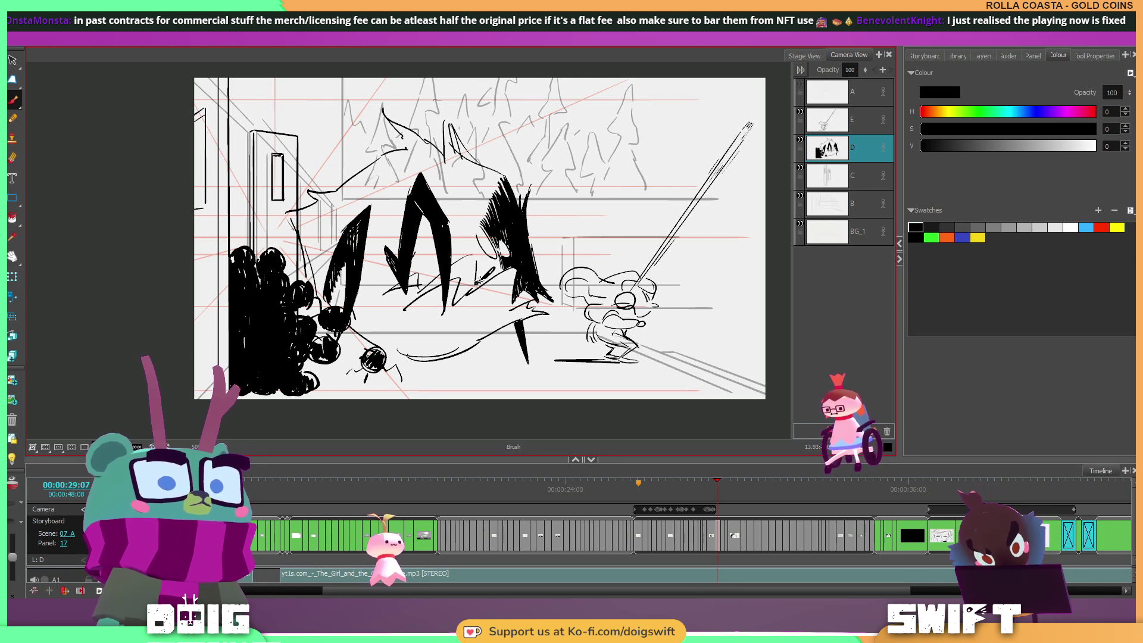
mouse_move(478, 284)
left_mouse_down()
mouse_move(484, 263)
mouse_move(504, 267)
mouse_move(494, 275)
left_mouse_up()
key("ctrl+z")
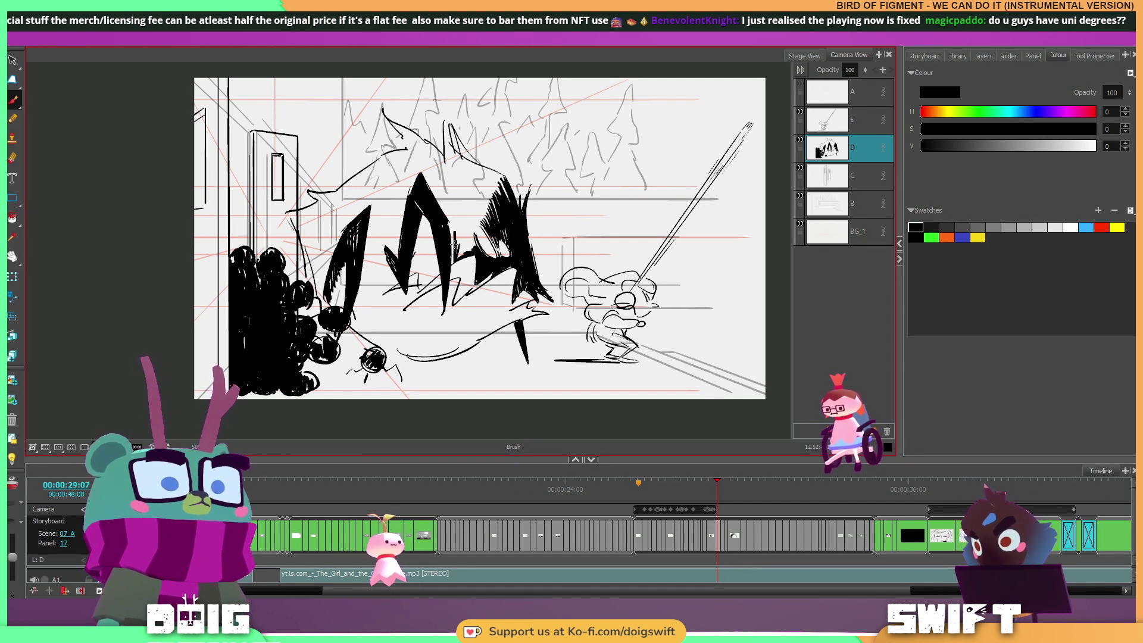
Fill the creature's head and upper back with black, leaving the eye white, and save the project.
mouse_move(452, 234)
left_mouse_down()
mouse_move(474, 250)
mouse_move(479, 222)
mouse_move(481, 245)
mouse_move(478, 222)
mouse_move(451, 224)
mouse_move(457, 247)
mouse_move(458, 197)
mouse_move(470, 216)
mouse_move(480, 183)
mouse_move(496, 211)
mouse_move(485, 180)
mouse_move(500, 205)
mouse_move(495, 174)
mouse_move(510, 197)
mouse_move(494, 171)
mouse_move(505, 183)
mouse_move(467, 179)
mouse_move(505, 182)
left_mouse_up()
left_click_drag(586, 255, 497, 403)
mouse_move(522, 230)
left_mouse_down()
mouse_move(572, 255)
mouse_move(566, 291)
mouse_move(585, 253)
mouse_move(581, 244)
mouse_move(568, 278)
mouse_move(577, 242)
mouse_move(566, 271)
mouse_move(570, 250)
mouse_move(554, 268)
mouse_move(555, 287)
mouse_move(563, 265)
mouse_move(568, 280)
mouse_move(564, 265)
mouse_move(543, 280)
mouse_move(559, 211)
mouse_move(539, 292)
mouse_move(537, 261)
mouse_move(524, 293)
mouse_move(522, 261)
mouse_move(506, 299)
mouse_move(538, 250)
mouse_move(536, 273)
left_mouse_up()
key("ctrl+s")
left_click_drag(593, 245, 575, 274)
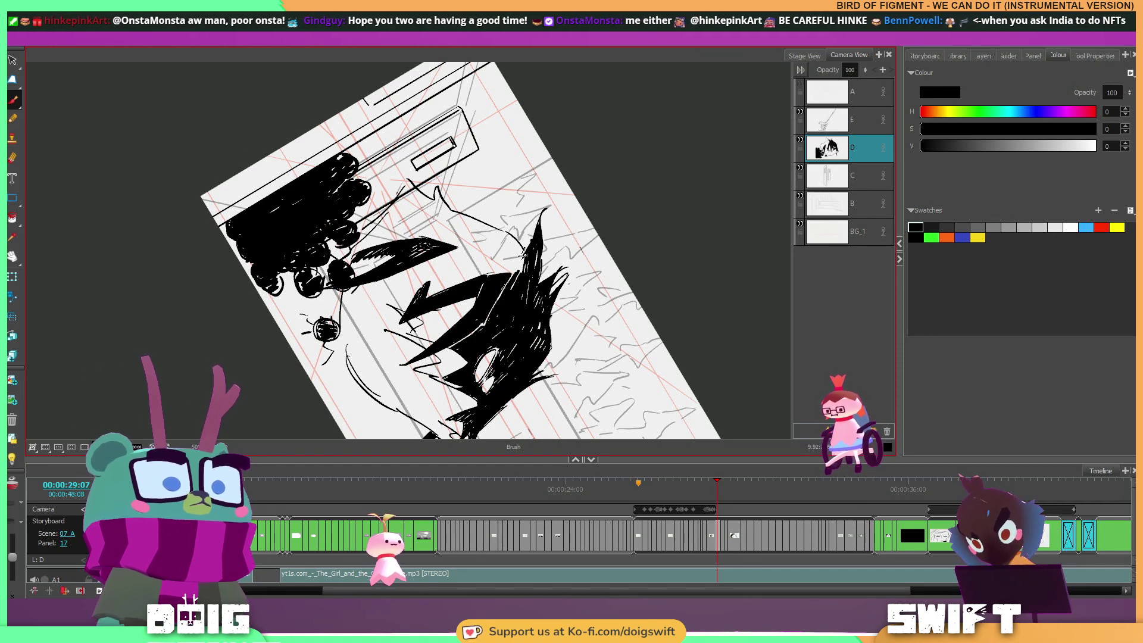
Black in the long tuft of fur sweeping back behind the creature's head, toward the door.
left_click_drag(557, 253, 470, 95)
mouse_move(573, 178)
left_mouse_down()
mouse_move(602, 276)
mouse_move(529, 261)
left_mouse_up()
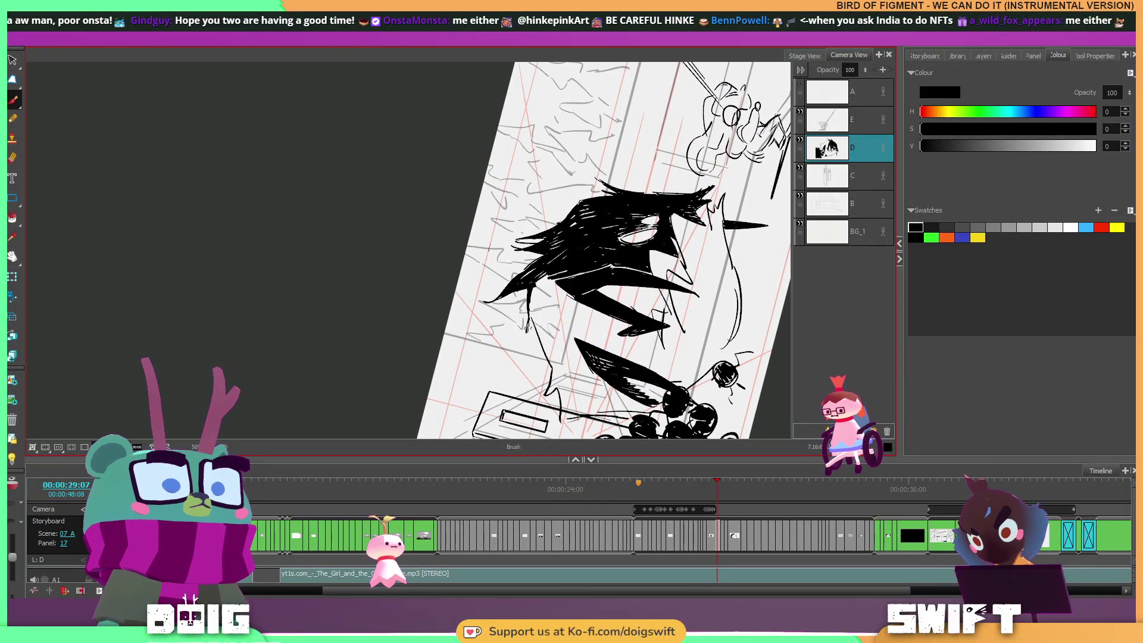
mouse_move(529, 322)
left_mouse_down()
mouse_move(543, 278)
mouse_move(545, 351)
left_mouse_up()
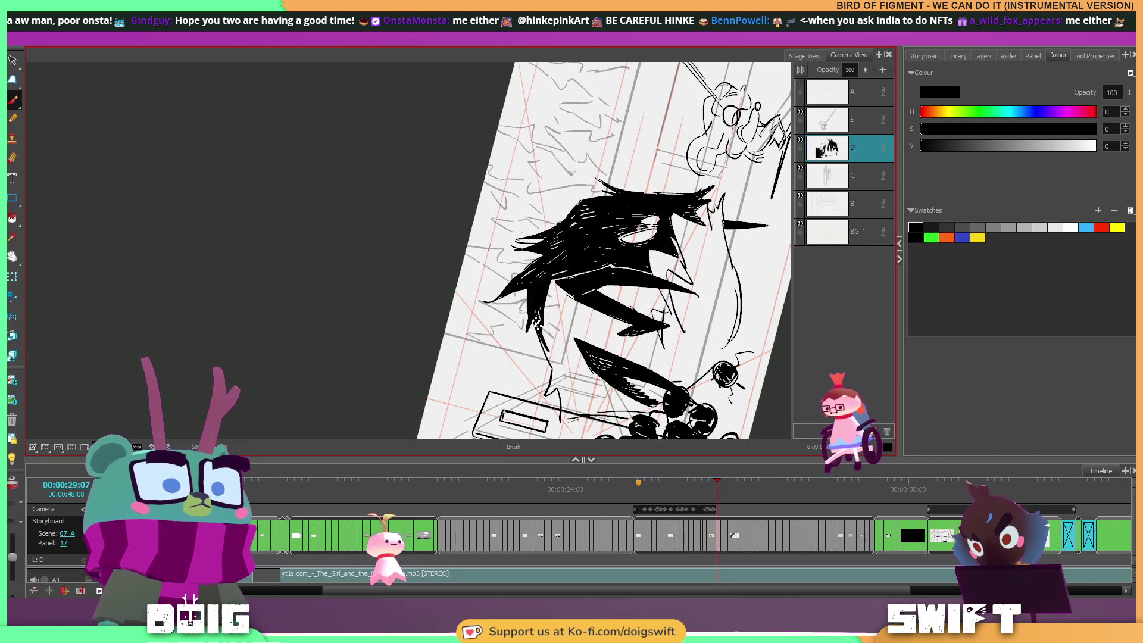
mouse_move(546, 287)
left_mouse_down()
mouse_move(547, 329)
mouse_move(559, 279)
mouse_move(553, 342)
mouse_move(549, 325)
mouse_move(558, 368)
left_mouse_up()
left_click_drag(537, 328, 559, 374)
key("s")
left_click_drag(640, 321, 591, 408)
left_click_drag(651, 307, 679, 208)
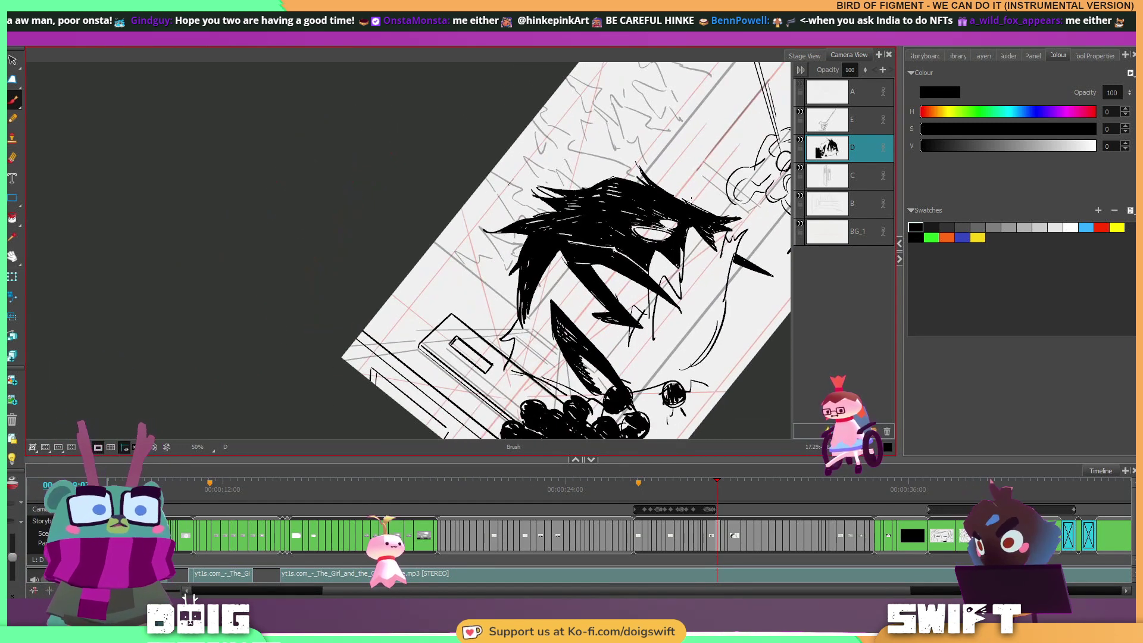
left_click_drag(552, 258, 539, 297)
Fill the gaps between the creature's rear spikes with black, leaving thin white lines and a ragged lower edge.
left_click_drag(648, 238, 613, 377)
left_click_drag(528, 315, 551, 231)
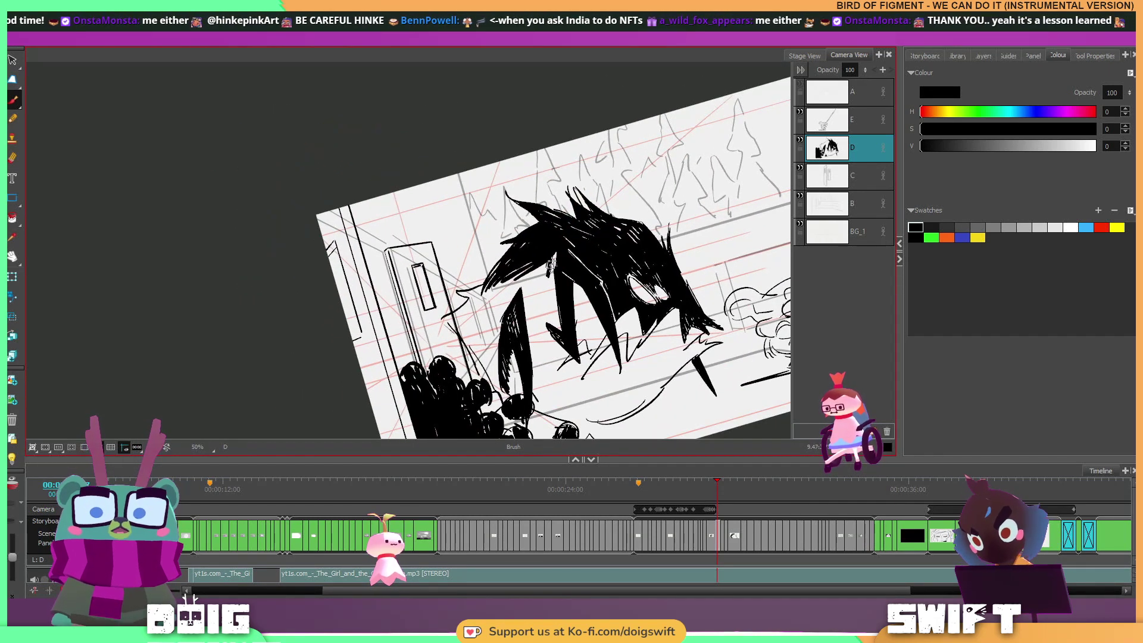
mouse_move(552, 291)
left_mouse_down()
mouse_move(556, 319)
mouse_move(536, 312)
mouse_move(560, 329)
left_mouse_up()
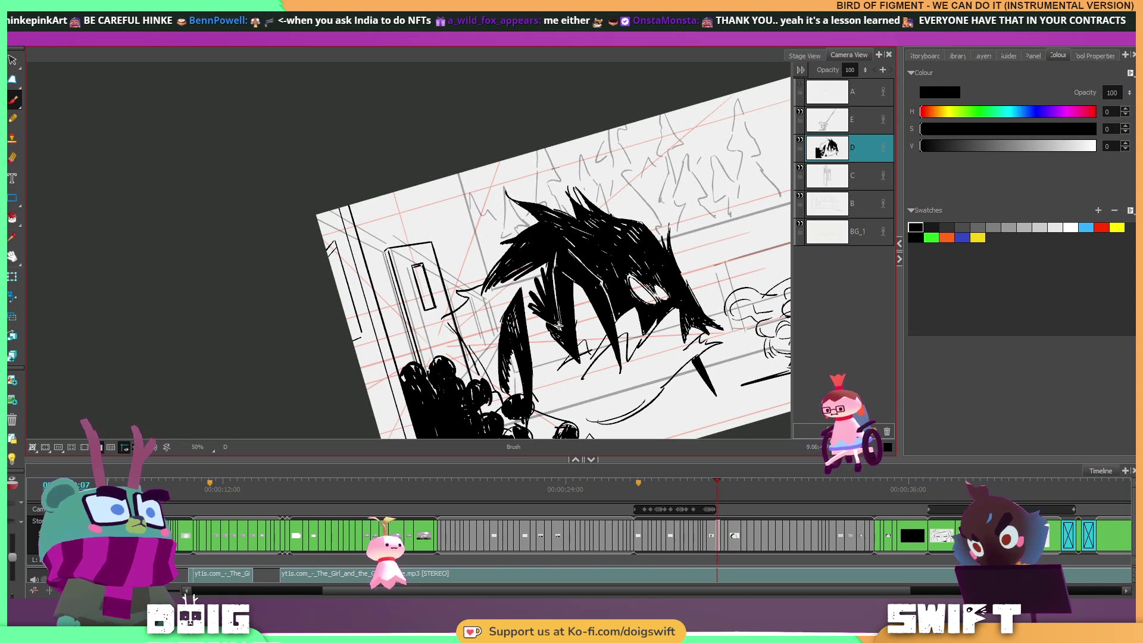
mouse_move(546, 262)
left_mouse_down()
mouse_move(541, 306)
mouse_move(532, 315)
mouse_move(526, 302)
mouse_move(529, 344)
left_mouse_up()
mouse_move(529, 304)
left_mouse_down()
mouse_move(533, 351)
mouse_move(545, 341)
left_mouse_up()
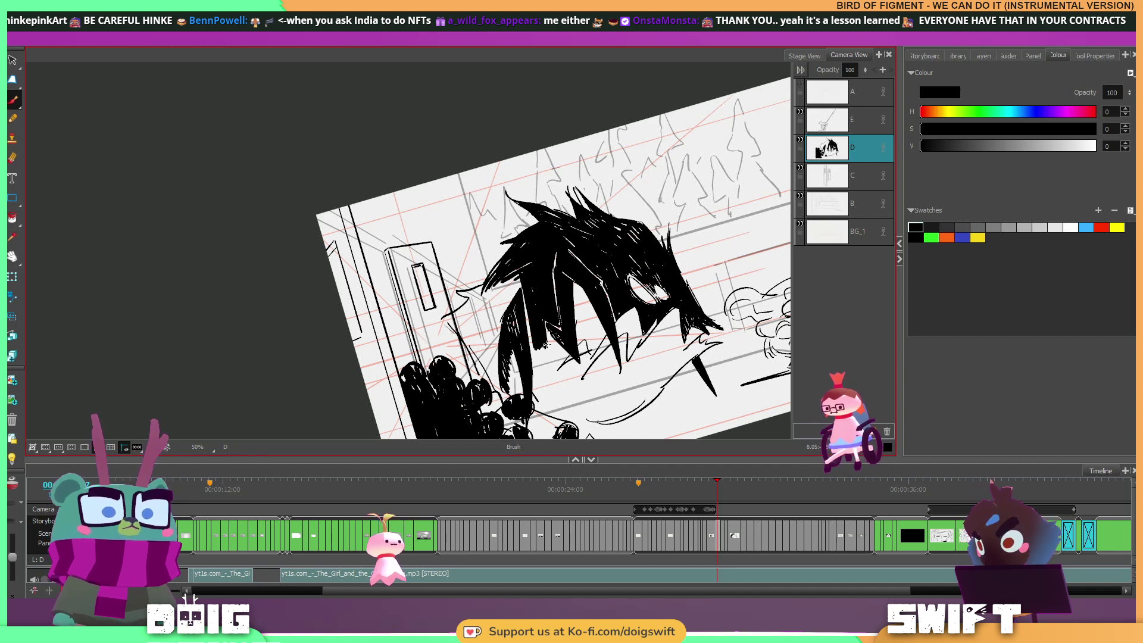
mouse_move(563, 269)
left_mouse_down()
mouse_move(570, 371)
mouse_move(653, 243)
mouse_move(562, 259)
mouse_move(599, 179)
left_mouse_up()
mouse_move(594, 221)
left_mouse_down()
mouse_move(589, 246)
mouse_move(602, 243)
mouse_move(598, 220)
left_mouse_up()
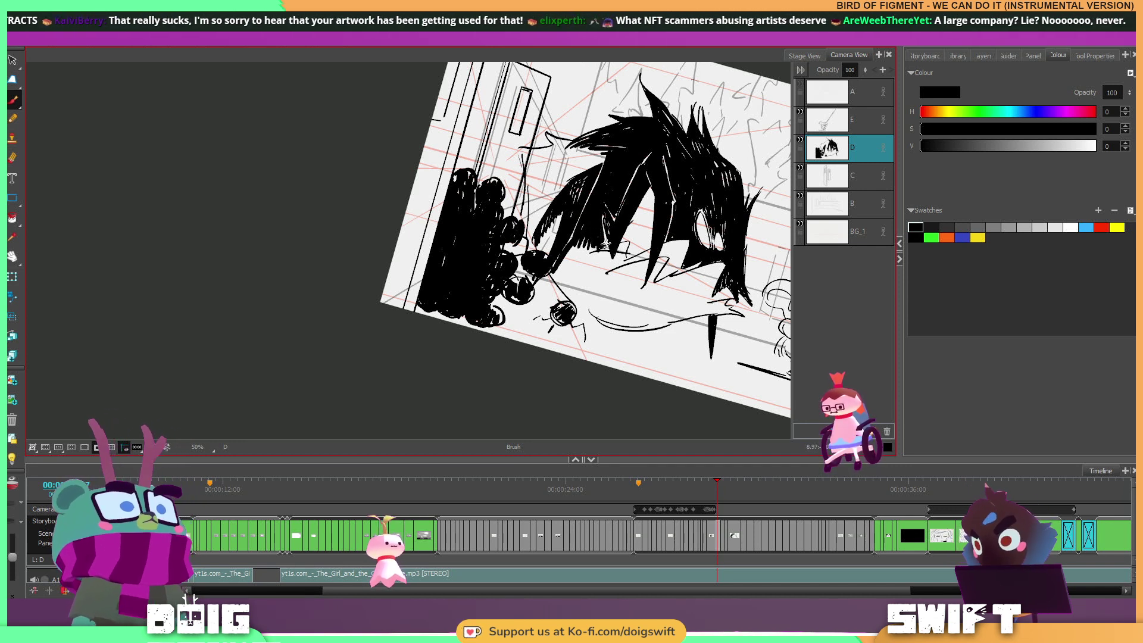
key("ctrl+z")
left_click_drag(588, 257, 574, 265)
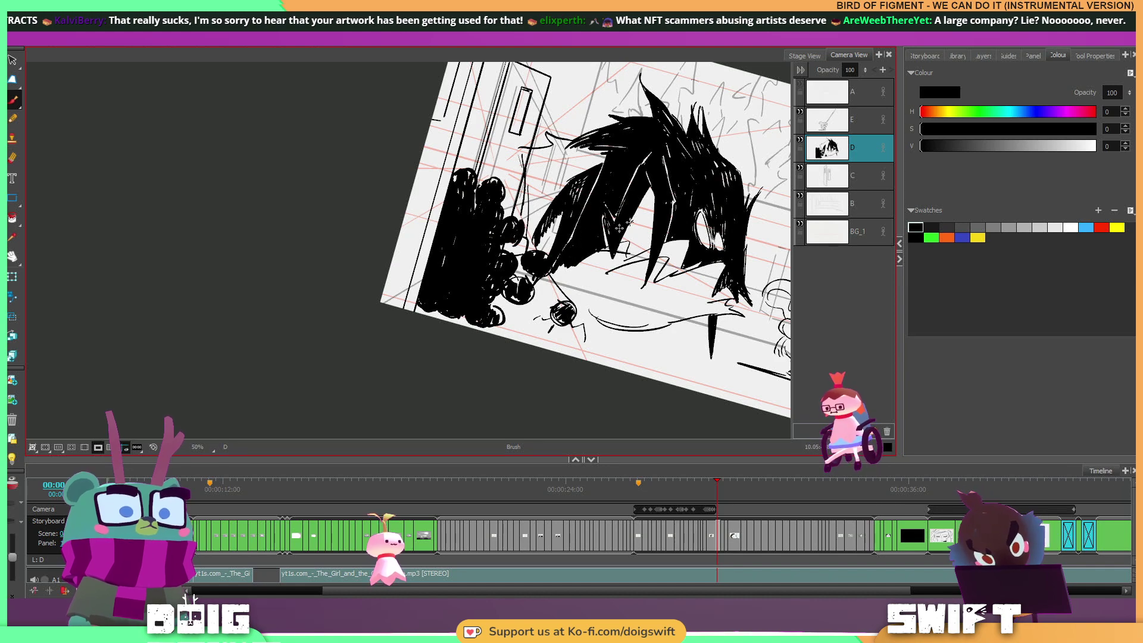
Brush black into the gaps between the front spikes and along the upper jaw below the eye.
mouse_move(661, 228)
left_mouse_down()
mouse_move(657, 164)
mouse_move(620, 240)
mouse_move(605, 340)
mouse_move(578, 243)
left_mouse_up()
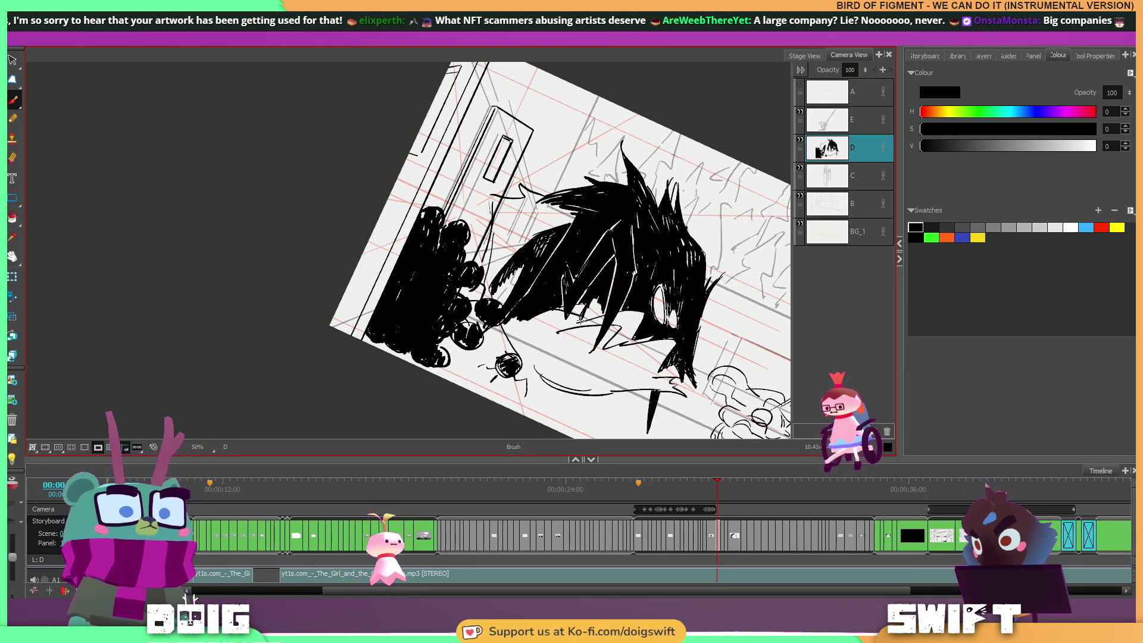
mouse_move(596, 306)
left_mouse_down()
mouse_move(593, 173)
mouse_move(623, 243)
left_mouse_up()
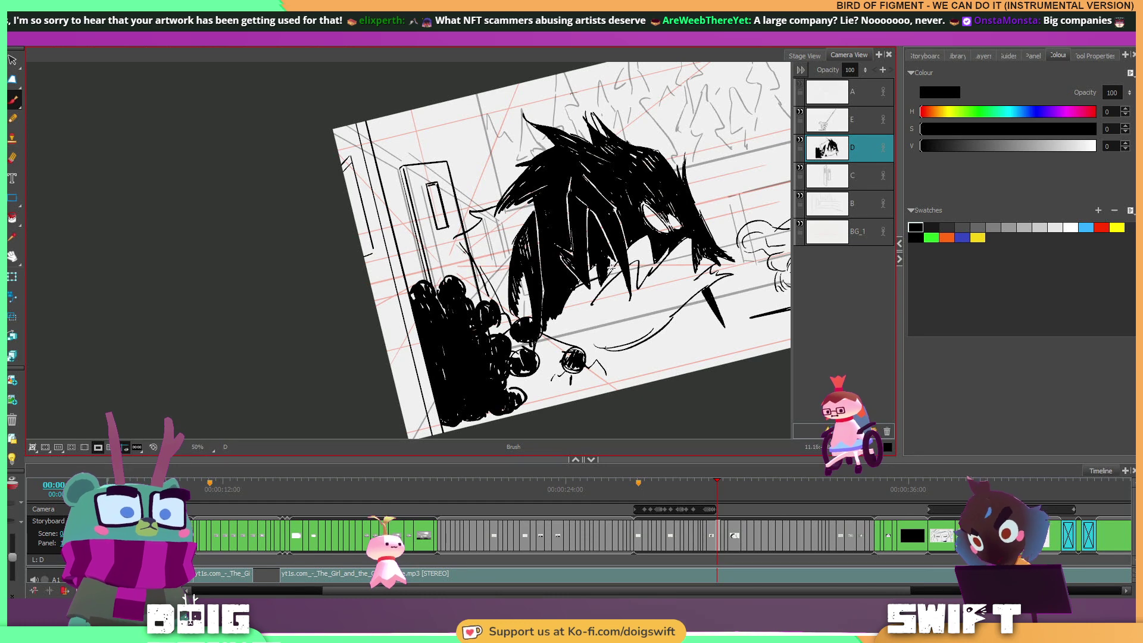
left_click_drag(673, 245, 624, 276)
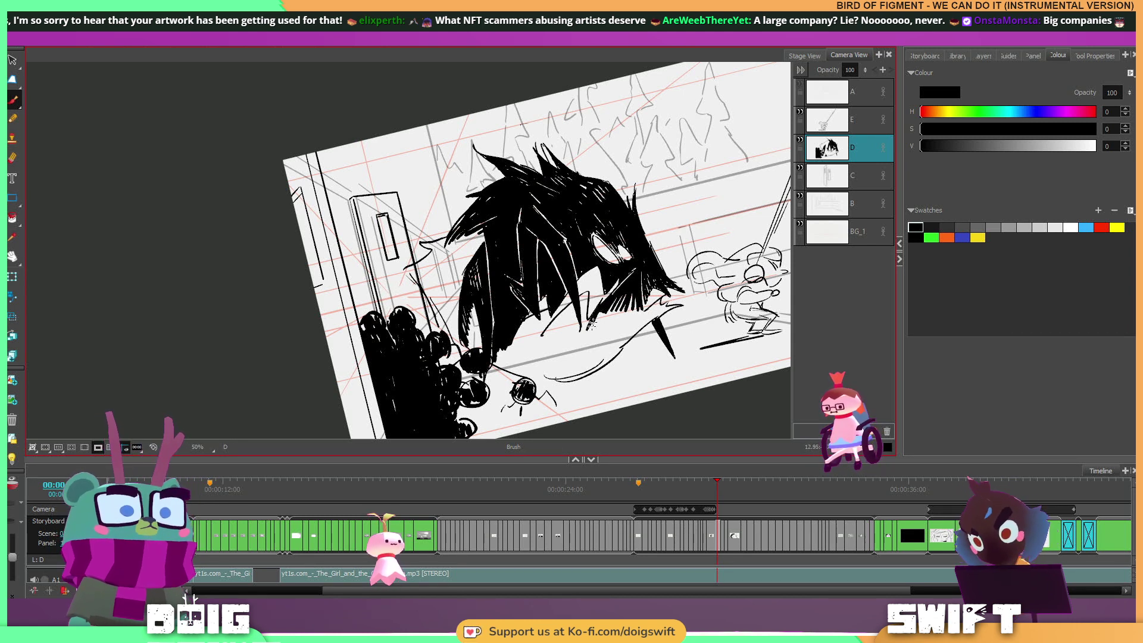
mouse_move(633, 299)
left_mouse_down()
mouse_move(632, 328)
mouse_move(657, 300)
left_mouse_up()
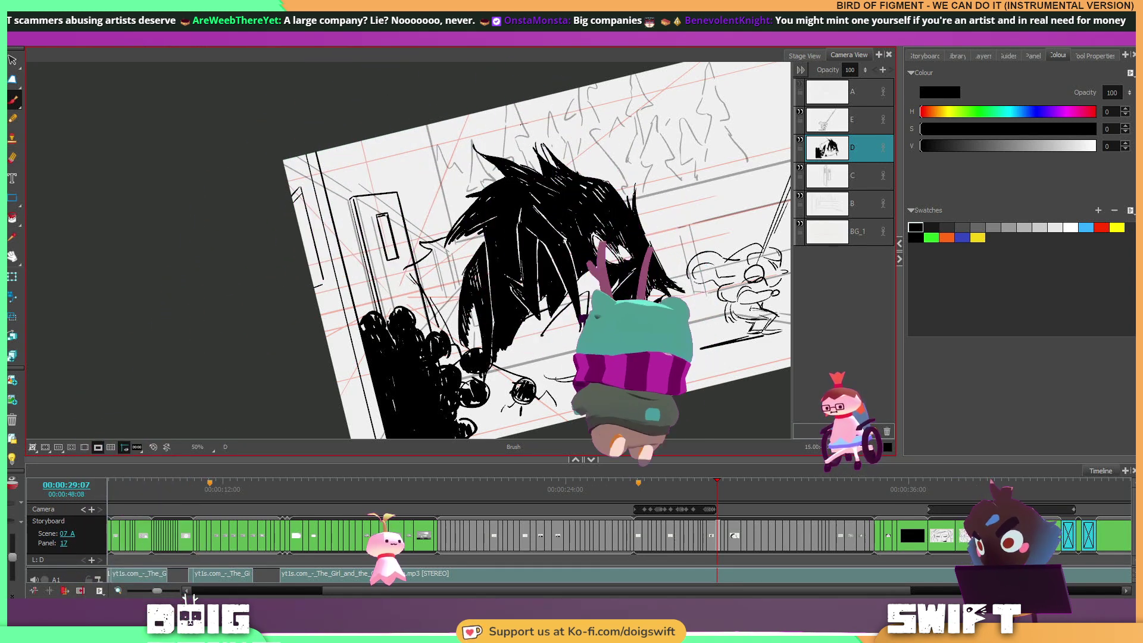
Fill the large creature's lower jaw and cheek with black brush strokes on layer D of panel 17.
left_click_drag(657, 313, 680, 301)
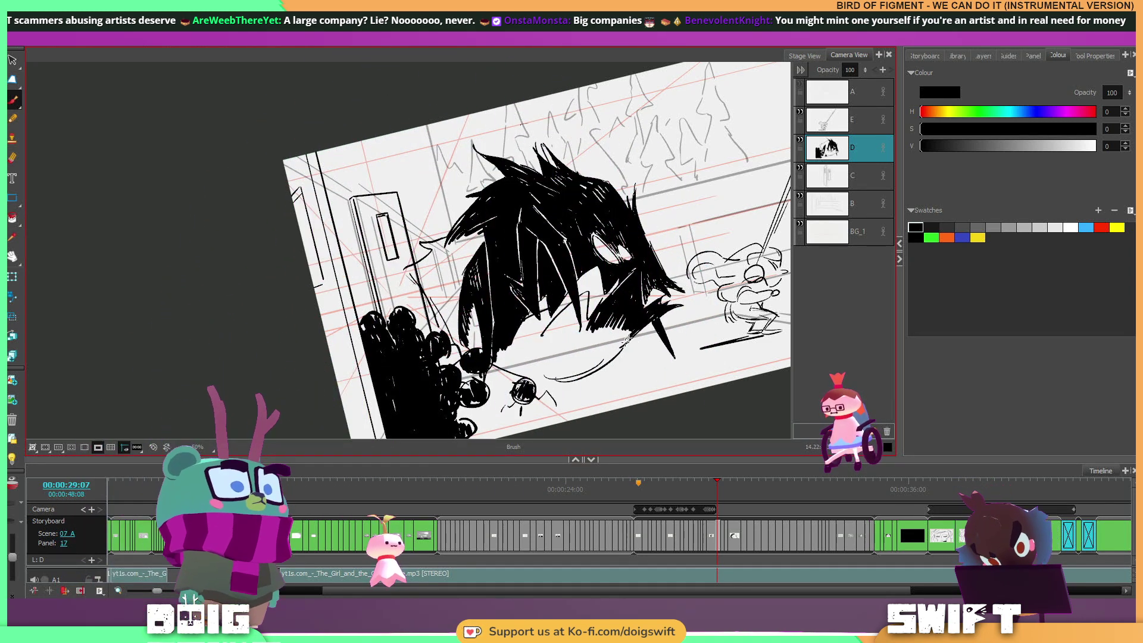
mouse_move(635, 331)
left_mouse_down()
mouse_move(613, 350)
mouse_move(590, 333)
left_mouse_up()
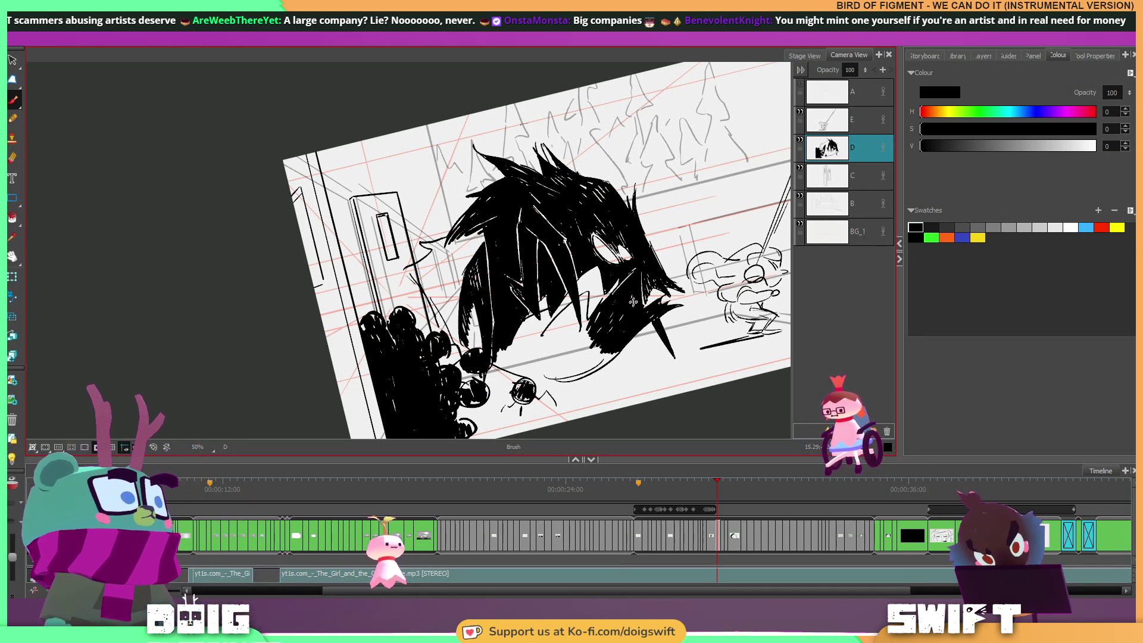
left_click_drag(608, 219, 587, 344)
mouse_move(587, 344)
left_mouse_down()
mouse_move(594, 299)
mouse_move(666, 184)
left_mouse_up()
left_click_drag(707, 243, 503, 370)
left_click_drag(562, 337, 600, 240)
Rework the loose chin line and redraw the creature's jaw outline with heavier black strokes that join the head.
key("s")
left_click(508, 203)
left_click_drag(513, 214, 519, 221)
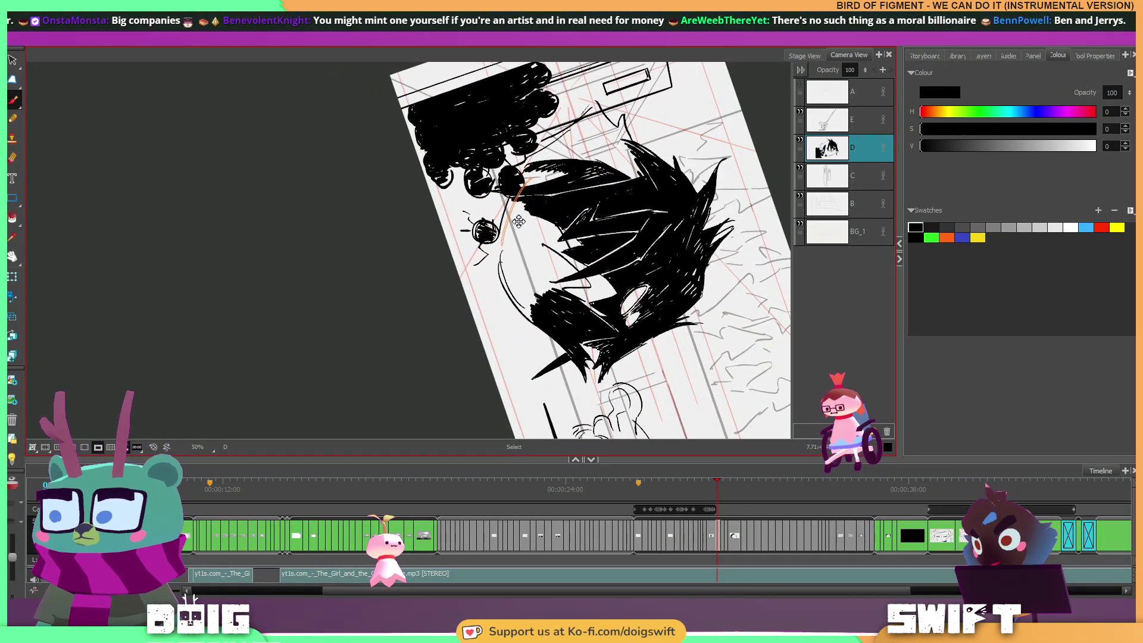
key("alt+b")
left_click_drag(502, 264, 539, 324)
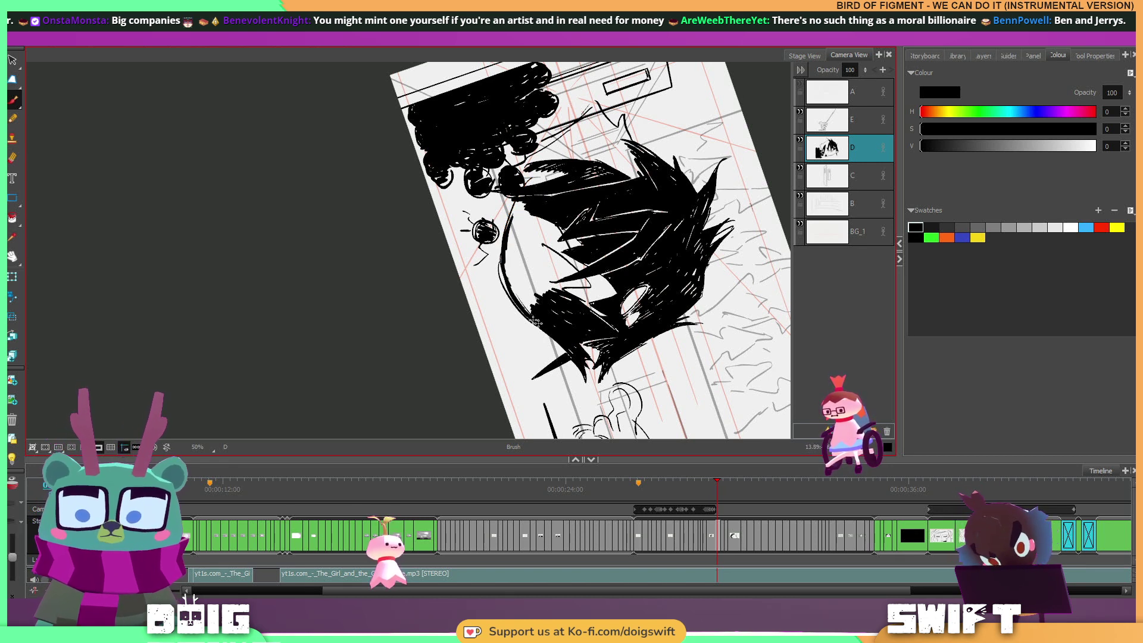
left_click_drag(512, 286, 529, 309)
mouse_move(507, 262)
left_mouse_down()
mouse_move(535, 315)
mouse_move(511, 275)
mouse_move(535, 306)
mouse_move(520, 266)
mouse_move(551, 298)
mouse_move(533, 268)
mouse_move(552, 291)
mouse_move(649, 311)
mouse_move(700, 171)
mouse_move(630, 246)
mouse_move(705, 283)
mouse_move(646, 259)
mouse_move(655, 302)
left_mouse_up()
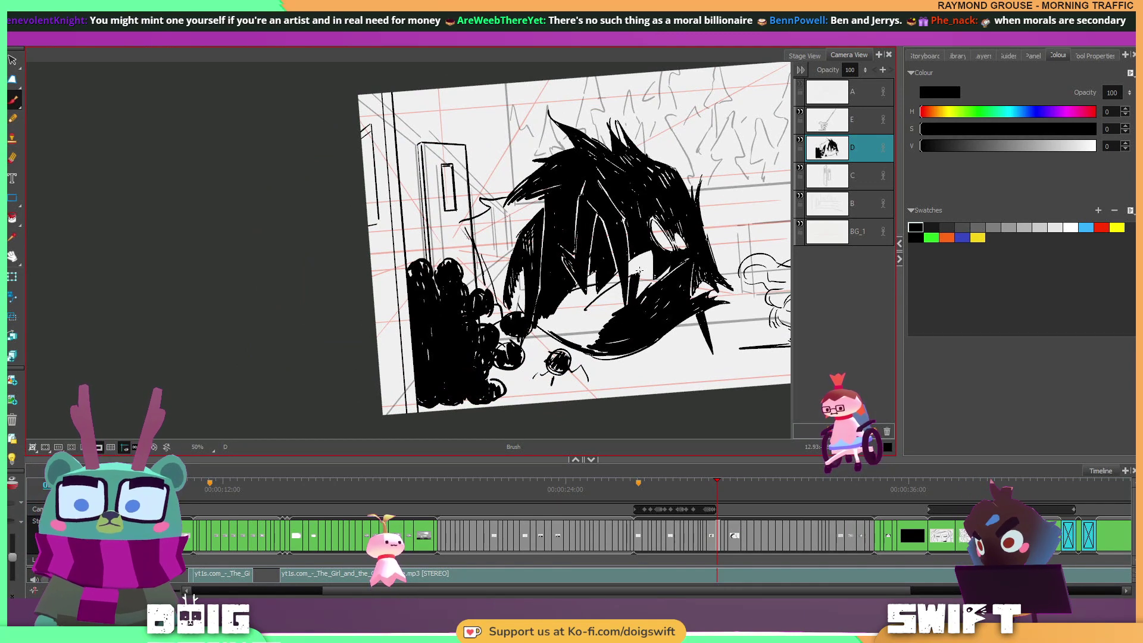
Fill the remaining white area of the creature's lower face in black, leaving the eye and fang shapes white.
left_click_drag(668, 291, 625, 239)
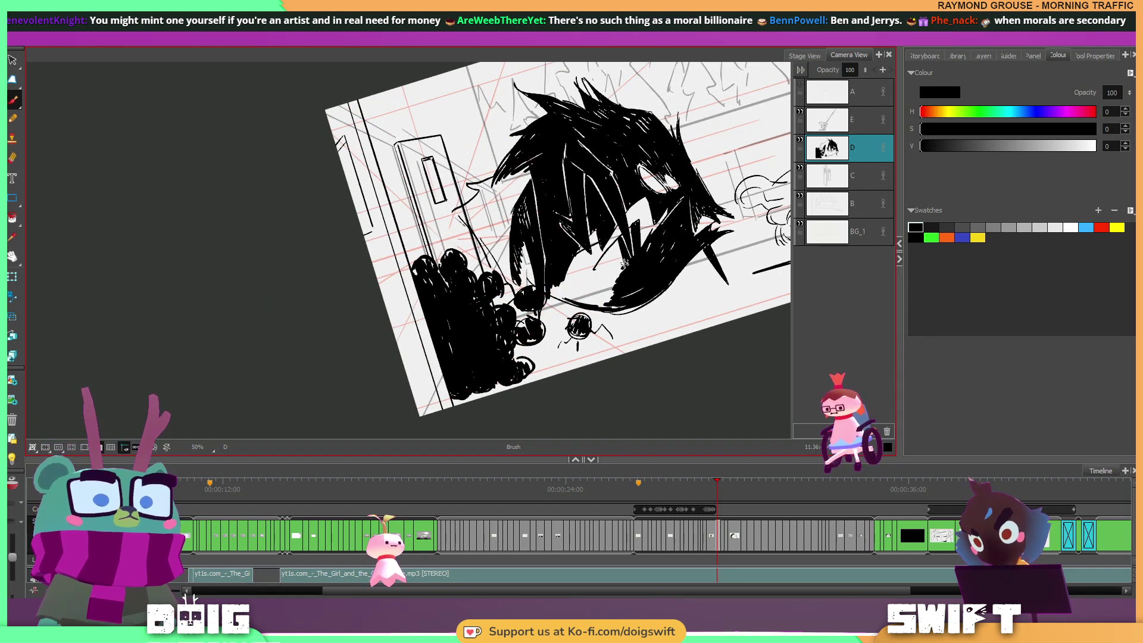
mouse_move(607, 253)
left_mouse_down()
mouse_move(603, 280)
mouse_move(613, 284)
mouse_move(626, 268)
mouse_move(615, 272)
left_mouse_up()
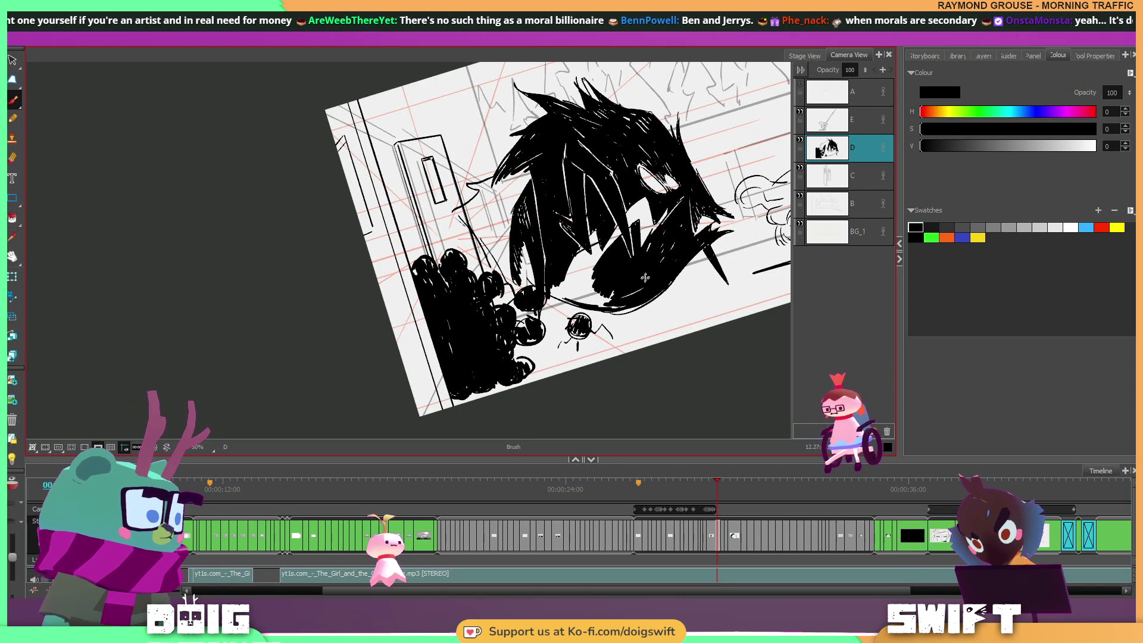
left_click_drag(681, 262, 622, 352)
left_click_drag(557, 272, 579, 247)
mouse_move(578, 246)
left_mouse_down()
mouse_move(571, 298)
mouse_move(565, 249)
mouse_move(569, 319)
mouse_move(557, 280)
mouse_move(578, 322)
mouse_move(560, 287)
mouse_move(572, 297)
mouse_move(590, 280)
mouse_move(659, 322)
mouse_move(666, 216)
mouse_move(640, 142)
mouse_move(660, 273)
mouse_move(664, 149)
mouse_move(614, 234)
left_mouse_up()
mouse_move(624, 290)
left_mouse_down()
mouse_move(627, 307)
mouse_move(619, 290)
left_mouse_up()
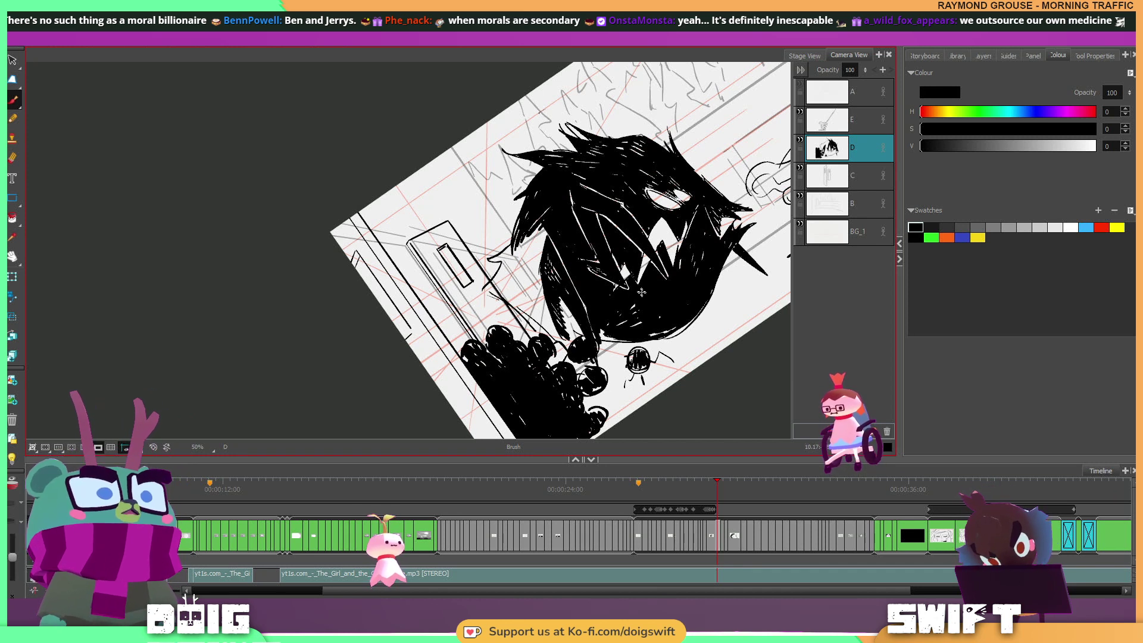
left_click_drag(640, 291, 643, 269)
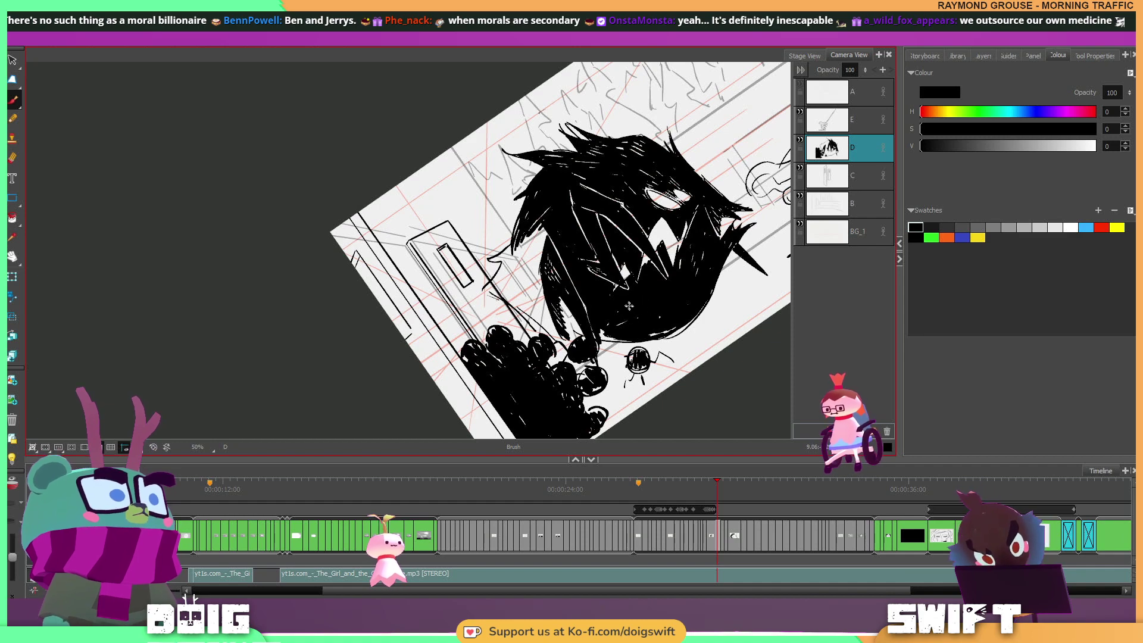
mouse_move(709, 300)
left_mouse_down()
mouse_move(658, 359)
mouse_move(562, 388)
mouse_move(602, 287)
left_mouse_up()
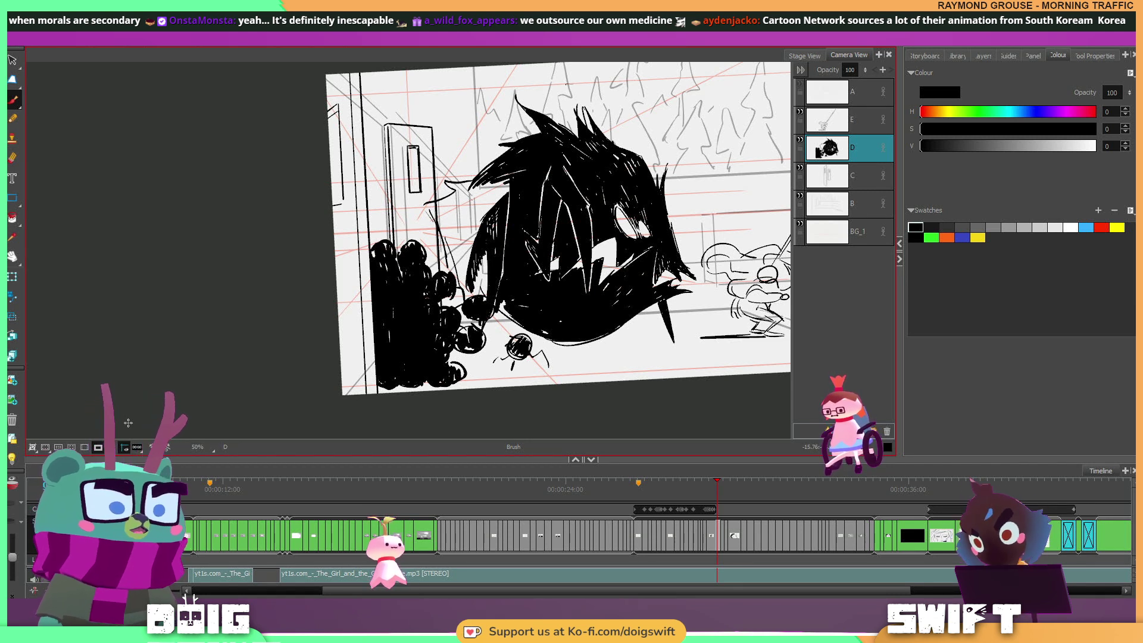
Draw a pointed black hair tuft sticking out from the back of the creature's head and undo the last misplaced stroke.
mouse_move(481, 203)
left_mouse_down()
mouse_move(500, 194)
mouse_move(480, 215)
mouse_move(506, 185)
mouse_move(473, 211)
mouse_move(464, 197)
mouse_move(478, 179)
mouse_move(461, 194)
left_mouse_up()
left_click_drag(494, 244, 433, 362)
mouse_move(484, 292)
left_mouse_down()
mouse_move(460, 277)
mouse_move(477, 291)
mouse_move(453, 257)
mouse_move(466, 293)
mouse_move(453, 257)
mouse_move(463, 301)
mouse_move(451, 256)
mouse_move(463, 301)
left_mouse_up()
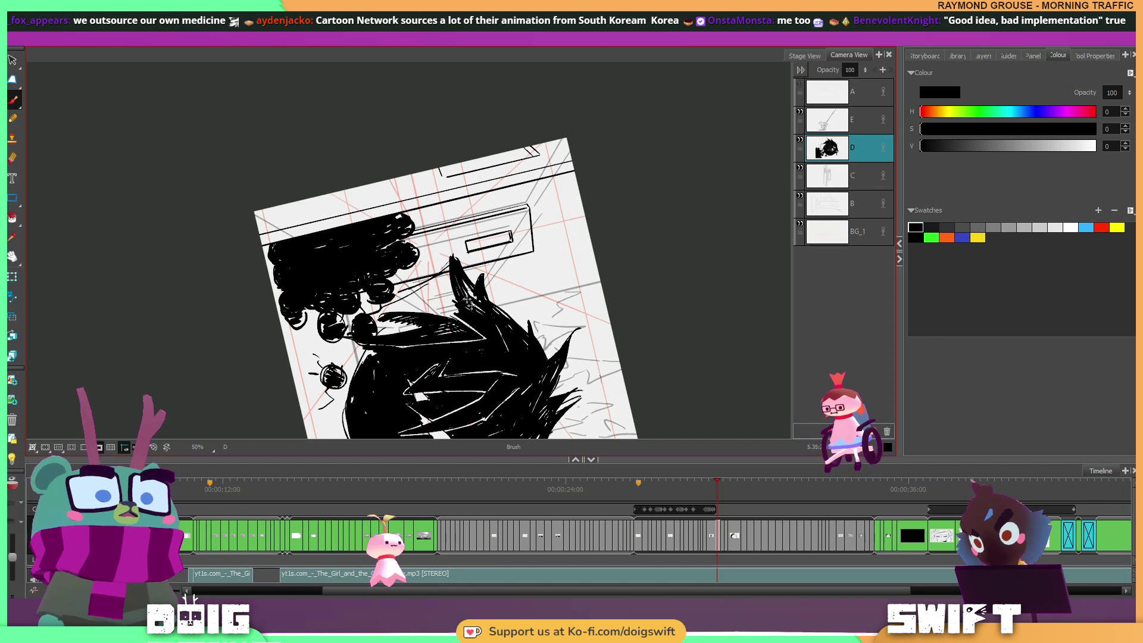
key("ctrl+alt")
mouse_move(547, 322)
left_mouse_down()
mouse_move(444, 217)
mouse_move(451, 230)
mouse_move(471, 229)
mouse_move(479, 249)
mouse_move(477, 232)
left_mouse_up()
left_click_drag(552, 178, 528, 152, "ctrl+alt")
key("ctrl+z")
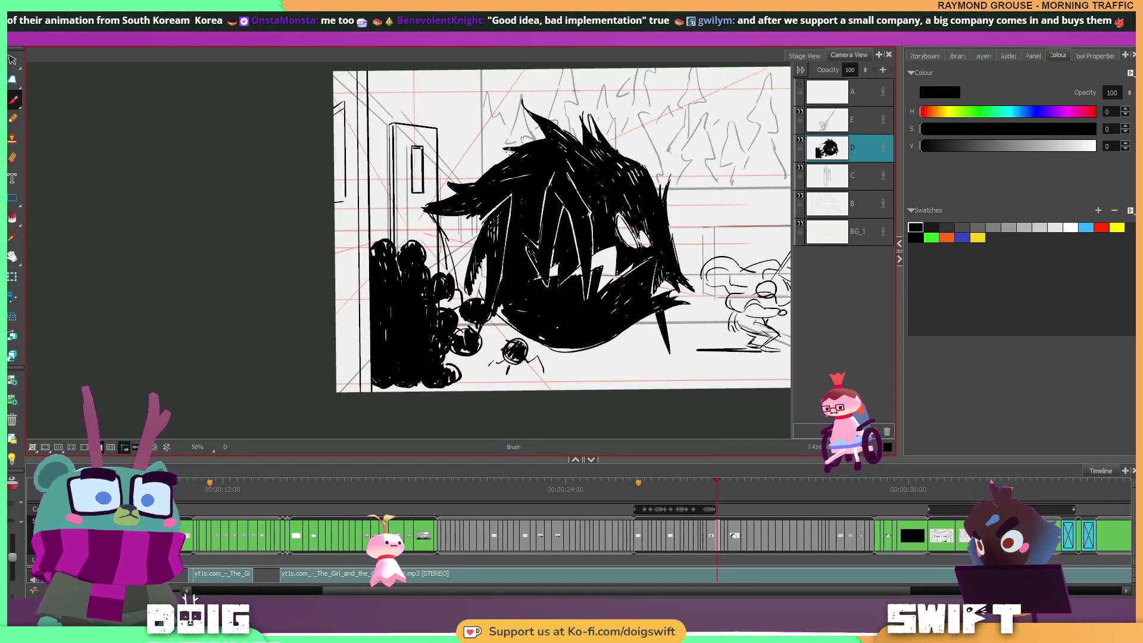
Fill the gap between the rear hair tuft and the creature's cheek with dense black strokes.
mouse_move(478, 225)
left_mouse_down()
mouse_move(468, 255)
mouse_move(458, 218)
mouse_move(468, 204)
mouse_move(473, 248)
left_mouse_up()
mouse_move(601, 184)
left_mouse_down("ctrl+alt")
mouse_move(644, 243)
mouse_move(613, 322)
mouse_move(637, 267)
left_mouse_up("ctrl+alt")
mouse_move(536, 195)
left_mouse_down()
mouse_move(538, 217)
mouse_move(552, 207)
left_mouse_up()
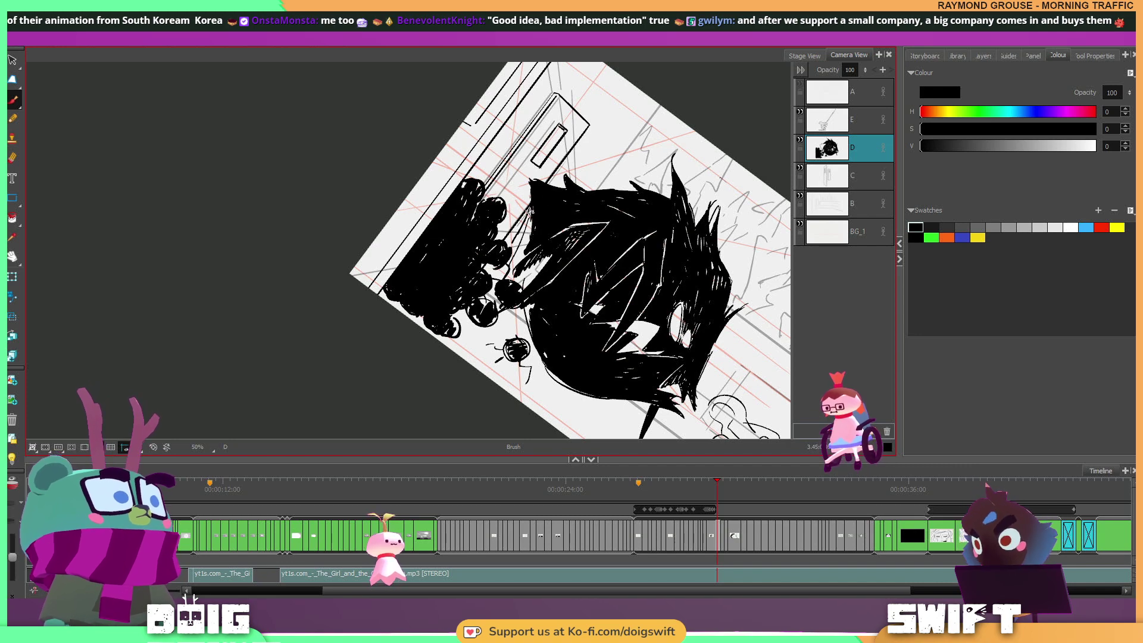
left_click_drag(520, 258, 547, 241)
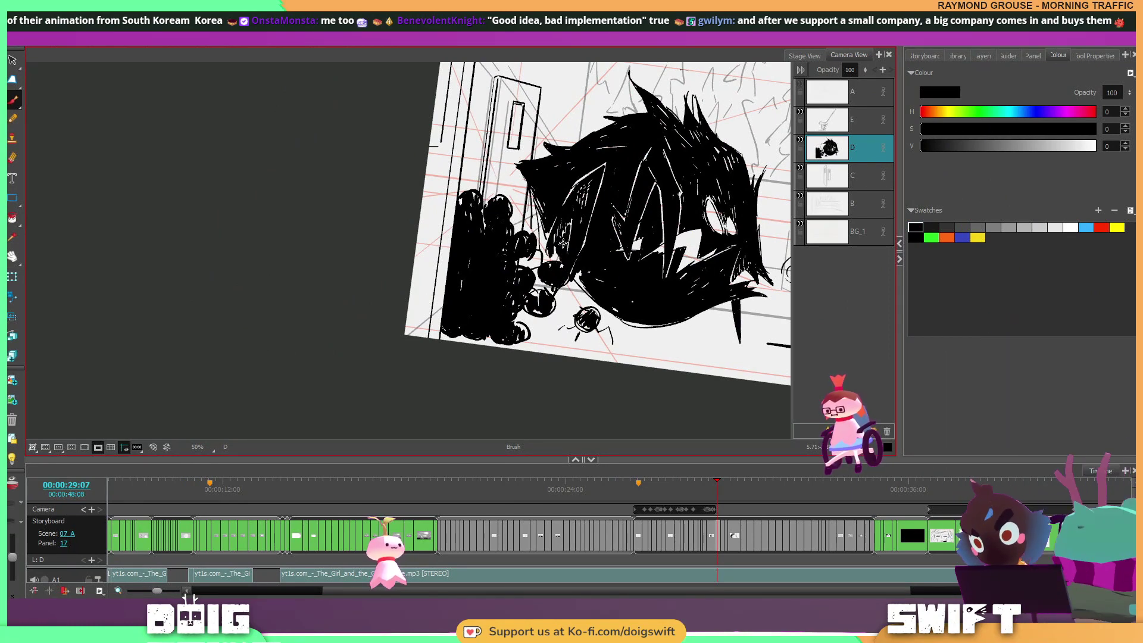
Delete the stray thin line below the rear hair tuft, beside the black cluster of round shapes.
left_click_drag(704, 194, 596, 188)
left_click_drag(729, 262, 721, 306)
left_click(417, 288)
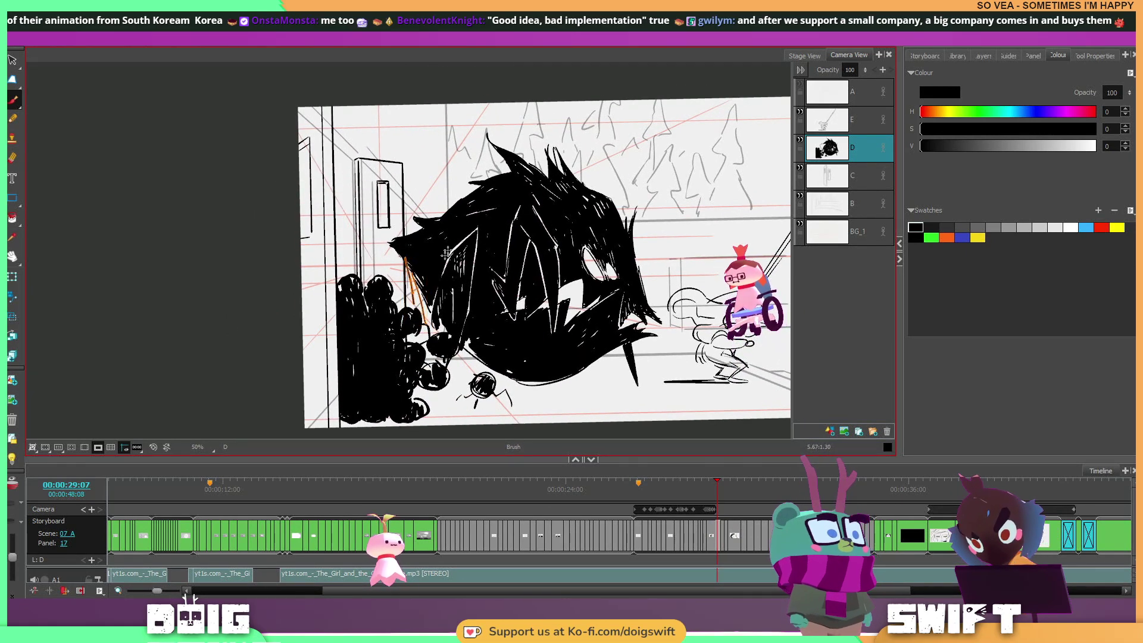
key("Delete")
Compare the filled creature in panel 17 with its pose in the preceding panel.
key("f")
key("g")
key("f")
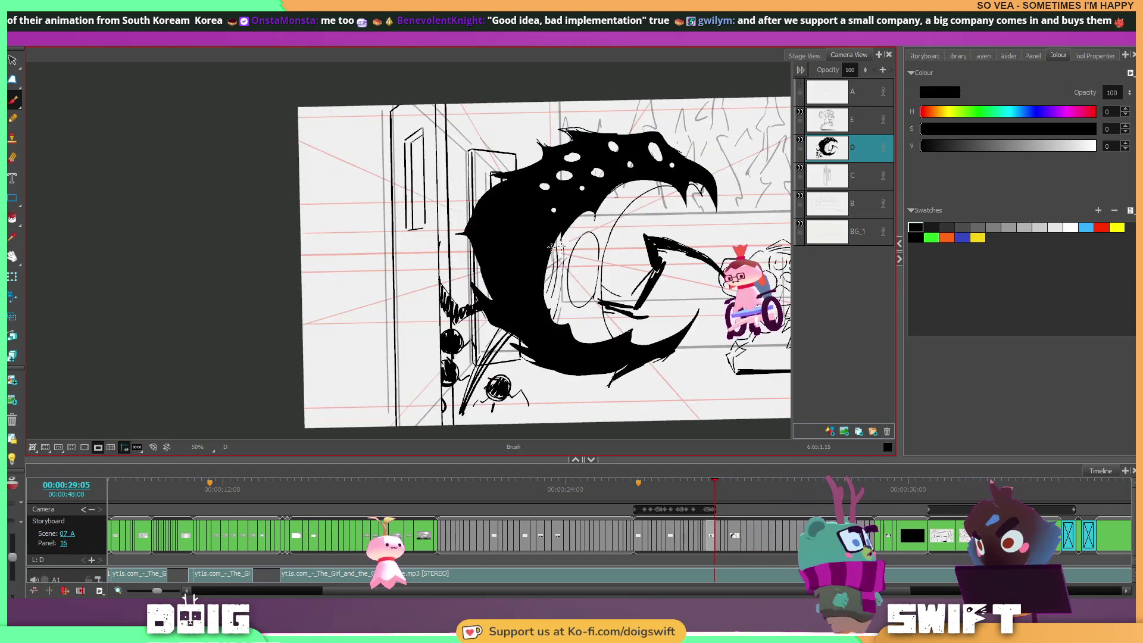
mouse_move(472, 390)
left_mouse_down()
mouse_move(501, 331)
mouse_move(475, 381)
mouse_move(494, 356)
left_mouse_up()
key("period")
key("comma")
key("period")
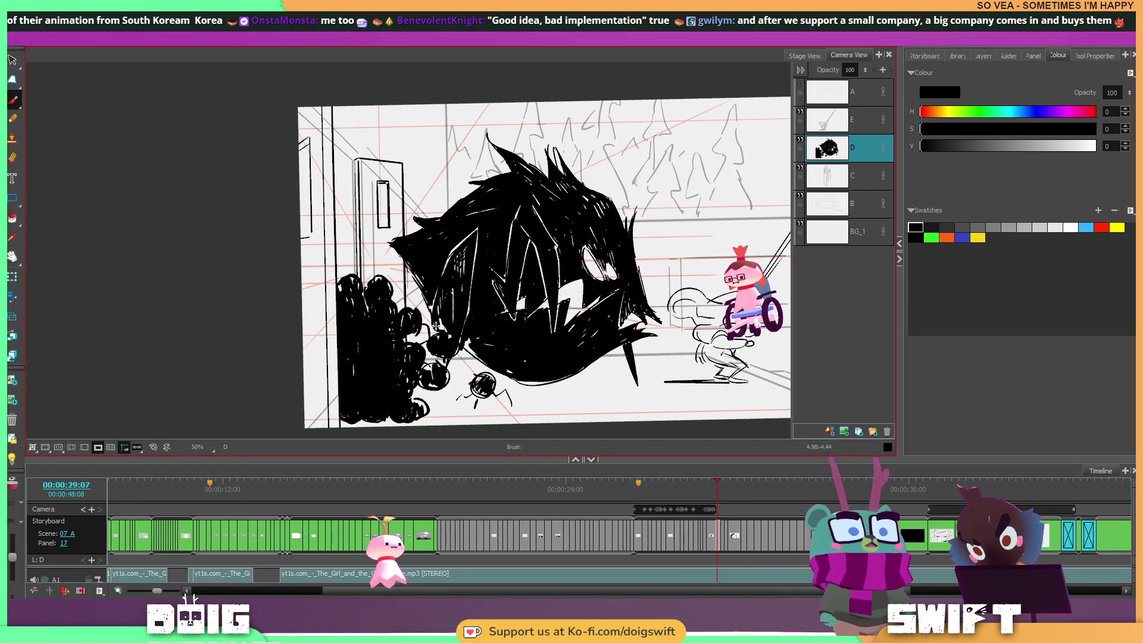
key("comma")
key("period")
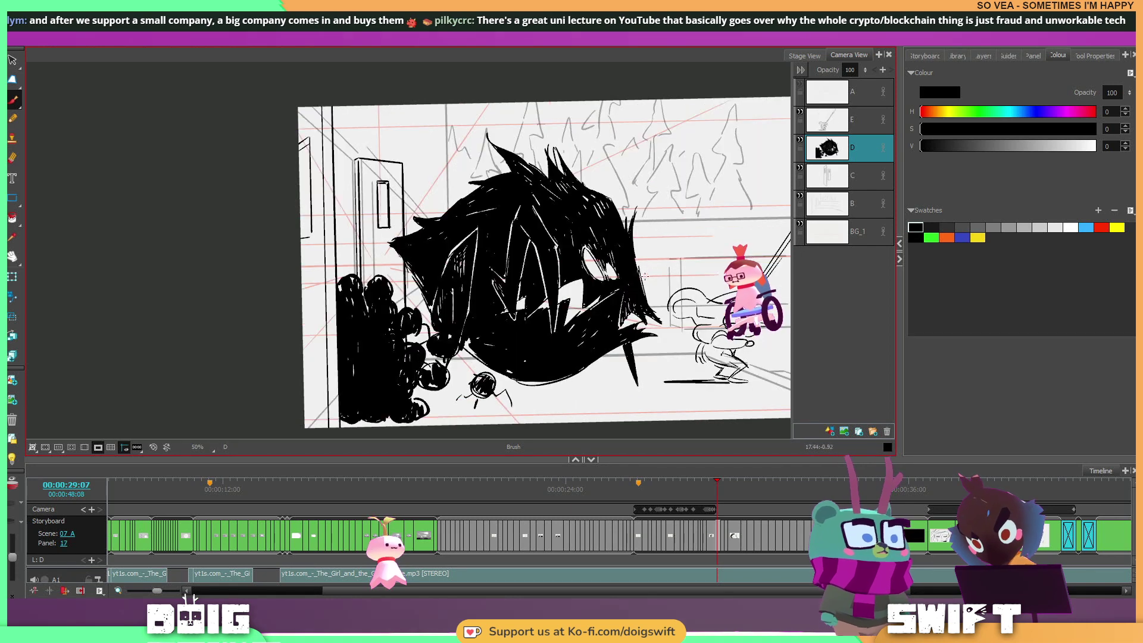
Draw a small pointed black leg under the rear of the creature's body in panel 17, checking it against the neighbouring panel.
key("comma")
key("period")
key("comma")
key("period")
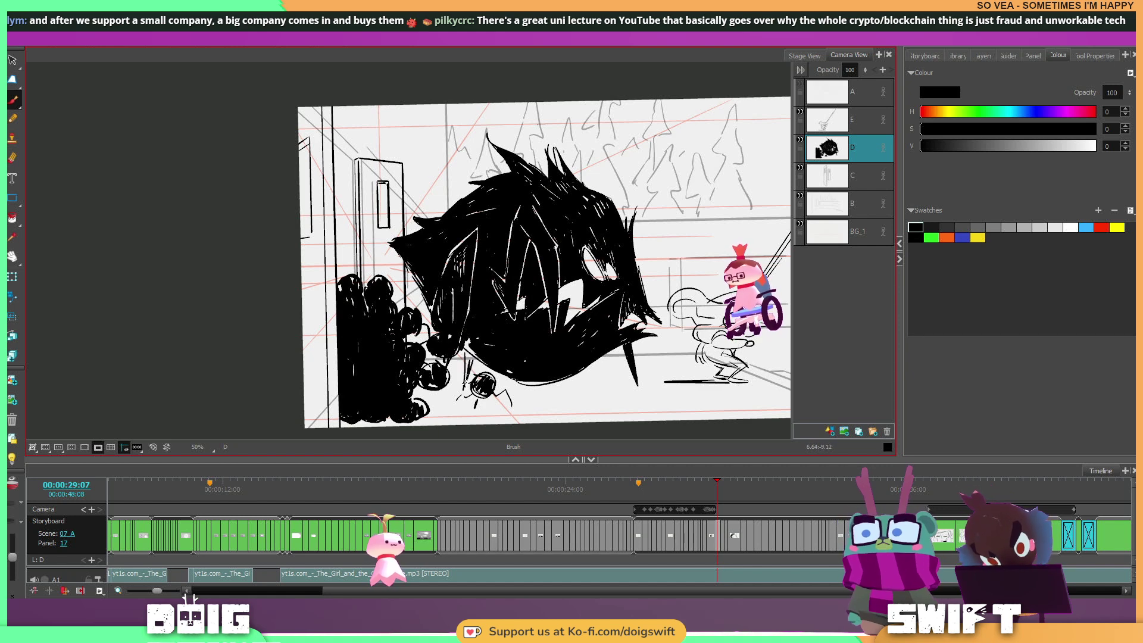
left_click_drag(466, 383, 465, 352)
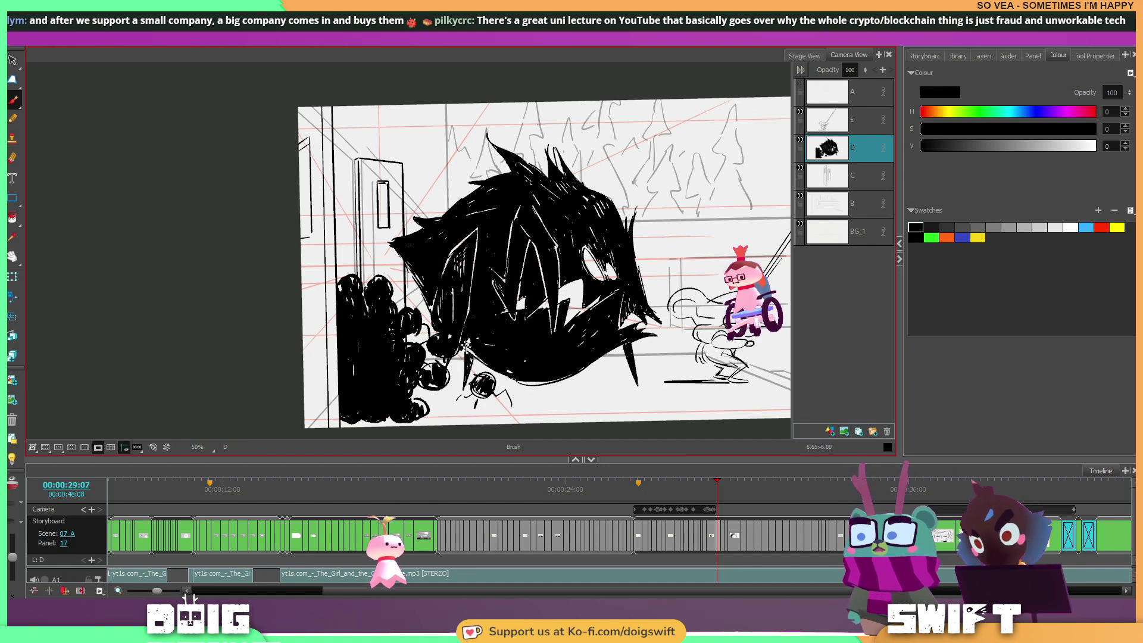
Check the new rear leg by flipping between panel 17 and its neighbouring panels.
key("comma")
key("g")
key("f")
key("g")
key("g")
key("f")
key("f")
key("period")
key("comma")
key("period")
Stretch the creature's pointed front leg slightly further down.
key("s")
left_click(632, 354)
left_click_drag(633, 387, 633, 400)
key("alt+b")
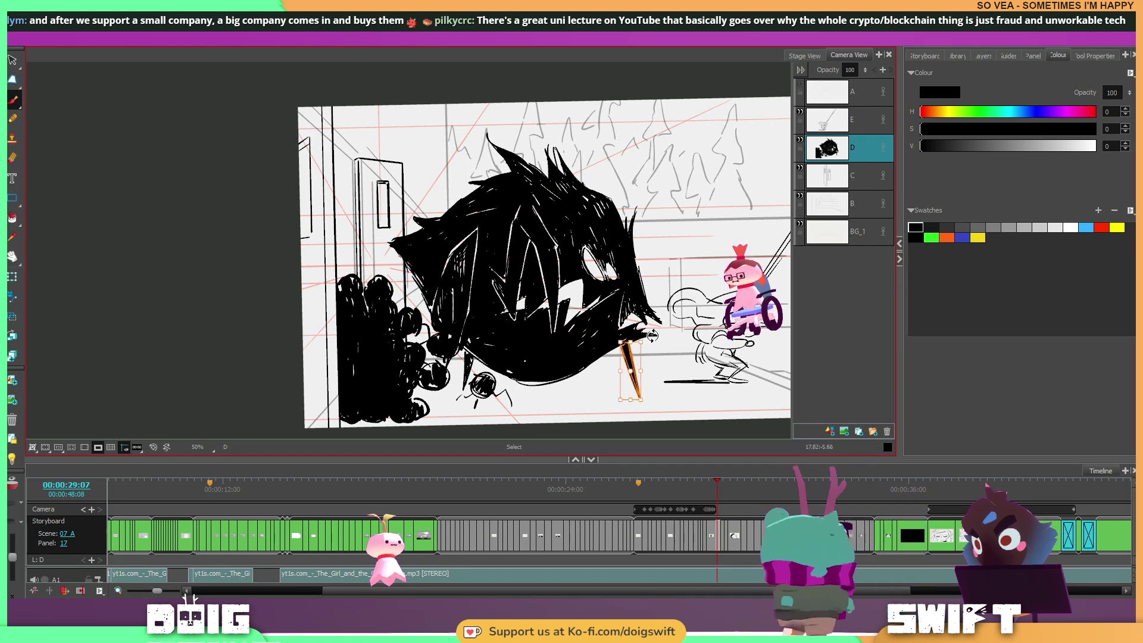
Examine the motion of the creature between panels 17 and 18.
key("comma")
key("period")
key("comma")
key("period")
key("period")
key("comma")
key("period")
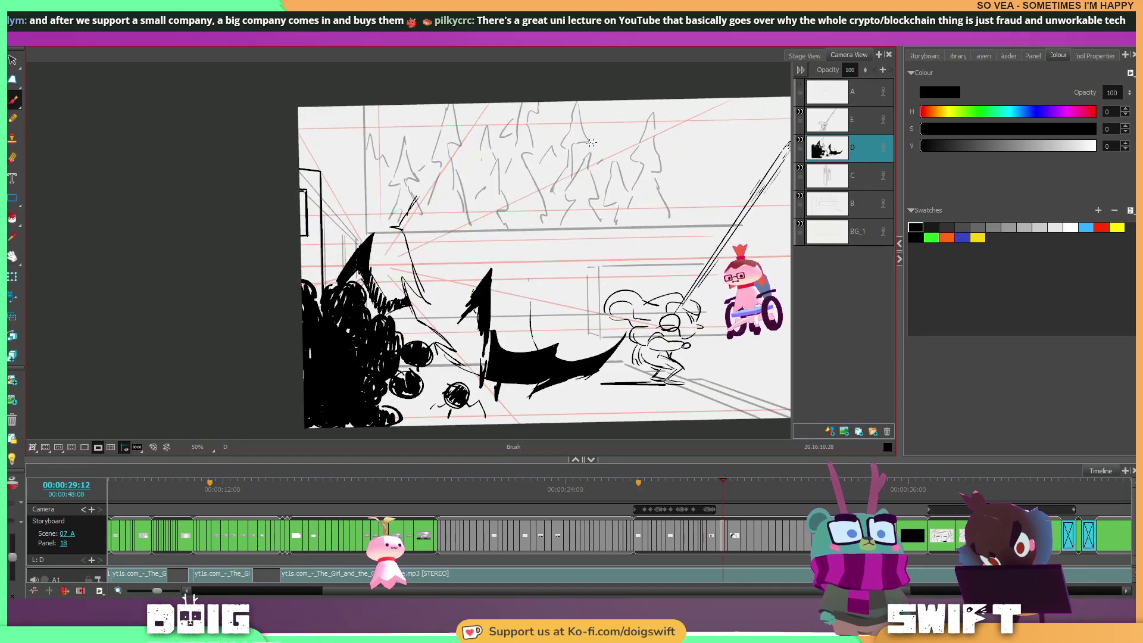
key("comma")
key("period")
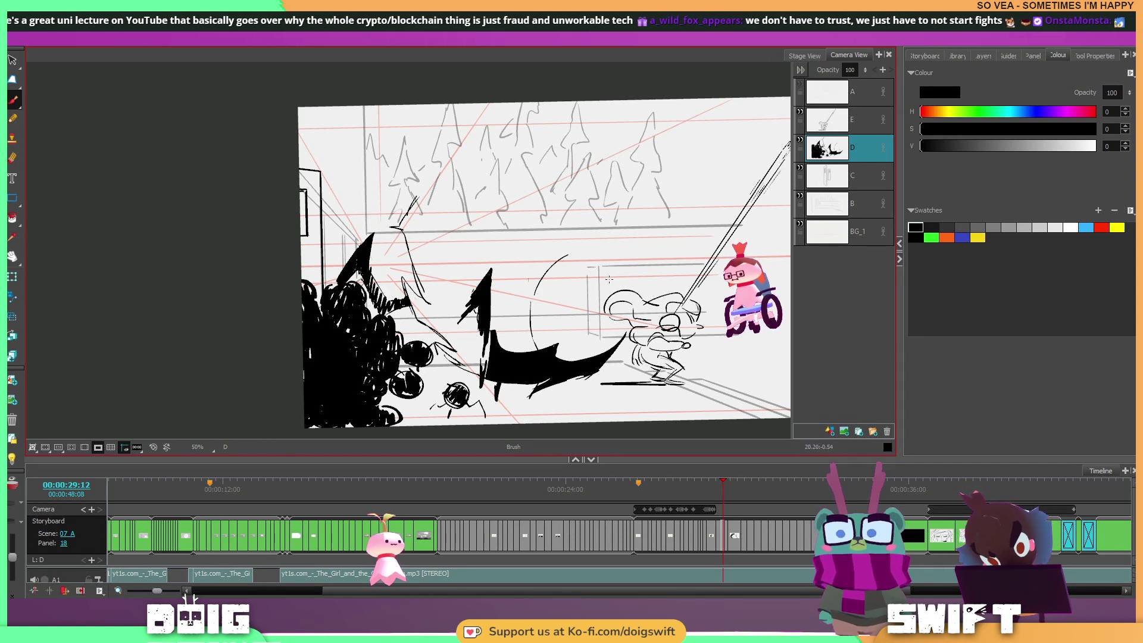
Sketch a row of jagged upper teeth and a small oval eye for the creature in panel 18.
key("f")
key("g")
left_click_drag(497, 297, 539, 253)
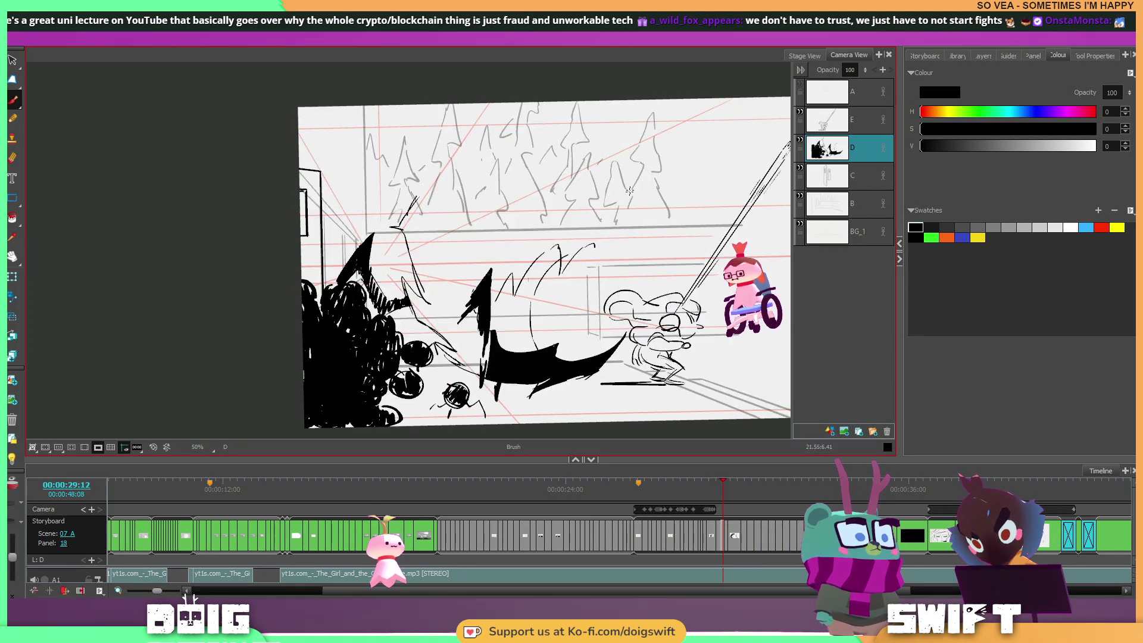
left_click_drag(575, 262, 603, 253)
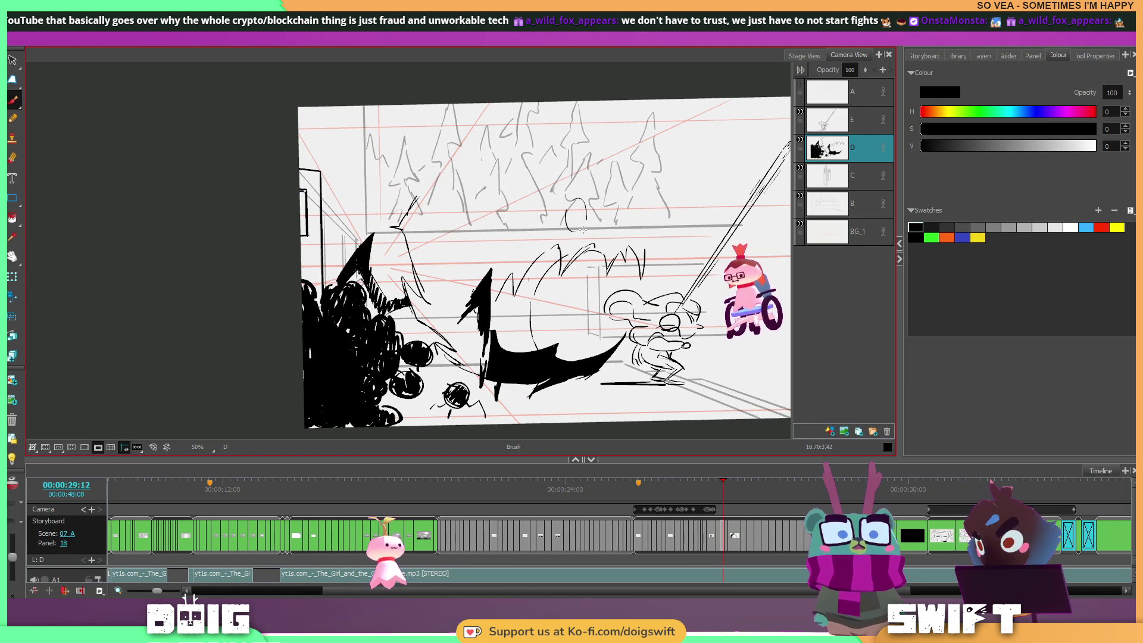
left_click_drag(591, 203, 593, 229)
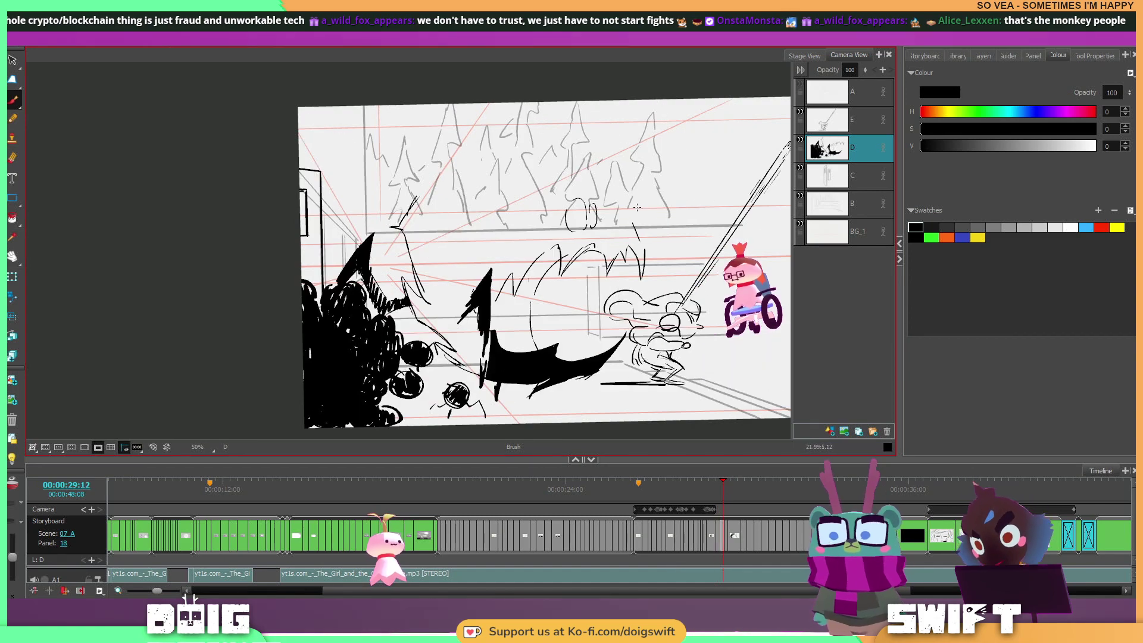
Sketch the creature's head outline in panel 18, running from above the eye over the crown to the back.
left_click_drag(636, 286, 612, 136)
mouse_move(595, 205)
left_mouse_down()
mouse_move(646, 333)
mouse_move(631, 166)
mouse_move(731, 205)
left_mouse_up()
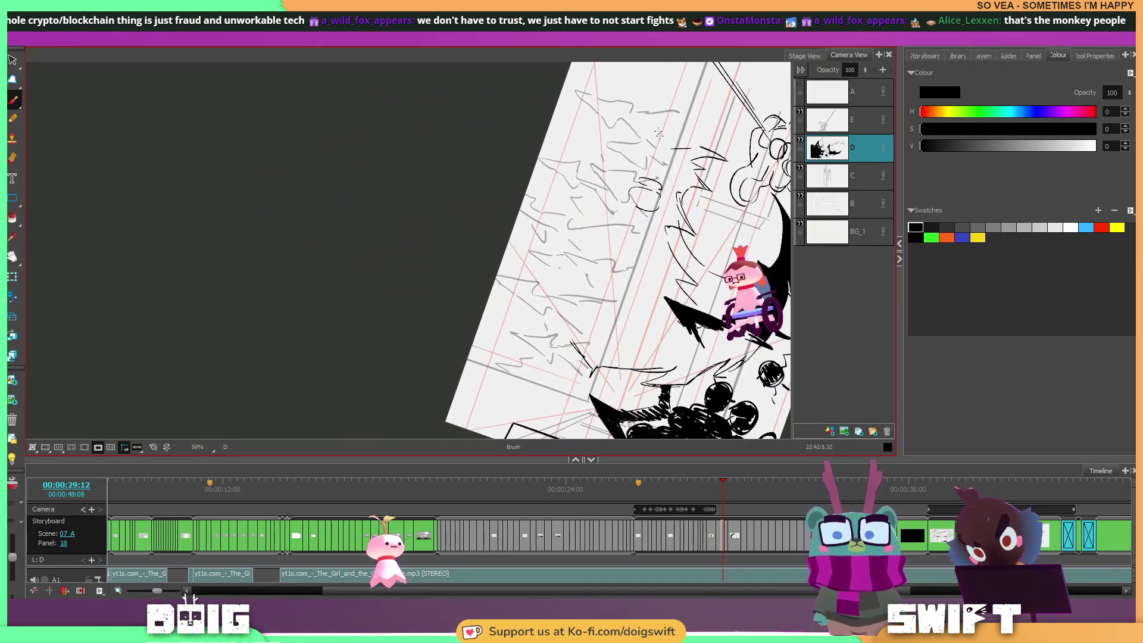
left_click_drag(673, 148, 588, 182)
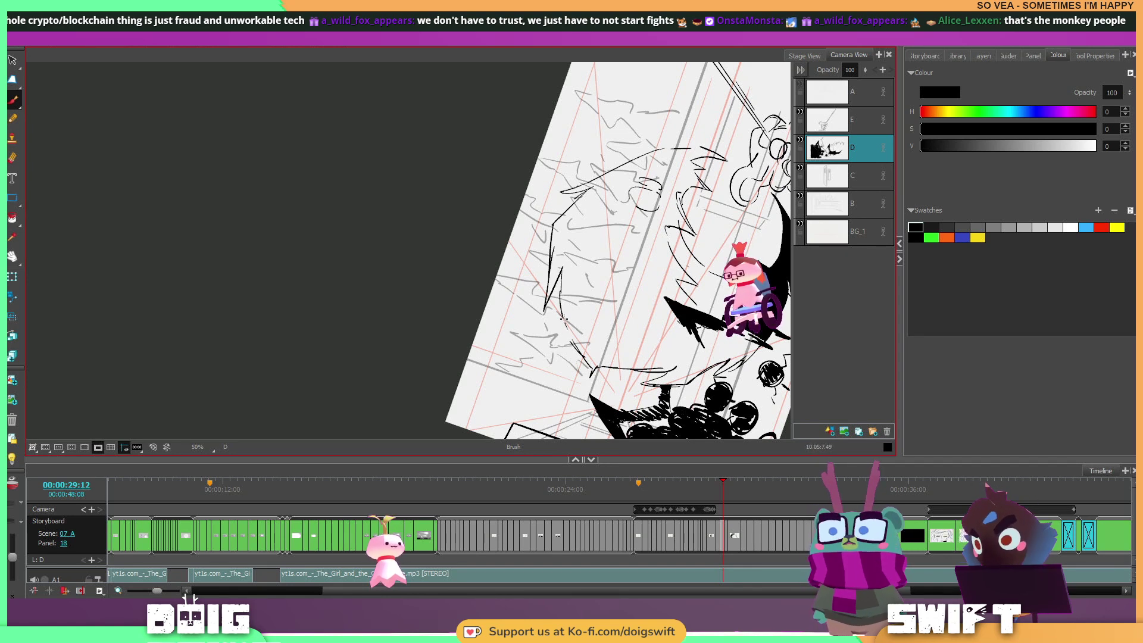
key("Left")
key("Right")
key("Left")
key("Right")
Add a pointed hair spike to the crown and rework the adjoining outline stroke at the back of the head.
left_click_drag(537, 236, 564, 218)
key("Left")
key("Right")
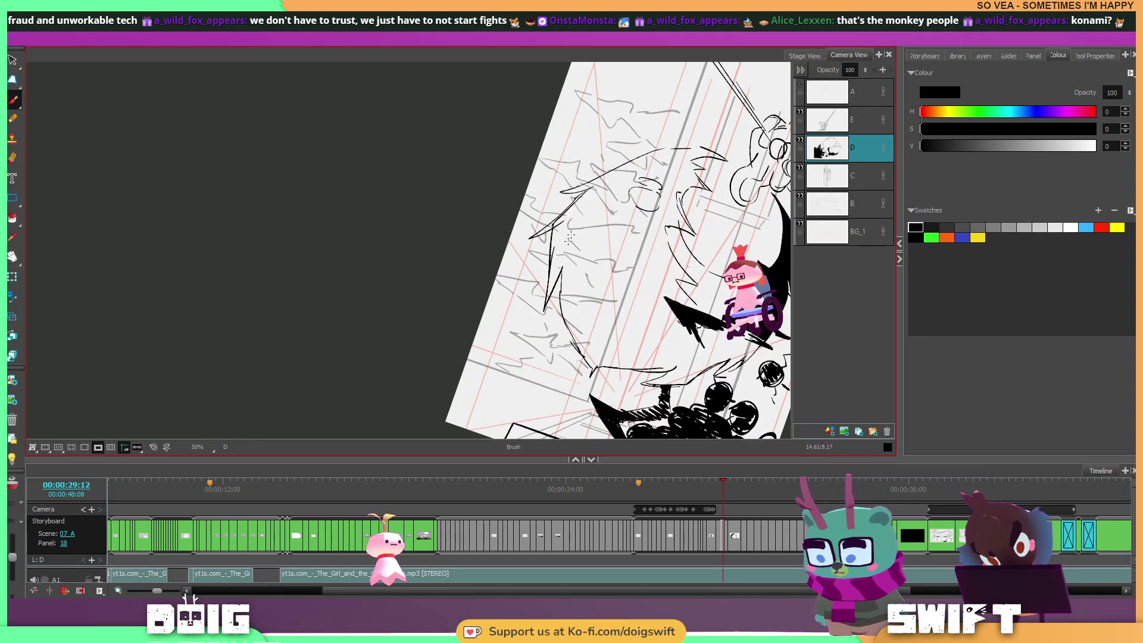
left_click(553, 252)
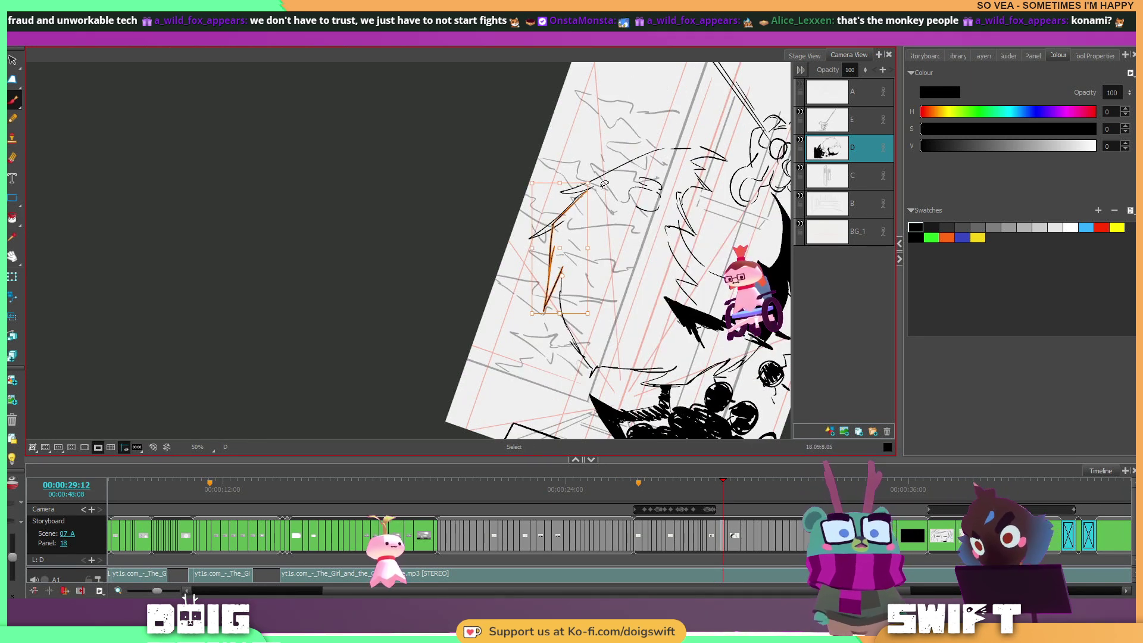
key("Left")
key("Right")
key("Left")
key("Right")
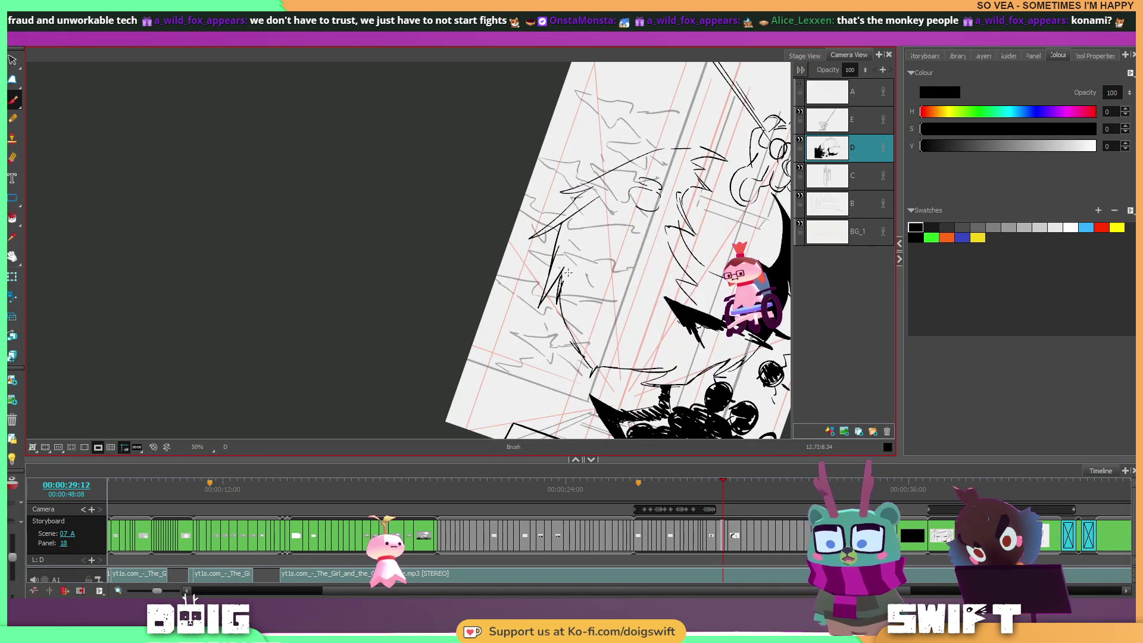
Sketch more sharp hair spikes along the top of the creature's head in panel 18.
key("Left")
key("Right")
mouse_move(582, 253)
left_mouse_down()
mouse_move(558, 355)
mouse_move(601, 248)
mouse_move(572, 274)
mouse_move(576, 294)
mouse_move(599, 274)
left_mouse_up()
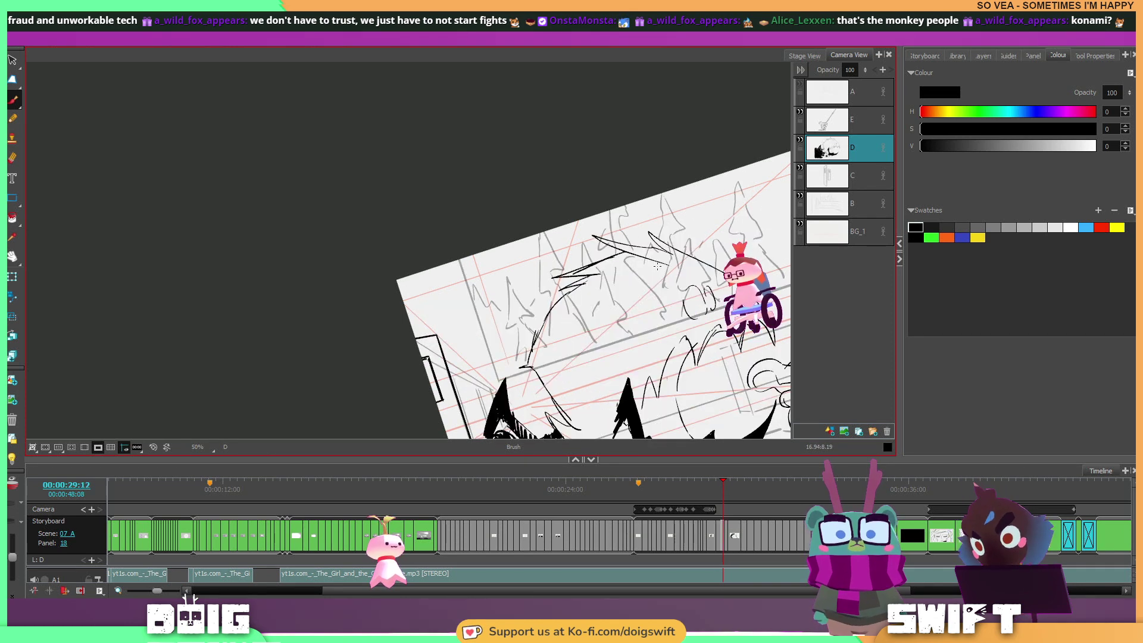
mouse_move(657, 254)
left_mouse_down()
mouse_move(651, 341)
mouse_move(636, 233)
left_mouse_up()
Compare the new head outline in panel 18 with the filled creature in panel 17.
key("f")
key("g")
key("f")
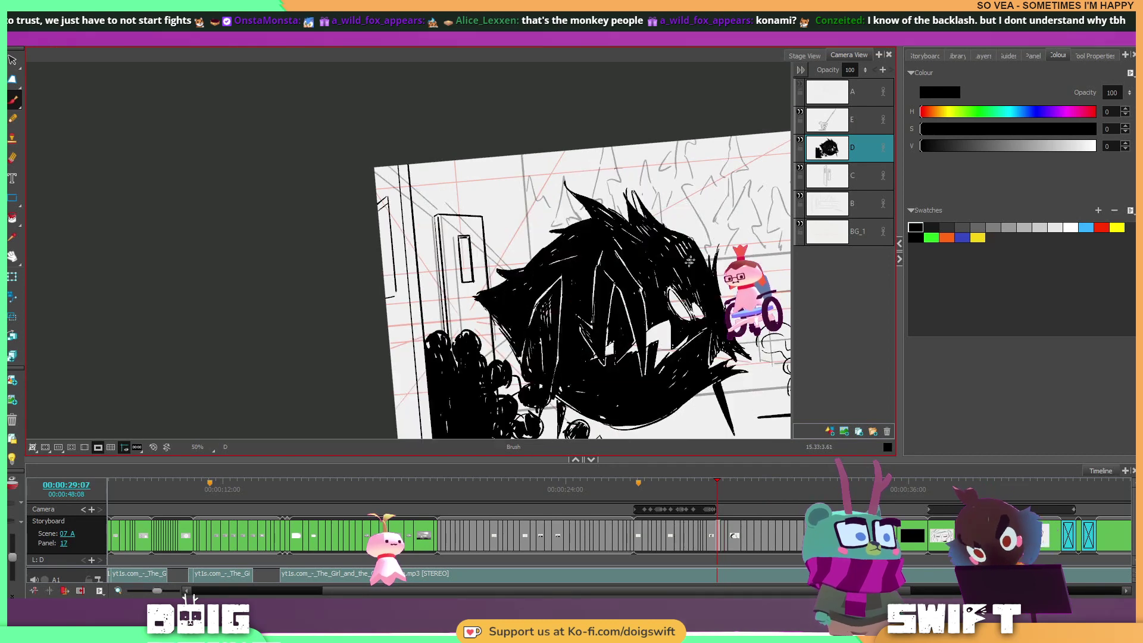
key("g")
key("f")
key("g")
key("f")
key("period")
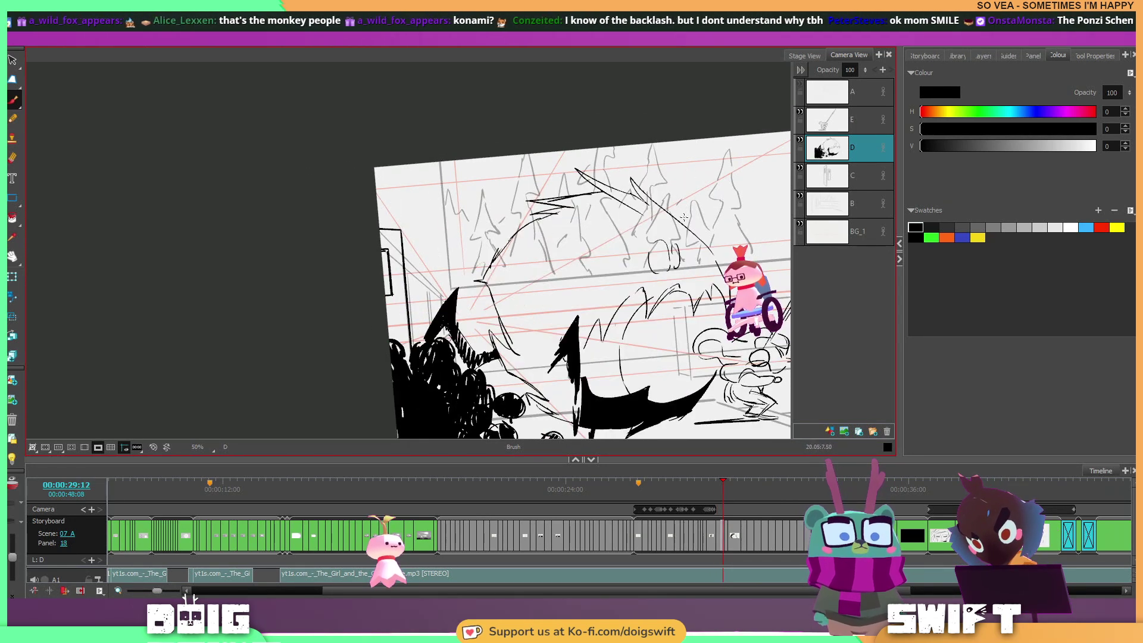
key("comma")
key("period")
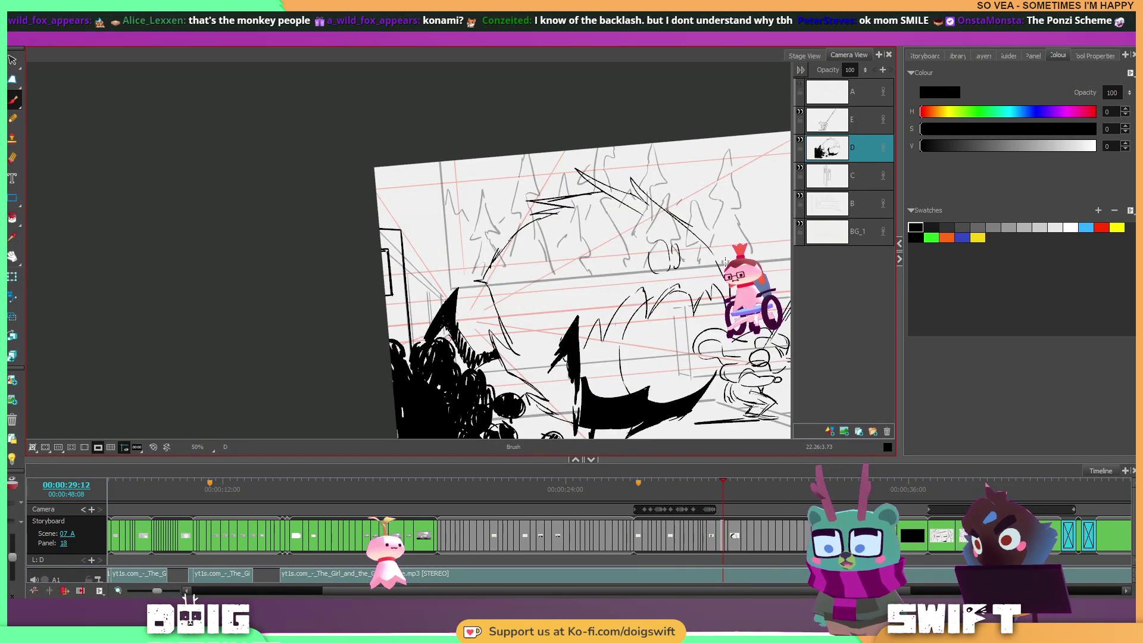
Try reshaping the selected forehead outline strokes between the crown spikes and the snout in panel 18.
key("comma")
key("period")
key("comma")
key("period")
key("alt+s")
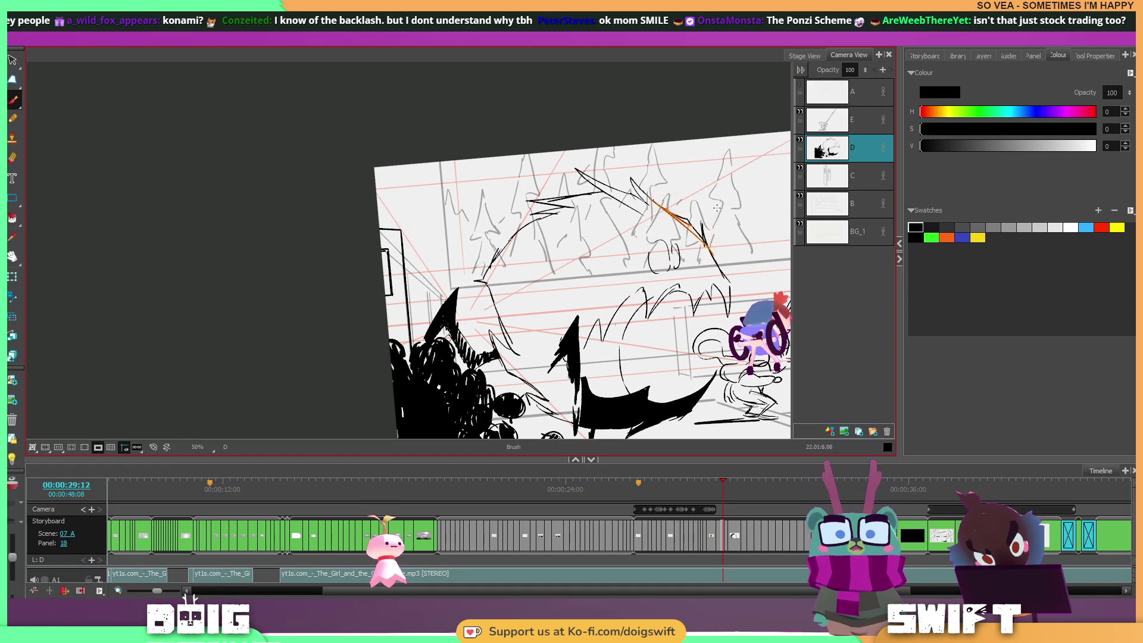
key("comma")
key("period")
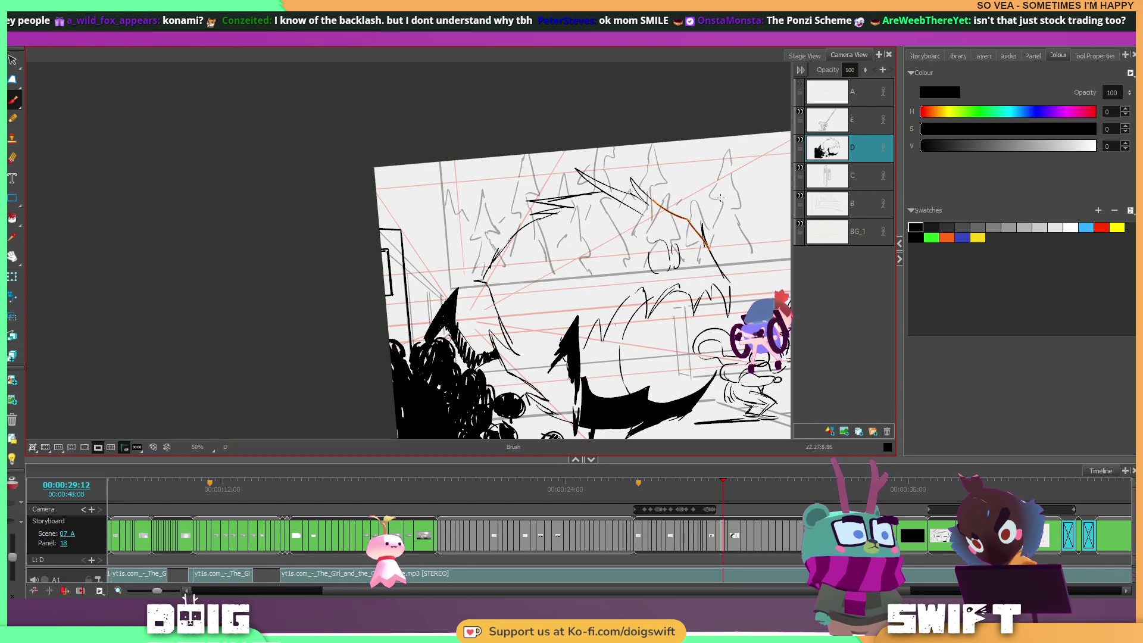
key("ctrl+z")
Remove the forehead outline strokes in front of the crown spikes in panel 18 and redraw the snout line down to the upper lip.
key("comma")
key("period")
key("comma")
key("period")
key("alt+s")
left_click(719, 240)
mouse_move(746, 227)
left_mouse_down()
mouse_move(728, 250)
mouse_move(728, 286)
left_mouse_up()
left_click(753, 218)
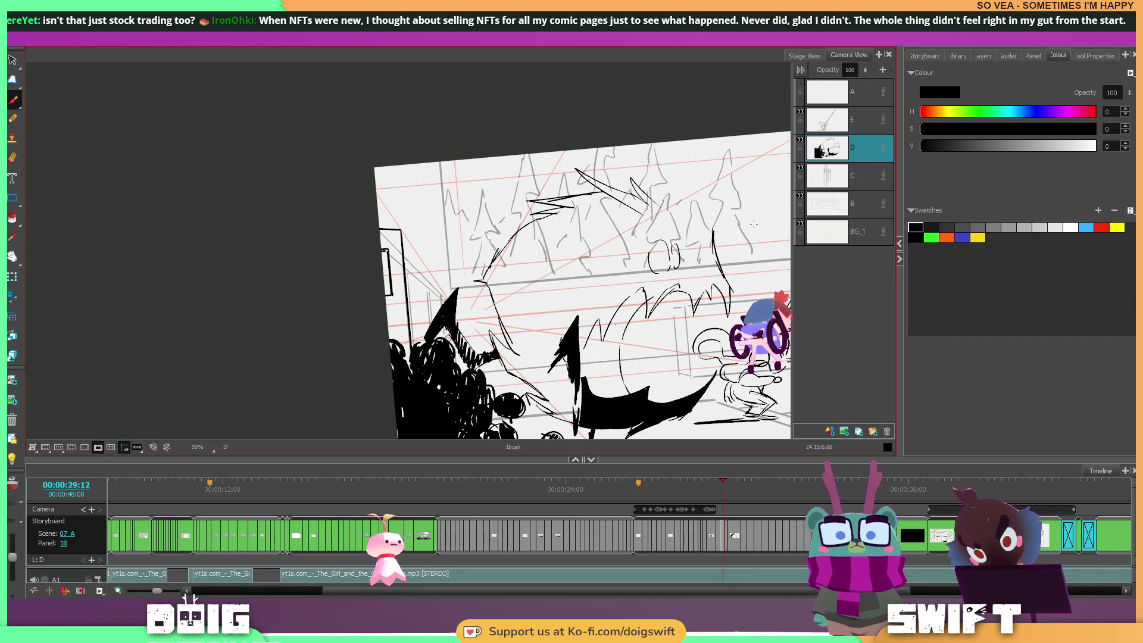
left_click_drag(750, 232, 724, 262)
Check the head against panel 17 and redraw the spiky forehead outline from the crown spikes down to the snout in panel 18.
key("f")
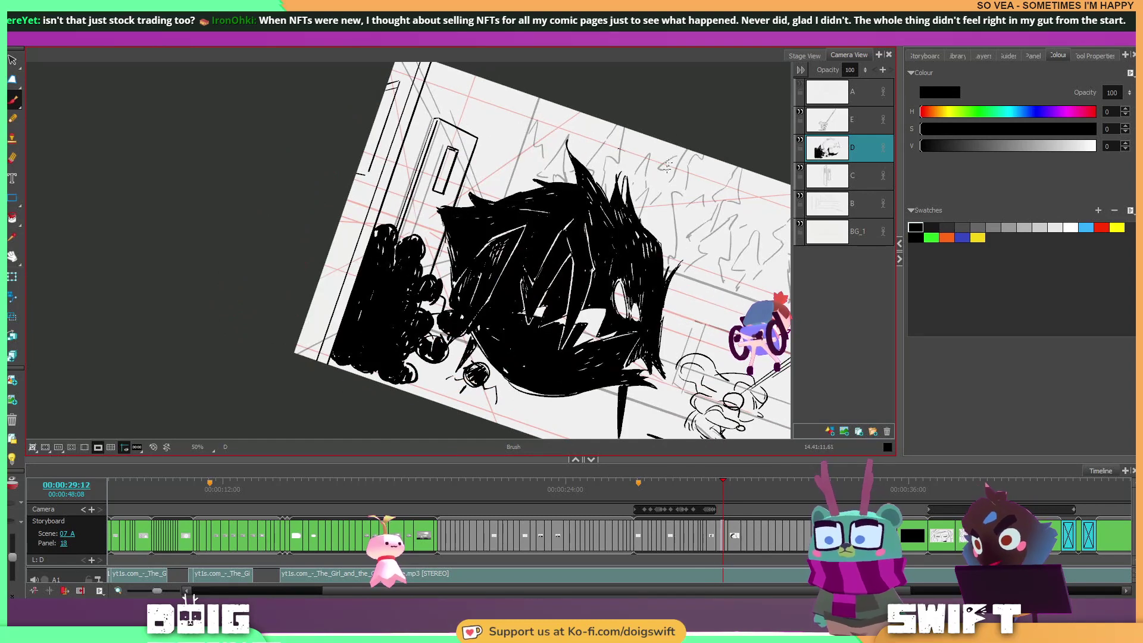
key("g")
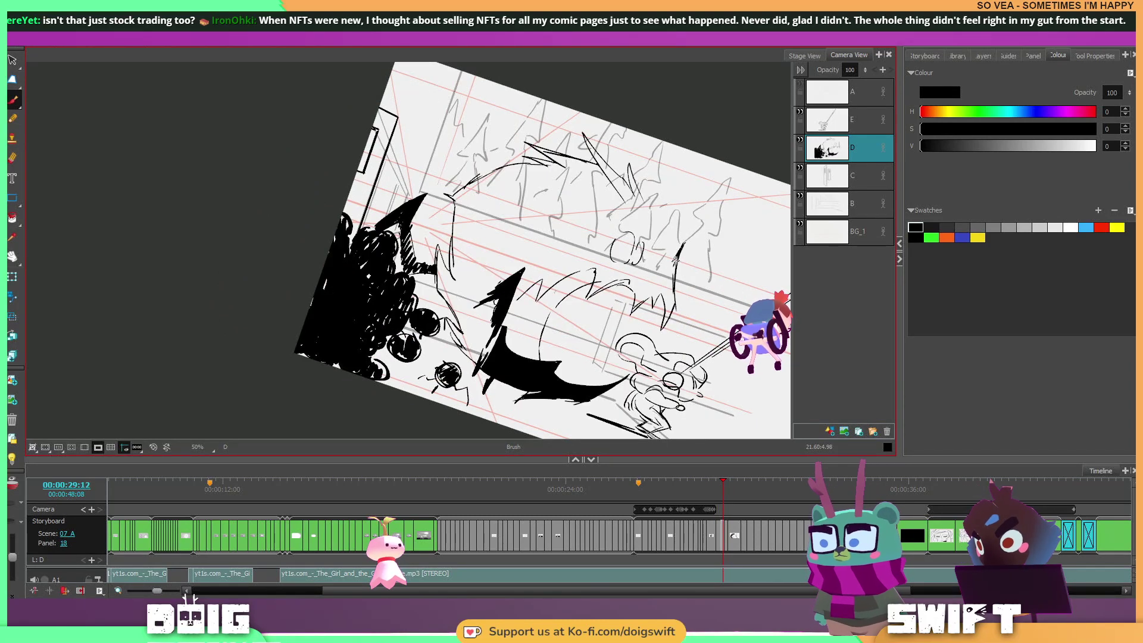
left_click(683, 249)
left_click_drag(696, 238, 702, 243)
key("alt+b")
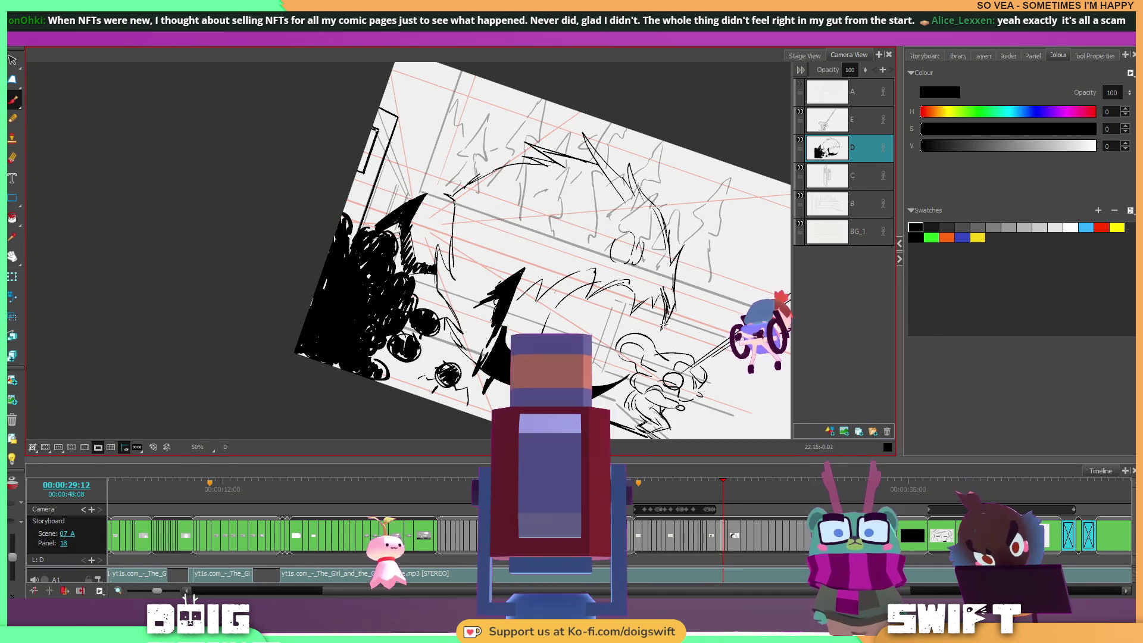
Fill the creature's forehead and snout with black in panel 18, comparing the shape with panel 17.
mouse_move(668, 312)
left_mouse_down()
mouse_move(675, 258)
mouse_move(663, 284)
mouse_move(657, 224)
mouse_move(654, 307)
mouse_move(646, 284)
mouse_move(640, 296)
mouse_move(649, 266)
mouse_move(662, 264)
mouse_move(660, 287)
left_mouse_up()
key("f")
key("g")
key("f")
key("g")
key("f")
key("g")
key("f")
key("g")
mouse_move(654, 229)
left_mouse_down()
mouse_move(649, 256)
mouse_move(706, 170)
mouse_move(683, 149)
mouse_move(688, 320)
mouse_move(696, 260)
mouse_move(684, 166)
mouse_move(650, 292)
left_mouse_up()
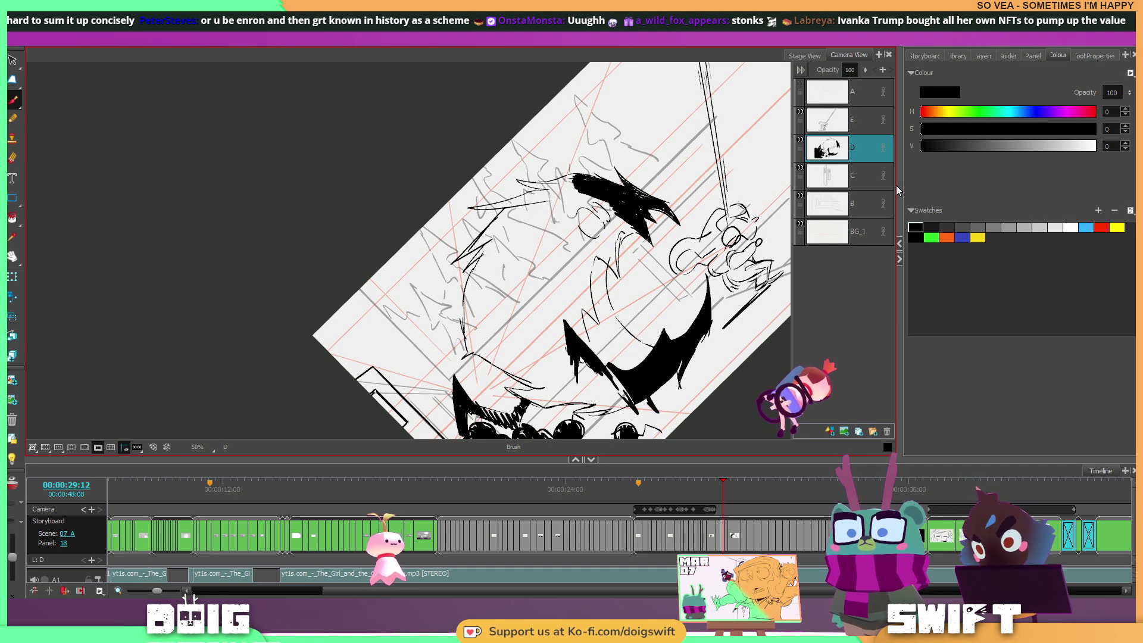
Ink the jagged upper teeth in black from the snout back toward the corner of the mouth.
key("f")
key("g")
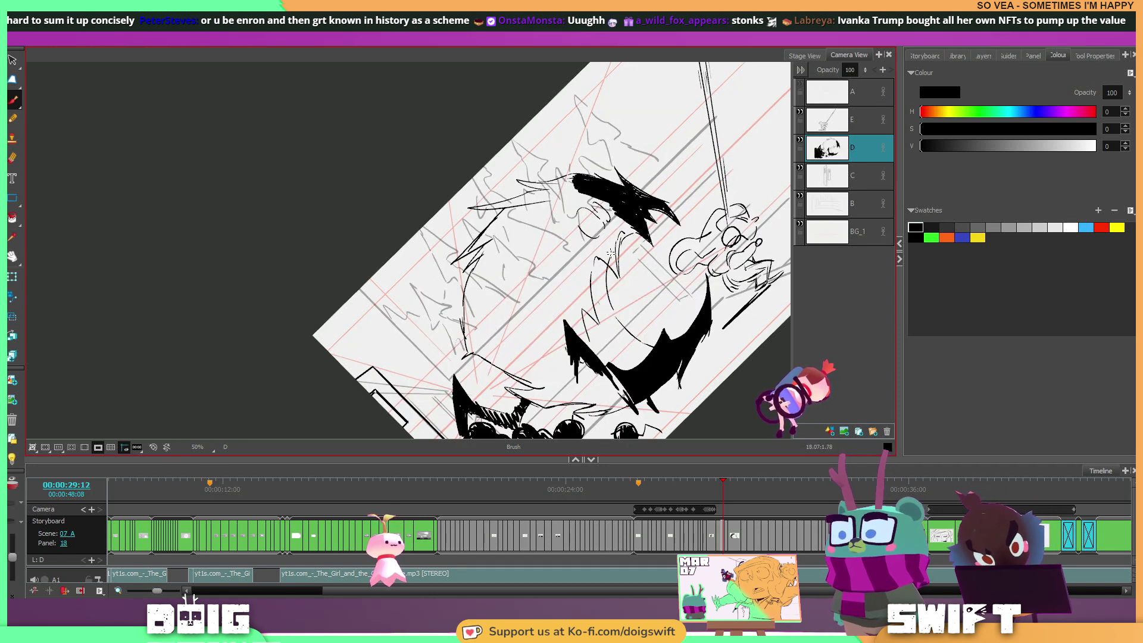
left_click_drag(623, 231, 615, 275)
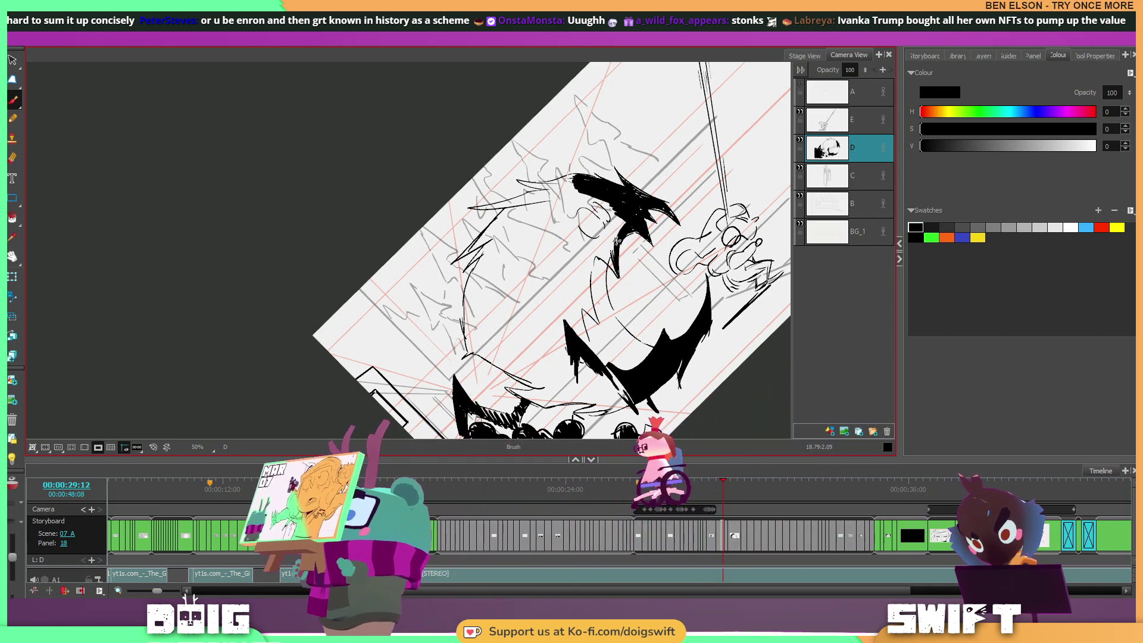
left_click_drag(608, 240, 615, 271)
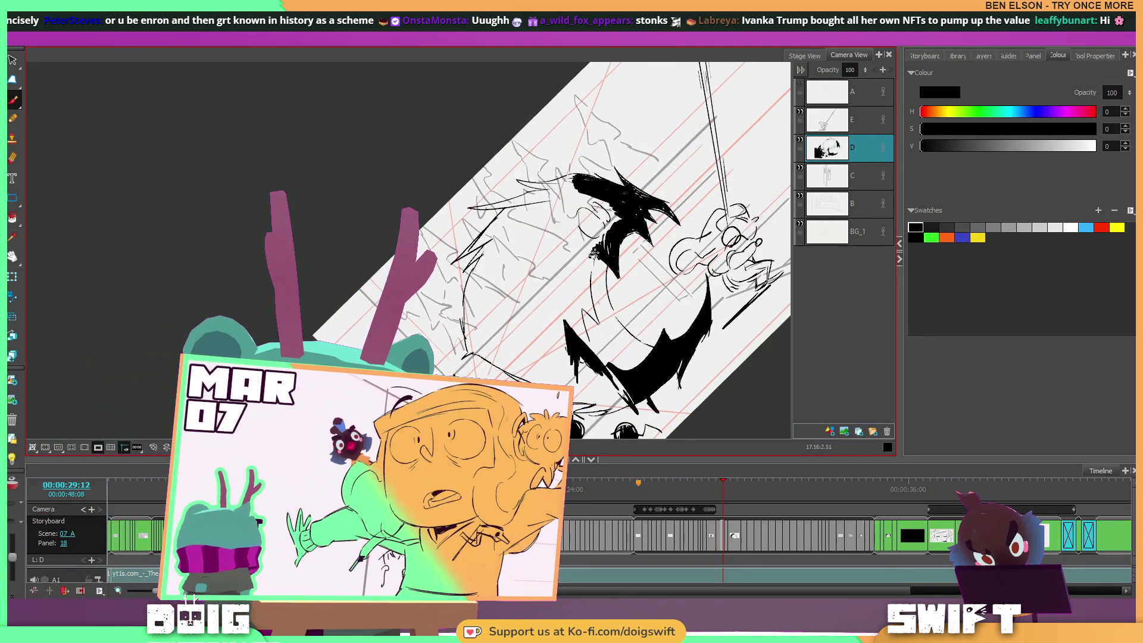
left_click_drag(593, 257, 595, 315)
mouse_move(587, 273)
left_mouse_down()
mouse_move(581, 290)
mouse_move(598, 321)
left_mouse_up()
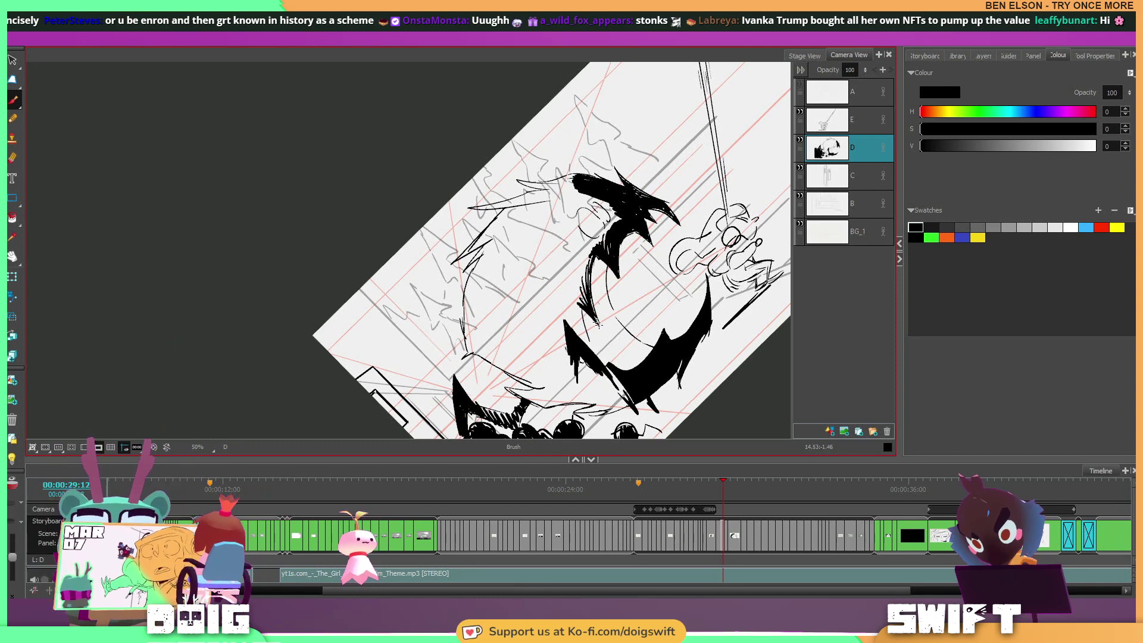
Extend the black fill behind the upper teeth down to the mouth corner, thickening the creature's cheek.
key("f")
key("g")
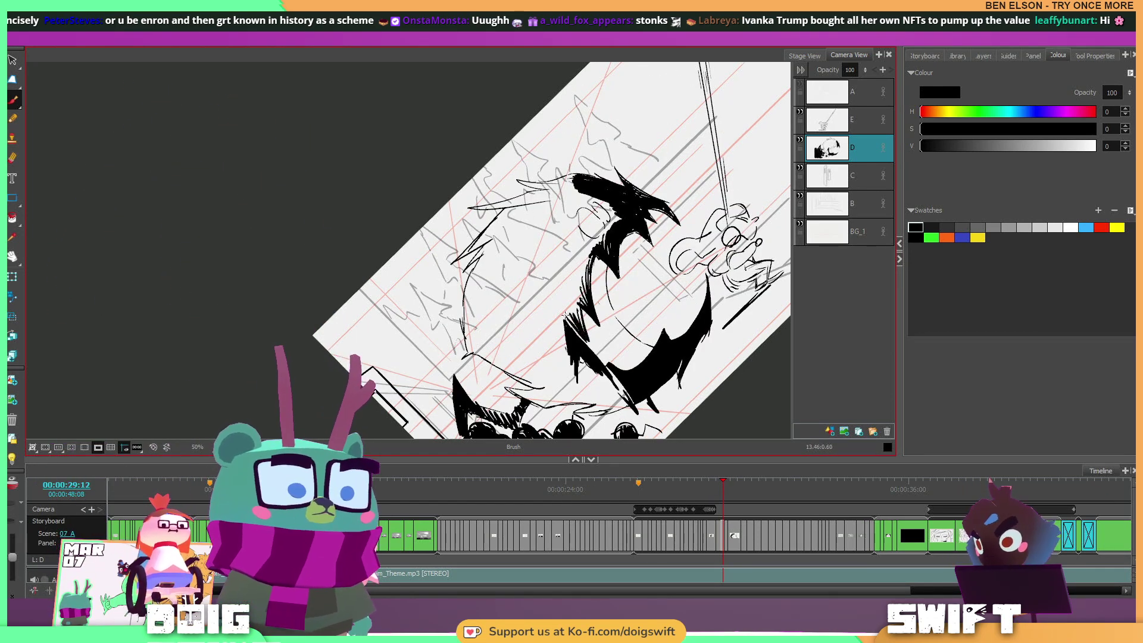
left_click_drag(570, 331, 593, 249)
key("ctrl+z")
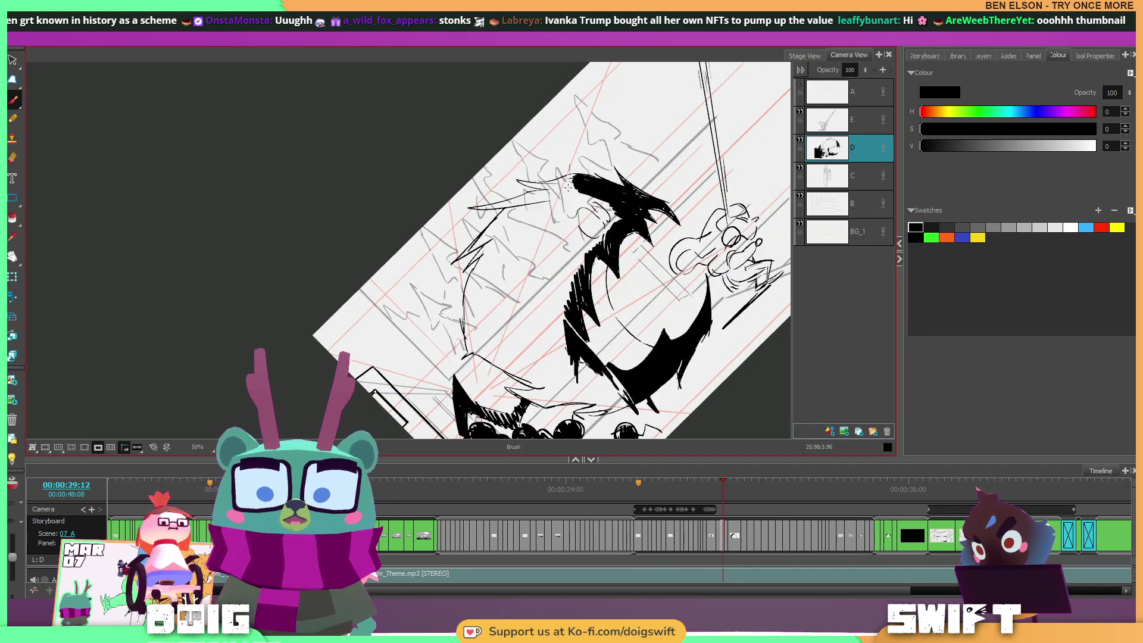
left_click_drag(564, 317, 556, 308)
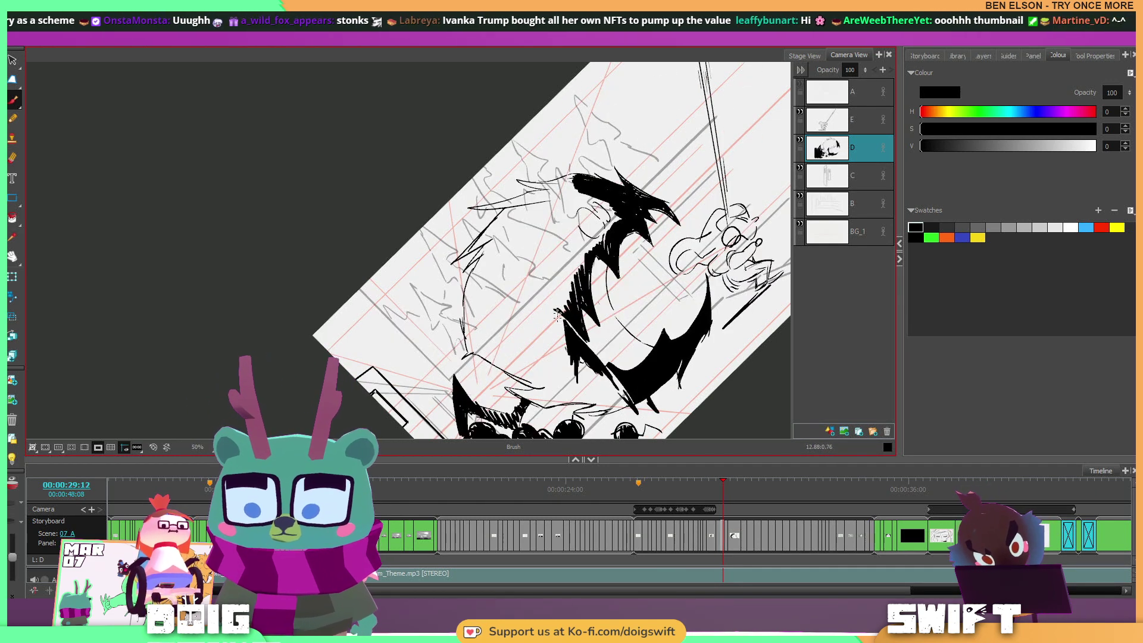
mouse_move(568, 362)
left_mouse_down()
mouse_move(549, 325)
mouse_move(550, 312)
mouse_move(567, 369)
mouse_move(553, 304)
mouse_move(564, 312)
mouse_move(559, 268)
left_mouse_up()
key("f")
key("g")
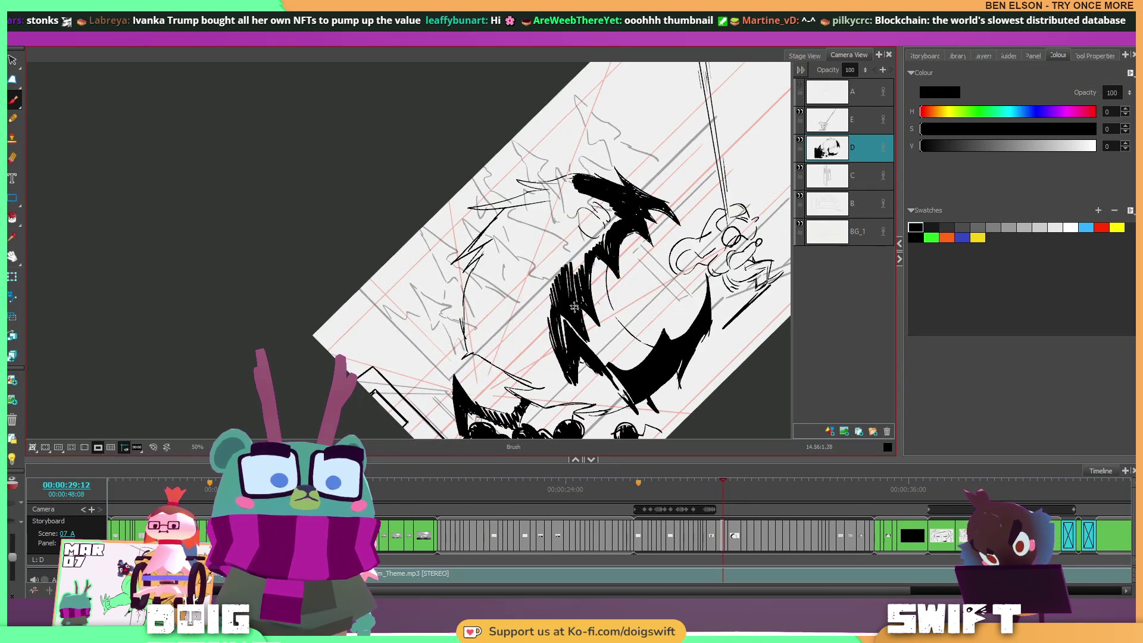
Hatch the upper cheek with black strokes toward the lower edge of the eye.
key("f")
key("g")
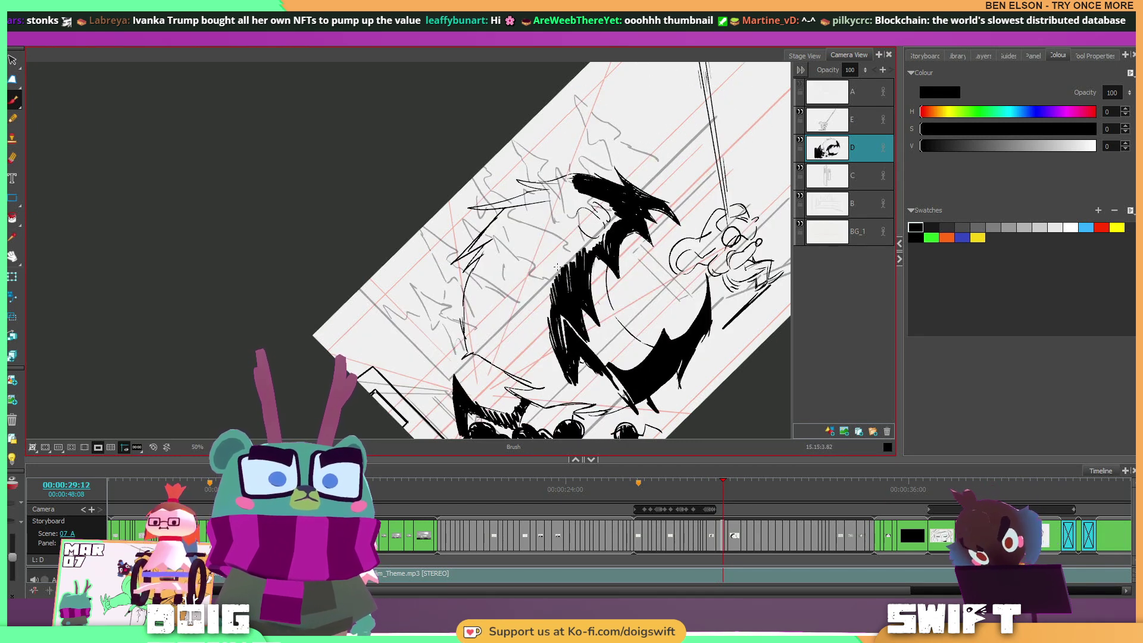
left_click(555, 256)
key("ctrl+z")
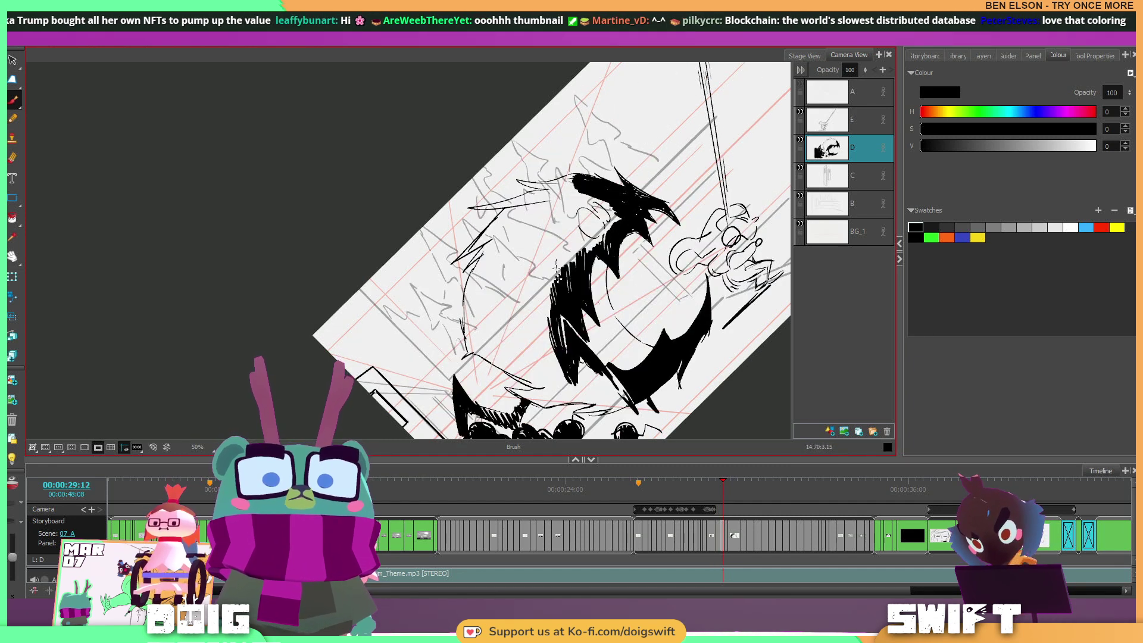
left_click_drag(573, 235, 574, 268)
left_click_drag(580, 237, 586, 263)
left_click_drag(594, 244, 595, 255)
key("f")
key("g")
Fill the face around the white eye with black and ink pointed spikes over the brow.
left_click_drag(666, 212, 684, 276)
key("f")
key("g")
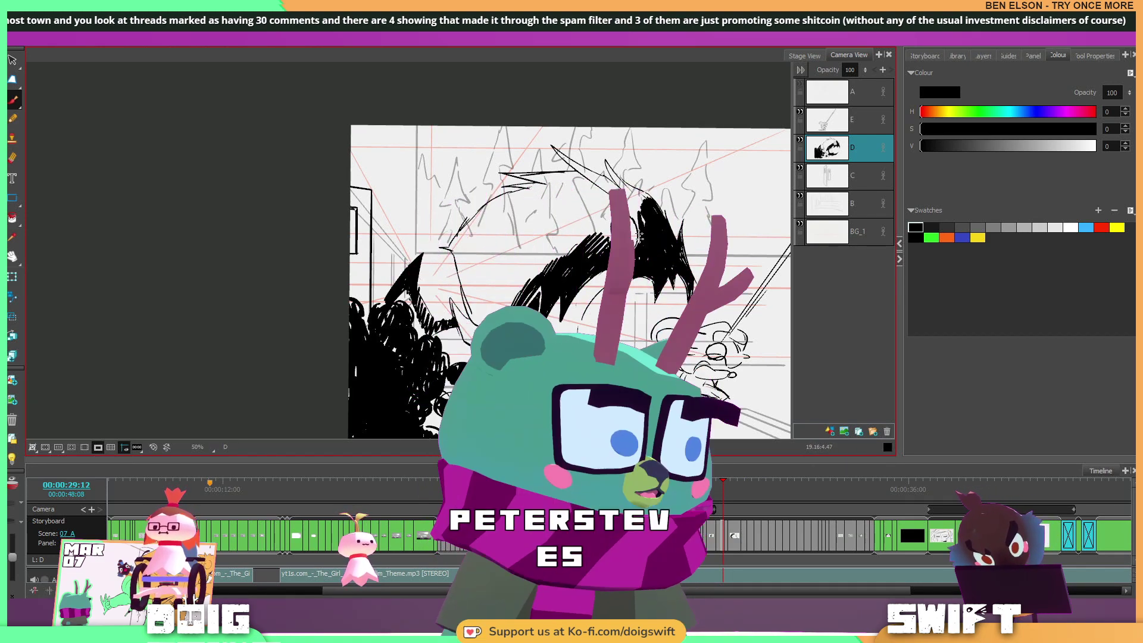
key("f")
key("g")
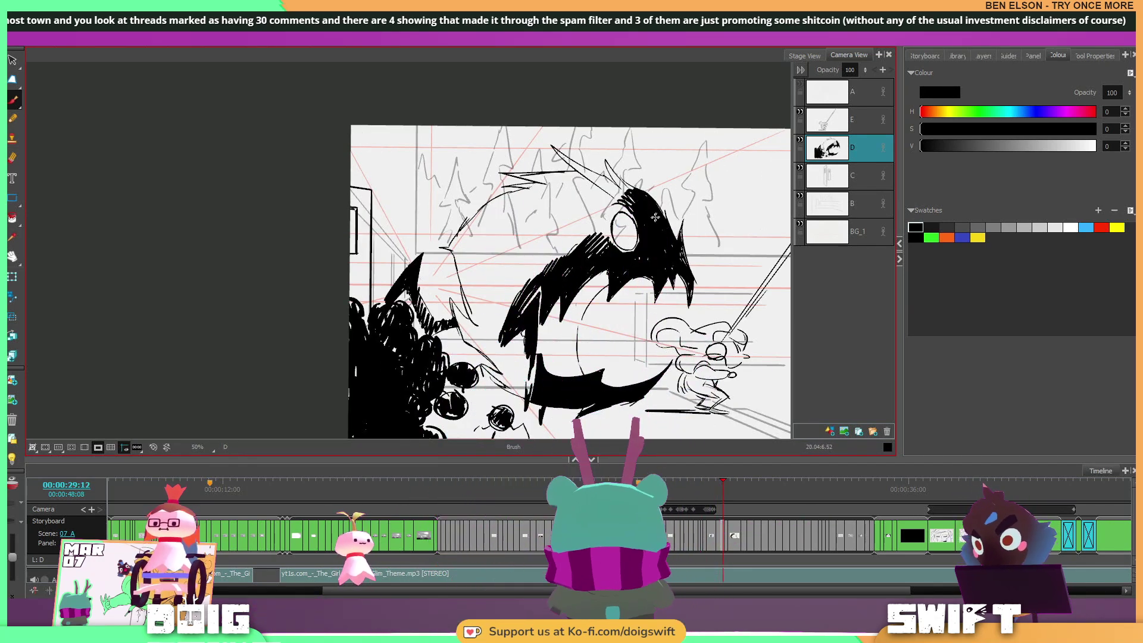
left_click_drag(654, 217, 672, 316)
mouse_move(674, 324)
left_mouse_down()
mouse_move(652, 199)
mouse_move(667, 281)
left_mouse_up()
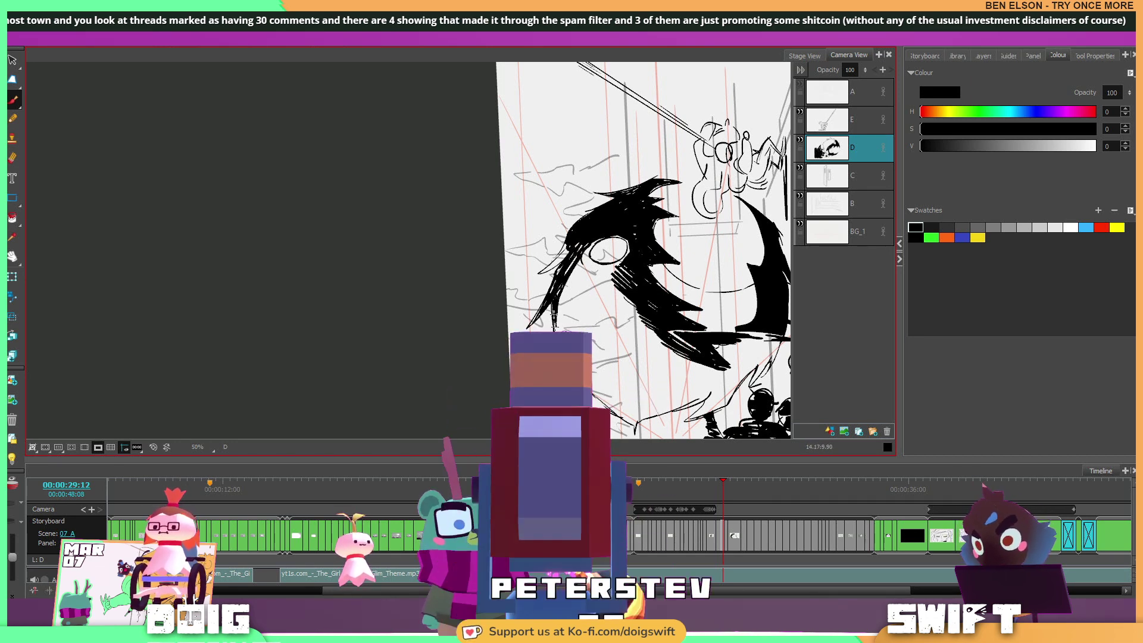
Fill the hair spikes along the crown with black and thicken the area above and behind the eye.
mouse_move(558, 369)
left_mouse_down()
mouse_move(570, 279)
mouse_move(559, 305)
mouse_move(570, 304)
left_mouse_up()
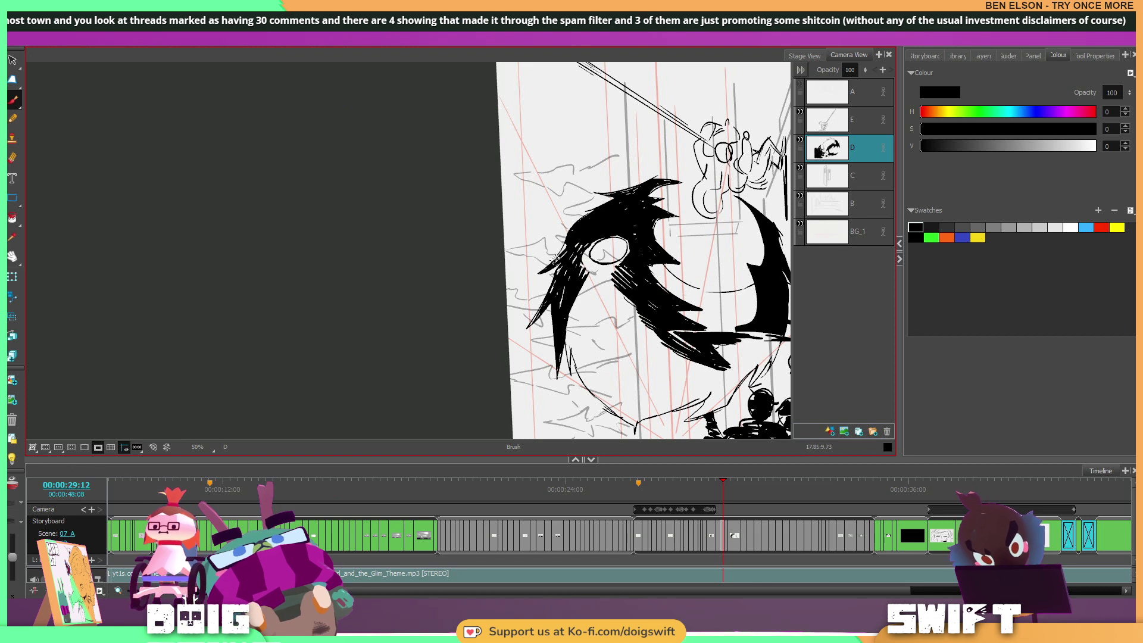
left_click_drag(586, 273, 562, 251)
left_click_drag(630, 264, 590, 330)
mouse_move(591, 281)
left_mouse_down()
mouse_move(592, 308)
mouse_move(608, 282)
left_mouse_up()
key("f")
key("g")
left_click_drag(516, 246, 528, 233)
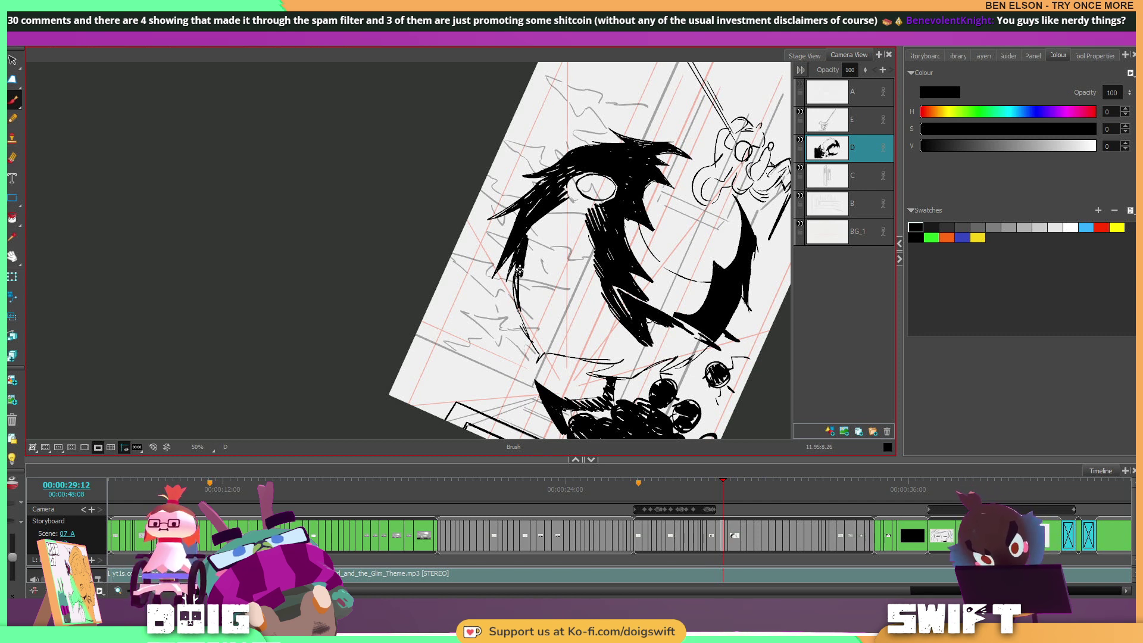
Fill the head between the crown spikes, eye and cheek with dense black strokes, and save the project.
mouse_move(532, 251)
left_mouse_down()
mouse_move(563, 202)
mouse_move(548, 266)
mouse_move(571, 269)
mouse_move(578, 241)
left_mouse_up()
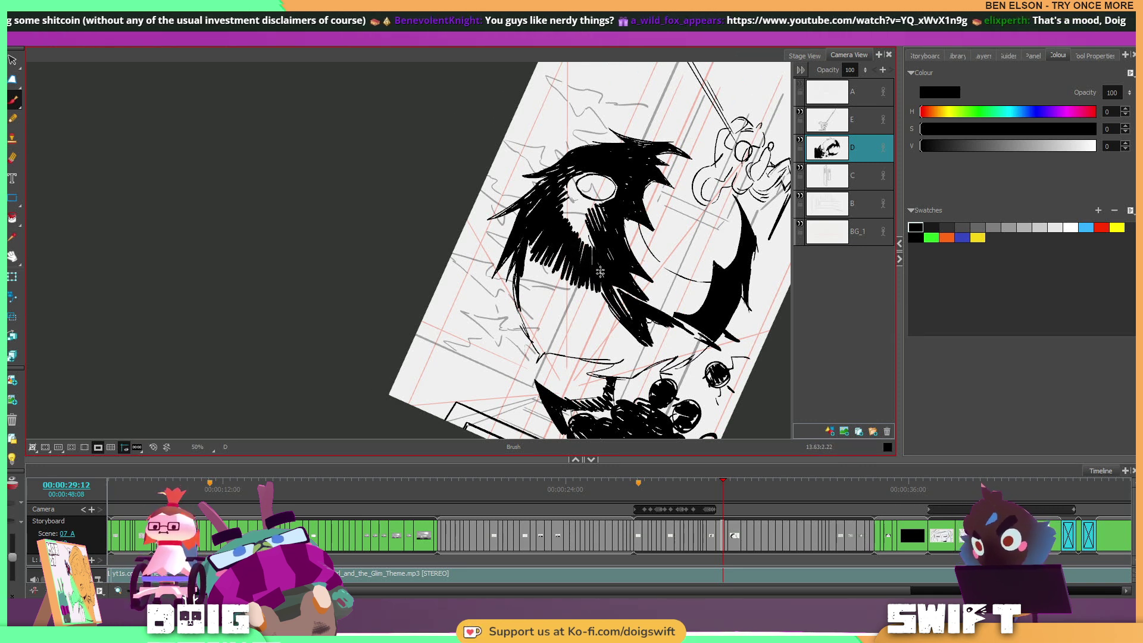
key("f")
key("g")
mouse_move(525, 260)
left_mouse_down()
mouse_move(539, 233)
mouse_move(535, 252)
mouse_move(555, 245)
mouse_move(584, 280)
mouse_move(603, 280)
left_mouse_up()
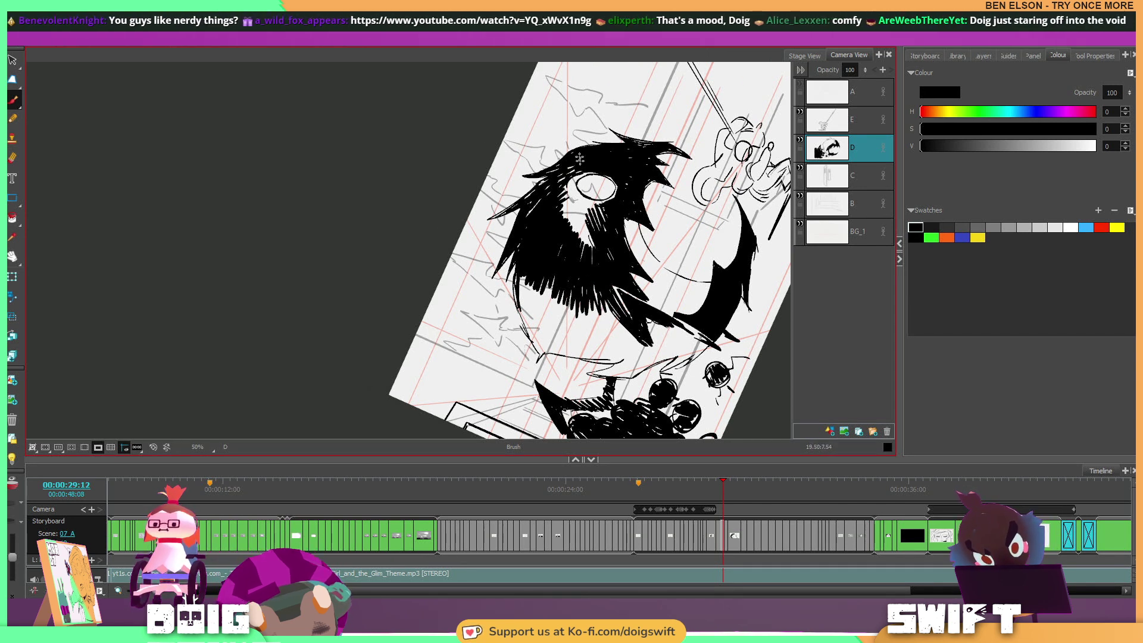
left_click_drag(571, 196, 571, 210)
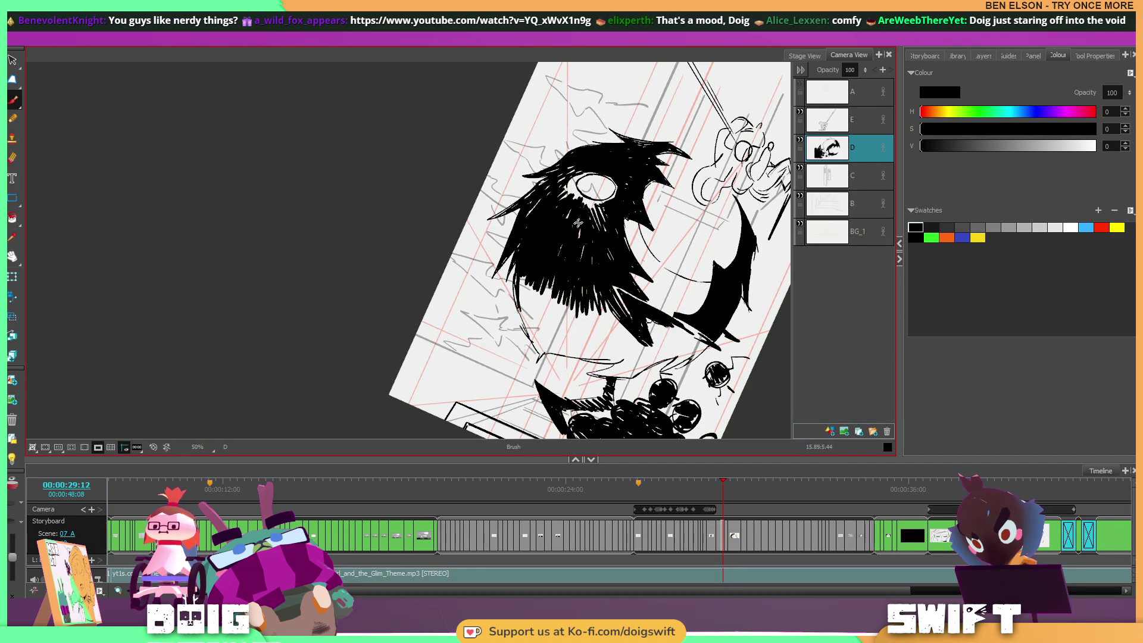
left_click_drag(571, 174, 575, 204)
mouse_move(599, 252)
left_mouse_down()
mouse_move(609, 295)
mouse_move(600, 315)
mouse_move(616, 297)
mouse_move(573, 285)
mouse_move(595, 195)
mouse_move(600, 296)
left_mouse_up()
key("ctrl+s")
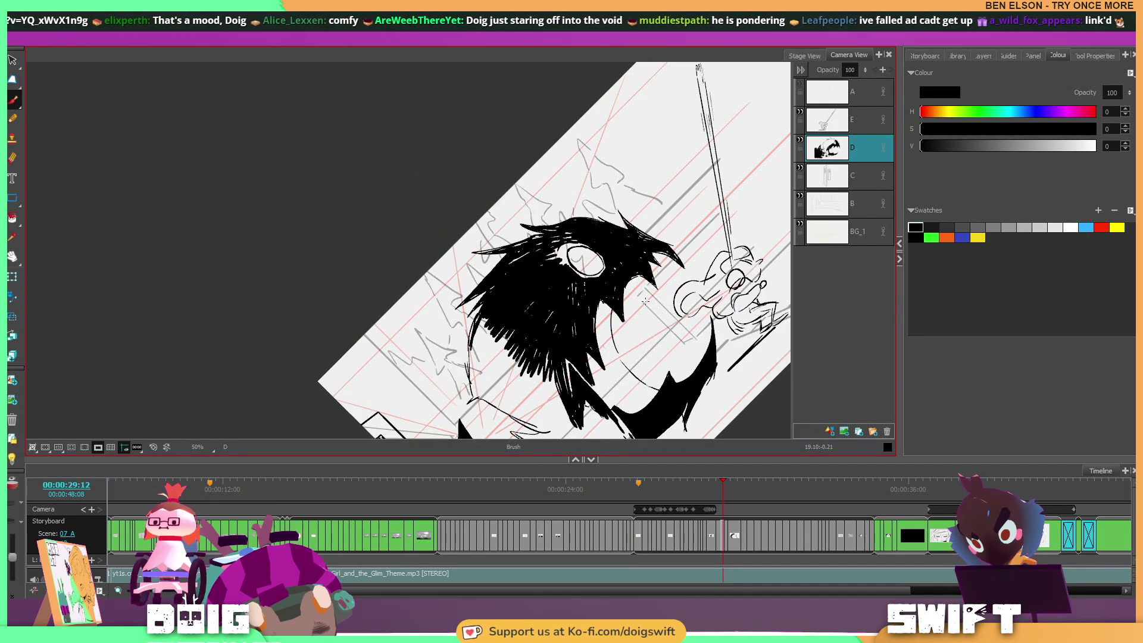
Extend the black fur fill from behind the cheek down along the back of the creature's head.
mouse_move(582, 289)
left_mouse_down()
mouse_move(643, 331)
mouse_move(619, 255)
mouse_move(630, 325)
mouse_move(638, 298)
left_mouse_up()
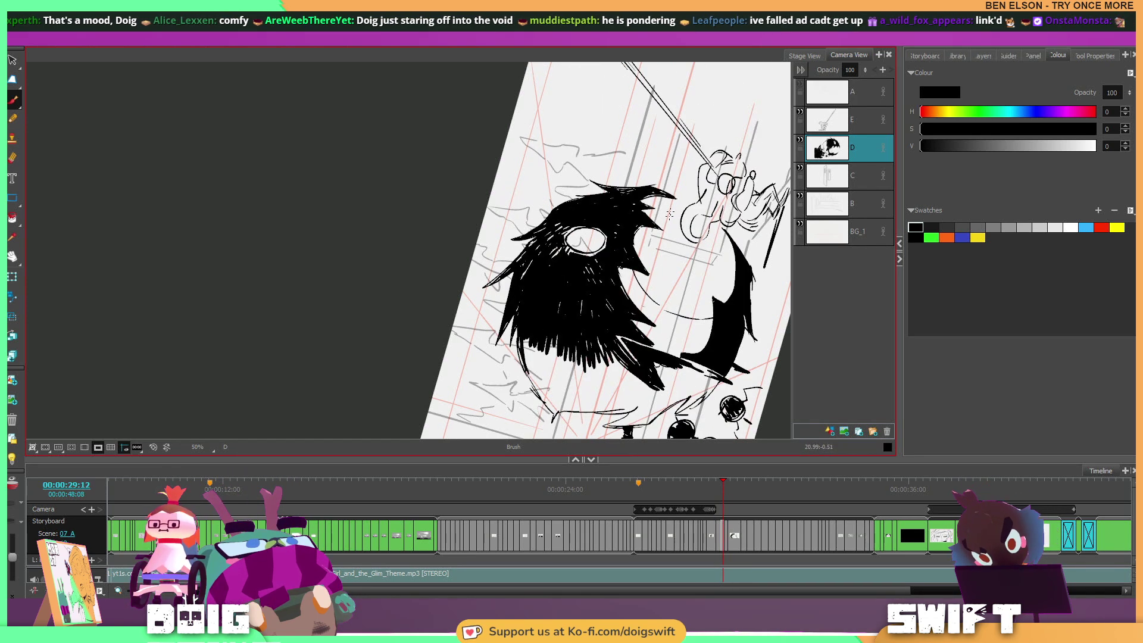
left_click_drag(666, 308, 680, 229)
mouse_move(729, 266)
left_mouse_down()
mouse_move(697, 388)
mouse_move(696, 271)
mouse_move(629, 261)
mouse_move(574, 283)
left_mouse_up()
mouse_move(600, 225)
left_mouse_down()
mouse_move(582, 287)
mouse_move(597, 256)
mouse_move(612, 241)
mouse_move(596, 272)
mouse_move(622, 245)
mouse_move(591, 305)
left_mouse_up()
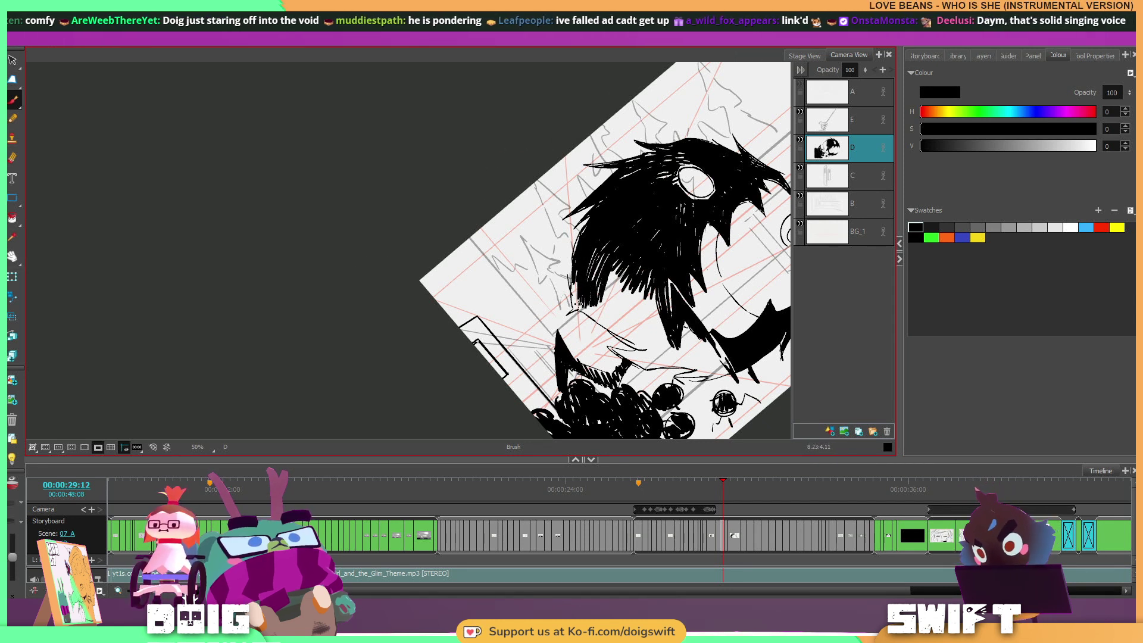
mouse_move(573, 307)
left_mouse_down()
mouse_move(690, 187)
mouse_move(667, 268)
left_mouse_up()
mouse_move(478, 265)
left_mouse_down()
mouse_move(622, 137)
mouse_move(603, 157)
mouse_move(603, 183)
left_mouse_up()
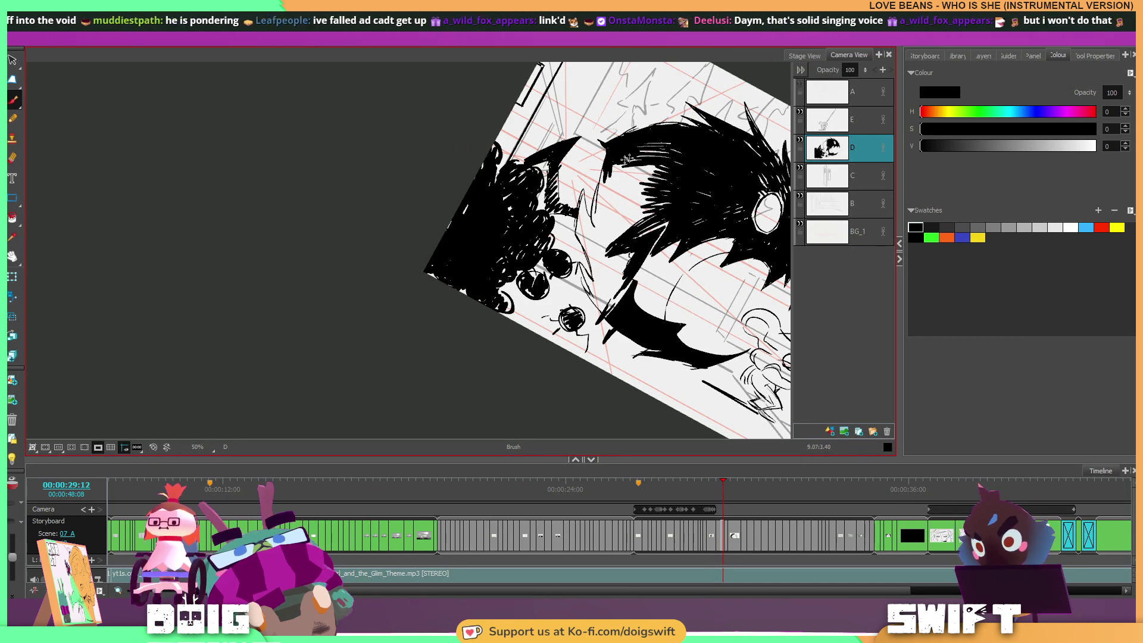
Fill the remaining white gaps at the lower back of the head with black strokes.
left_click_drag(655, 283, 634, 146)
mouse_move(634, 145)
left_mouse_down()
mouse_move(630, 207)
mouse_move(562, 262)
left_mouse_up()
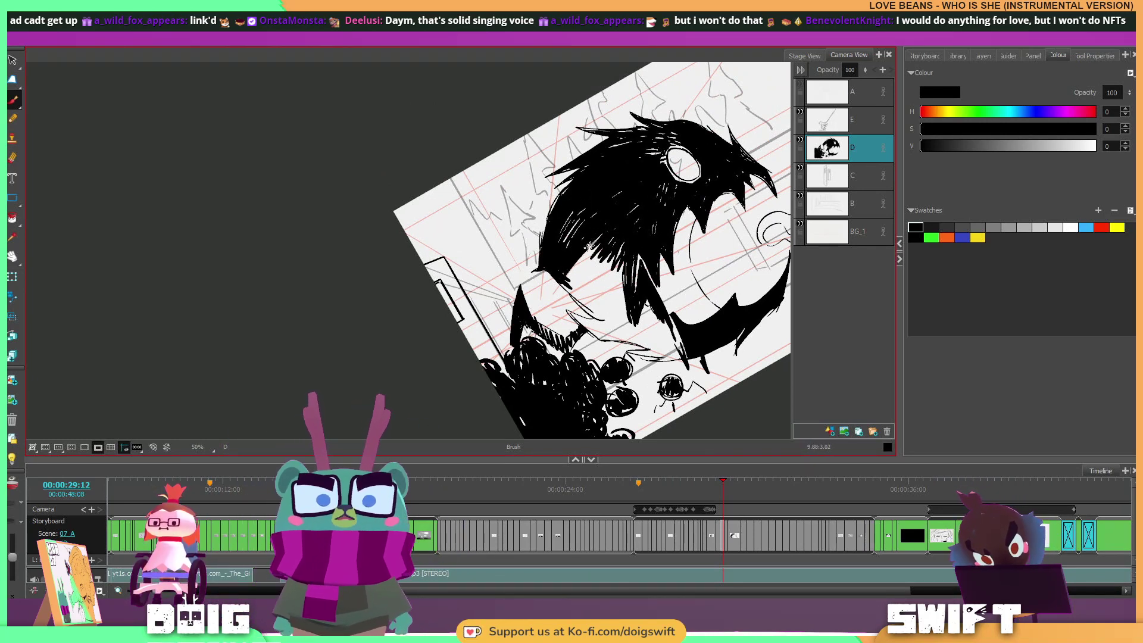
left_click_drag(619, 249, 605, 269)
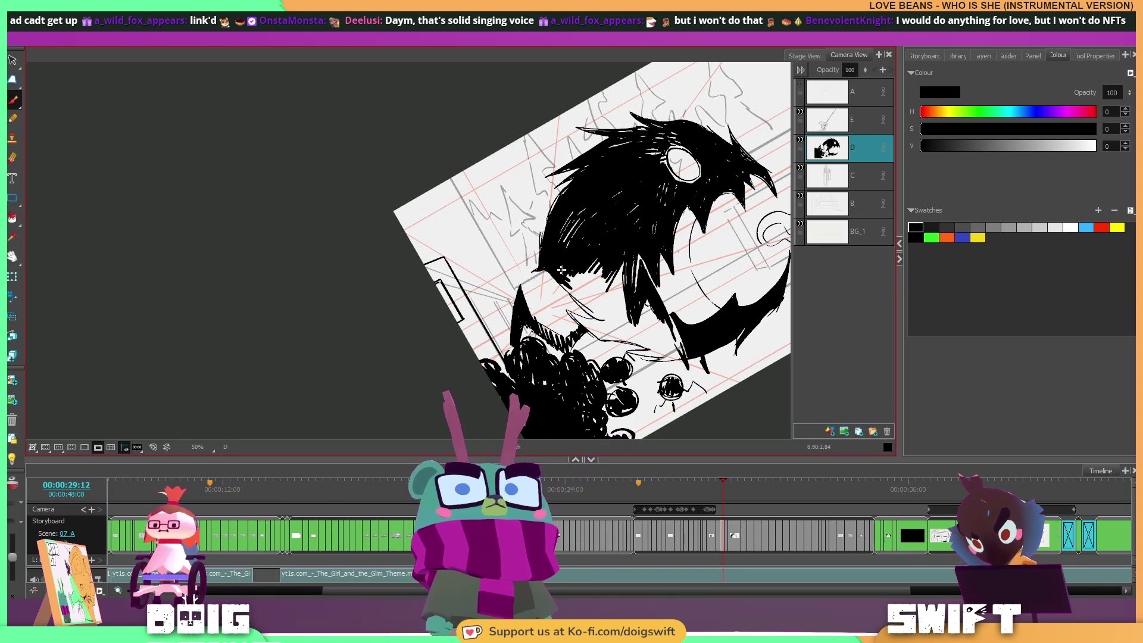
left_click_drag(592, 265, 579, 288)
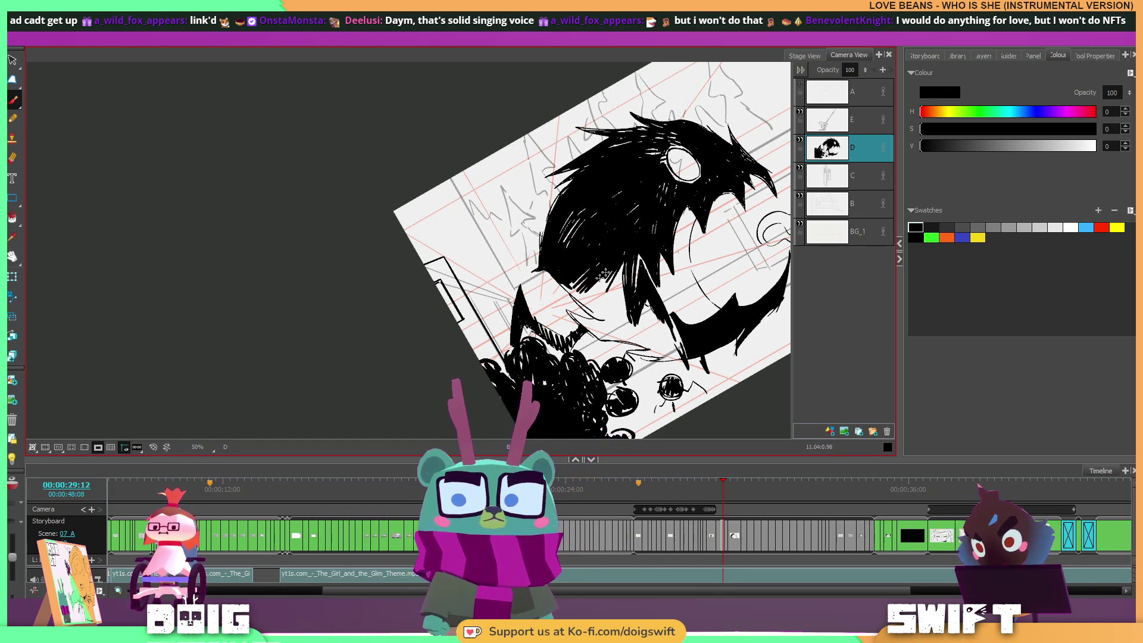
Draw a curved edge below the back of the head and fill the neck behind the jaw with black.
mouse_move(620, 239)
left_mouse_down()
mouse_move(512, 391)
mouse_move(575, 252)
left_mouse_up()
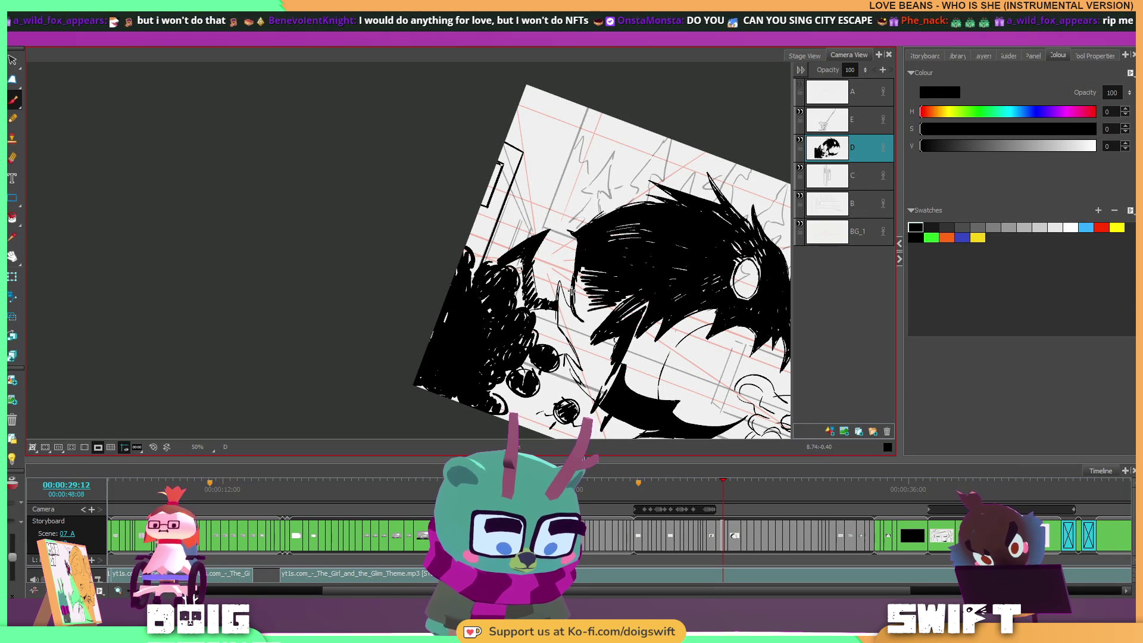
left_click_drag(583, 269, 585, 298)
mouse_move(607, 268)
left_mouse_down()
mouse_move(580, 140)
mouse_move(621, 250)
left_mouse_up()
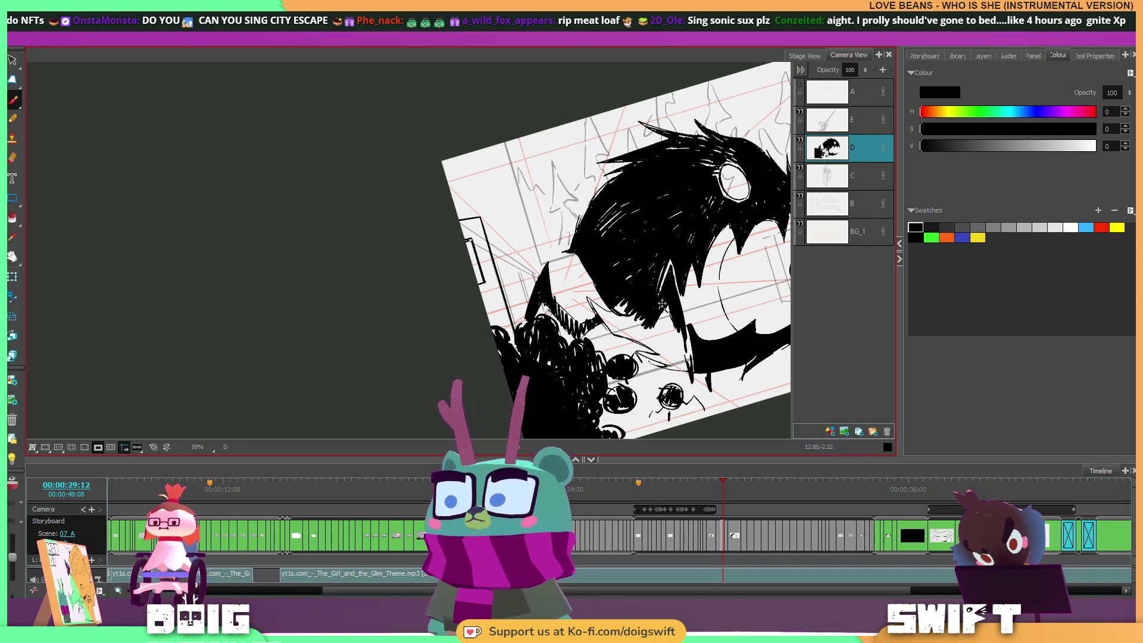
mouse_move(662, 304)
left_mouse_down()
mouse_move(655, 350)
mouse_move(662, 299)
left_mouse_up()
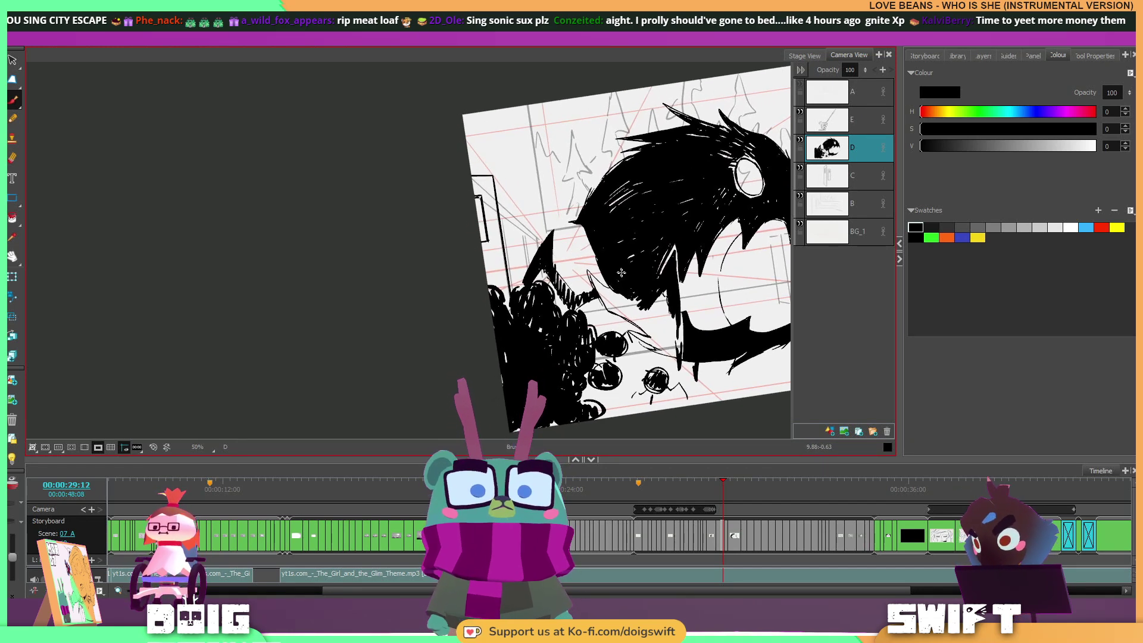
Extend the black fill from the neck down to the hinge of the creature's lower jaw.
left_click_drag(618, 286, 560, 400)
left_click_drag(602, 360, 670, 215)
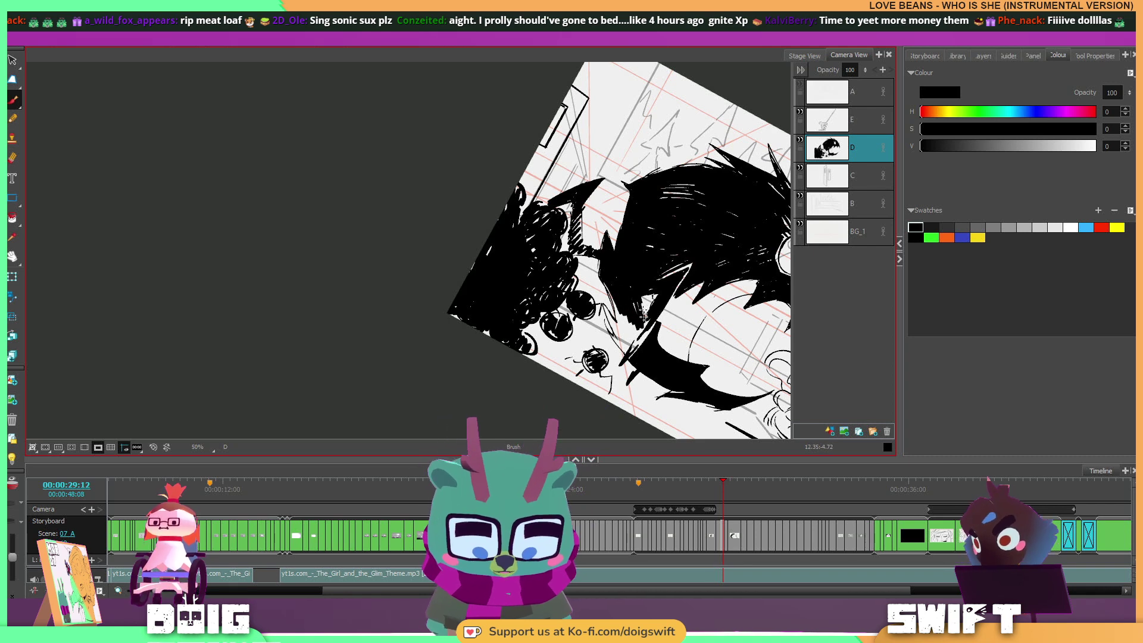
mouse_move(707, 264)
left_mouse_down()
mouse_move(683, 153)
mouse_move(681, 246)
left_mouse_up()
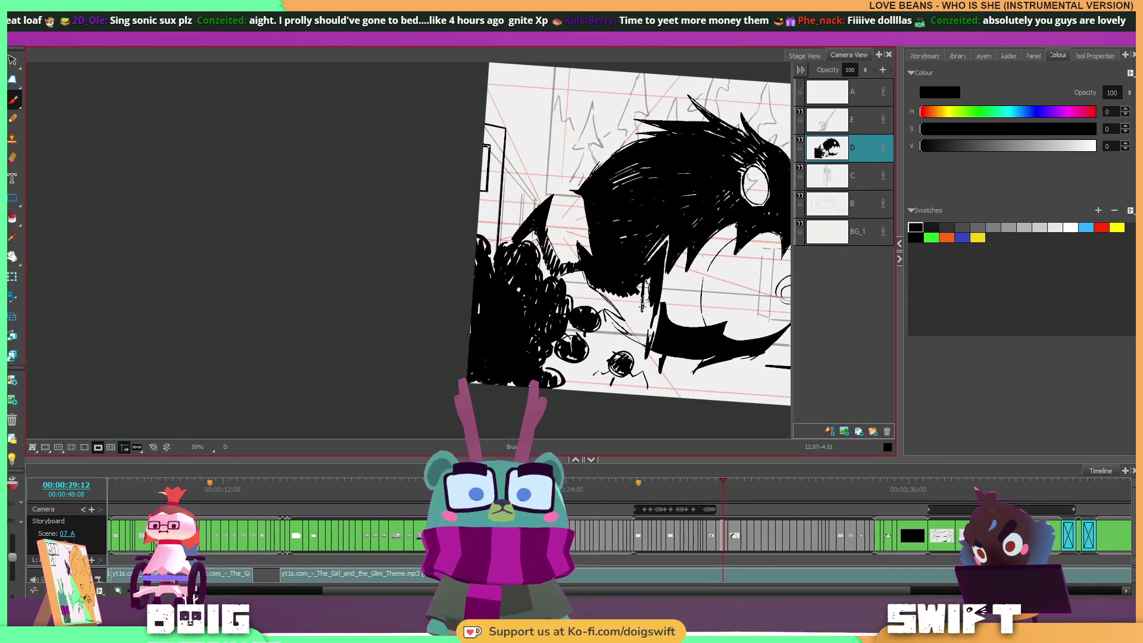
left_click_drag(635, 307, 709, 234)
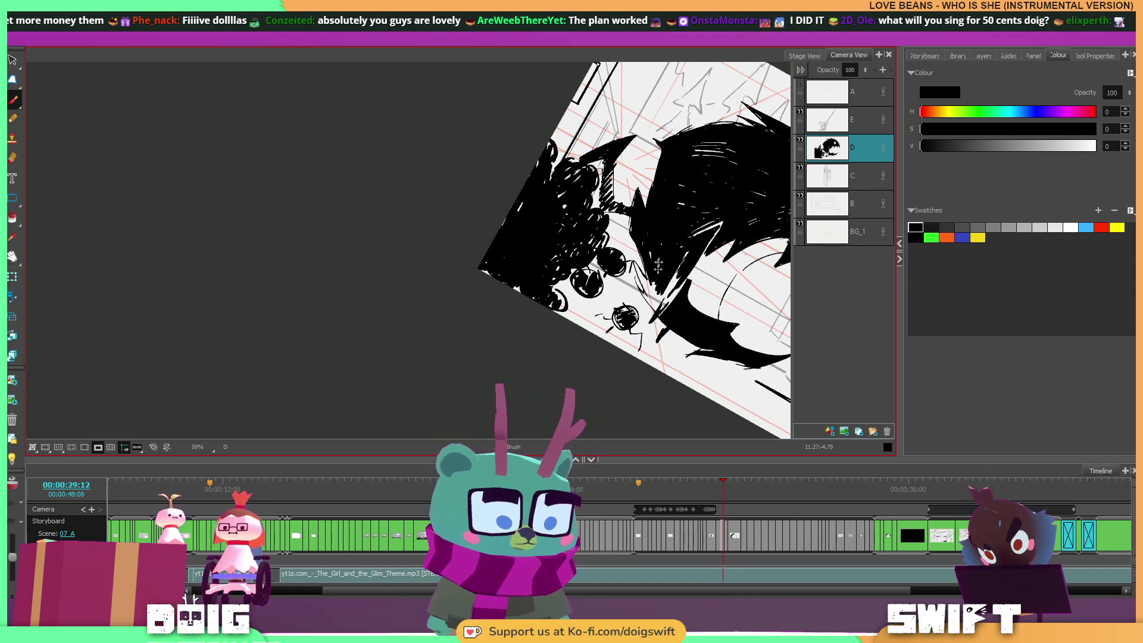
mouse_move(657, 272)
left_mouse_down()
mouse_move(650, 317)
mouse_move(656, 257)
left_mouse_up()
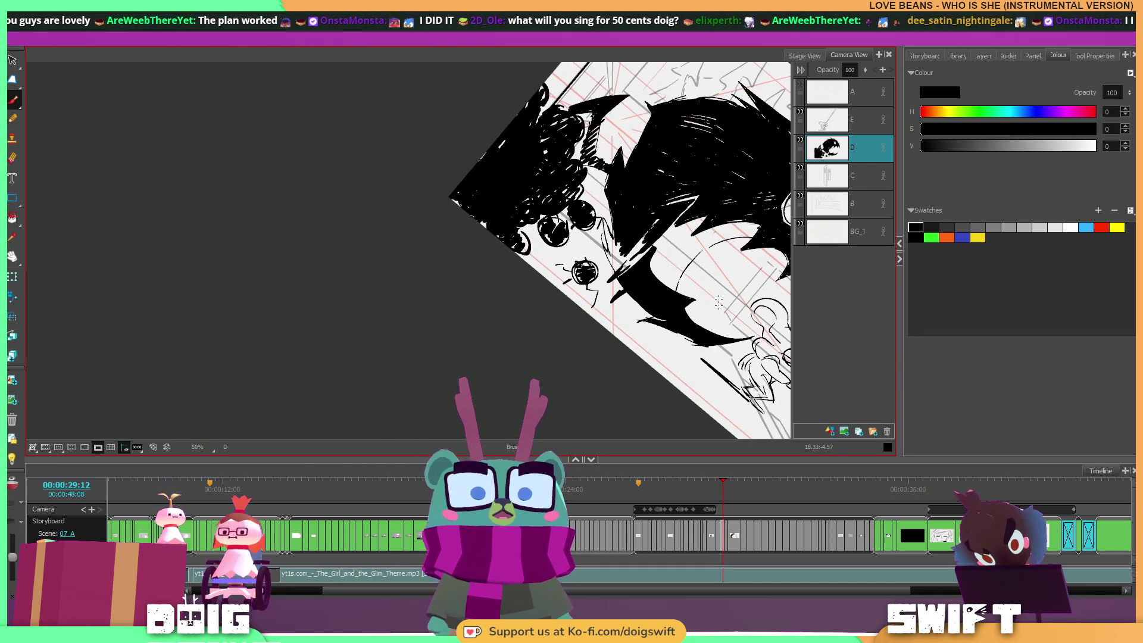
Fill the remaining white gaps where the neck and cheek spike meet the base of the lower jaw.
left_click_drag(718, 350, 696, 330)
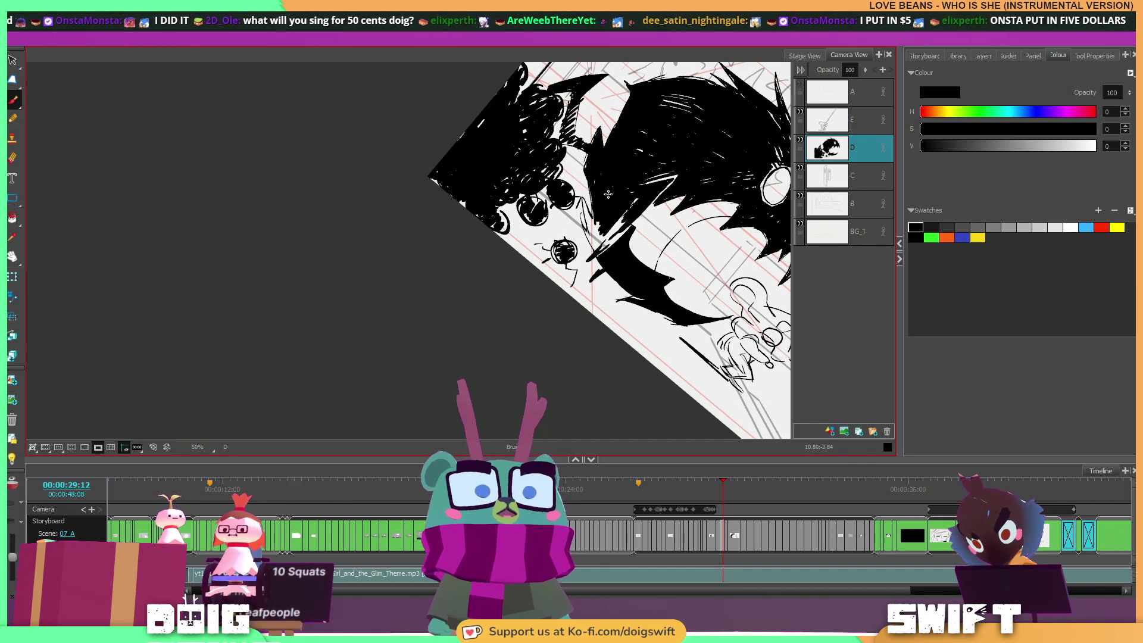
left_click_drag(631, 205, 647, 236)
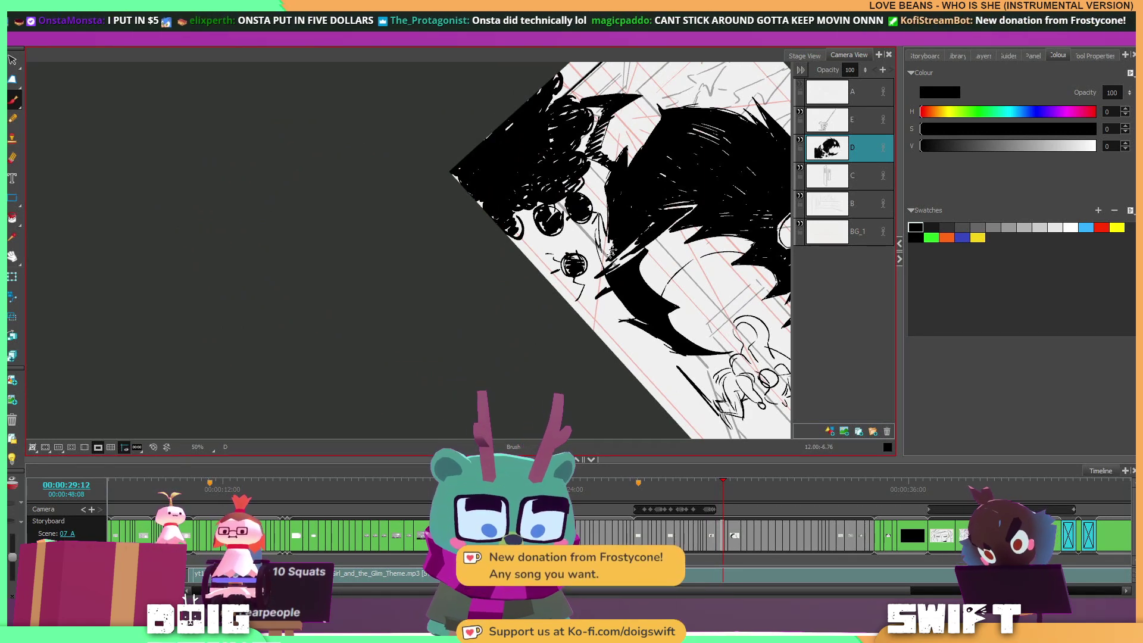
left_click_drag(607, 243, 574, 196)
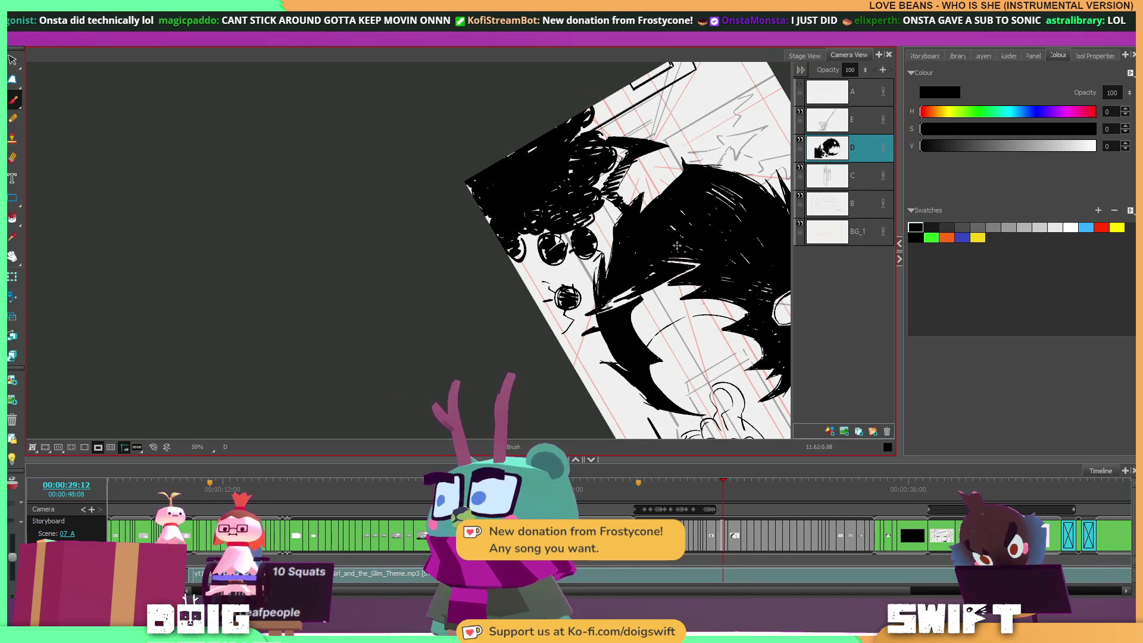
key("s")
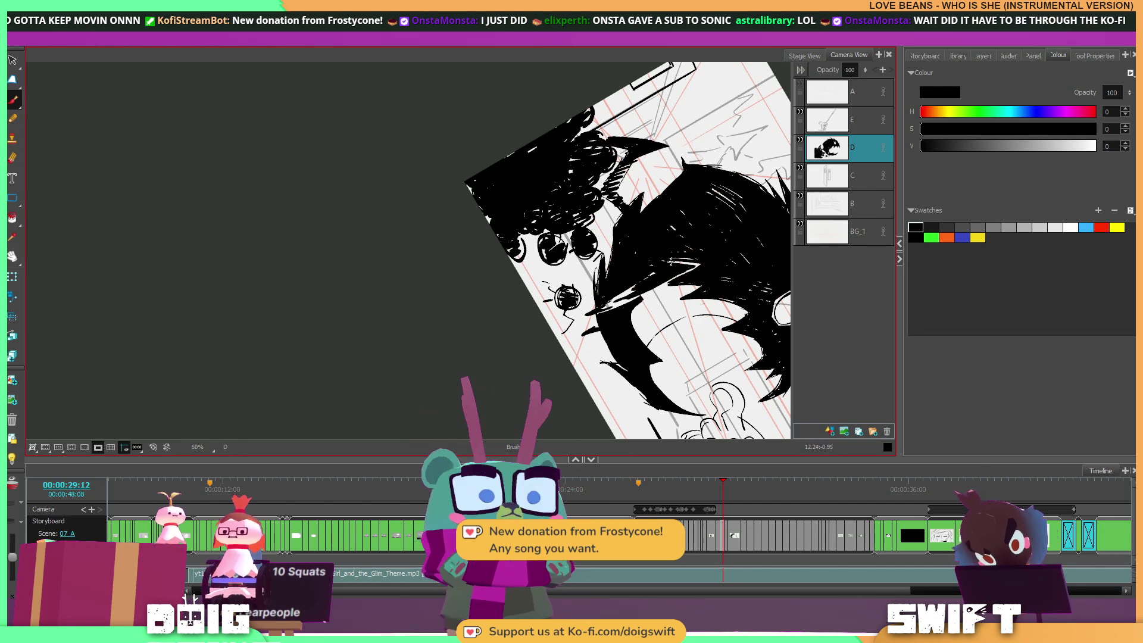
key("ctrl+alt")
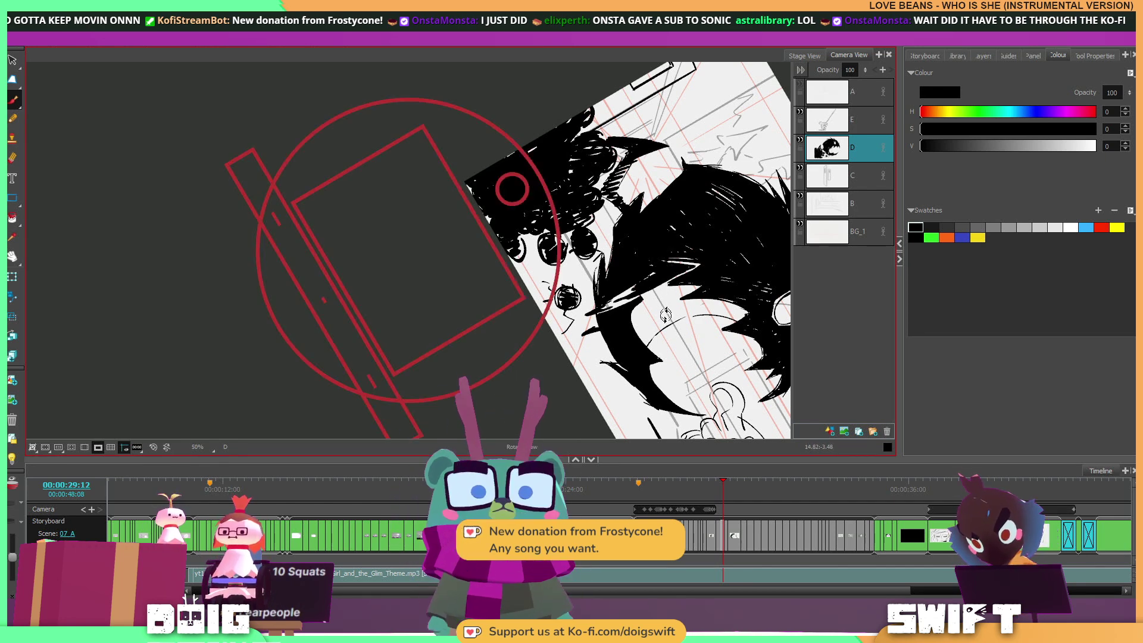
left_click_drag(675, 362, 730, 212)
left_click_drag(688, 267, 714, 265)
key("ctrl+alt")
scroll(713, 266, "up", 4)
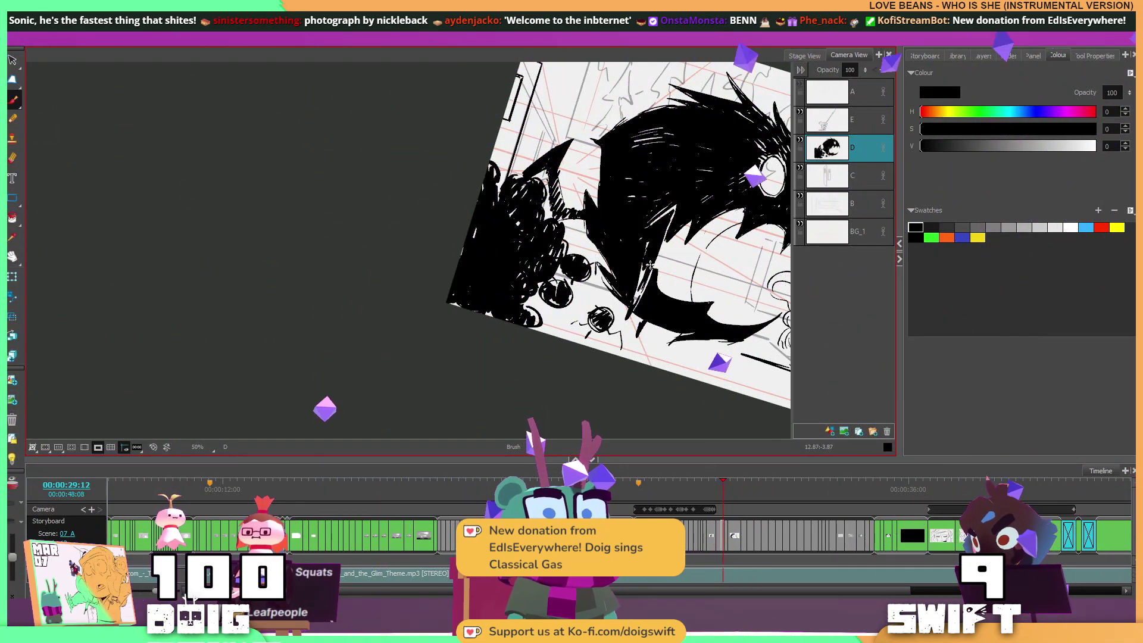
Draw short curved lines inside the creature's open mouth, behind its upper teeth.
left_click_drag(739, 280, 618, 304)
left_click_drag(699, 290, 657, 148)
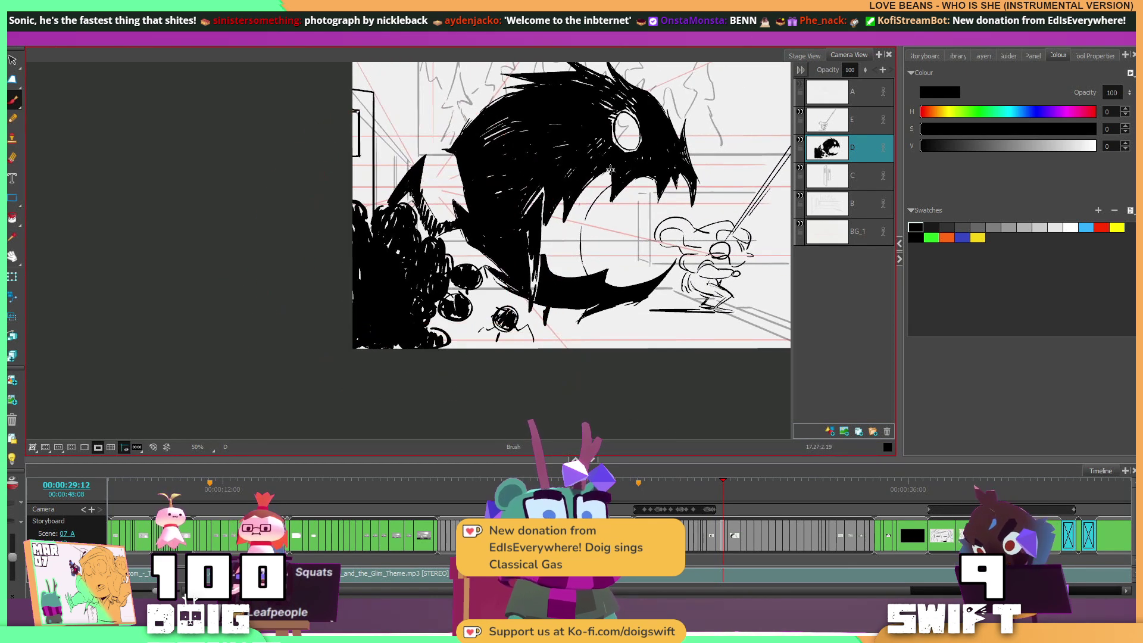
left_click_drag(625, 183, 609, 236)
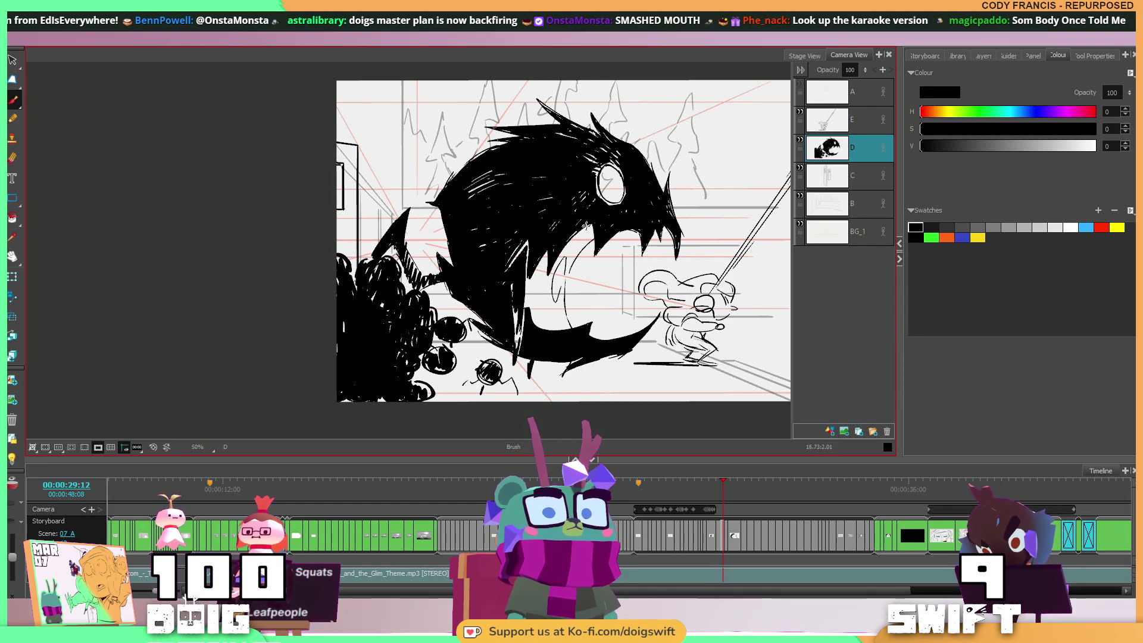
key("f")
key("g")
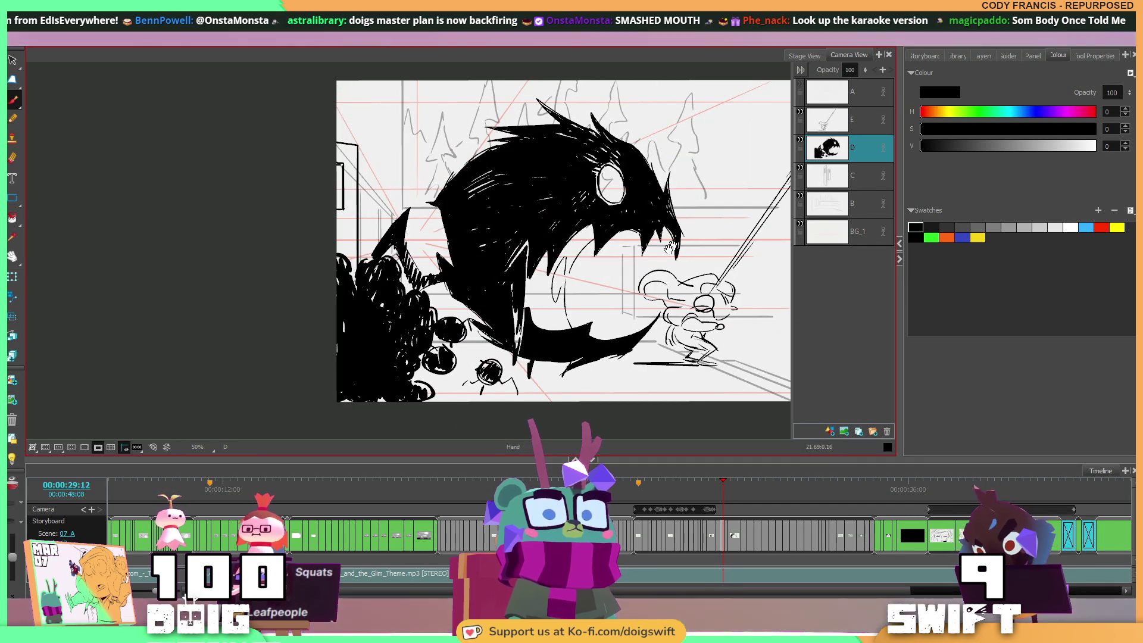
left_click_drag(659, 250, 625, 271)
left_click_drag(530, 294, 542, 279)
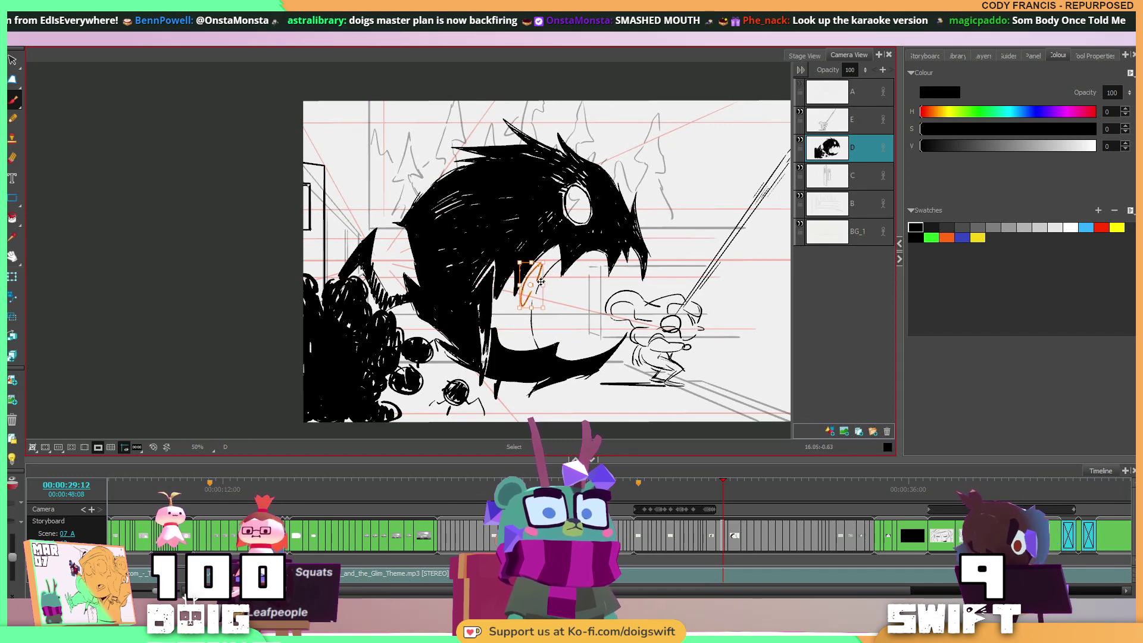
Add small marks inside the open mouth and shape a pointed spike rising from the inner edge of the lower jaw.
key("f")
key("g")
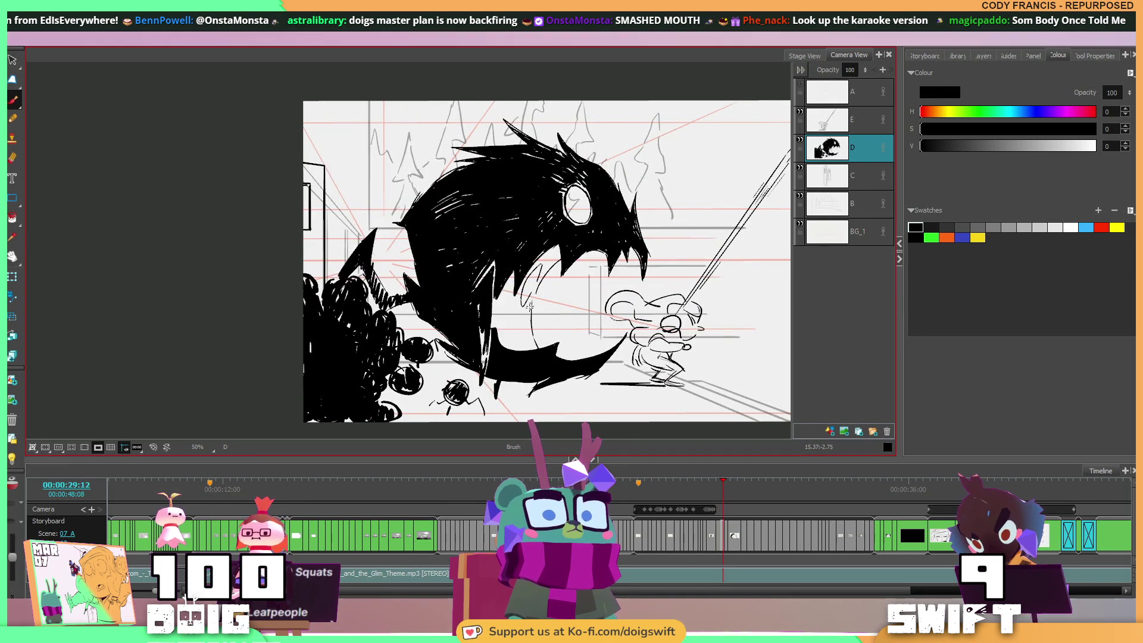
key("f")
key("g")
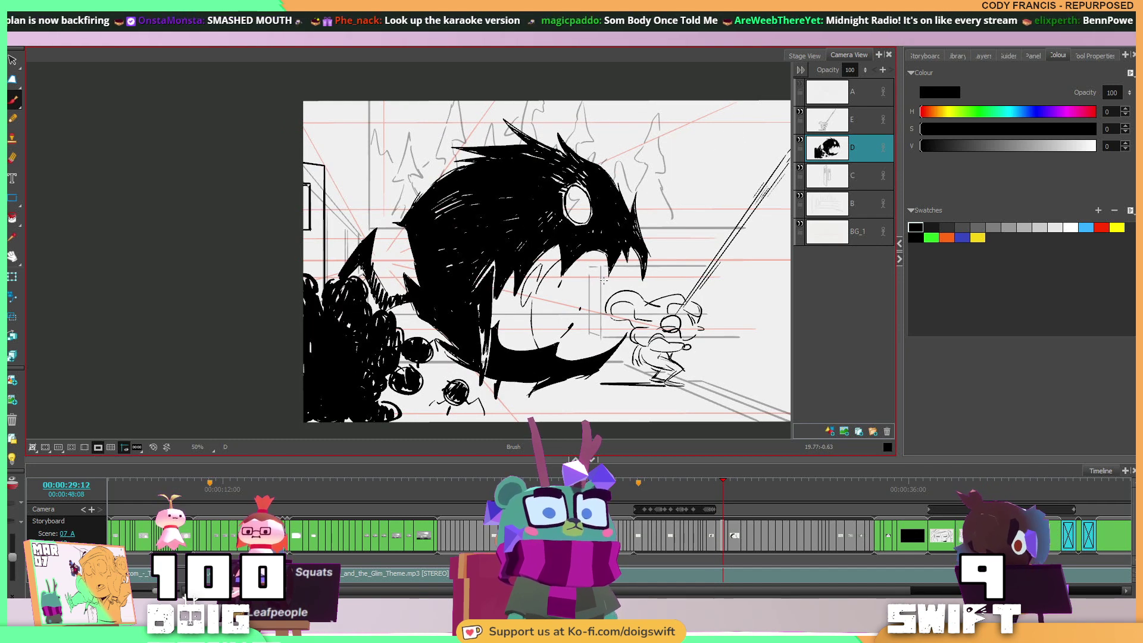
left_click_drag(577, 325, 564, 358)
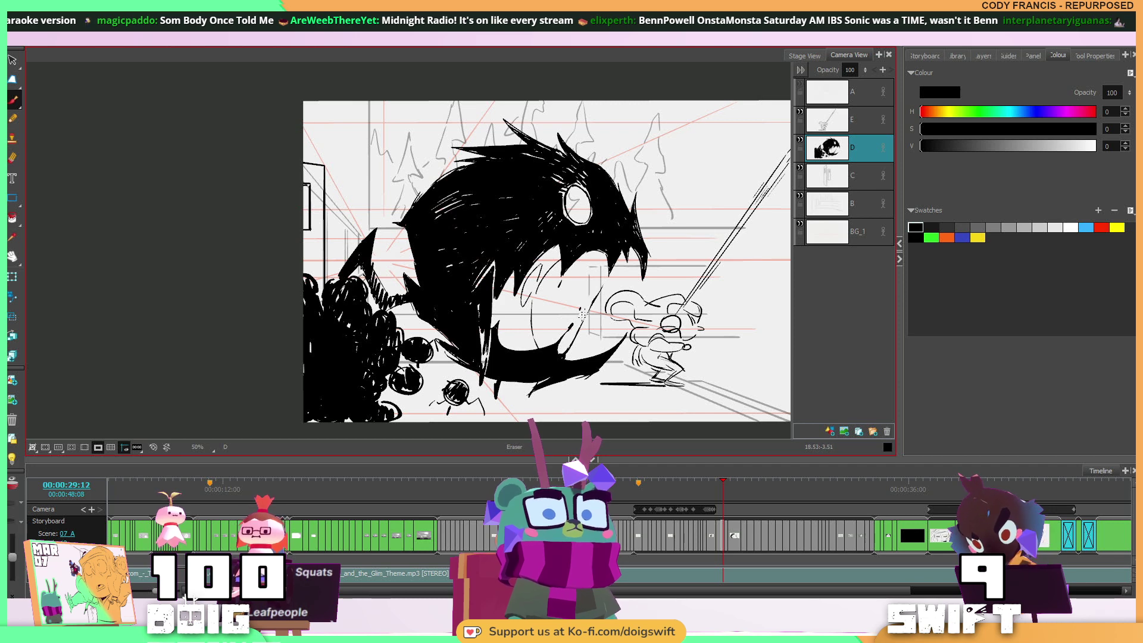
key("alt+b")
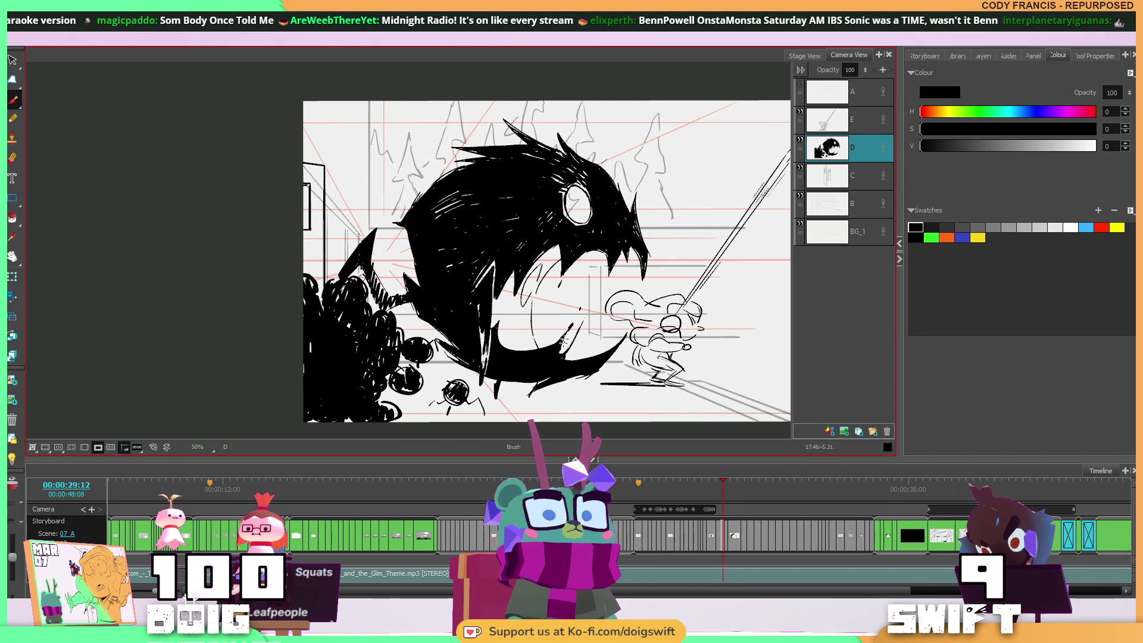
left_click_drag(572, 339, 562, 353)
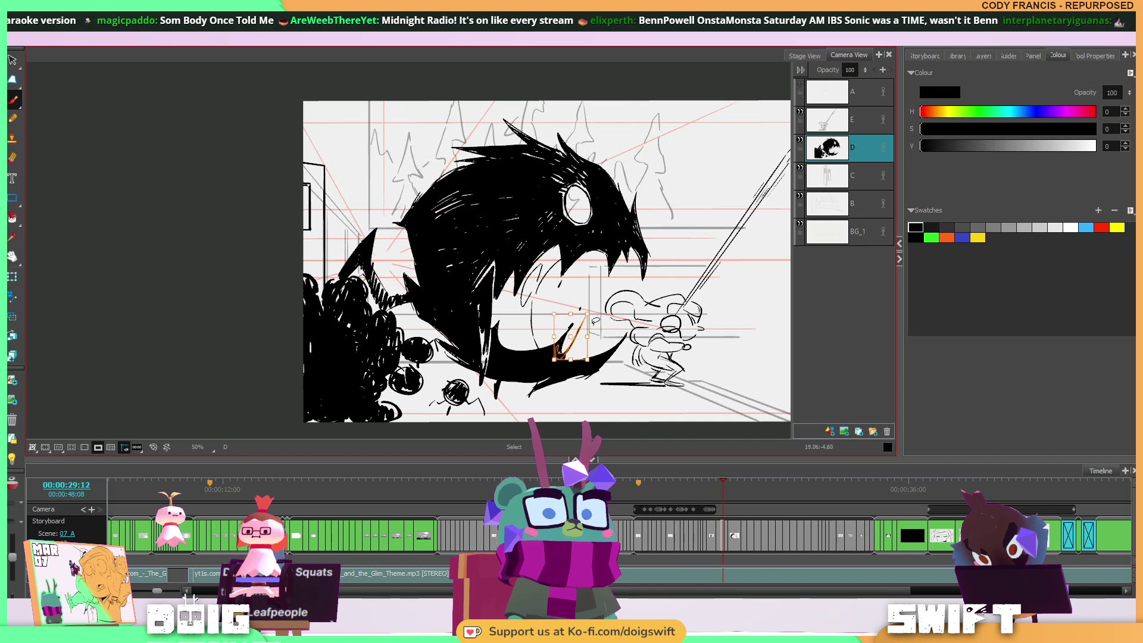
left_click_drag(592, 316, 597, 311)
key("ctrl+z")
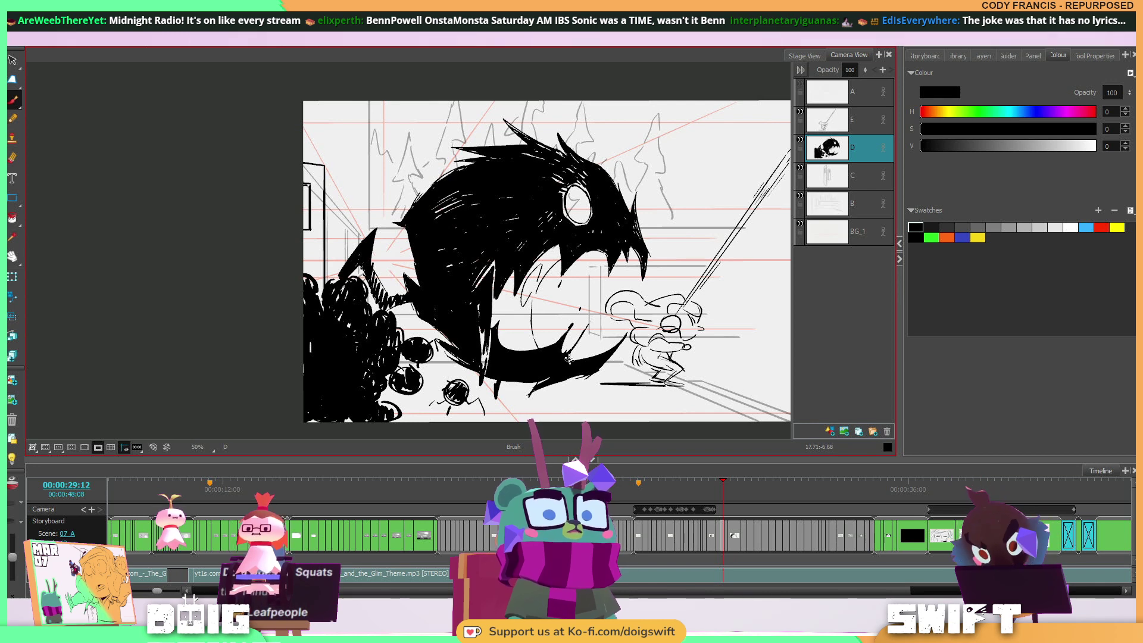
Try an extra slanted stroke beside the lower jaw spike, then undo it.
key("f")
key("g")
key("f")
key("g")
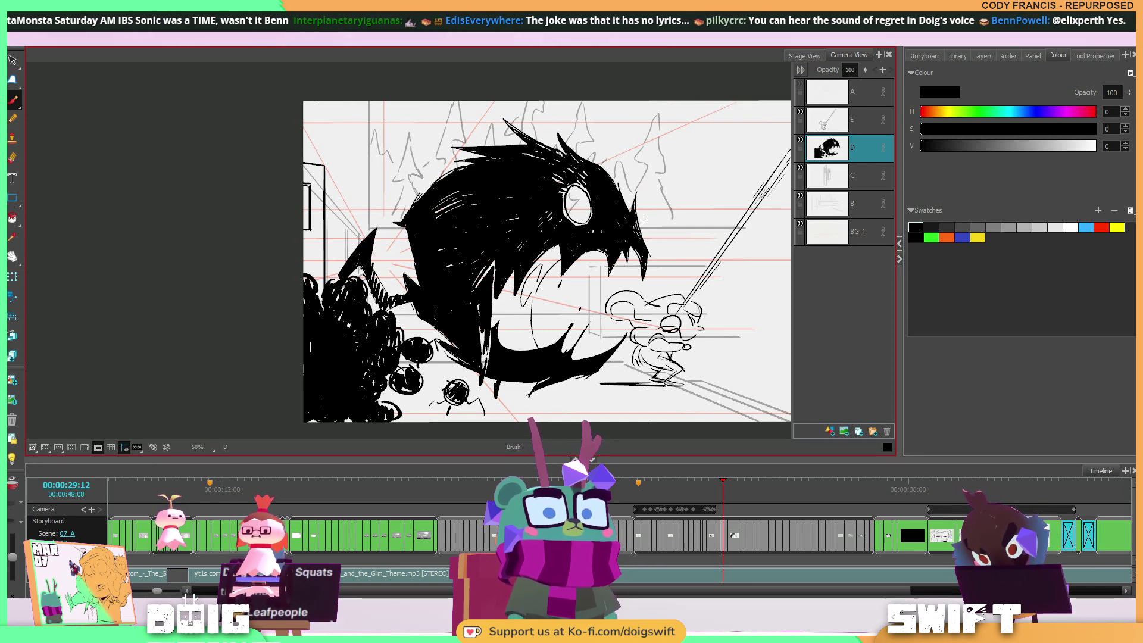
key("f")
key("g")
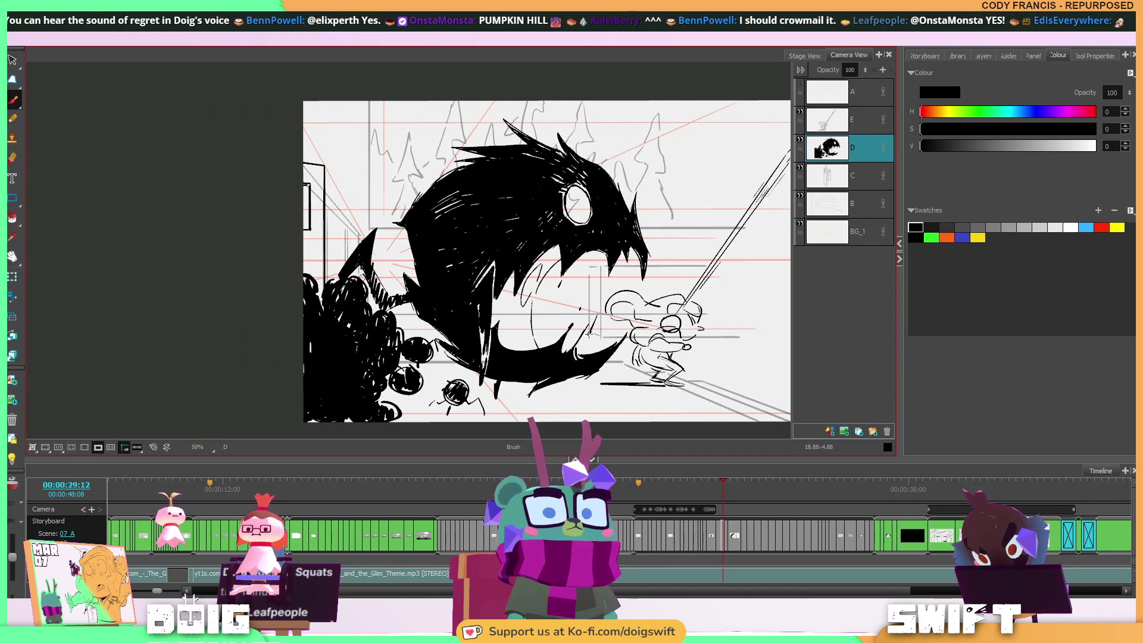
left_click_drag(591, 320, 569, 353)
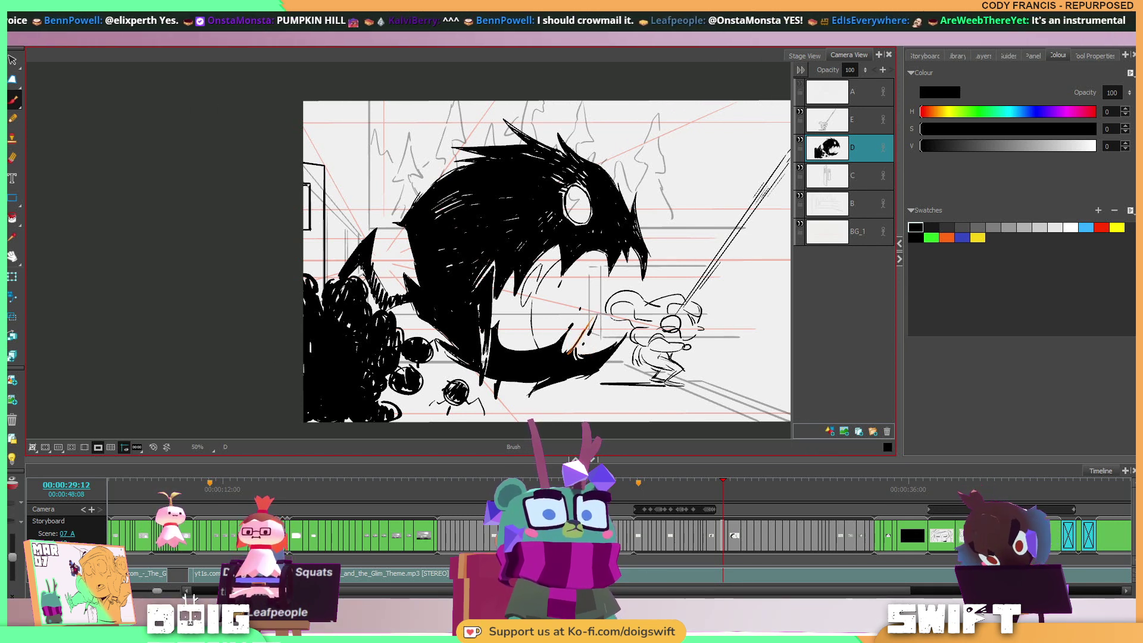
key("ctrl+z")
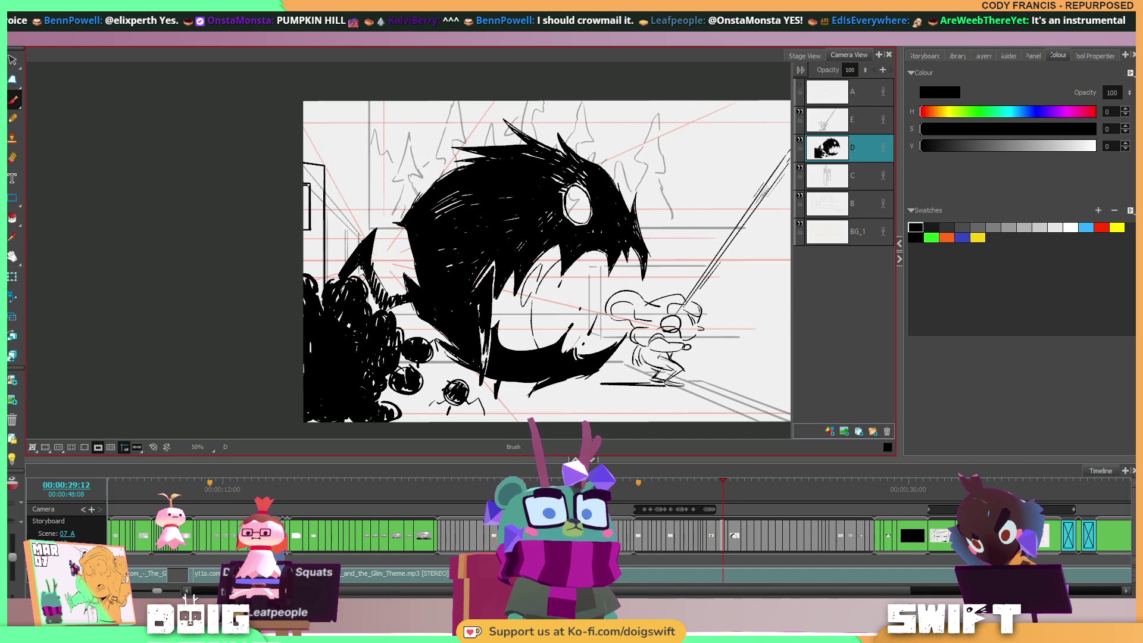
Compare the creature's open-mouth pose with its pose in the preceding panel.
key("f")
key("g")
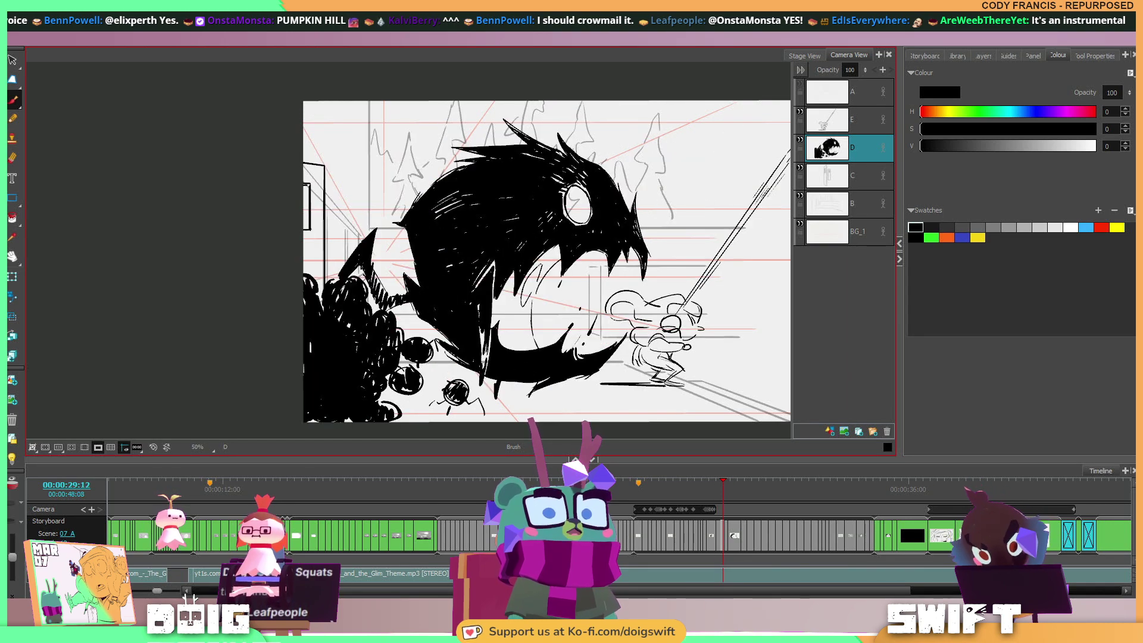
key("g")
key("f")
key("g")
key("f")
key("f")
key("g")
key("g")
key("comma")
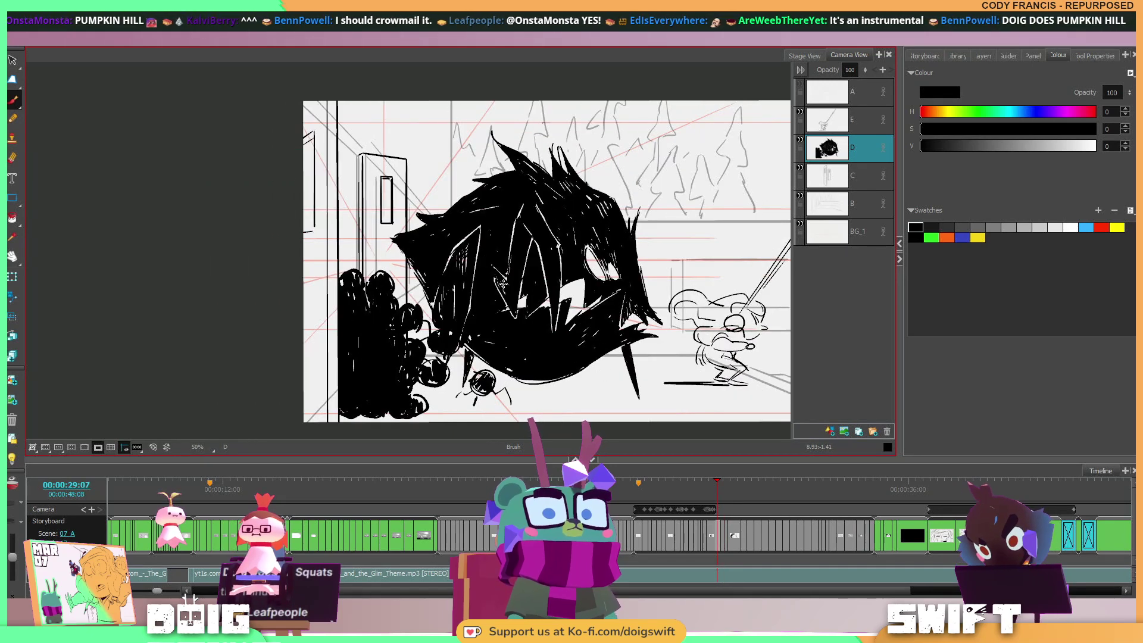
key("comma")
key("comma")
Erase small round eyes out of the black fill in front of the creature's large eye.
key("e")
mouse_move(602, 216)
left_mouse_down()
mouse_move(609, 221)
mouse_move(607, 197)
left_mouse_up()
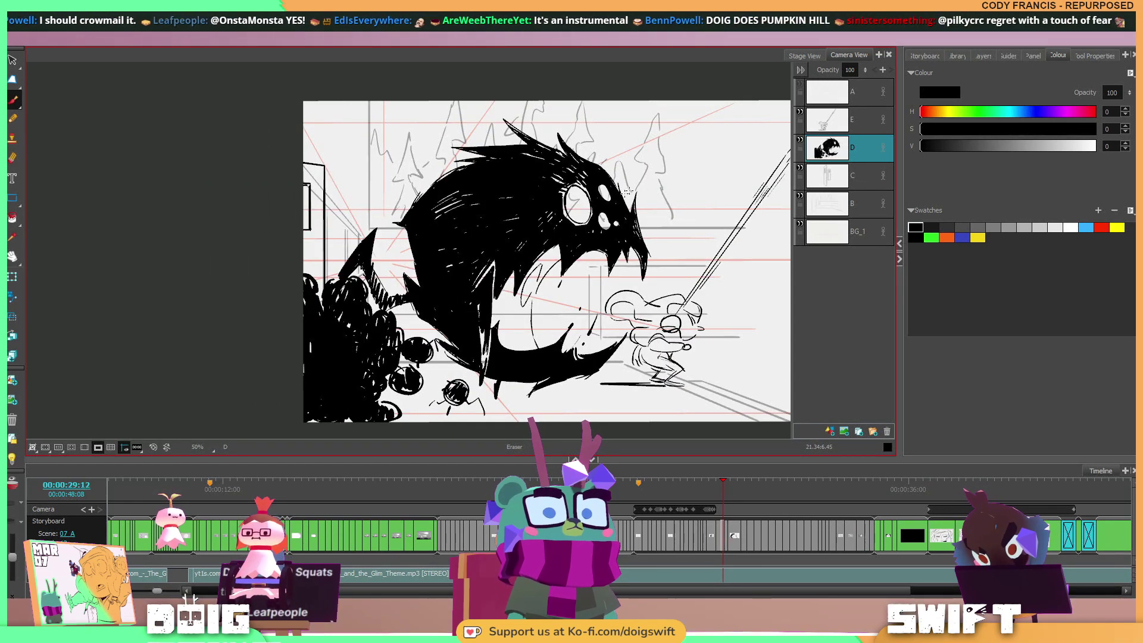
key("comma")
key("period")
key("period")
key("comma")
key("comma")
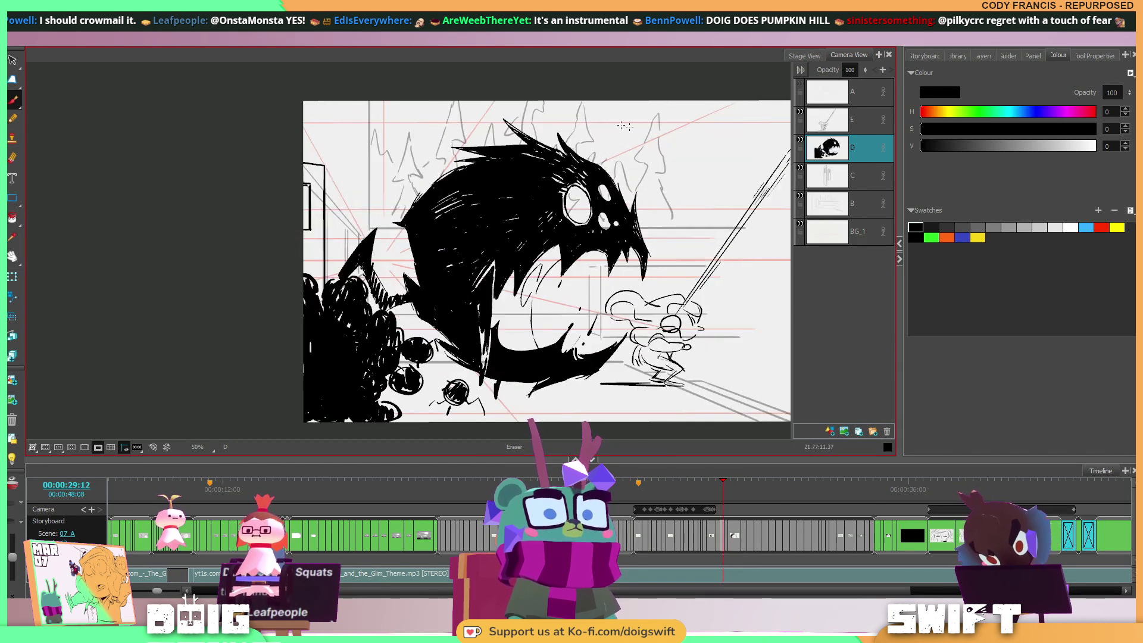
Erase a cluster of small round eyes of varying size out of the fur behind the large eye.
key("period")
left_click_drag(545, 183, 512, 177)
left_click(532, 184)
left_click(522, 197)
left_click(495, 217)
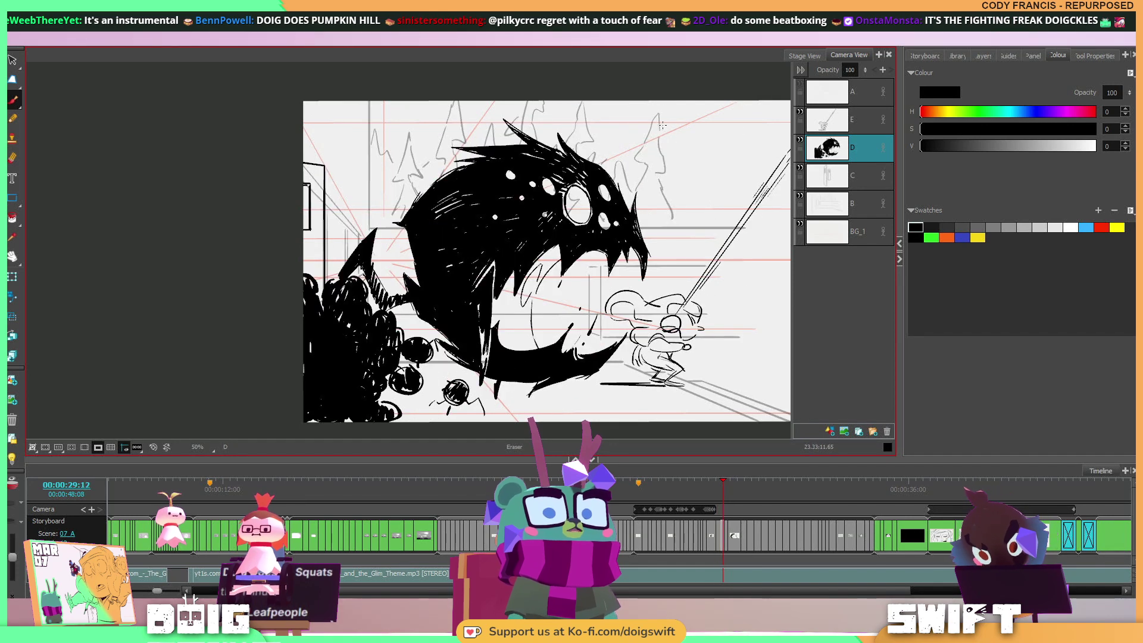
In the preceding panel, erase matching small round eyes out of the black fur above the creature's main eye.
key("comma")
key("period")
key("comma")
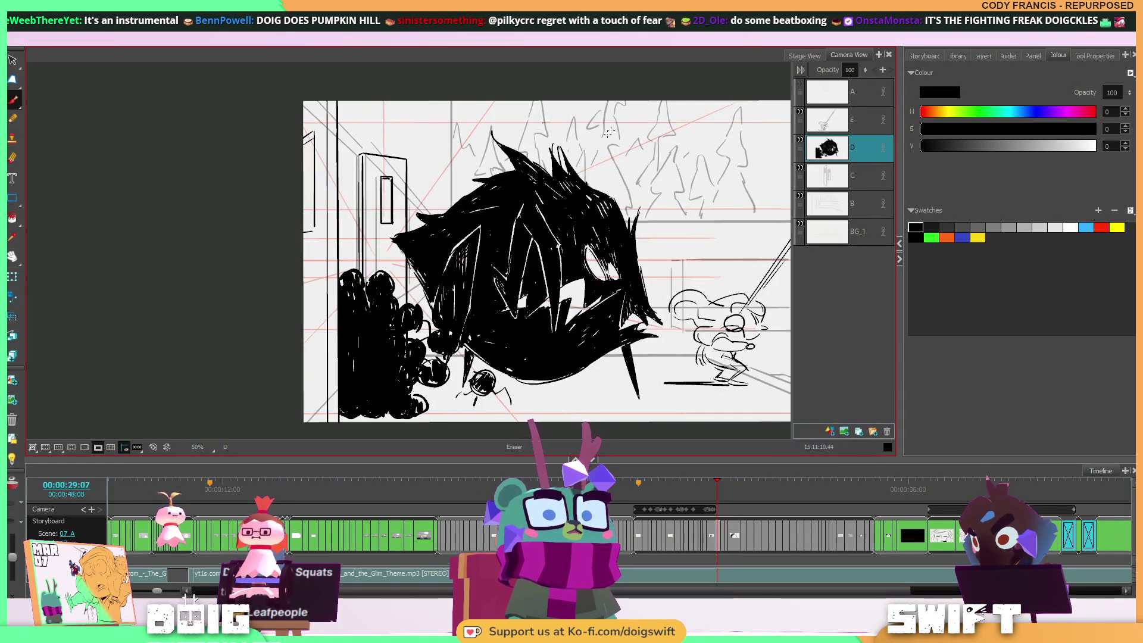
left_click(553, 210)
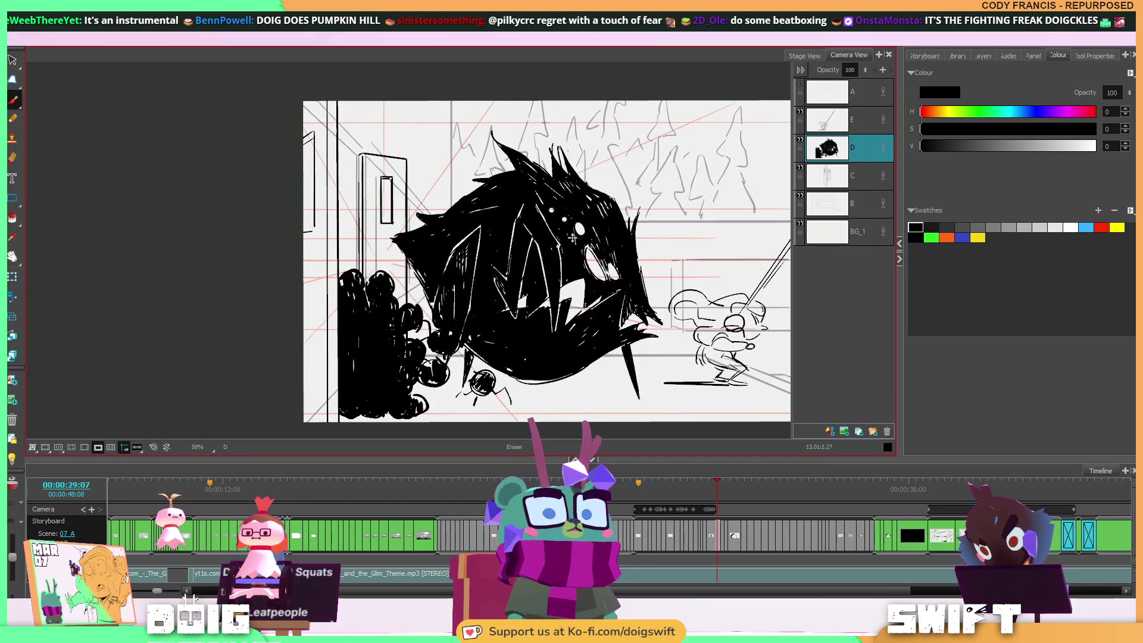
left_click(567, 218)
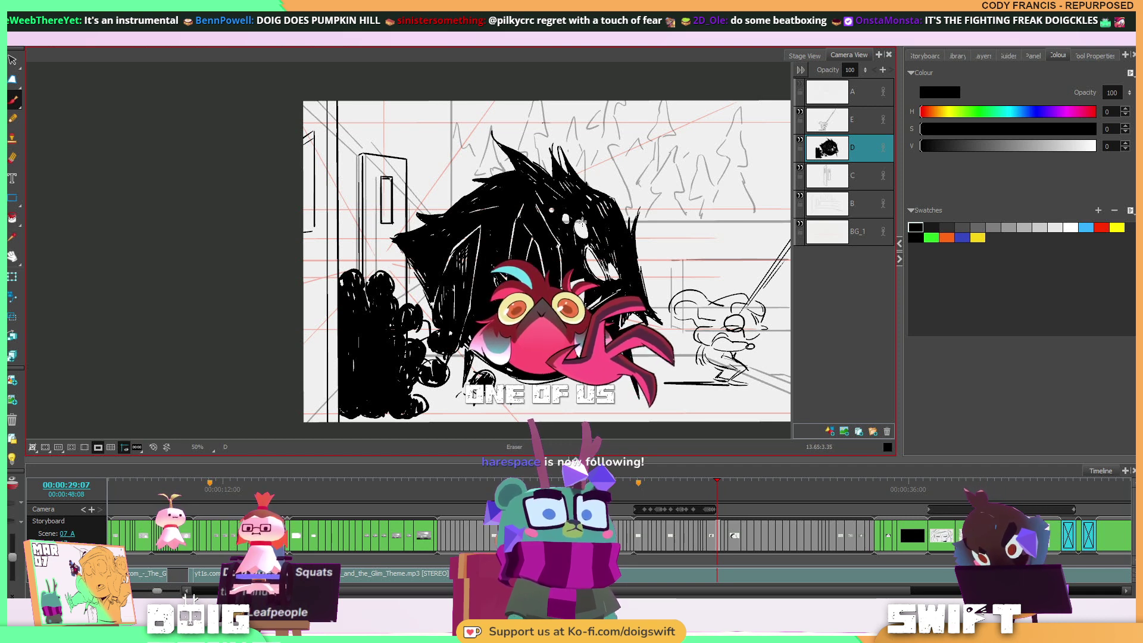
left_click(604, 226)
left_click(616, 245)
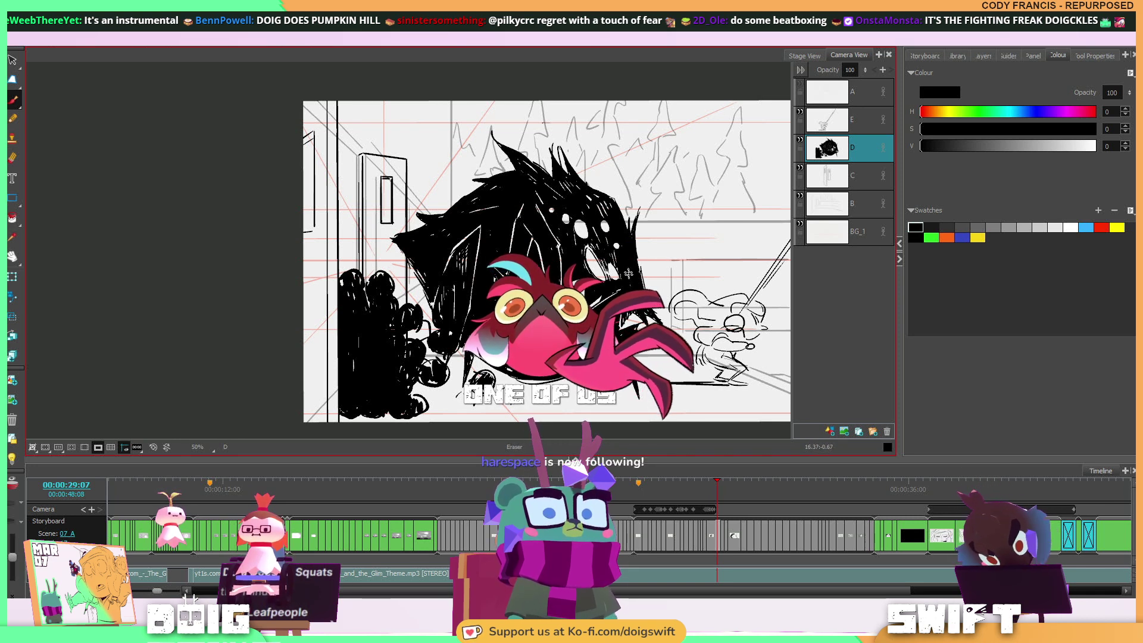
Step back and forth through the surrounding panels to review the creature's eyes and motion.
key("f")
key("g")
key("g")
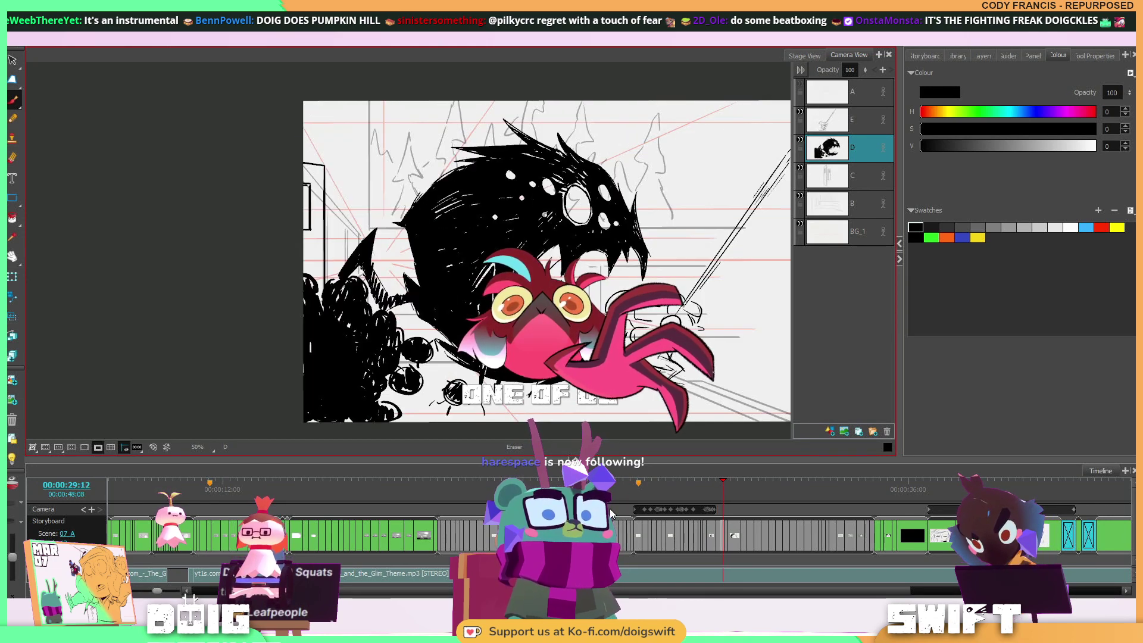
key("comma")
key("comma")
key("comma")
key("comma")
key("comma")
key("comma")
key("comma")
key("period")
key("period")
key("period")
key("period")
key("period")
key("period")
key("period")
key("period")
key("period")
key("period")
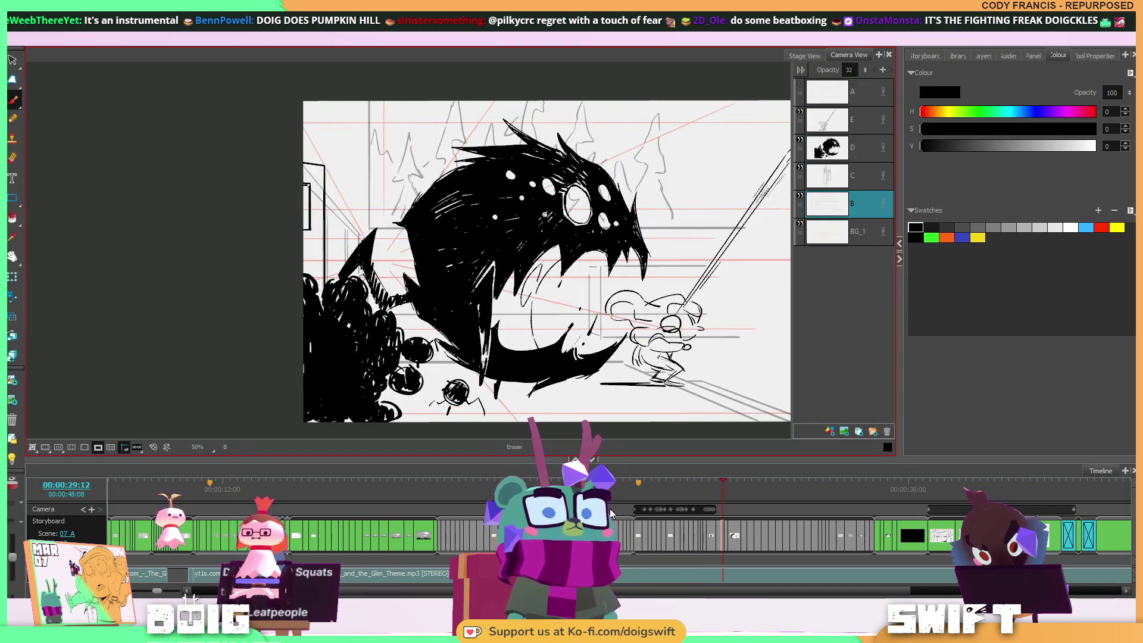
Compare the neighbouring creature panels and select layer D, which holds the black creature, in panel 19.
key("f")
key("g")
key("f")
key("f")
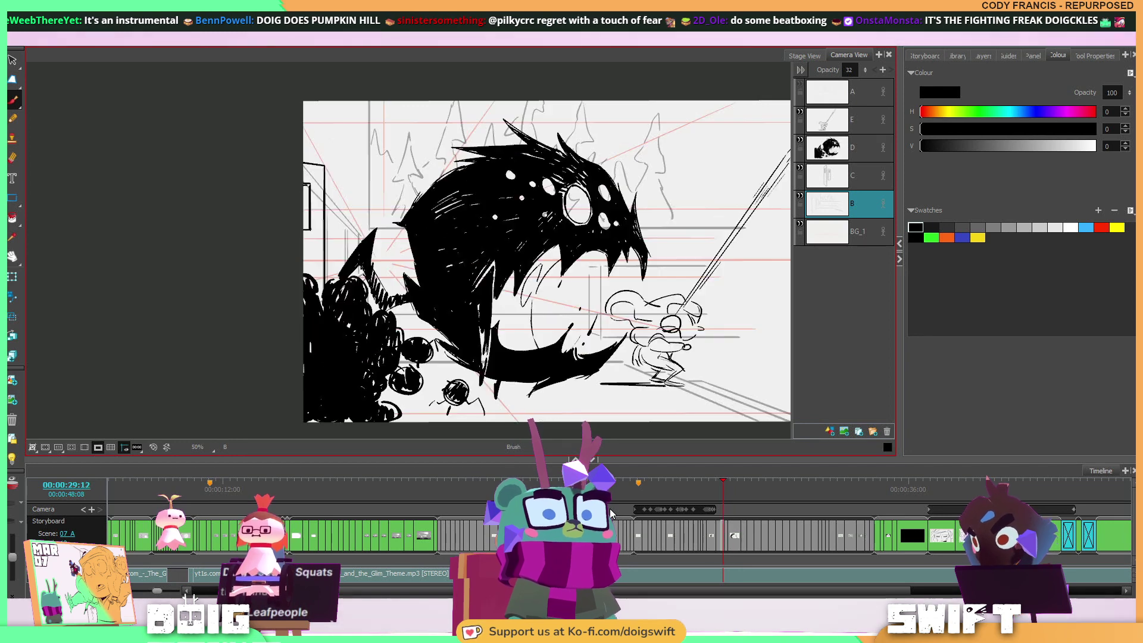
key("g")
key("g")
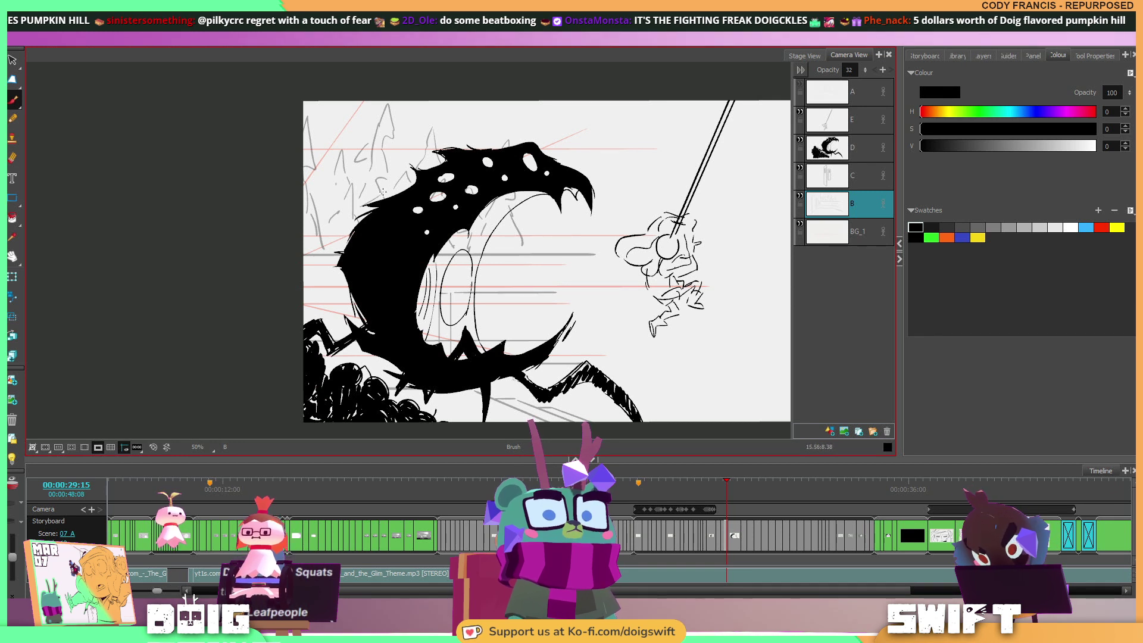
left_click(834, 154)
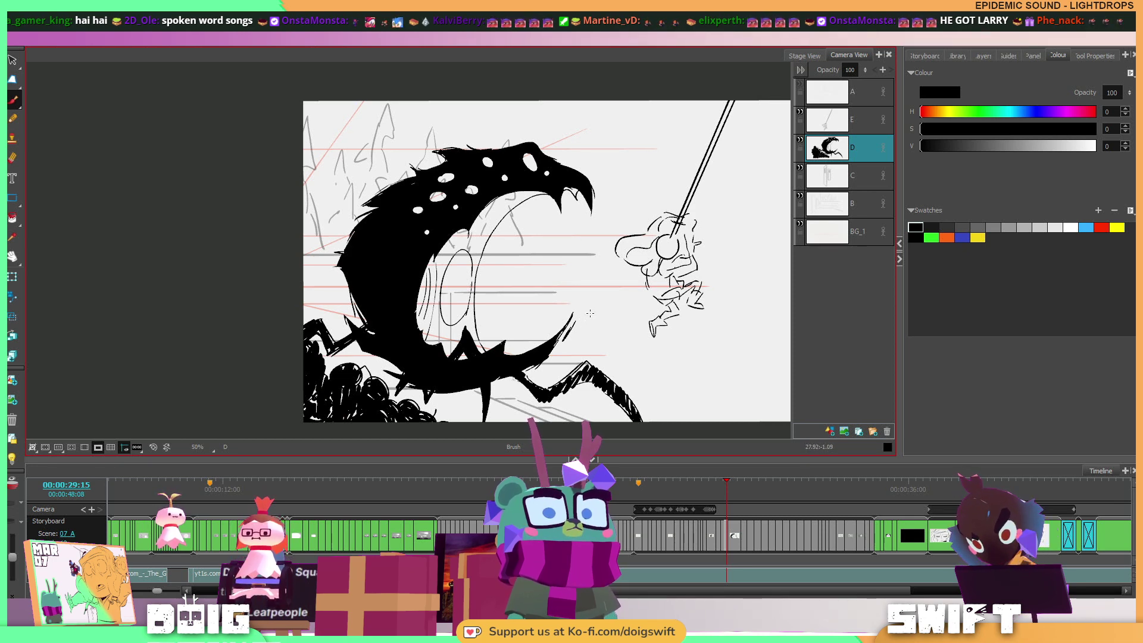
Flip repeatedly between the lunging creature panels to examine how its jaws, eyes and body move toward the swinging character.
key("Left")
key("Left")
key("Right")
key("Right")
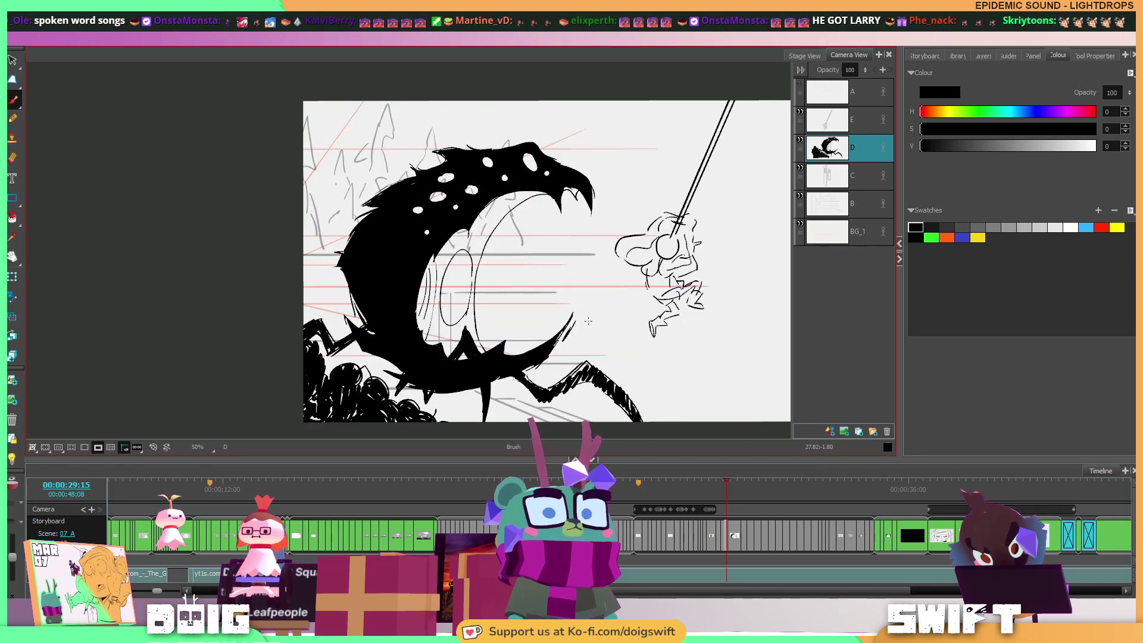
key("Left")
key("Left")
key("Right")
key("Right")
key("Left")
key("Left")
key("Right")
key("Right")
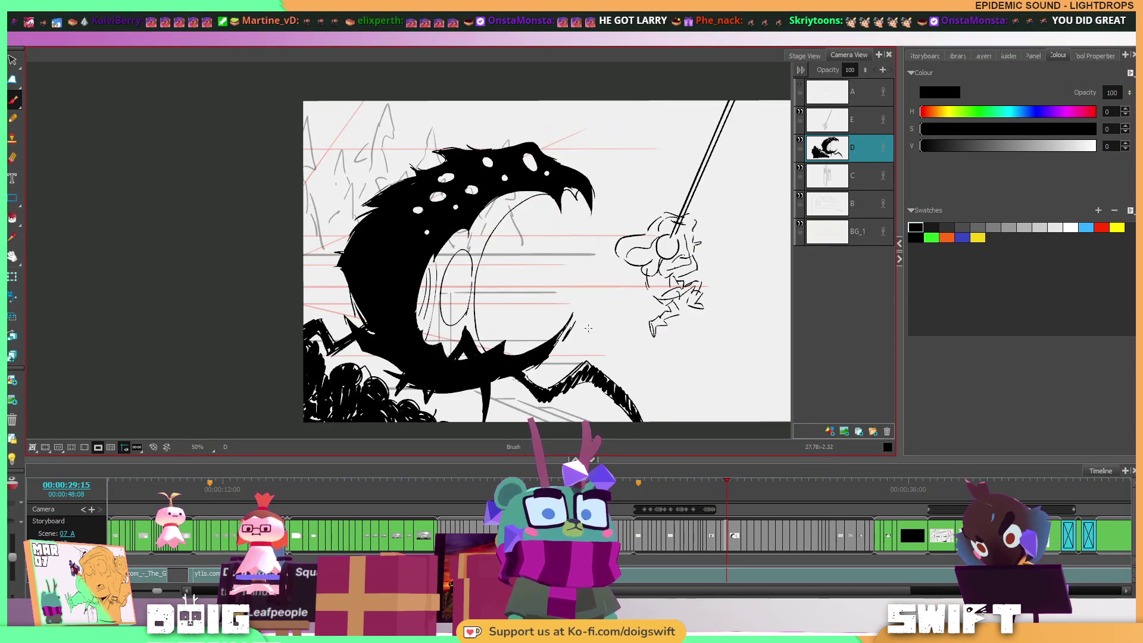
key("Right")
key("Left")
key("Left")
key("Right")
key("Right")
key("Left")
key("Right")
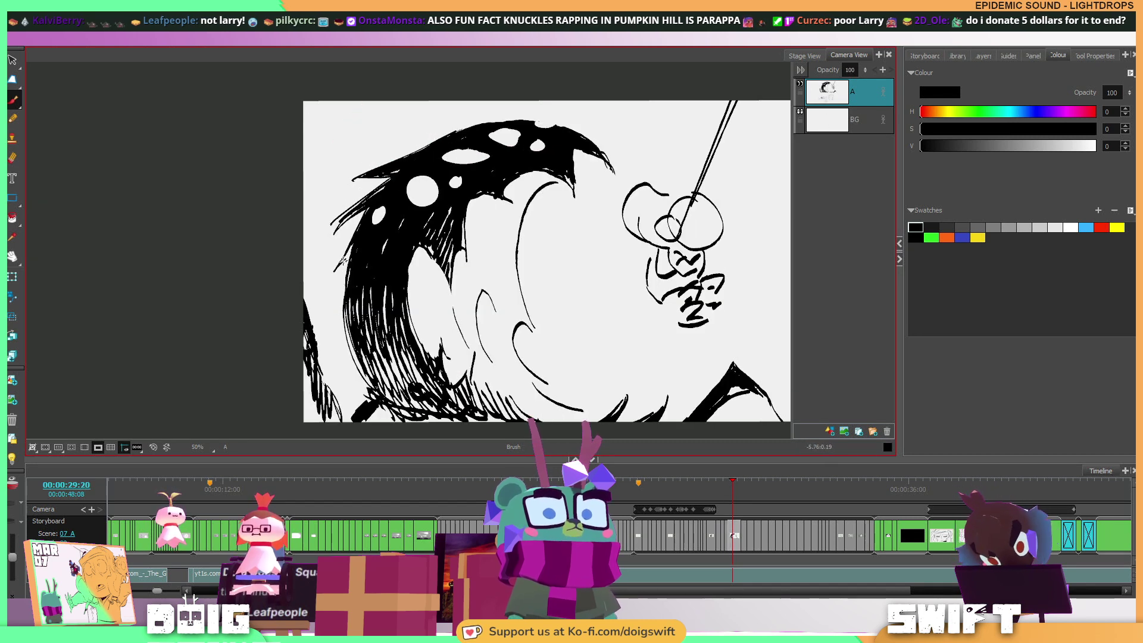
Paint jagged black fur strokes along the outer edge of the creature's back and neck in panel 20, comparing with the preceding panel.
key("f")
key("g")
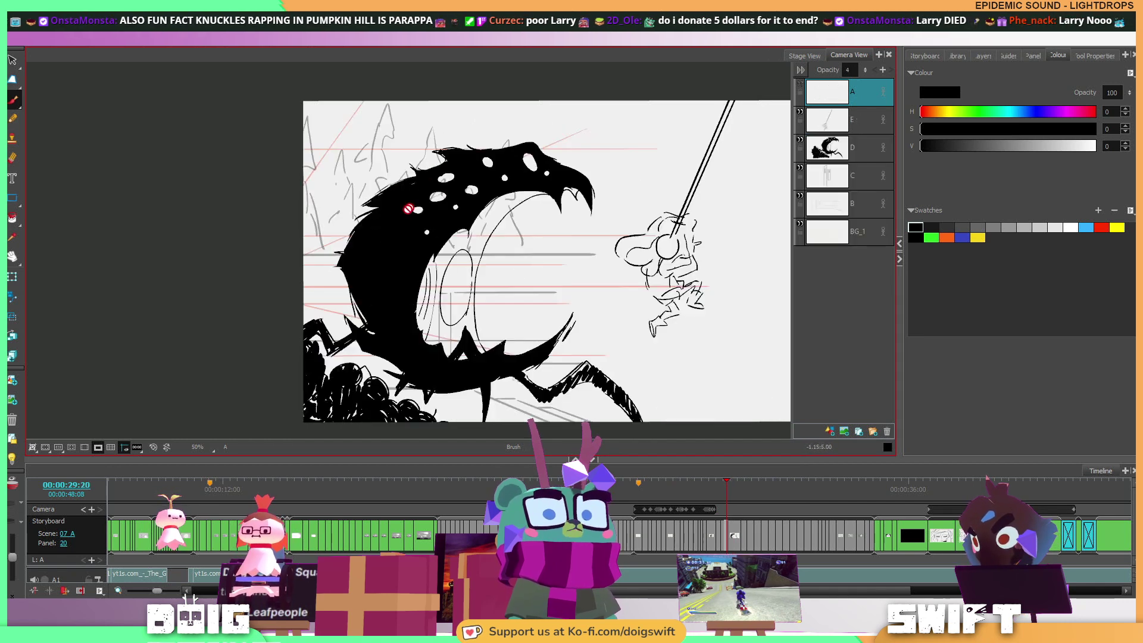
mouse_move(346, 275)
left_mouse_down()
mouse_move(338, 316)
mouse_move(331, 305)
mouse_move(333, 340)
left_mouse_up()
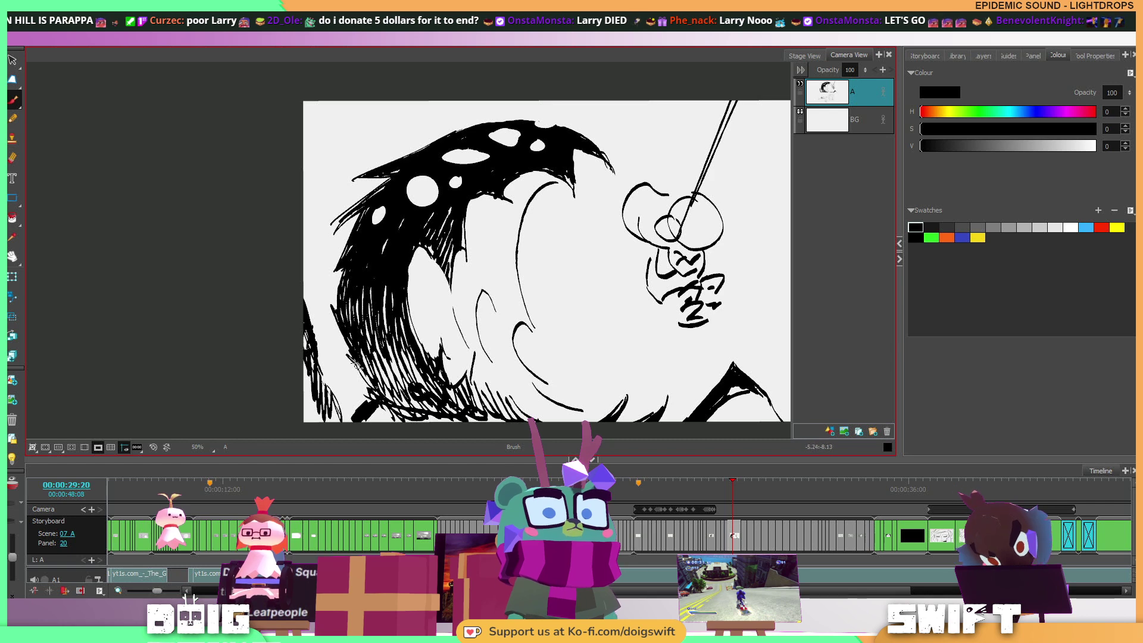
key("f")
key("g")
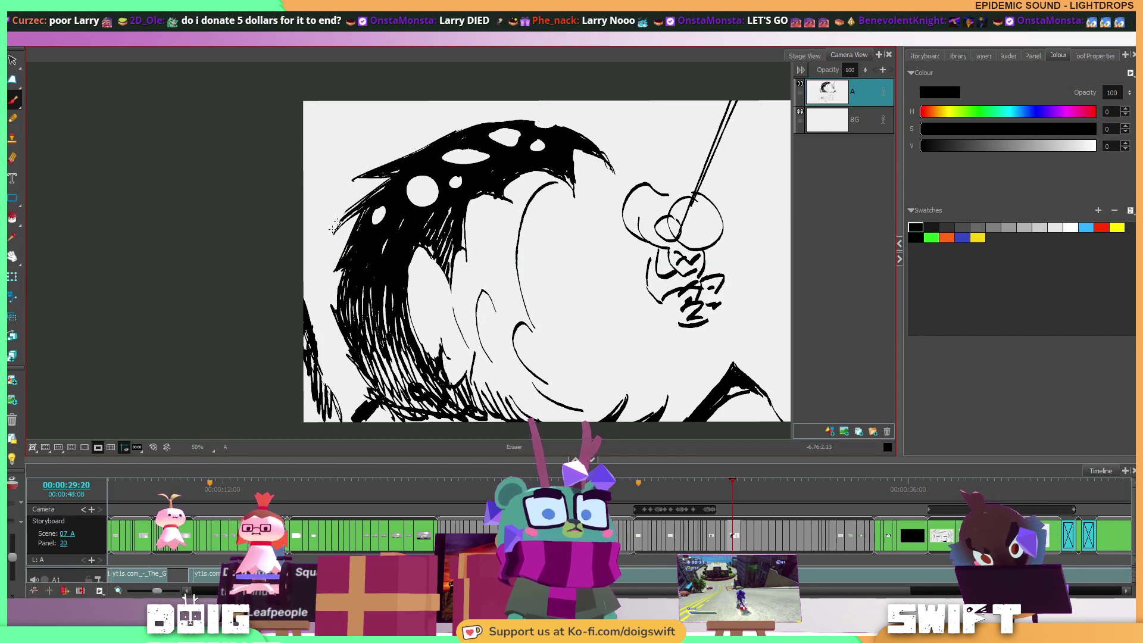
left_click_drag(329, 234, 351, 209)
key("g")
key("f")
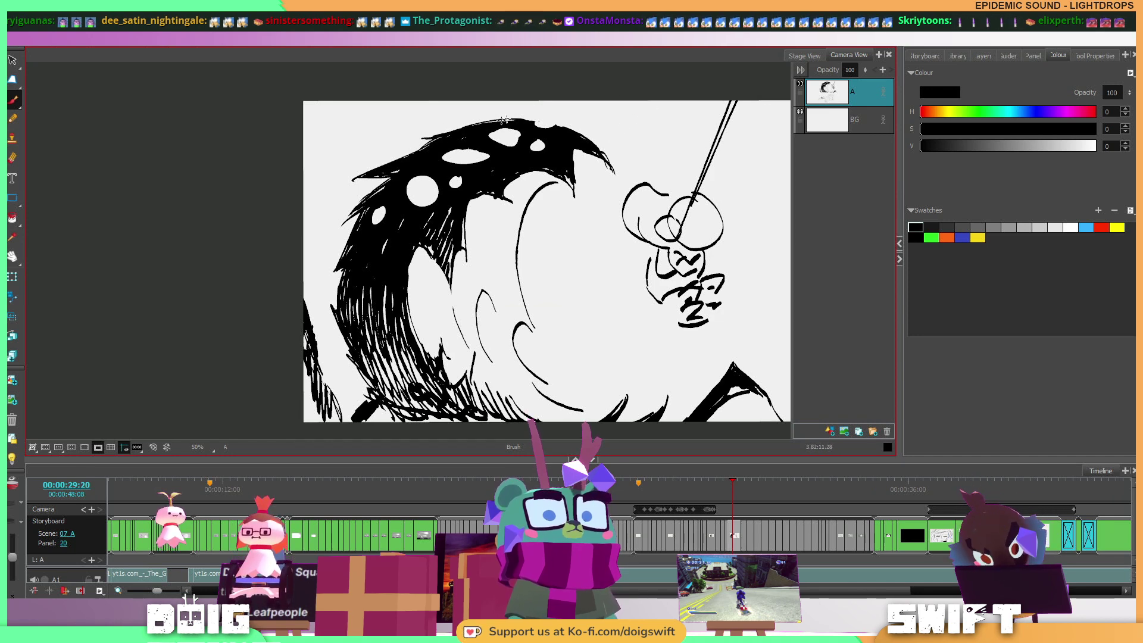
Sketch an angular brim and the first eye lines on the swinging character's head circle in panel 20.
mouse_move(582, 339)
left_mouse_down()
mouse_move(554, 322)
mouse_move(581, 338)
left_mouse_up()
key("g")
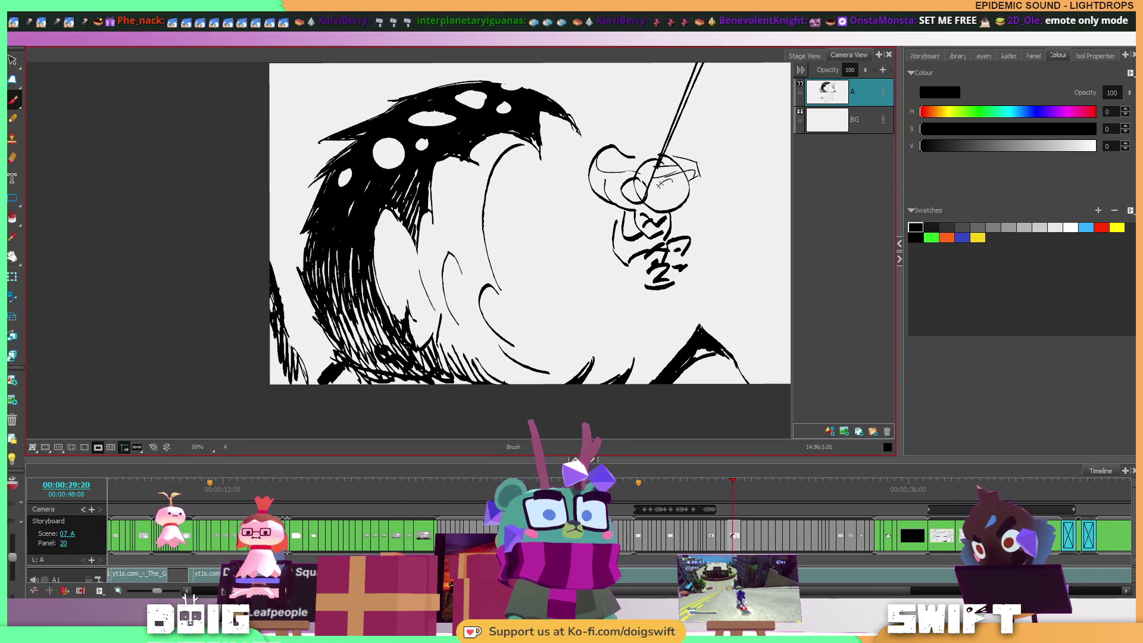
key("f")
key("g")
Delete the stroke of the character's outer eye and redraw the eye.
key("alt+s")
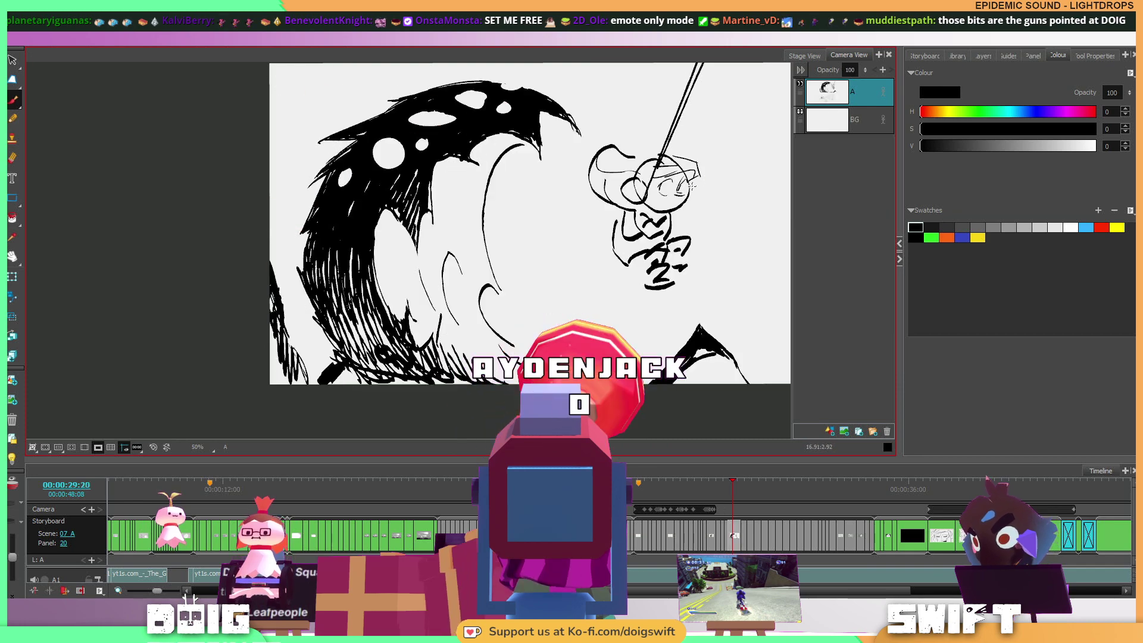
key("alt+s")
left_click_drag(692, 181, 688, 187)
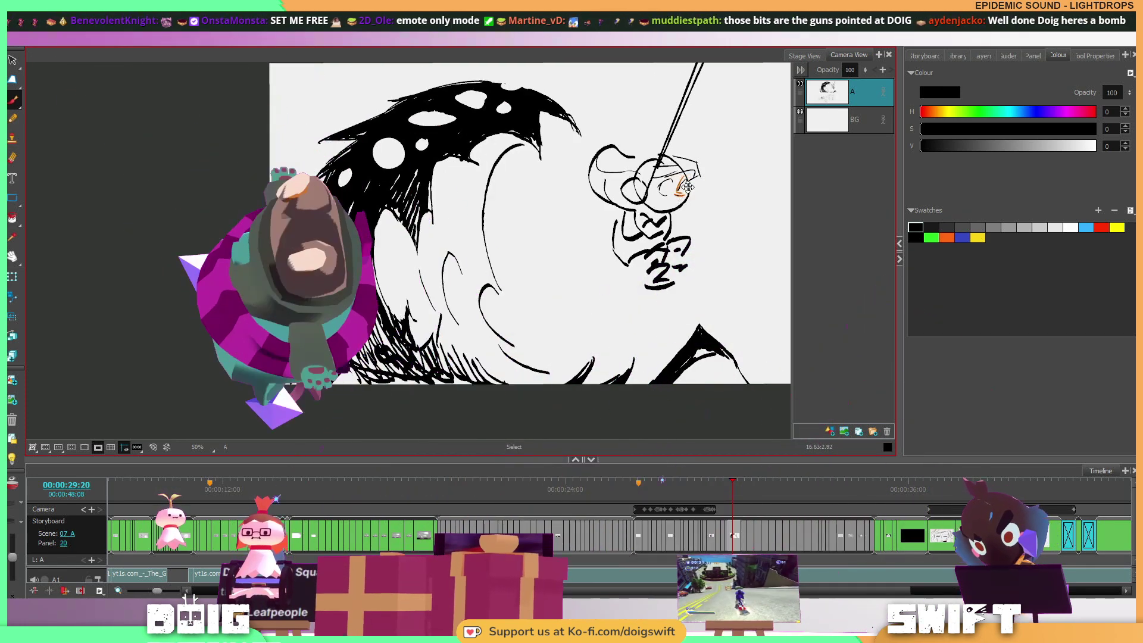
key("Delete")
key("alt+b")
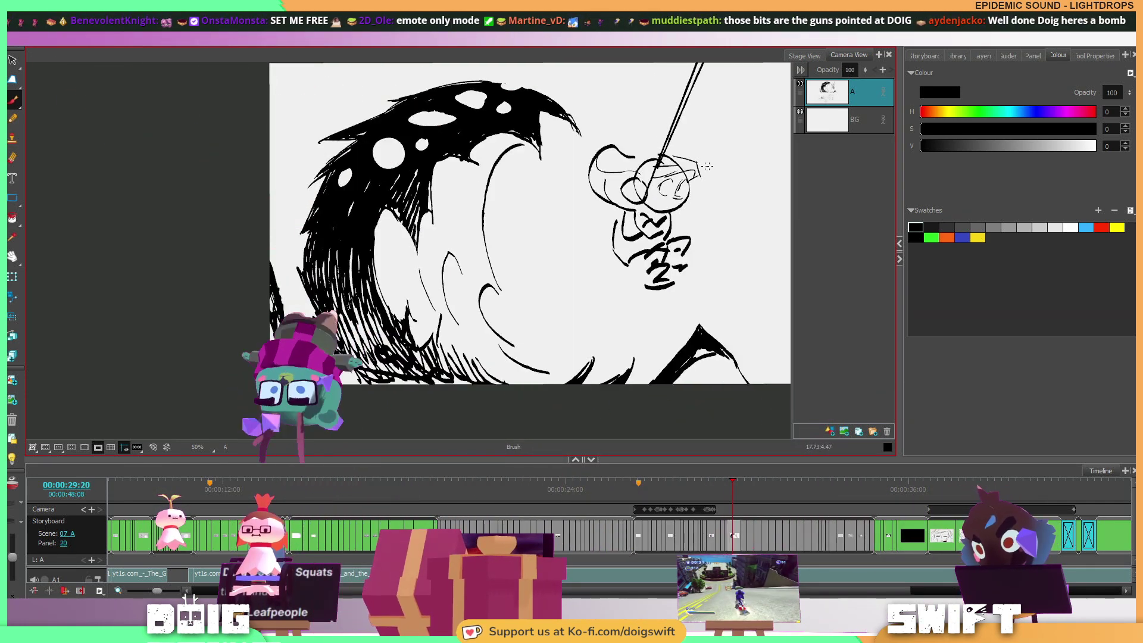
key("alt+s")
key("alt+b")
Draw the character's open, gritted mouth below the eyes and save the project.
mouse_move(664, 200)
left_mouse_down()
mouse_move(654, 206)
mouse_move(668, 206)
left_mouse_up()
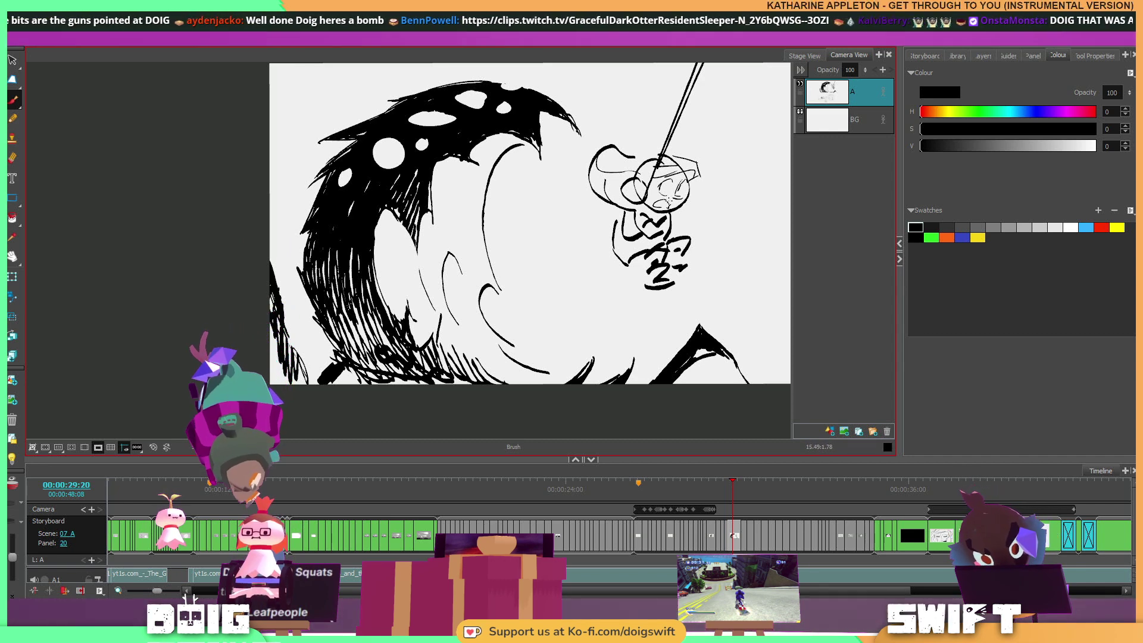
key("alt+s")
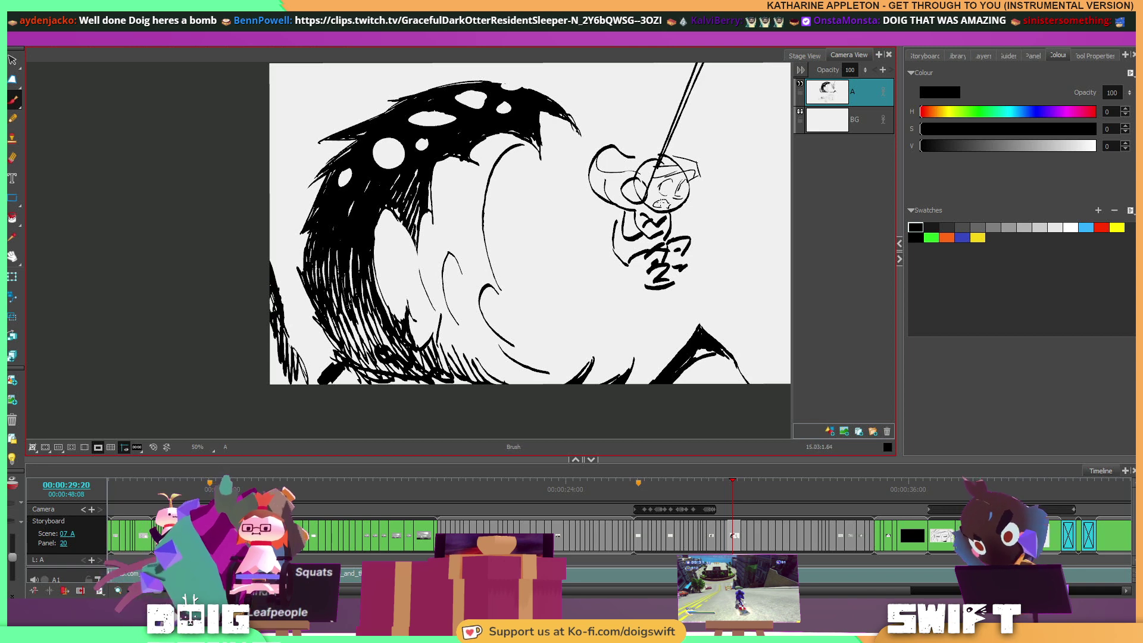
key("ctrl+s")
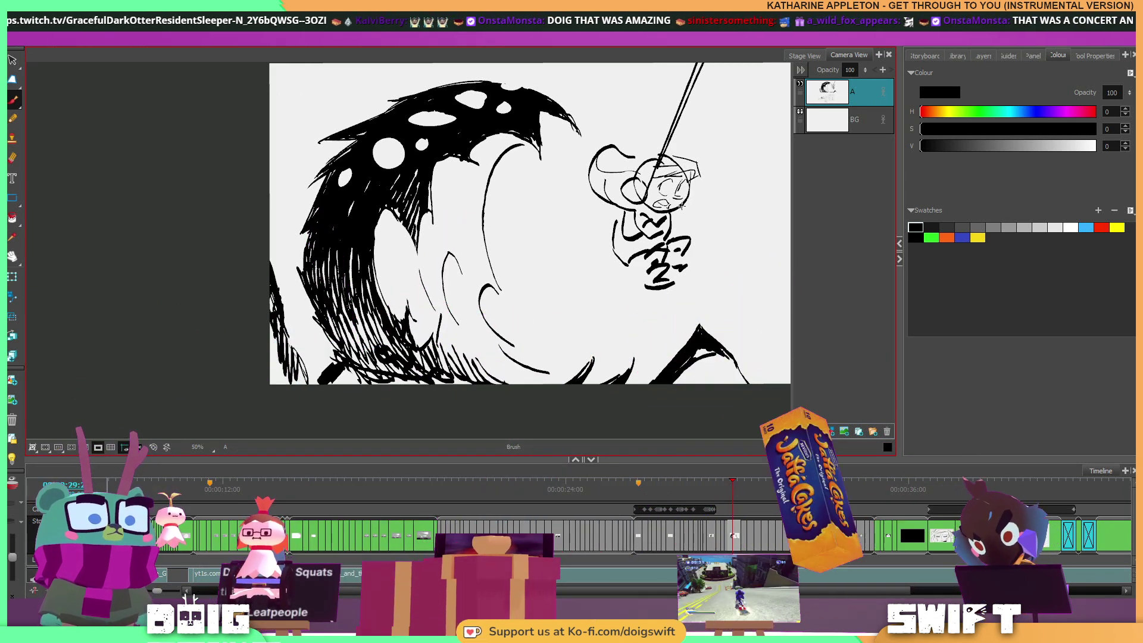
Replace the character's round head construction line with a jaw outline, then draw and adjust the lines across the top of the head.
key("alt+s")
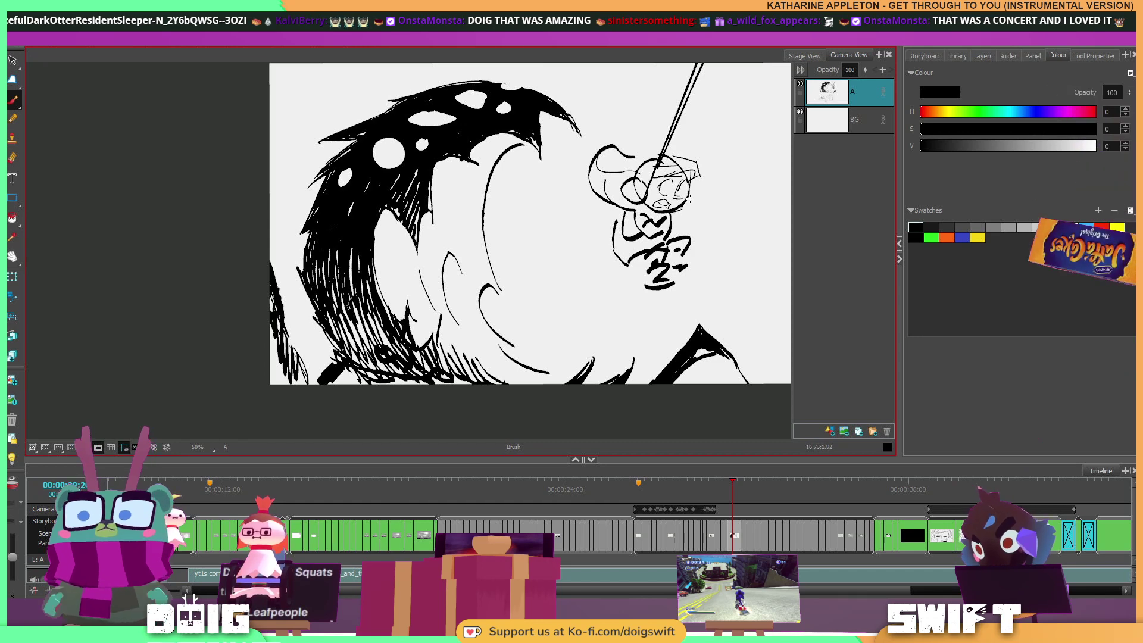
key("alt+b")
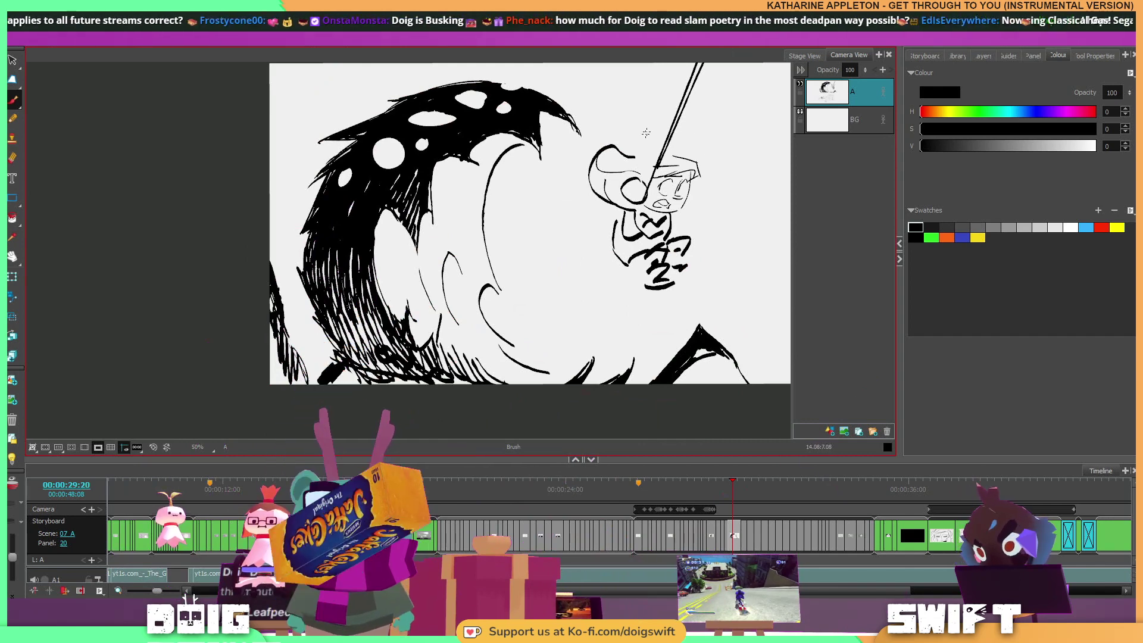
mouse_move(635, 161)
left_mouse_down()
mouse_move(695, 161)
mouse_move(696, 135)
mouse_move(714, 137)
mouse_move(702, 153)
left_mouse_up()
key("s")
left_click(691, 153)
left_click(715, 137)
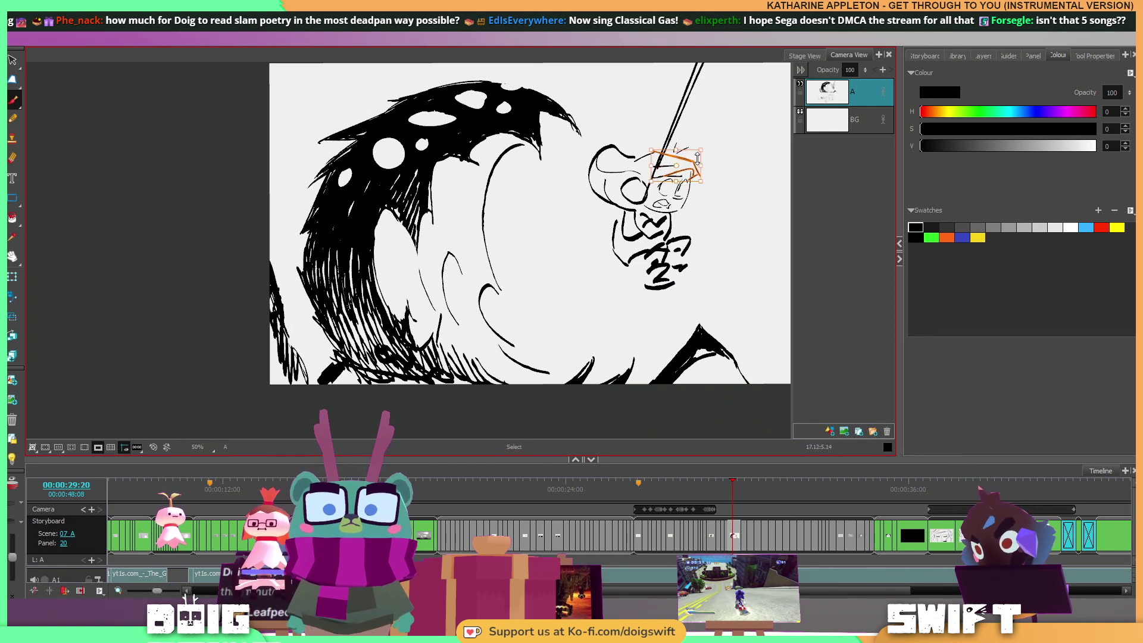
left_click_drag(650, 149, 637, 161)
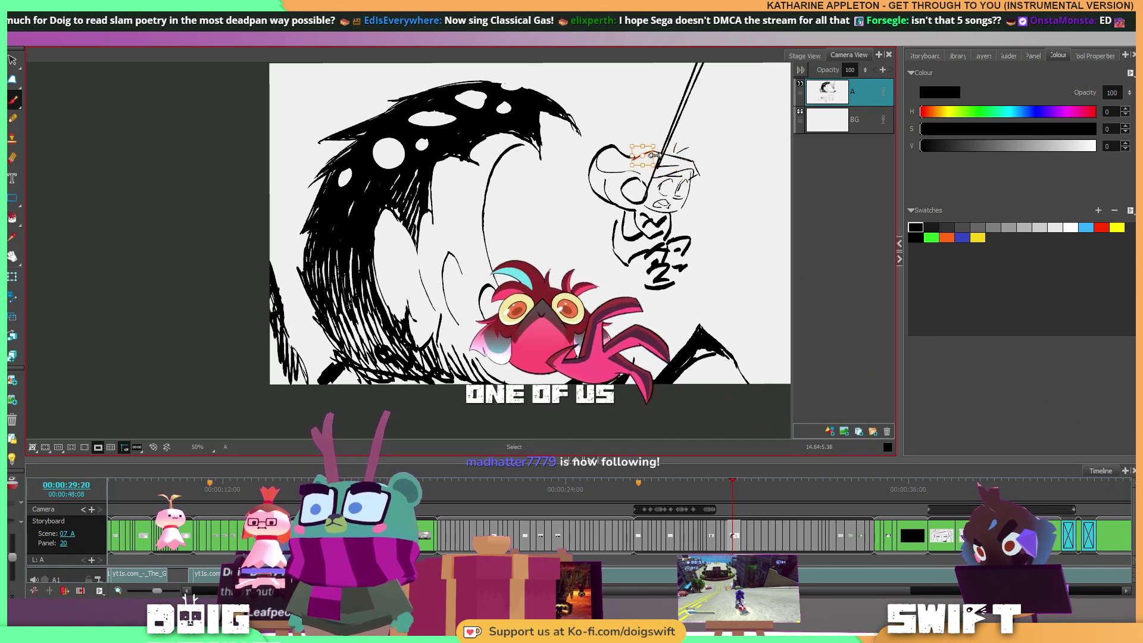
Remove the circle marking the character's hand and redraw it as a rounded fist gripping the rope.
key("f")
key("g")
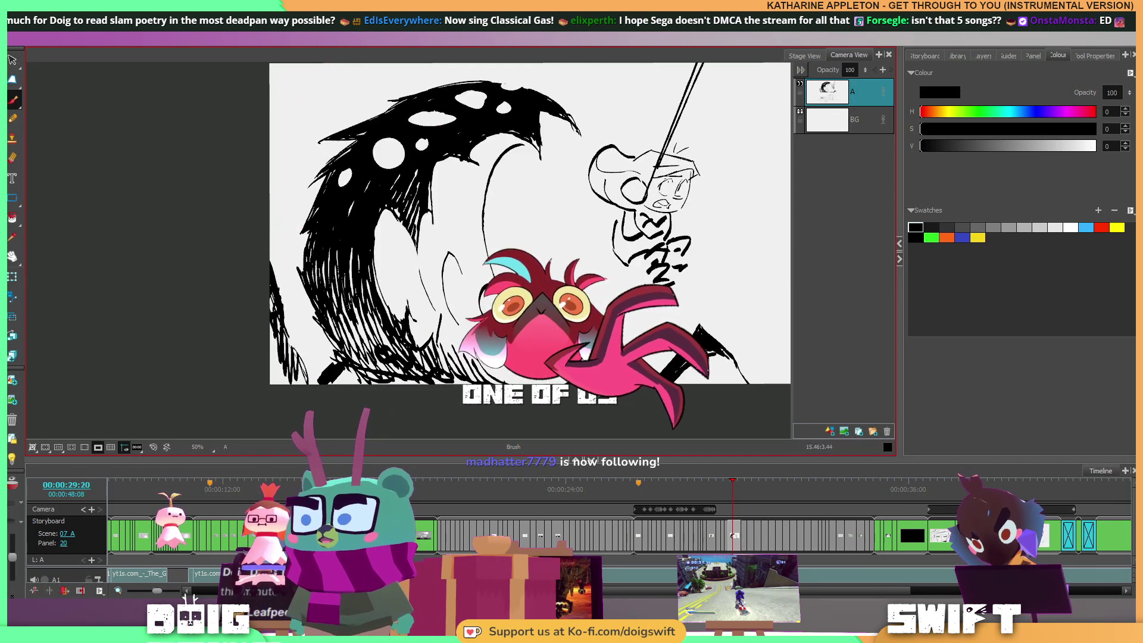
key("alt+s")
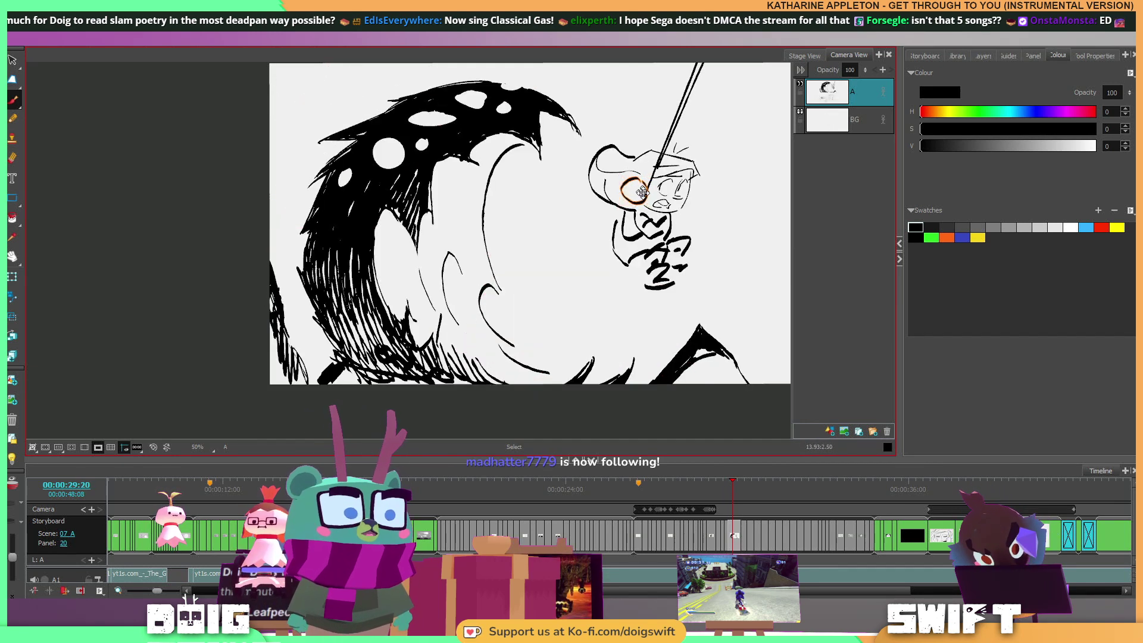
left_click(642, 191)
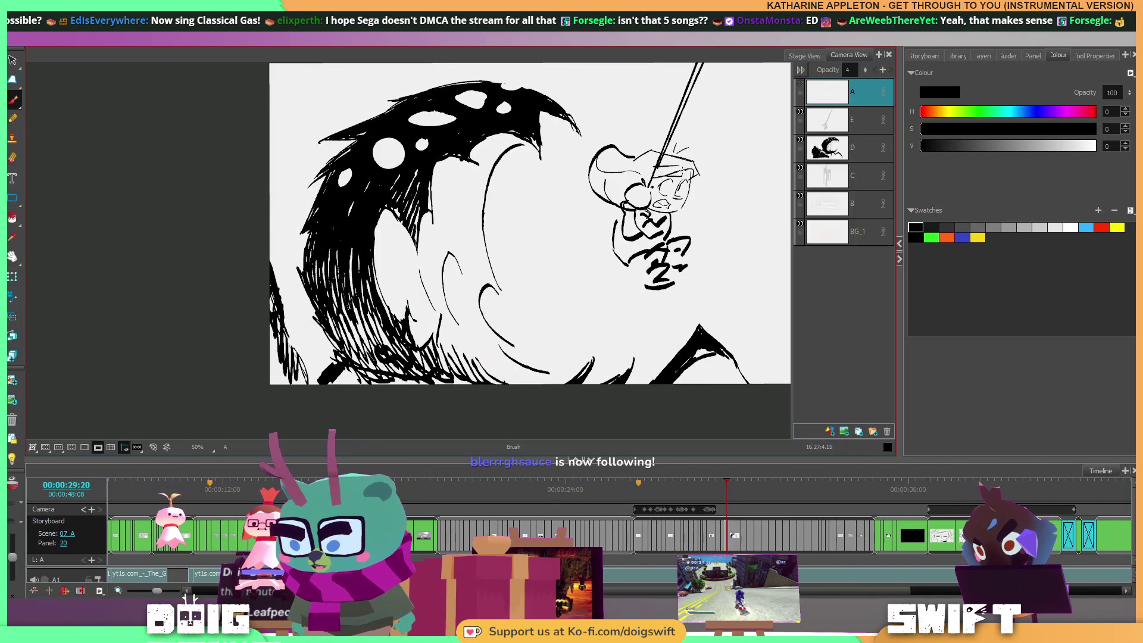
key("f")
key("g")
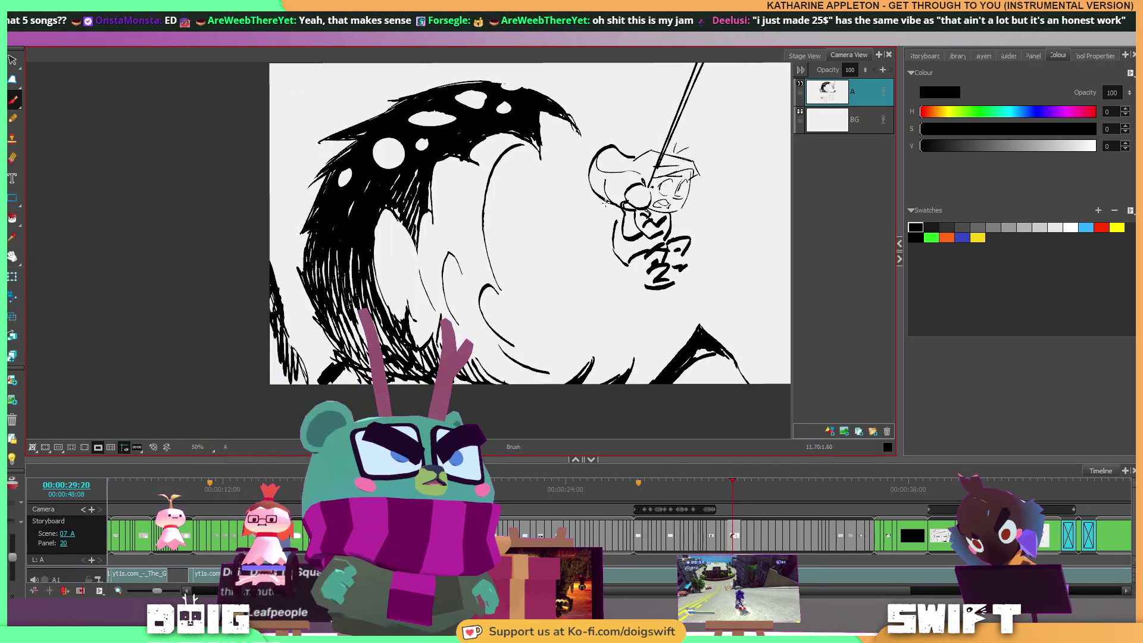
Rework the character's sleeve and back outline below the fist, replacing the rough torso strokes.
key("Right")
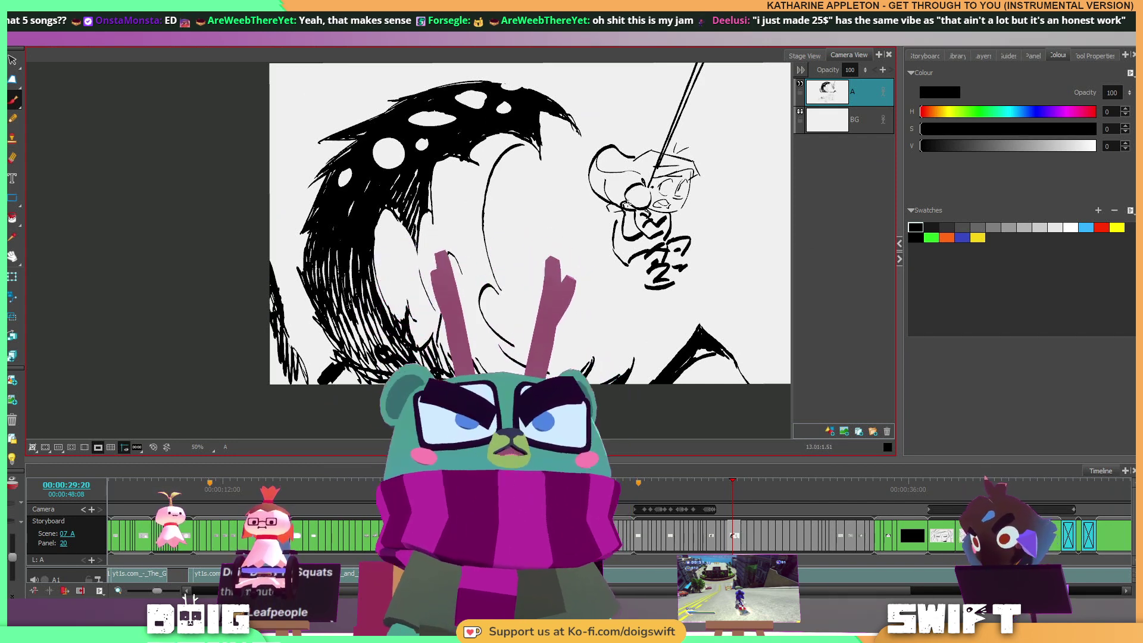
key("Left")
key("Right")
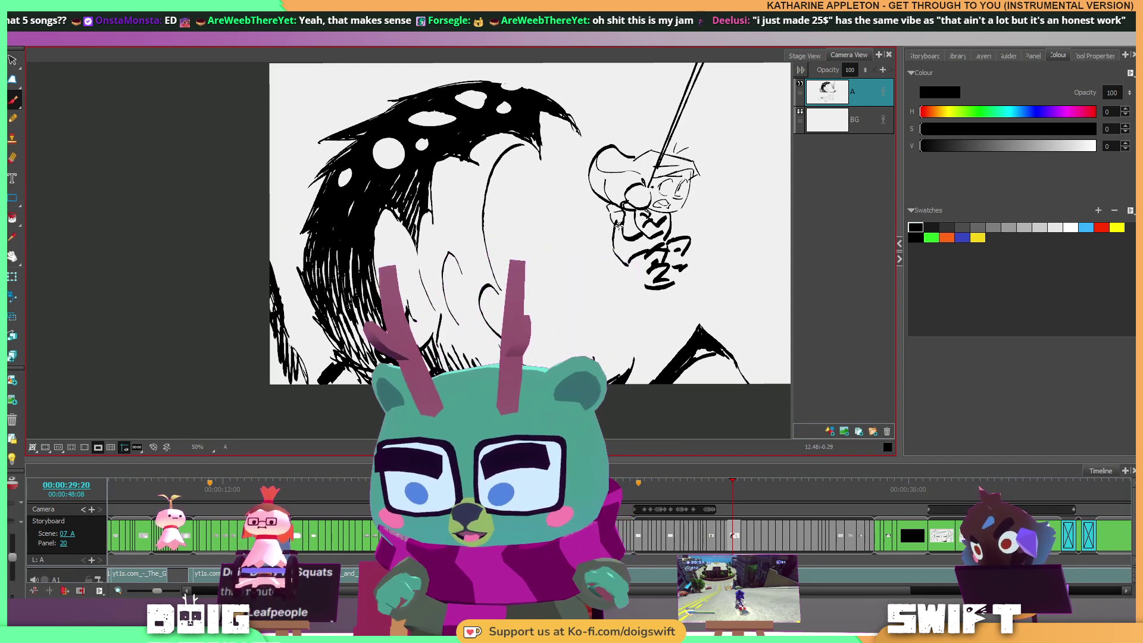
key("Left")
key("Right")
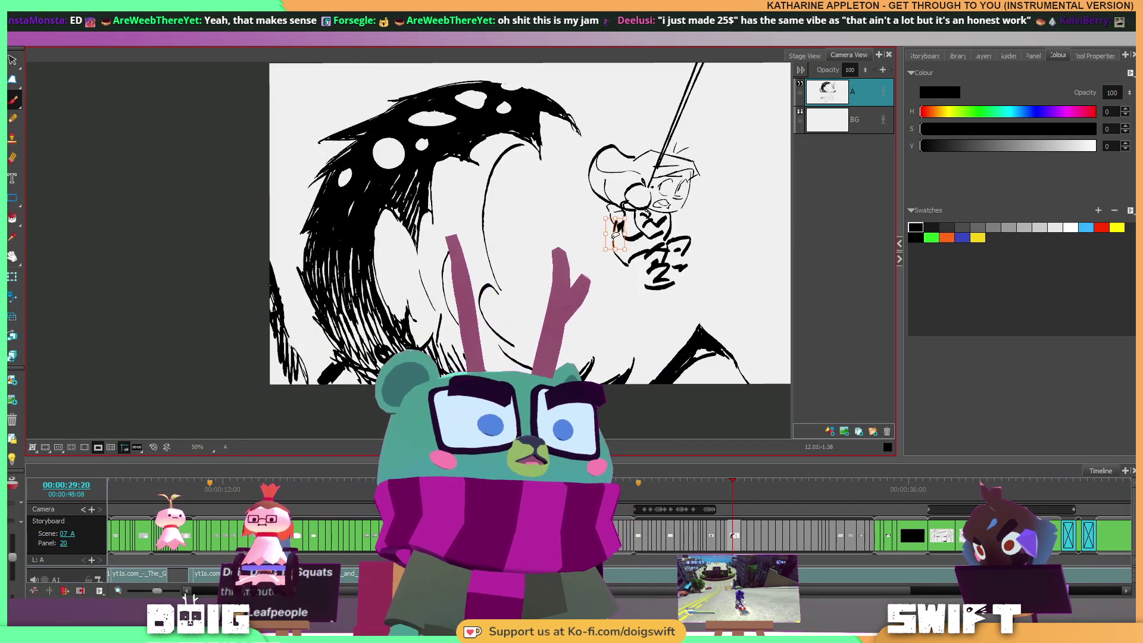
key("Left")
key("Right")
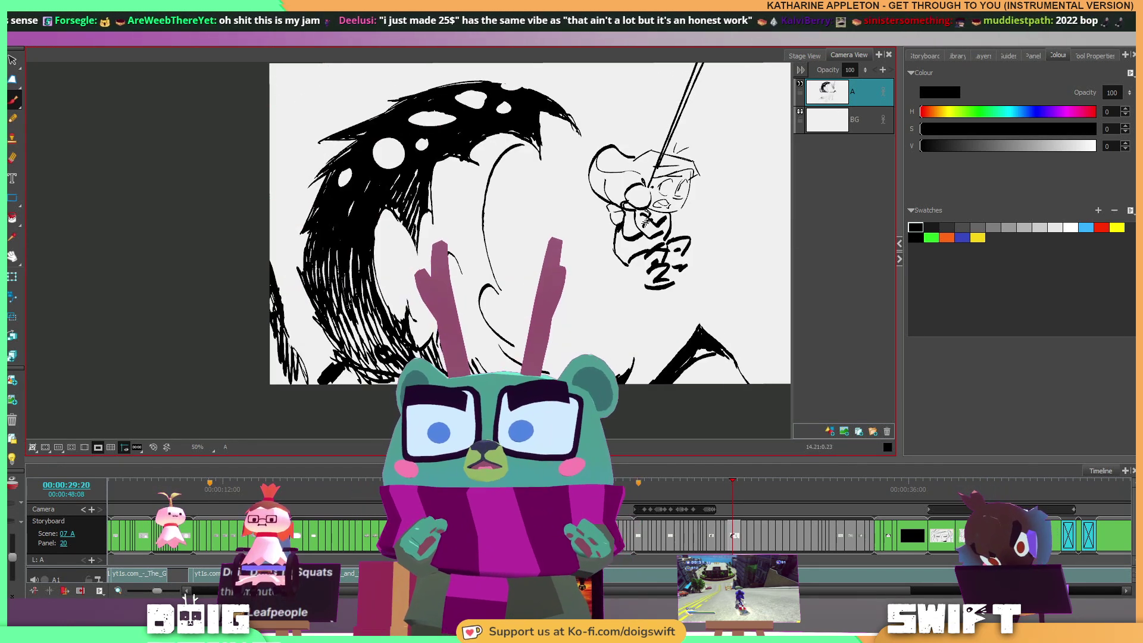
key("Left")
key("Right")
Clean up the rough hip strokes and redraw the character's bent legs with dark scribbled shading.
left_click(623, 259, "ctrl")
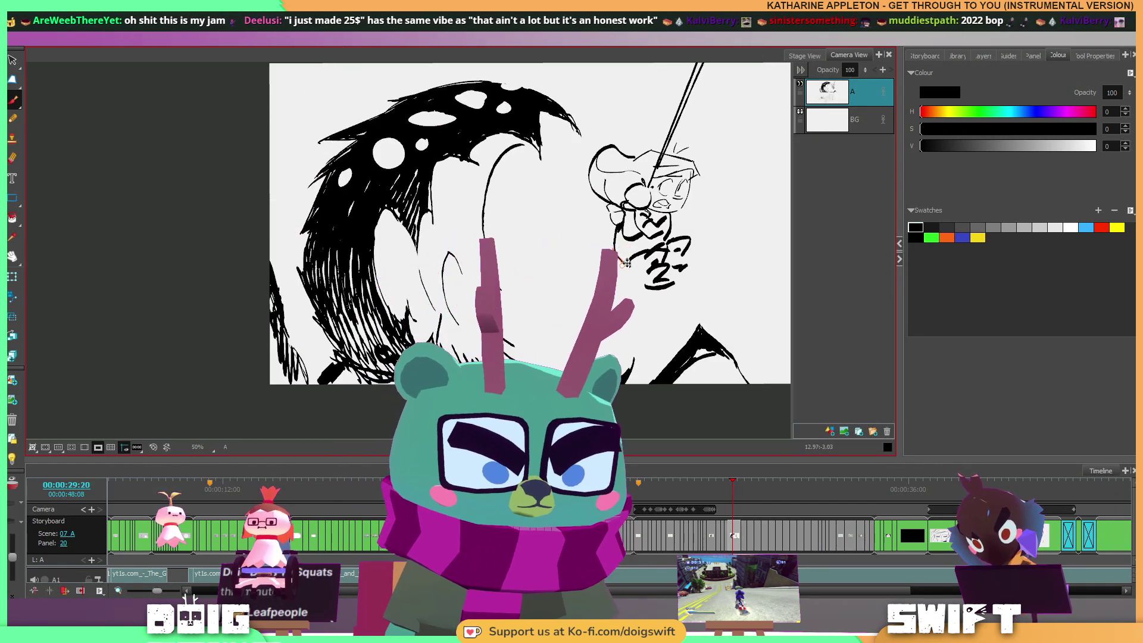
key("Left")
key("Right")
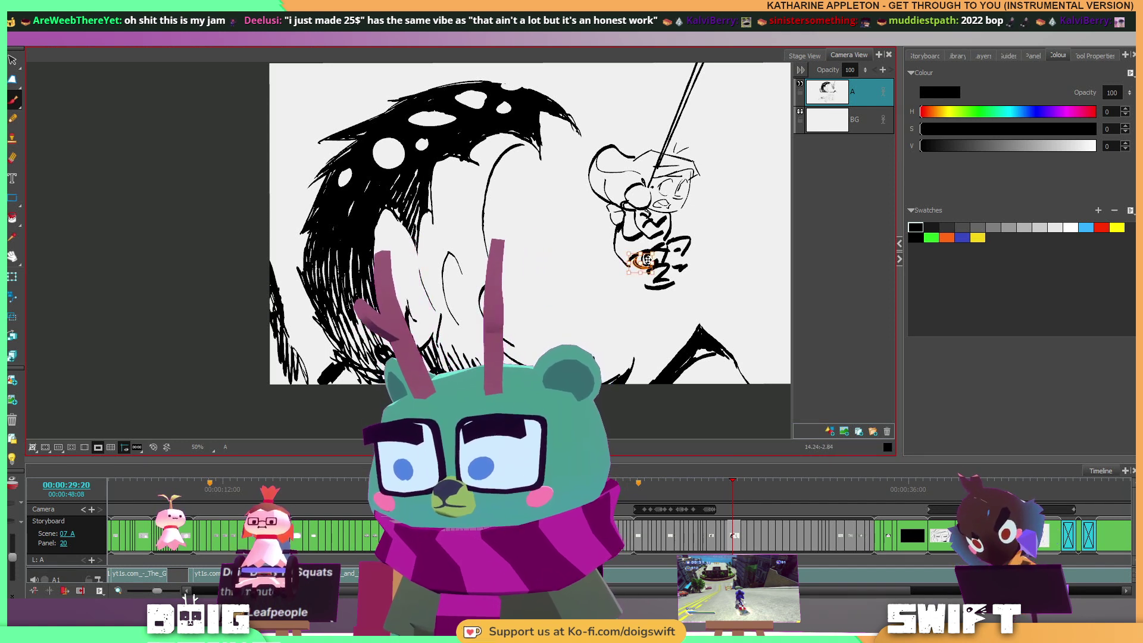
key("f")
key("g")
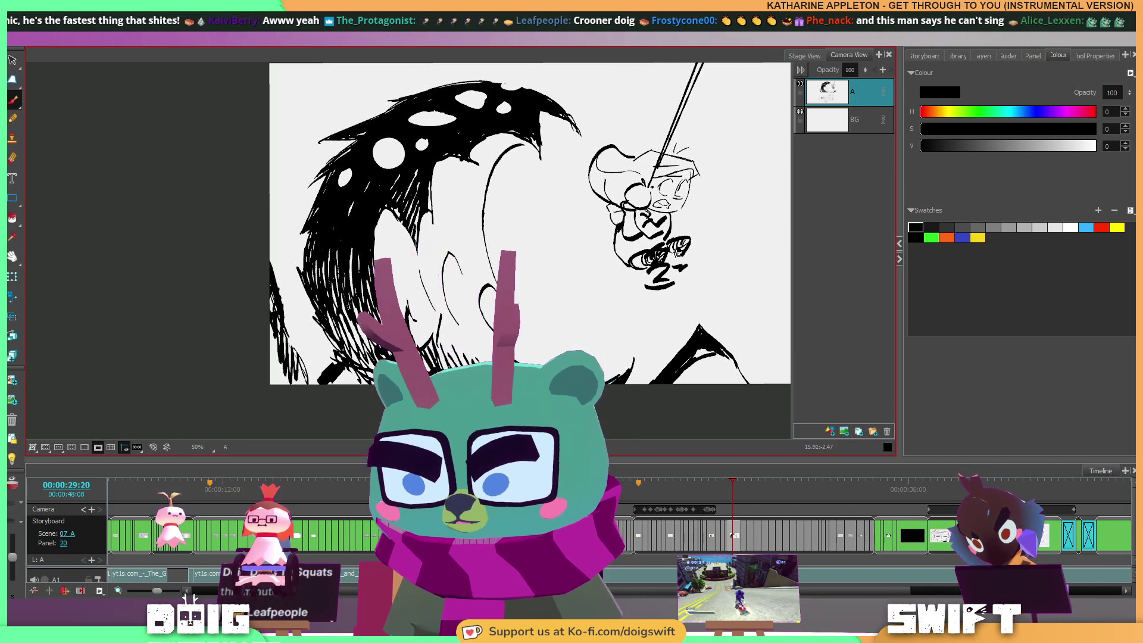
Compare the creature and the swinging character across panels 19, 20 and 21 of scene 07_A.
key("f")
key("g")
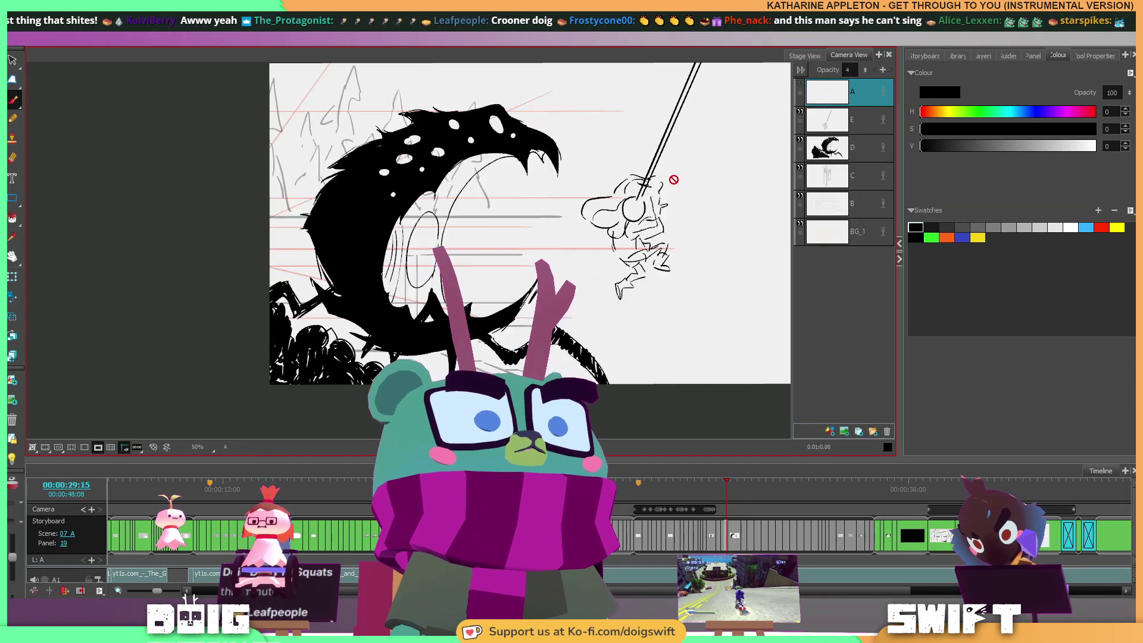
key("Left")
key("Right")
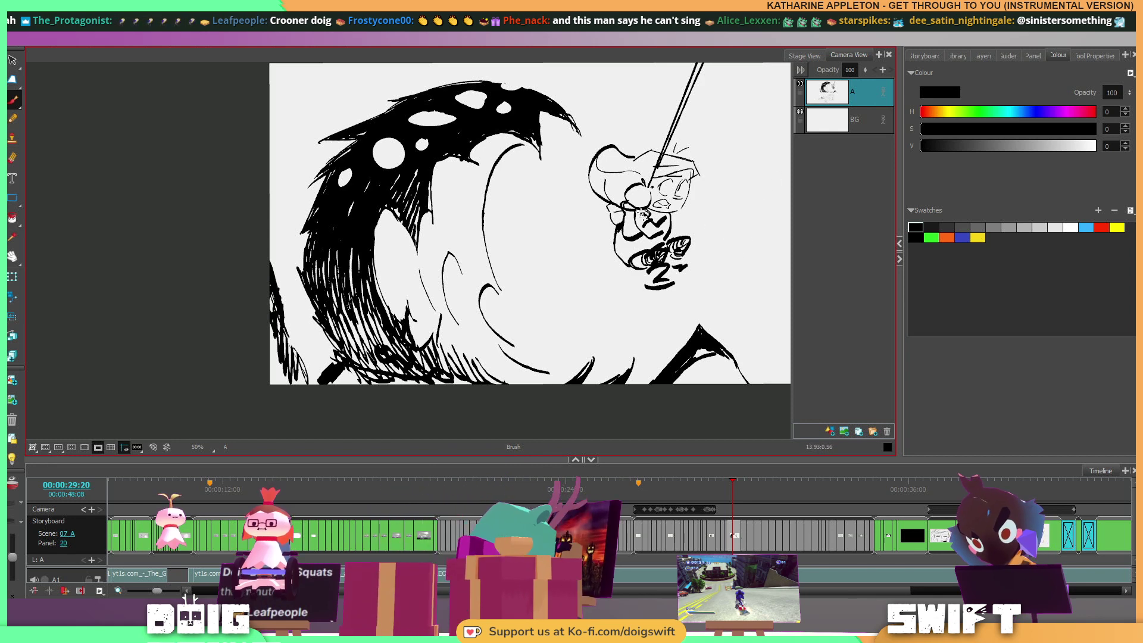
key("alt+s")
left_click(640, 244)
key("alt+b")
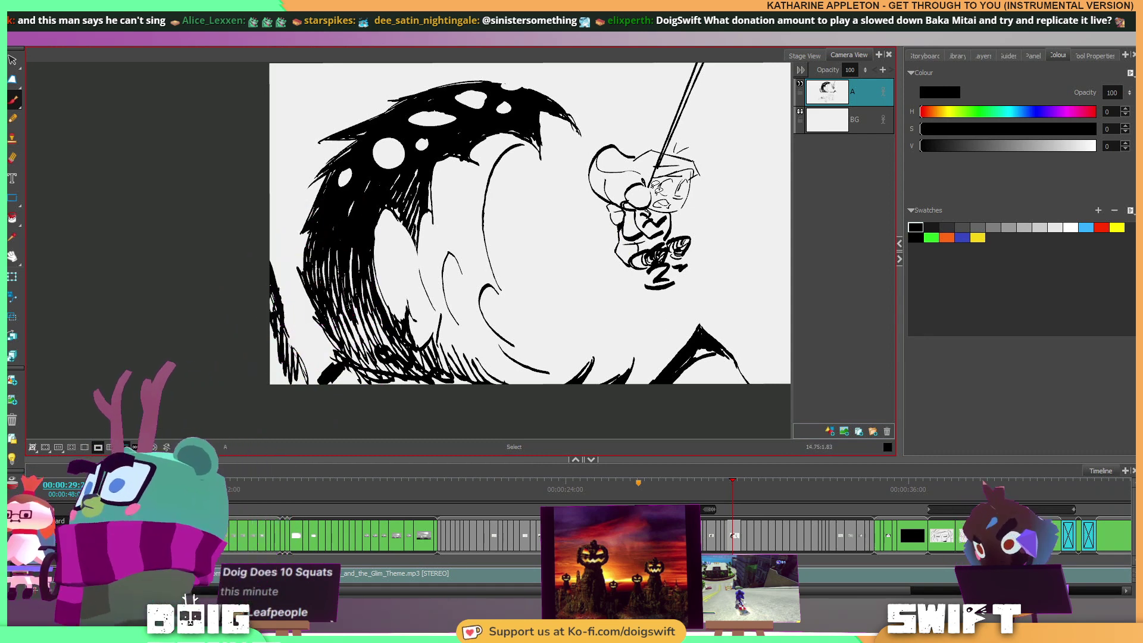
key("Left")
key("Right")
key("Right")
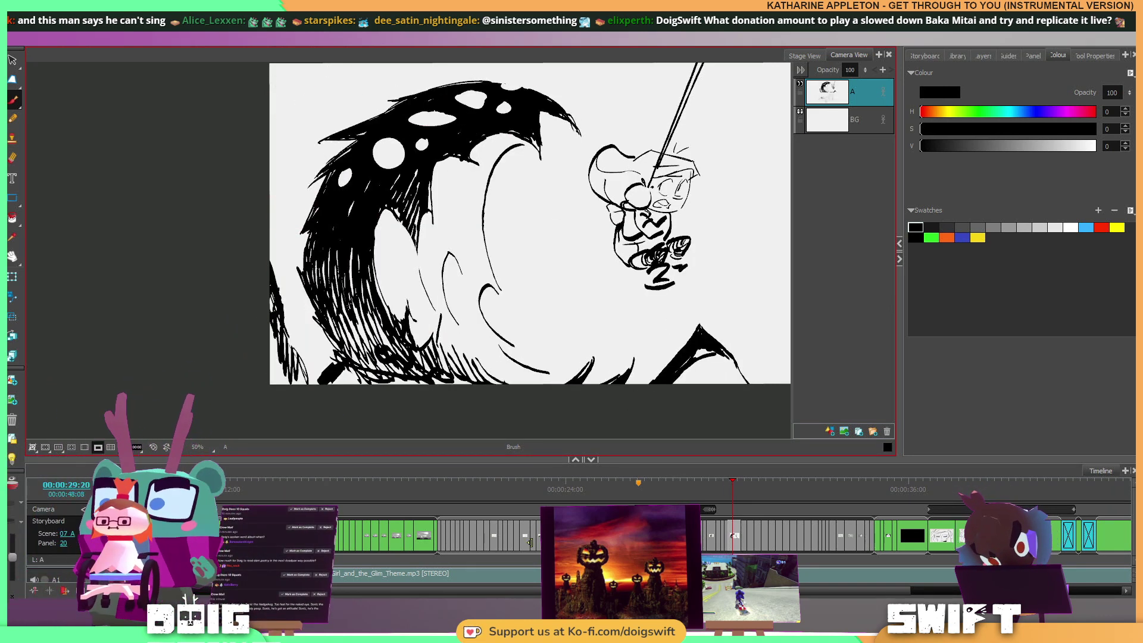
key("Left")
key("Left")
key("Right")
key("Right")
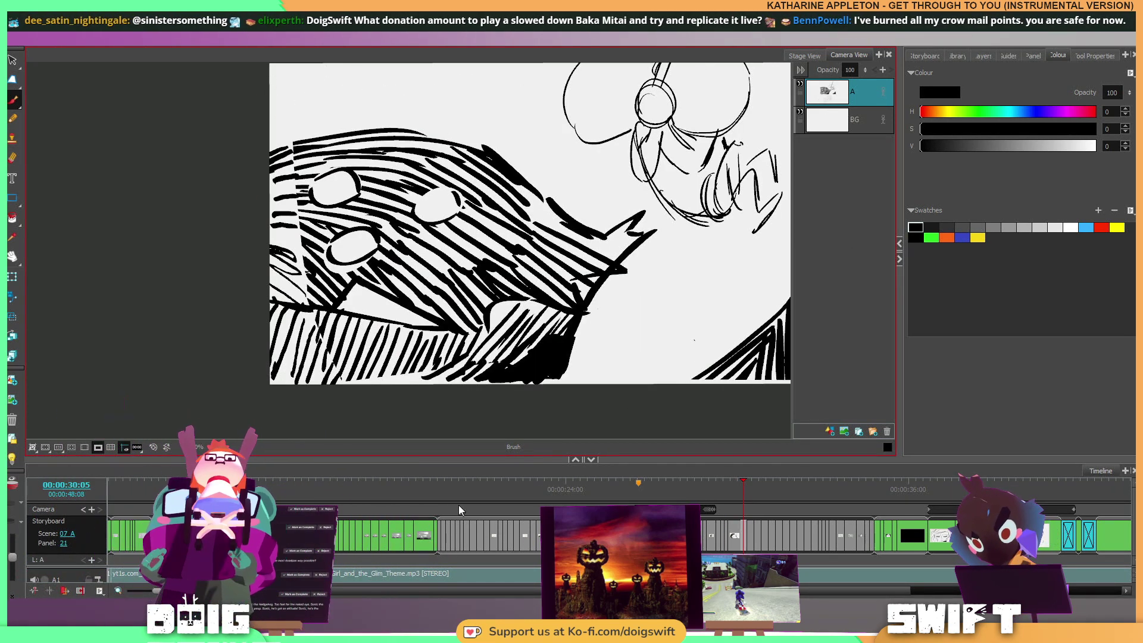
Fill the gap in the creature's hatched fur at the edge of panel 21 with black strokes running past the frame.
key("1")
key("1")
left_click_drag(438, 270, 430, 285)
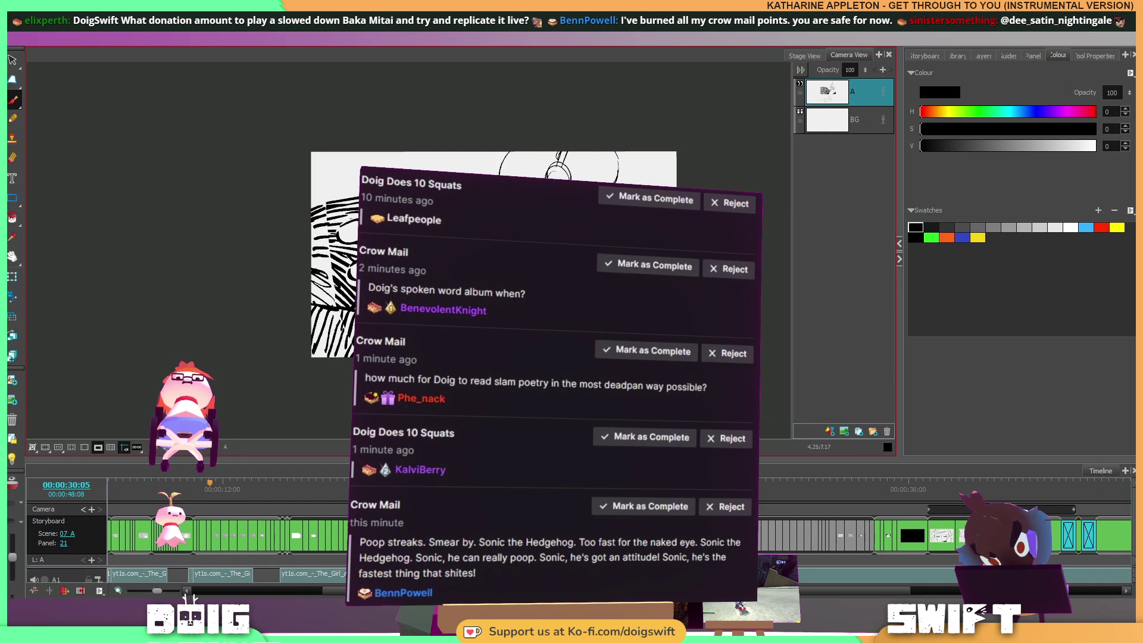
left_click_drag(332, 201, 256, 234)
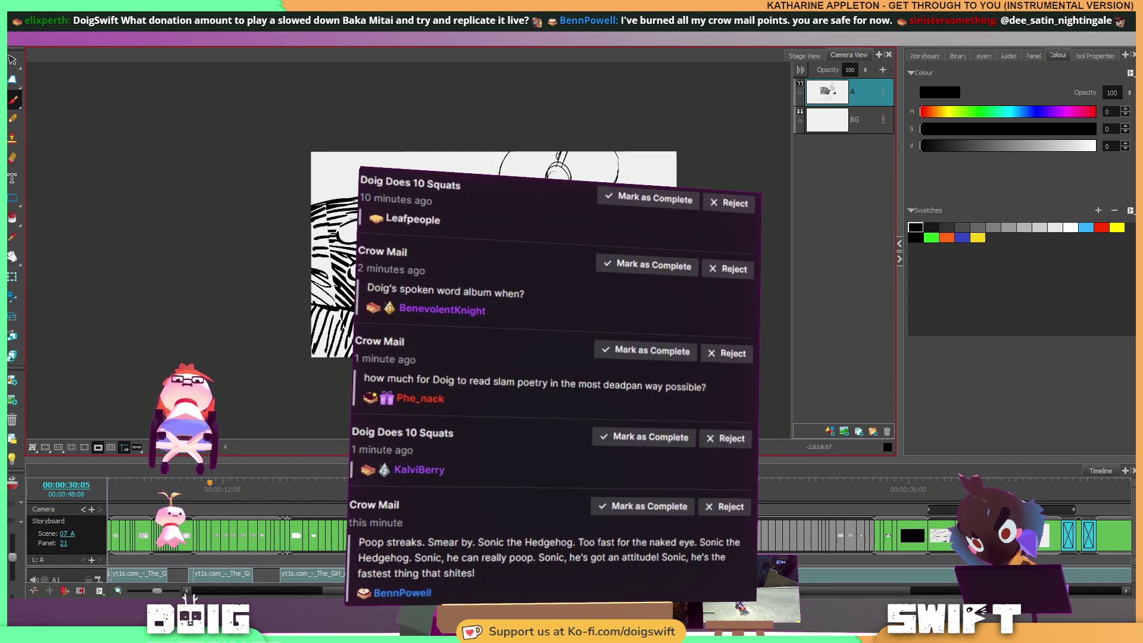
left_click_drag(314, 260, 327, 275)
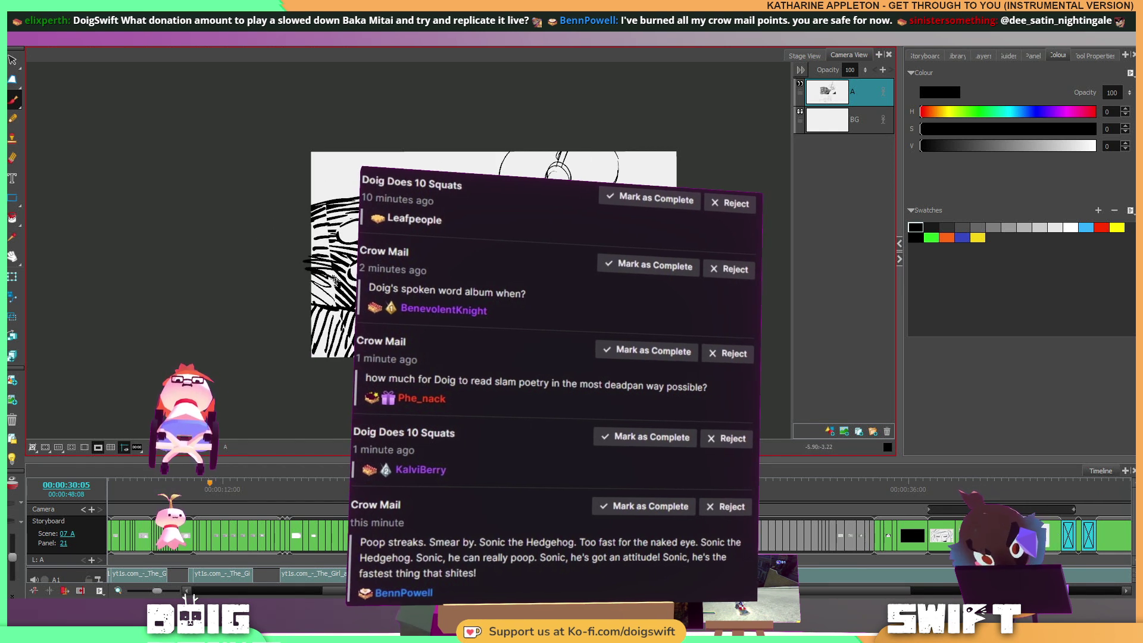
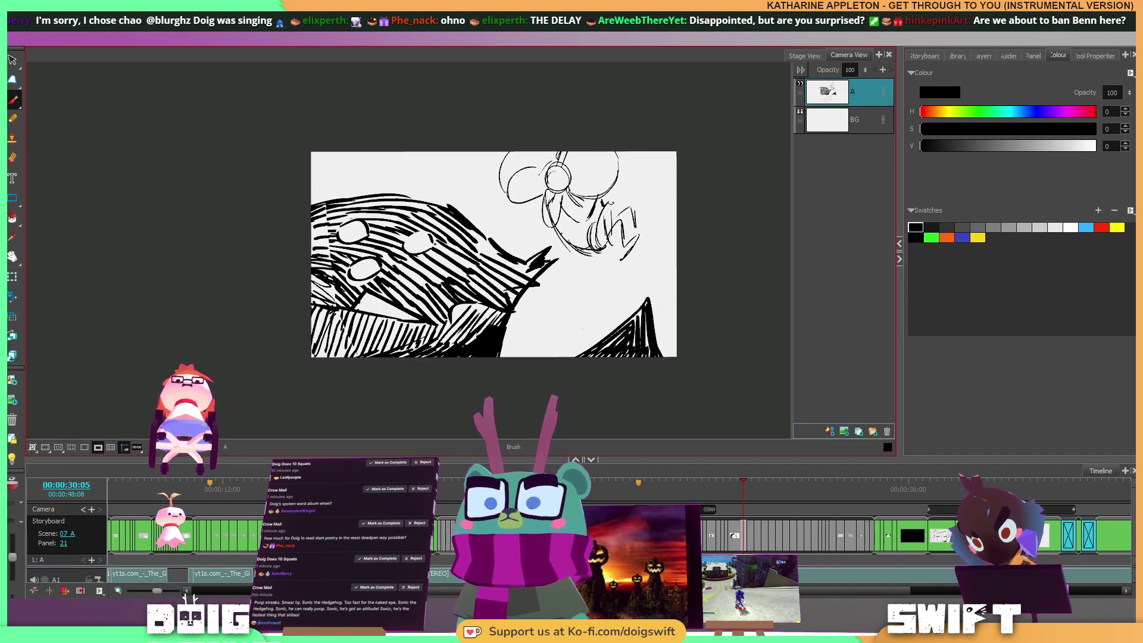
On layer D of panel 19, erase a larger light oval into the creature's black head as its eye.
key("g")
key("g")
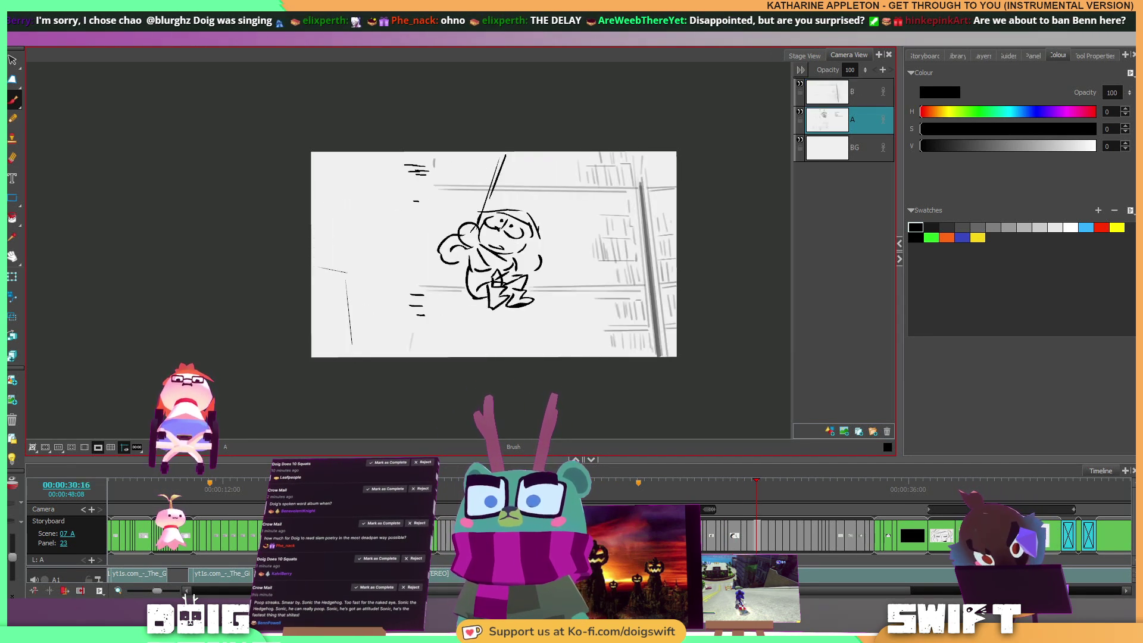
key("g")
key("f")
key("f")
mouse_move(757, 491)
left_mouse_down()
mouse_move(613, 491)
mouse_move(717, 482)
left_mouse_up()
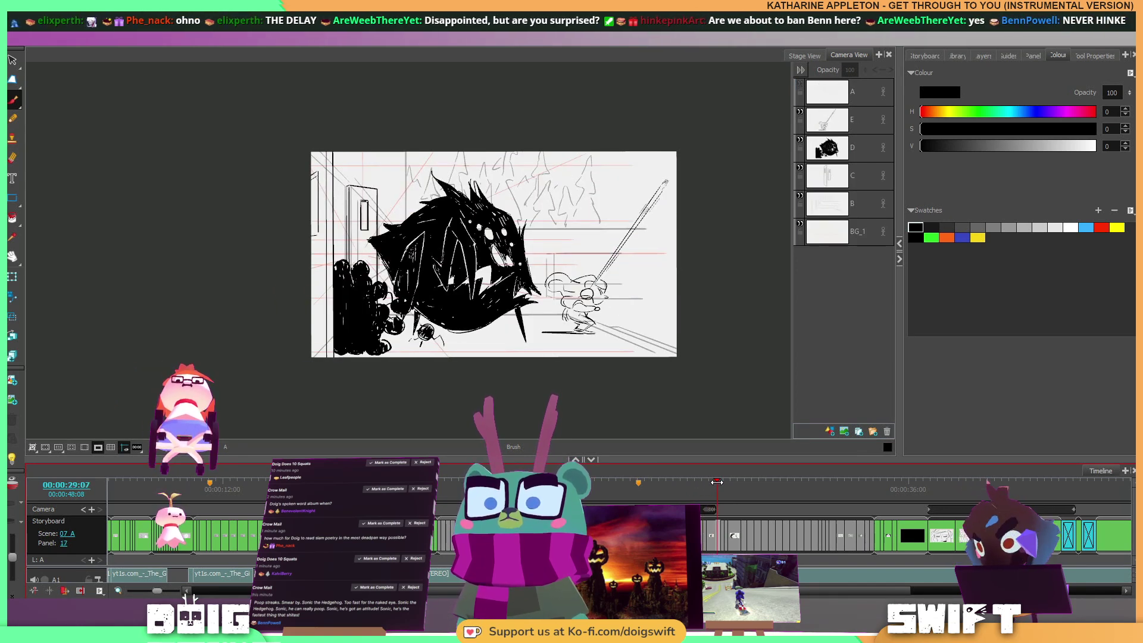
left_click(855, 149)
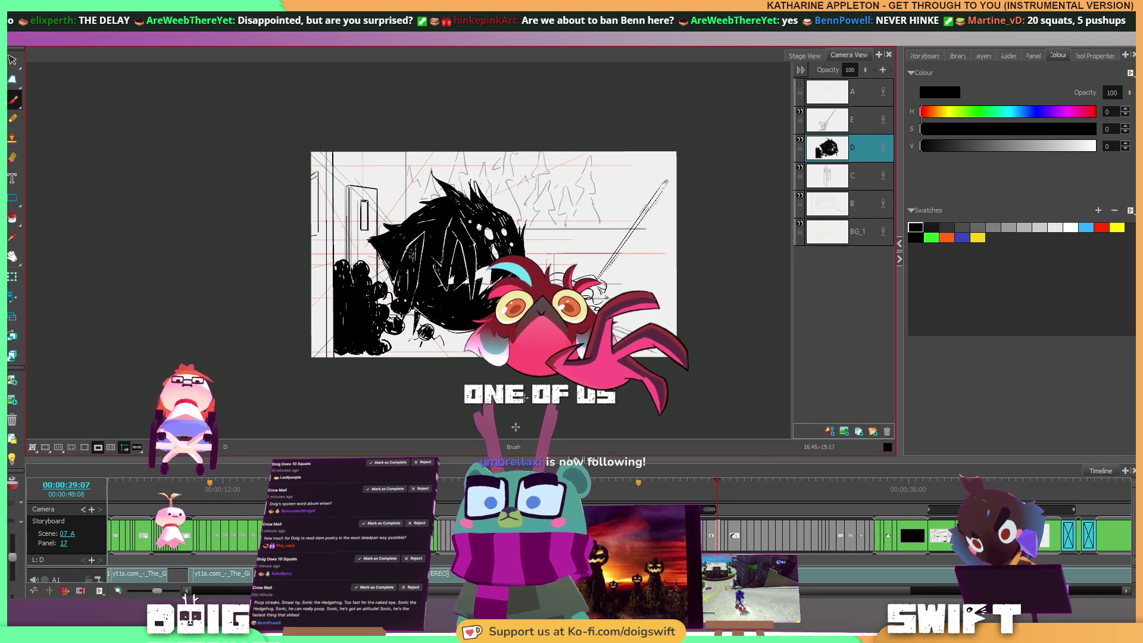
key("Right")
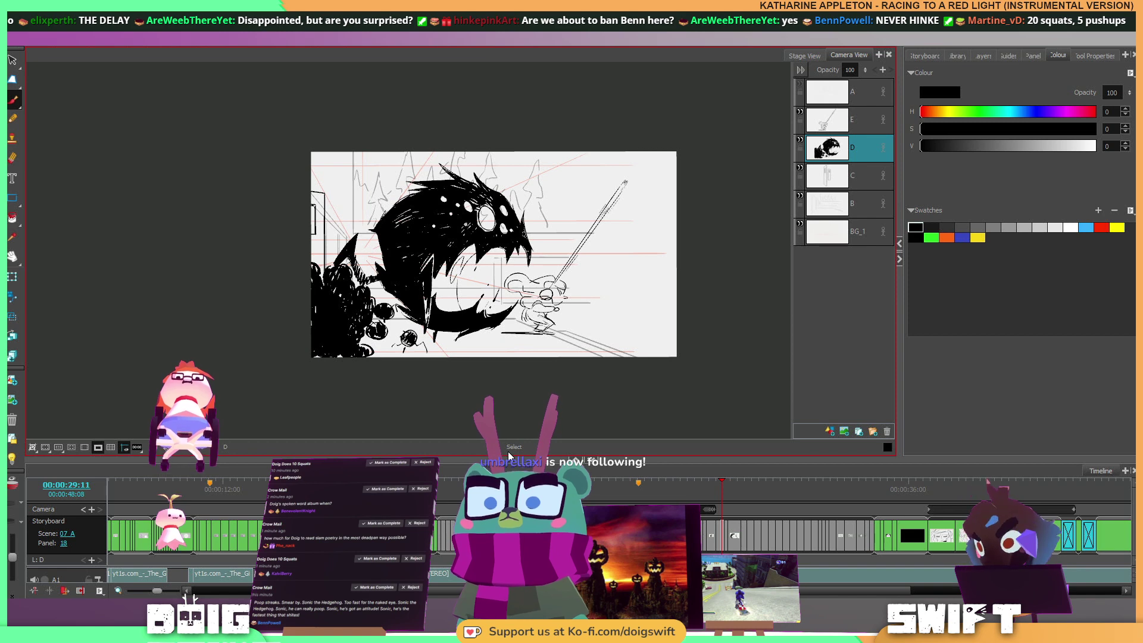
key("Right")
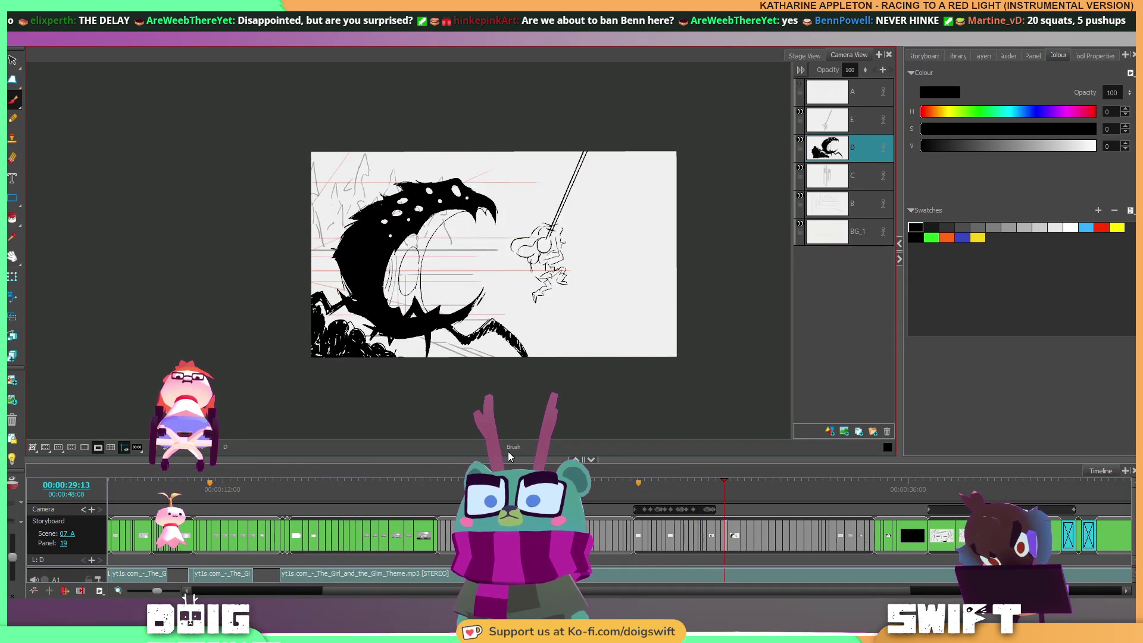
key("Left")
key("Right")
key("e")
left_click_drag(439, 197, 423, 197)
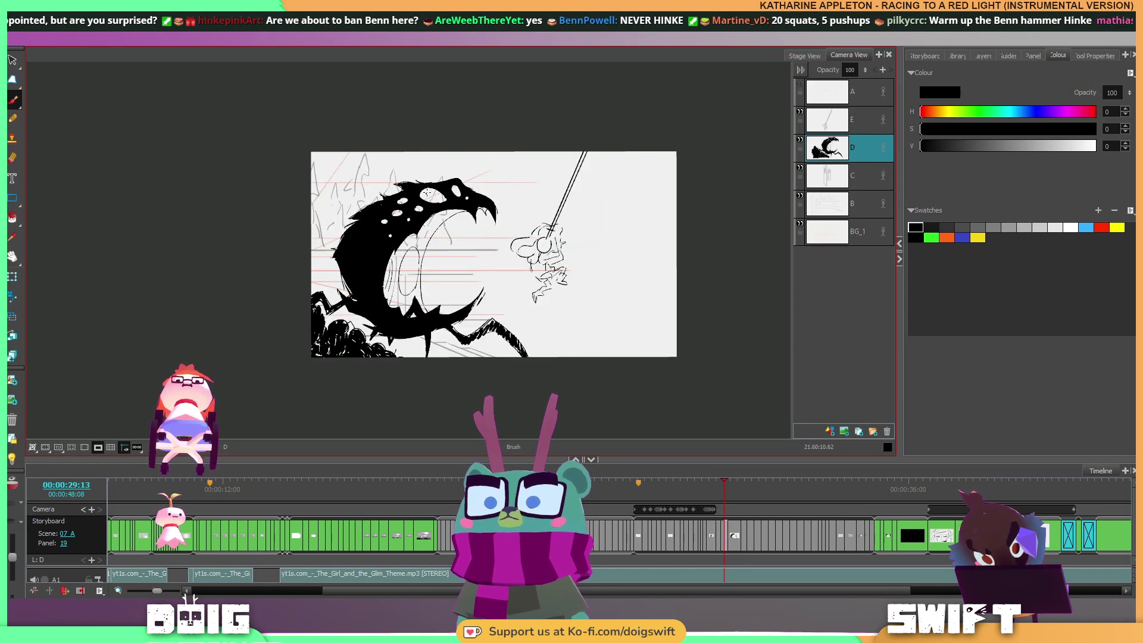
key("Left")
key("Right")
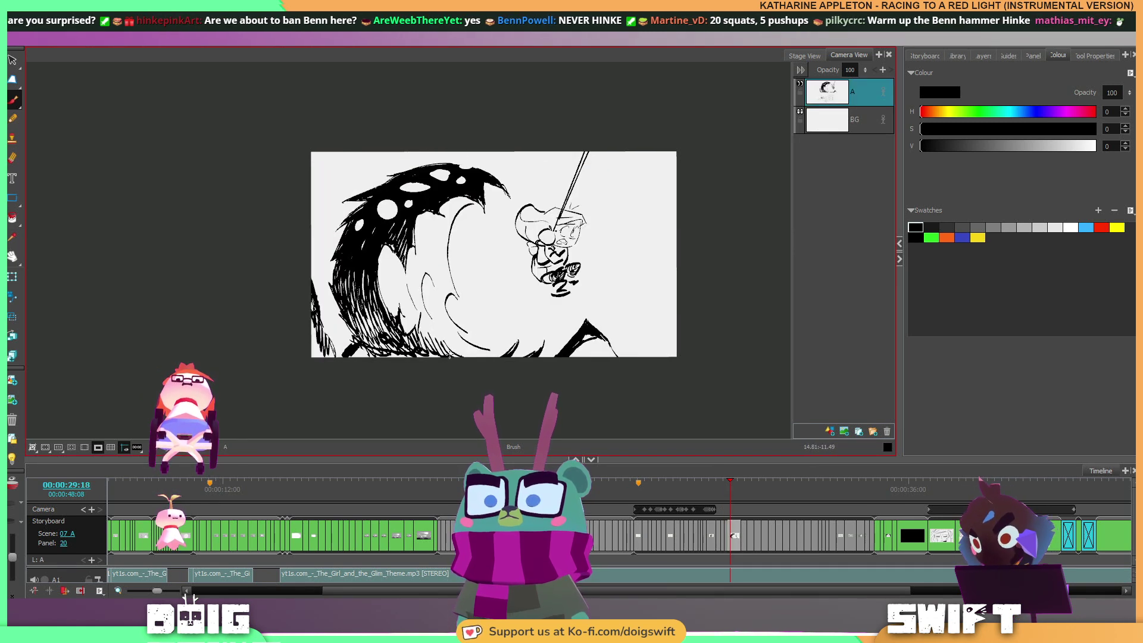
Enlarge the long oval eye spot on the creature's head in panel 20 and save the project.
key("Left")
key("Right")
key("Right")
key("e")
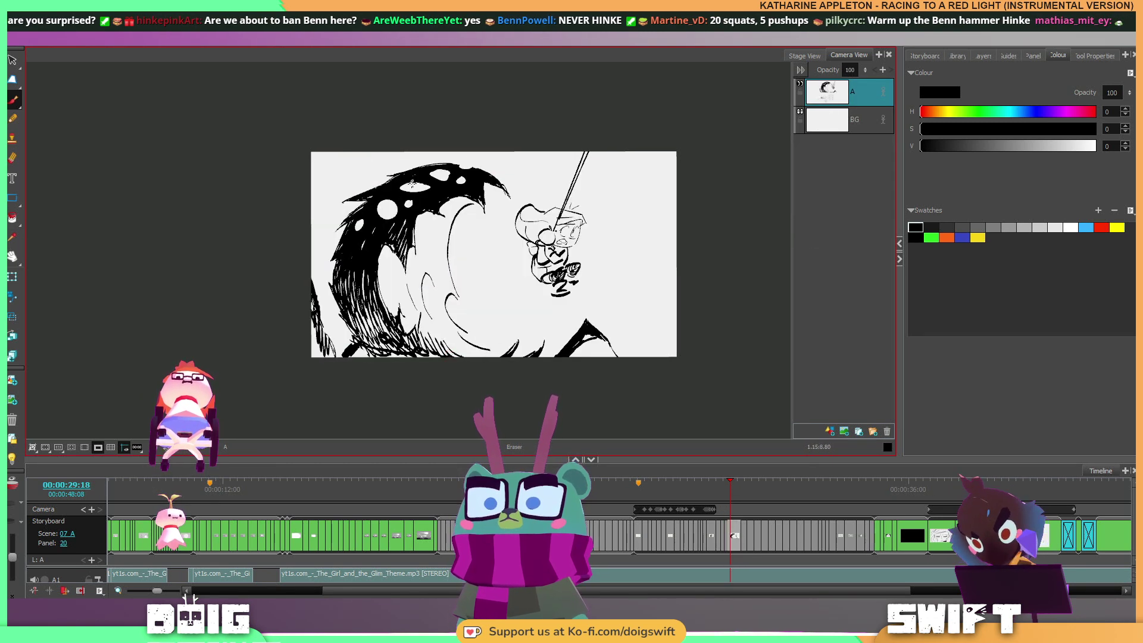
key("alt+b")
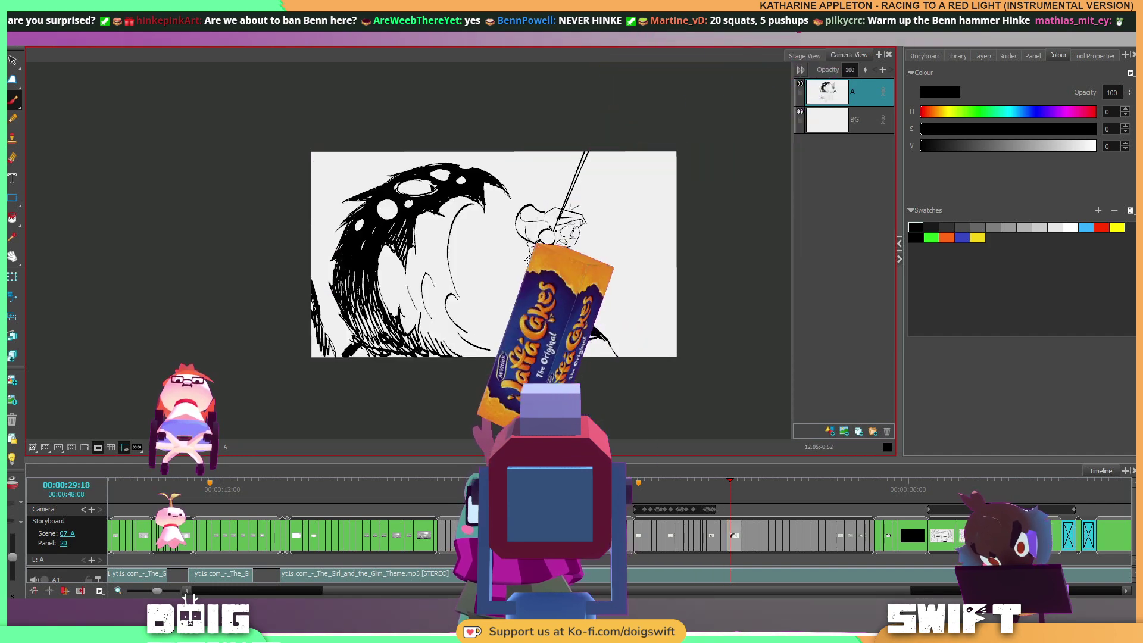
key("Right")
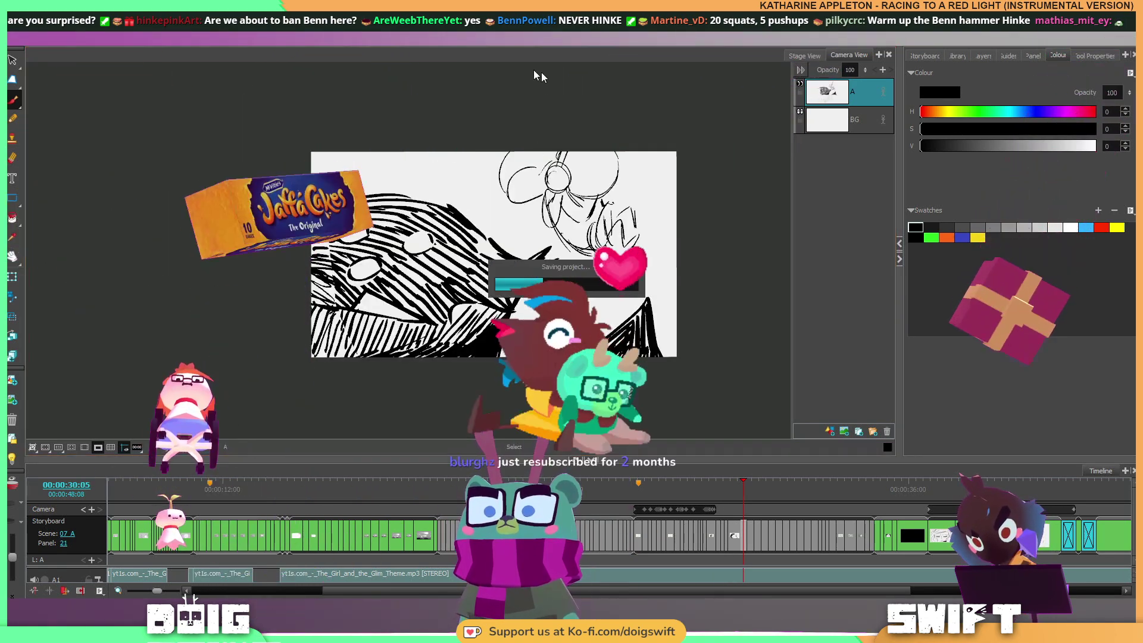
Flip back and forth between panels 19 and 22 to examine how the creature's lunge reads.
key("Left")
key("Left")
key("Left")
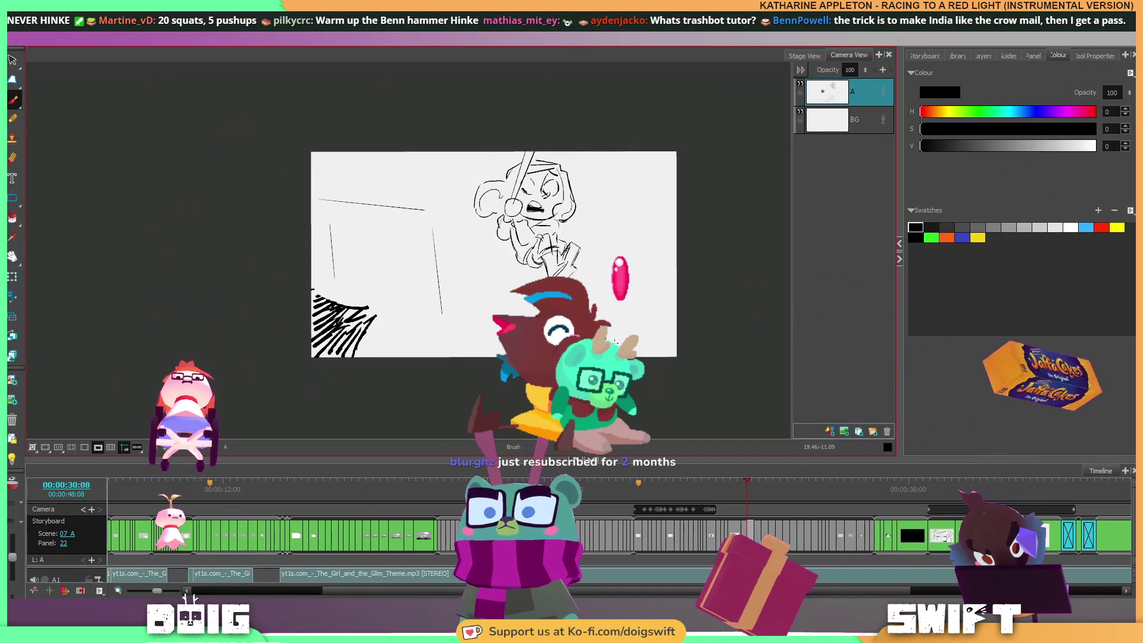
key("Right")
key("Right")
key("Right")
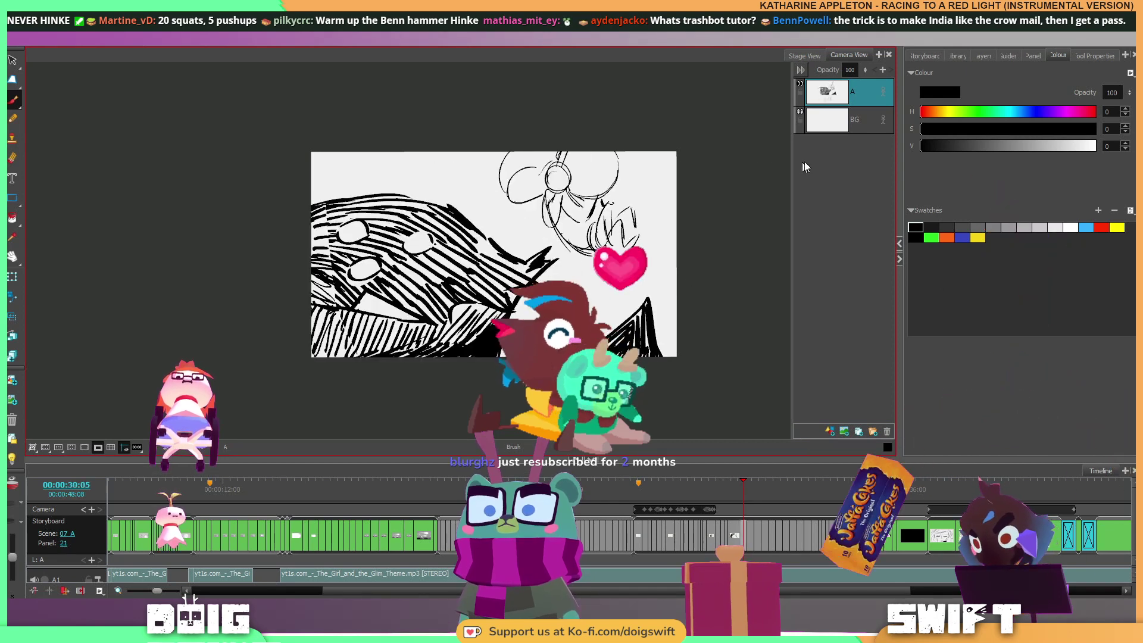
key("f")
key("f")
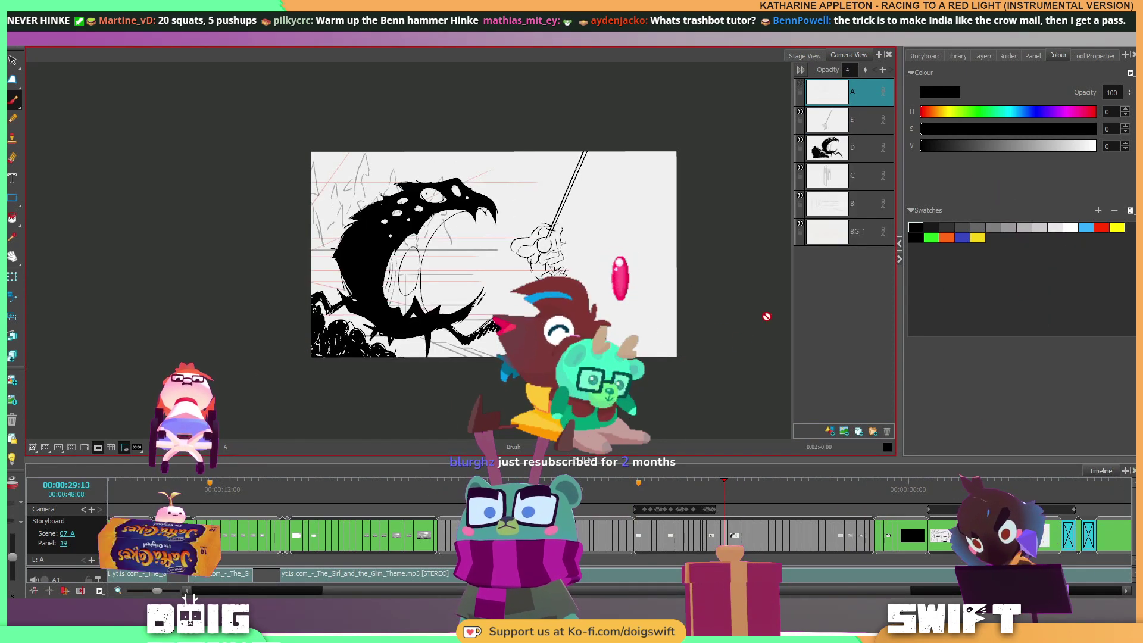
key("g")
key("g")
key("f")
key("f")
key("g")
key("g")
key("Left")
Scale up the creature drawing slightly on layer D of panel 19 and compare it with the neighbouring panels.
left_click(852, 147)
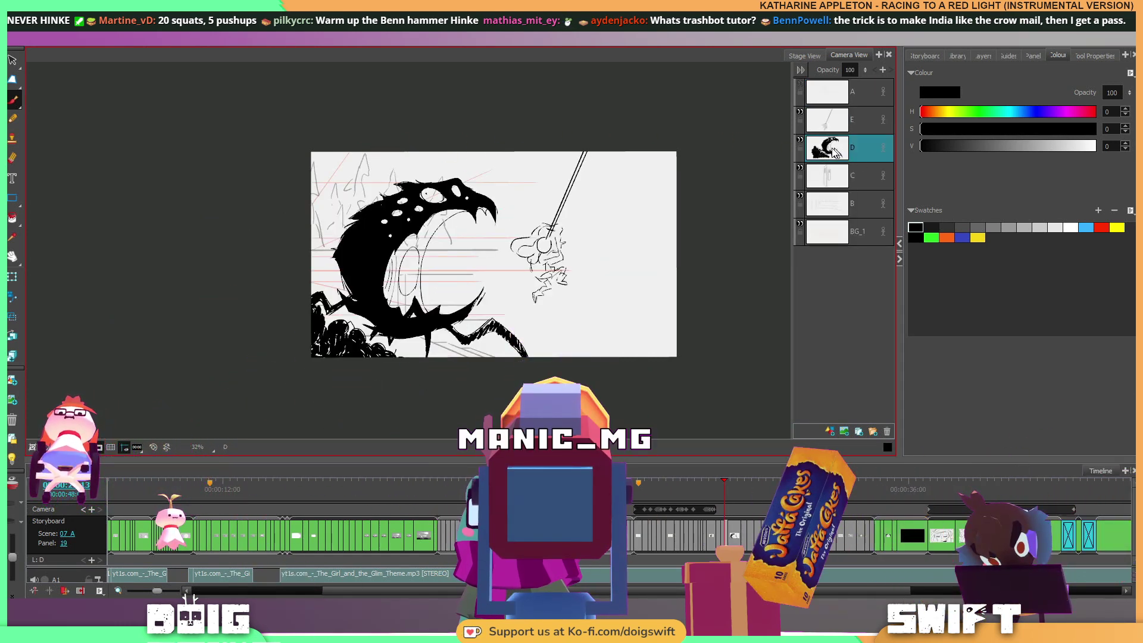
mouse_move(351, 182)
left_mouse_down()
mouse_move(433, 430)
mouse_move(562, 211)
mouse_move(552, 181)
left_mouse_up()
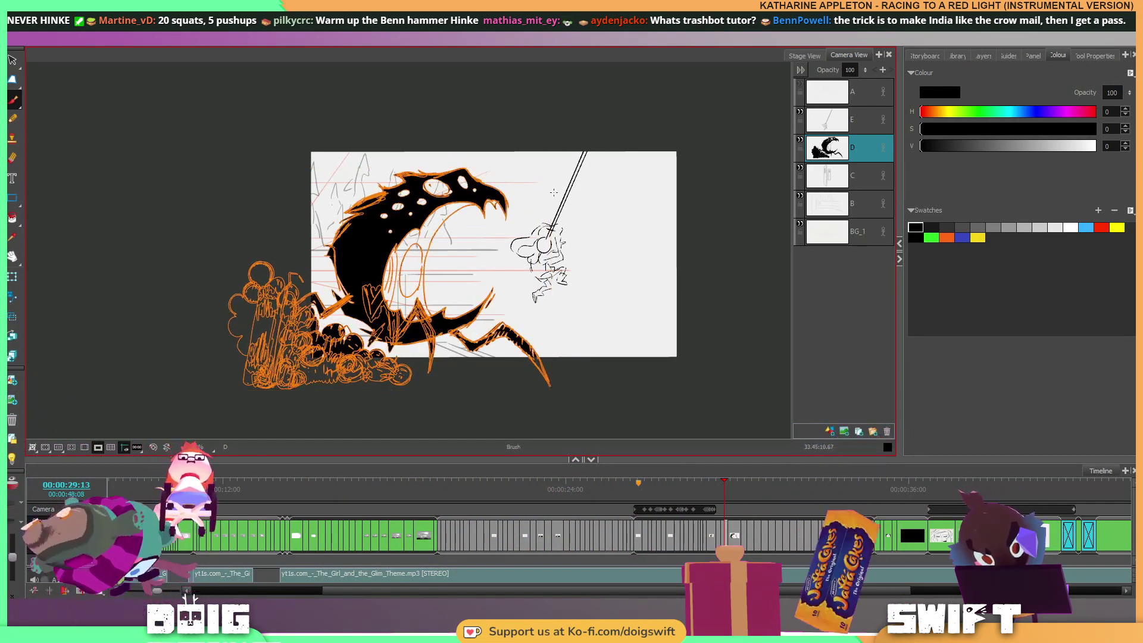
key("Left")
key("Right")
key("Right")
key("Right")
key("Left")
key("Left")
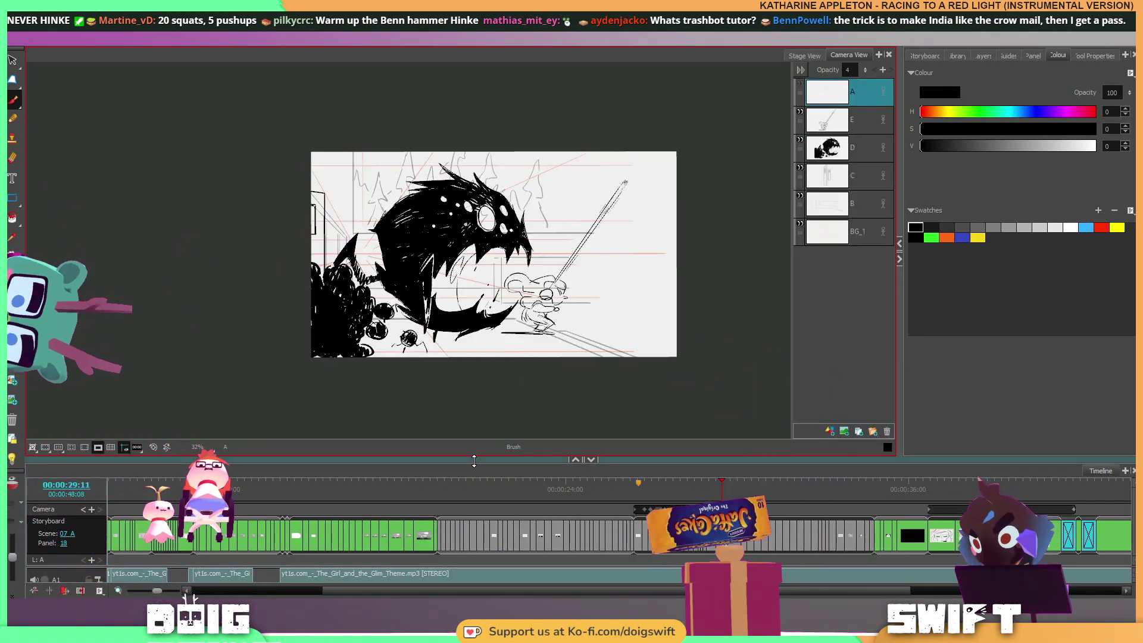
key("Right")
key("Right")
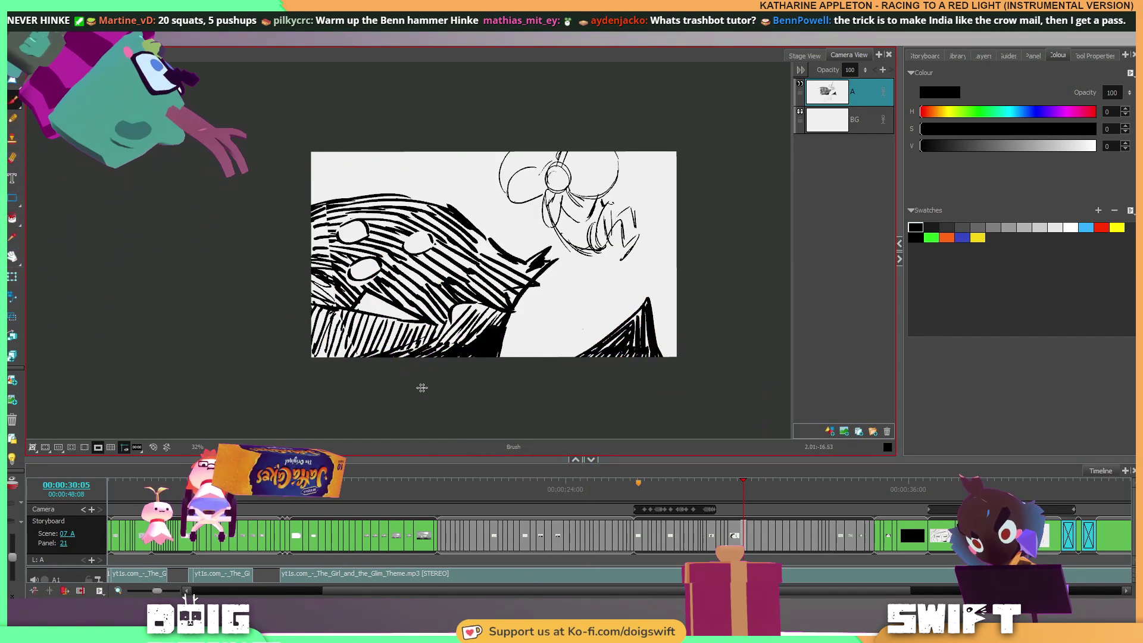
key("Left")
key("Left")
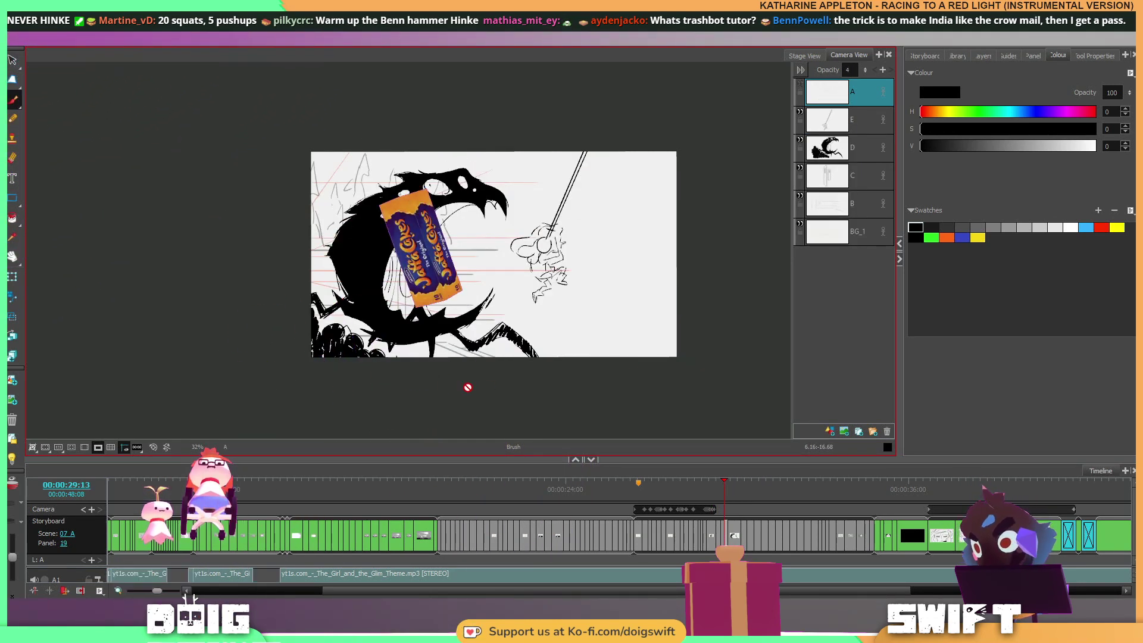
Extend the tip of the creature's lower jaw on layer D of panel 19 with black strokes and save the project.
left_click(834, 154)
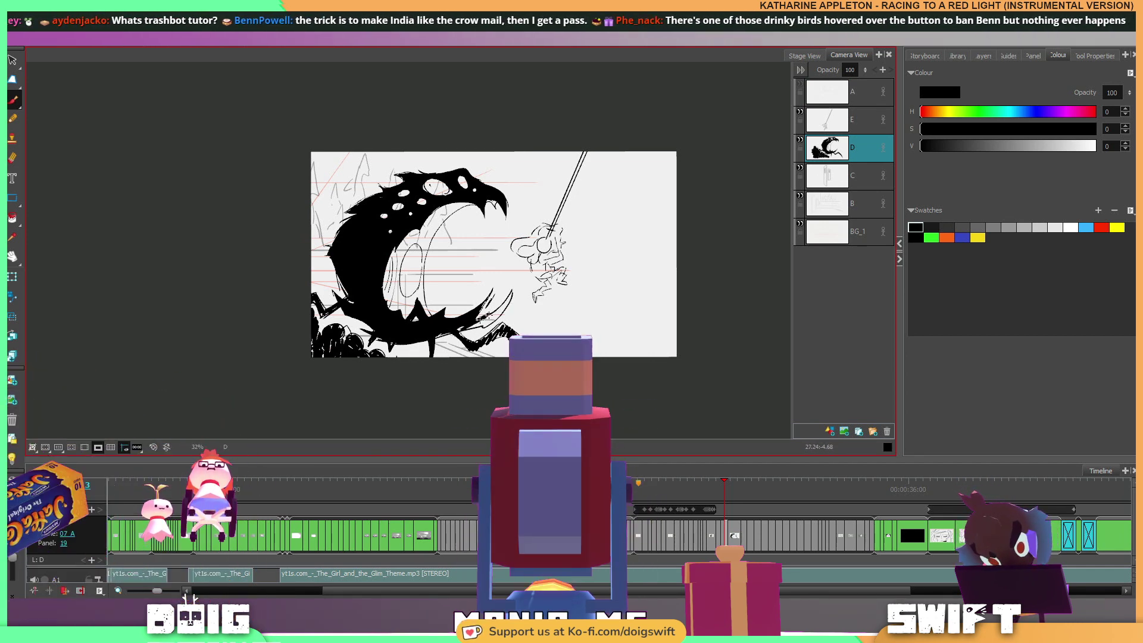
left_click_drag(514, 292, 480, 326)
key("Left")
key("Right")
key("Left")
key("Right")
key("Right")
key("Left")
key("Left")
key("Right")
left_click(851, 147)
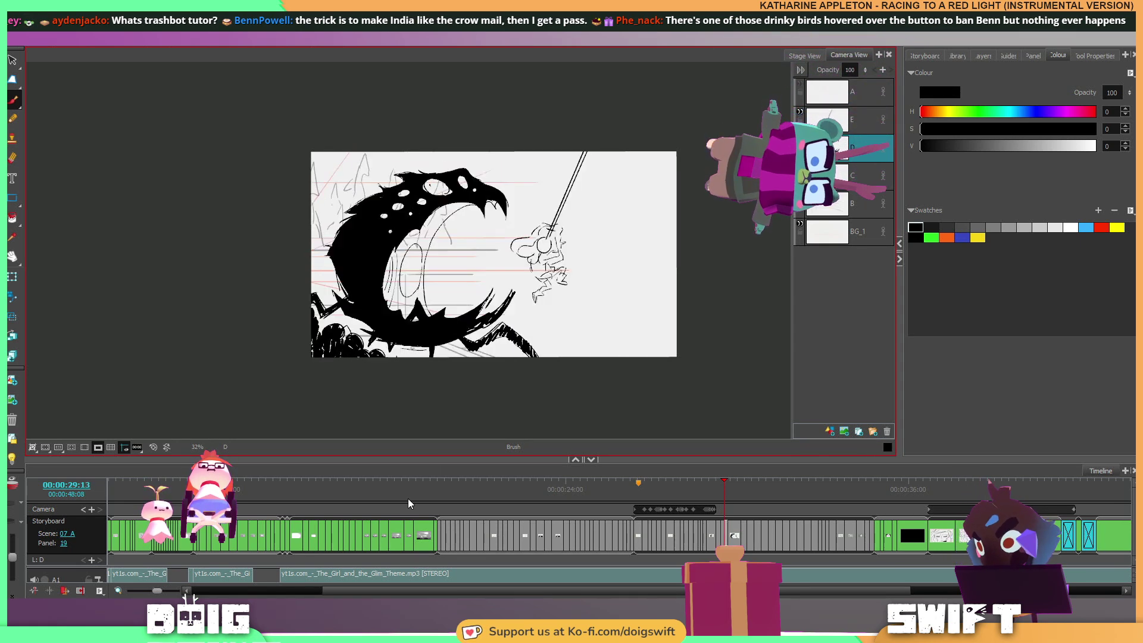
key("ctrl+s")
key("alt+b")
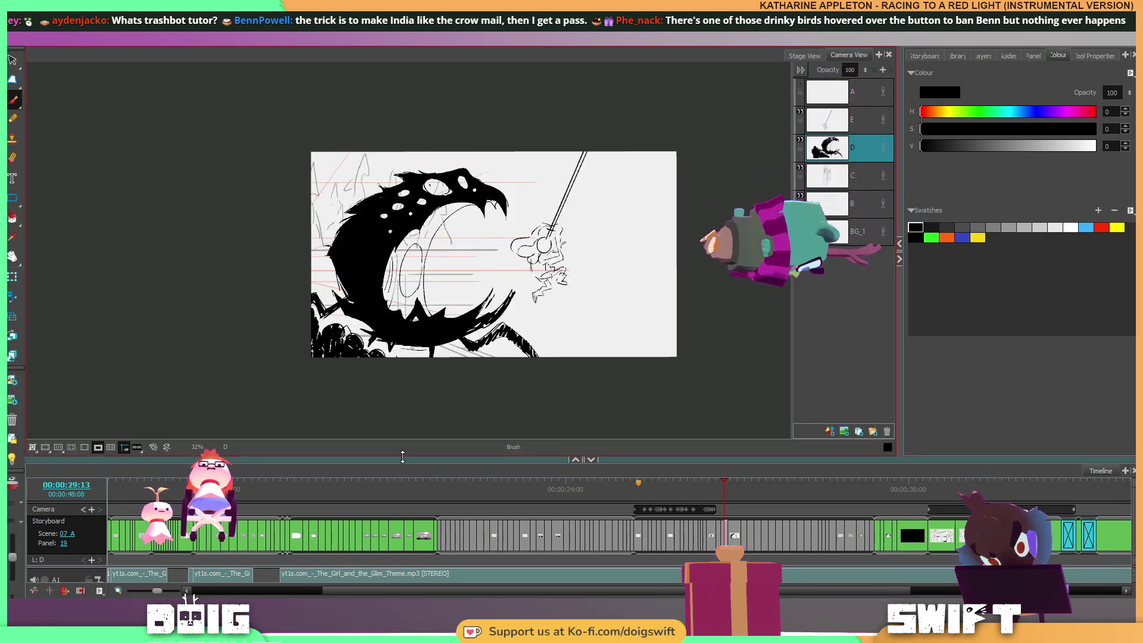
Play the whole animatic from its first frame through to the title card to review it.
left_click_drag(327, 596, 200, 561)
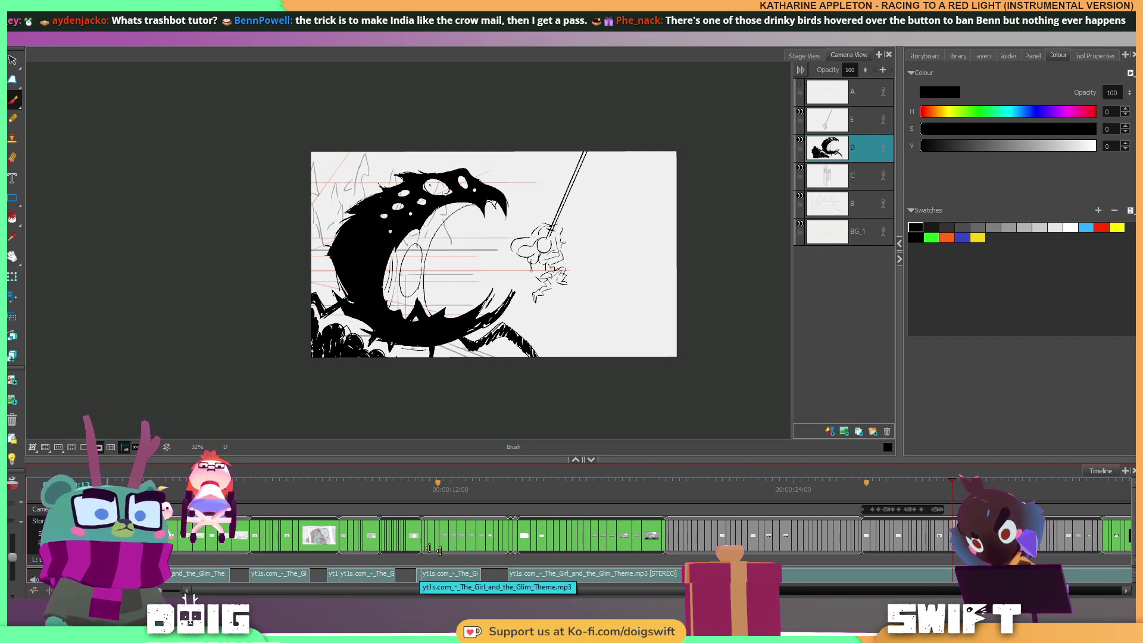
key("Home")
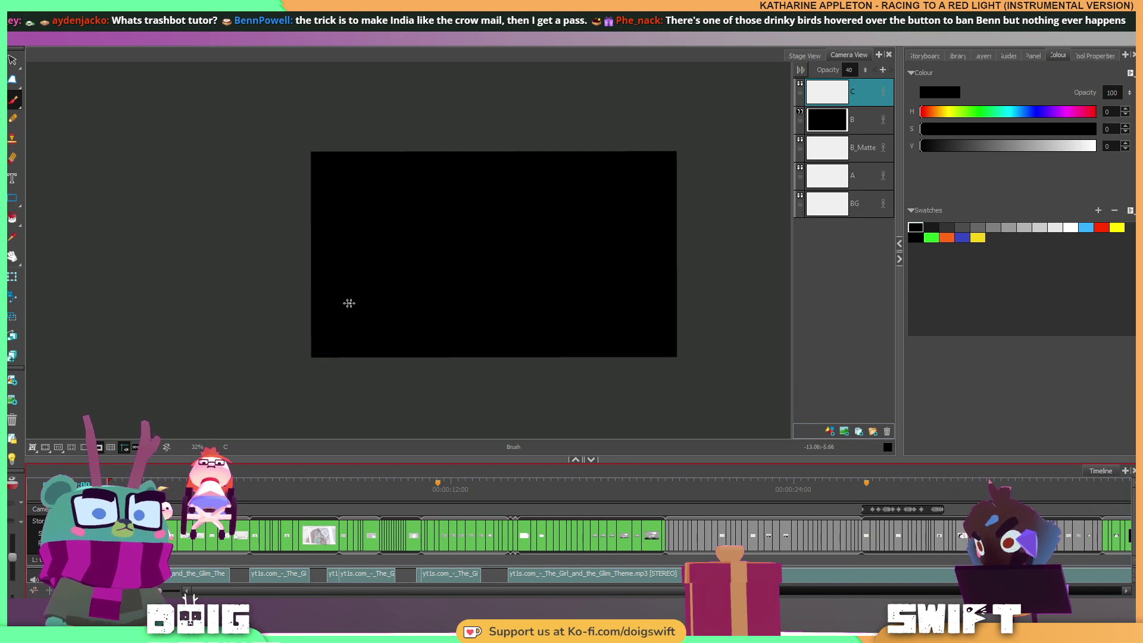
scroll(580, 230, "up", 2)
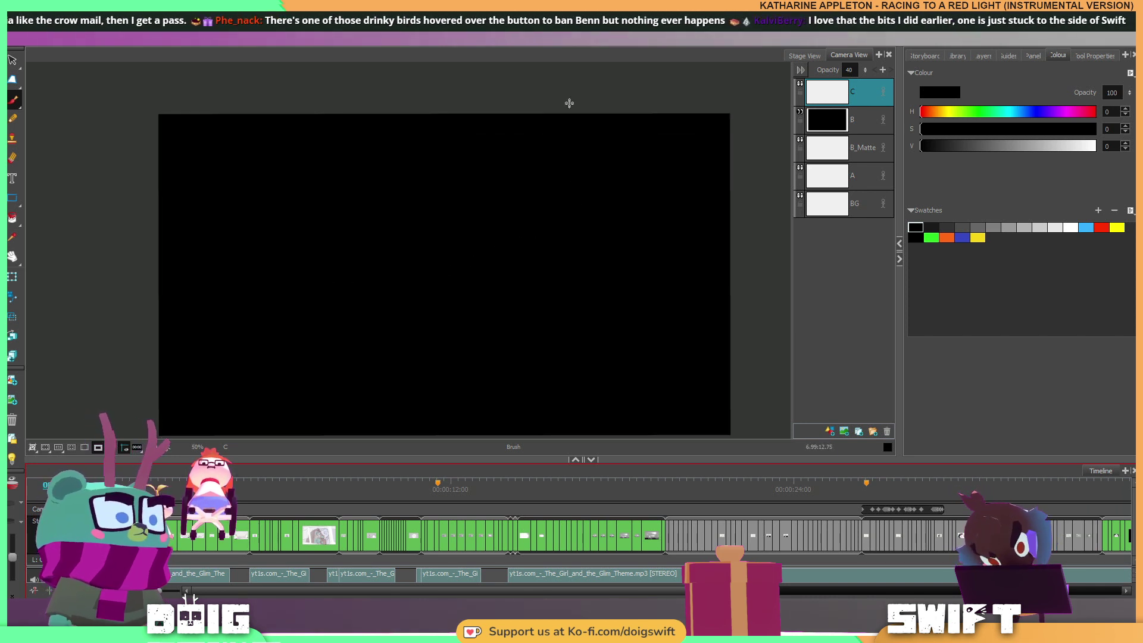
key("space")
left_click_drag(564, 132, 536, 105)
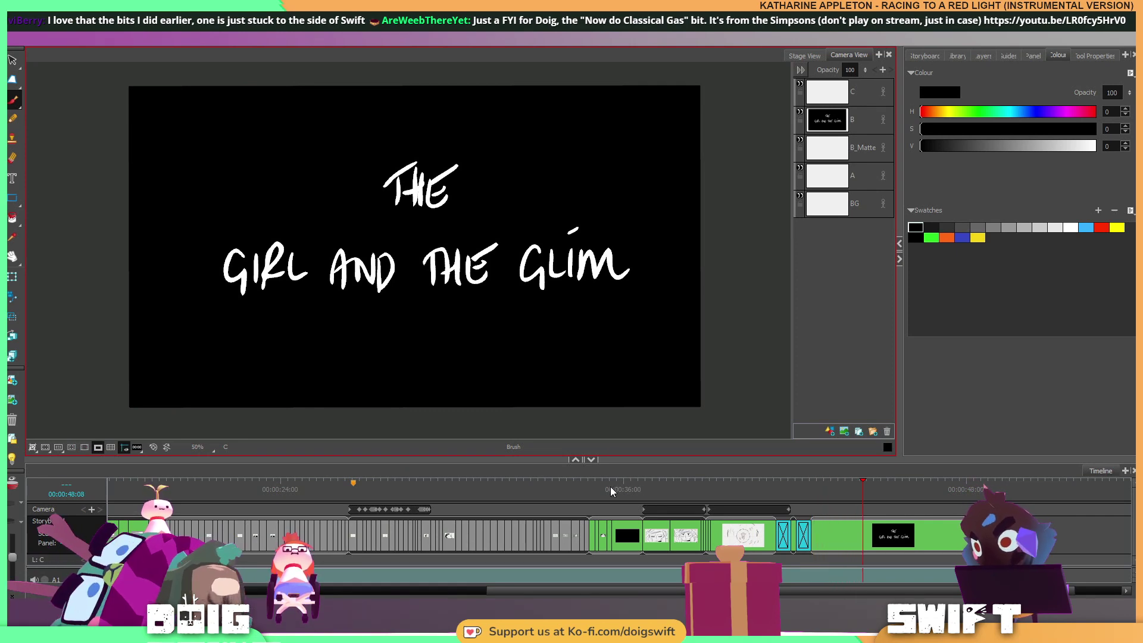
Scale down the hanging girl on layers C and C_Matte of panel 24, reposition her slightly and compare with neighbouring panels.
mouse_move(601, 484)
left_mouse_down()
mouse_move(451, 480)
mouse_move(480, 478)
left_mouse_up()
left_click(842, 173)
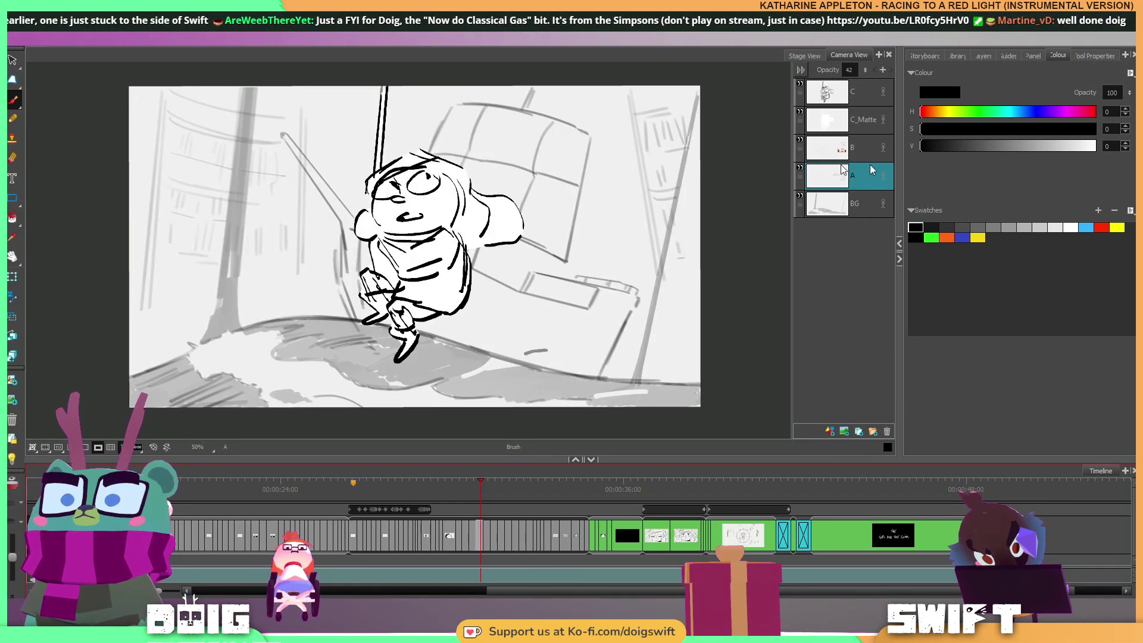
left_click(827, 92)
left_click(831, 120, "shift")
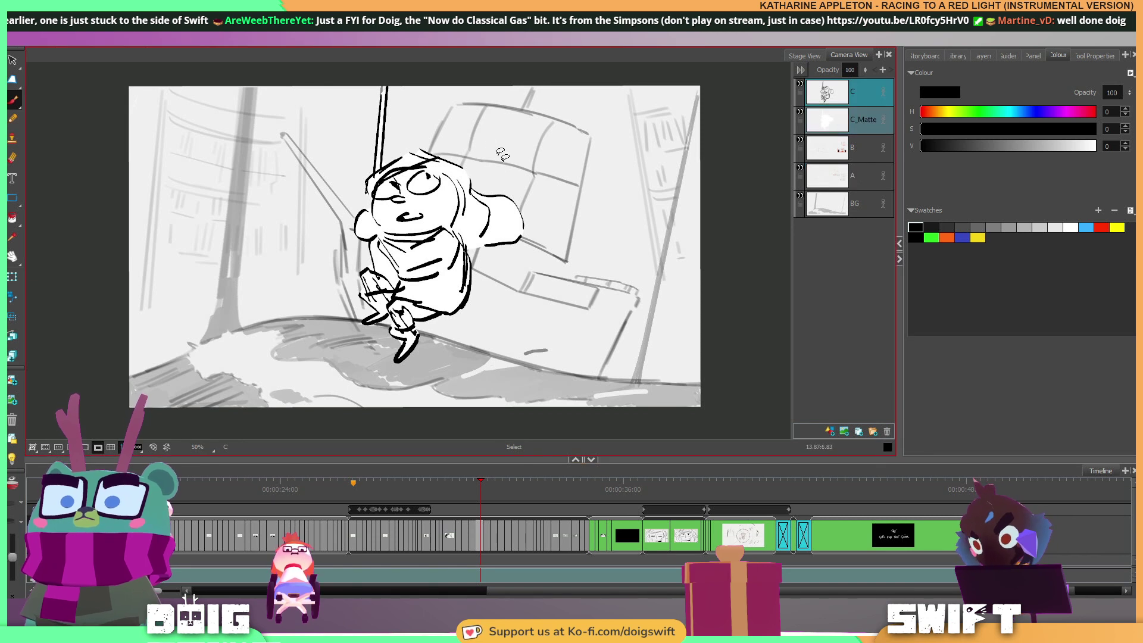
mouse_move(341, 306)
left_mouse_down()
mouse_move(394, 311)
mouse_move(386, 330)
mouse_move(426, 327)
left_mouse_up()
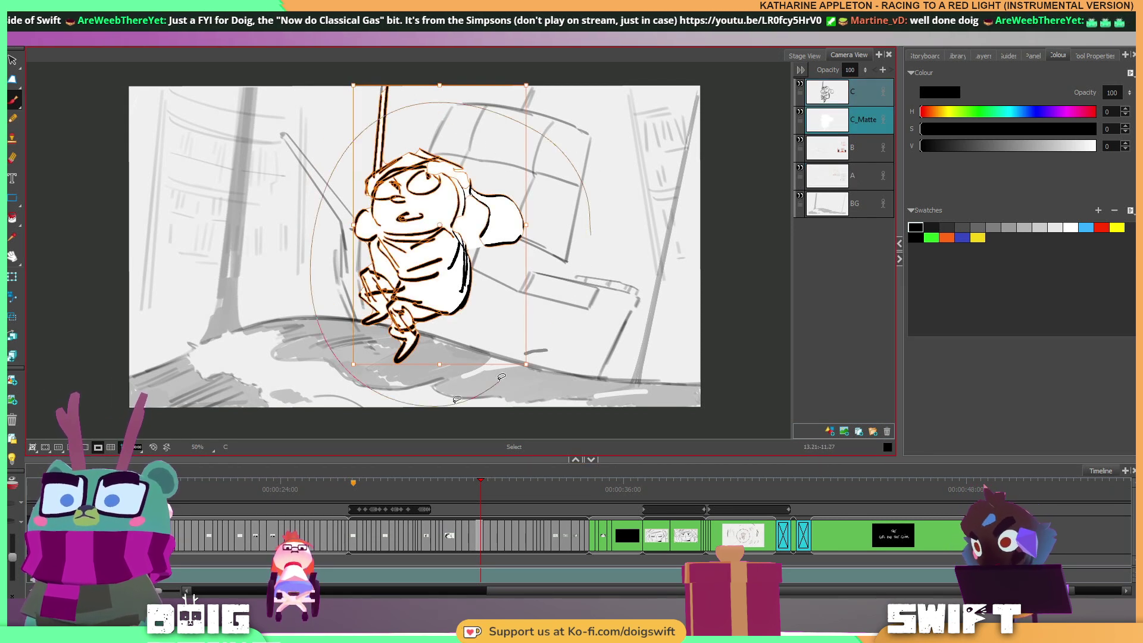
left_click_drag(526, 87, 509, 113)
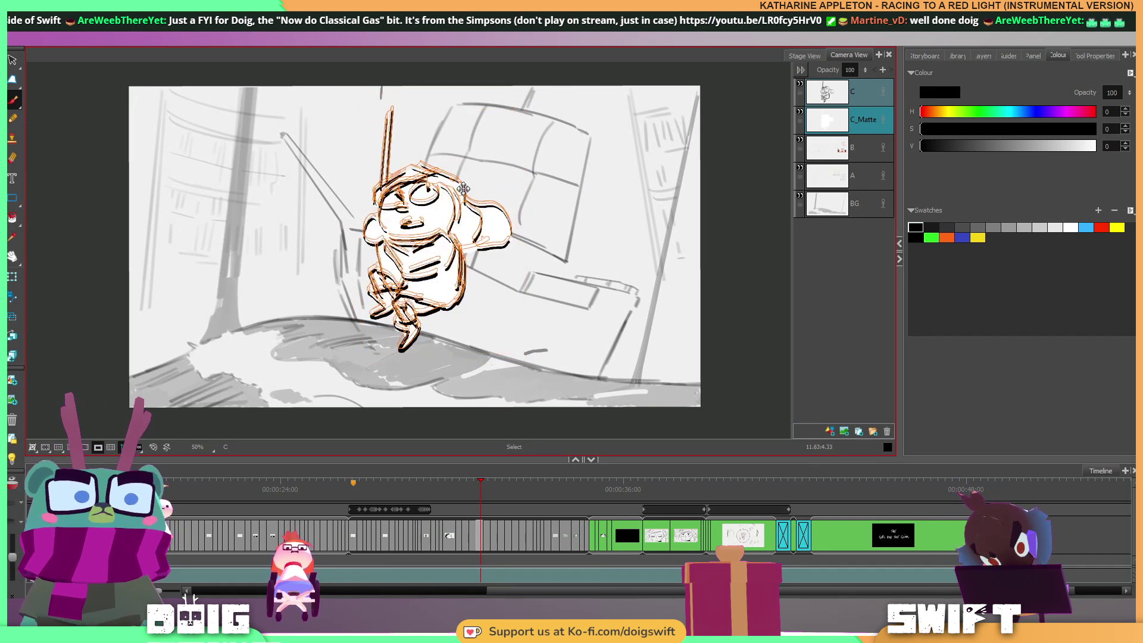
left_click_drag(463, 191, 463, 183)
key("f")
key("f")
key("g")
key("g")
key("g")
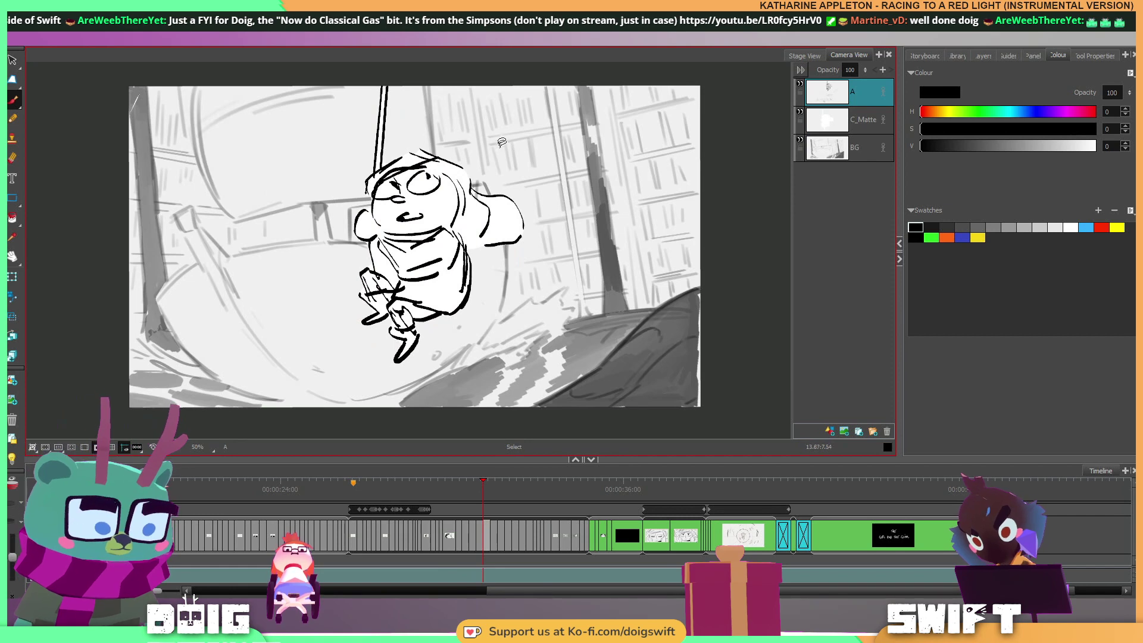
left_click_drag(304, 318, 494, 149)
left_click_drag(524, 84, 493, 118)
key("alt+b")
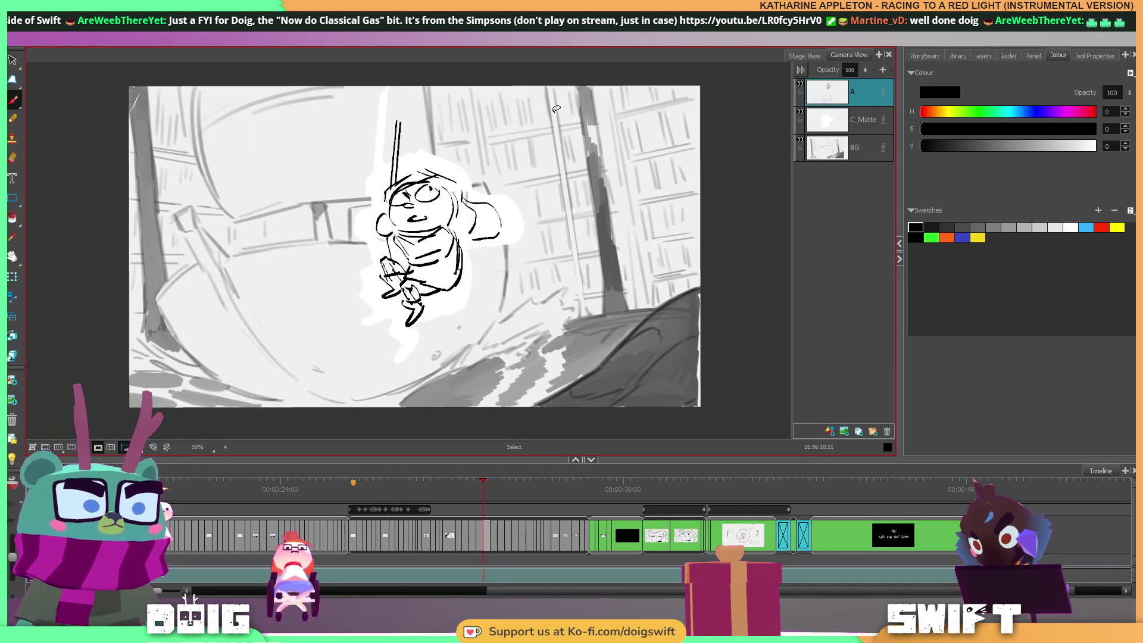
key("ctrl+z")
Scale down the girl together with her white matte on layers A and C_Matte of the panel after panel 24.
left_click_drag(431, 371, 440, 371)
left_click_drag(527, 82, 510, 107)
key("g")
key("f")
key("g")
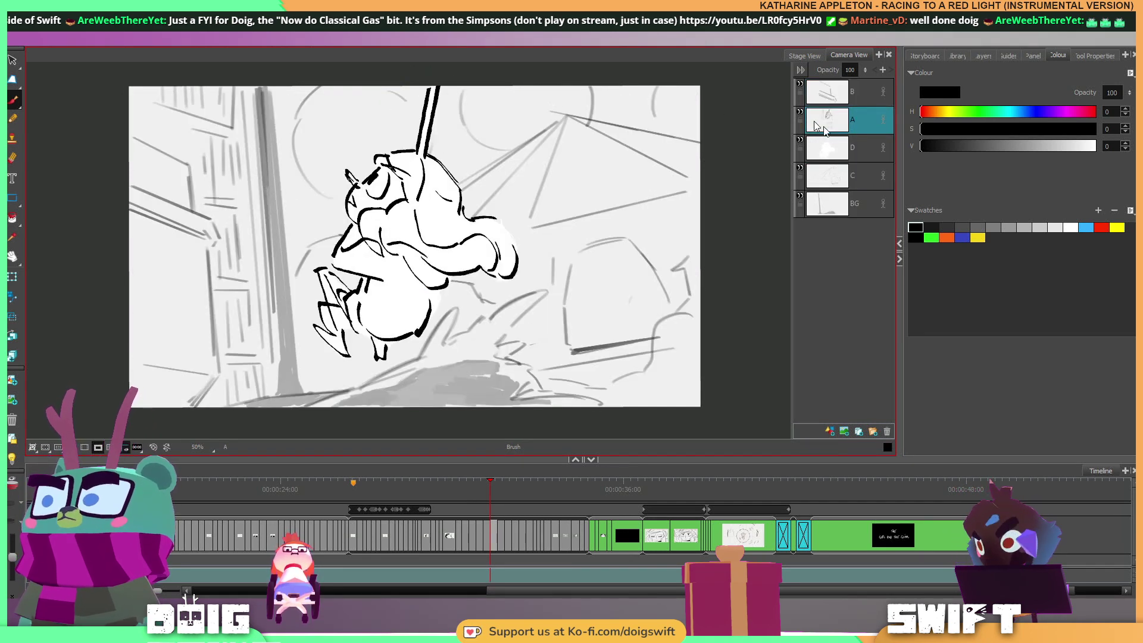
Scale down the girl seen from behind, with her fill on layers A and D, excluding the background lines.
left_click_drag(549, 272, 555, 156)
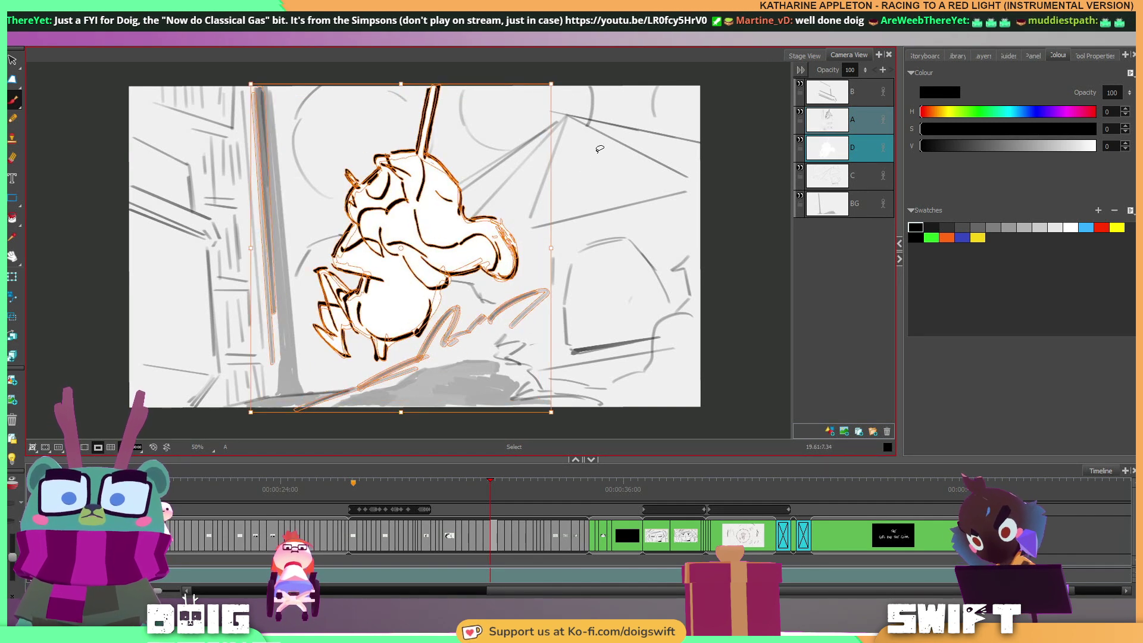
key("alt+b")
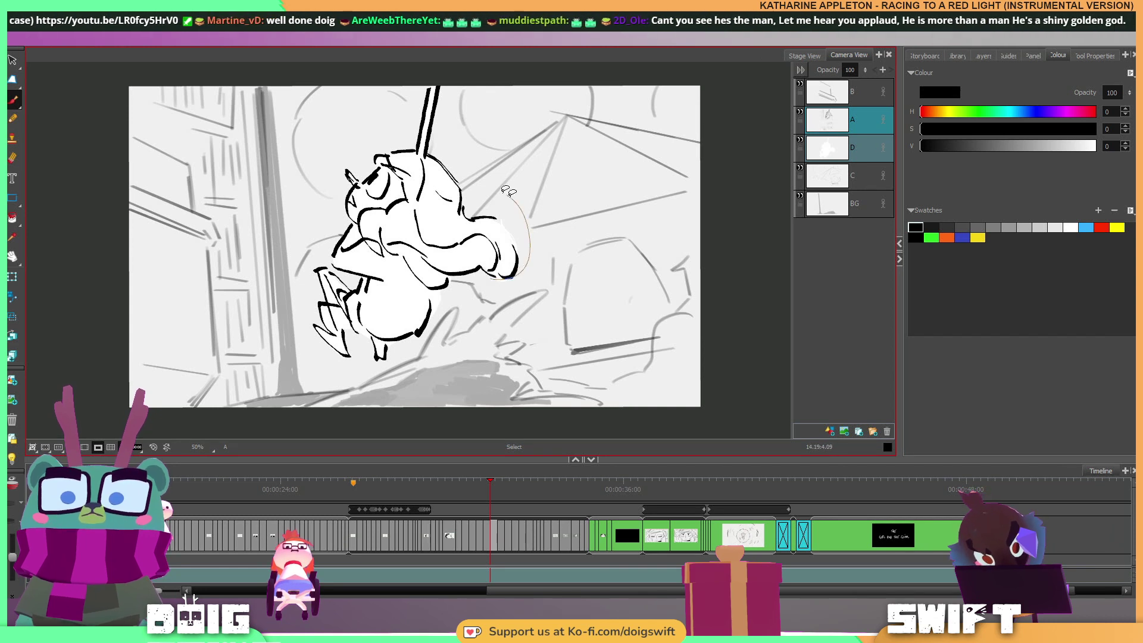
left_click(492, 256)
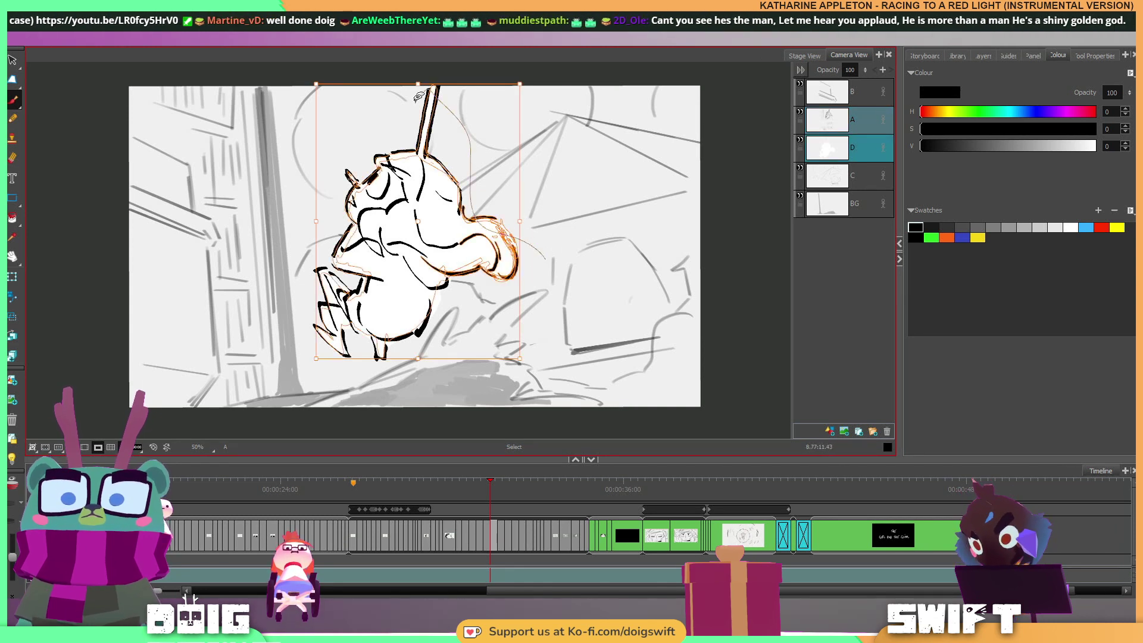
mouse_move(339, 171)
left_mouse_down()
mouse_move(315, 316)
mouse_move(351, 348)
left_mouse_up()
left_click_drag(423, 318, 481, 270)
left_click_drag(520, 362, 498, 334)
key("f")
key("g")
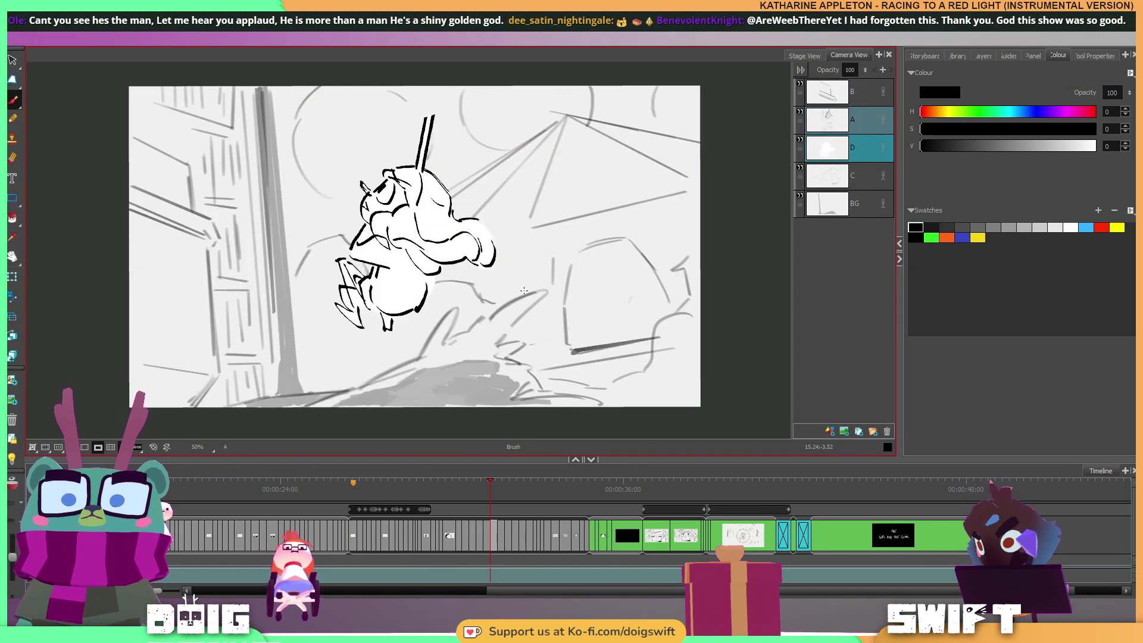
key("g")
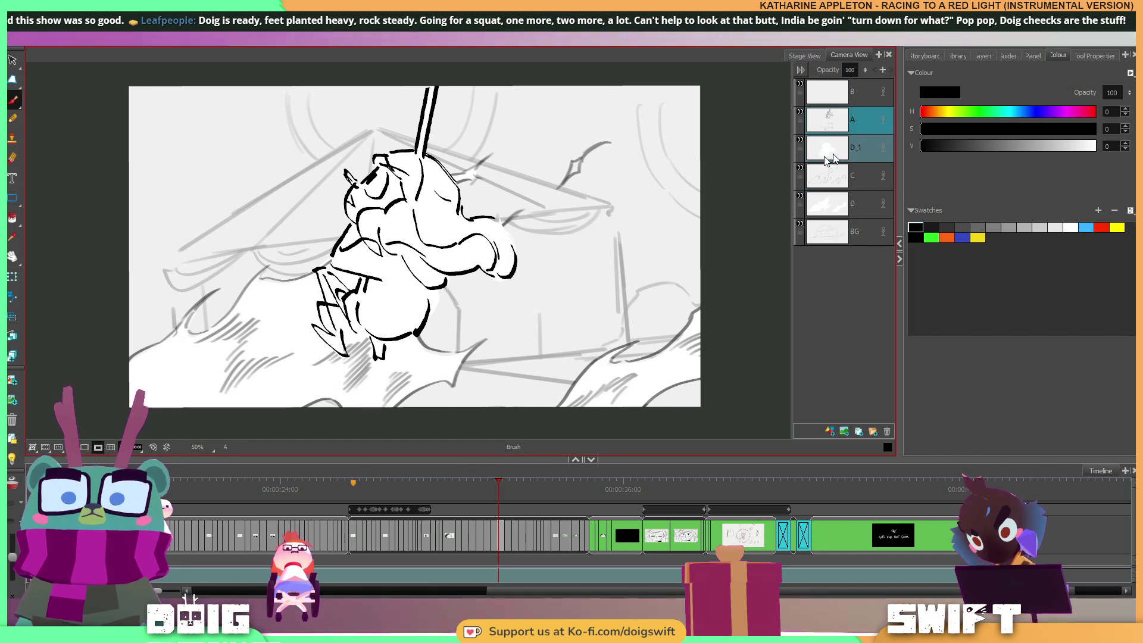
Scale down the girl on layers A and D_1 of the panel with the spiky mass and tent behind her.
mouse_move(331, 351)
left_mouse_down()
mouse_move(348, 134)
mouse_move(533, 227)
mouse_move(452, 314)
left_mouse_up()
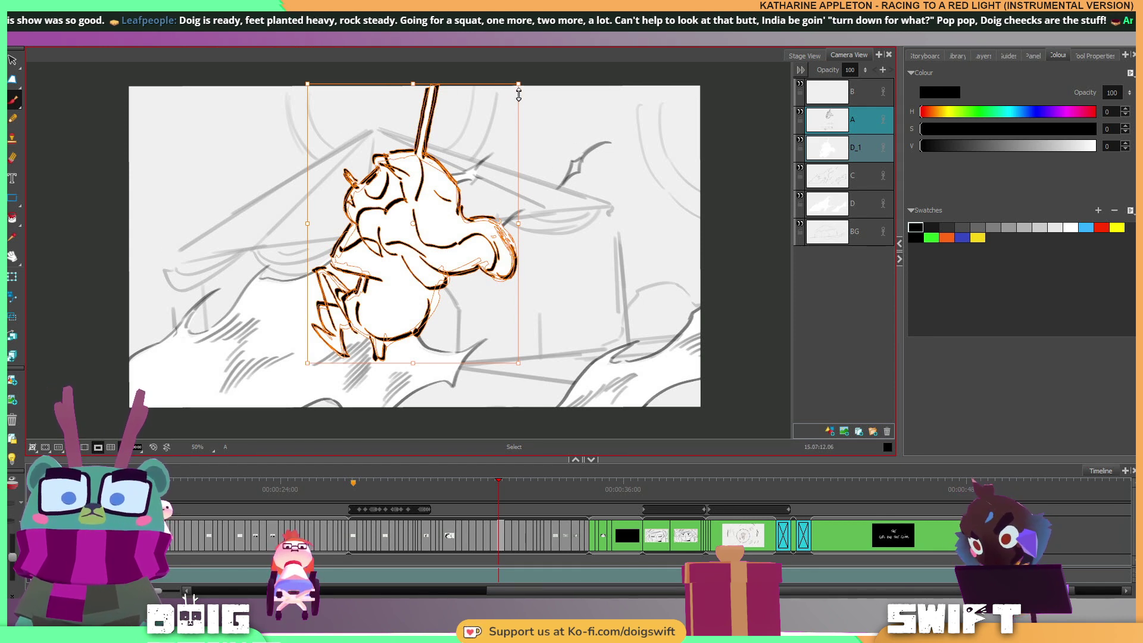
left_click_drag(516, 87, 514, 118)
key("alt+b")
Flip back and forth through the resized swing panels to examine how the girl's size and position match.
key("f")
key("f")
key("g")
key("g")
key("f")
key("f")
key("f")
key("Right")
key("Left")
key("Right")
key("Left")
key("Right")
key("Right")
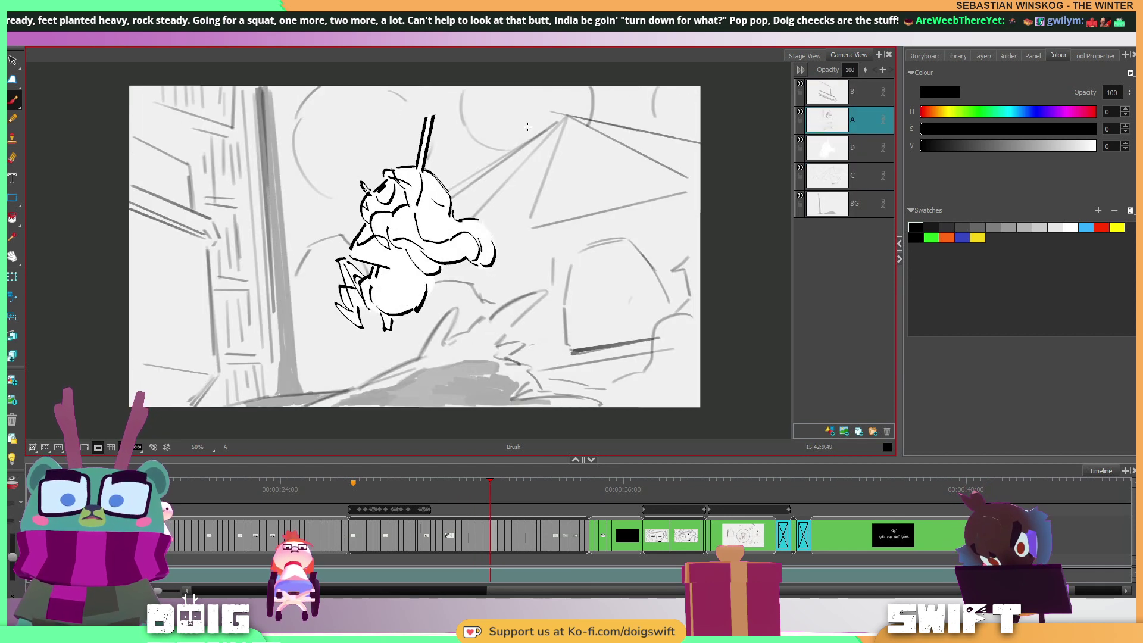
key("Left")
key("Left")
key("Left")
key("Right")
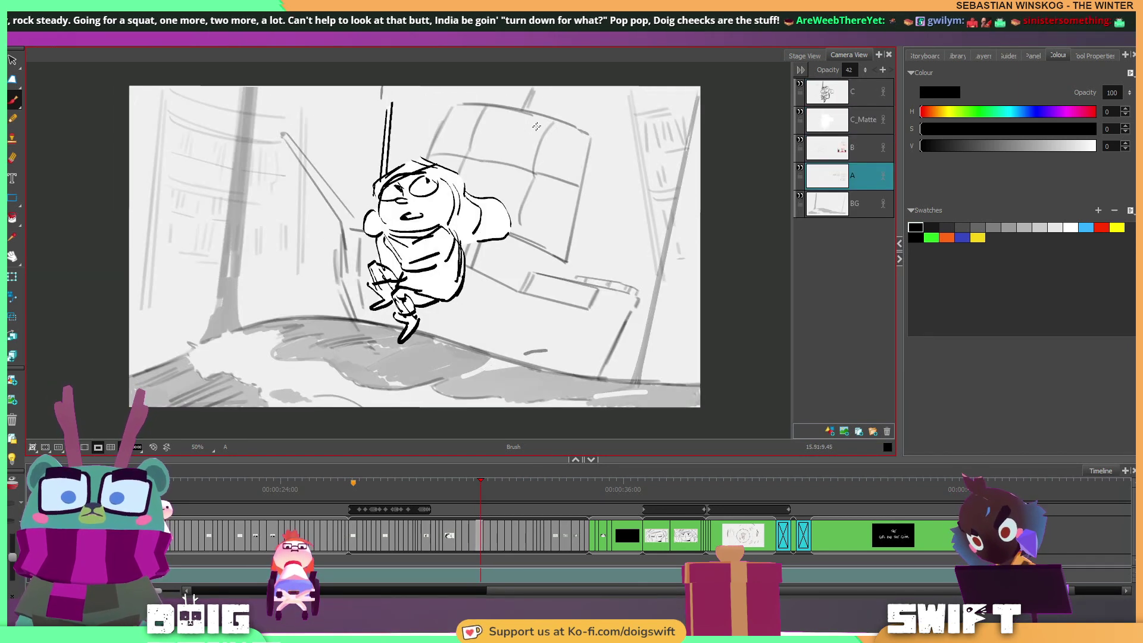
Scale down the girl on layers C and C_Matte of panel 24 a little more and compare with neighbouring panels.
left_click(814, 102)
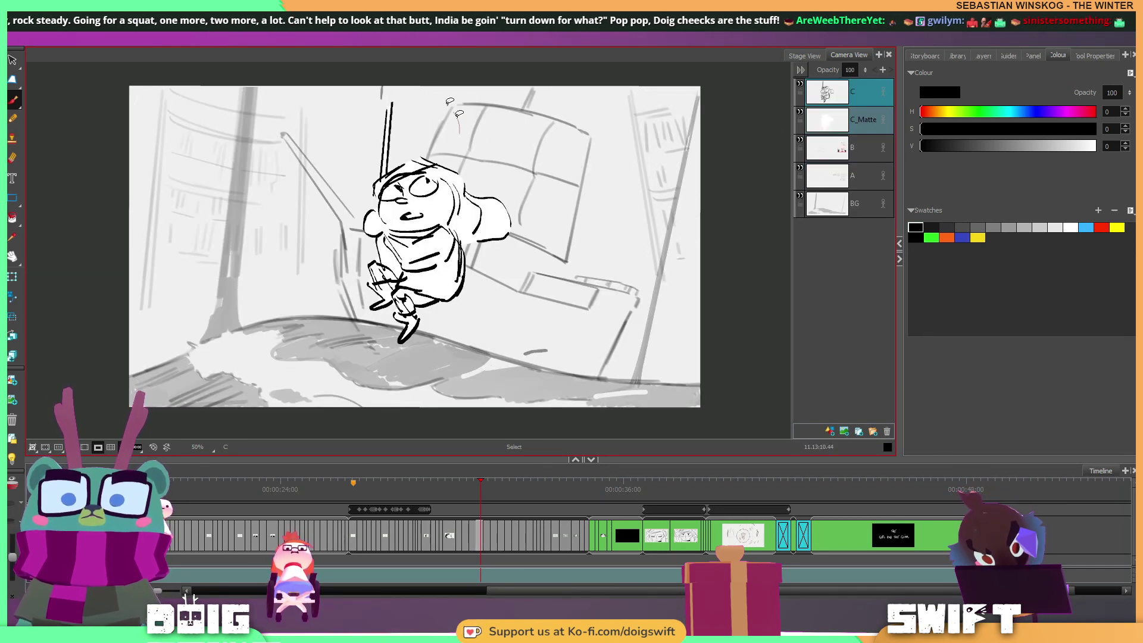
left_click_drag(512, 252, 506, 155)
left_click_drag(513, 102, 508, 108)
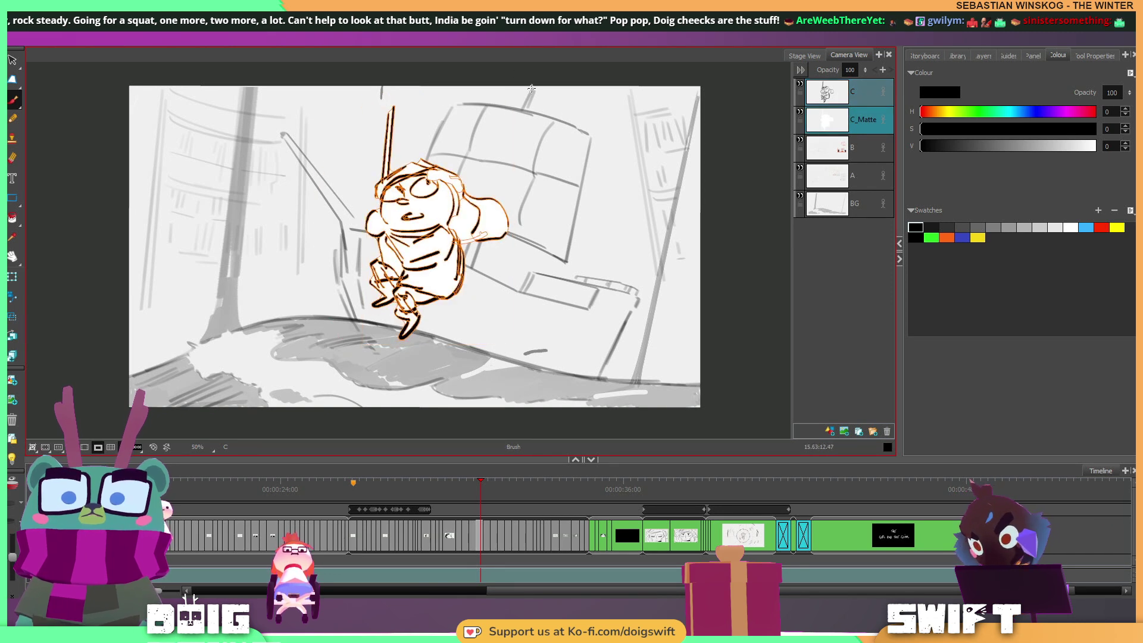
key("Right")
key("Left")
key("Right")
key("Right")
key("Left")
key("Left")
key("Right")
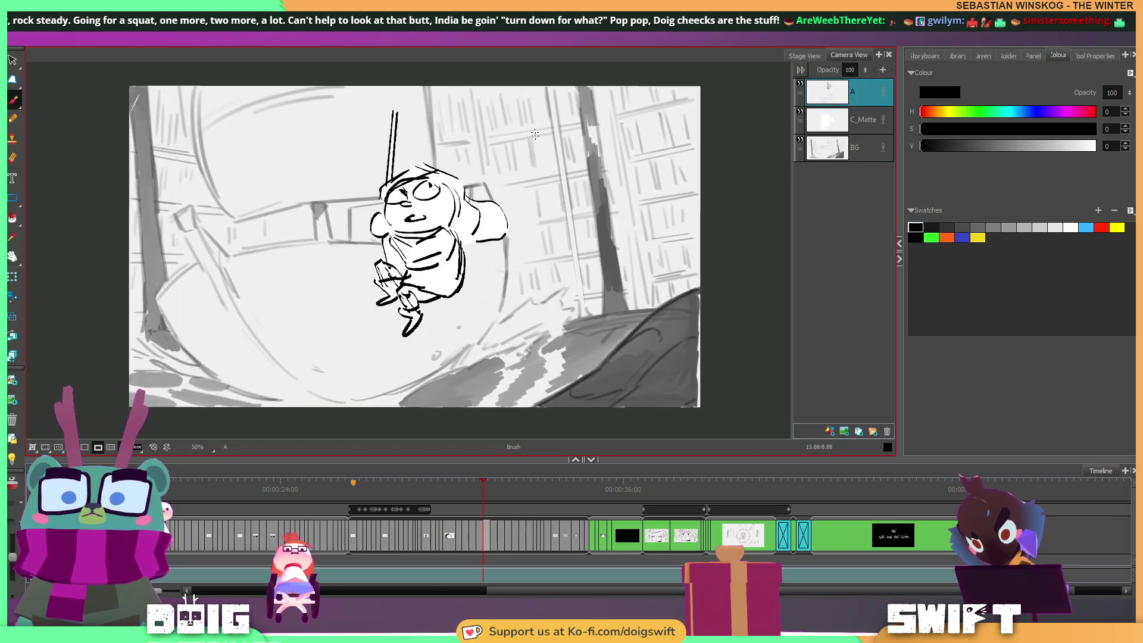
Shift the girl and her matte slightly left in the panel after panel 24 and check the swing across panels.
left_click_drag(530, 206, 509, 119)
left_click_drag(472, 186, 468, 190)
key("Left")
key("Right")
key("Right")
key("Right")
key("Left")
key("Left")
key("Left")
key("Left")
key("Left")
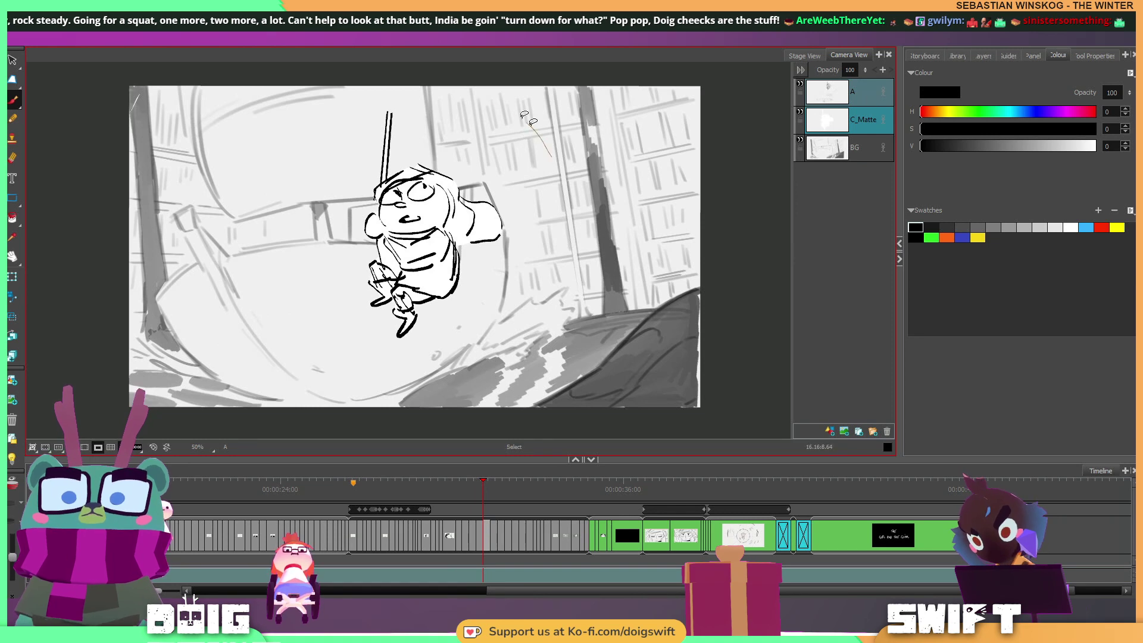
Rotate the girl and her matte slightly clockwise in the panel after panel 24 and recheck the neighbouring panels.
left_click_drag(546, 141, 522, 168)
left_click_drag(509, 112, 512, 107)
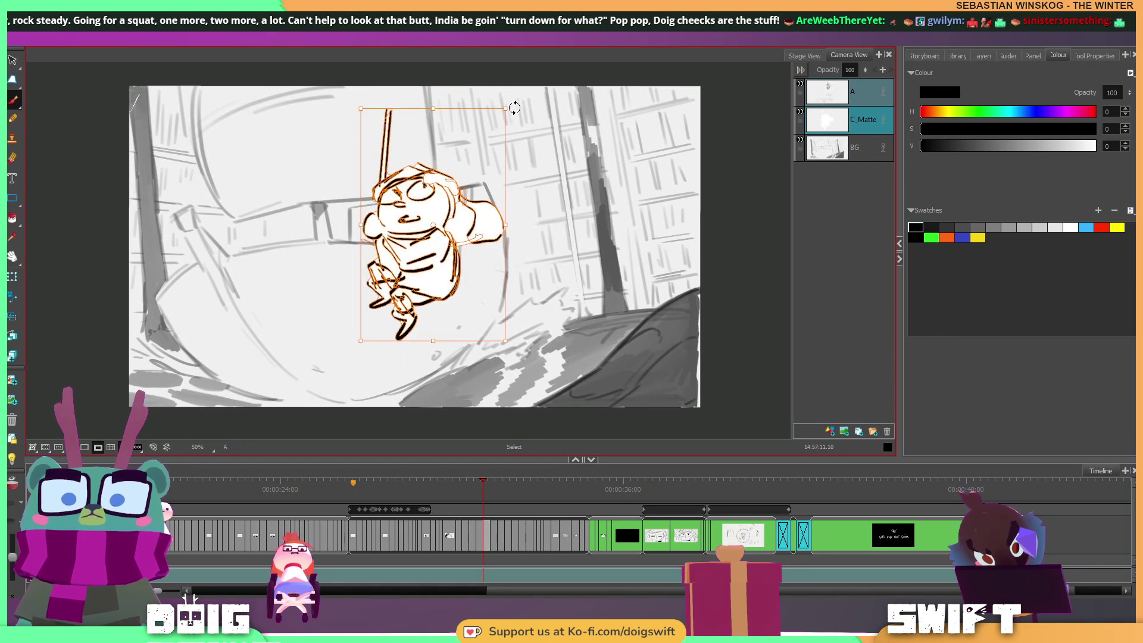
key("Left")
key("Left")
key("Left")
key("Left")
key("Left")
key("Left")
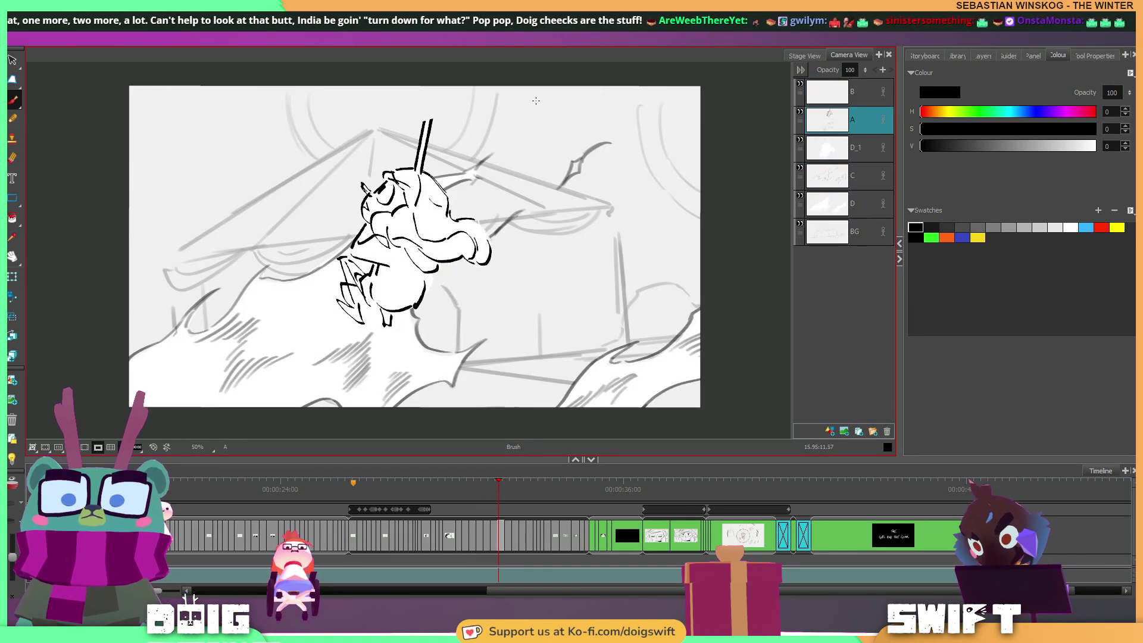
Scale down and reposition the girl on layers A and D_1 of the panel filled with hatched fur to match the preceding panel.
key("Right")
key("Right")
key("Right")
key("Right")
key("Right")
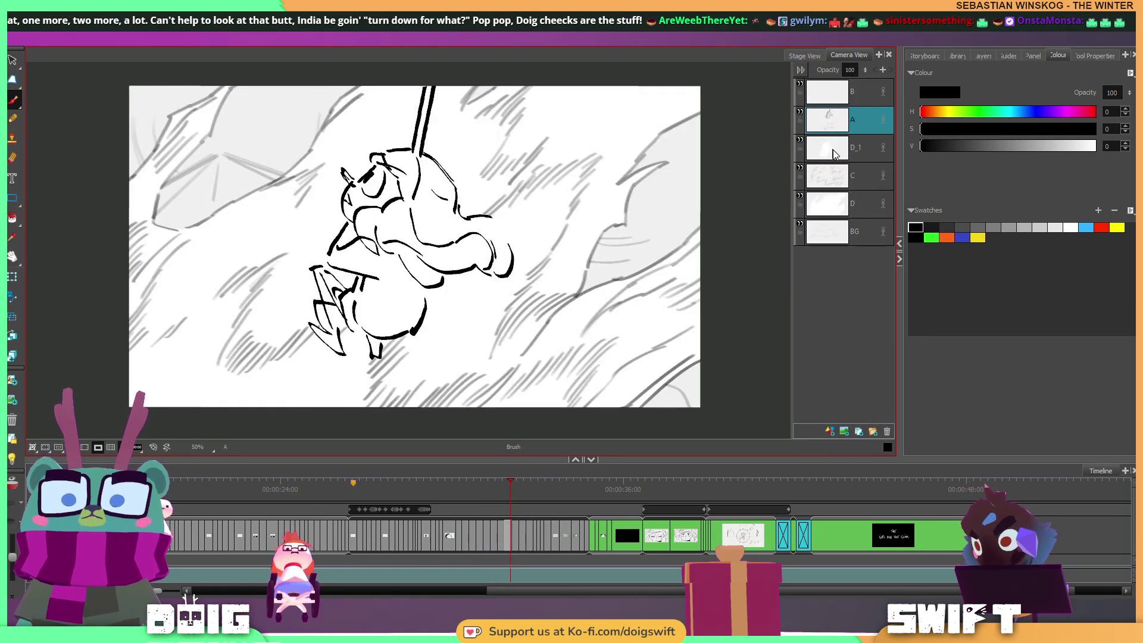
mouse_move(507, 60)
left_mouse_down()
mouse_move(509, 93)
mouse_move(495, 108)
left_mouse_up()
key("Left")
key("Left")
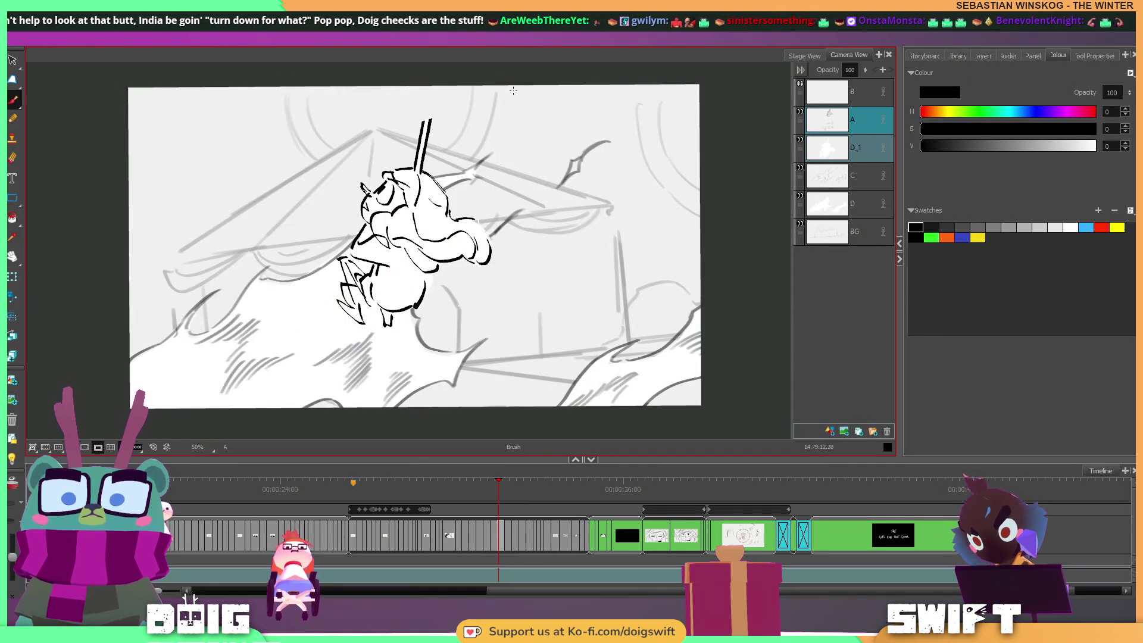
key("Left")
key("Right")
key("Right")
key("Right")
mouse_move(477, 110)
left_mouse_down()
mouse_move(332, 170)
mouse_move(487, 88)
mouse_move(483, 120)
left_mouse_up()
left_click_drag(447, 163, 453, 165)
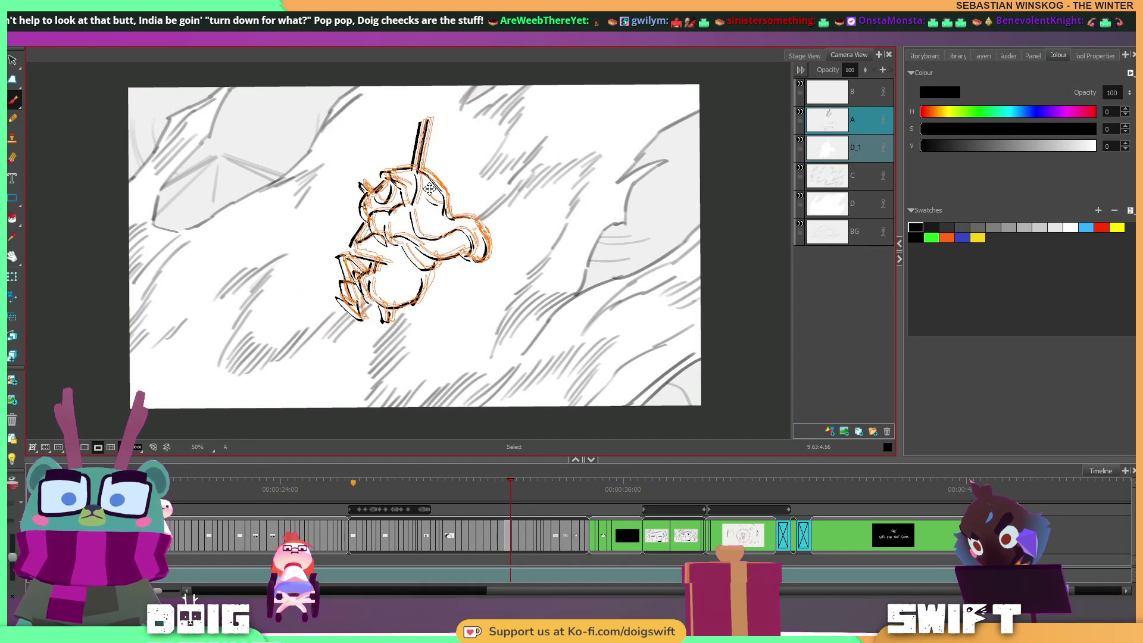
Flip through the preceding and following swing panels to examine the continuity of the girl's size and placement.
key("Left")
key("Left")
key("Right")
key("Right")
key("Right")
key("Right")
key("Right")
key("Right")
key("Right")
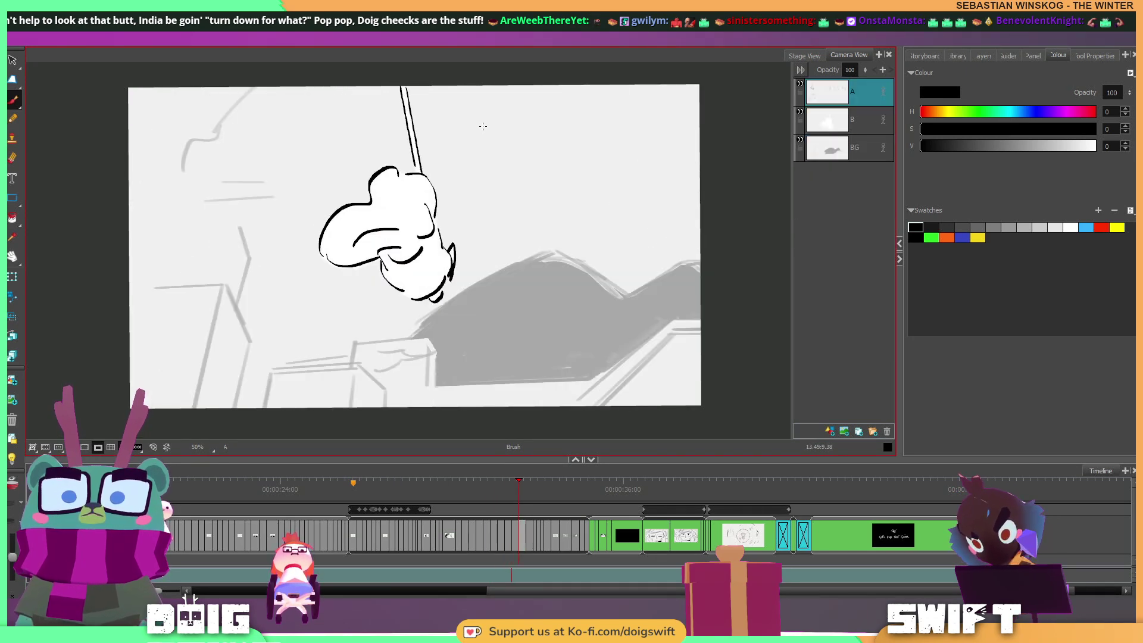
key("Right")
key("Right")
Move the girl on layer A to the right in the bookshelf panel before panel 24.
left_click_drag(551, 501, 472, 509)
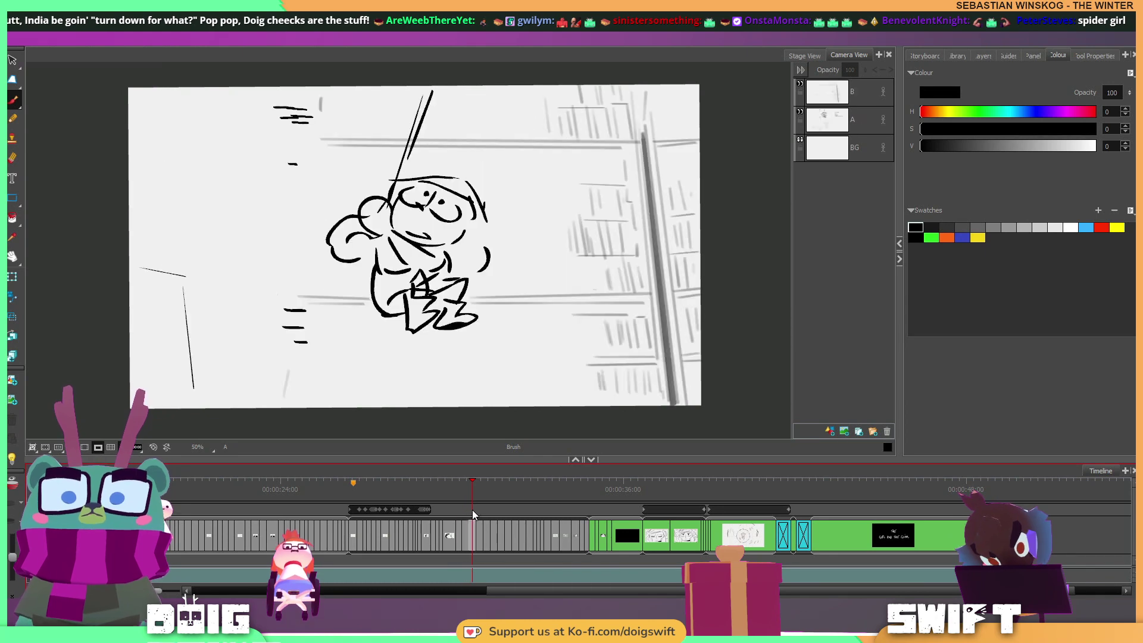
key("s")
mouse_move(480, 141)
left_mouse_down()
mouse_move(427, 84)
mouse_move(503, 234)
mouse_move(480, 140)
left_mouse_up()
left_click_drag(434, 298, 463, 294)
key("alt+b")
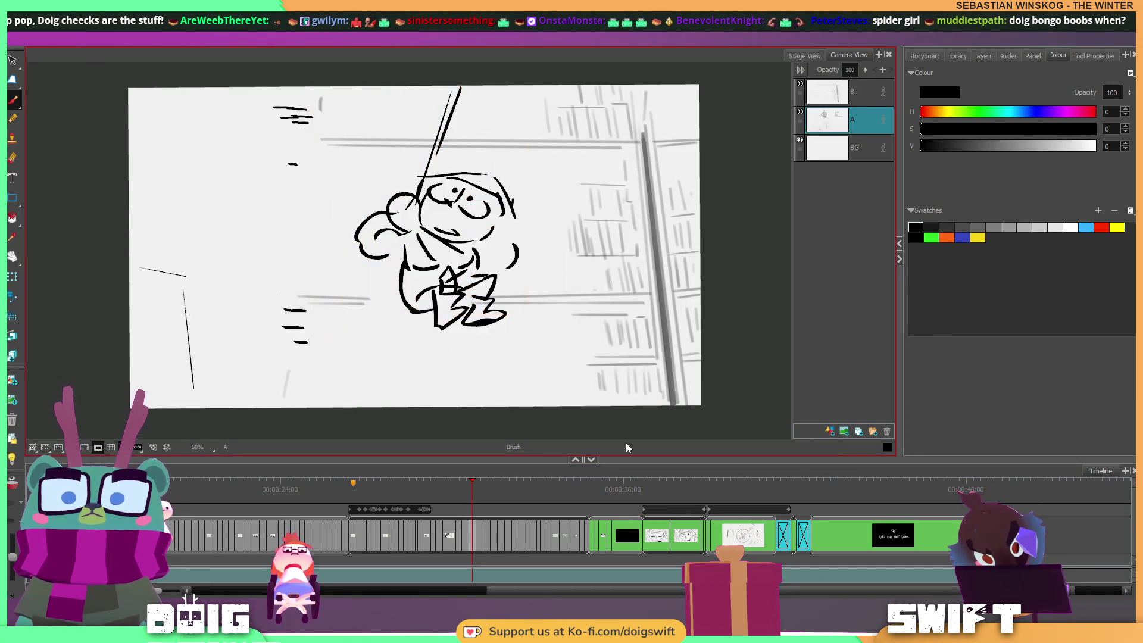
Rotate the girl on layers C and C_Matte of panel 24 slightly clockwise and shift her to the right.
mouse_move(466, 488)
left_mouse_down()
mouse_move(487, 486)
mouse_move(478, 487)
left_mouse_up()
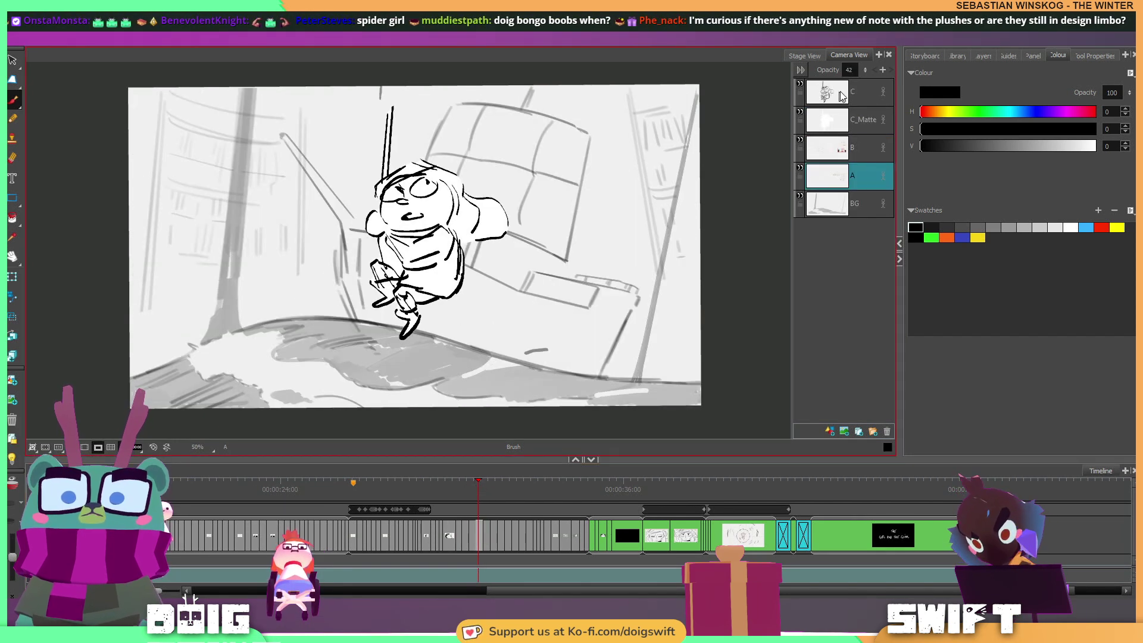
left_click(709, 139)
key("alt+s")
key("ctrl+a")
left_click_drag(520, 108, 511, 123)
left_click_drag(457, 204, 475, 203)
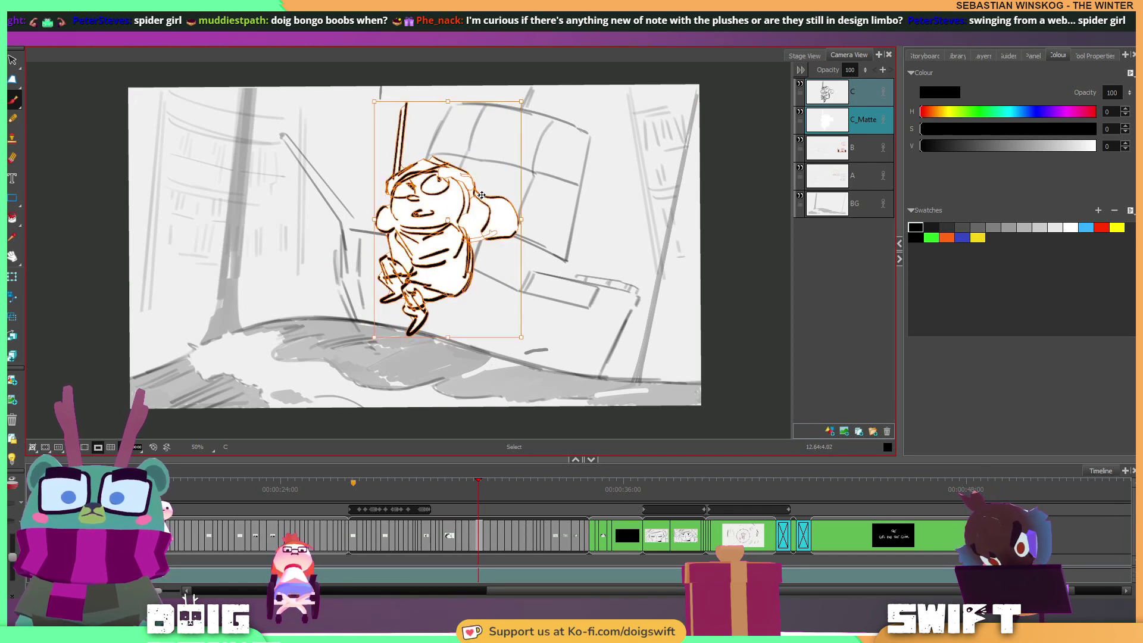
key("alt+b")
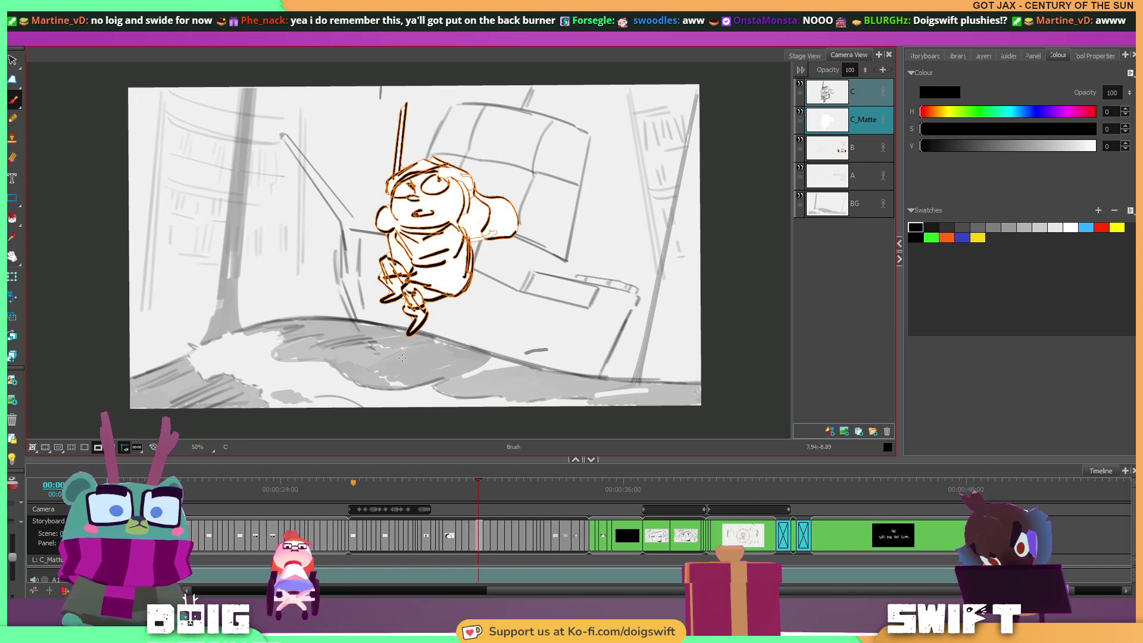
Flip between panel 24 and its neighbours to examine how the girl's swing reads from pose to pose.
key("Left")
key("Left")
key("Left")
key("Left")
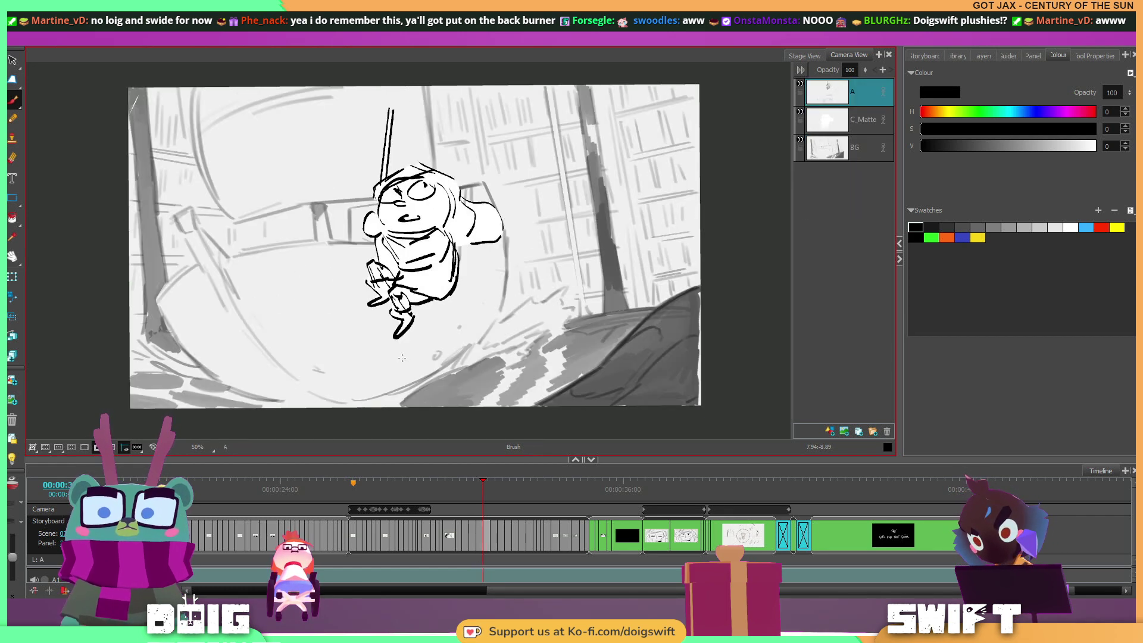
key("Right")
key("Right")
key("Left")
key("Left")
key("Left")
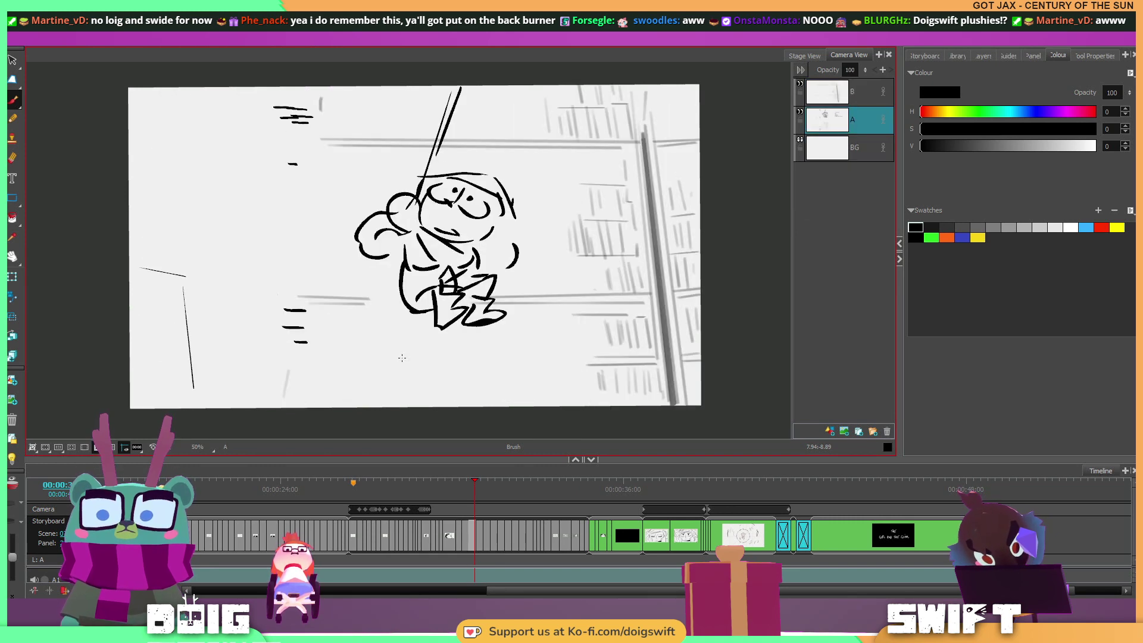
key("Right")
key("Right")
key("Right")
key("Right")
key("Right")
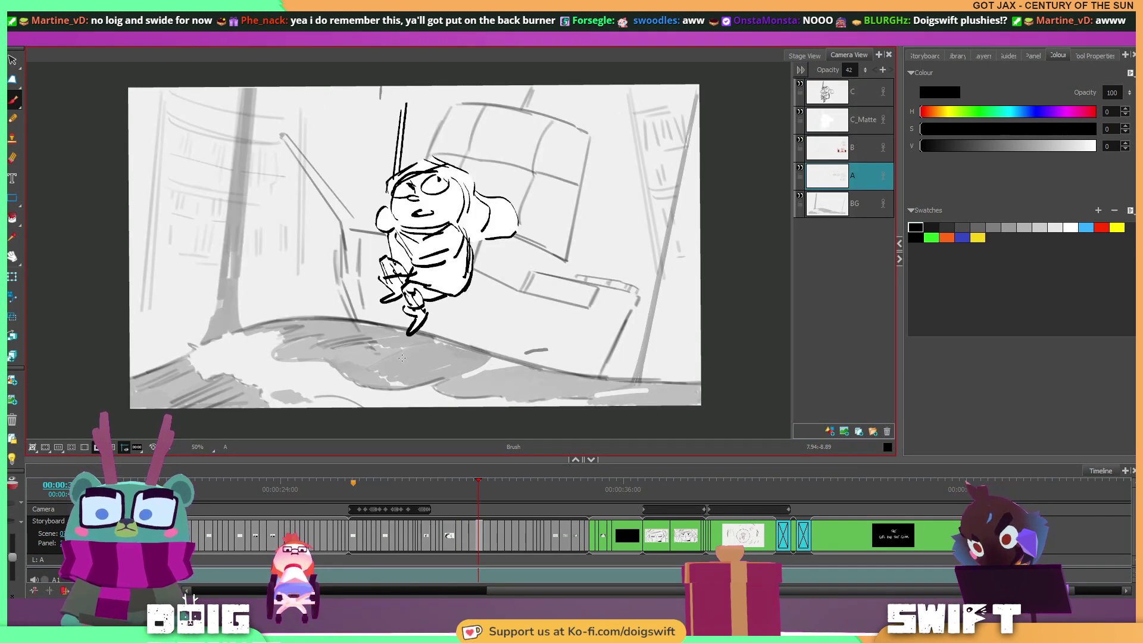
Nudge the girl and her matte on layers C and C_Matte of panel 24 slightly up and to the right.
left_click(845, 100)
left_click(846, 123, "shift")
key("s")
mouse_move(532, 173)
left_mouse_down()
mouse_move(374, 365)
mouse_move(524, 197)
left_mouse_up()
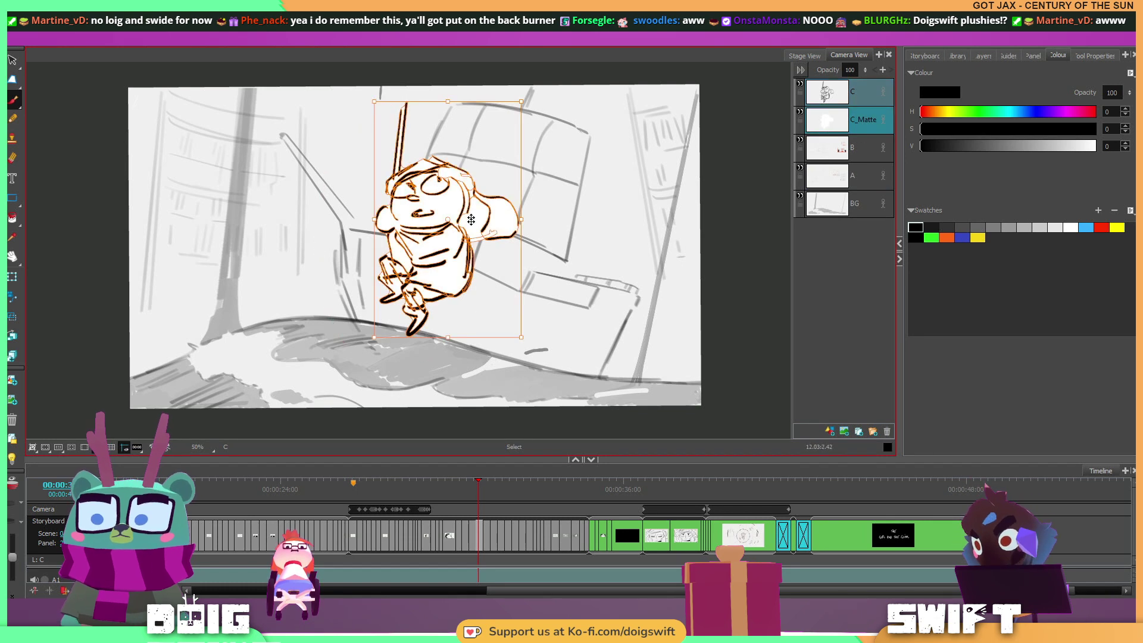
left_click_drag(531, 106, 540, 108)
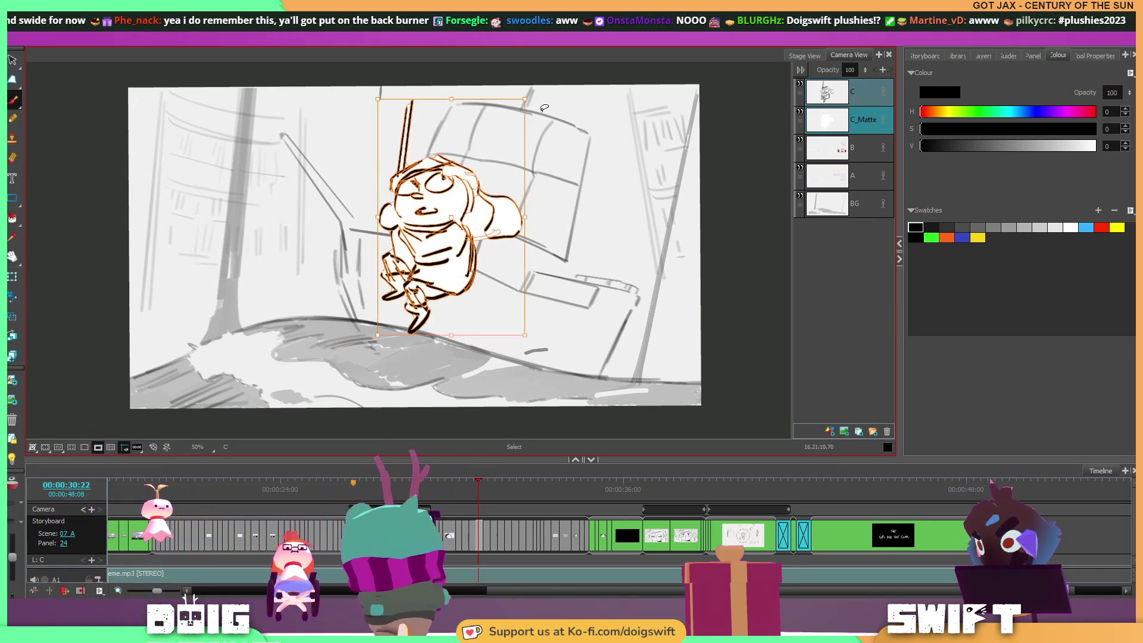
Nudge the girl and her matte on layers C and C_Matte of panel 24 slightly down and to the right.
key("Right")
key("Right")
key("Left")
key("Left")
key("Left")
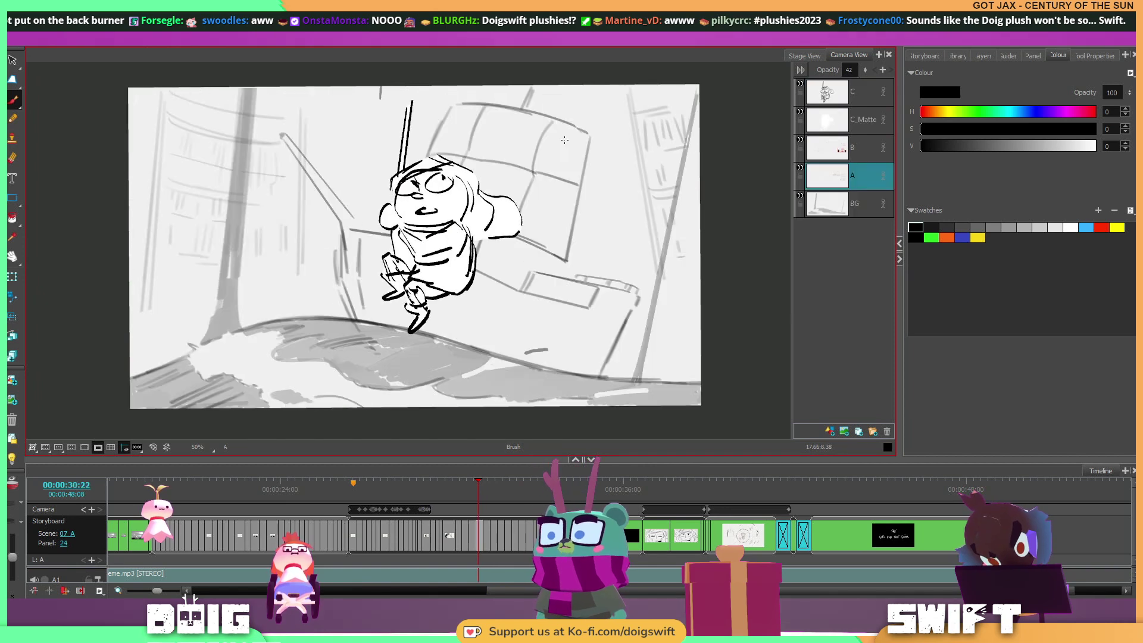
key("Right")
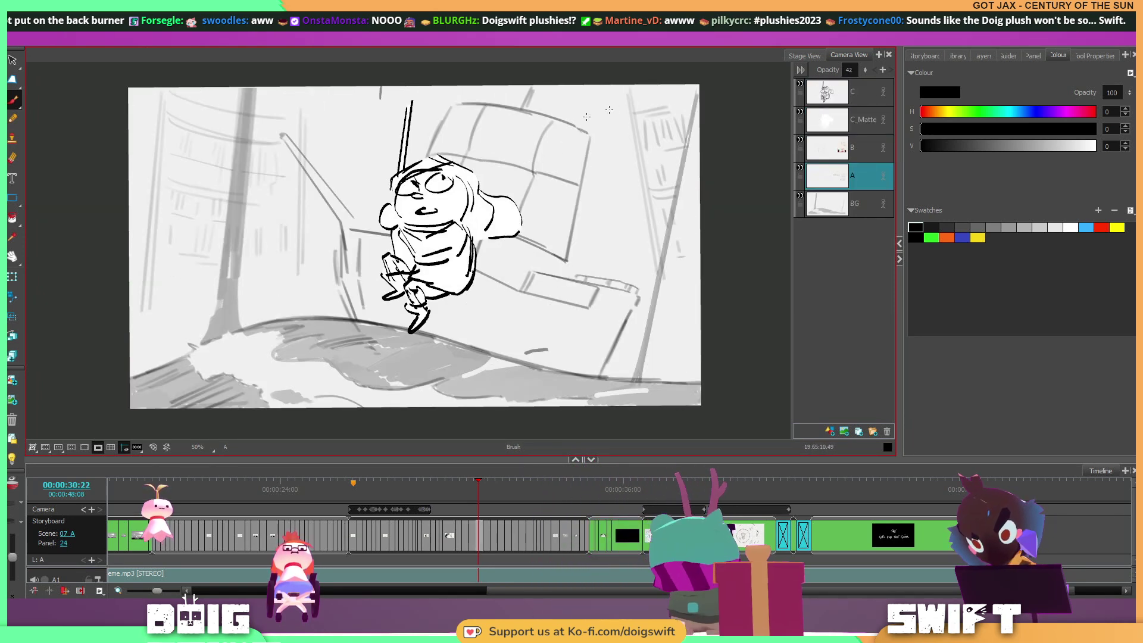
left_click(822, 96)
left_click(823, 121, "shift")
key("s")
mouse_move(559, 201)
left_mouse_down()
mouse_move(533, 255)
mouse_move(534, 152)
mouse_move(558, 202)
left_mouse_up()
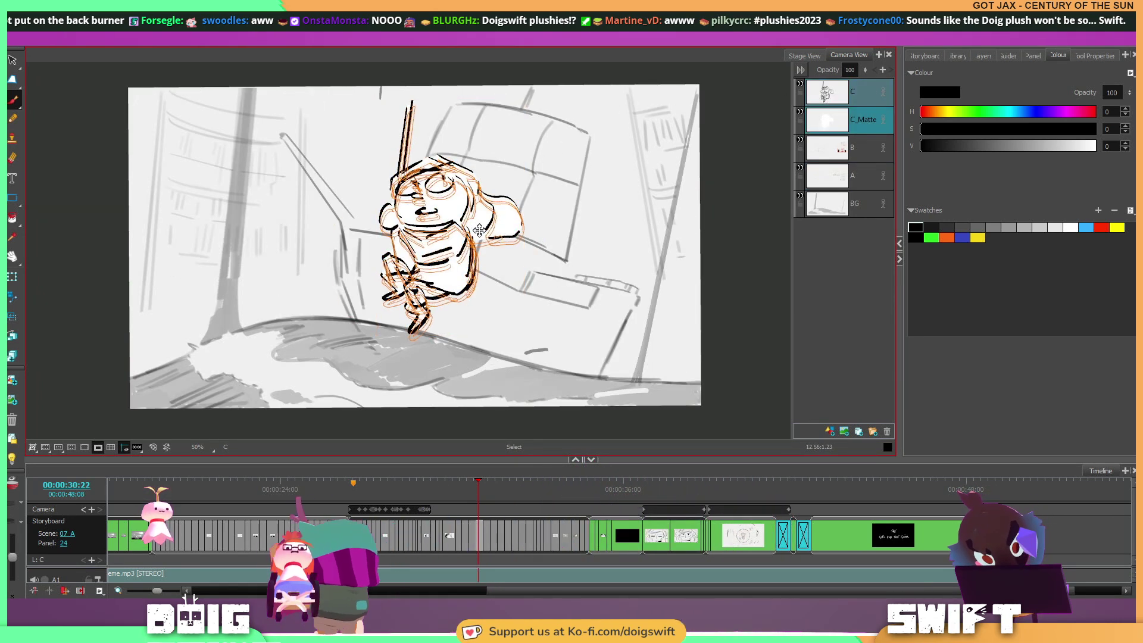
key("alt+b")
Nudge the girl and her matte on layers A and C_Matte of the bookshelf panel at 00:00:31:02 slightly up and to the left.
key("Right")
key("Left")
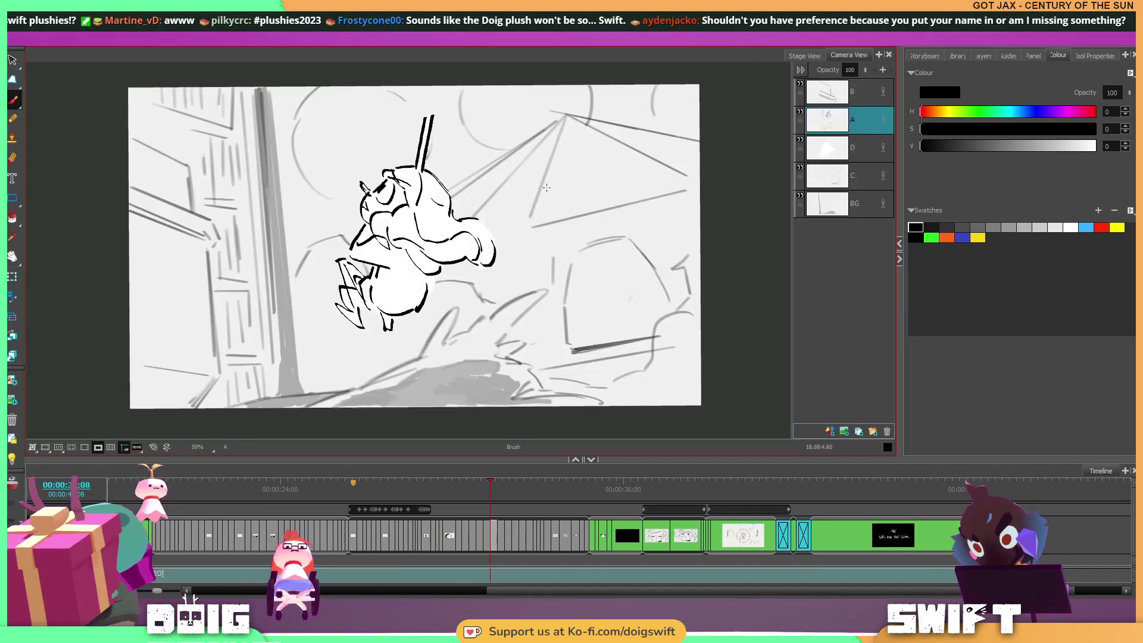
key("Right")
key("Right")
key("Left")
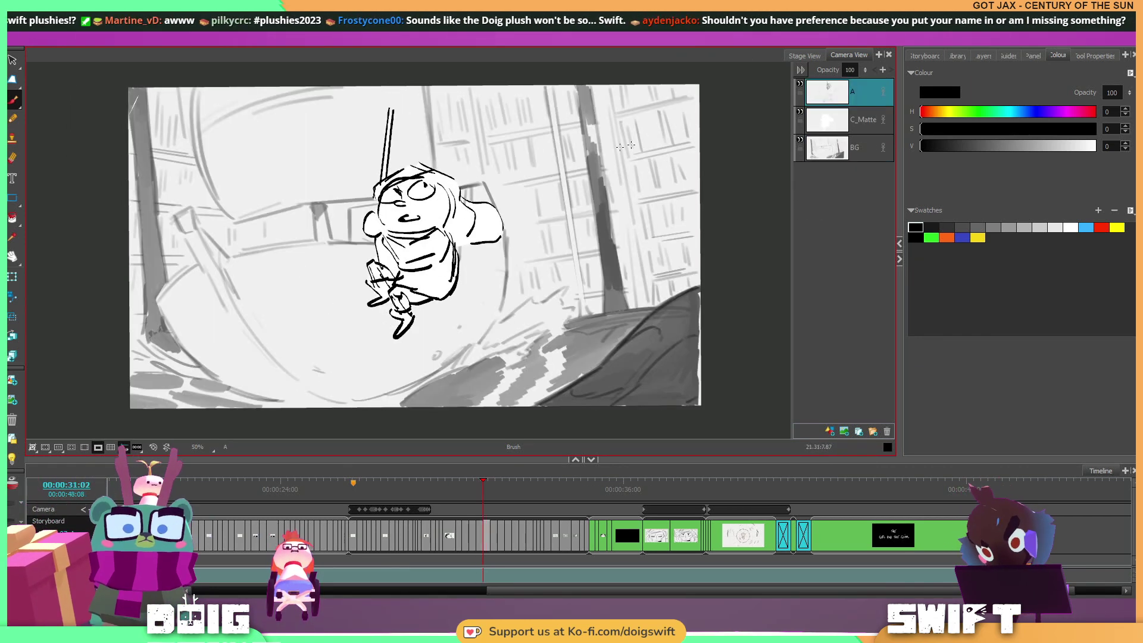
left_click(821, 121, "shift")
key("s")
mouse_move(532, 141)
left_mouse_down()
mouse_move(356, 331)
mouse_move(532, 132)
mouse_move(517, 112)
left_mouse_up()
key("alt+b")
Flip back and forth through the panels around panel 24 and the bookshelf panel to examine the continuity of the girl's swing.
key("Right")
key("Right")
key("Right")
key("Right")
key("Left")
key("Left")
key("Left")
key("Left")
key("Left")
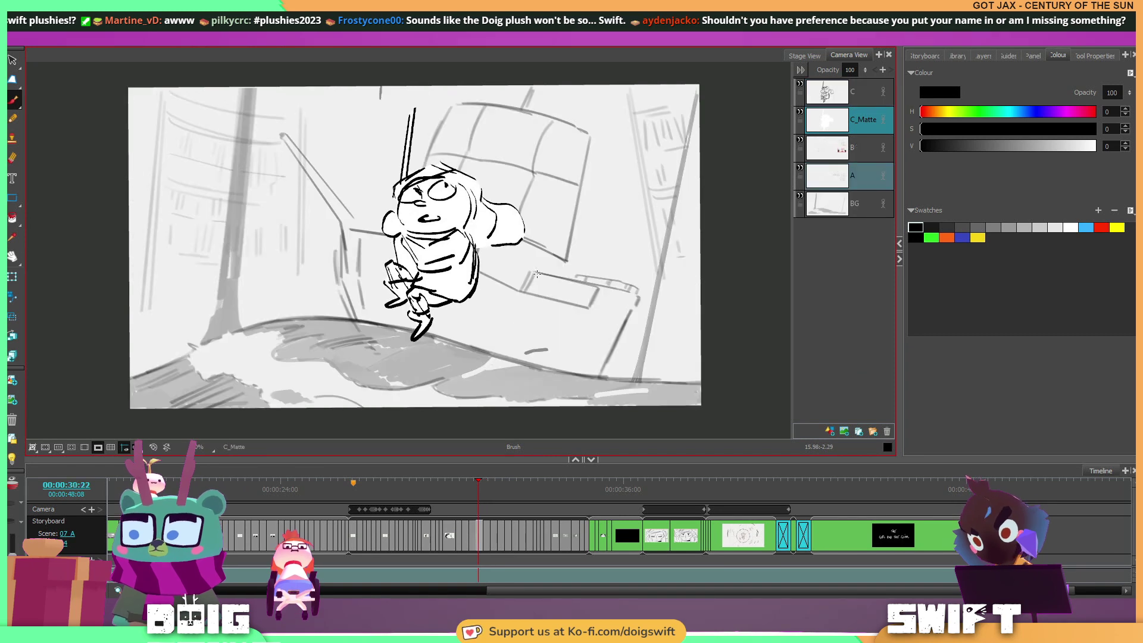
key("Left")
key("Right")
key("Right")
key("Right")
key("Left")
key("Right")
key("Right")
key("Right")
key("Right")
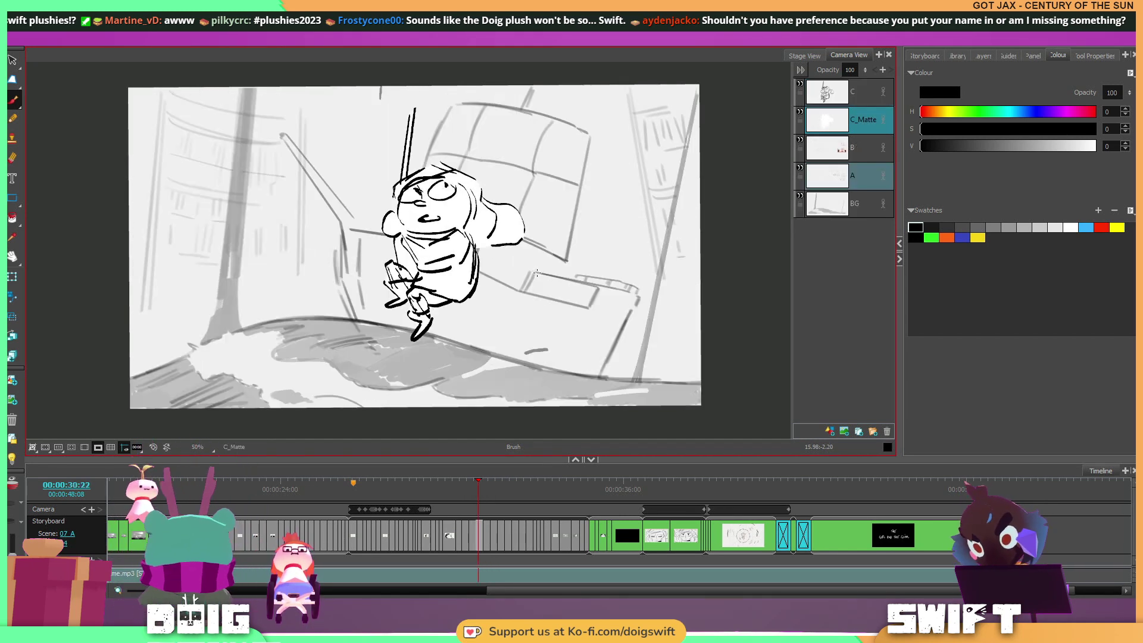
key("Left")
key("Left")
key("Left")
key("Left")
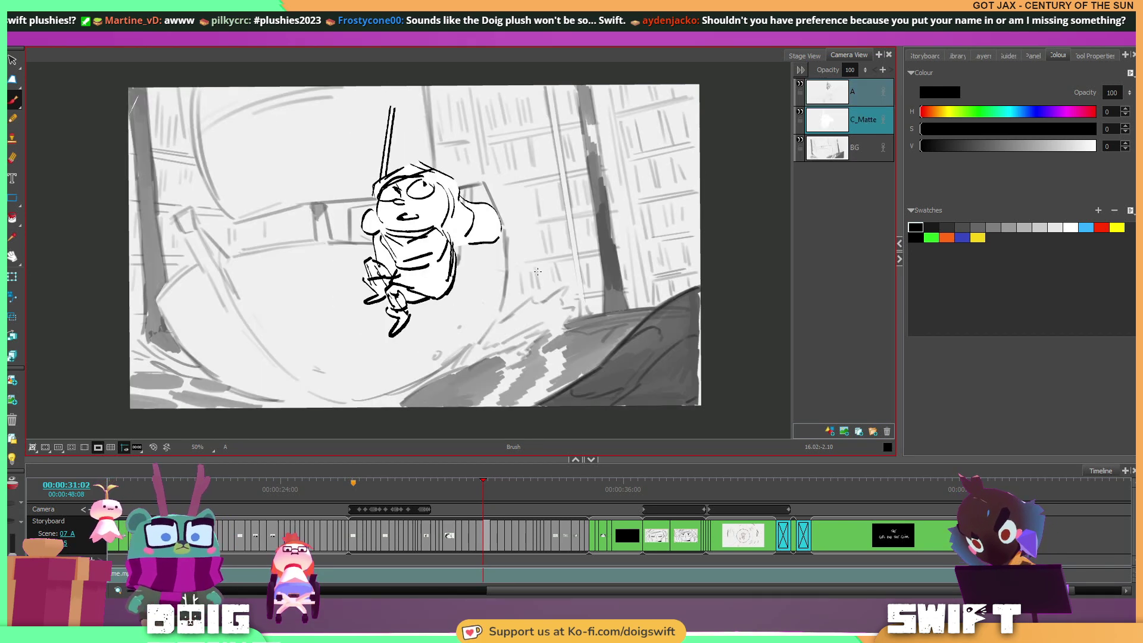
key("Right")
key("Right")
key("Right")
key("Right")
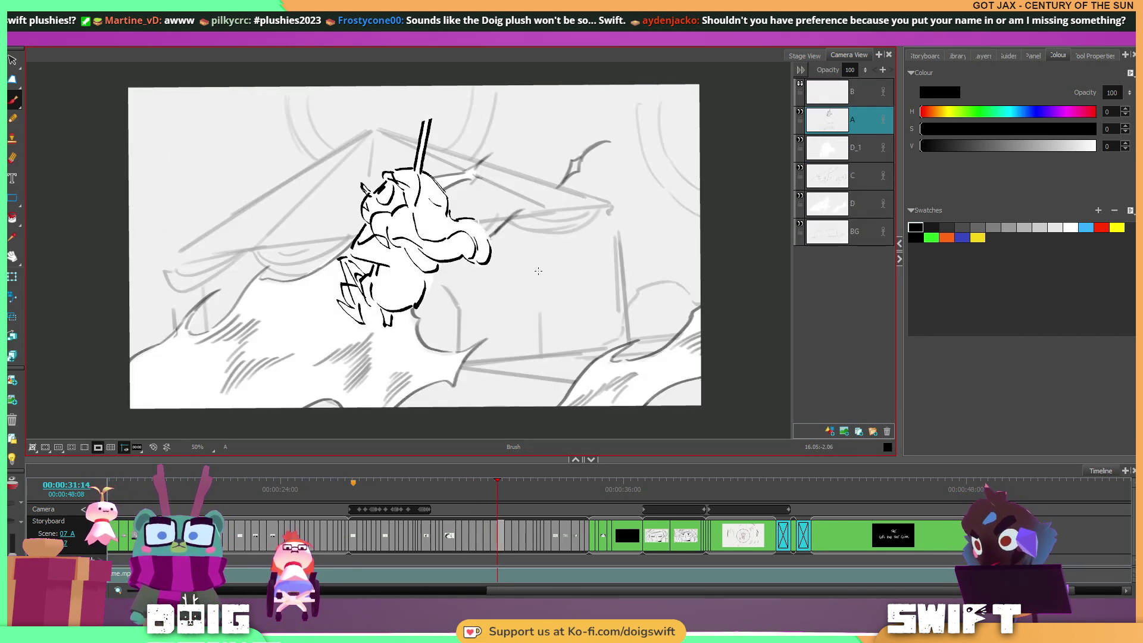
Move the girl and her matte on layers A and D of the panel at 00:00:31:08 slightly up and to the right.
key("Left")
left_click(840, 171, "shift")
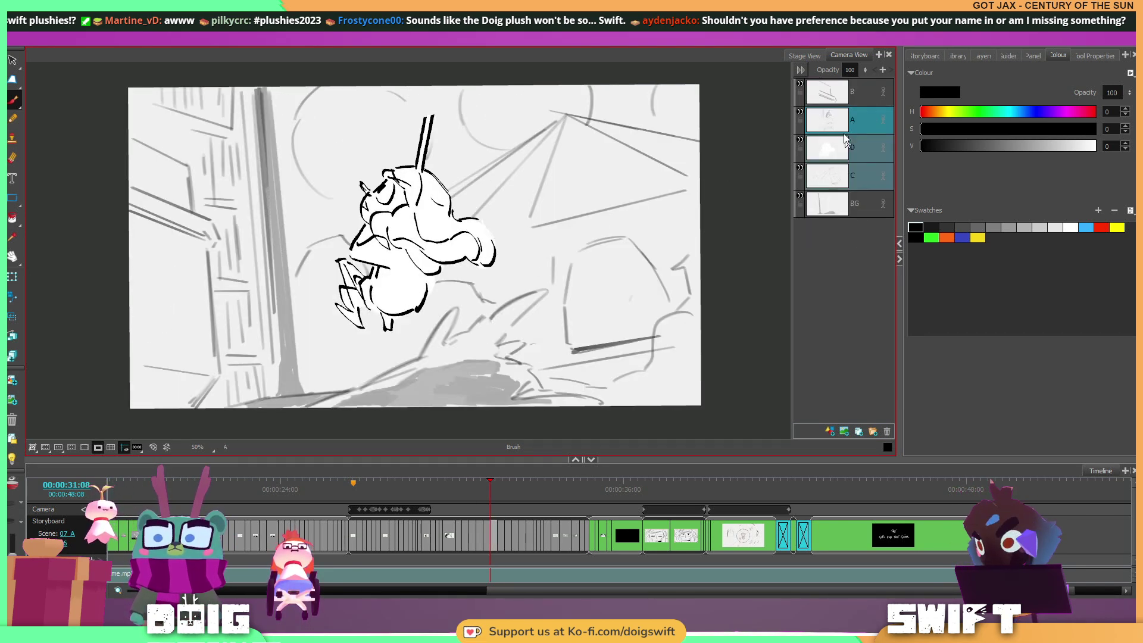
left_click(850, 123)
left_click(849, 149, "shift")
key("alt+s")
key("ctrl+a")
mouse_move(455, 249)
left_mouse_down()
mouse_move(357, 342)
mouse_move(505, 204)
mouse_move(507, 220)
mouse_move(472, 238)
left_mouse_up()
left_click(514, 208)
Flip between the bookshelf panel and the panels up to 00:00:31:20 to compare the girl's position from pose to pose.
key("f")
key("g")
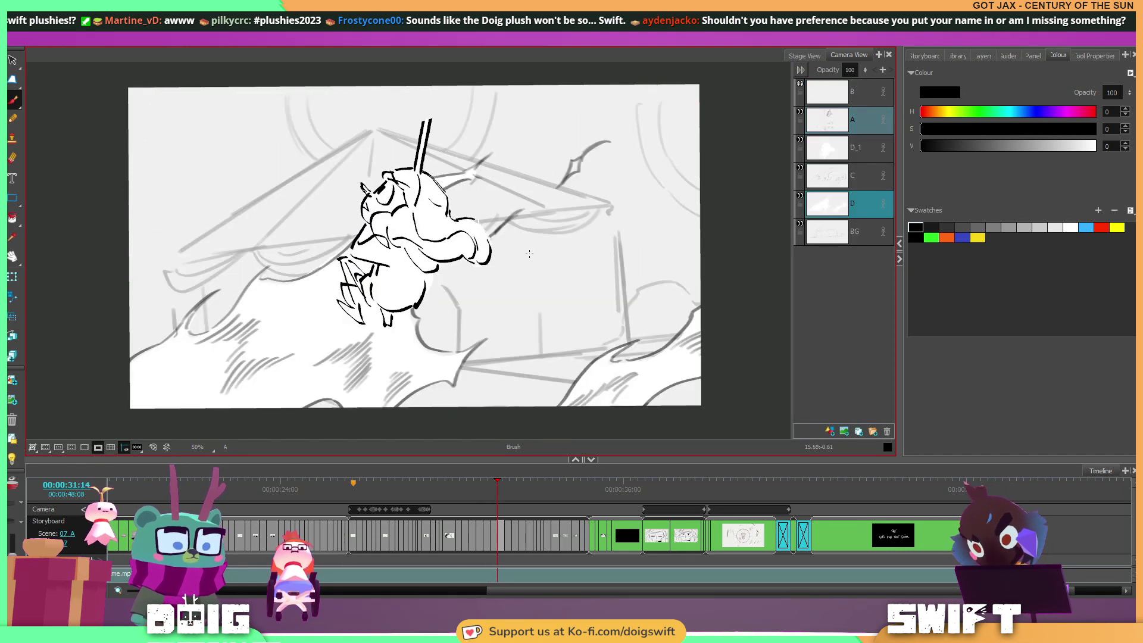
key("g")
key("g")
key("g")
key("f")
key("f")
key("f")
key("f")
key("Right")
key("Right")
key("Right")
key("Right")
key("Right")
key("Right")
key("Right")
key("f")
key("g")
key("f")
key("f")
key("g")
key("g")
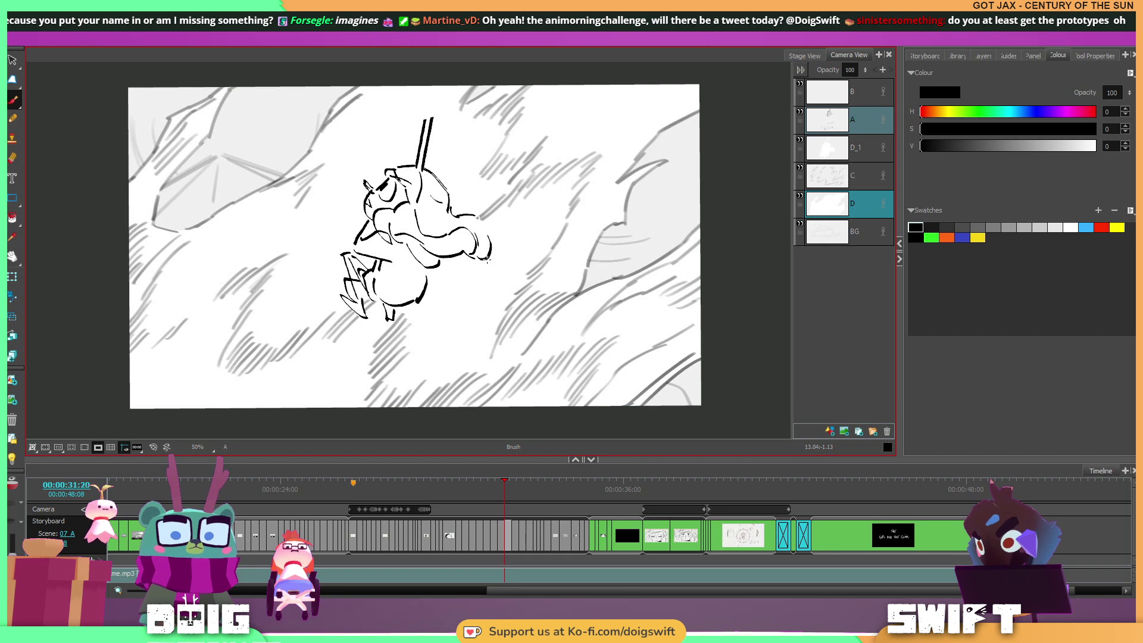
key("f")
key("f")
key("f")
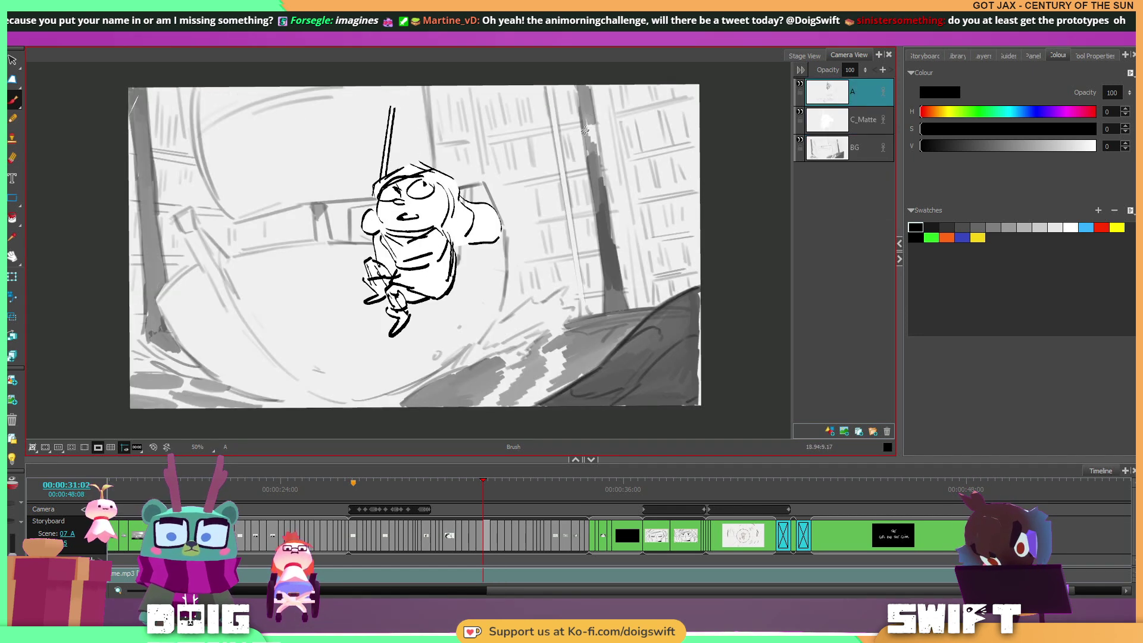
key("g")
key("g")
key("Right")
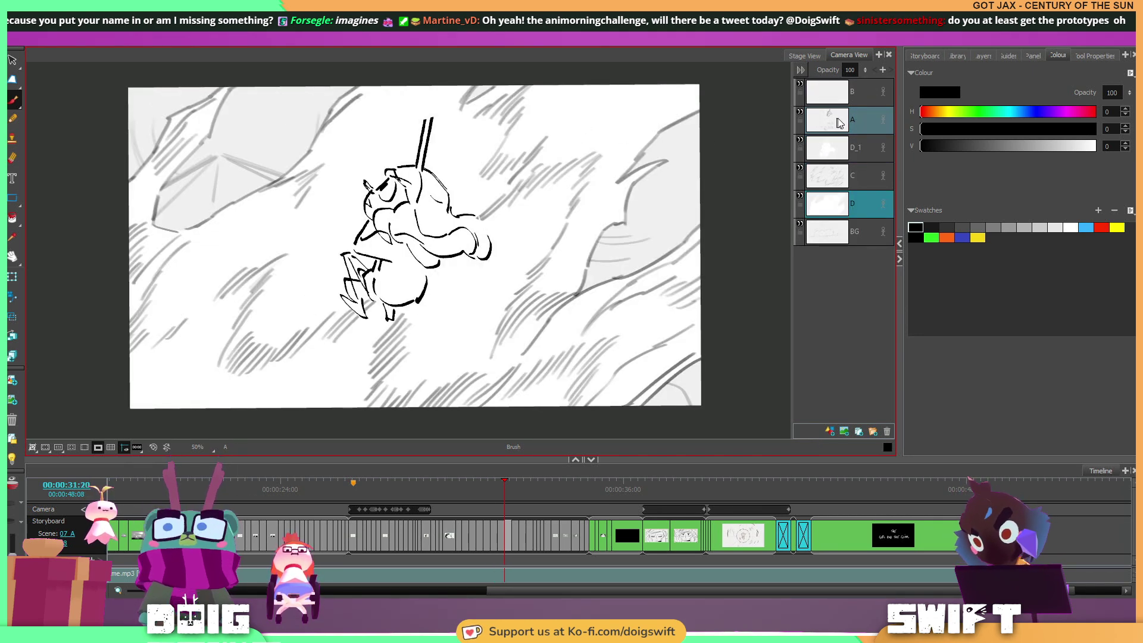
Shift the girl and her matte on layers A and D_1 of the panel at 00:00:31:20 slightly down to match the preceding panels.
left_click(845, 149)
key("alt+s")
mouse_move(506, 221)
left_mouse_down()
mouse_move(484, 289)
mouse_move(518, 202)
mouse_move(506, 223)
left_mouse_up()
key("alt+b")
key("Left")
key("Left")
key("Left")
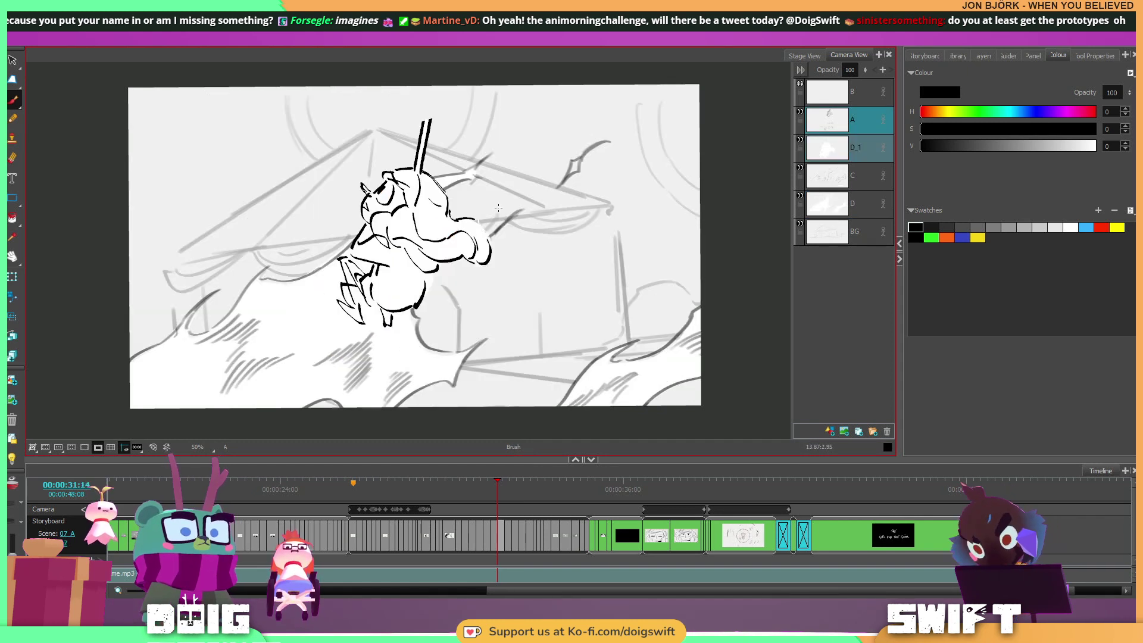
key("Right")
key("Right")
key("Right")
key("alt+s")
mouse_move(520, 205)
left_mouse_down()
mouse_move(453, 331)
mouse_move(524, 197)
mouse_move(518, 217)
left_mouse_up()
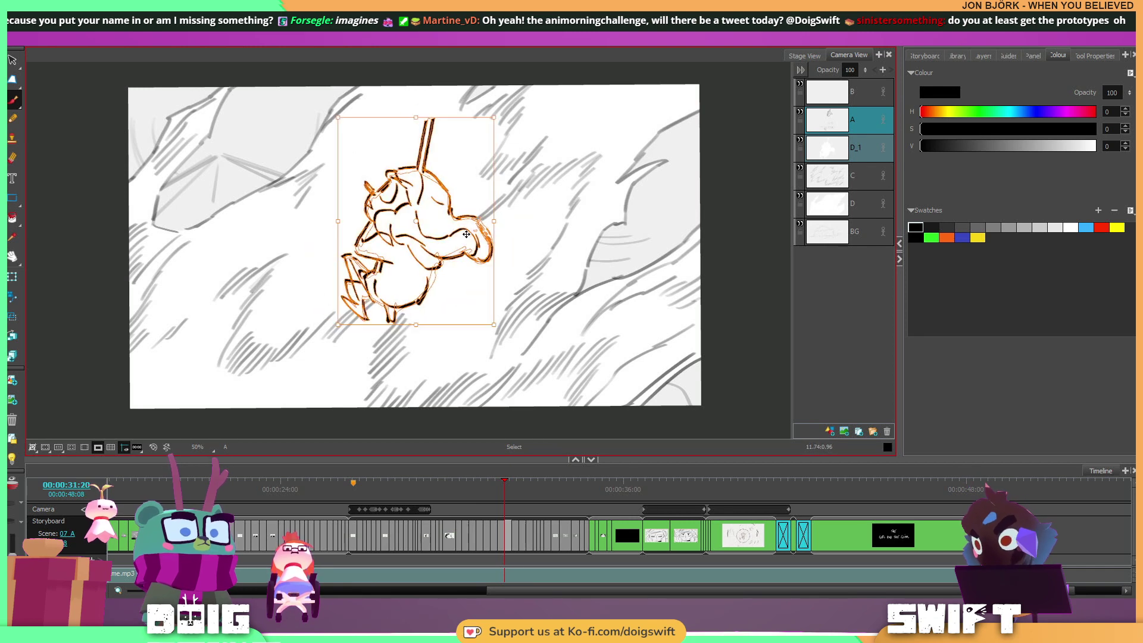
key("alt+b")
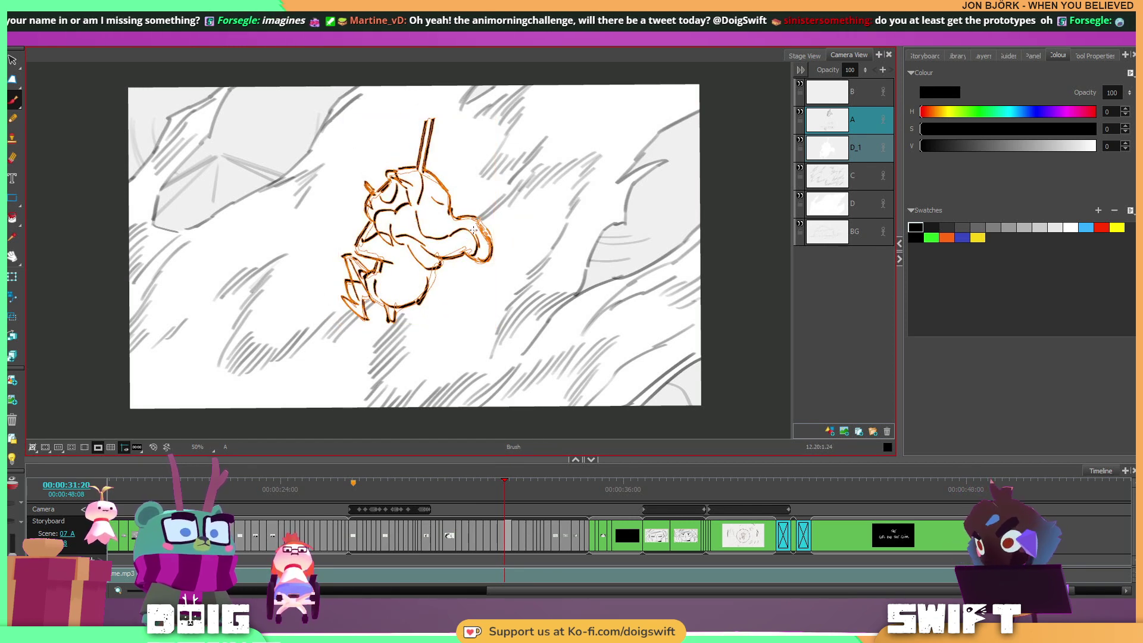
Flip between the panels at 00:00:31:20 and 00:00:32:02 to check how the girl's poses connect.
key("Right")
key("Right")
key("Right")
key("Right")
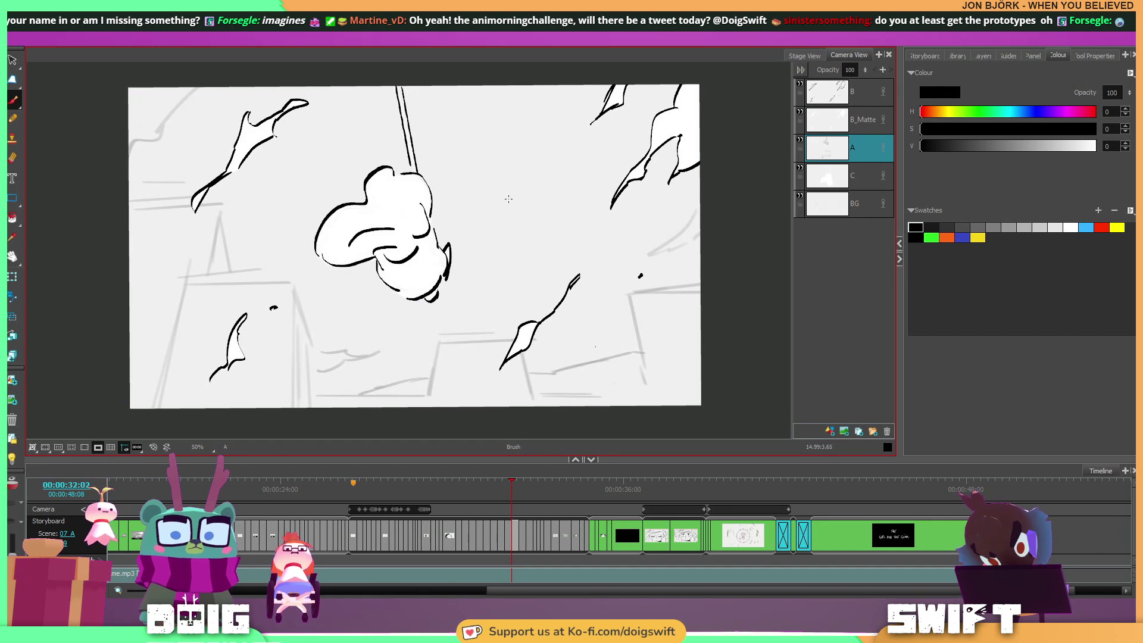
key("Left")
key("Left")
key("Left")
key("Left")
key("Right")
key("Right")
key("Right")
key("Right")
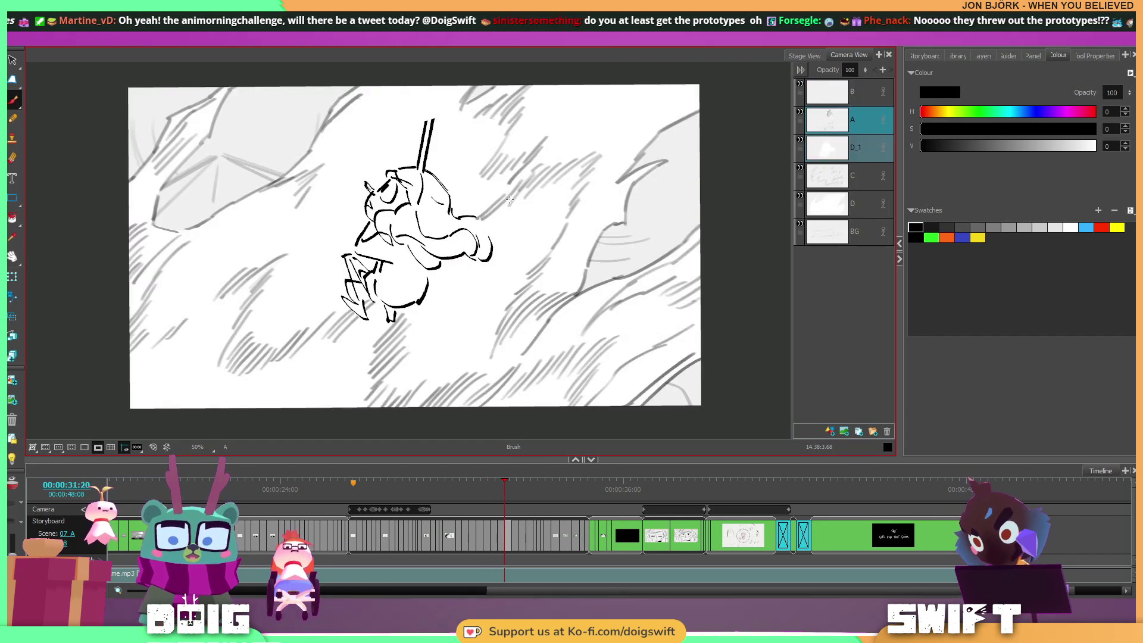
Step through the following panels to 00:00:33:06 and compare the girl's size and placement with her neighbouring poses.
key("Right")
key("Right")
key("Right")
key("Right")
key("Right")
key("Right")
key("Right")
key("Right")
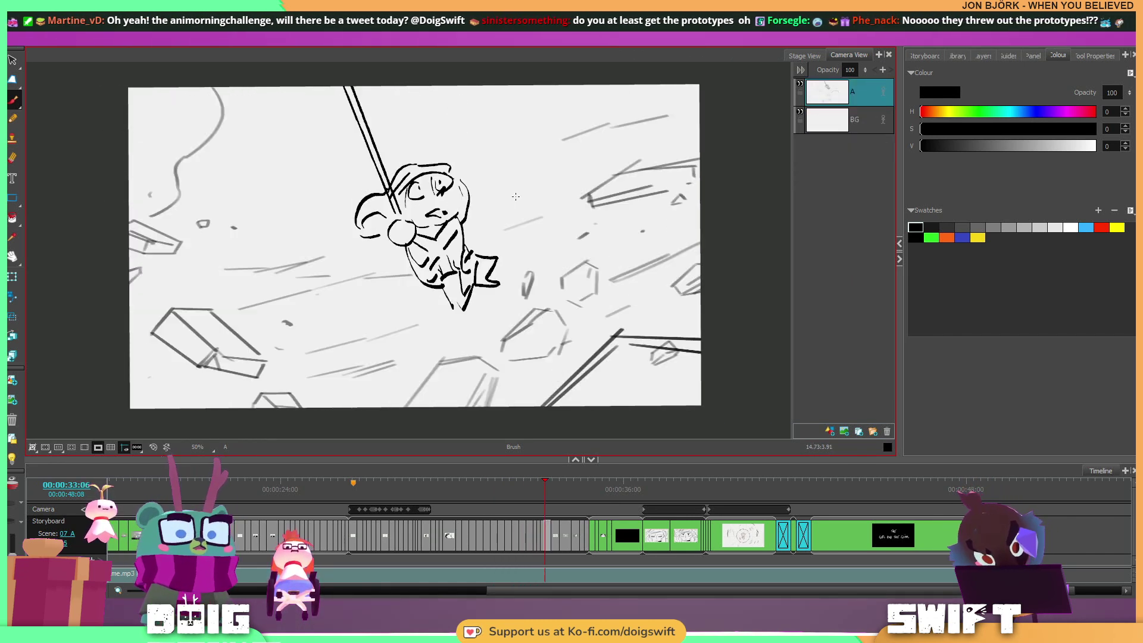
key("Right")
key("Left")
key("Left")
key("Left")
key("Left")
key("Left")
key("Right")
key("Right")
key("Left")
key("Right")
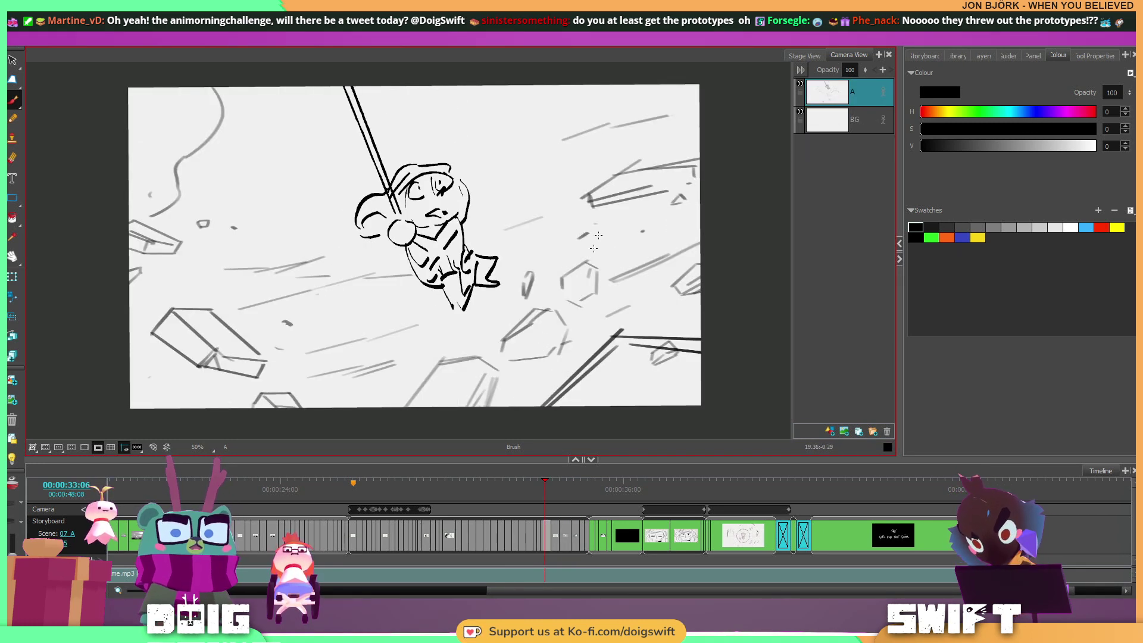
mouse_move(425, 122)
left_mouse_down()
mouse_move(347, 128)
mouse_move(364, 288)
left_mouse_up()
left_click_drag(516, 265, 524, 238)
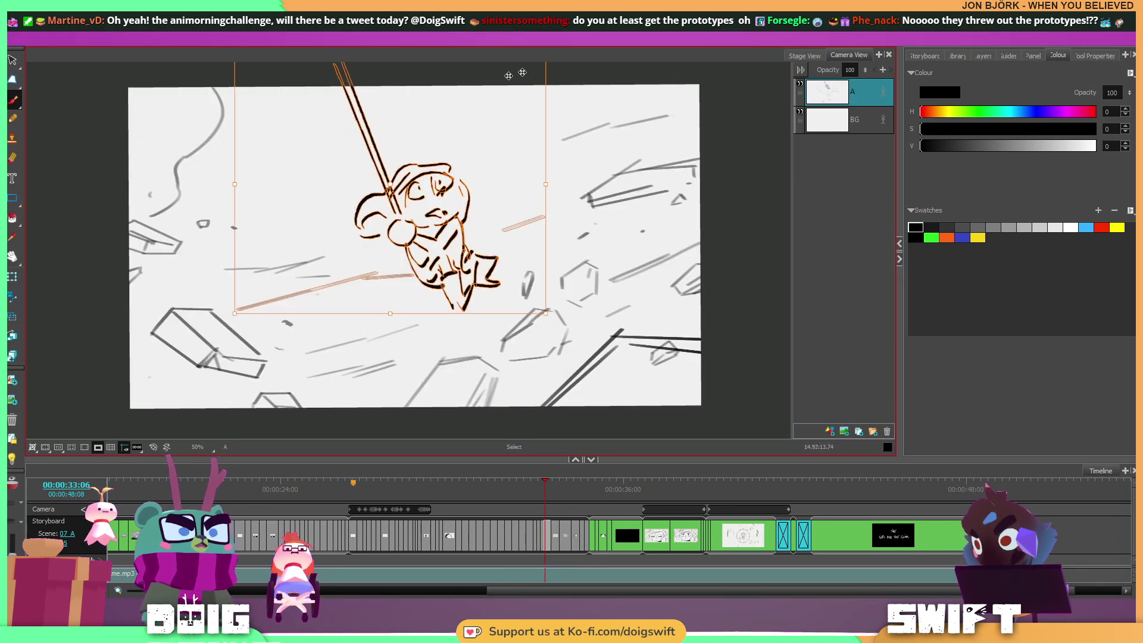
left_click(576, 217)
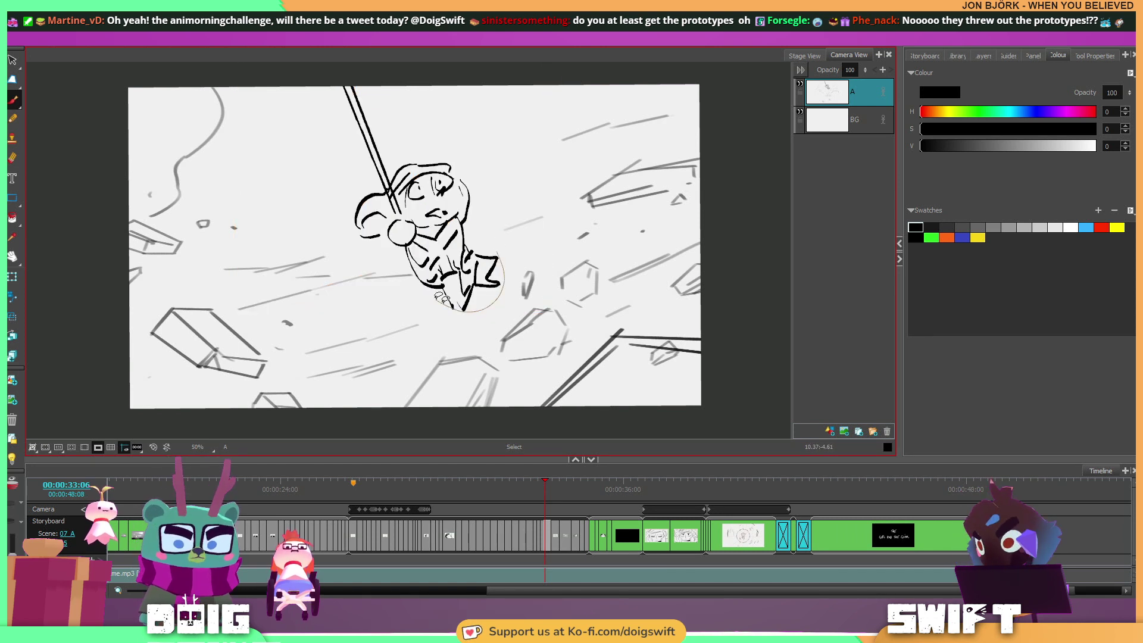
Lasso only the girl and her rope on layer A of the panel at 00:00:33:06 and enlarge them slightly.
left_click_drag(388, 102, 502, 268)
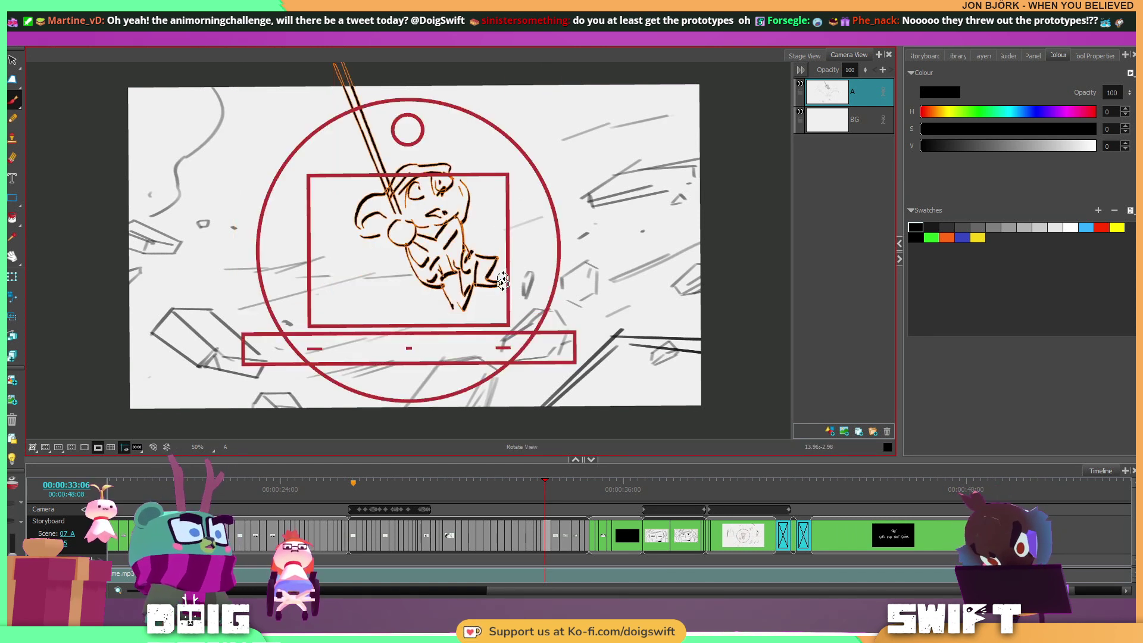
key("ctrl+alt")
left_click_drag(503, 314, 503, 321)
Flip between the panel at 00:00:33:06 and its neighbours to examine the change in the girl's size.
key("f")
key("g")
key("g")
key("f")
key("f")
key("f")
key("f")
key("g")
key("g")
key("g")
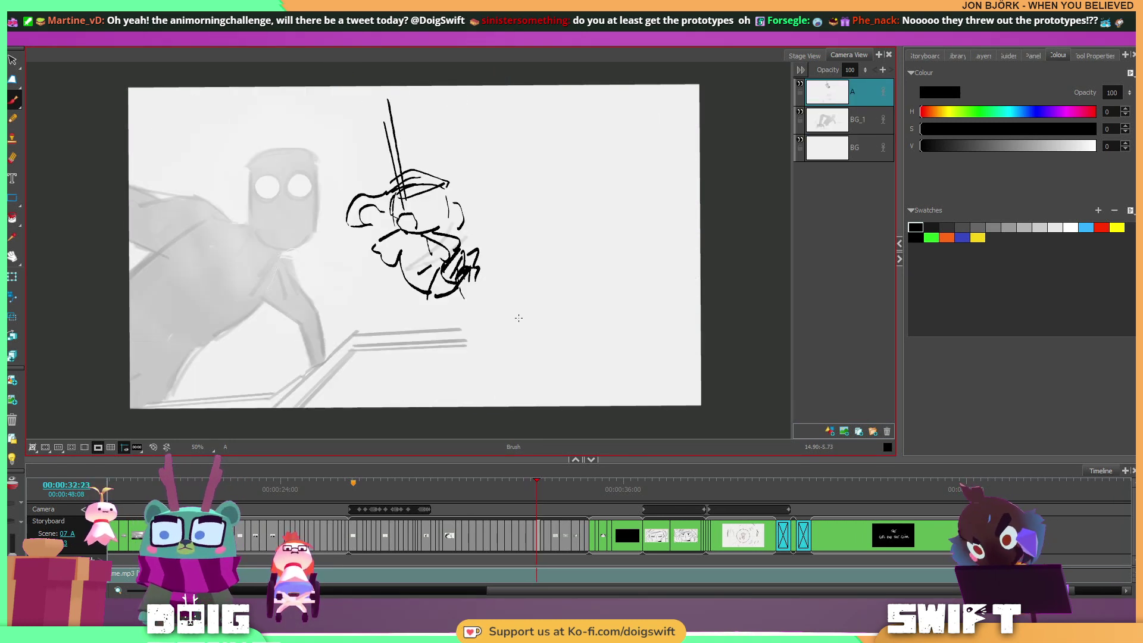
Reselect the girl on layer A of the panel at 00:00:33:06, adjust her size again and compare with the adjacent panels.
mouse_move(358, 239)
left_mouse_down()
mouse_move(337, 131)
mouse_move(472, 143)
left_mouse_up()
left_click_drag(507, 262, 505, 325)
key("f")
key("g")
key("g")
Adjust the size of the girl on layer A of the panel at 00:00:33:03 to fit her neighbouring poses.
key("Left")
key("Left")
key("Left")
key("Left")
key("Right")
key("Right")
key("alt+s")
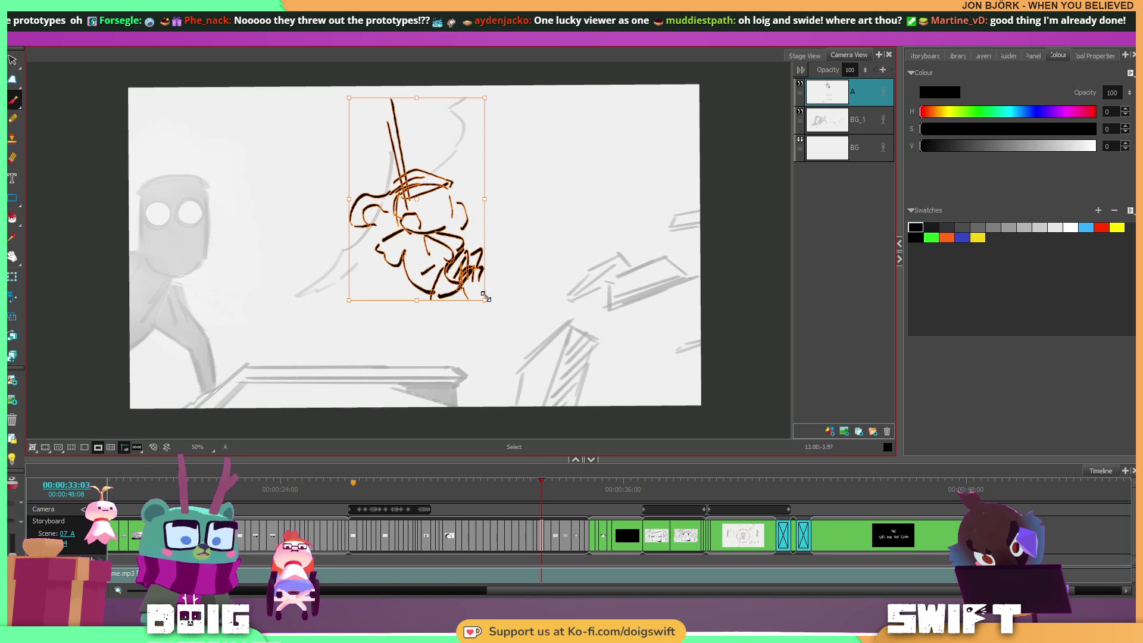
key("alt+b")
Lasso the girl and her rope on layer A of the panel at 00:00:33:06 and scale them up further.
key("Right")
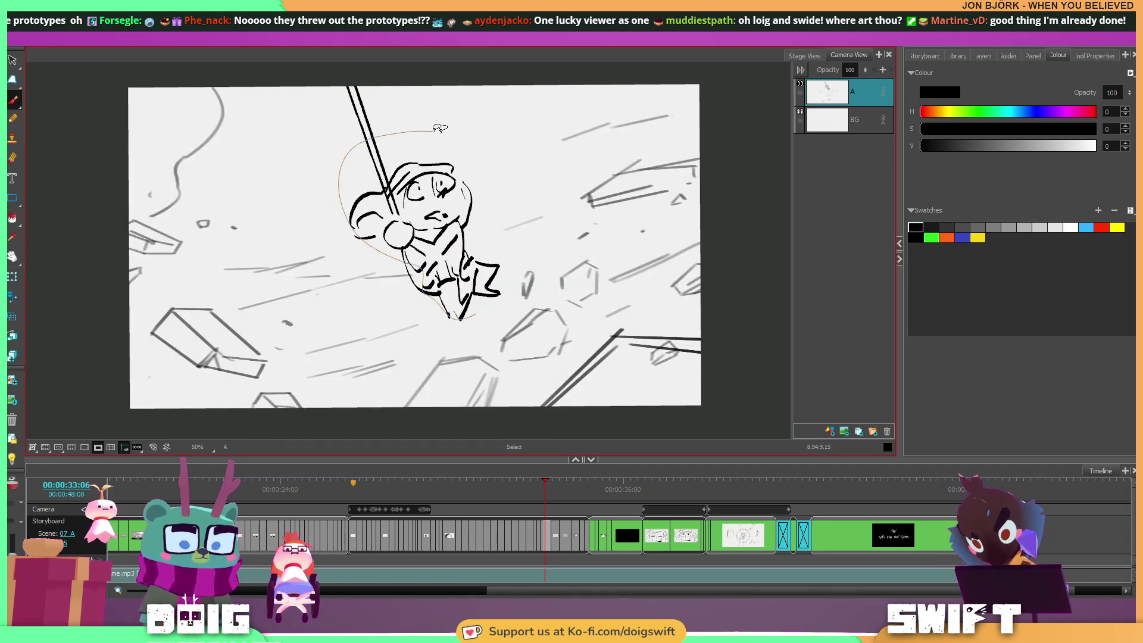
mouse_move(482, 222)
left_mouse_down()
mouse_move(515, 293)
mouse_move(509, 331)
left_mouse_up()
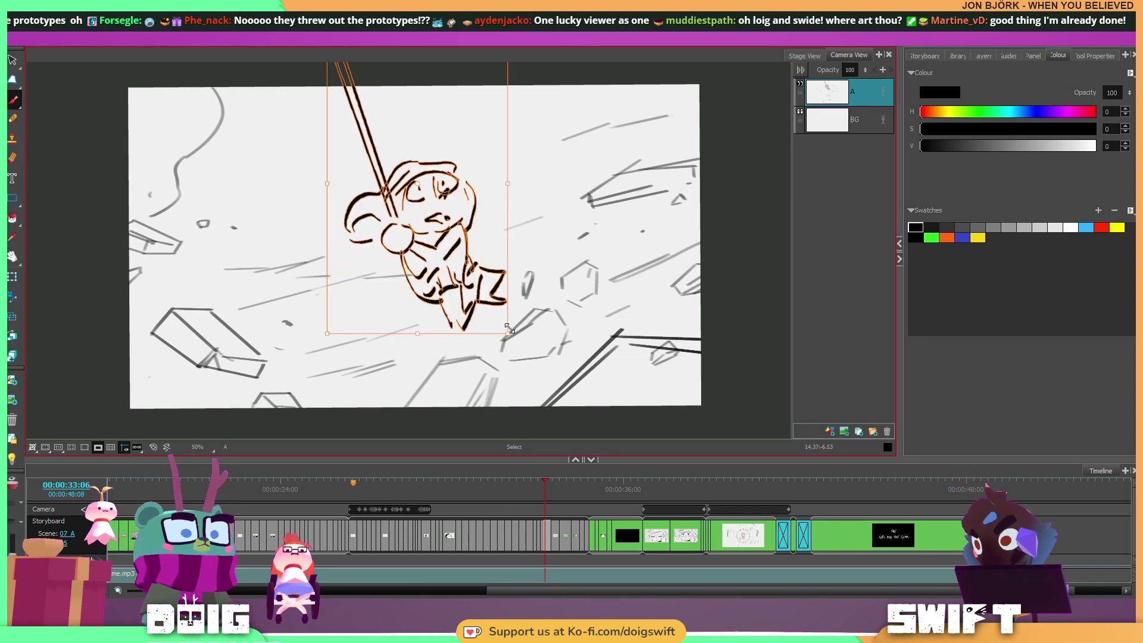
Compare the rescaled girl on the panel at 00:00:33:06 with her poses in the neighbouring panels.
key("alt+b")
key("Left")
key("Right")
key("Right")
key("Right")
Lasso the girl and her rope on layer A of the panel at 00:00:30:03, reposition her slightly and compare with the adjacent panels.
left_click_drag(573, 494, 456, 486)
key("alt+s")
left_click_drag(668, 213, 562, 247)
left_click_drag(436, 64, 655, 178)
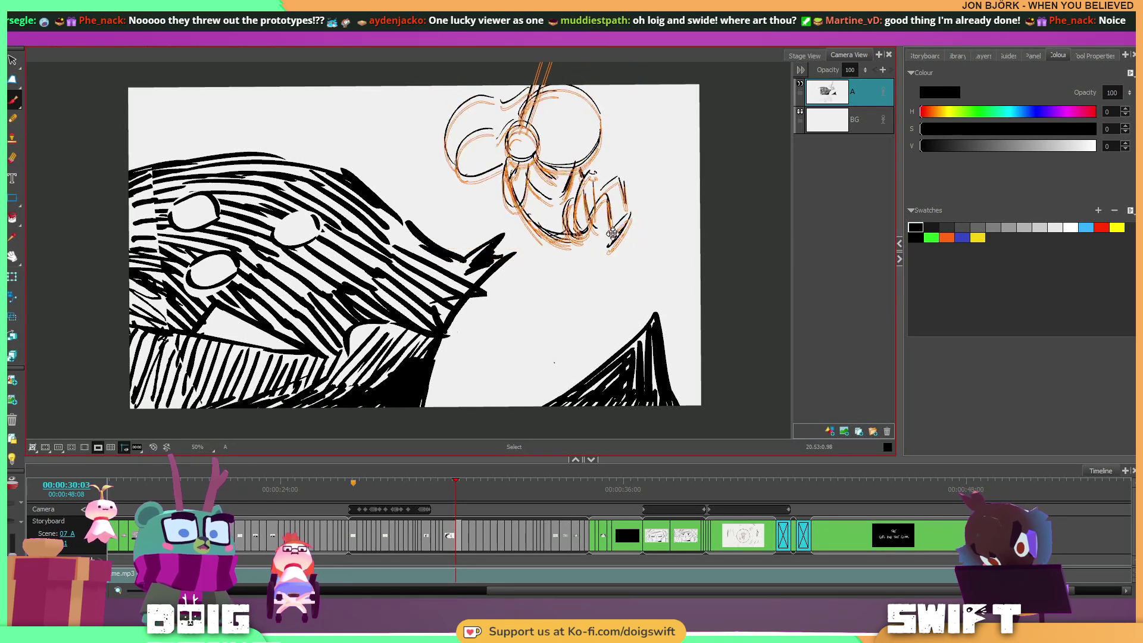
key("alt+b")
key("f")
key("g")
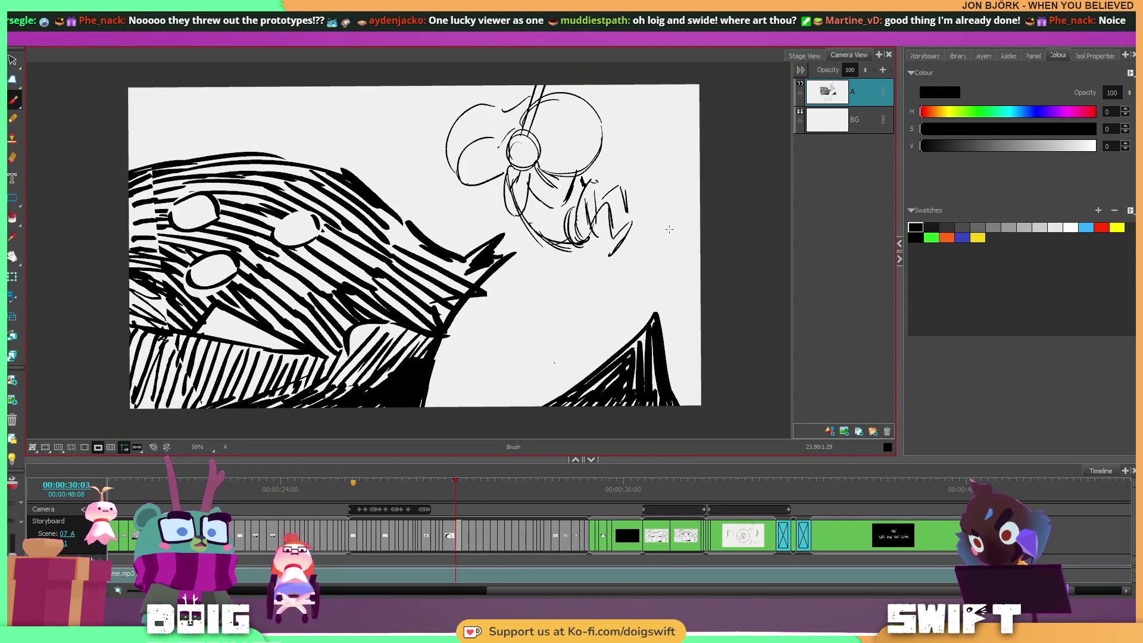
key("g")
key("f")
key("f")
key("g")
key("g")
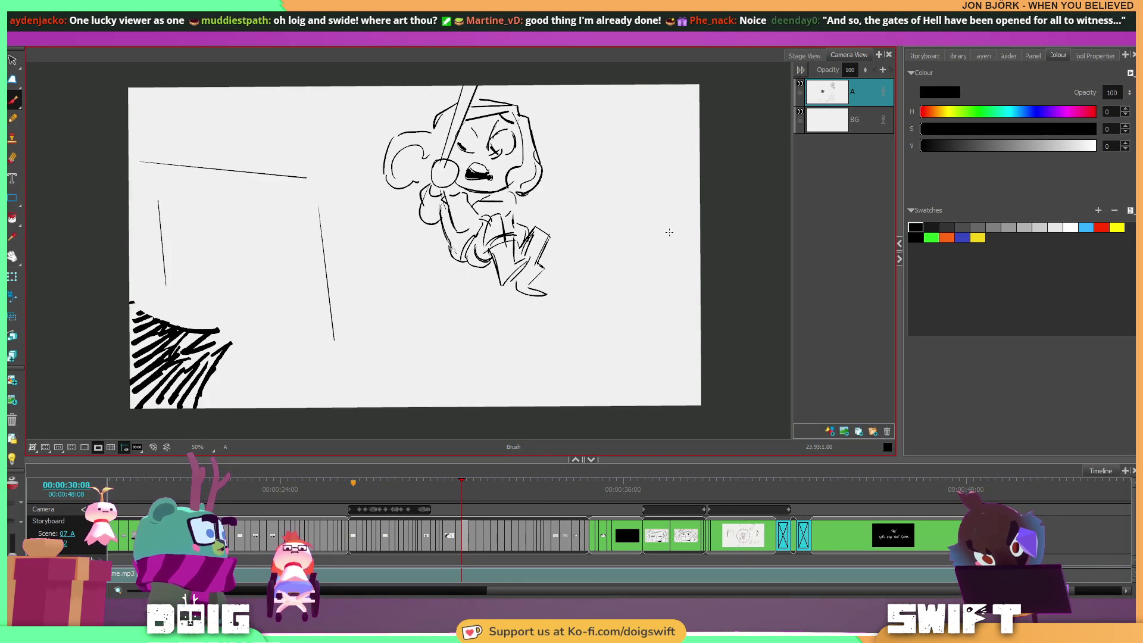
Lasso the girl on layer A of the panel at 00:00:30:08, move her slightly right and up, and check the motion against neighbouring panels.
mouse_move(606, 261)
left_mouse_down()
mouse_move(366, 173)
mouse_move(417, 80)
left_mouse_up()
left_click_drag(530, 266, 556, 260)
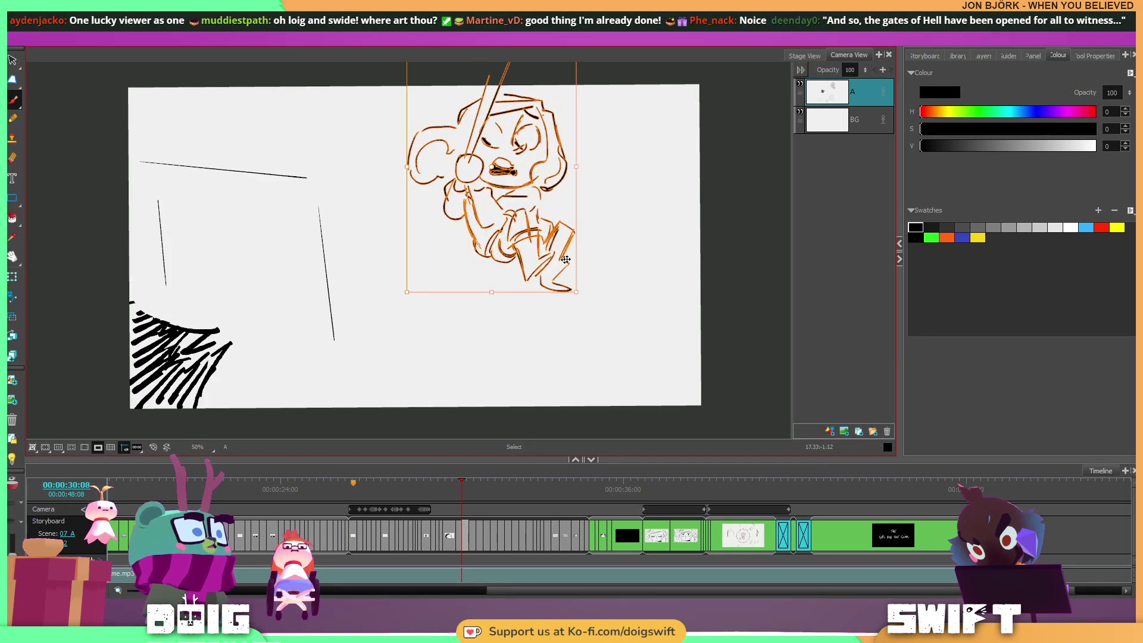
key("alt+b")
key("f")
key("f")
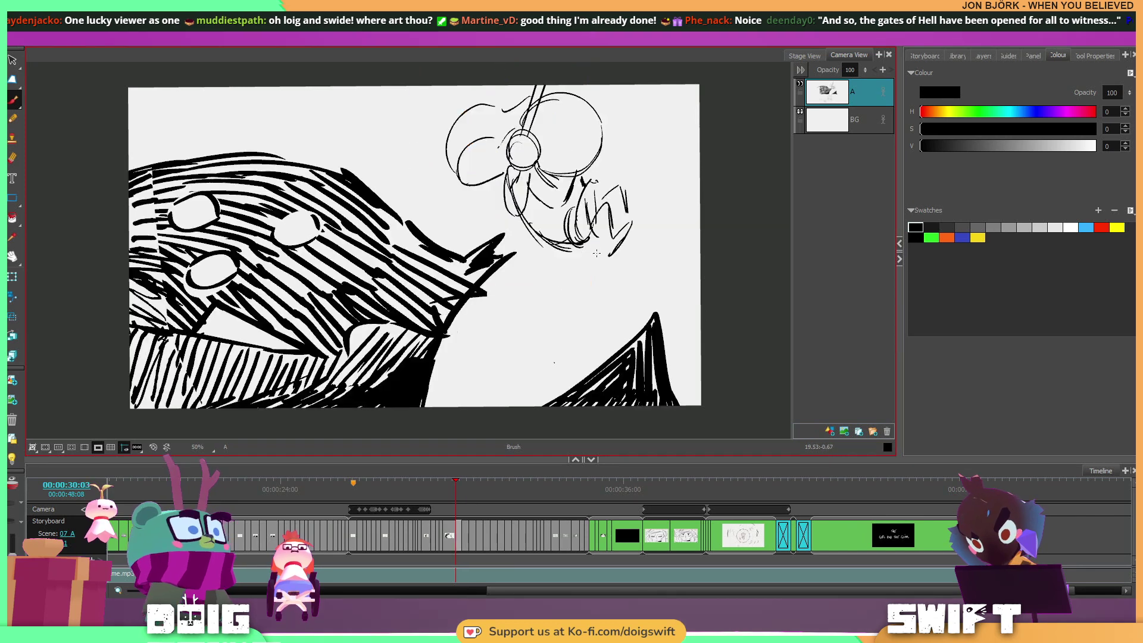
key("g")
key("g")
key("g")
key("g")
Select the girl and rope on layer A of the panel at 00:00:30:14, rotate them until the rope hangs nearly vertical and move them right.
key("comma")
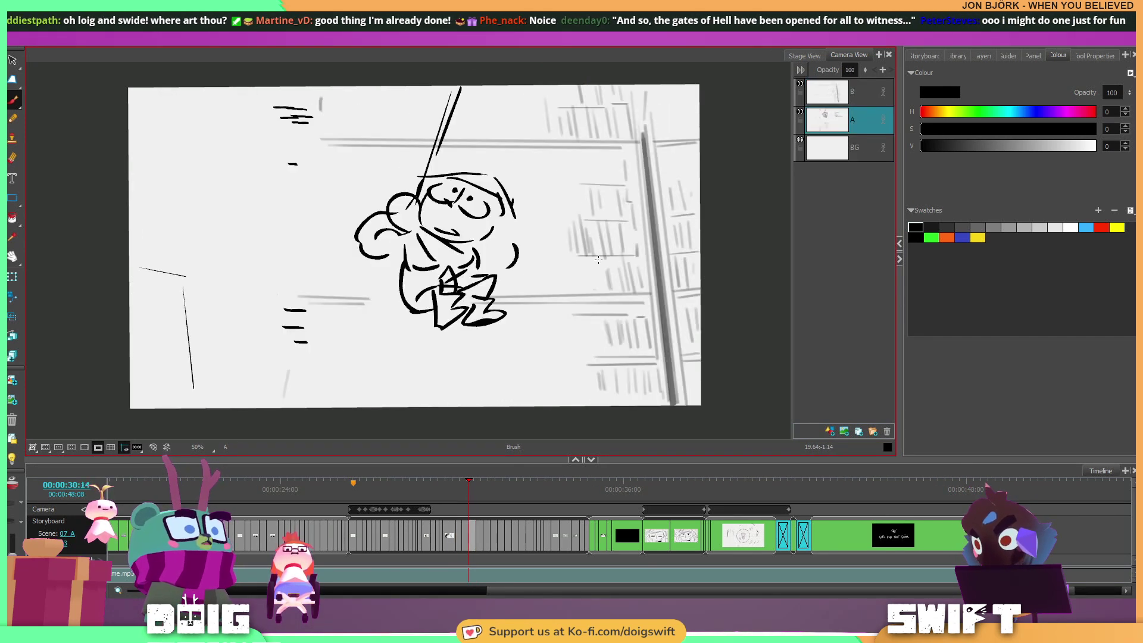
key("comma")
key("period")
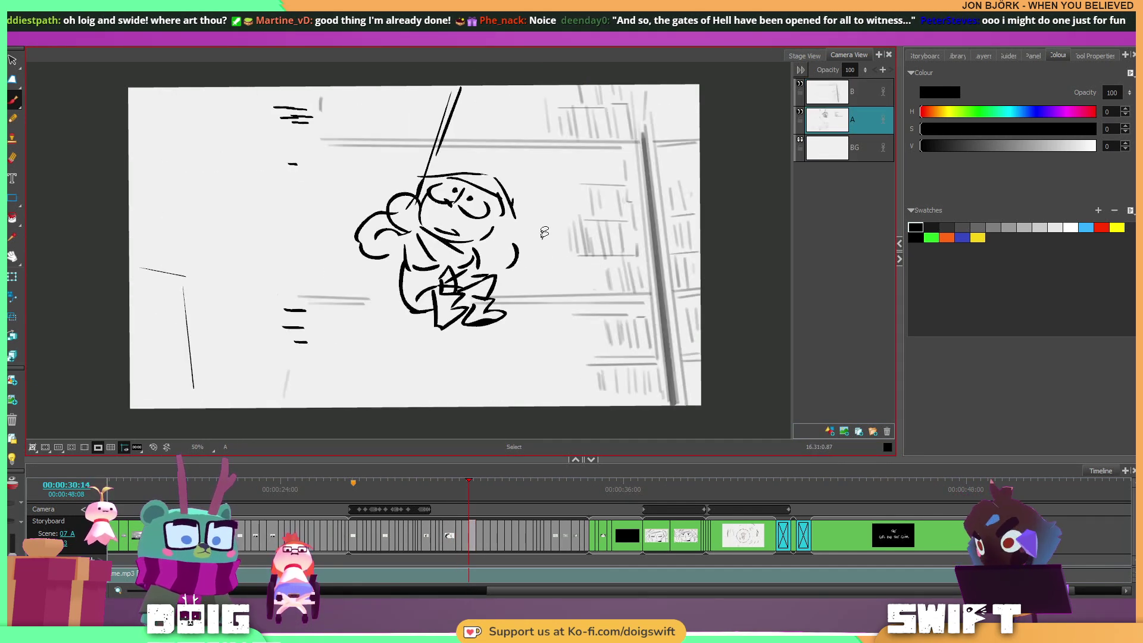
left_click_drag(352, 234, 522, 321)
left_click_drag(559, 73, 509, 73)
left_click_drag(481, 208, 521, 213)
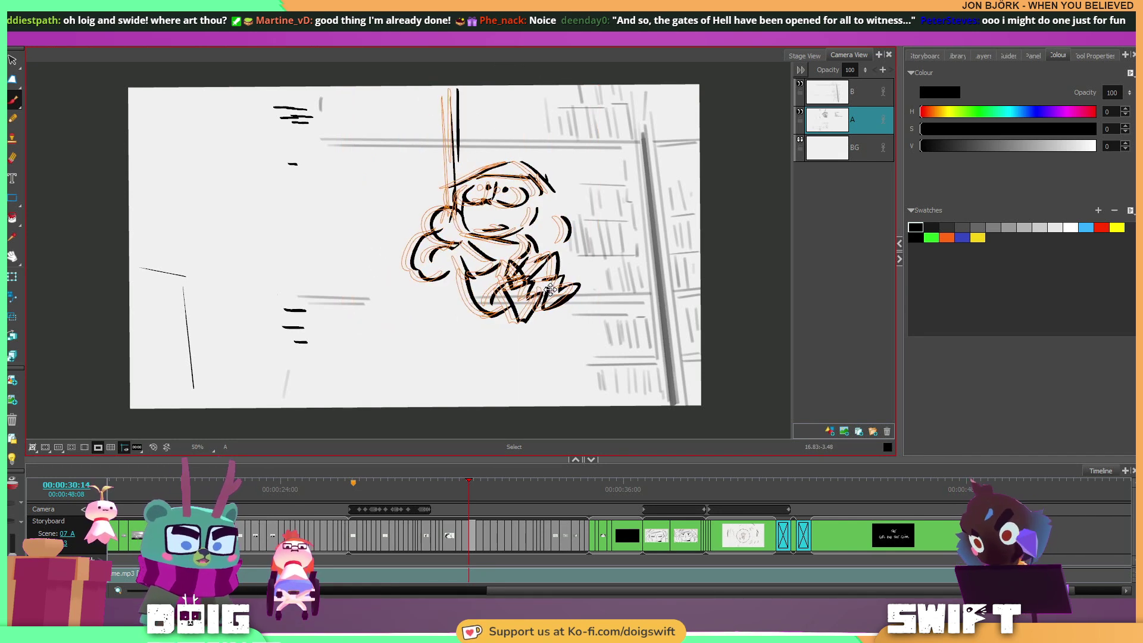
Flip between the panel at 00:00:30:14 and its neighbours to examine the girl's swing and scale.
key("comma")
key("comma")
key("period")
key("period")
key("period")
key("alt+b")
key("comma")
key("comma")
key("comma")
key("comma")
key("comma")
key("period")
key("period")
key("period")
key("comma")
Reselect the girl on layer A of the panel at 00:00:30:14, scale her up slightly and shift her left.
left_click_drag(407, 290, 579, 85)
left_click_drag(479, 89, 628, 104)
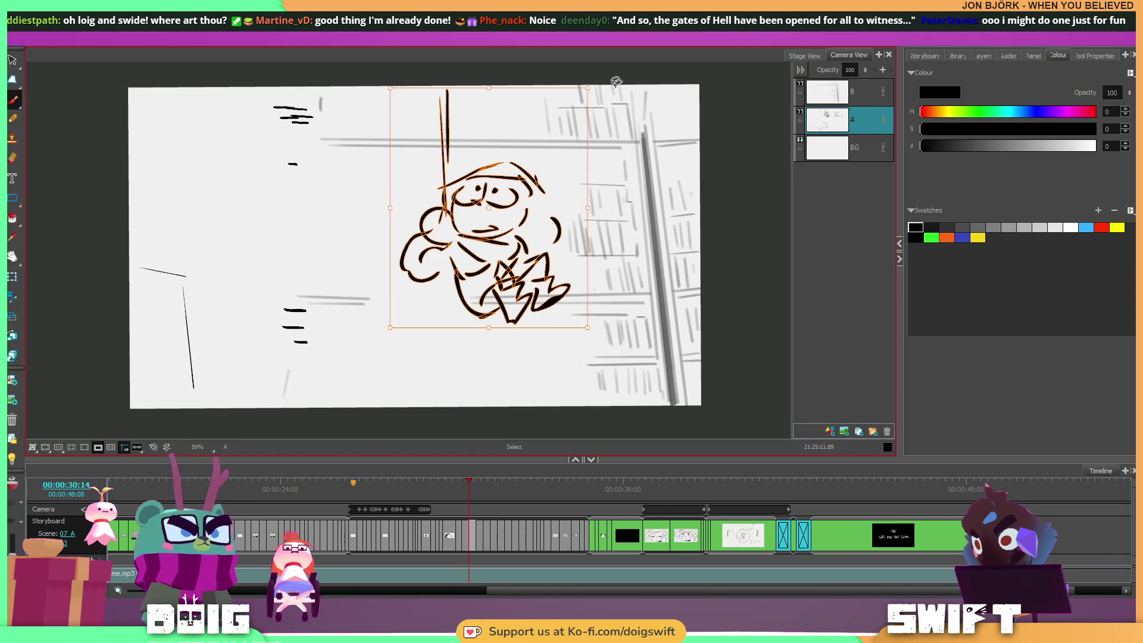
left_click_drag(597, 352, 598, 351)
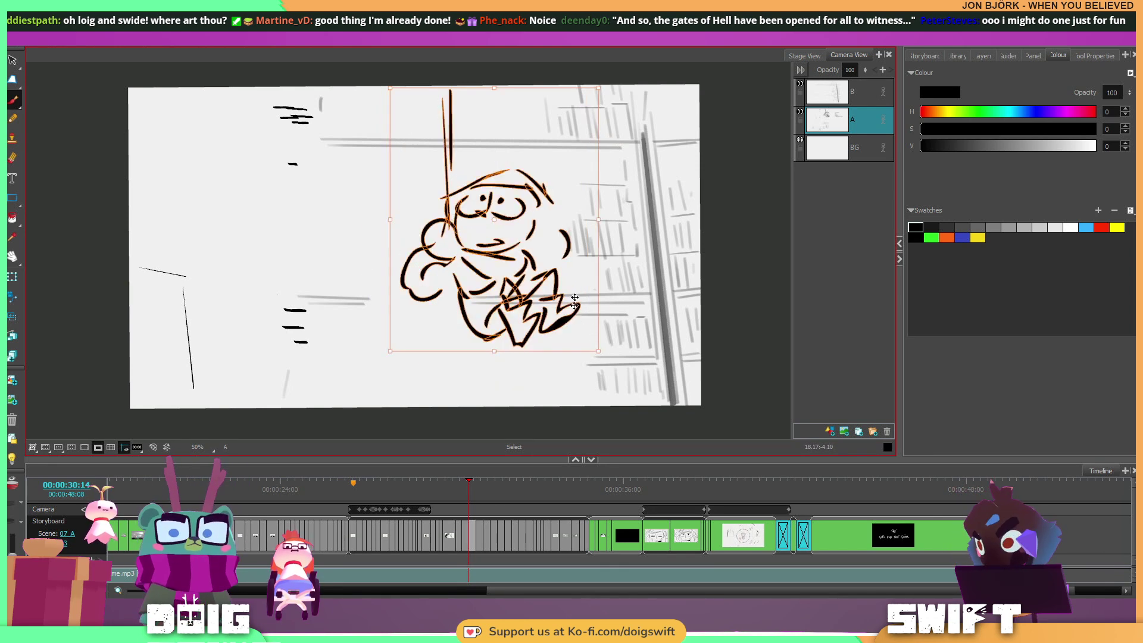
left_click_drag(602, 275, 594, 271)
key("alt+b")
Flip through the panels around 00:00:30:14 to examine how the enlarged girl follows her adjacent poses.
key("f")
key("f")
key("f")
key("g")
key("g")
key("g")
key("g")
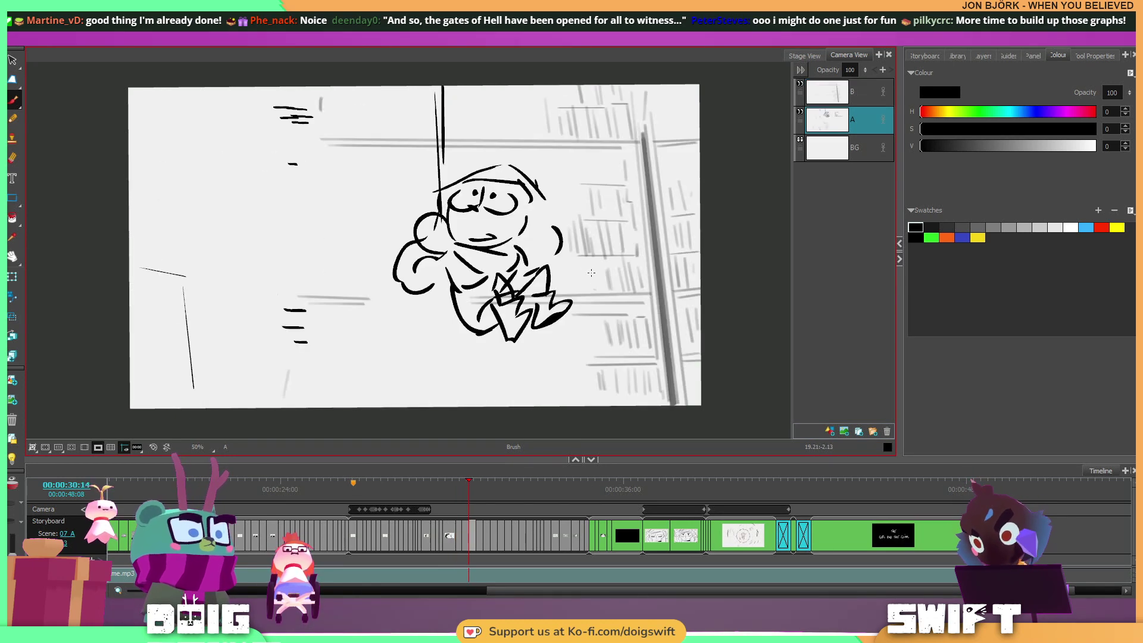
key("Left")
key("Left")
key("Left")
key("Left")
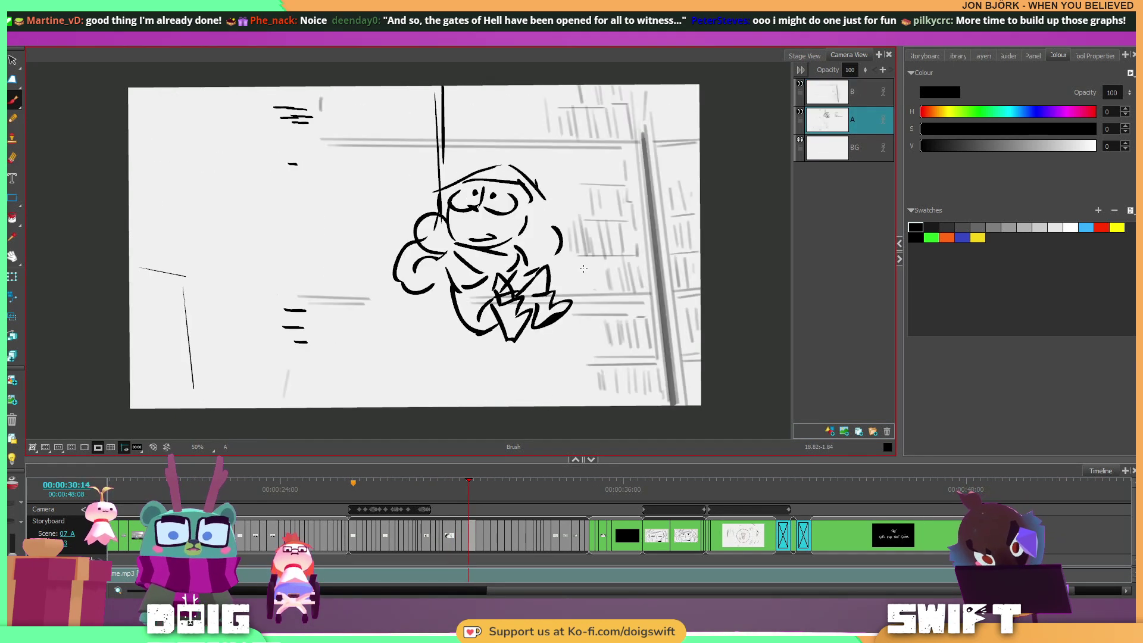
Move the girl on the panel at 00:00:30:14 up and slightly right, and compare with the panels on either side.
mouse_move(537, 333)
left_mouse_down()
mouse_move(572, 315)
mouse_move(569, 298)
left_mouse_up()
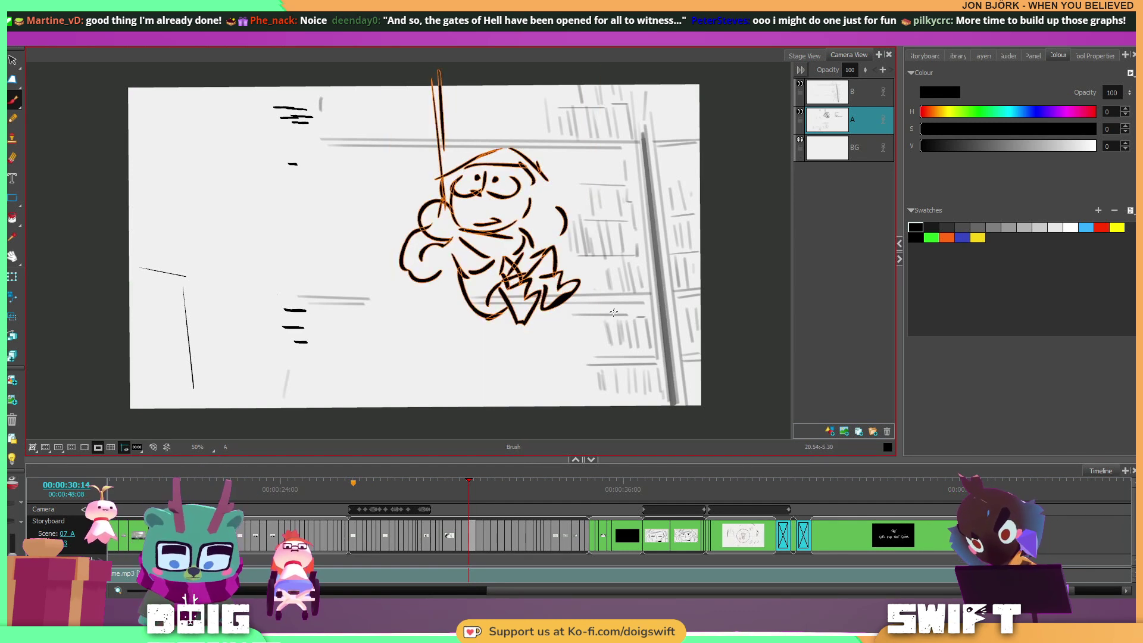
key("Left")
key("alt+b")
key("Right")
key("Right")
key("Right")
key("Left")
key("Left")
key("Left")
key("Right")
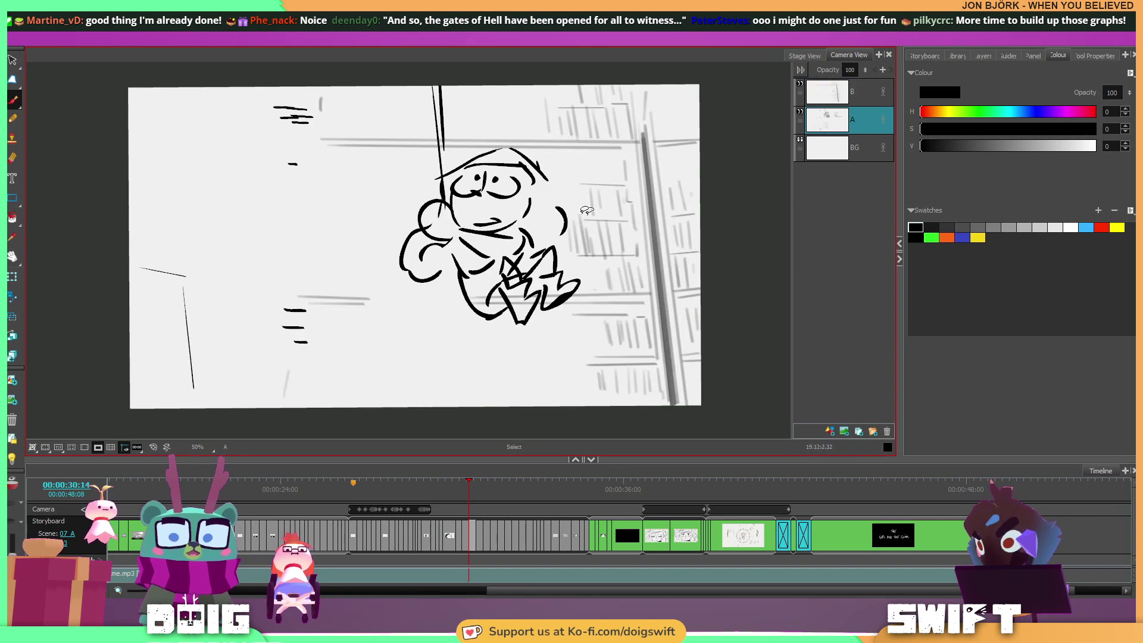
Lasso the girl at 00:00:30:14 again, shift her slightly left and flip through the adjacent panels to check the motion.
left_click_drag(388, 139, 582, 138)
left_click_drag(578, 323, 555, 298)
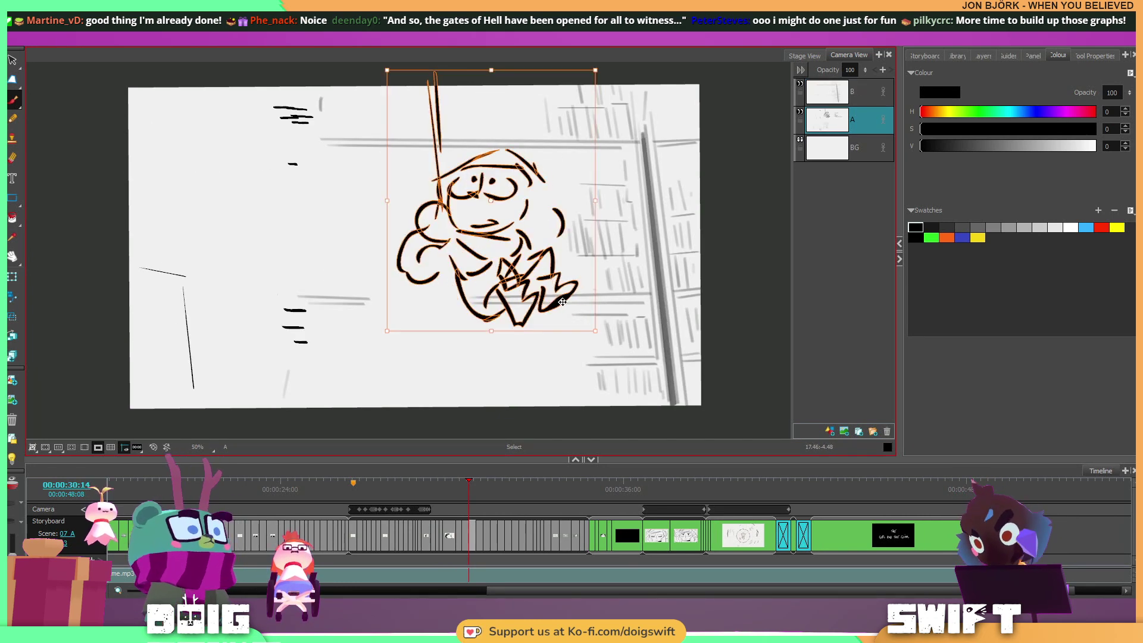
key("g")
key("g")
key("f")
key("f")
key("f")
key("f")
key("g")
key("Right")
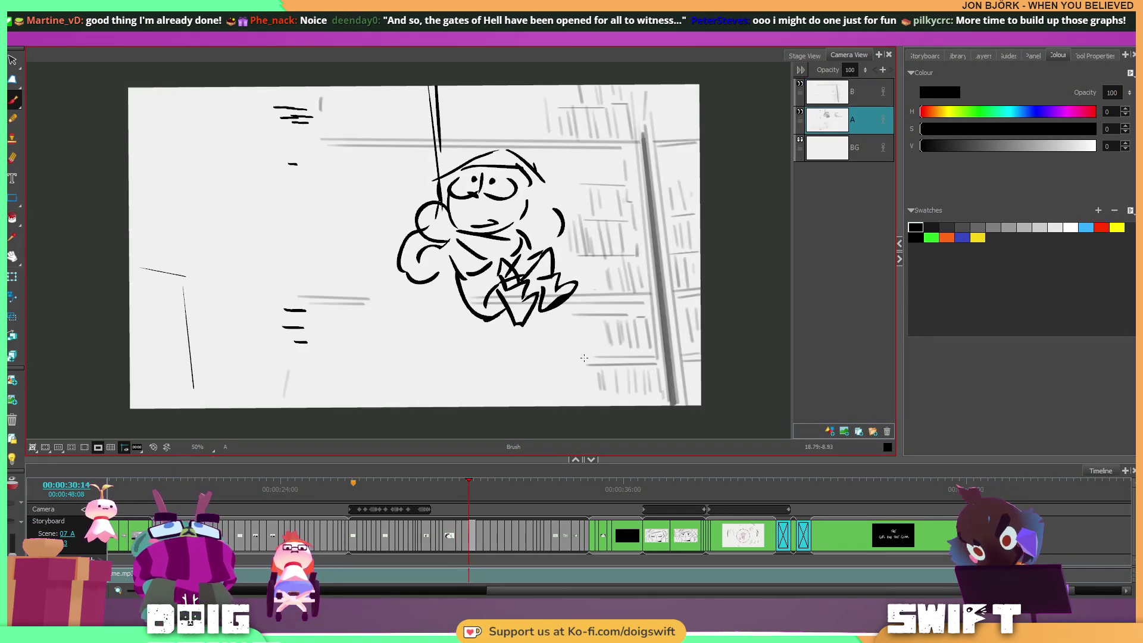
Move the girl on the panel at 00:00:30:14 a little further left and deselect her.
left_click_drag(529, 337, 527, 336)
left_click_drag(554, 222, 542, 214)
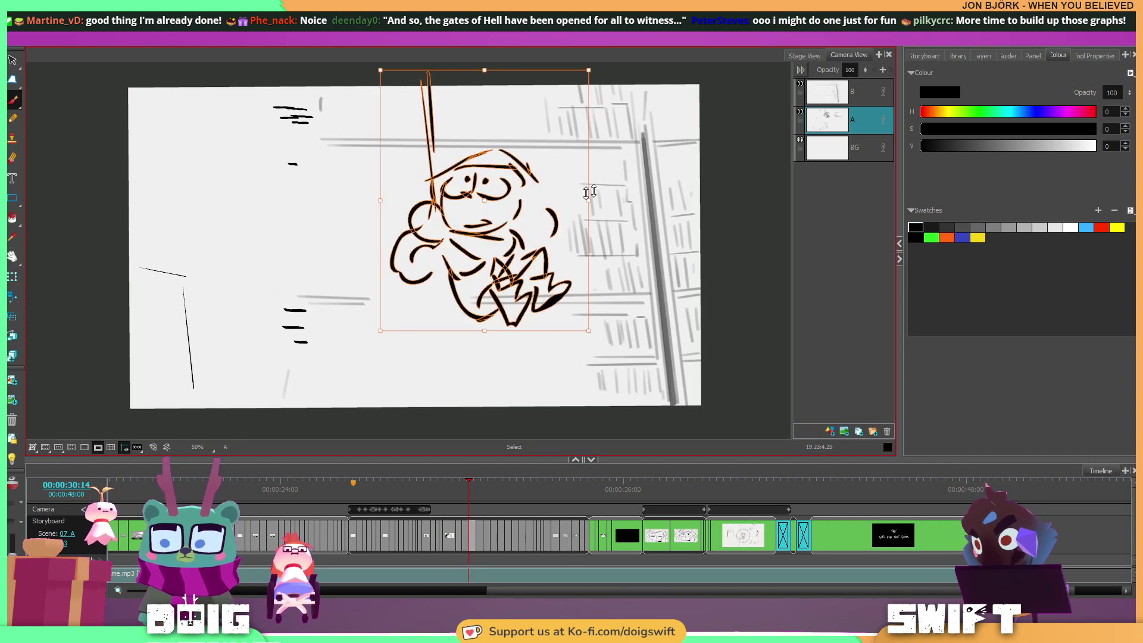
left_click(594, 254)
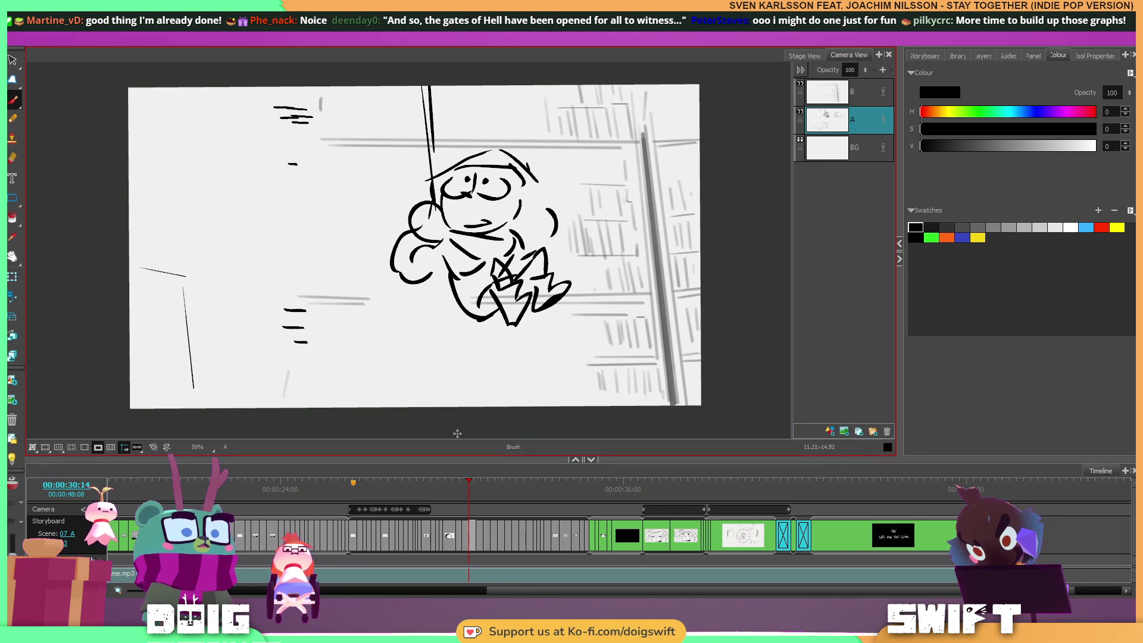
Select the girl on layers A and D_1 of the panel at 00:00:31:17 and nudge her slightly right and up.
left_click_drag(459, 476, 500, 455)
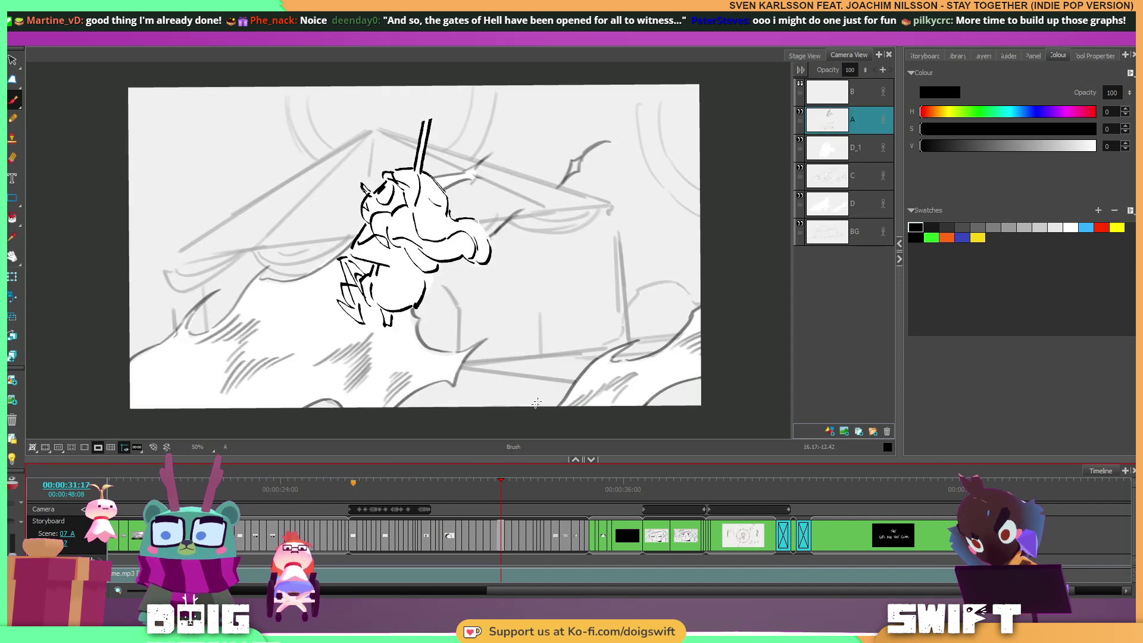
left_click(850, 154, "ctrl")
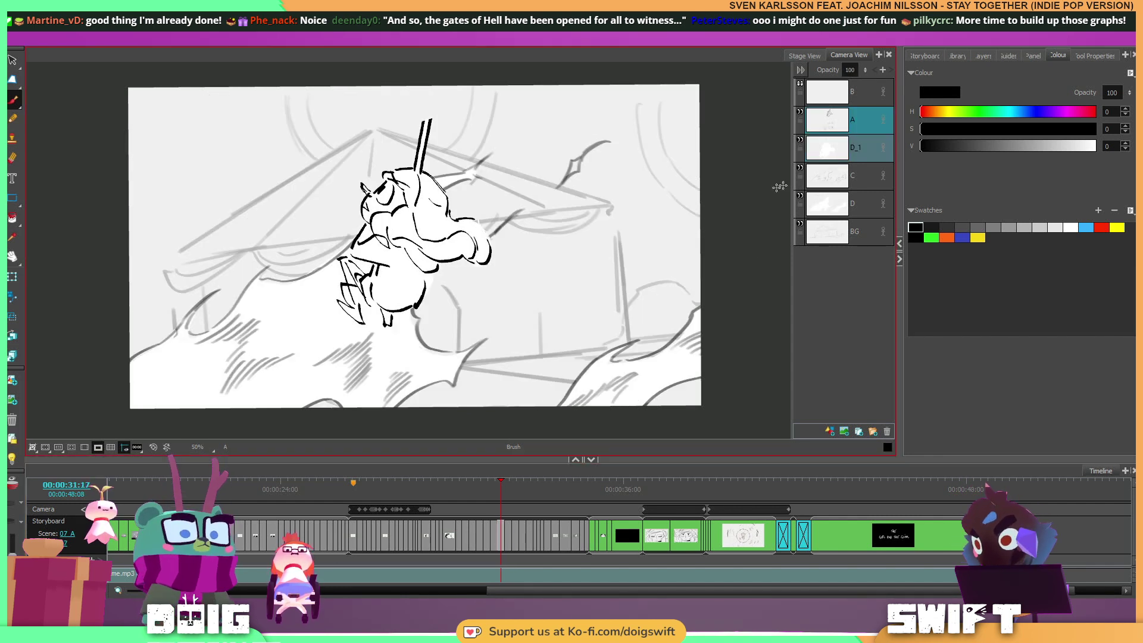
mouse_move(484, 246)
left_mouse_down()
mouse_move(468, 113)
mouse_move(488, 244)
left_mouse_up()
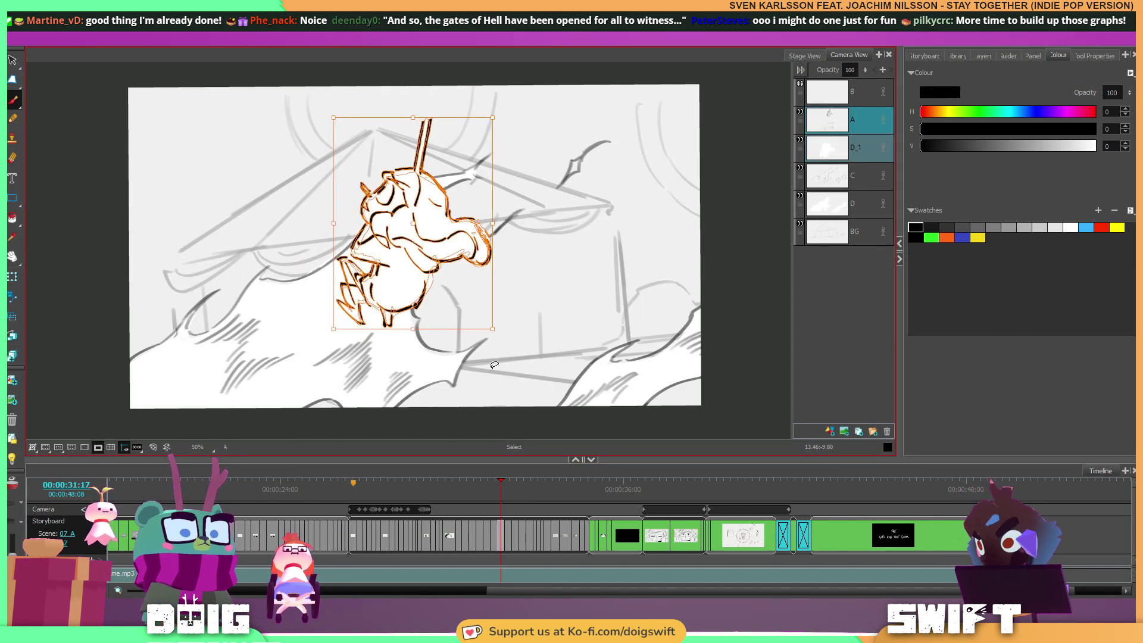
key("Right")
key("Right")
key("Up")
key("Up")
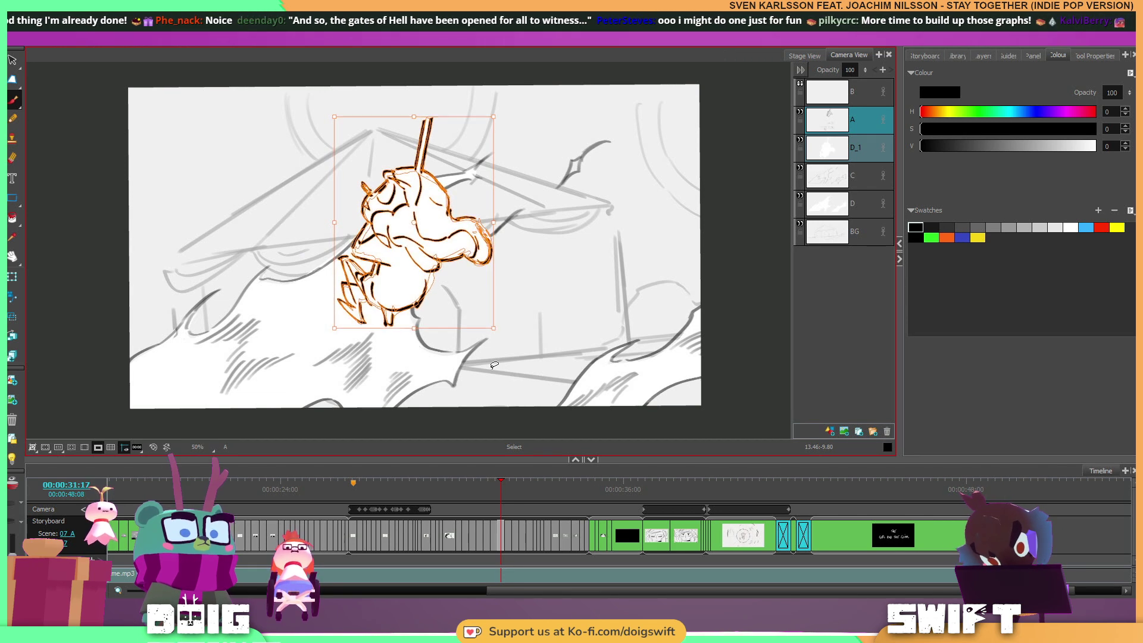
left_click(715, 268)
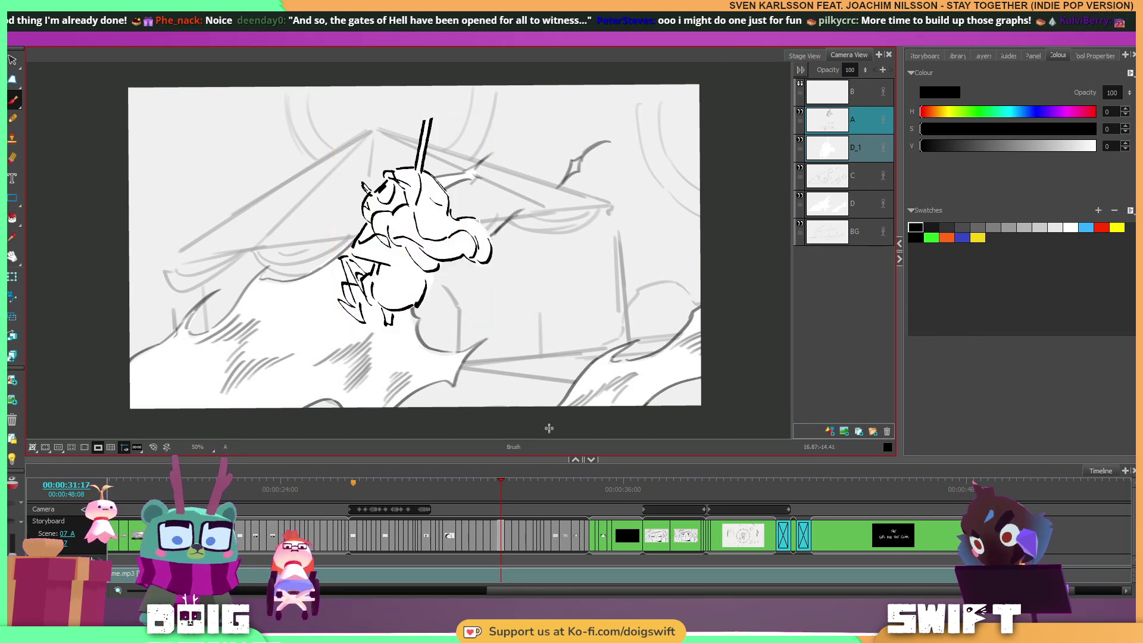
Go to the scene 08 panel at 00:00:35:14 and save the project.
left_click_drag(501, 480, 612, 481)
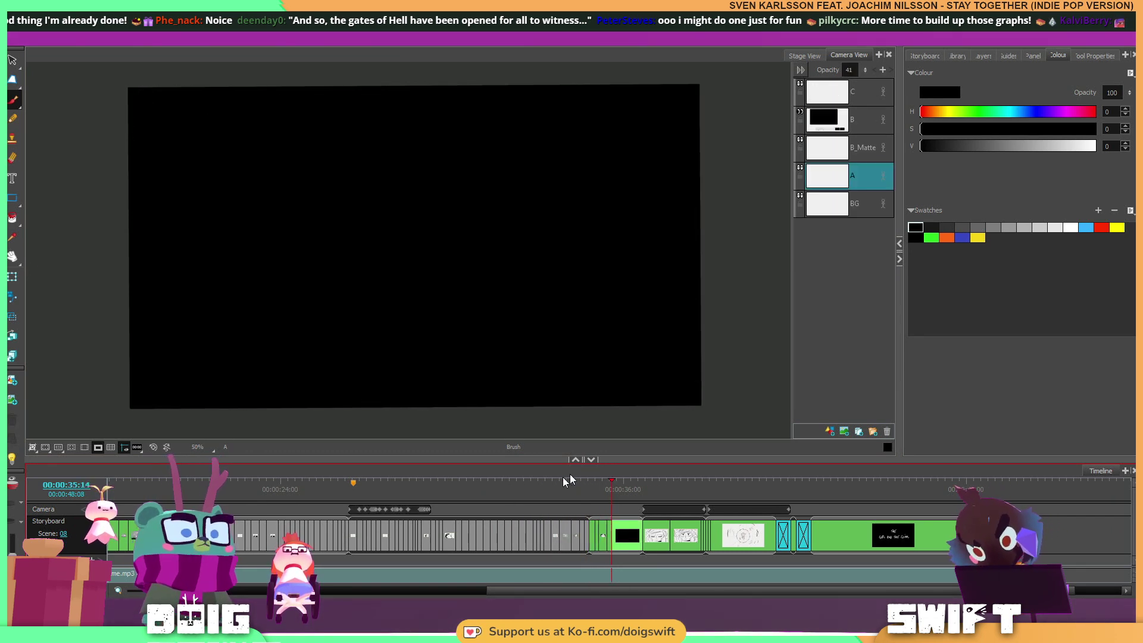
key("ctrl+s")
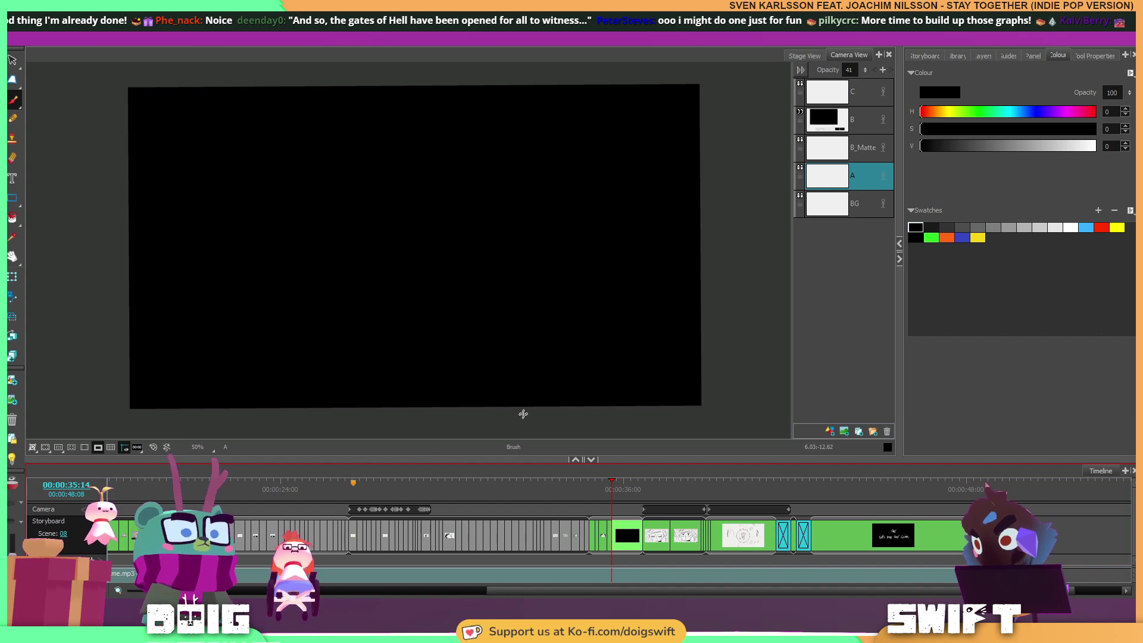
Review the animatic from scene 07 at 00:00:25:17 to the start of scene 08 at 00:00:34:23.
left_click(328, 483)
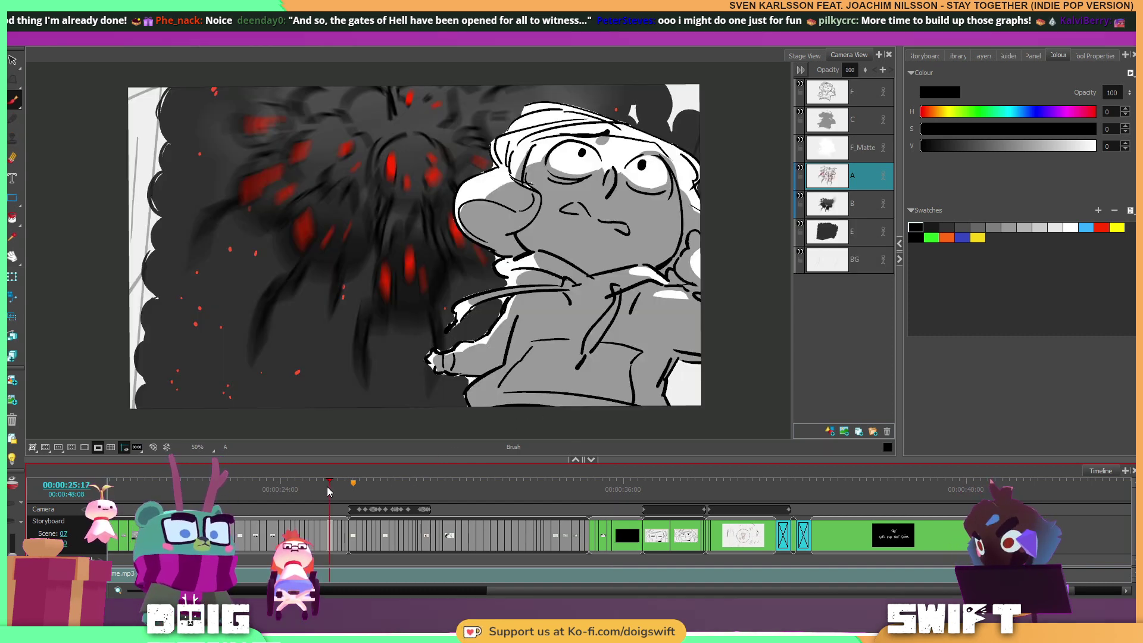
left_click_drag(335, 493, 558, 466)
left_click_drag(577, 462, 593, 464)
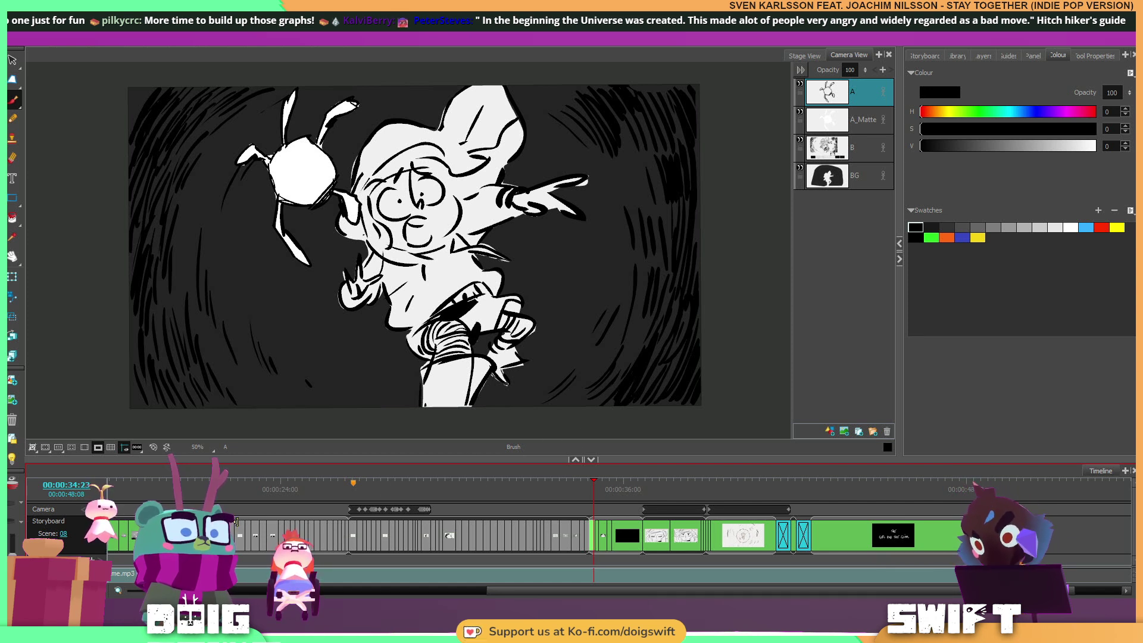
Zoom the timeline out to the whole animatic and play it from scene 02 at 00:00:08:01.
key("1")
key("1")
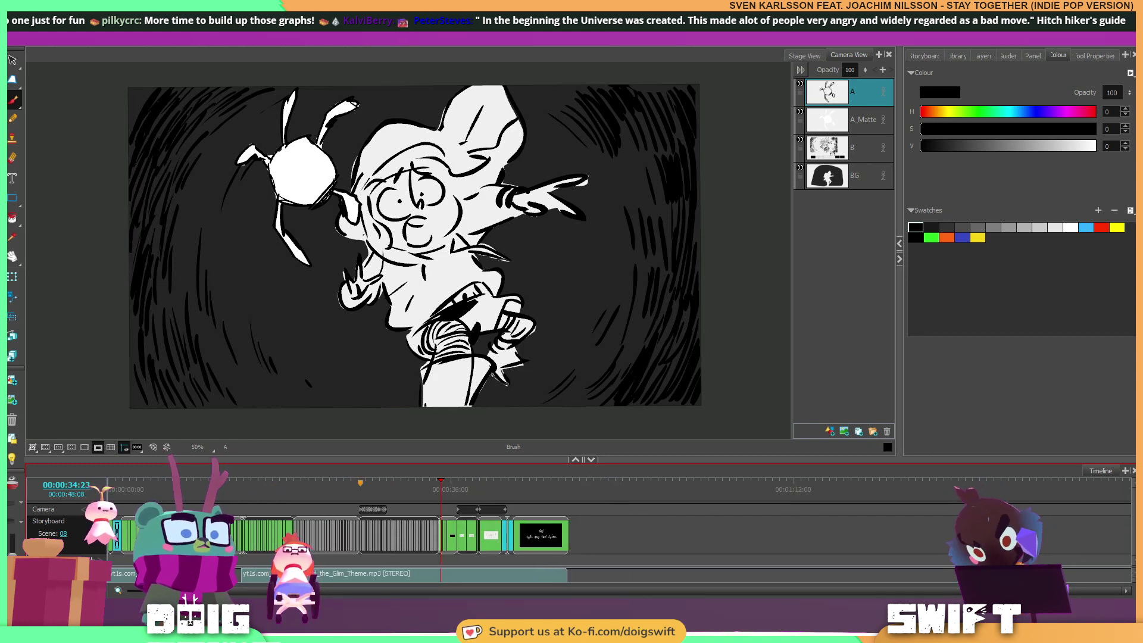
left_click(185, 482)
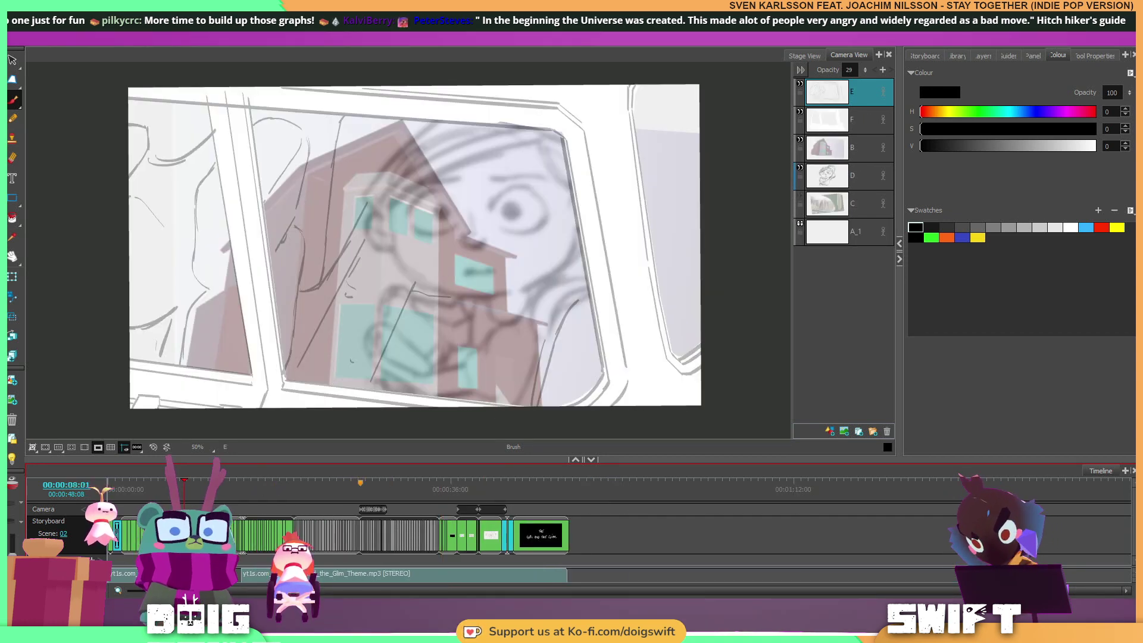
key("shift+Return")
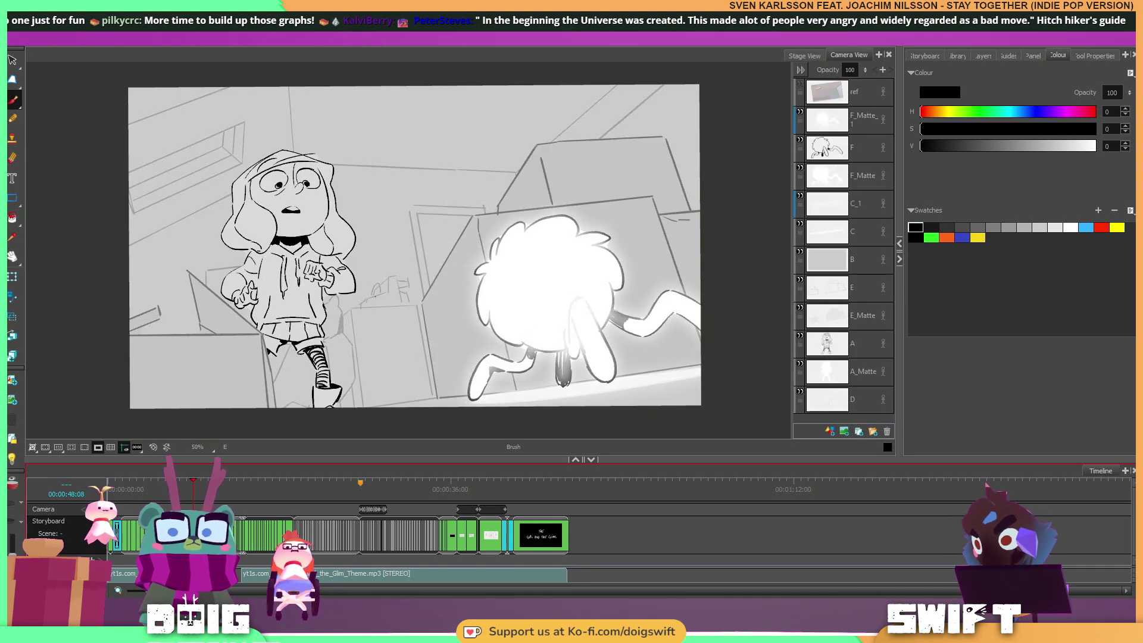